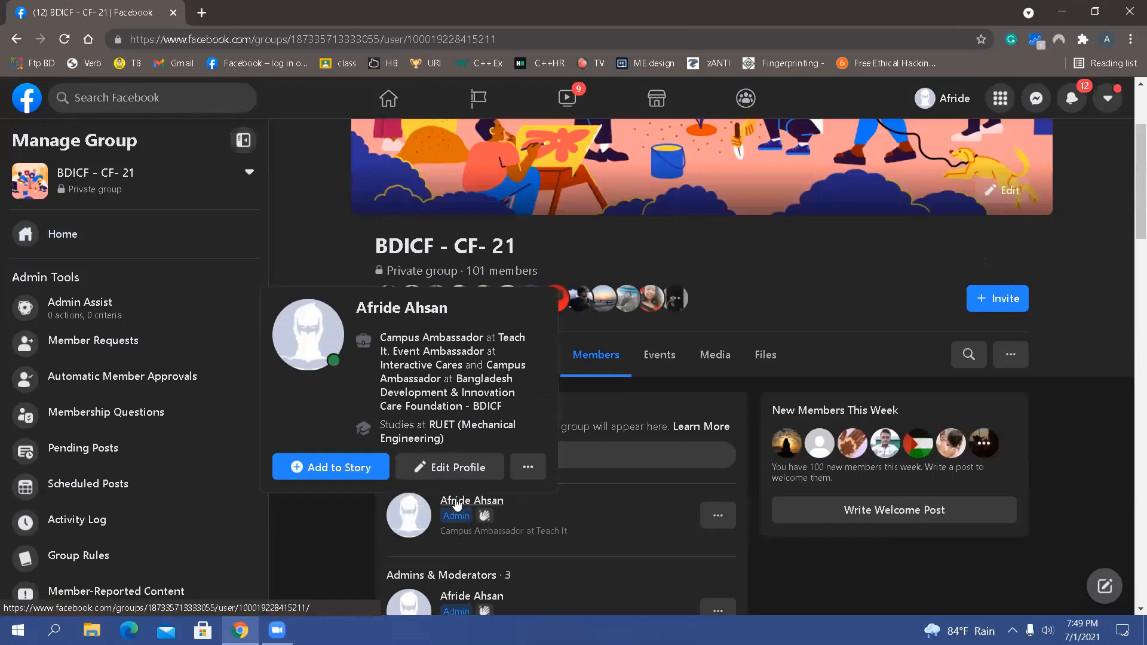
Look through the admin's group profile and posts in the BDICF - CF- 21 group, go back to the members page and close the browser
scroll(686, 411, down, 6)
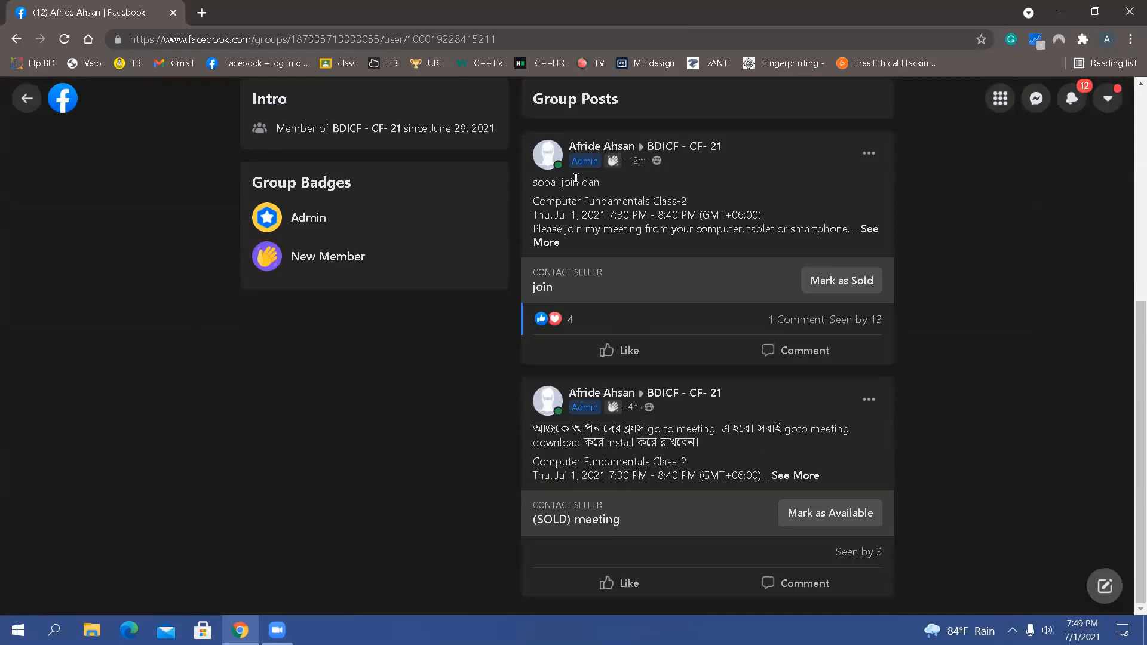
scroll(656, 461, up, 6)
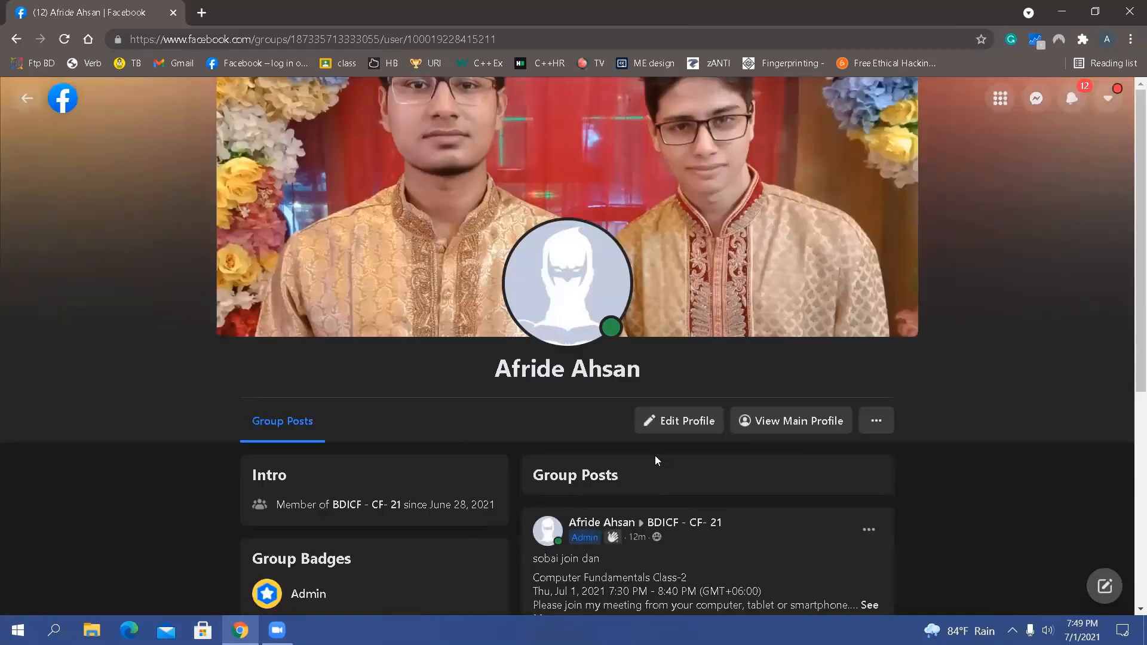
scroll(656, 460, down, 6)
scroll(656, 460, up, 6)
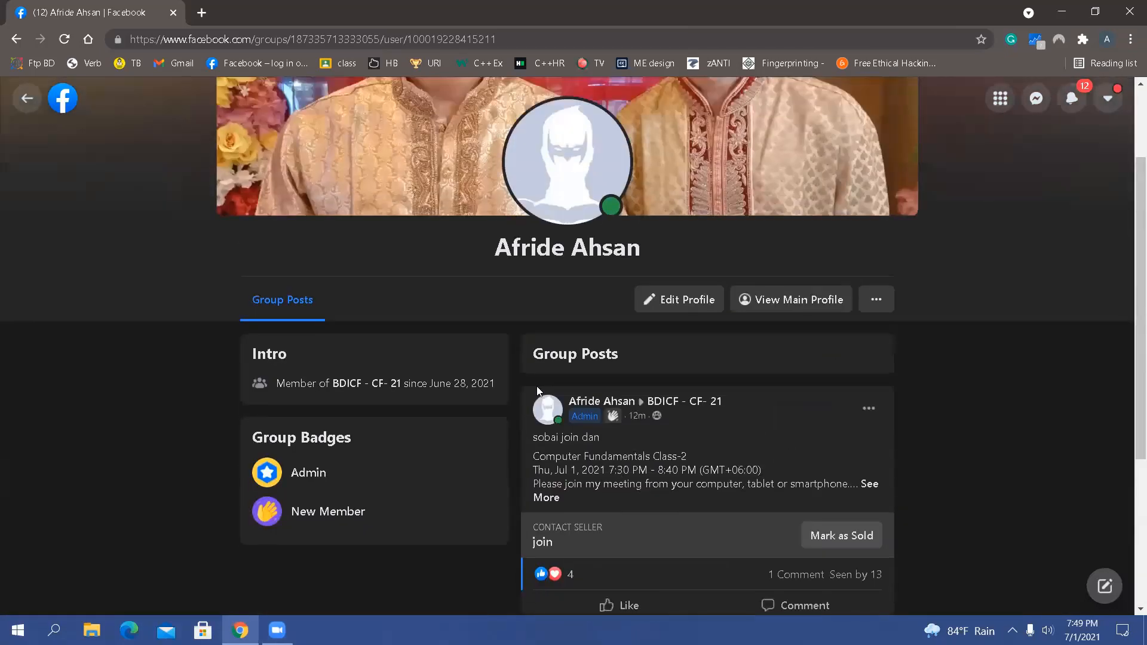
click(16, 39)
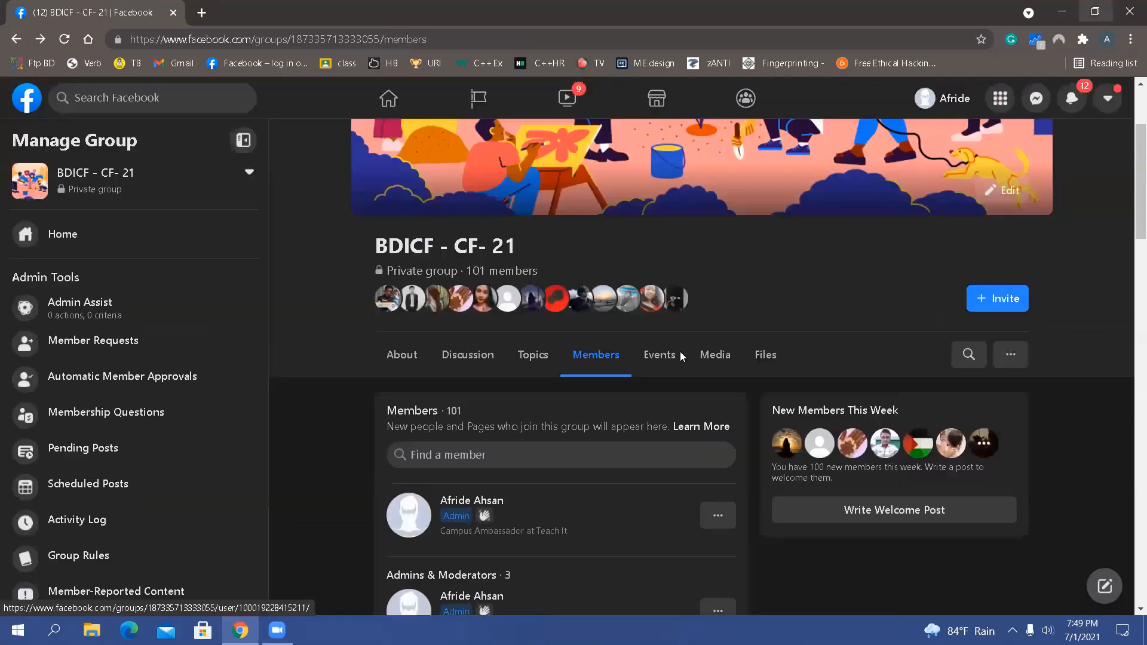
click(1129, 11)
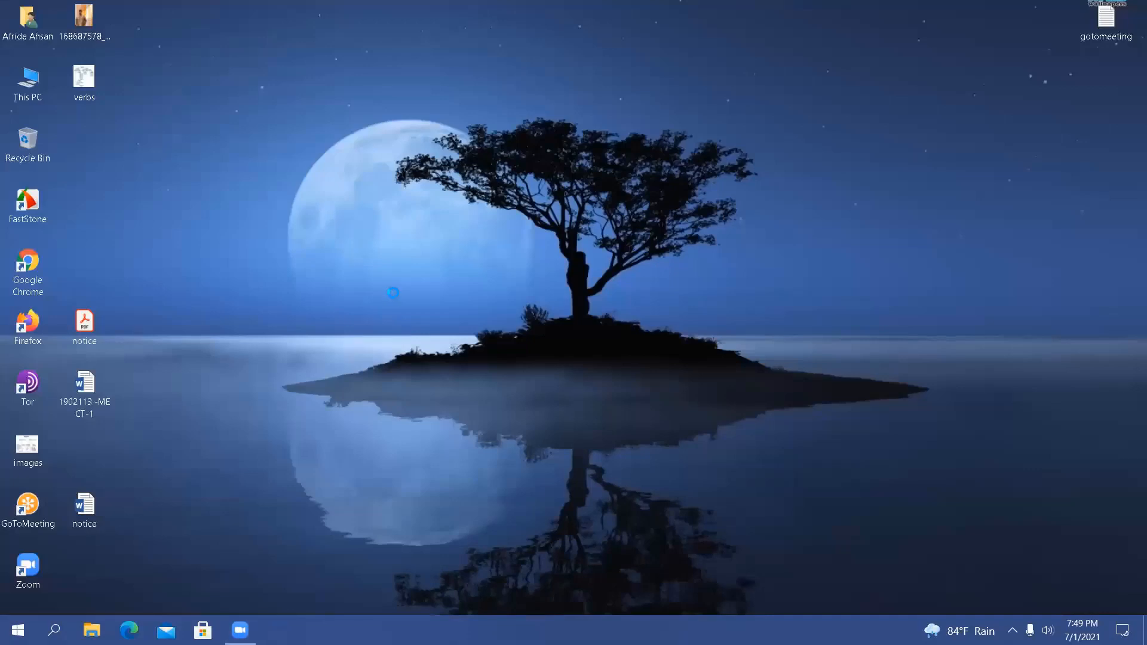
Refresh the desktop seven times in a row
right_click(352, 240)
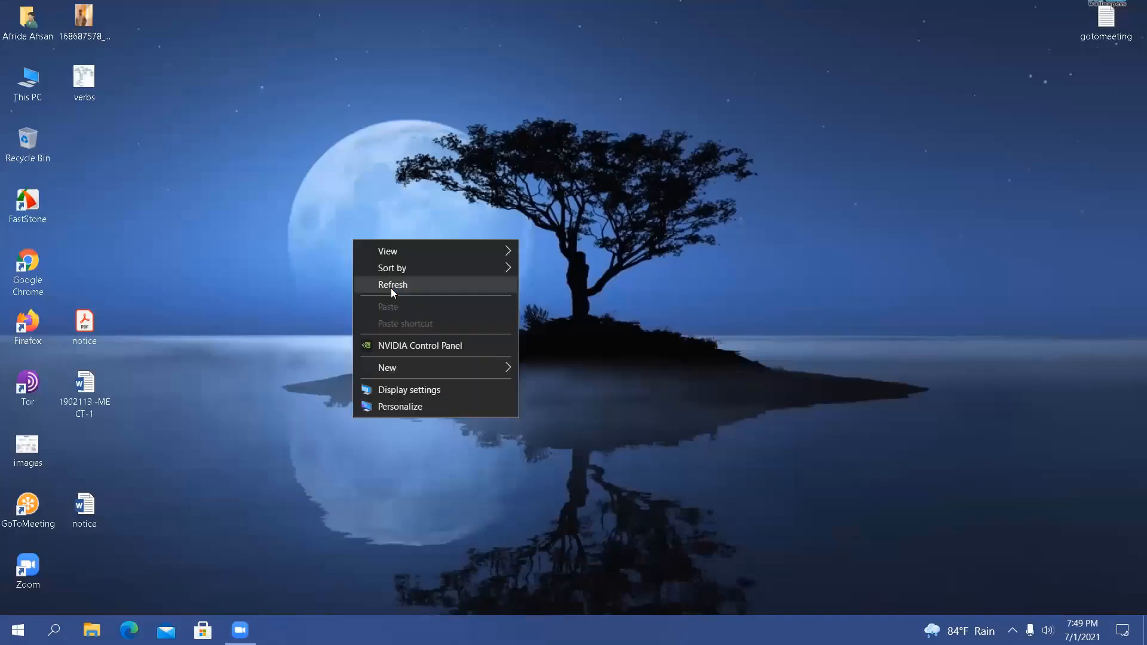
click(391, 287)
right_click(372, 262)
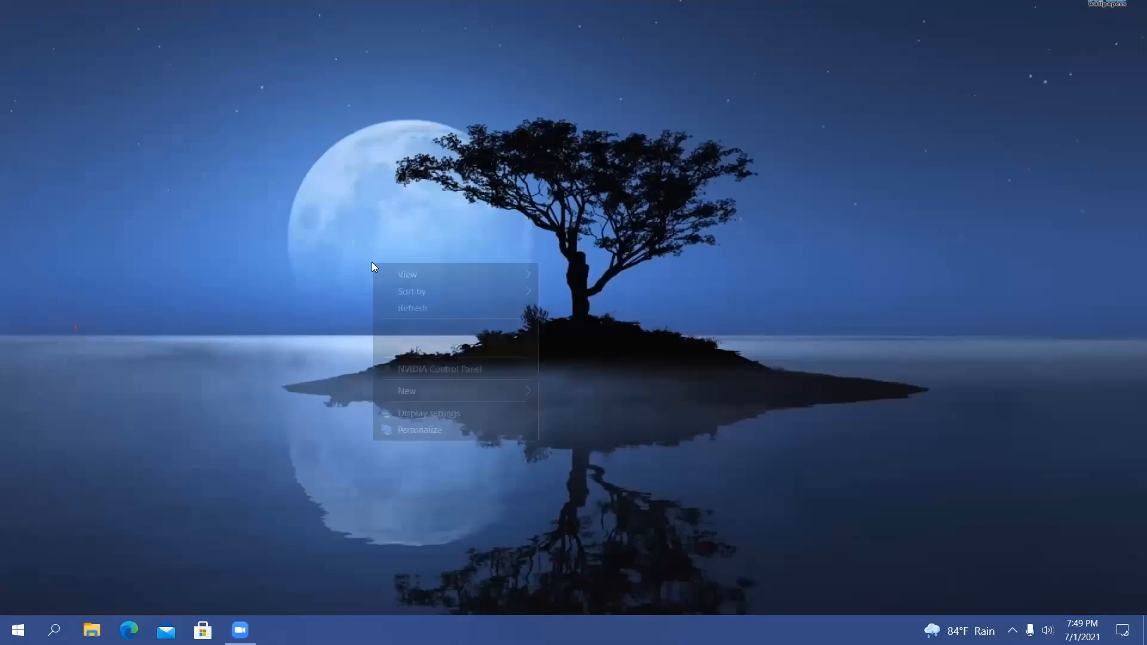
click(402, 309)
right_click(379, 231)
click(406, 279)
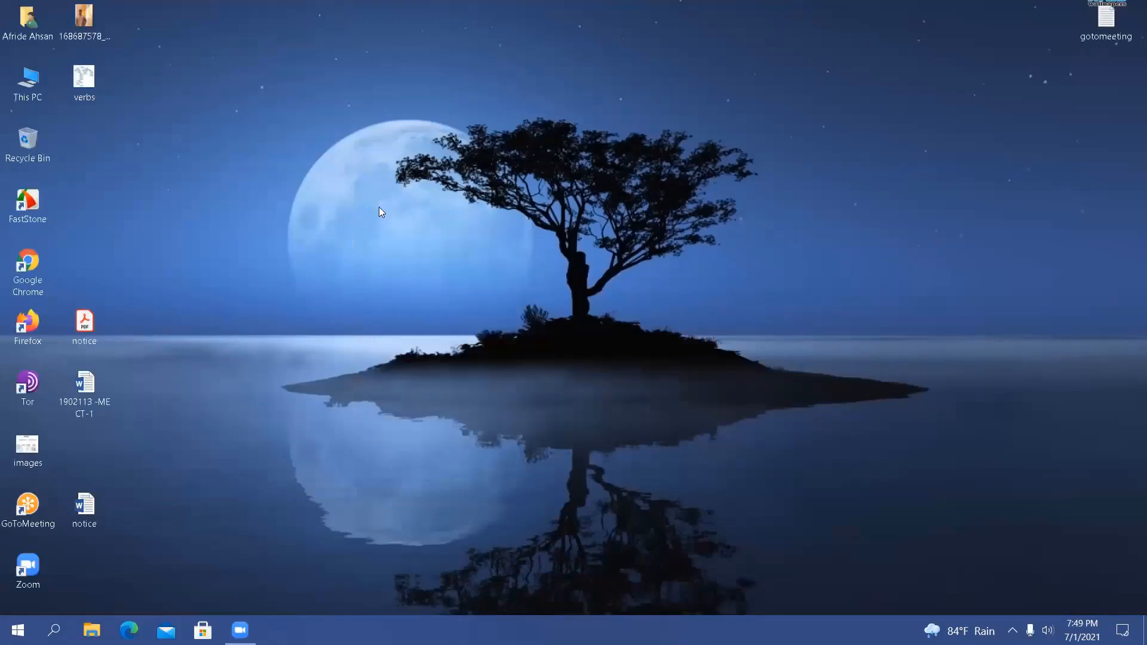
right_click(378, 207)
click(404, 252)
right_click(366, 142)
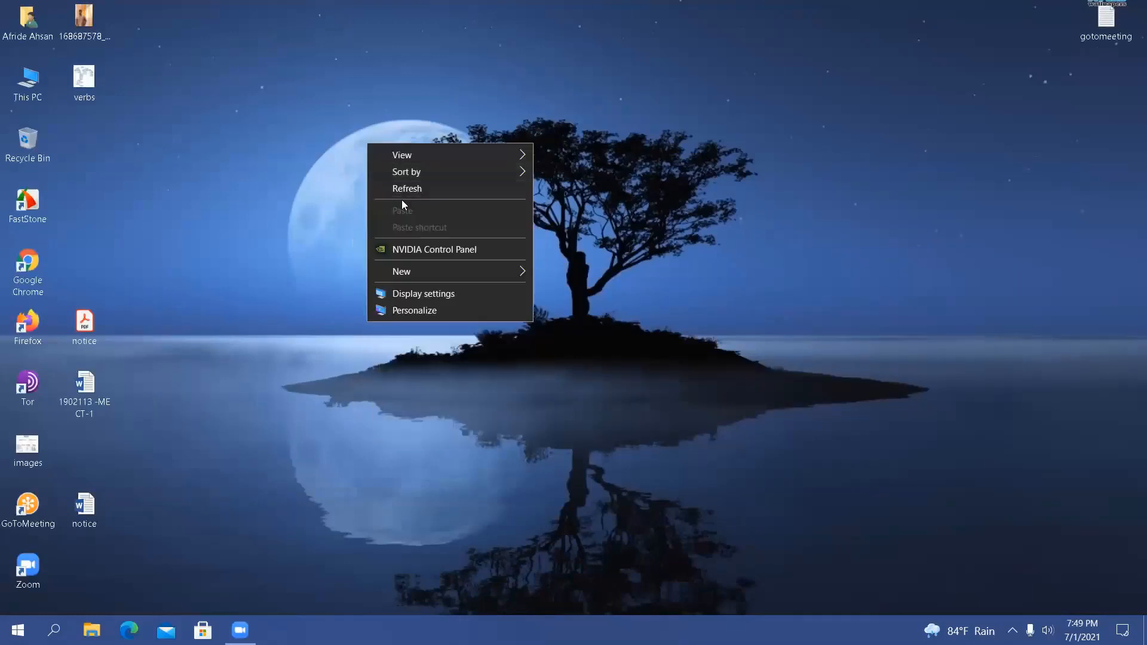
click(400, 193)
right_click(400, 194)
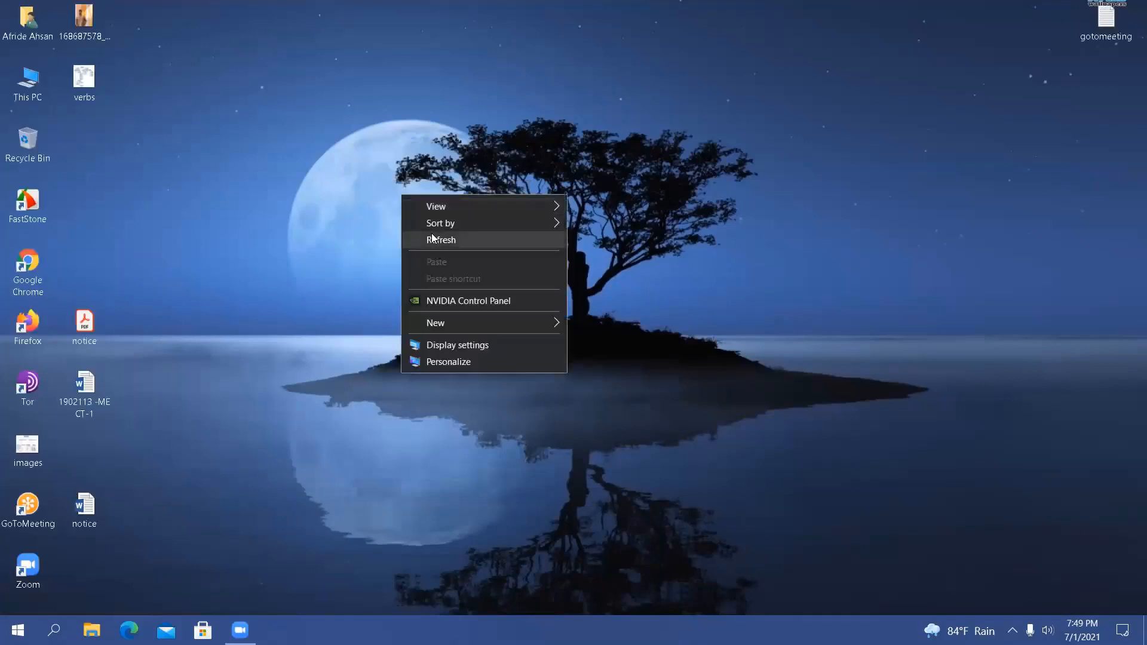
click(433, 239)
right_click(430, 230)
click(462, 284)
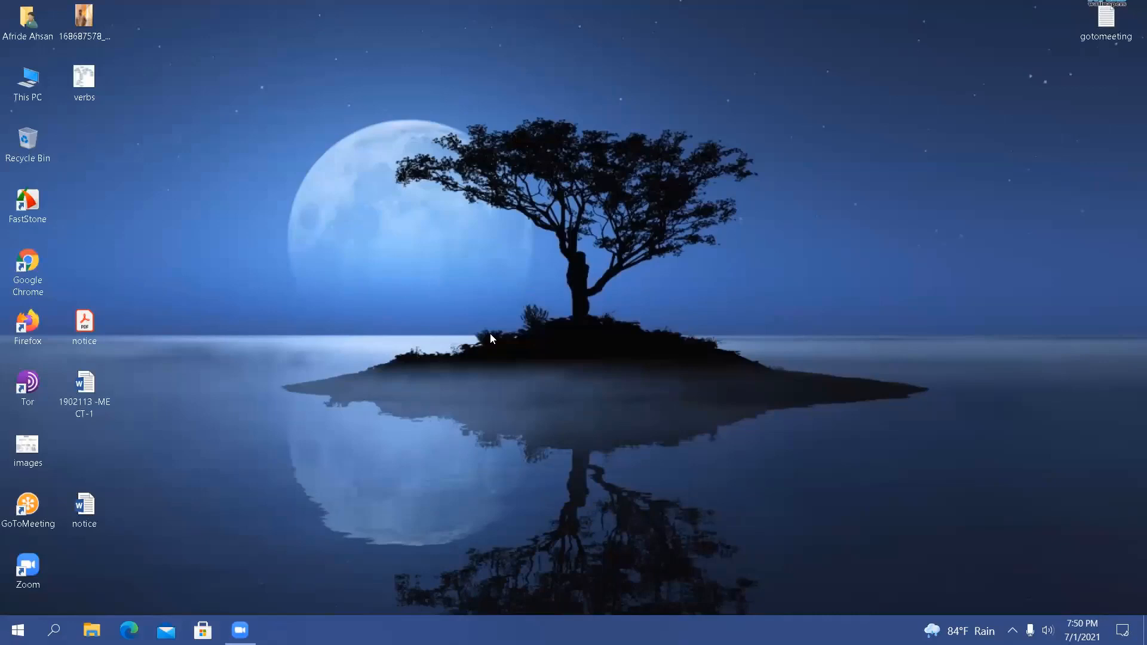
Launch the DirectX Diagnostic Tool by running the previously used dxdiag command
key(super+r)
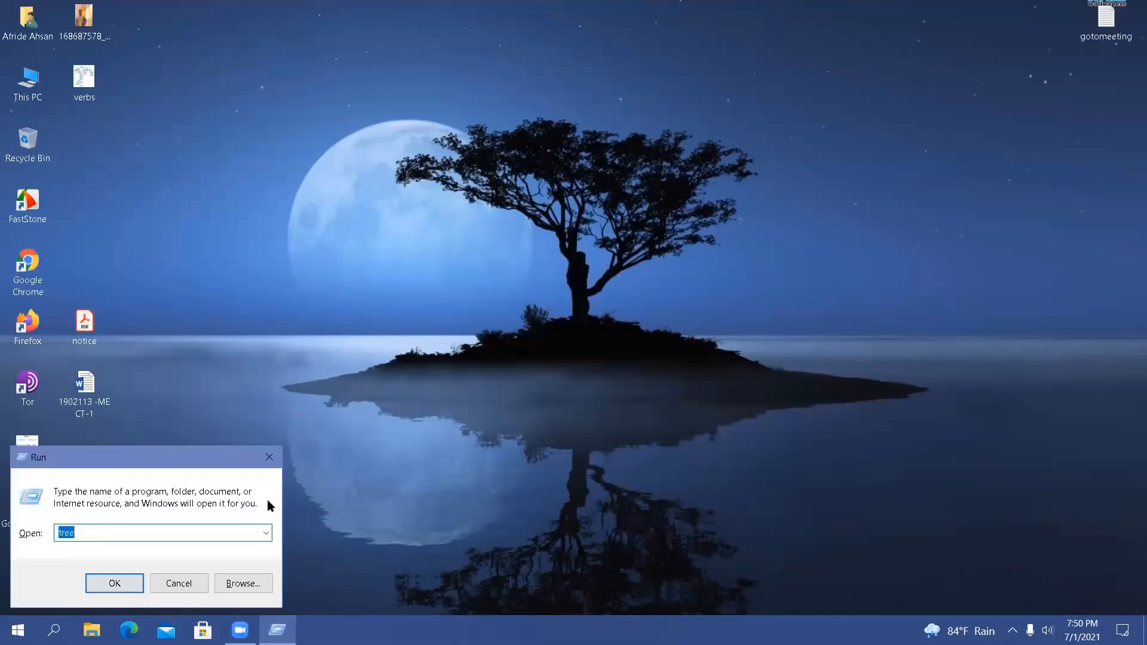
click(265, 533)
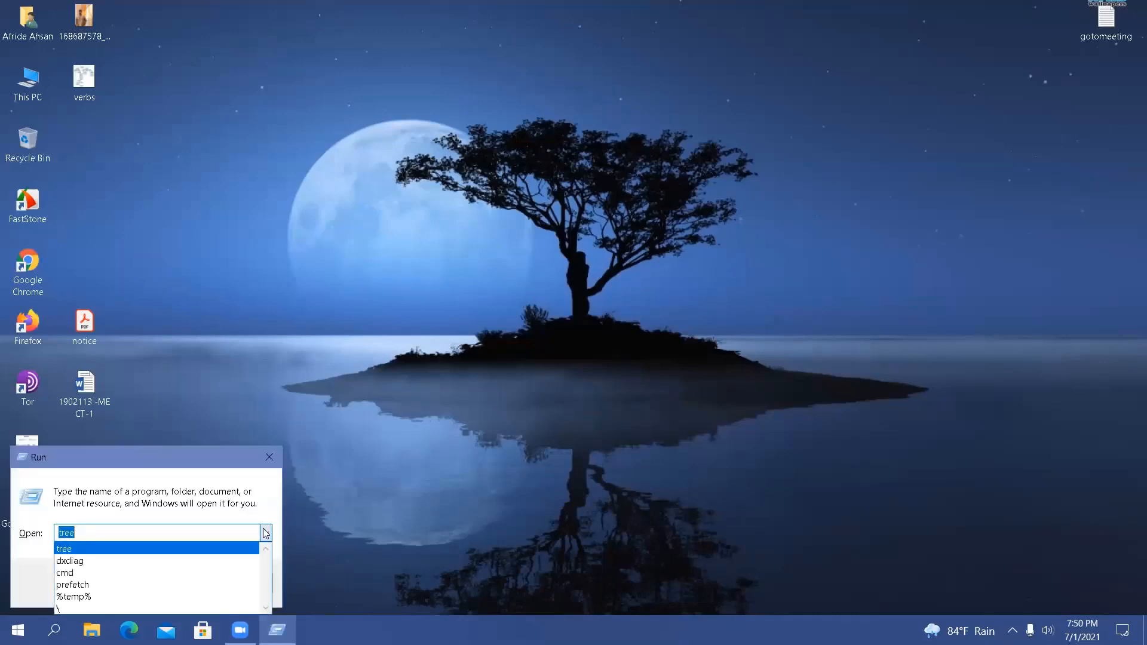
click(155, 562)
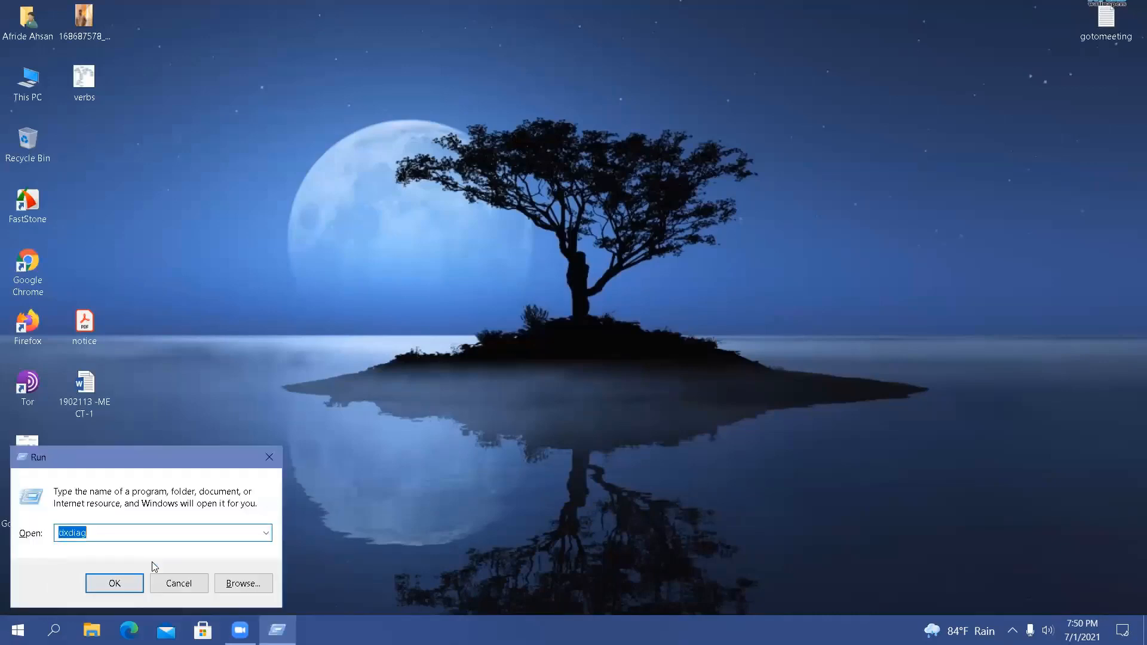
click(99, 532)
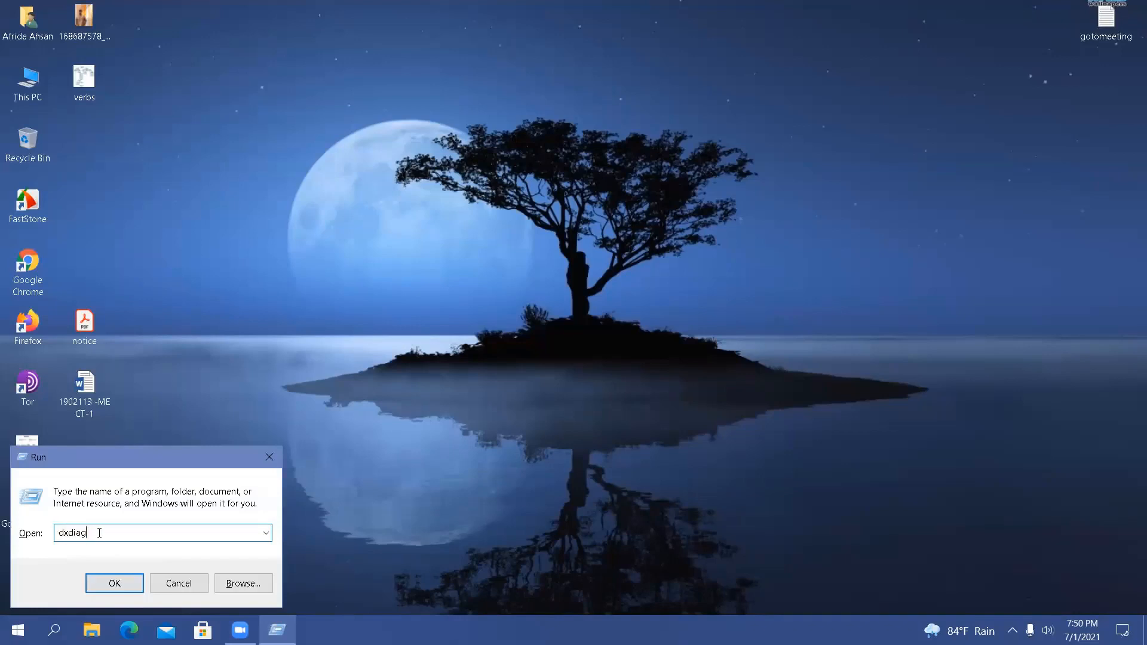
click(554, 28)
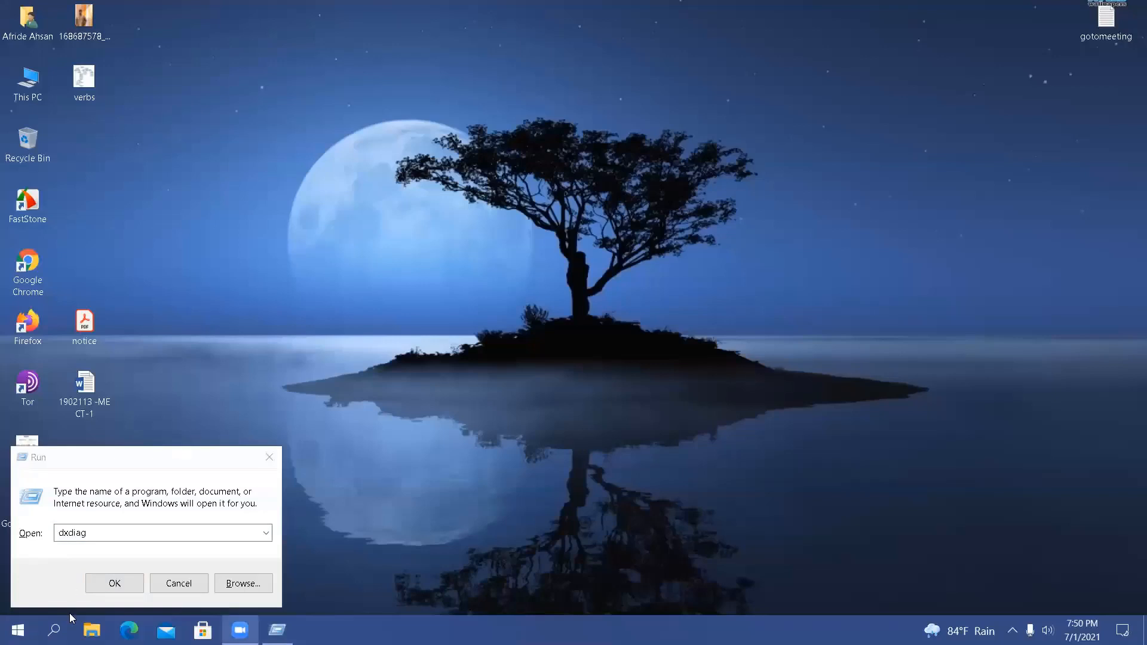
click(107, 578)
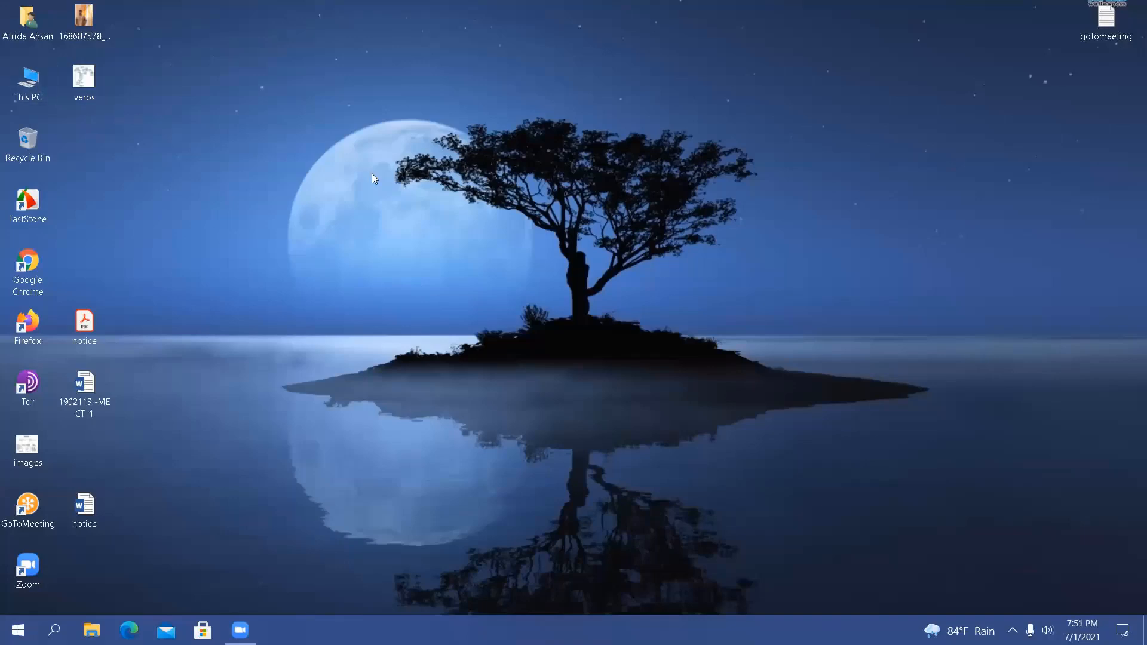
Refresh the desktop three times
right_click(236, 131)
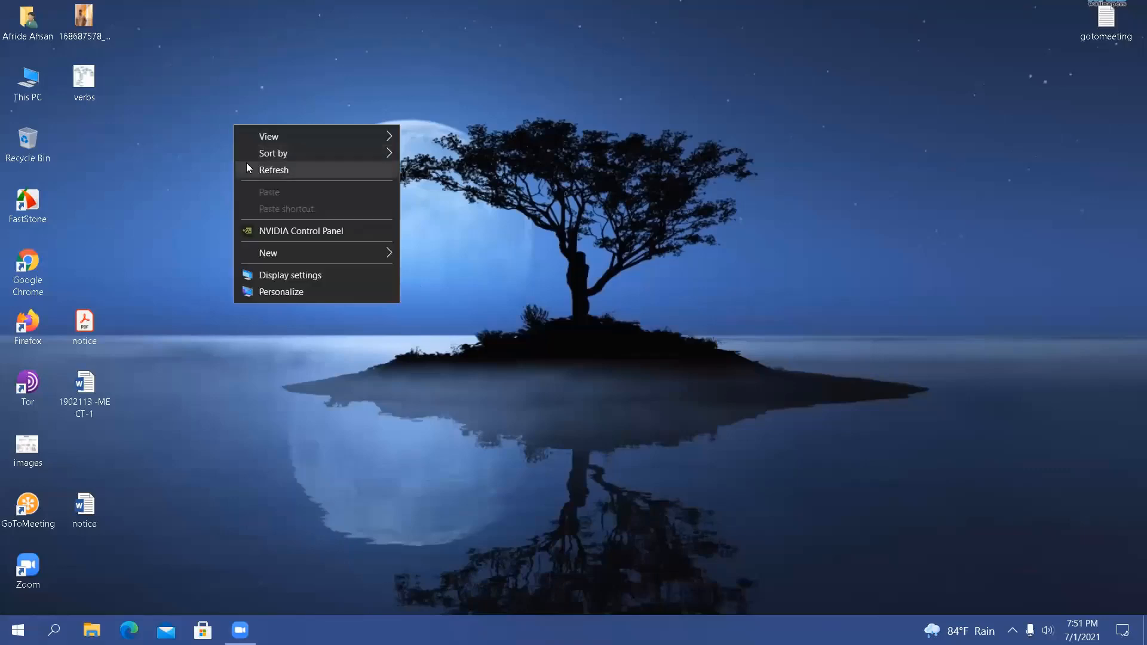
click(246, 167)
right_click(246, 162)
click(274, 214)
right_click(274, 215)
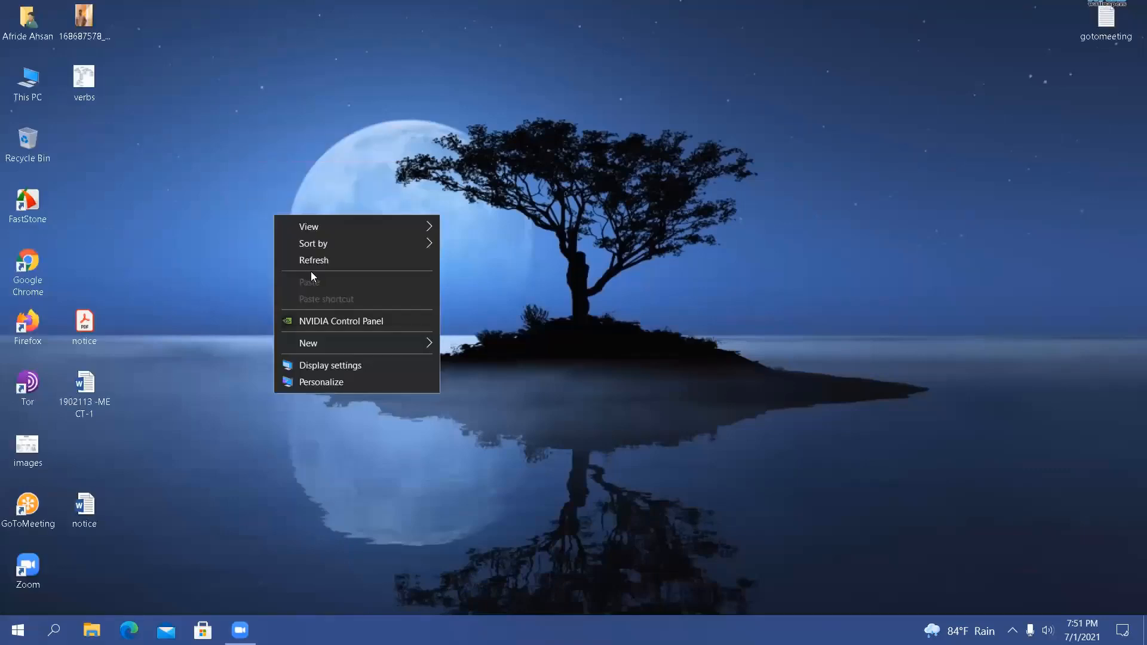
click(311, 261)
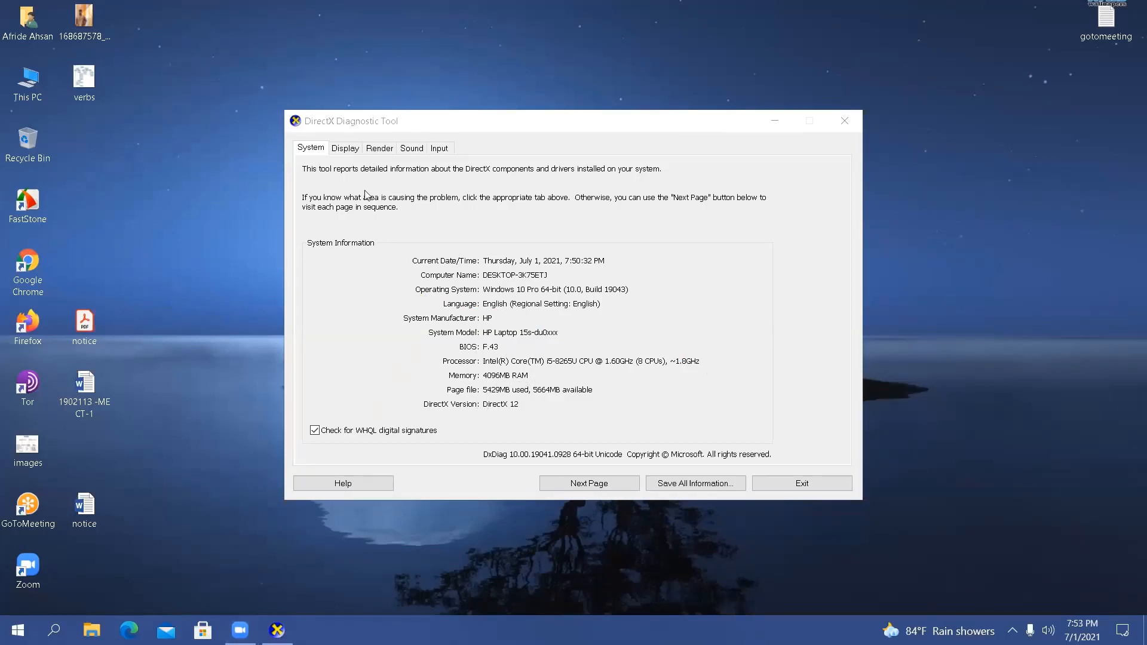
Examine the display, render, sound and input device information in the DirectX Diagnostic Tool and close it
click(339, 150)
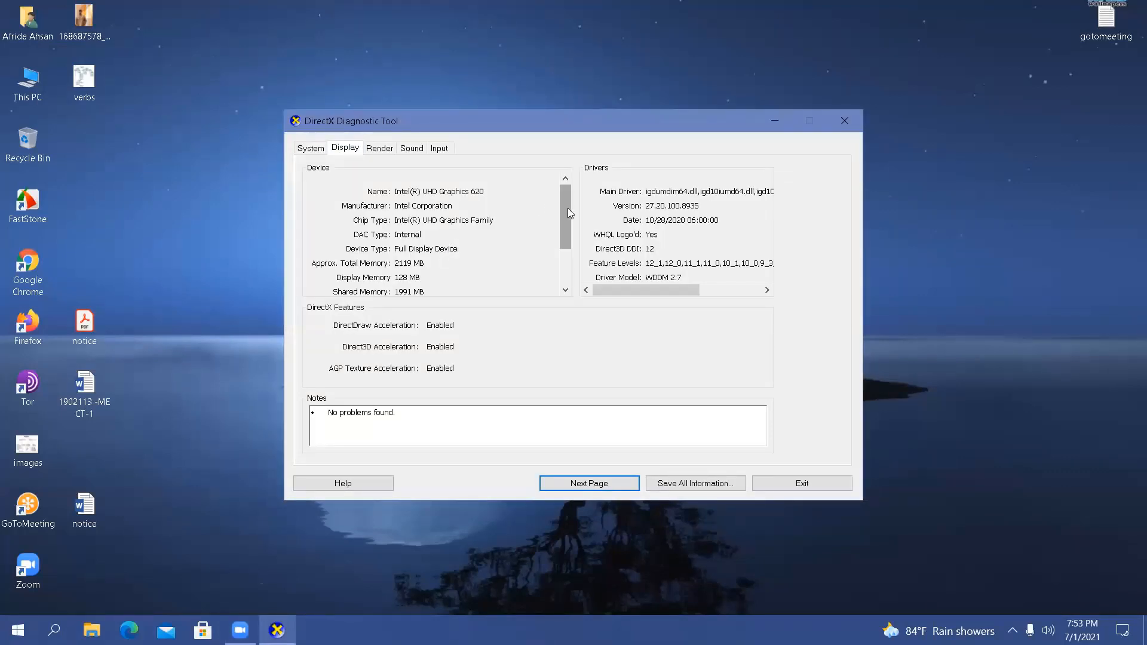
drag(567, 208, 569, 231)
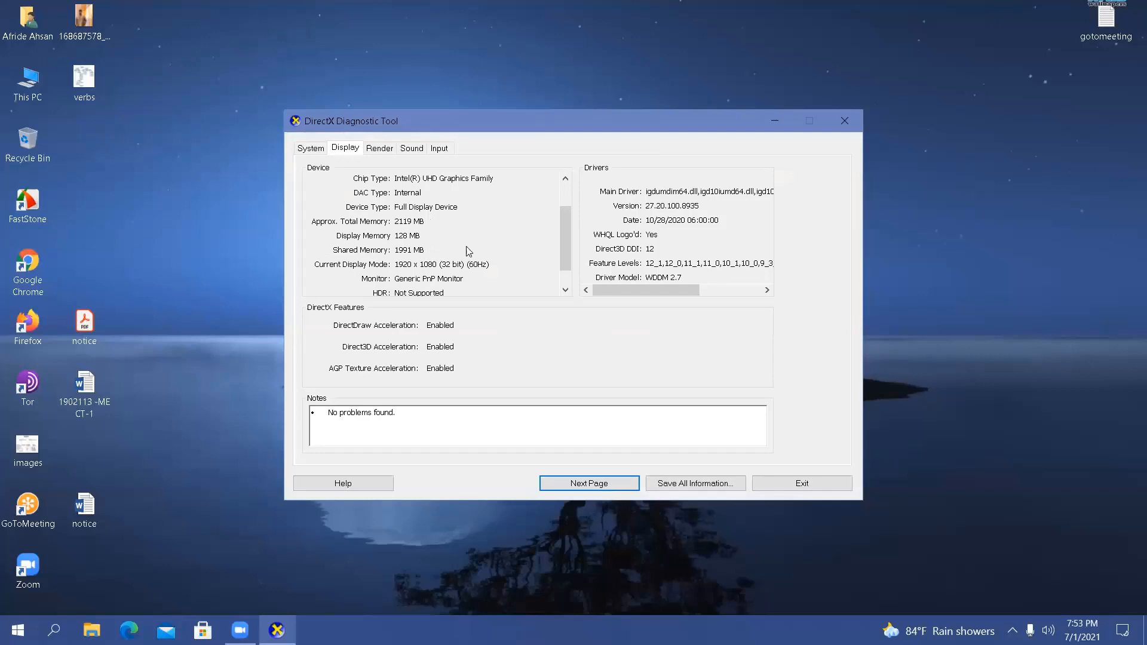
mouse_move(563, 233)
mouse_down()
mouse_move(565, 221)
mouse_move(568, 251)
mouse_move(564, 203)
mouse_move(564, 260)
mouse_move(564, 203)
mouse_move(566, 252)
mouse_move(564, 219)
mouse_up()
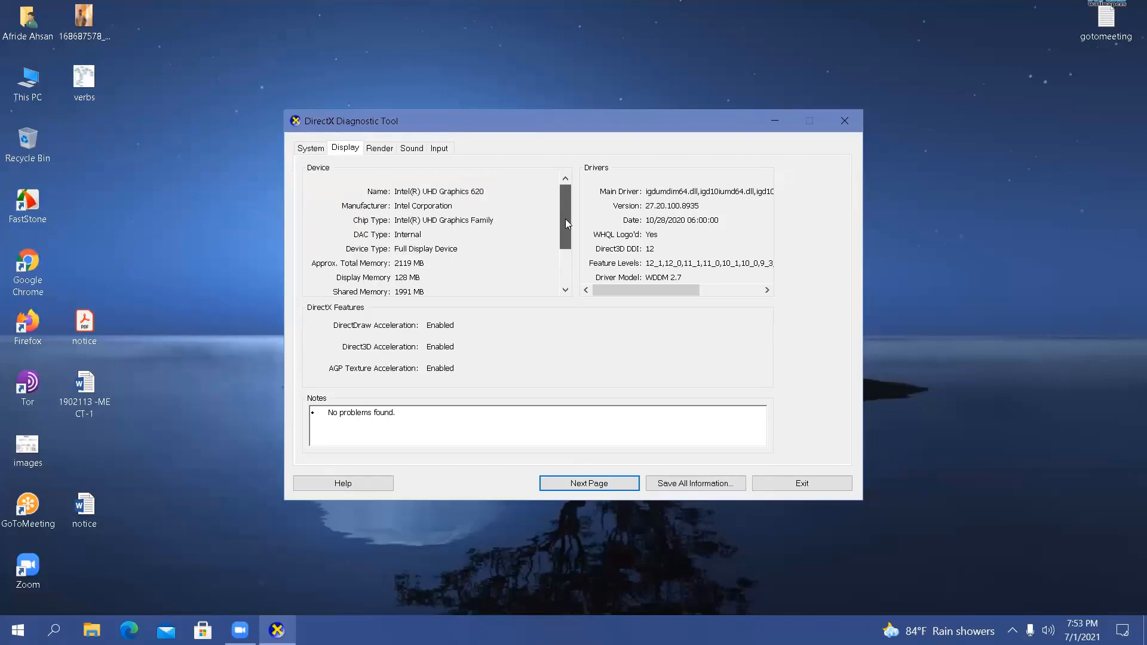
click(371, 149)
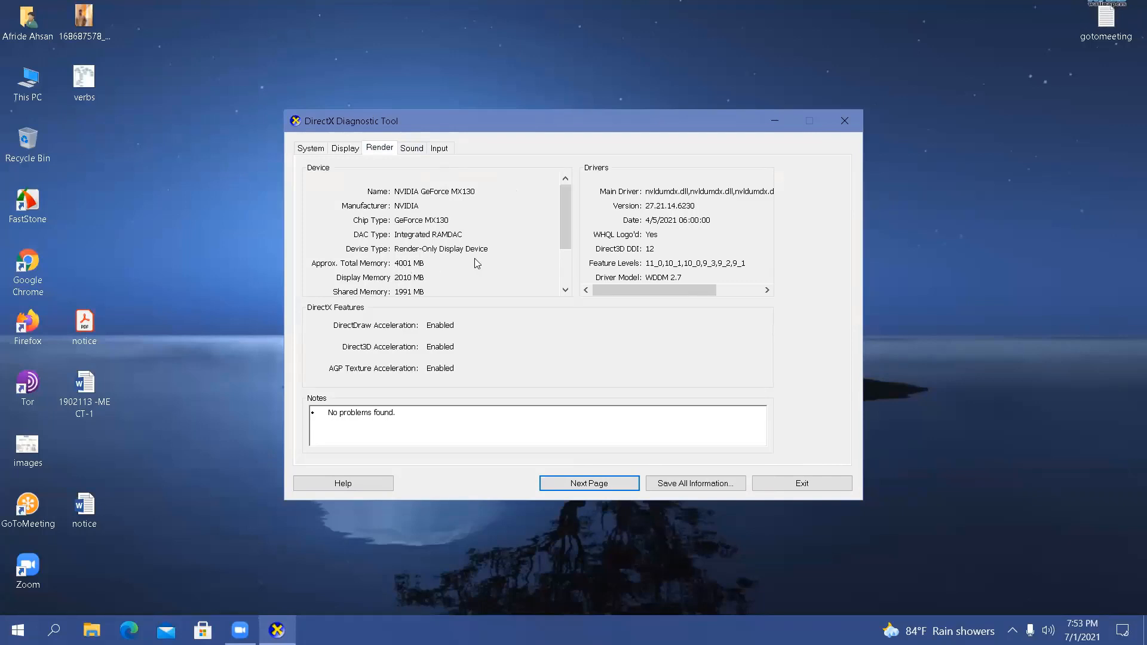
click(412, 153)
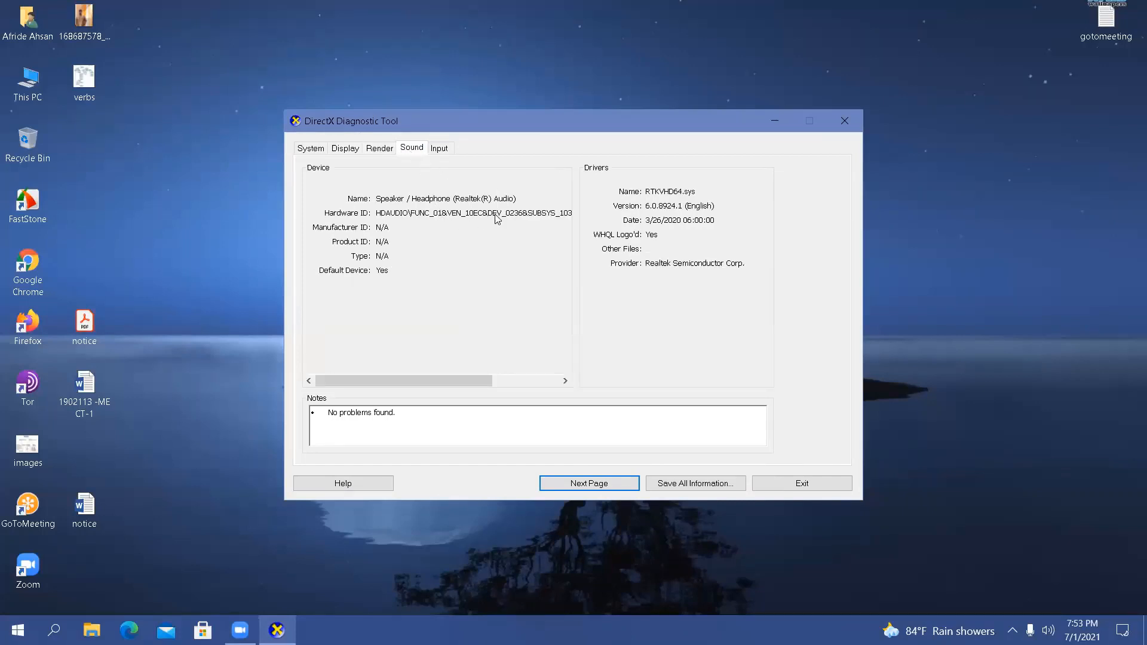
click(443, 149)
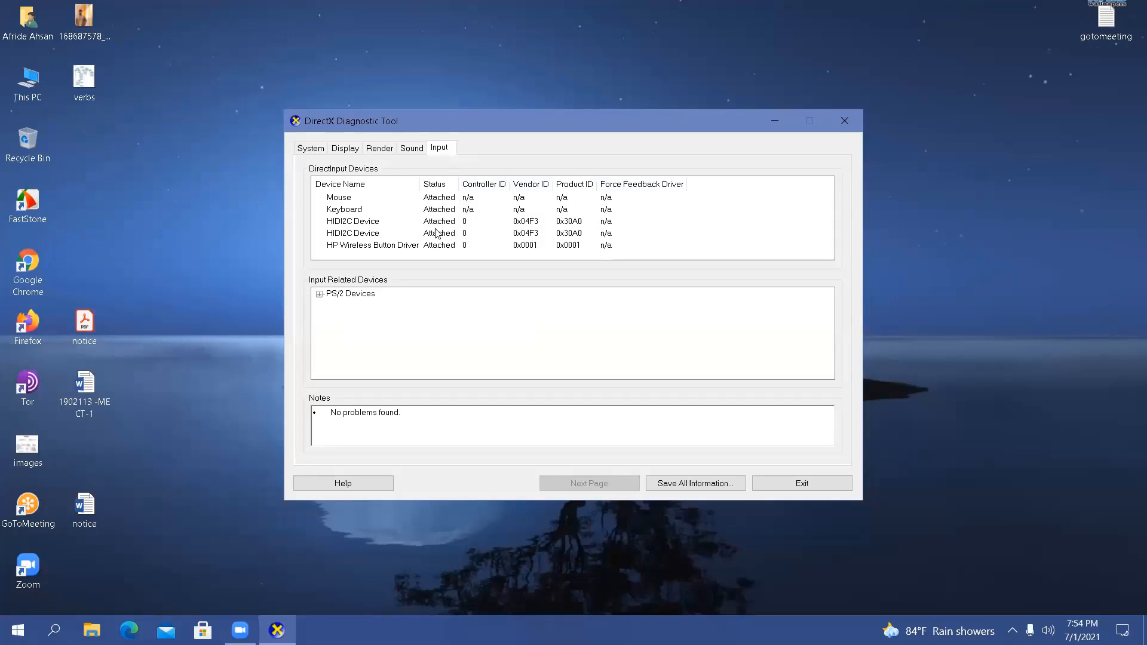
click(857, 128)
Refresh the desktop eight times in a row
right_click(525, 175)
click(579, 218)
right_click(579, 213)
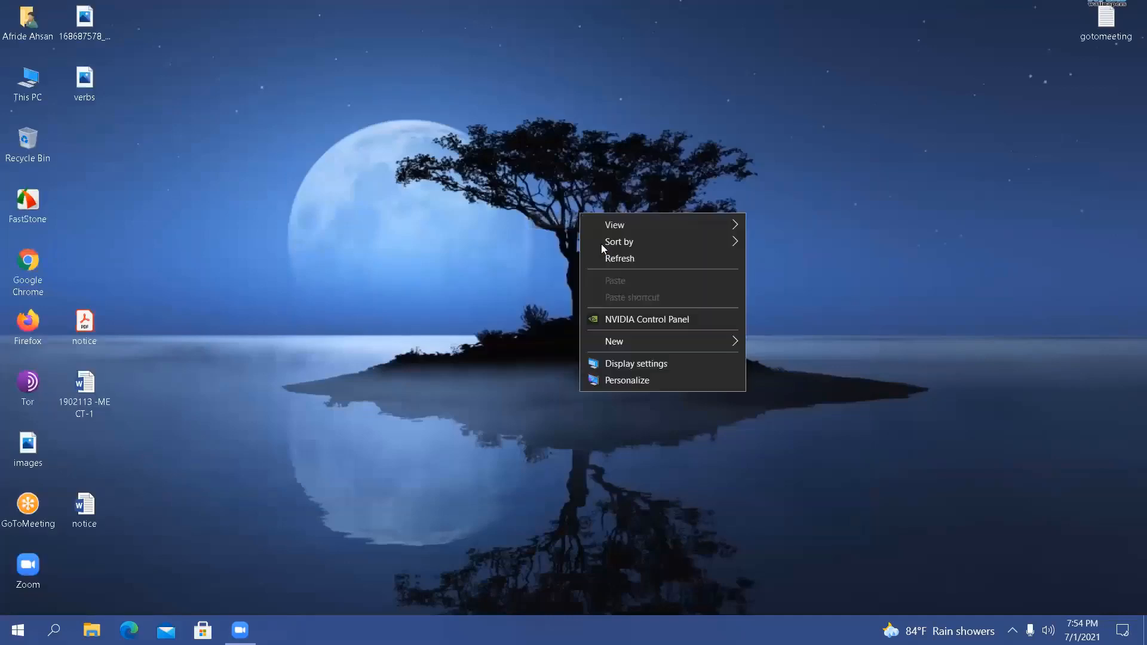
click(616, 258)
right_click(386, 202)
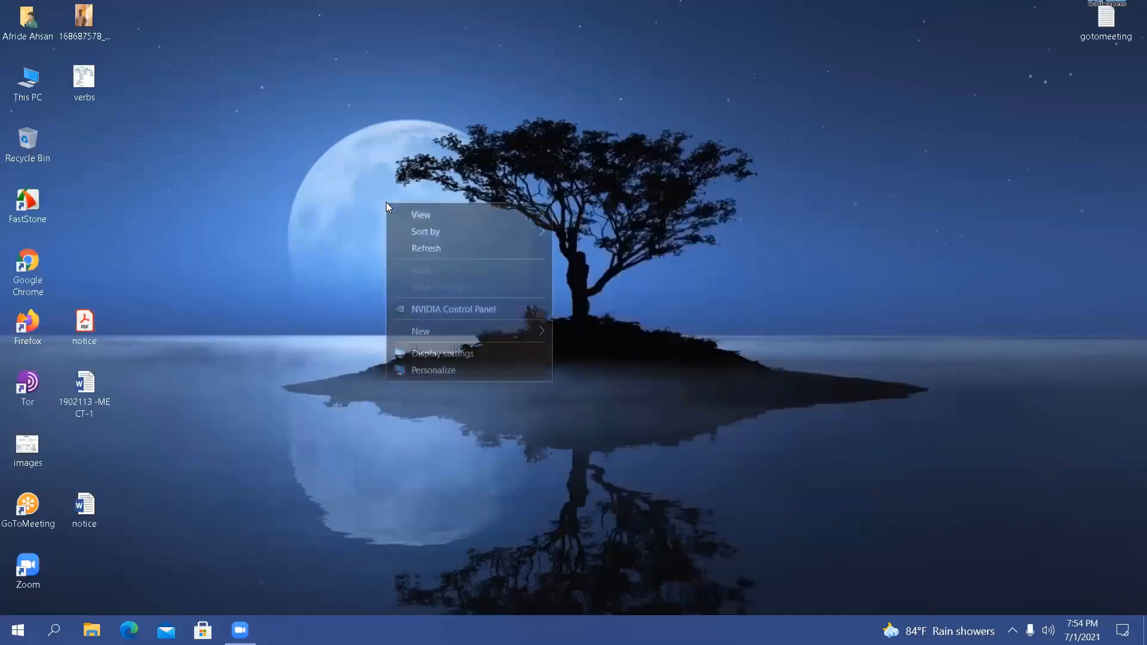
click(420, 243)
right_click(419, 241)
click(457, 283)
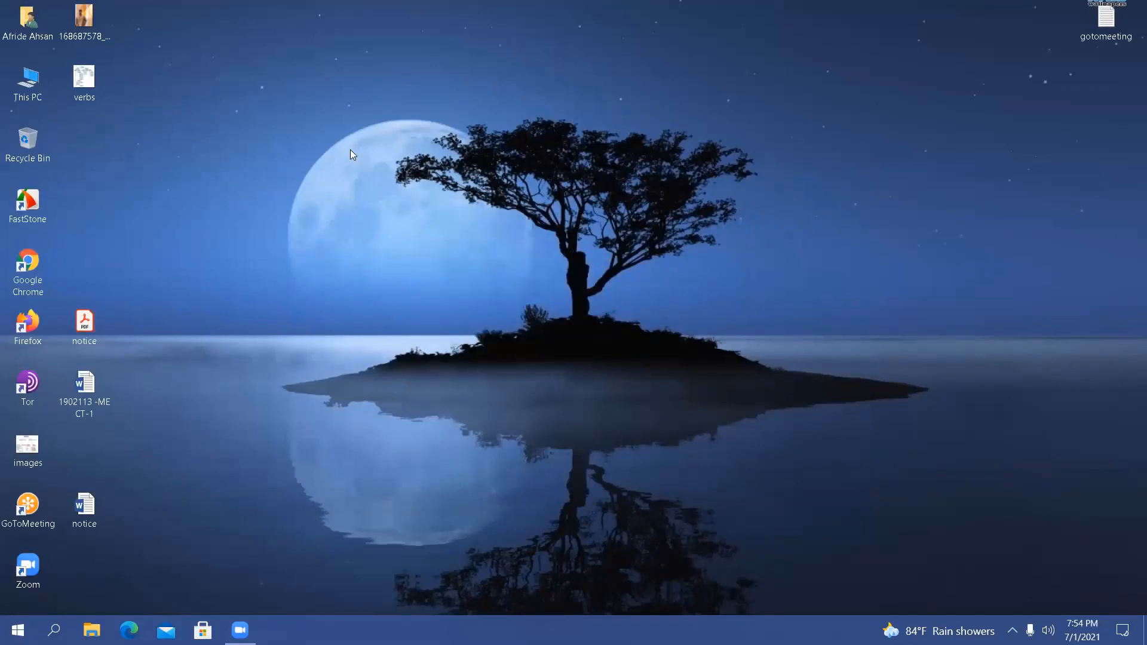
right_click(351, 150)
click(388, 196)
right_click(389, 198)
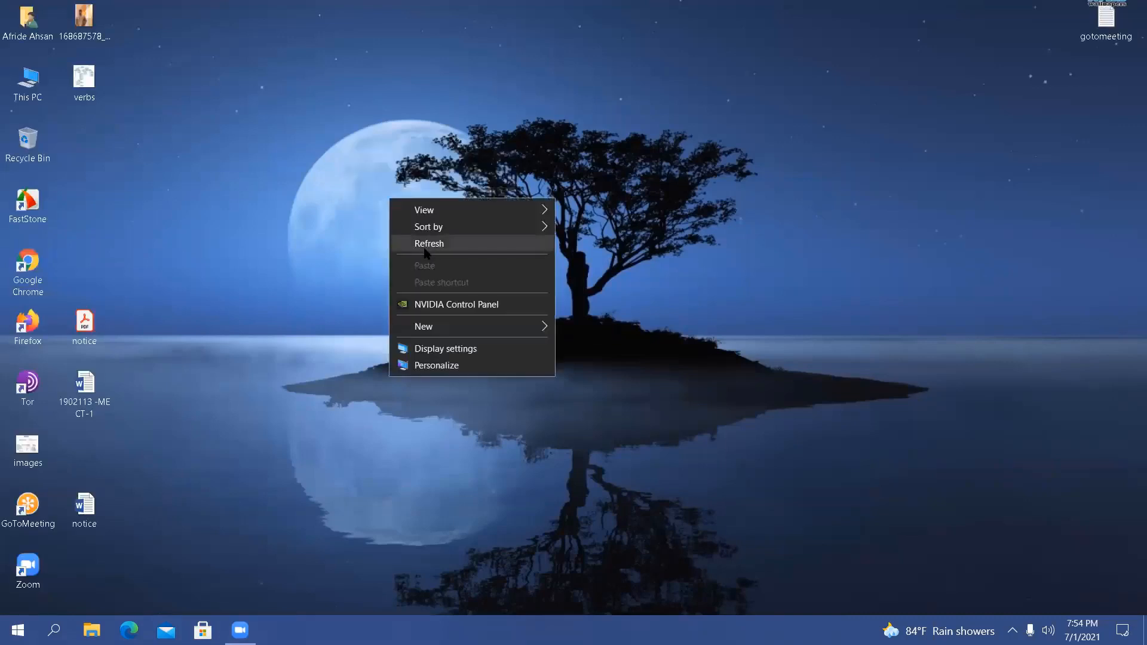
click(425, 249)
right_click(347, 137)
click(380, 181)
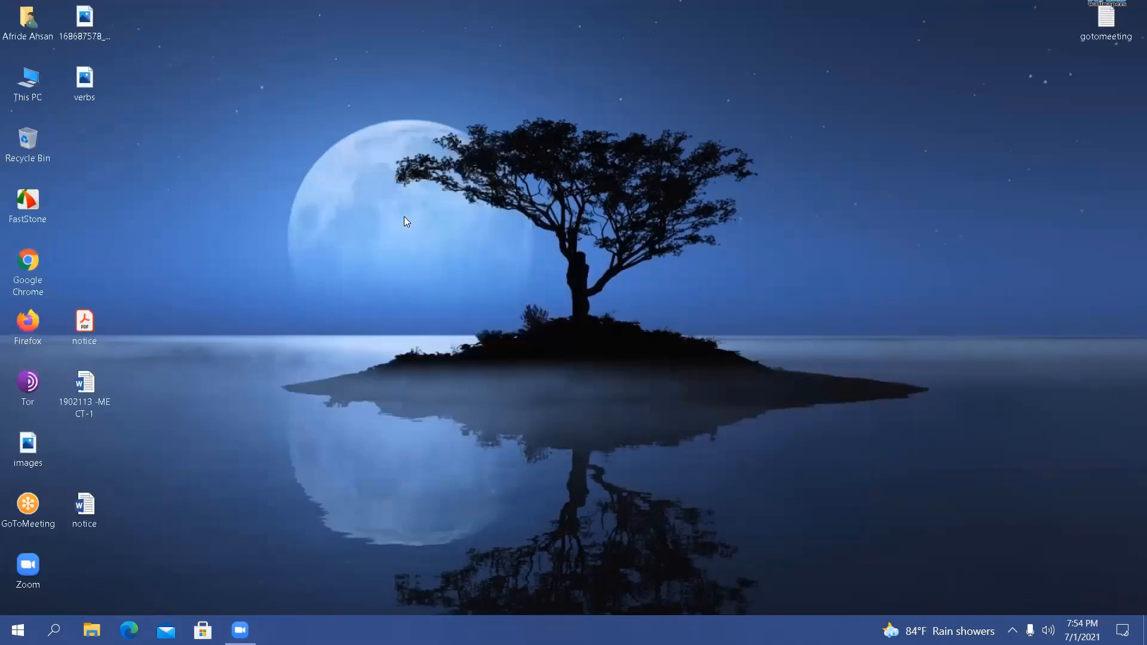
right_click(378, 179)
click(412, 226)
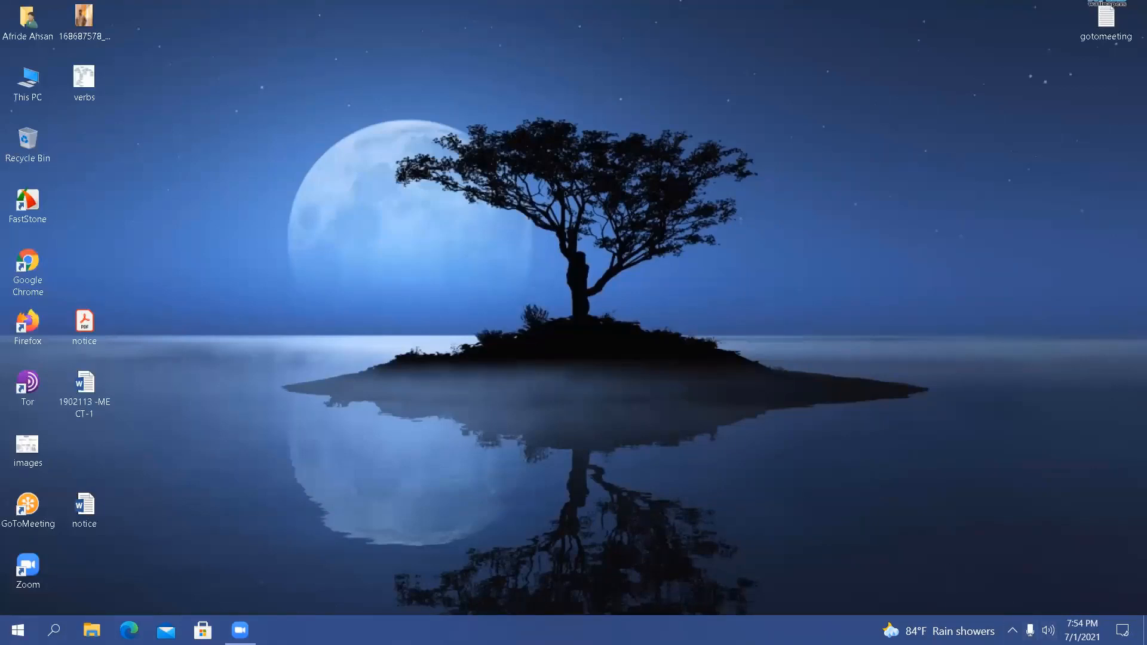
Show the touch keyboard button on the taskbar
right_click(740, 630)
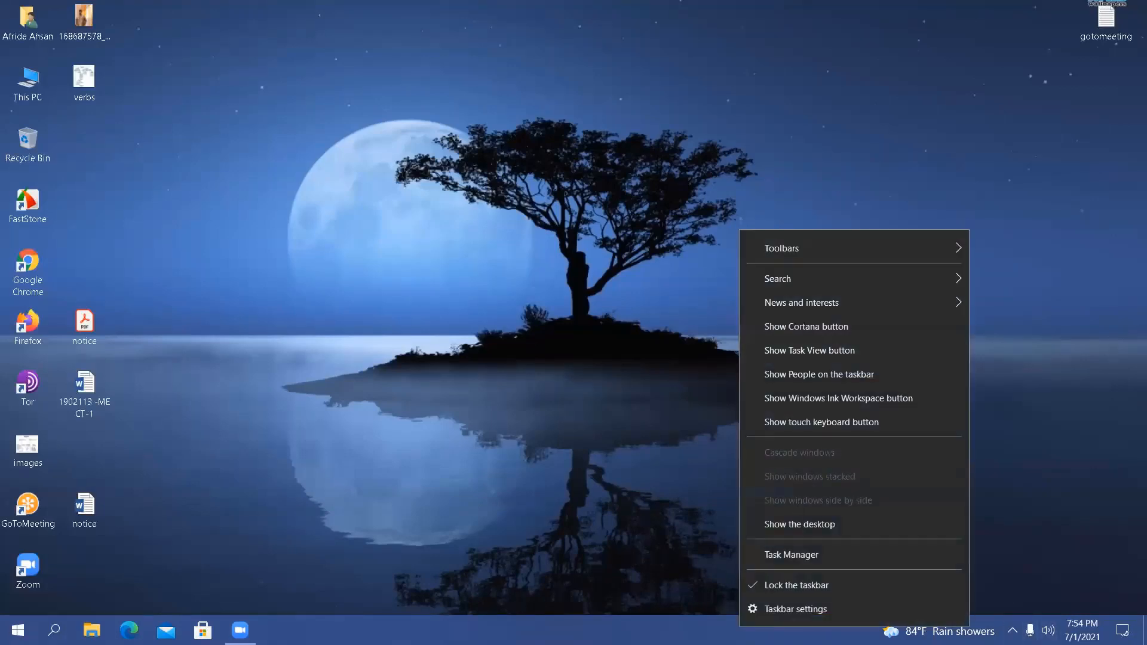
click(784, 423)
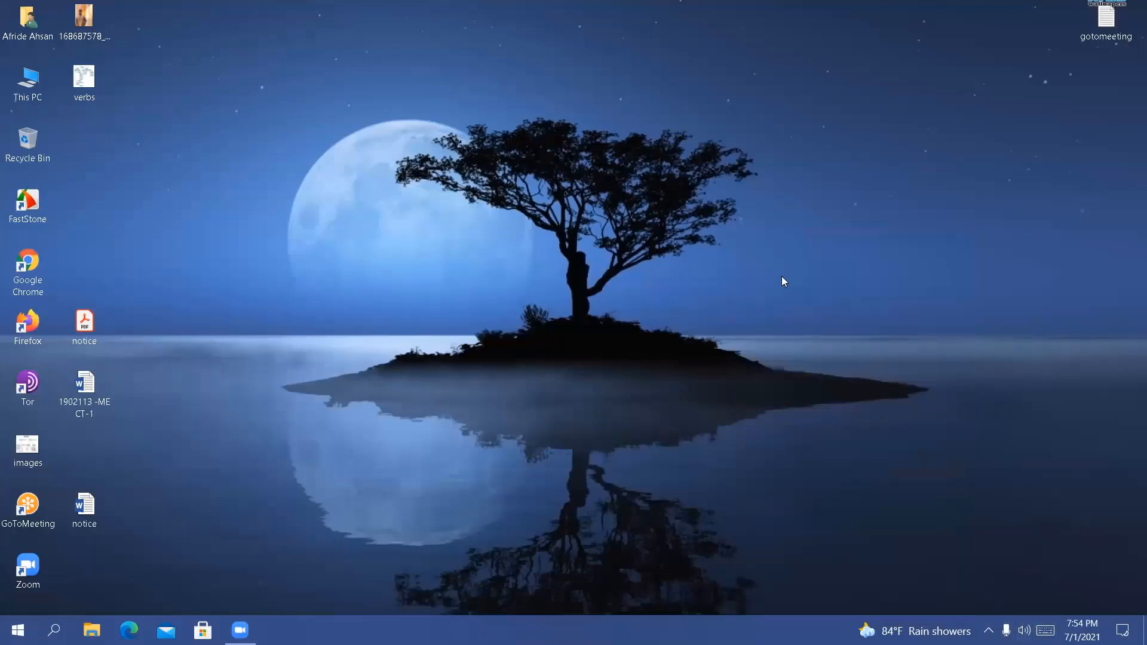
Open the touch keyboard and refresh the desktop twice
right_click(834, 108)
click(862, 149)
right_click(862, 150)
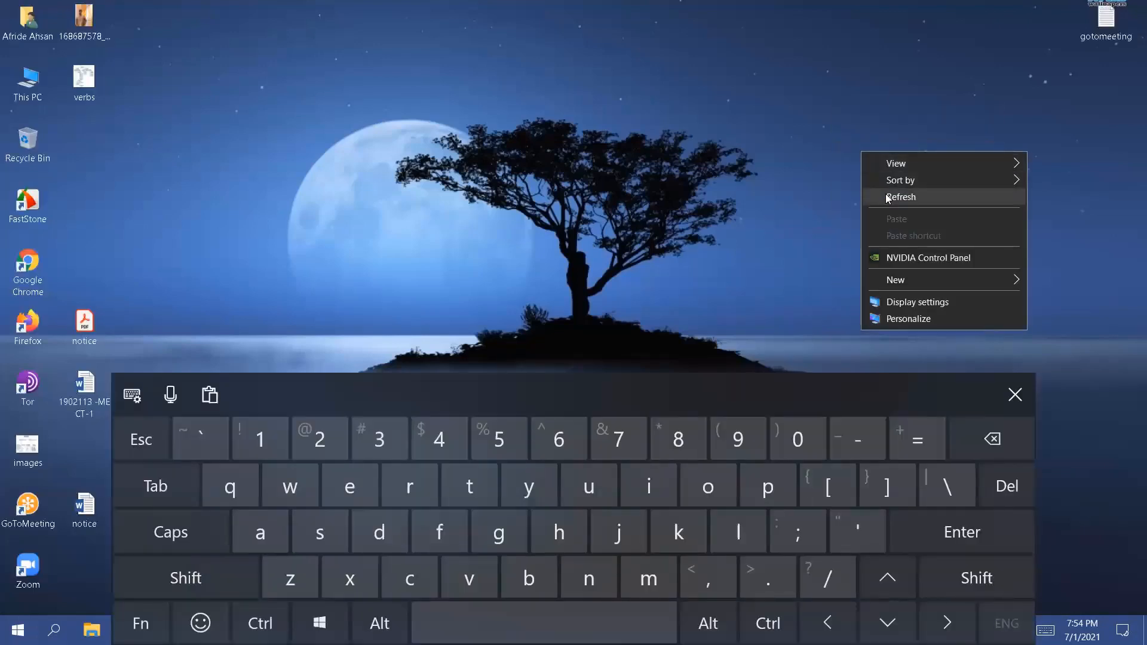
click(887, 199)
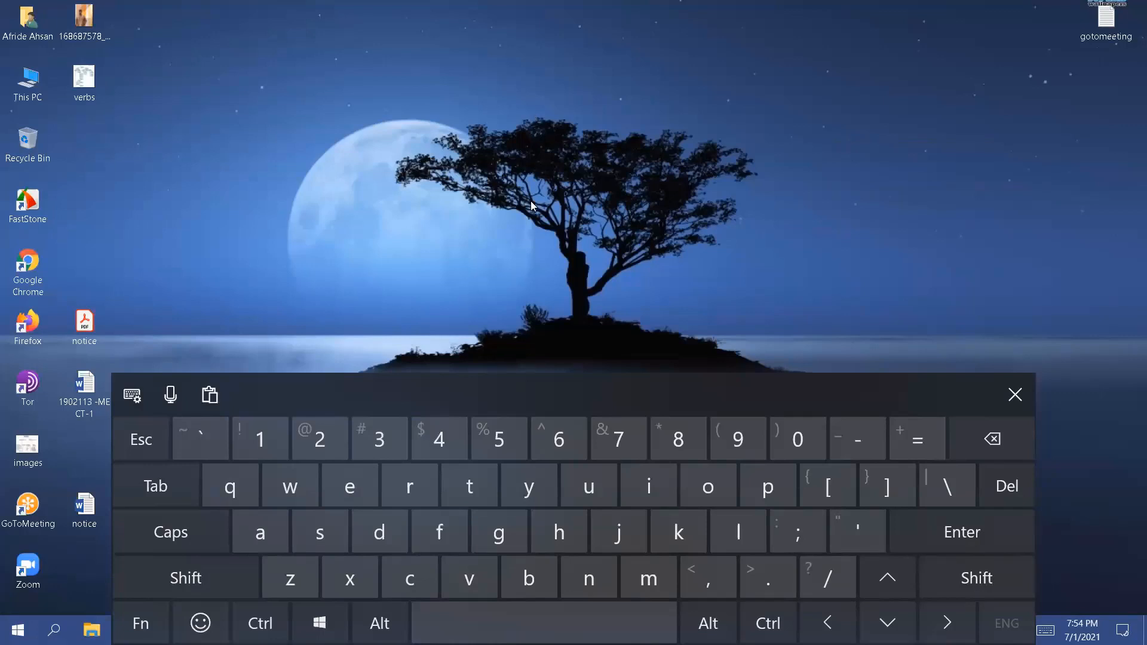
Close the touch keyboard, reopen it and close it again
key(XF86AudioLowerVolume)
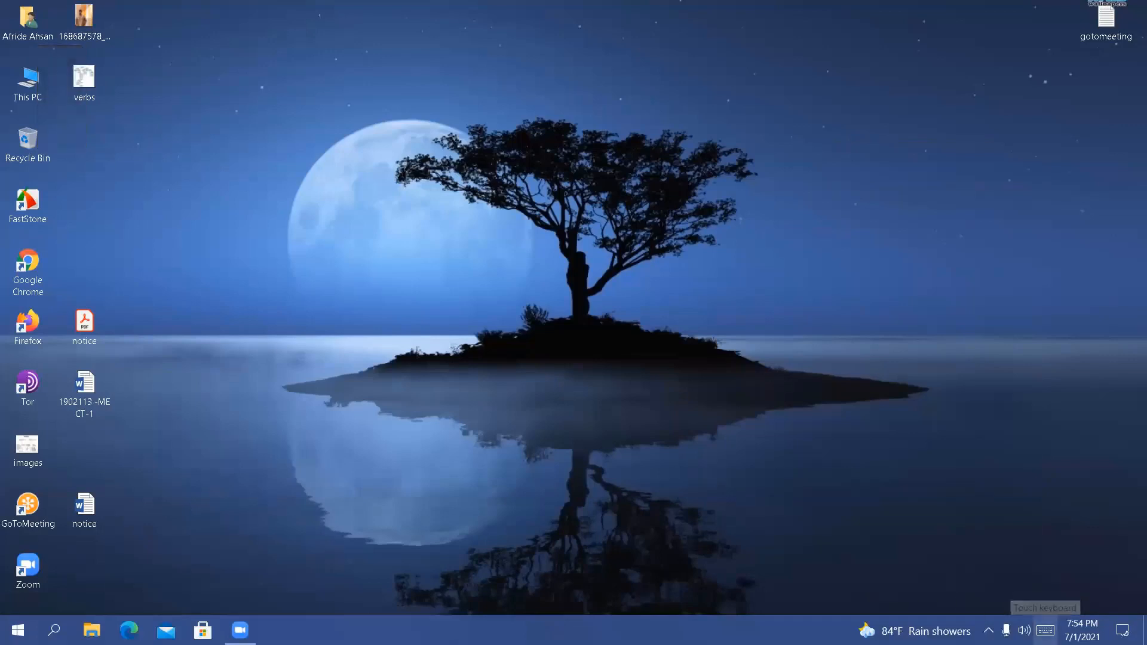
click(1045, 630)
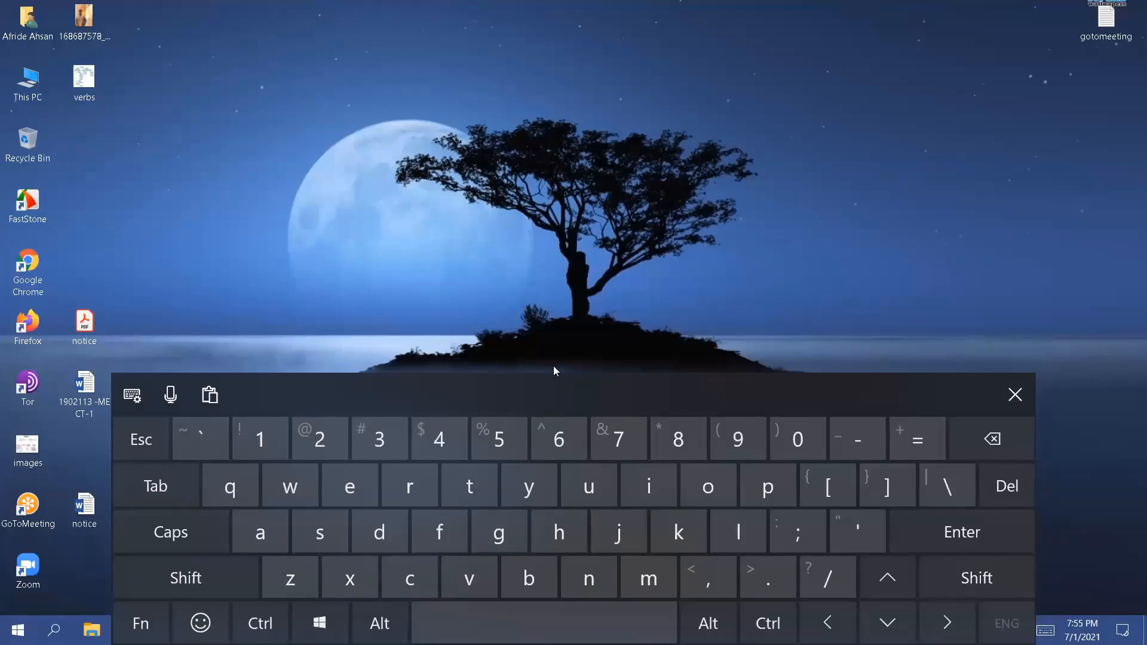
click(1014, 394)
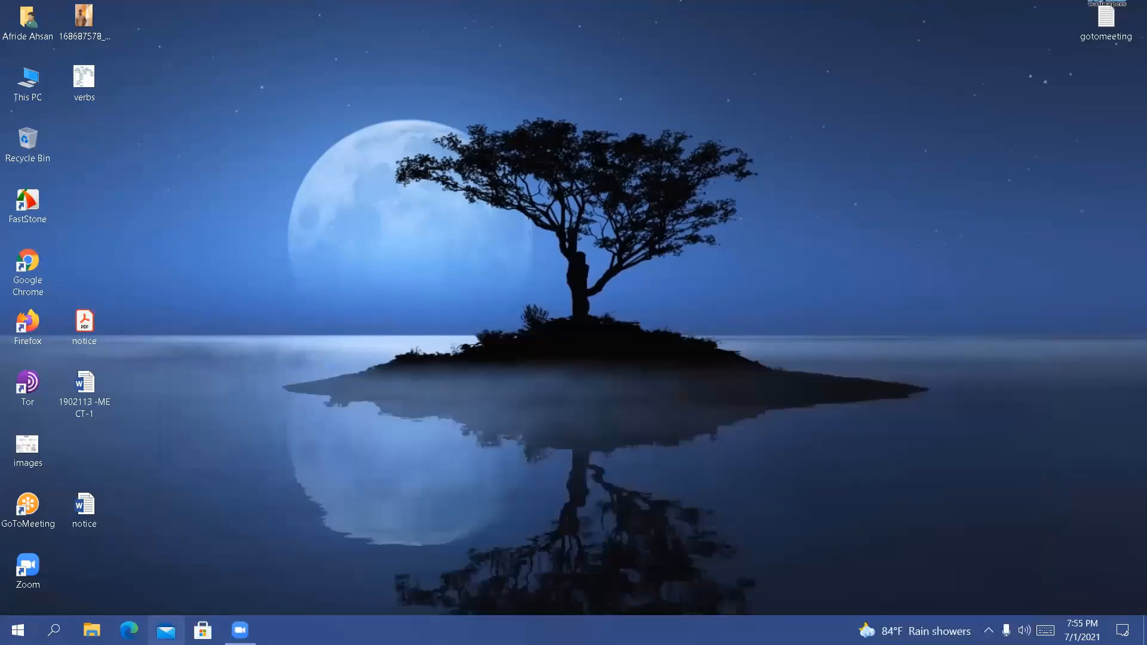
Open Google Chrome and search the web for "keyboard skills"
double_click(33, 258)
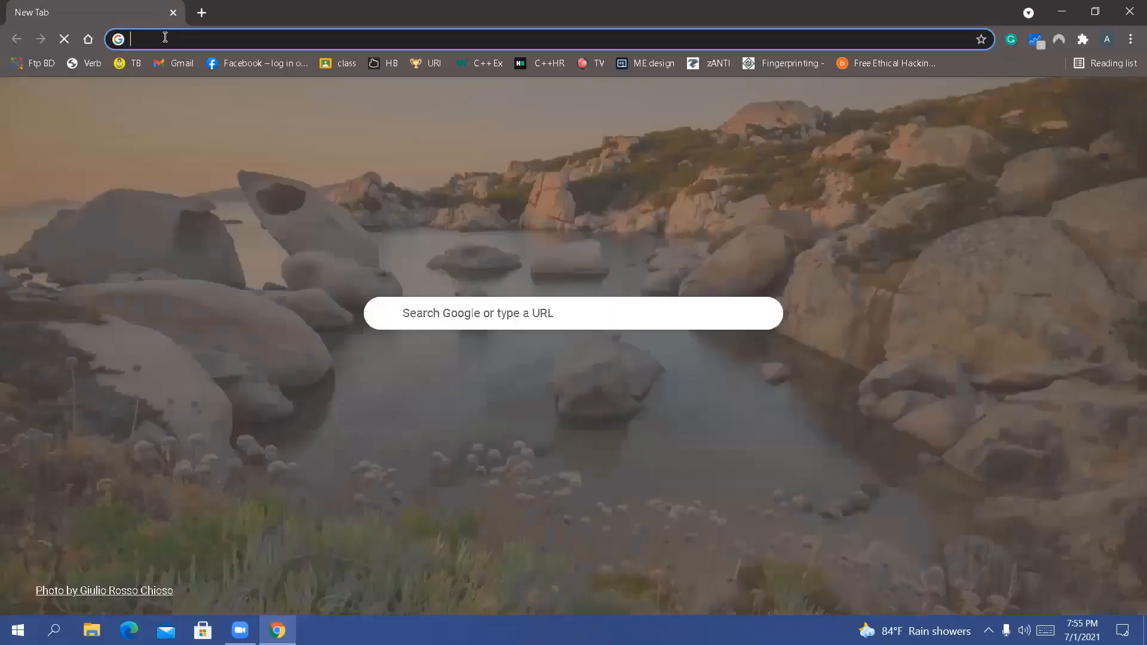
text(keyboard )
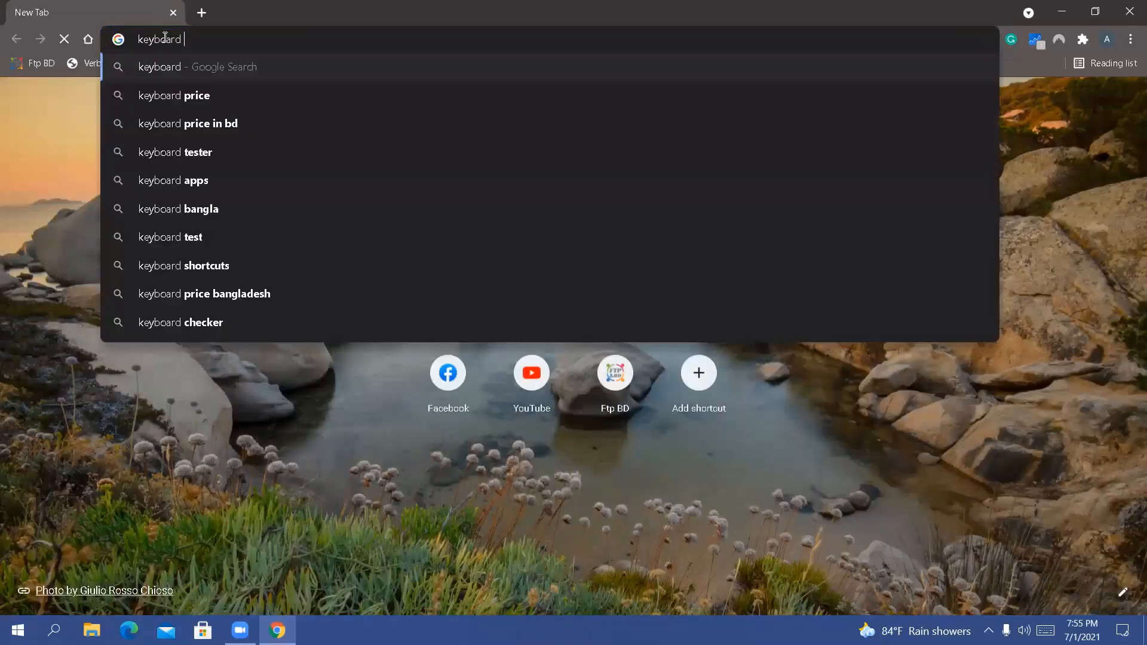
text(sk)
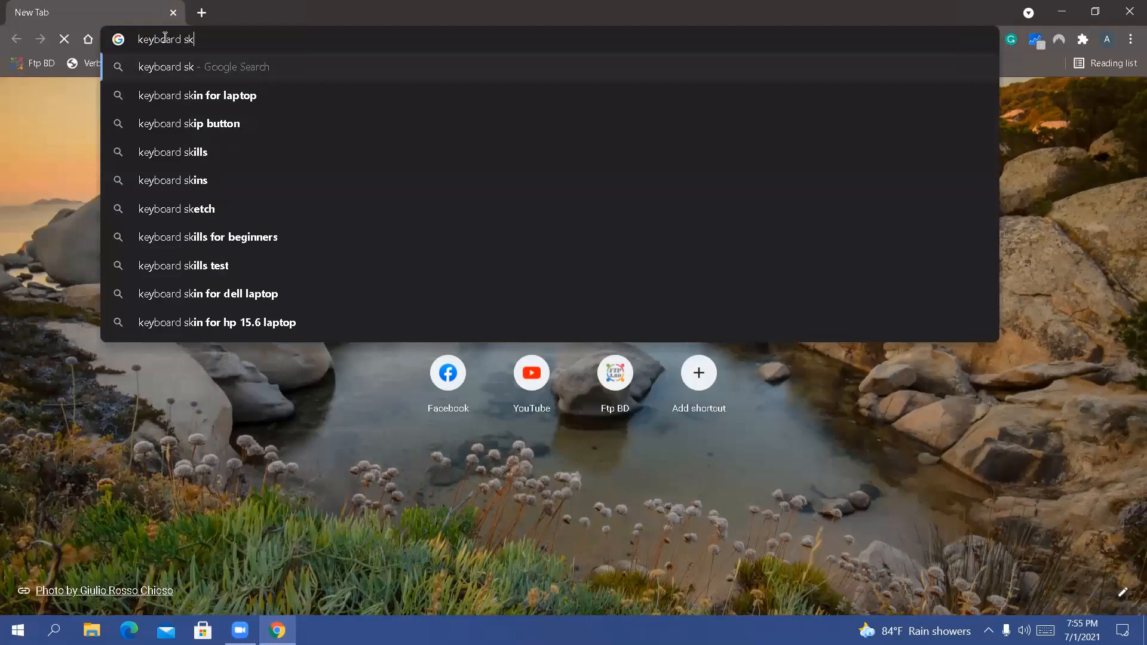
text(lls)
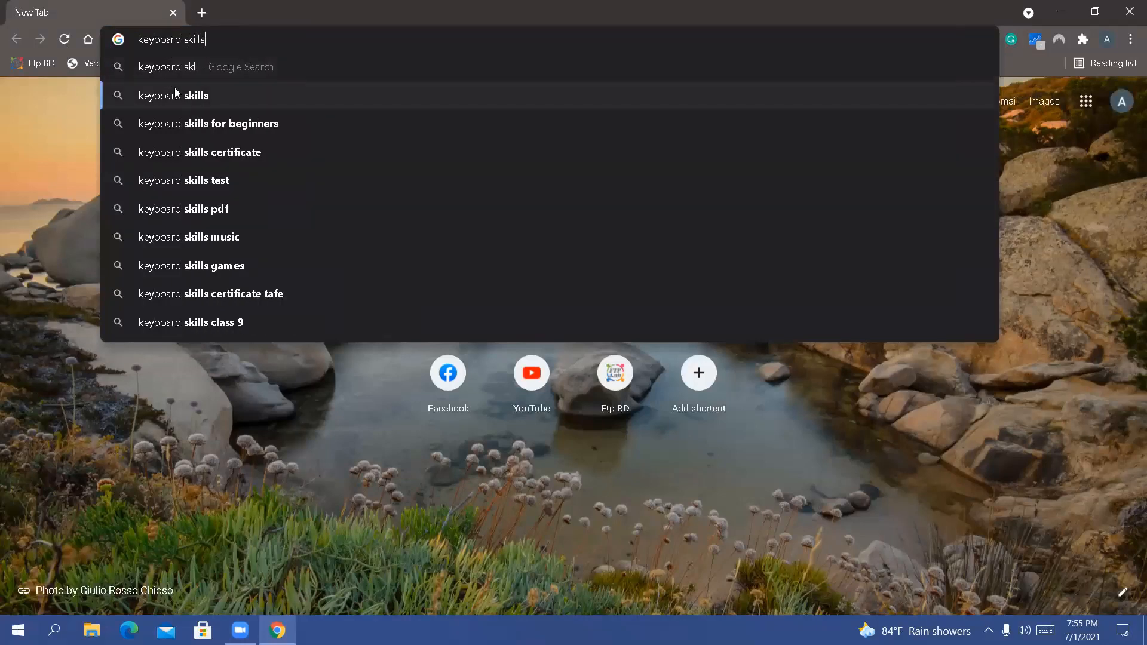
click(175, 94)
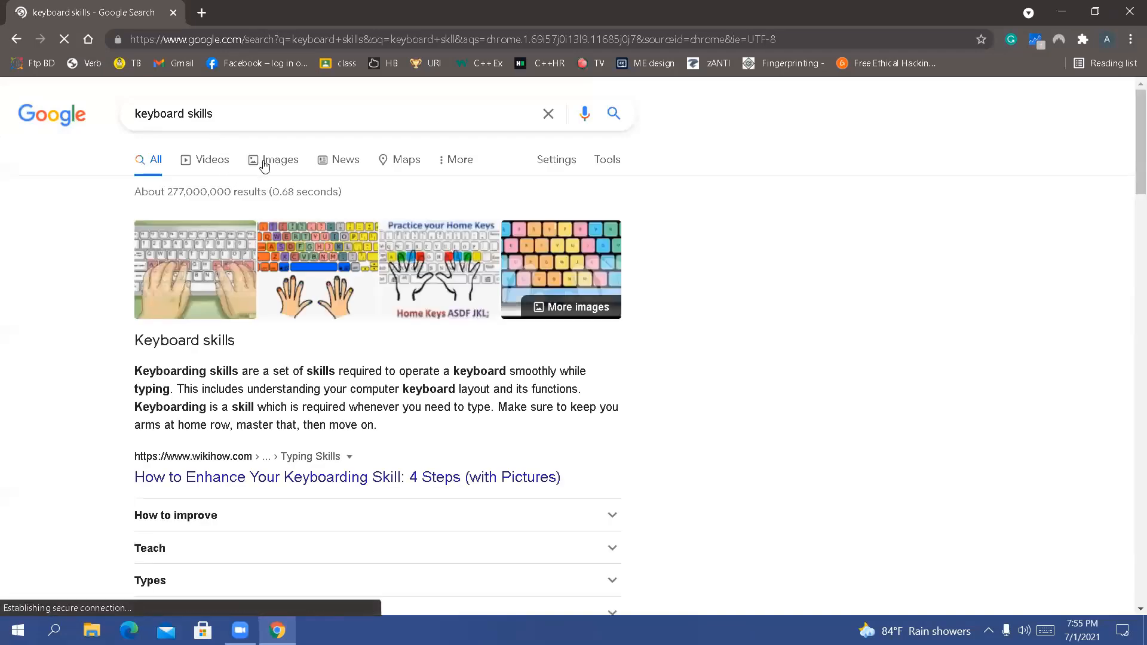
Open the wikiHow picture of hands on a keyboard and examine the finger placement on the home row up close
click(215, 255)
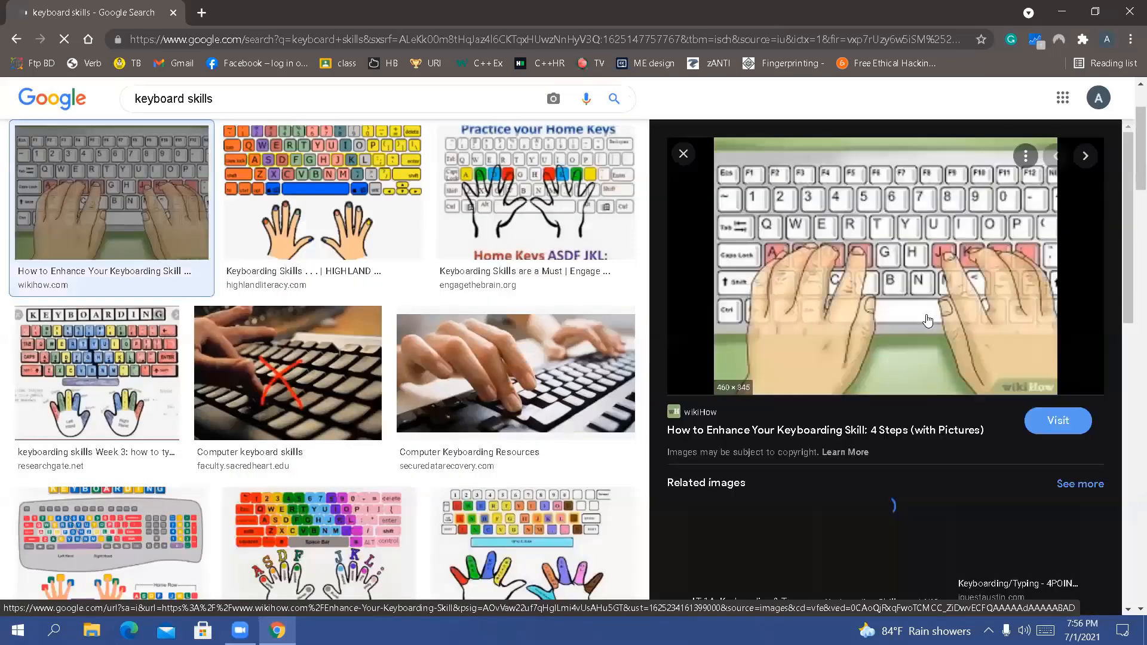
scroll(926, 321, up, 5)
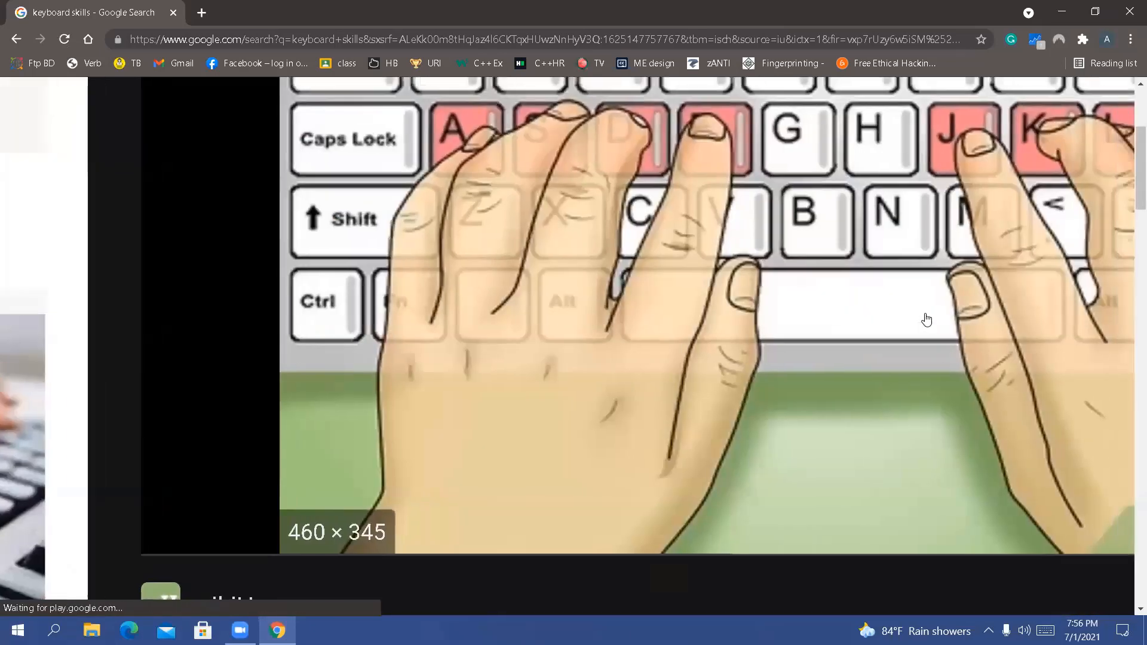
scroll(925, 315, right, 7)
scroll(925, 314, up, 1)
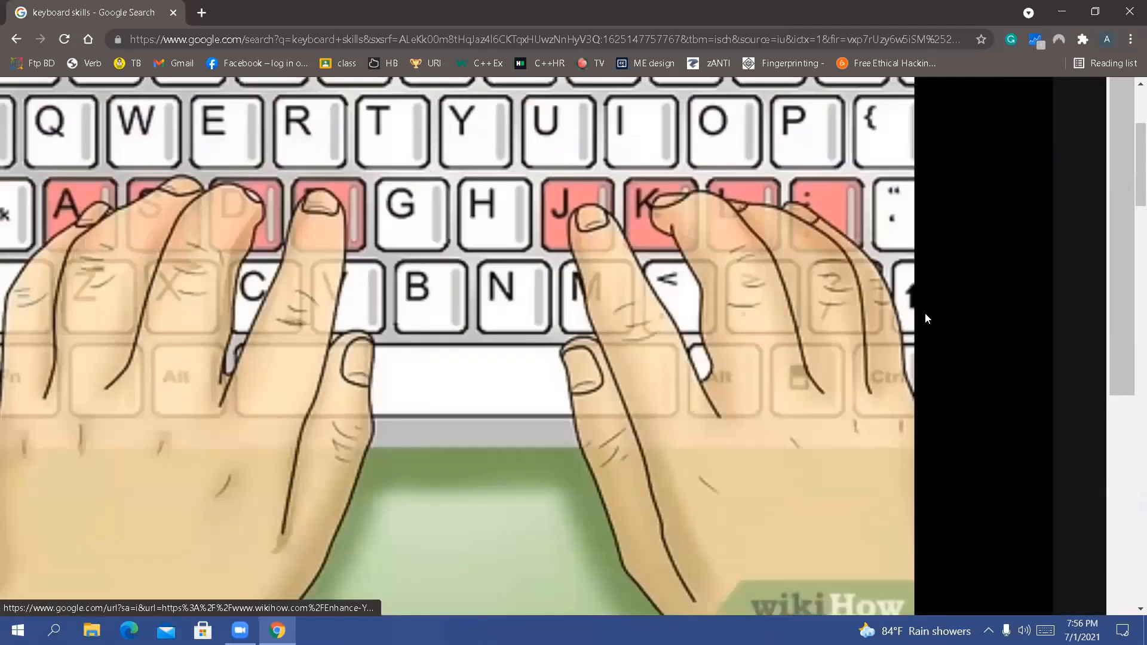
scroll(924, 313, down, 5)
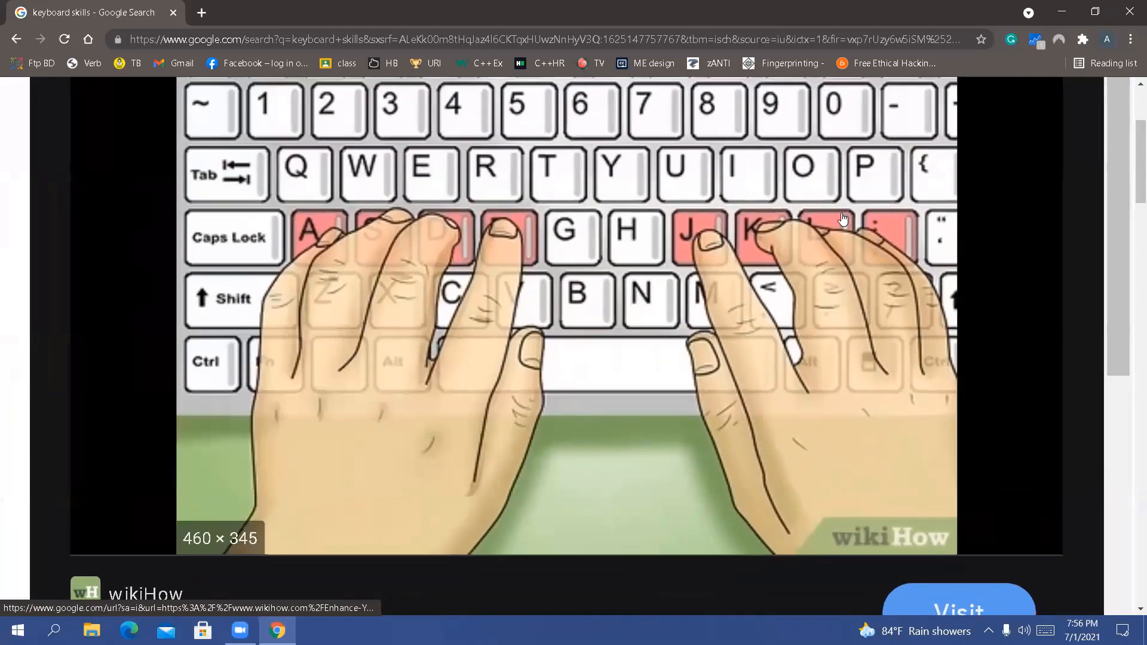
scroll(842, 219, up, 2)
scroll(842, 219, left, 1)
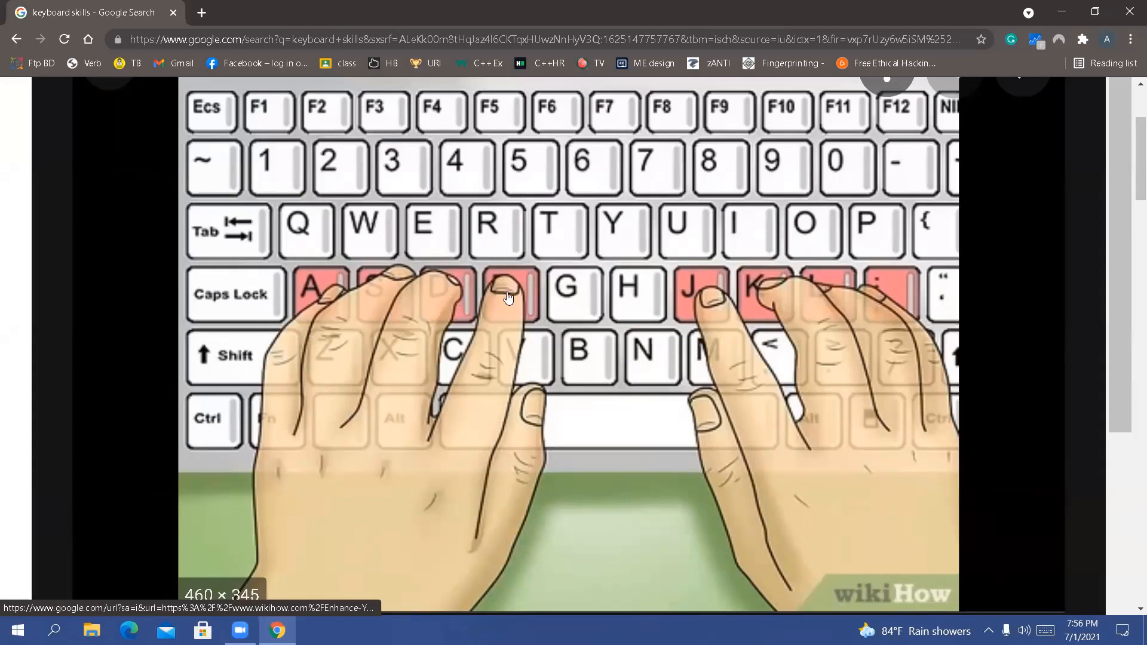
click(669, 37)
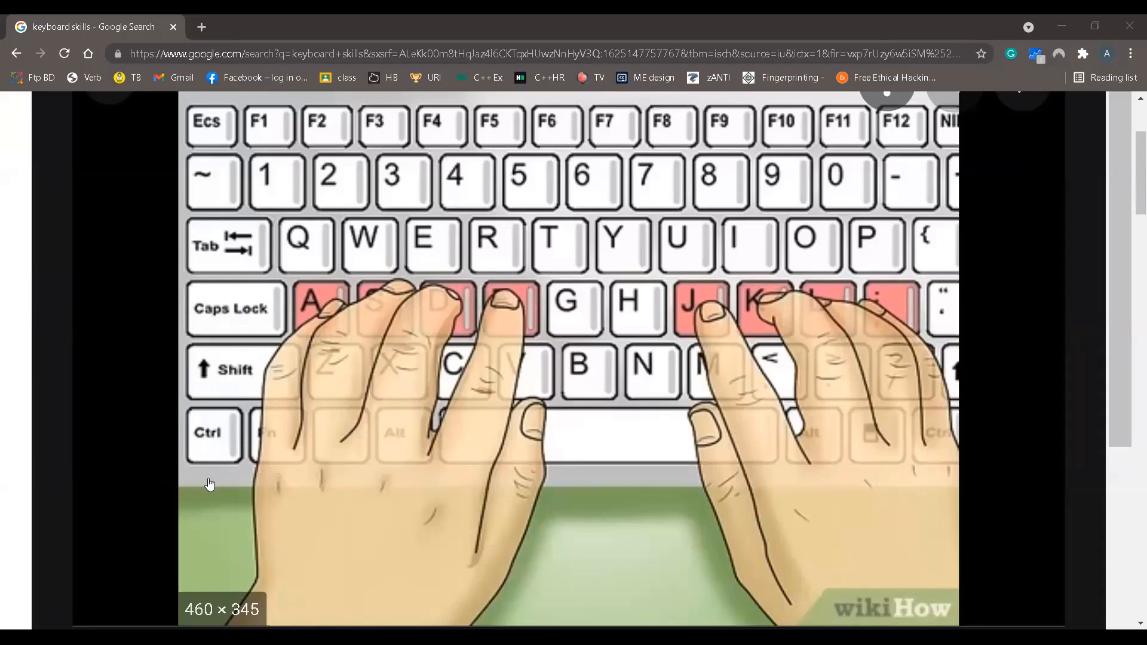
click(217, 442)
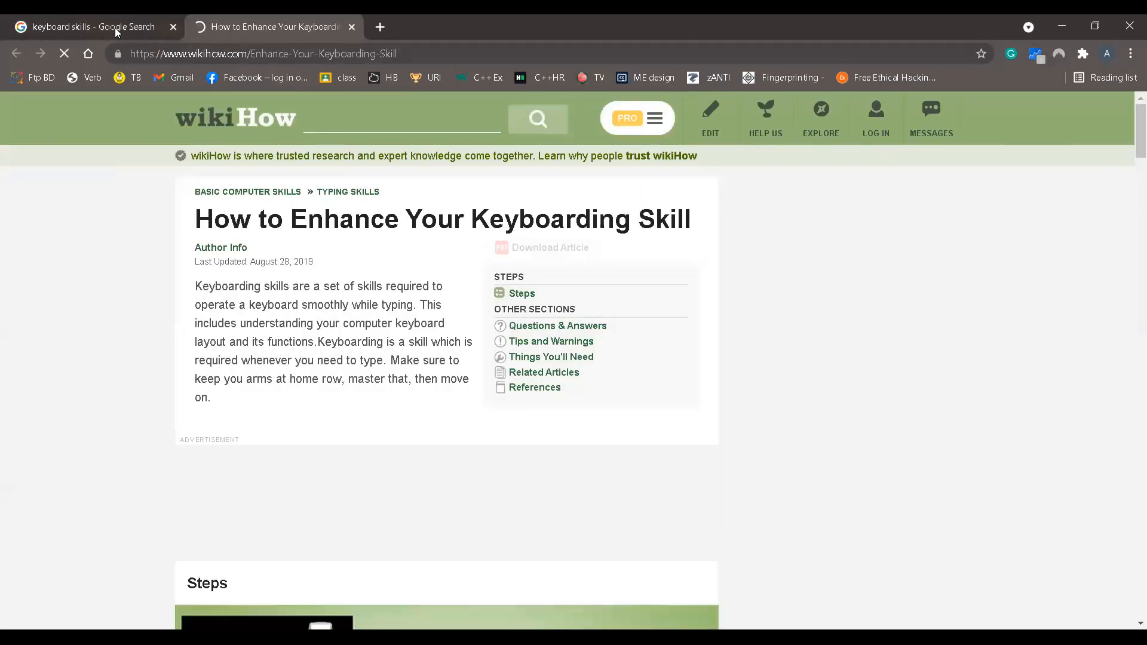
click(114, 27)
click(352, 27)
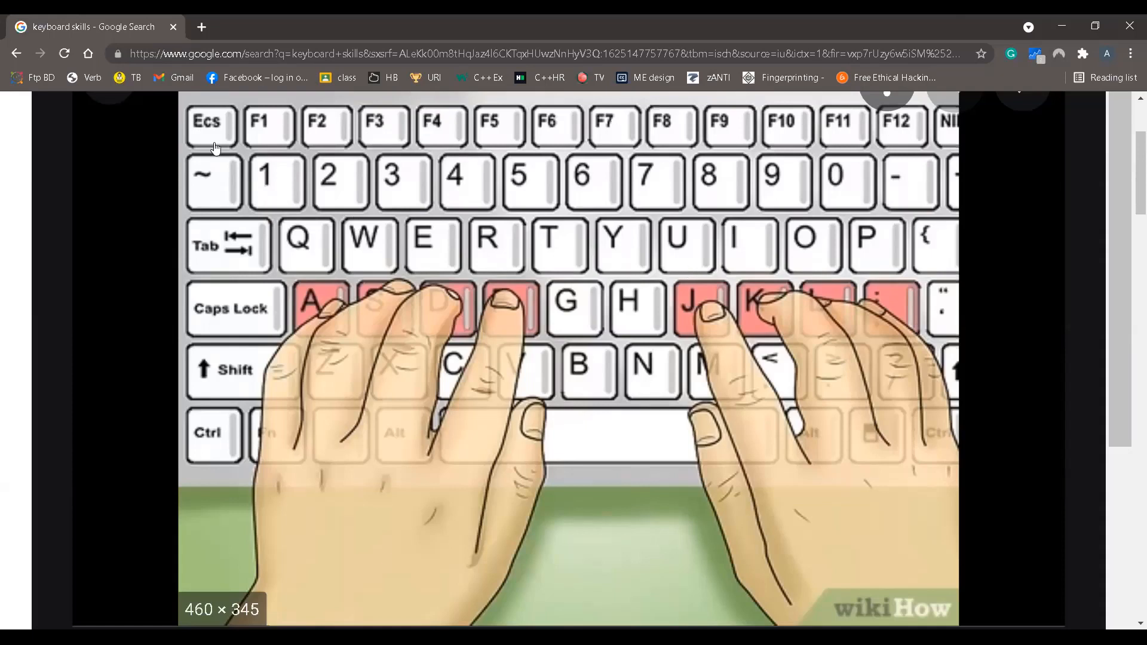
click(207, 30)
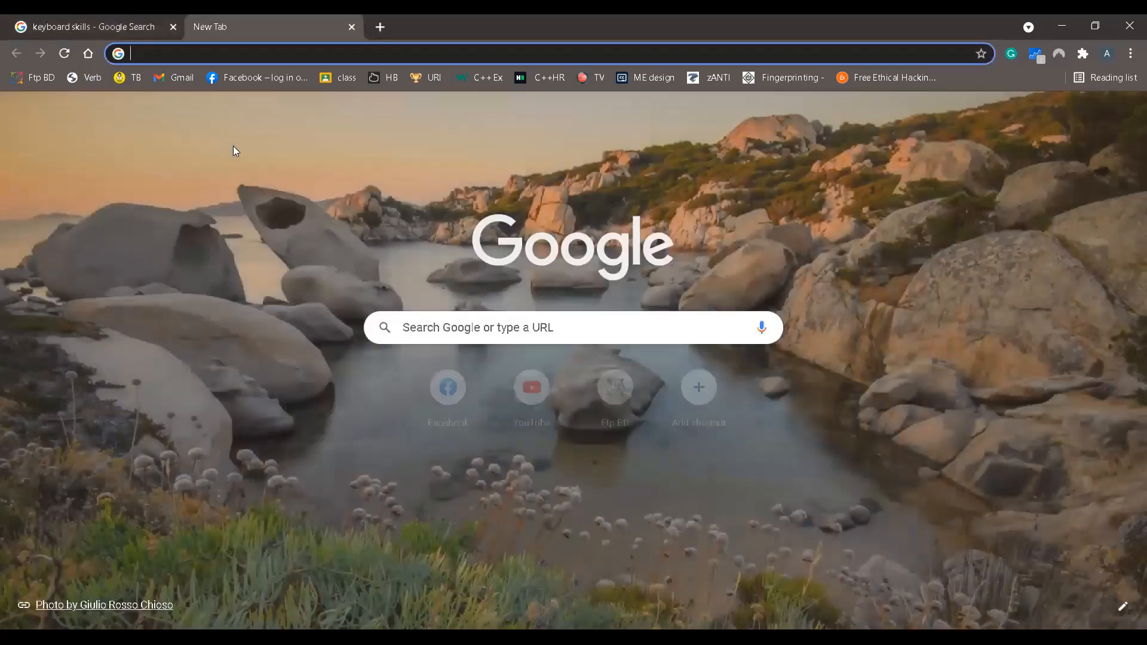
click(138, 18)
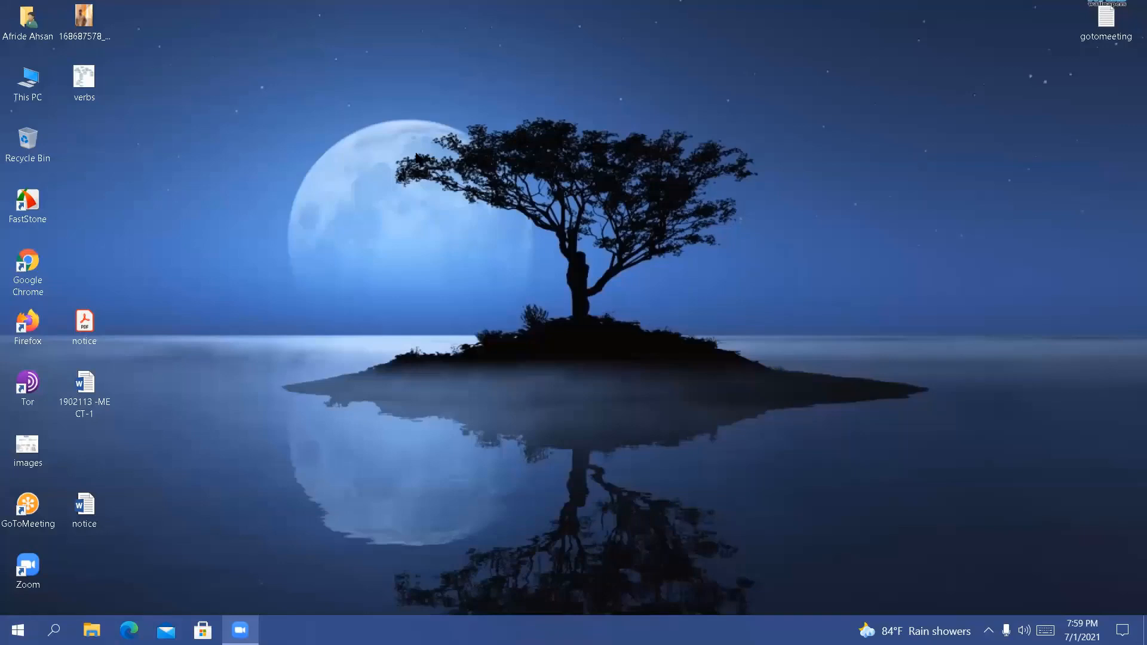
Refresh the desktop six times in a row
right_click(371, 146)
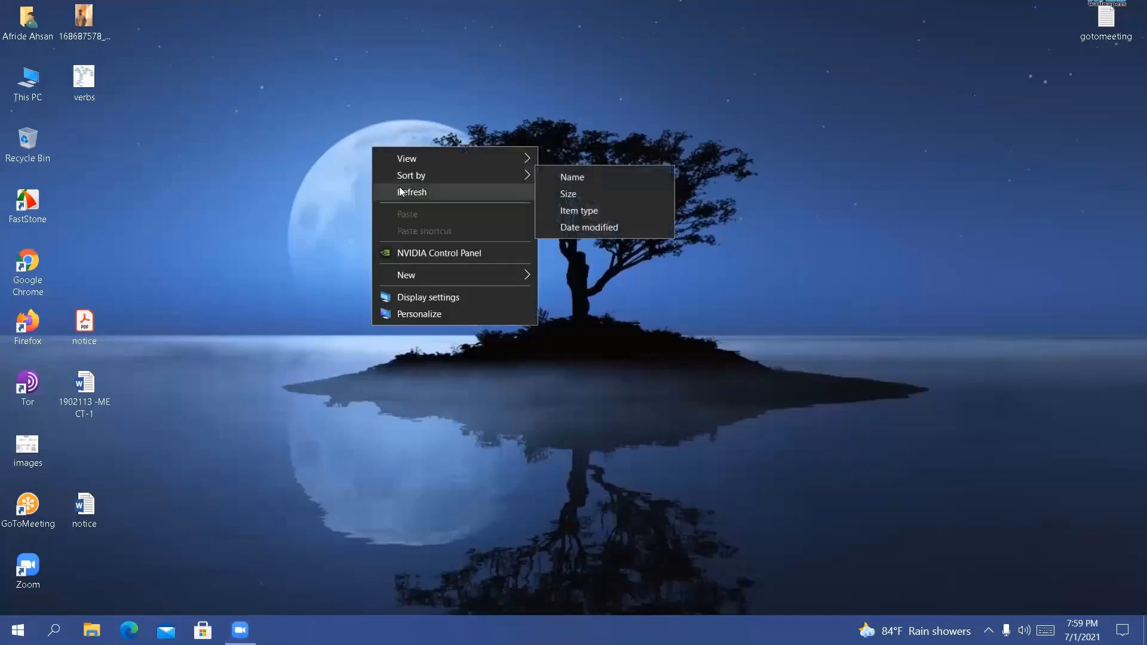
click(399, 188)
right_click(399, 187)
click(432, 233)
right_click(431, 234)
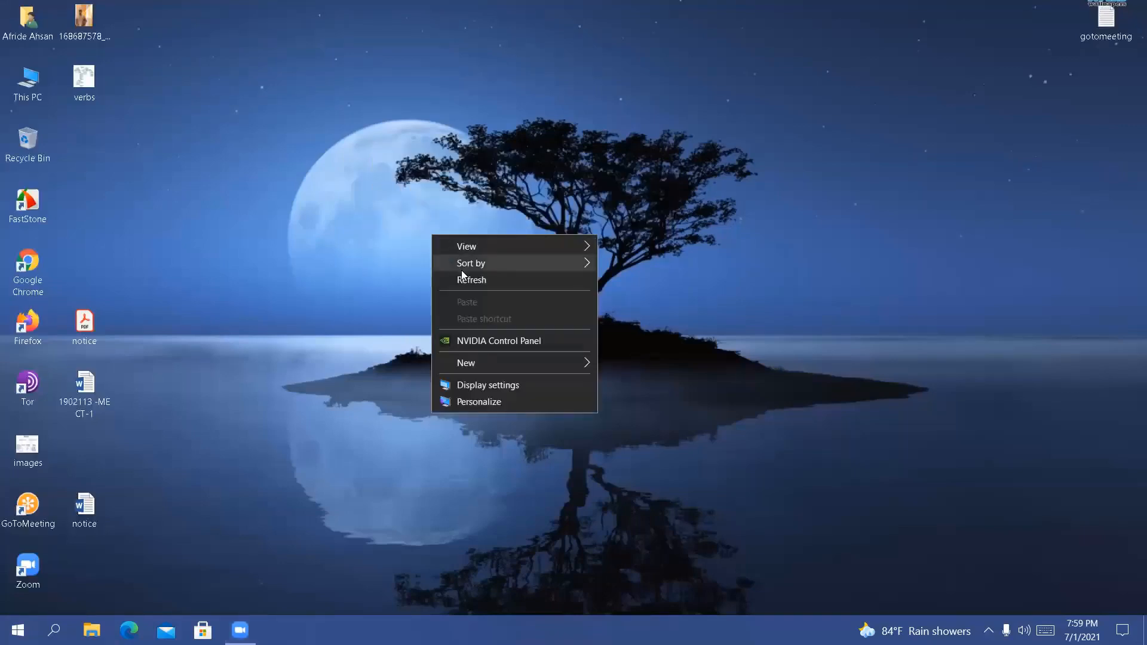
click(463, 279)
right_click(375, 171)
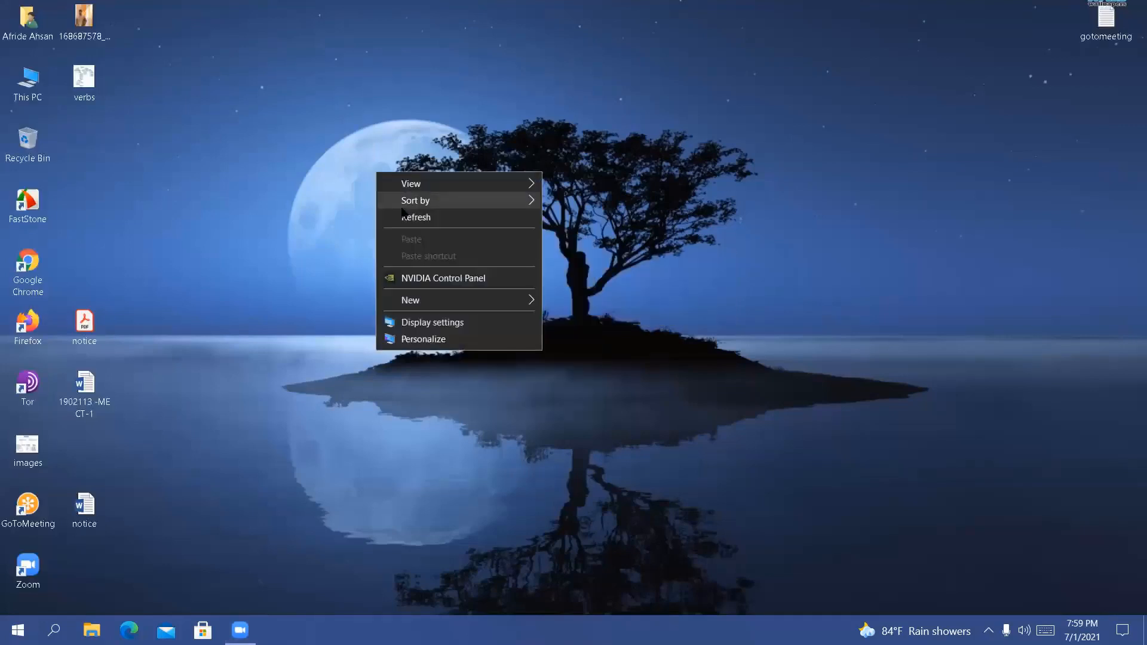
click(403, 216)
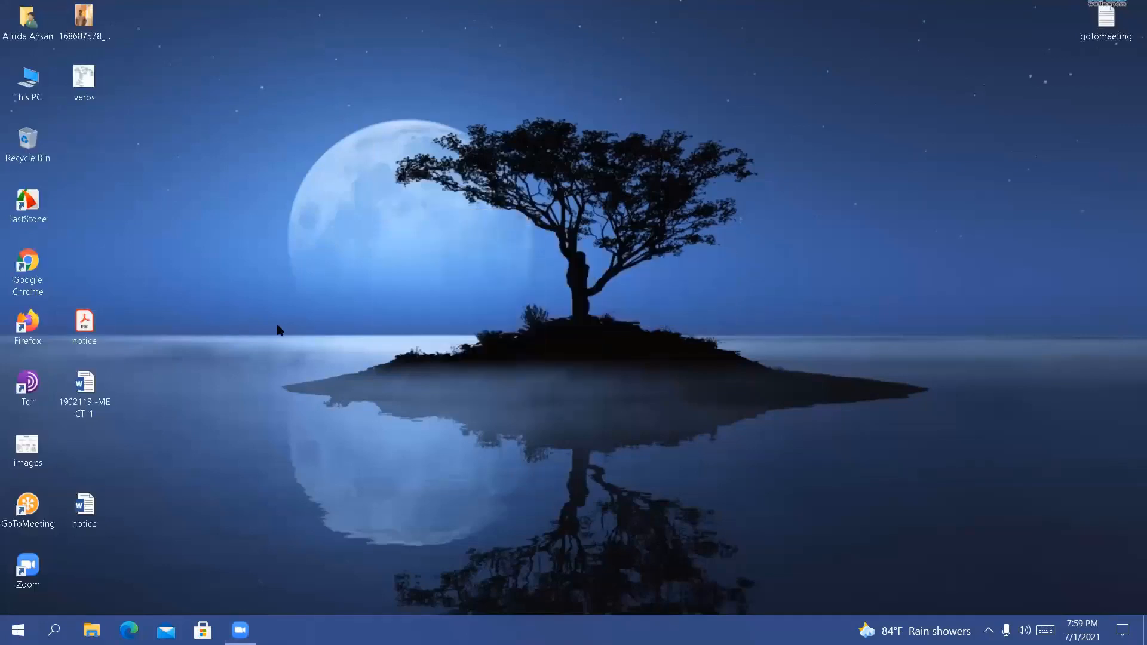
right_click(432, 261)
click(453, 305)
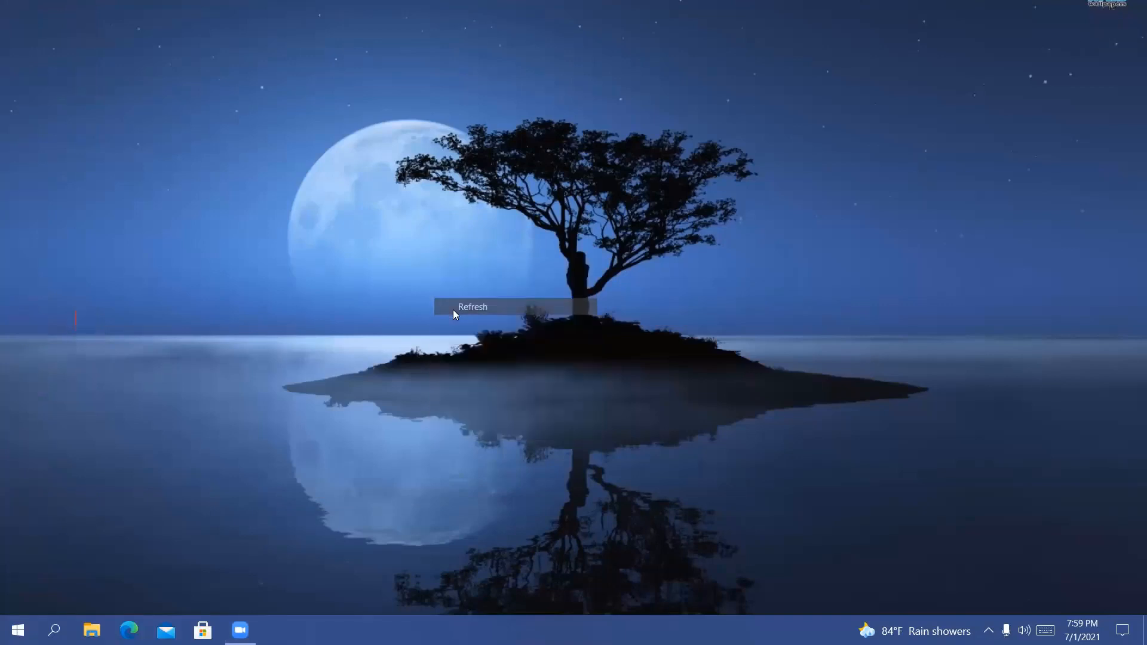
right_click(453, 309)
click(482, 359)
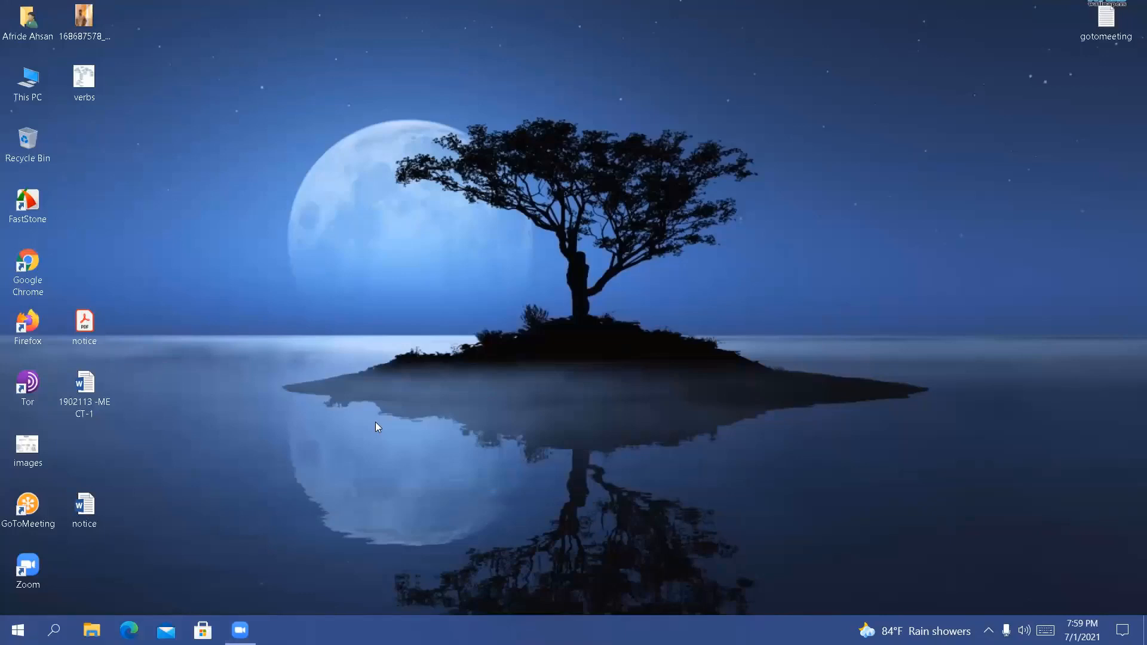
Search Windows for "word", open Word 2016 and create a blank document
key(super+s)
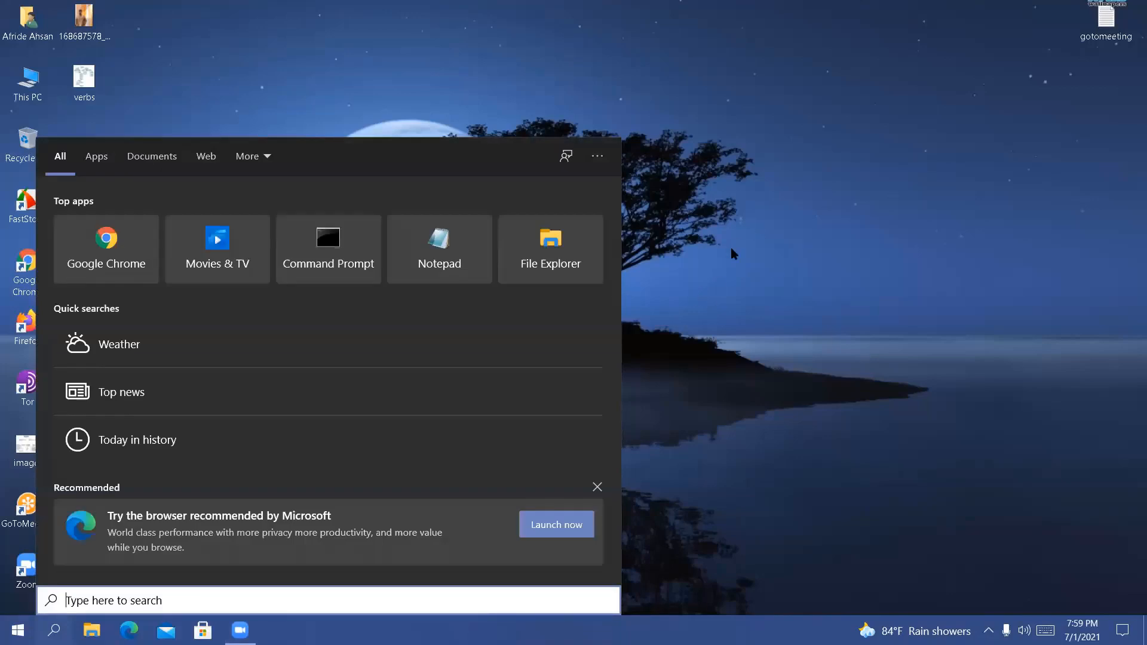
text(word)
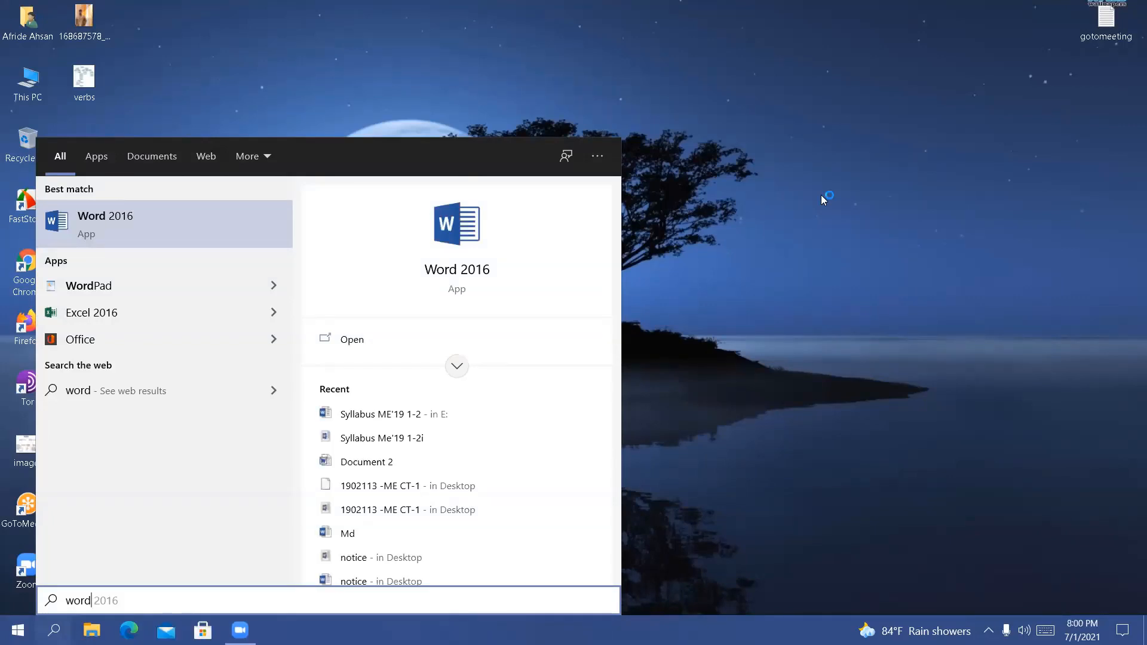
key(Return)
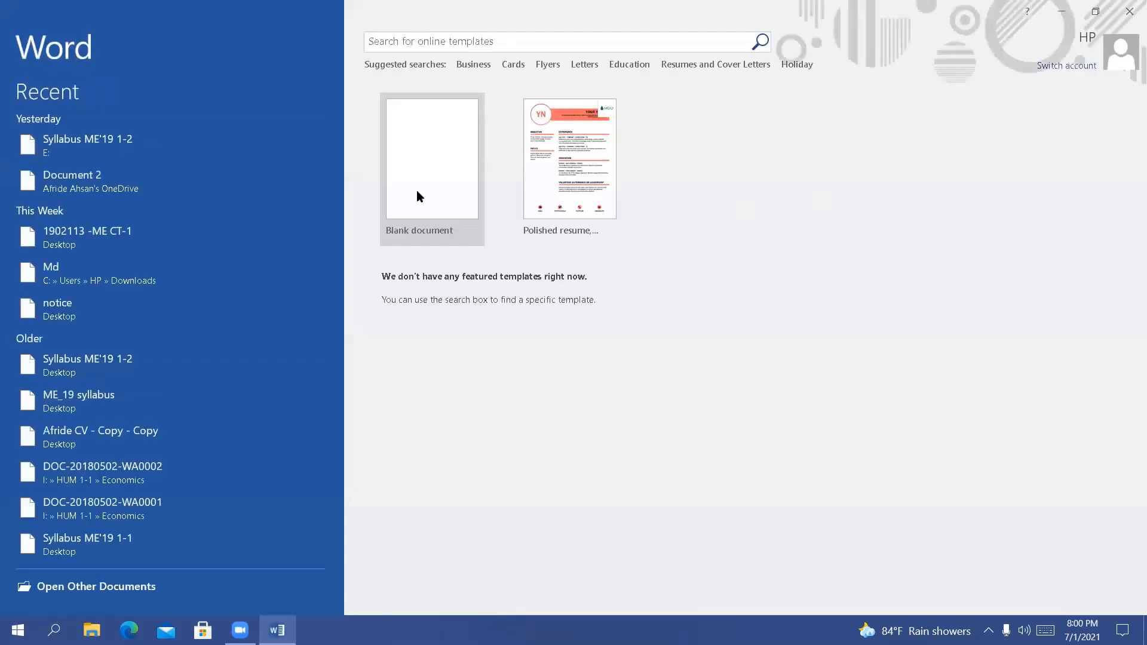
click(435, 167)
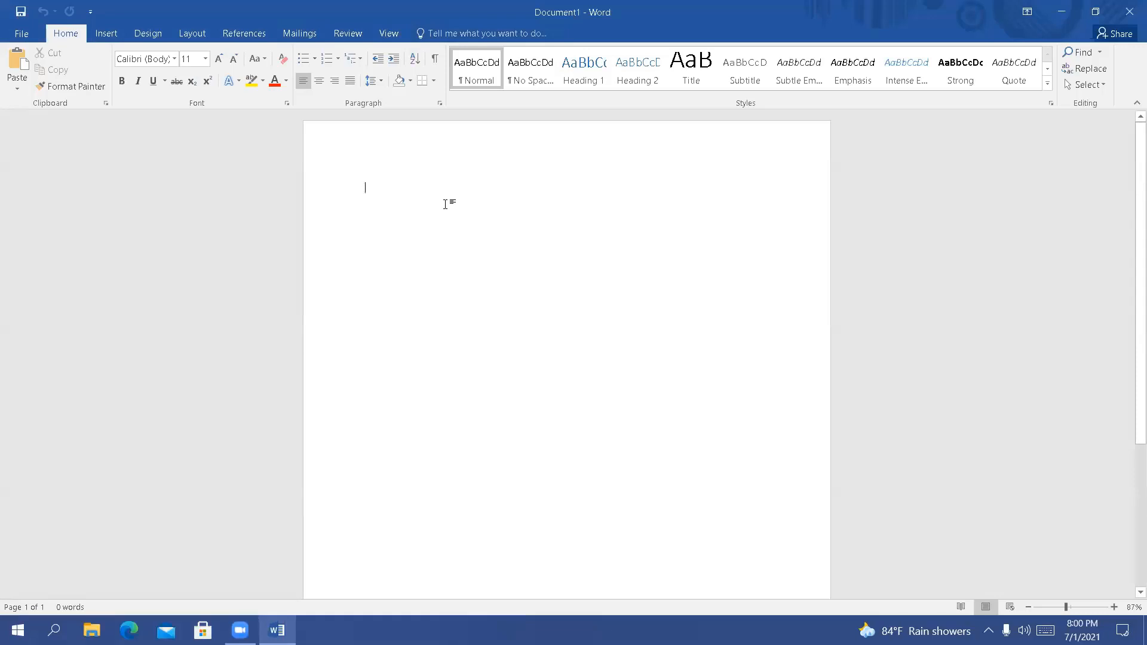
Enter the sample letters "aabcdefgh" in the blank document and undo them
text(a)
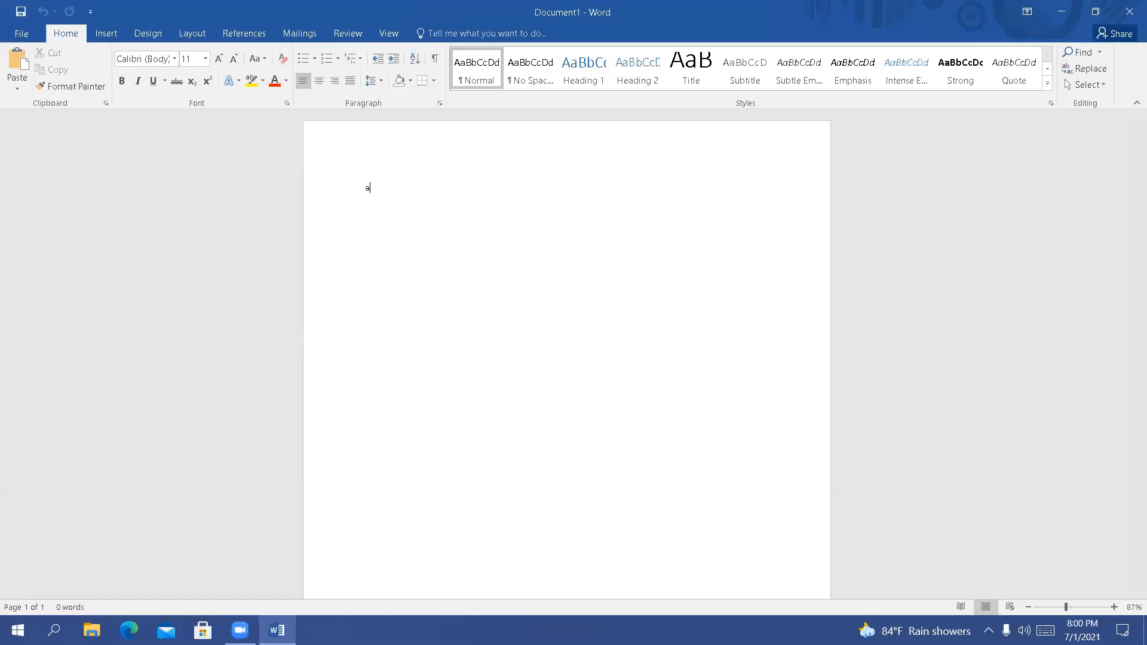
text(abcdefgh)
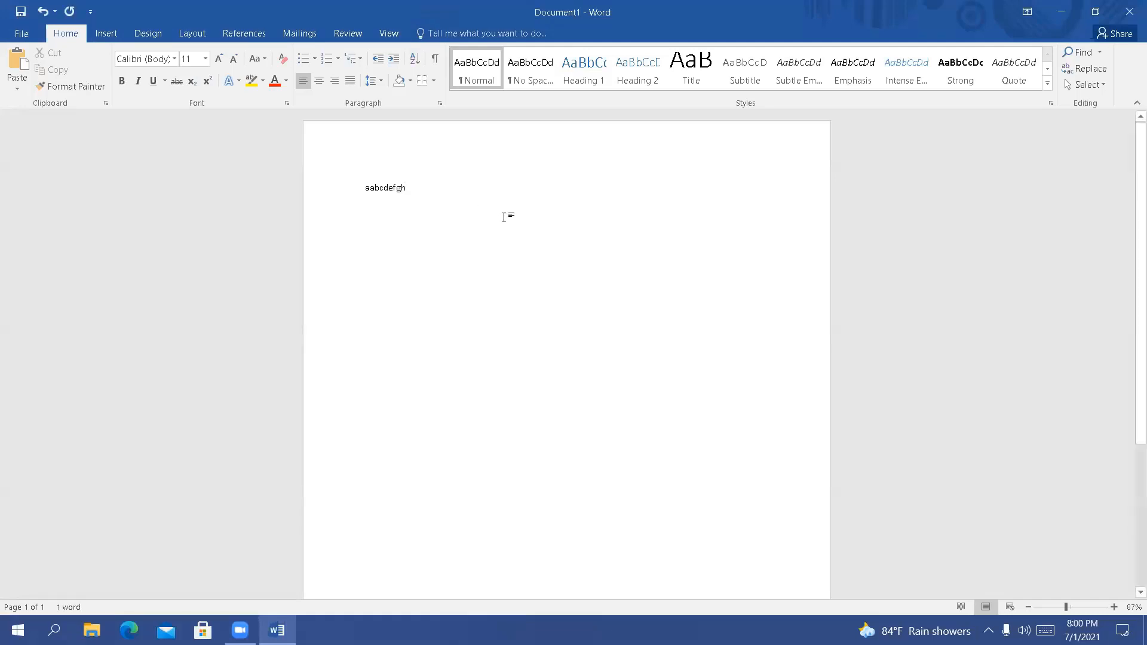
key(ctrl+z)
key(ctrl+z)
key(ctrl+z)
key(ctrl+z)
key(ctrl+z)
key(ctrl+z)
key(ctrl+z)
key(ctrl+z)
key(ctrl+z)
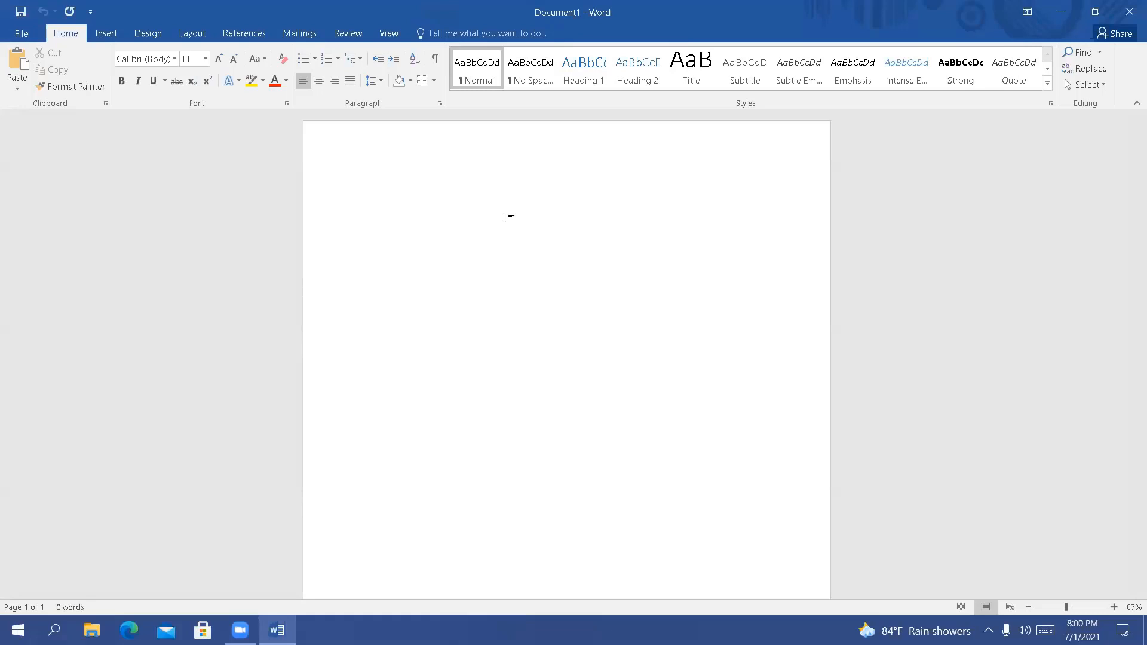
Enter the sample text "Fajoinlb sgijfij psgjwpirgjspgjewigja", cut all of it and paste it back into the document
text(Fajoinlb sgjjfij psgjwpirgjspgjewigja)
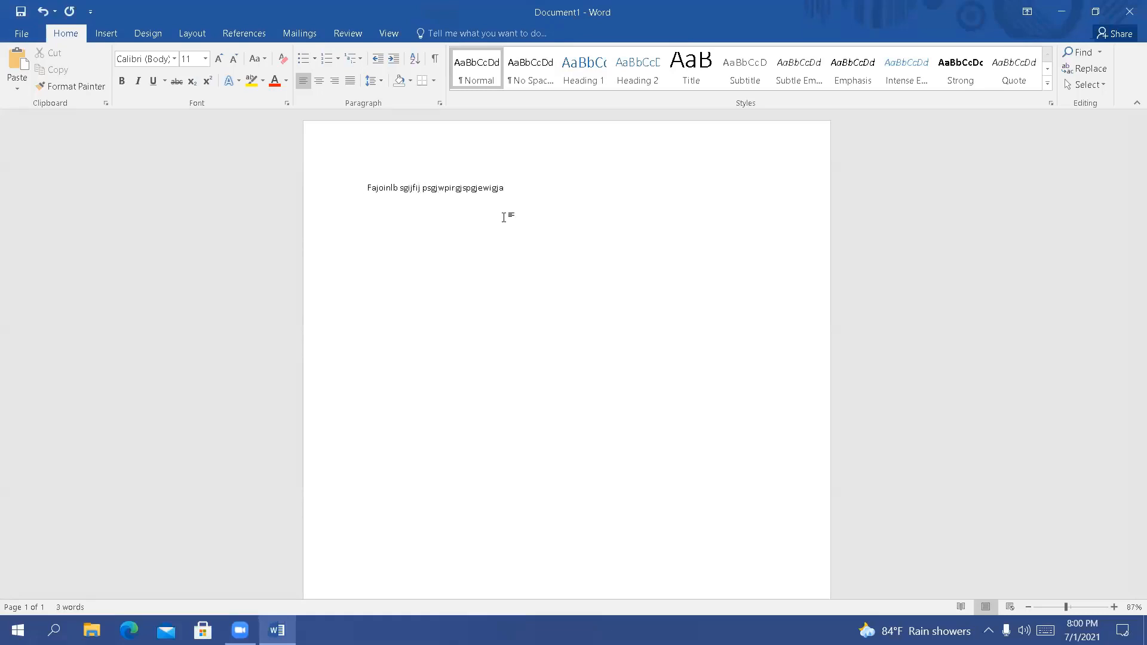
key(ctrl+a)
key(ctrl+c)
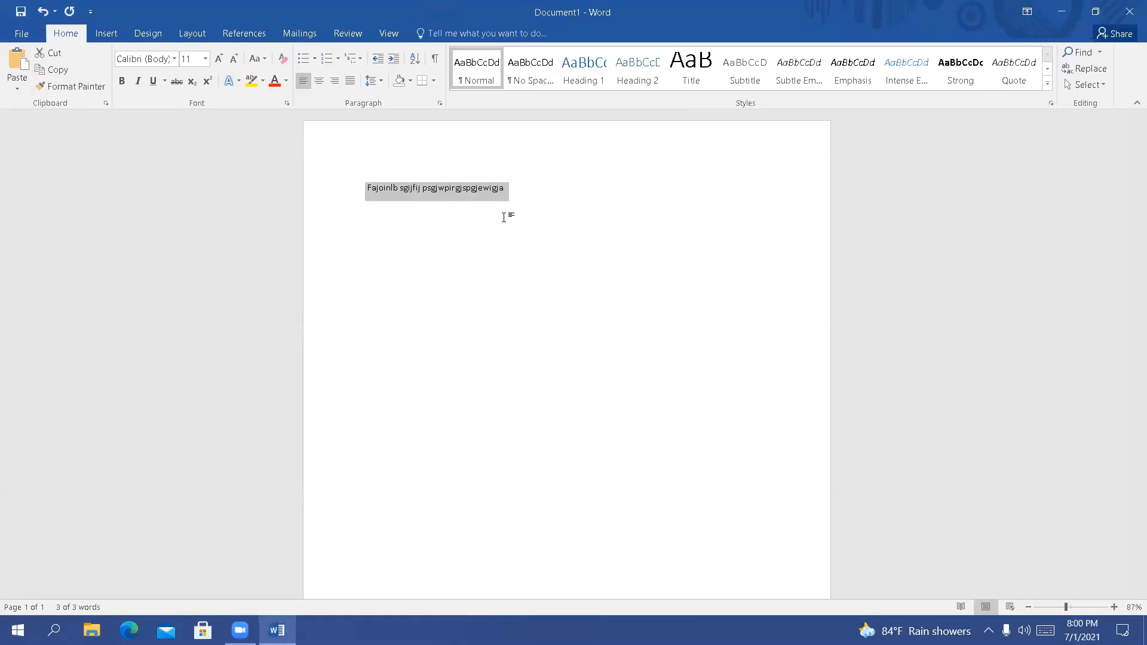
key(Delete)
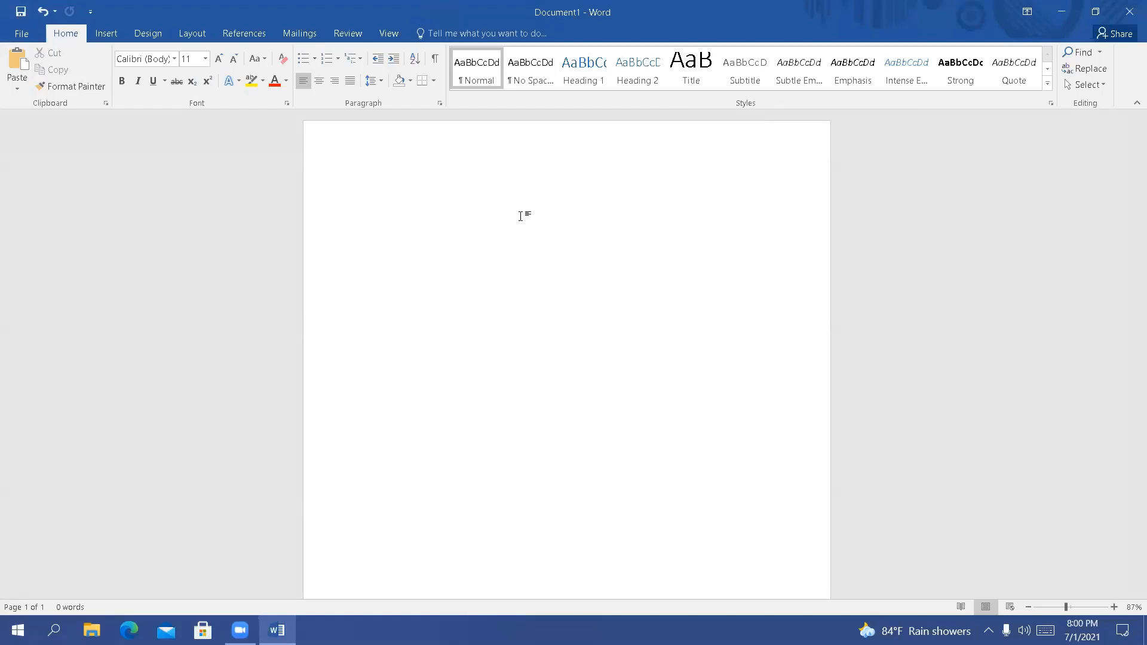
key(ctrl+v)
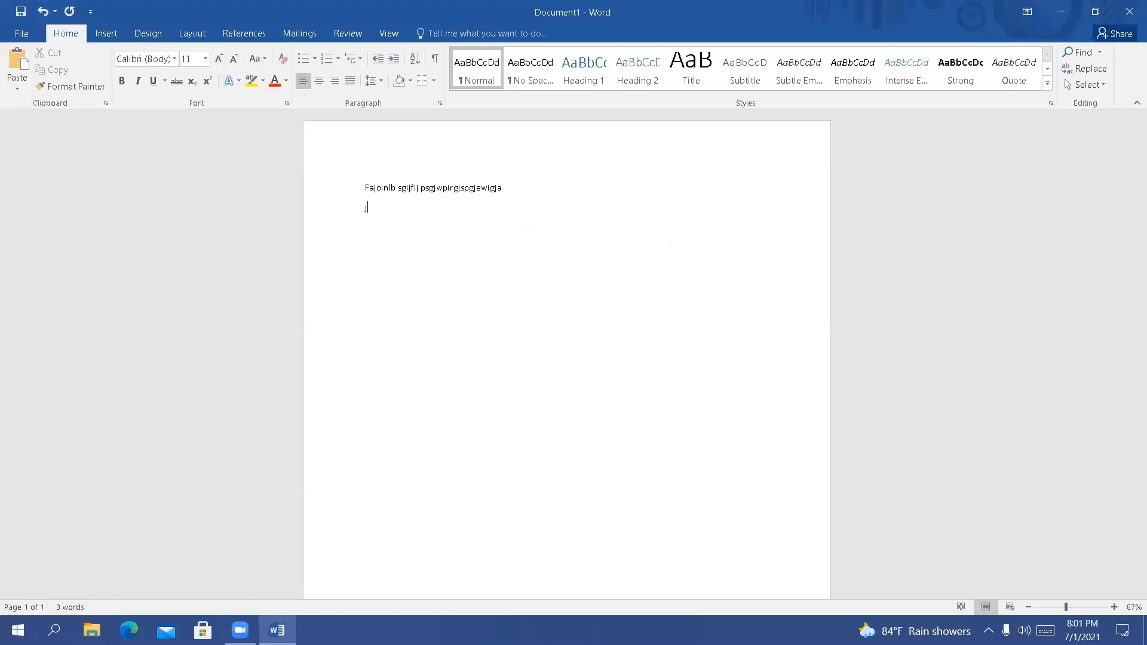
Enter three more lines of sample text: "Jiofgwoi", "Isuiojjjshfg" and "Si pugisf"
text(Jiofgwoi)
key(Return)
text(isuiojjjshfg)
key(Return)
text(Si pugisf)
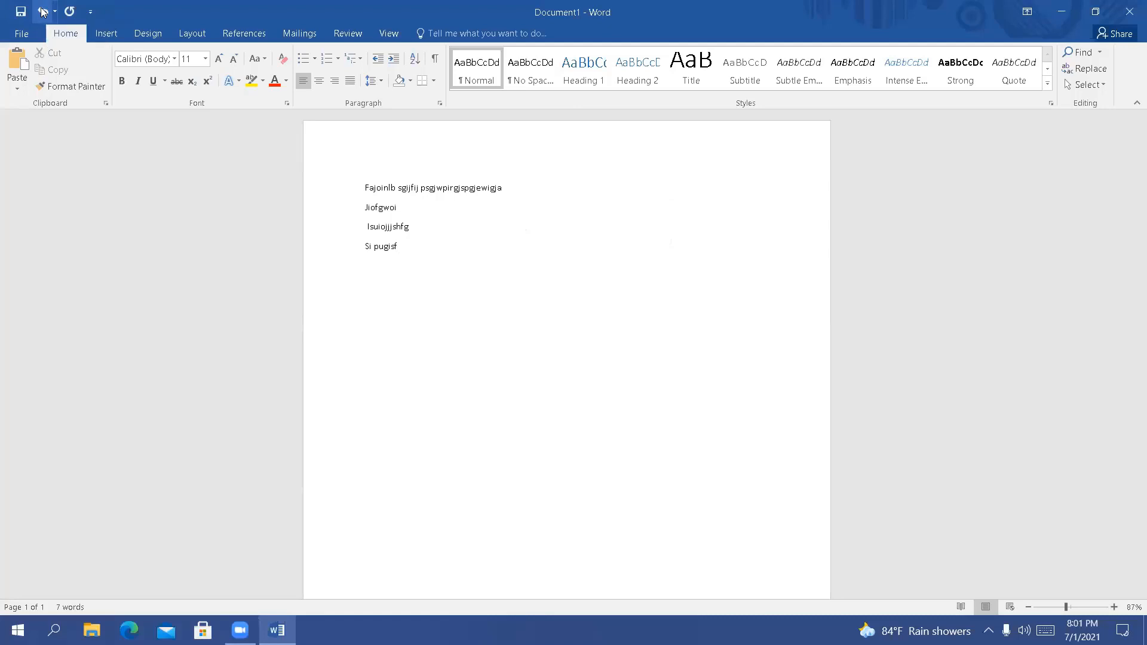
Undo and redo the last typed text, and delete characters from the end of the last line
click(42, 11)
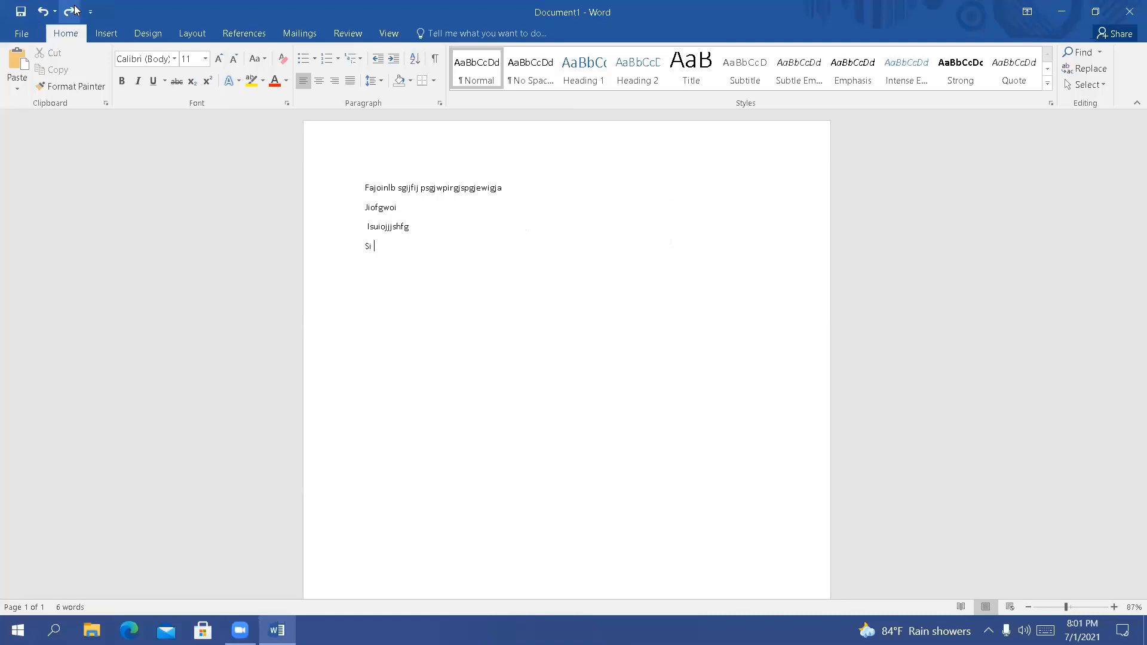
click(70, 11)
key(BackSpace)
key(BackSpace)
key(BackSpace)
key(BackSpace)
key(BackSpace)
key(BackSpace)
key(BackSpace)
key(BackSpace)
key(BackSpace)
key(BackSpace)
Undo the typed text back to an empty page and redo it up to the "Isuiojjjshfg" line
key(ctrl+z)
key(ctrl+y)
key(ctrl+y)
key(ctrl+z)
key(ctrl+z)
key(ctrl+z)
key(ctrl+z)
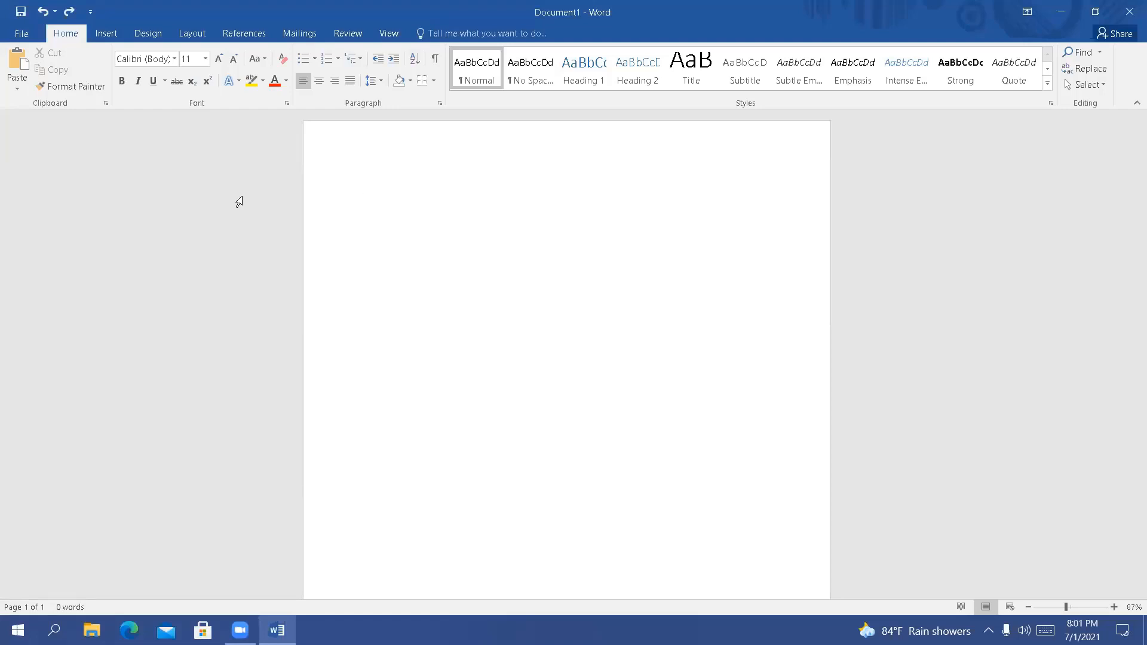
key(ctrl+y)
key(ctrl+y)
key(ctrl+y)
key(ctrl+y)
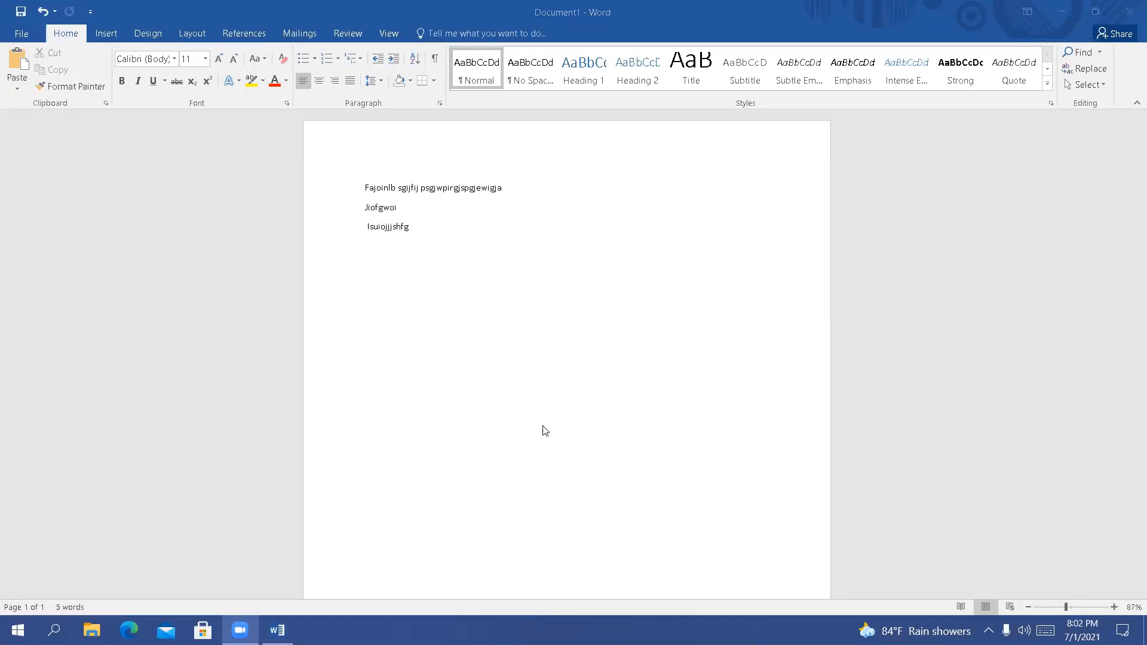
Browse the Business templates offered for a new document and return to the current document
click(742, 356)
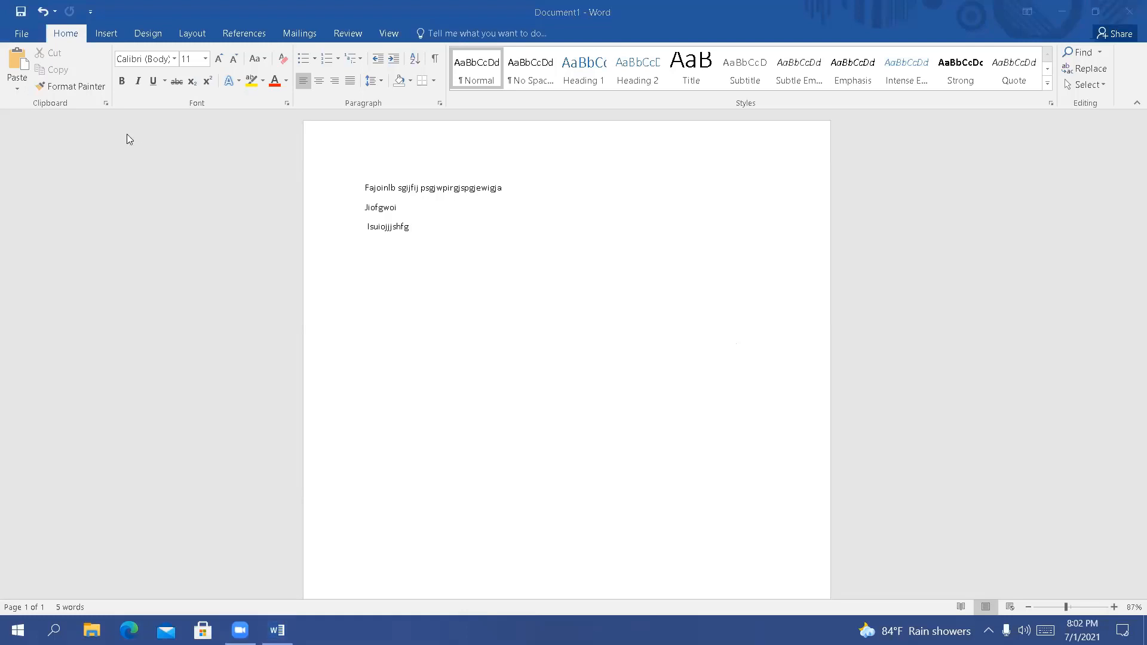
click(24, 34)
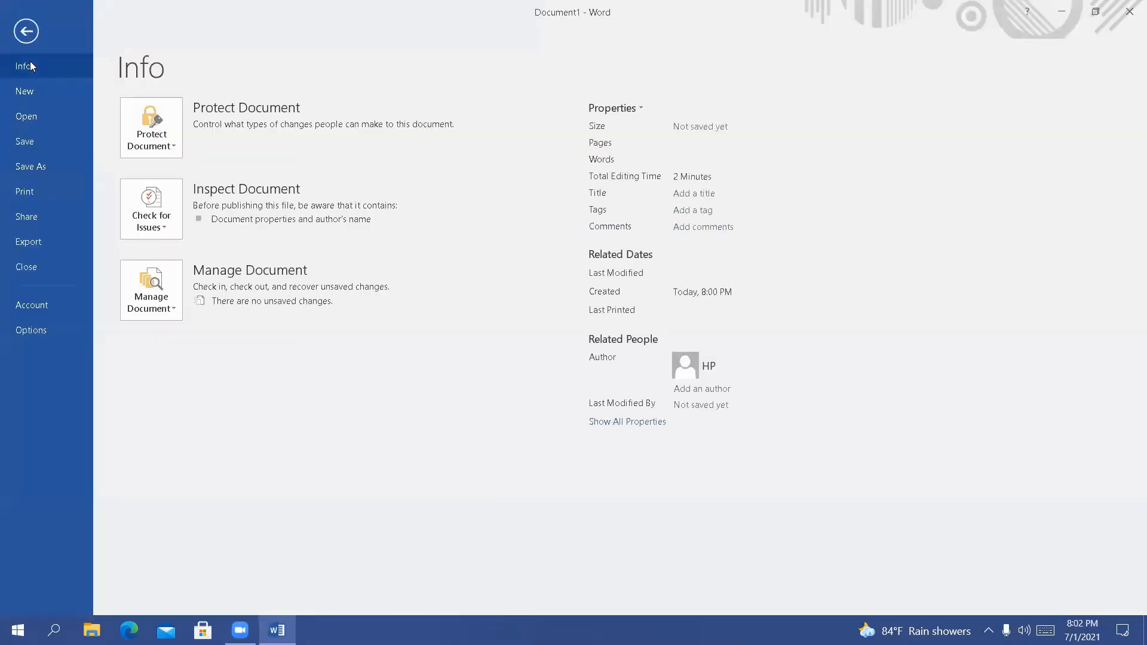
click(35, 91)
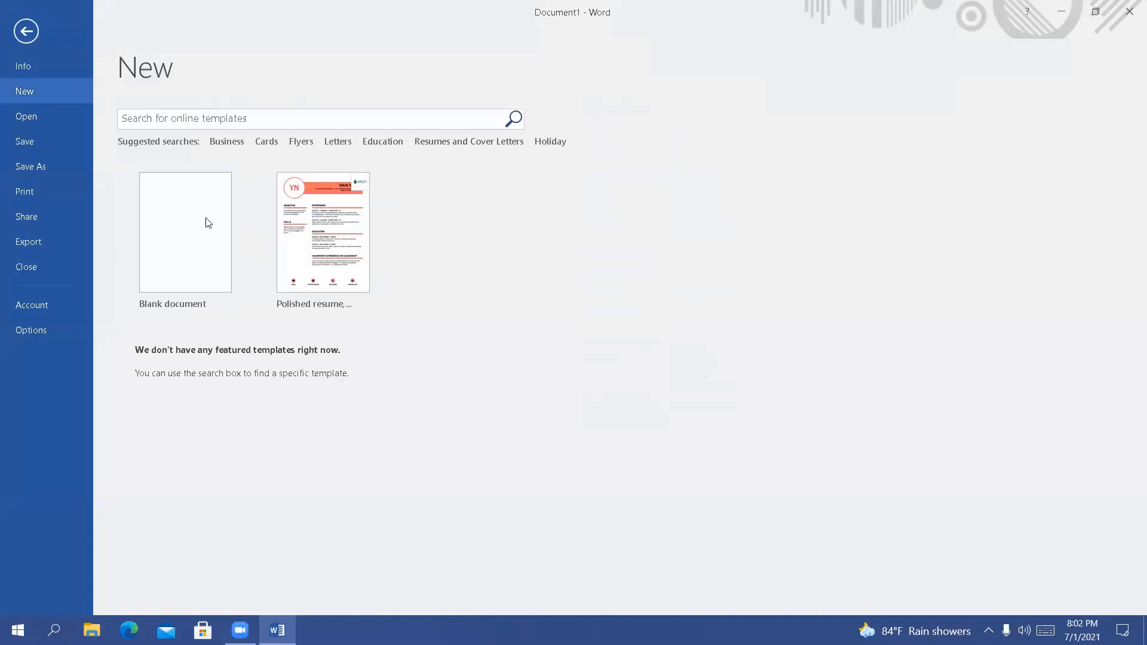
click(225, 143)
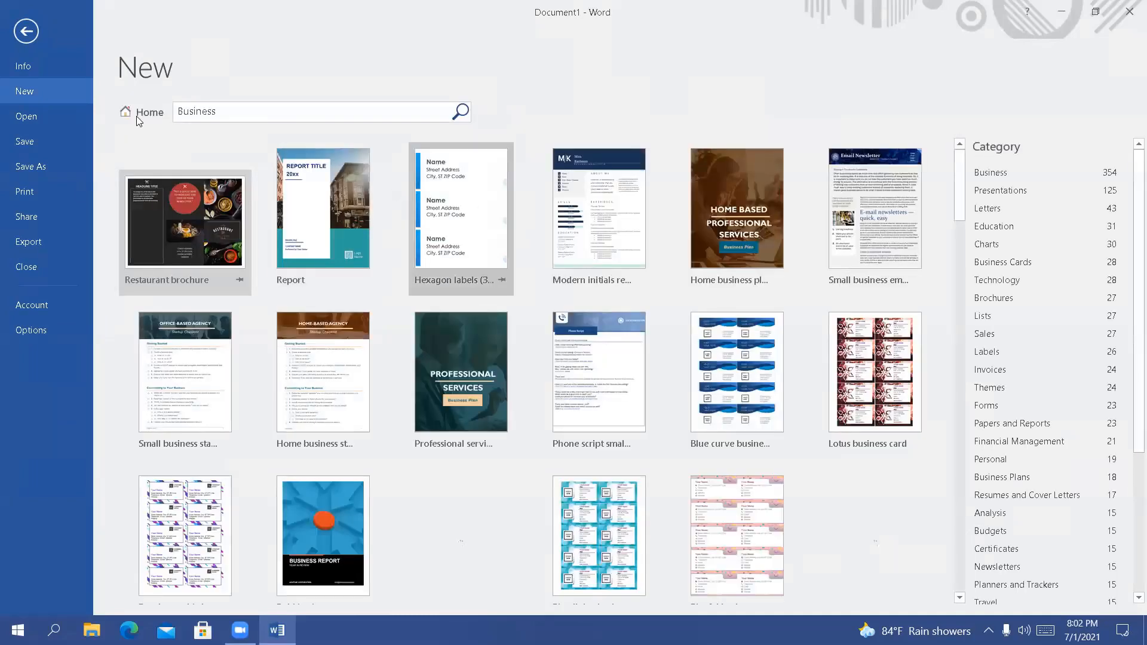
click(24, 36)
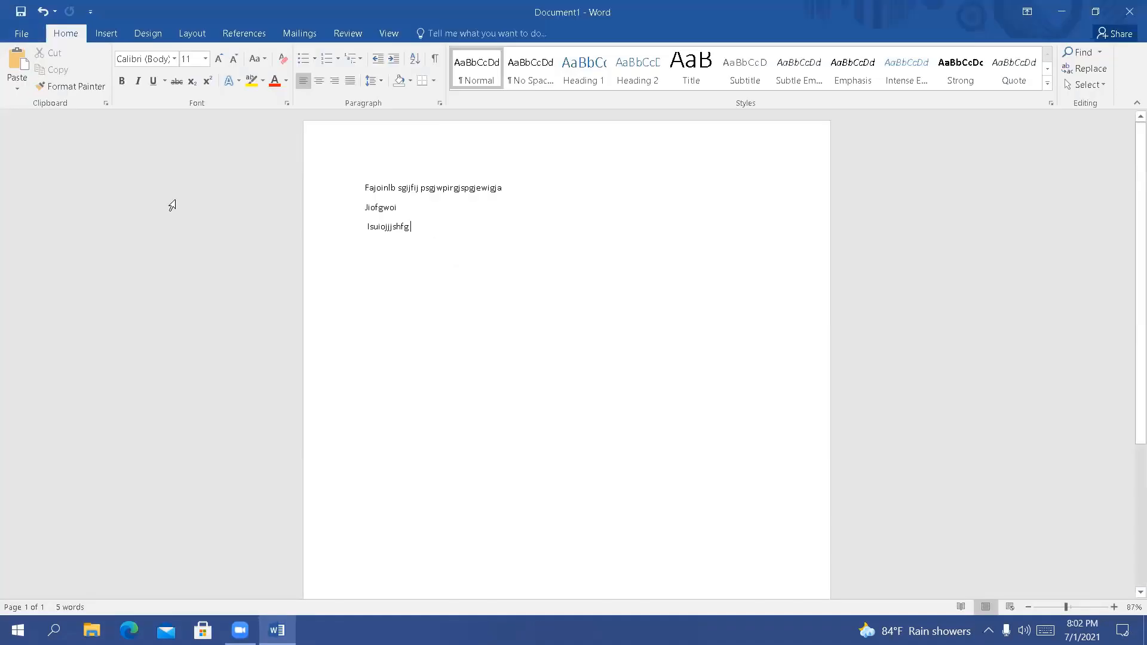
Open the recent document "Syllabus ME'19 1-2", look through its pages and close it
click(22, 34)
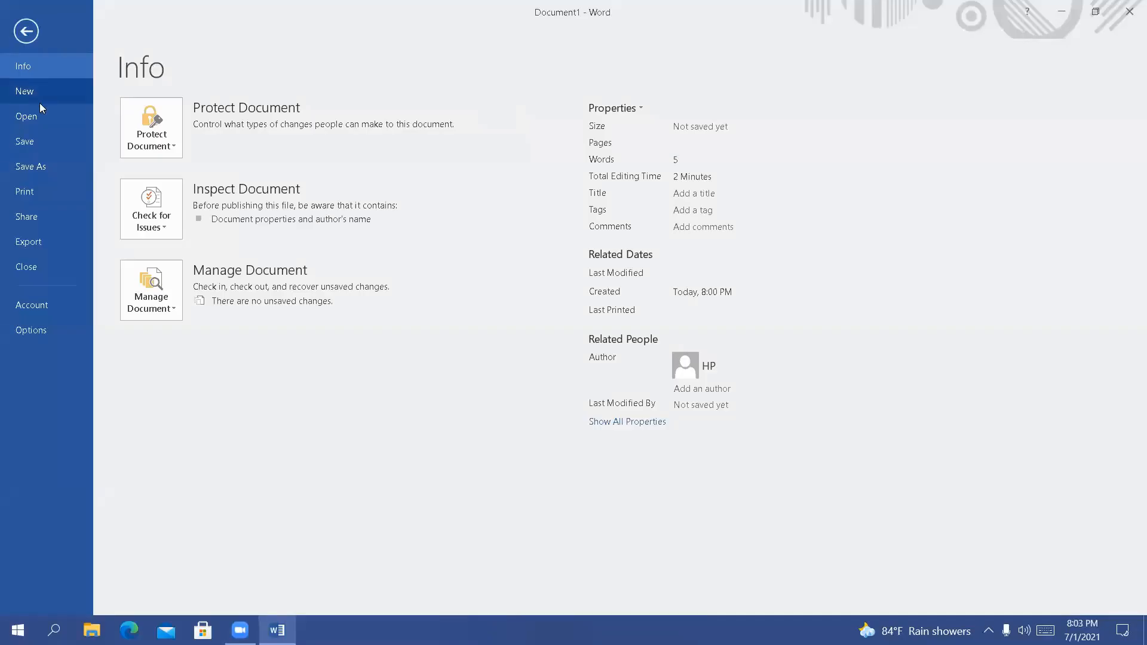
click(38, 100)
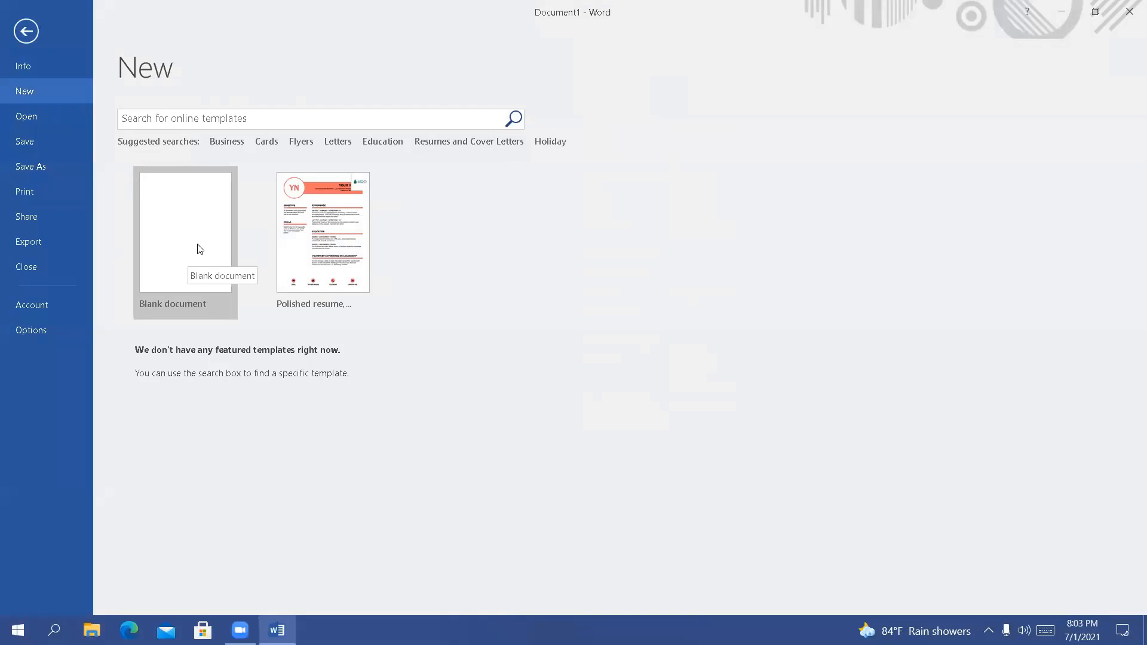
click(46, 120)
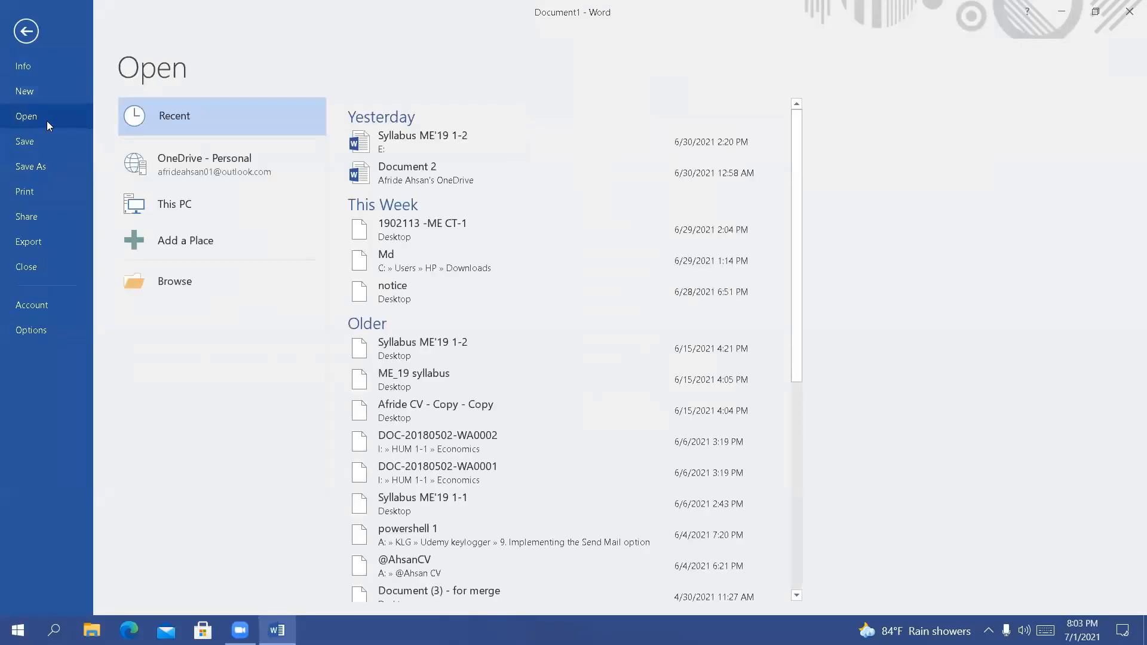
click(416, 136)
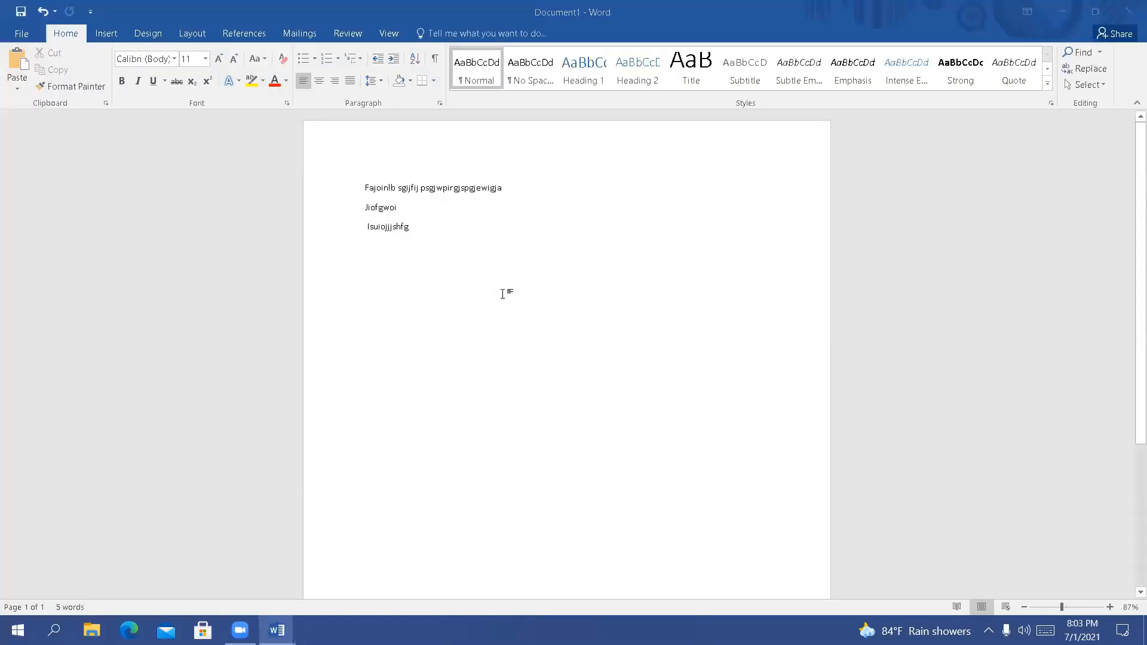
scroll(566, 368, down, 10)
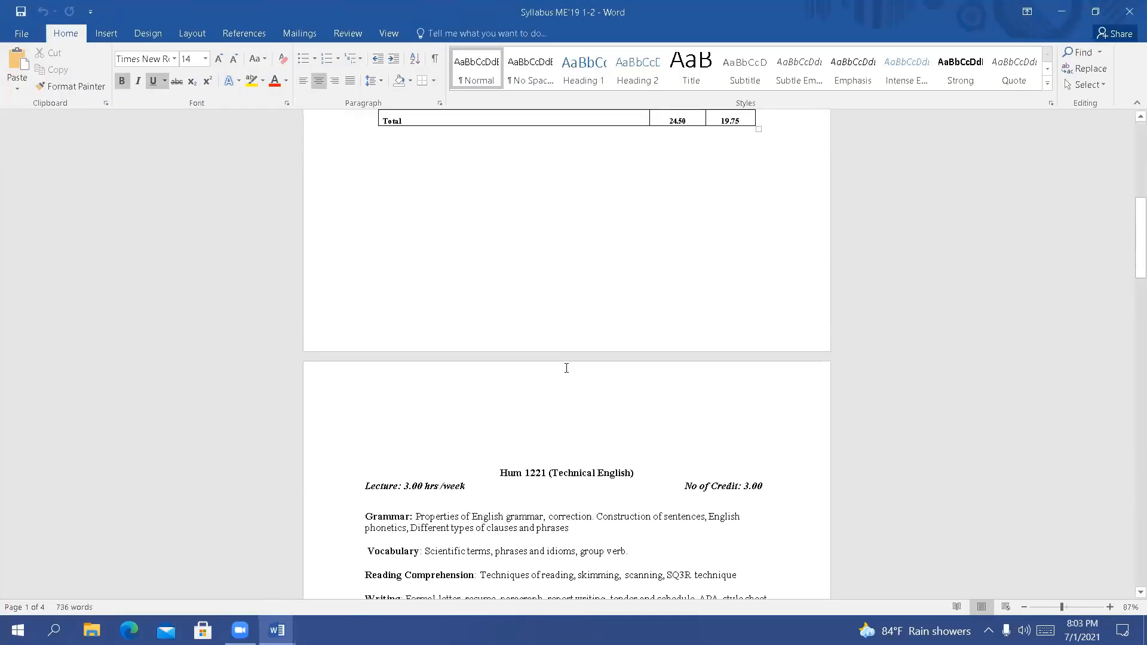
scroll(566, 368, down, 5)
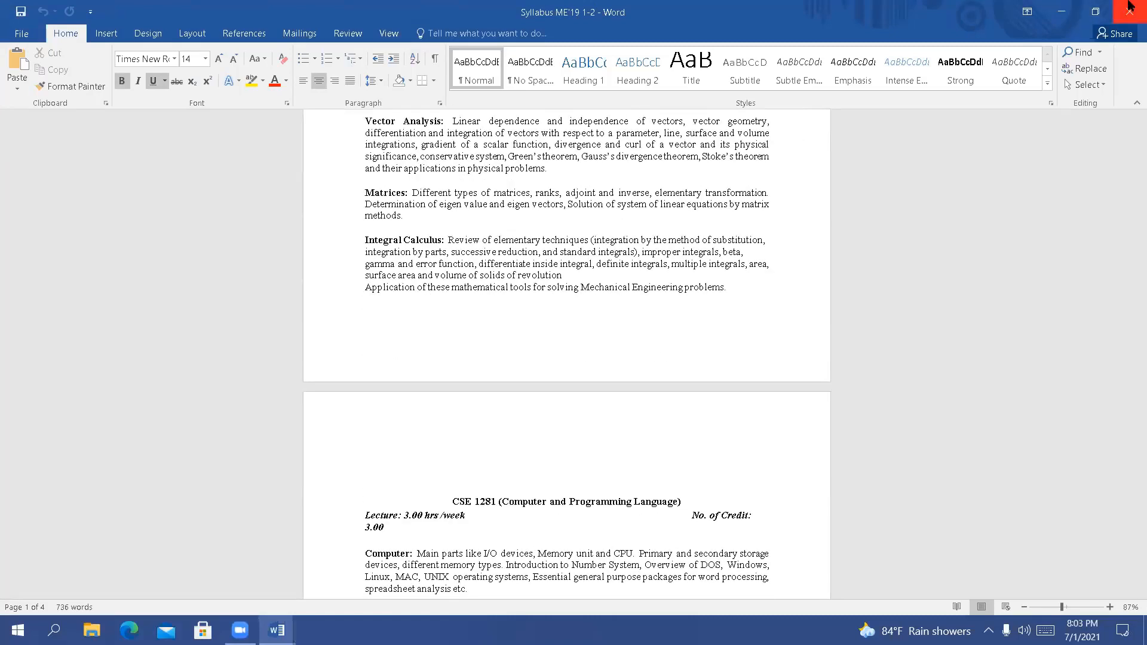
click(1129, 11)
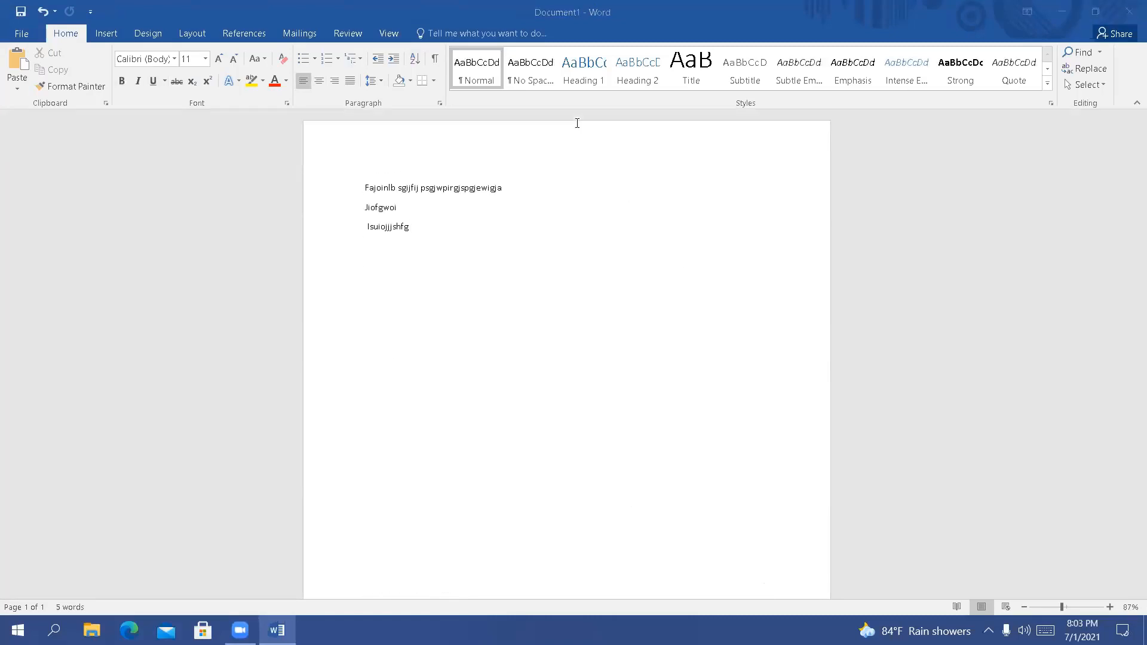
Save the document to the Desktop as a Word Document named "abcd"
click(23, 35)
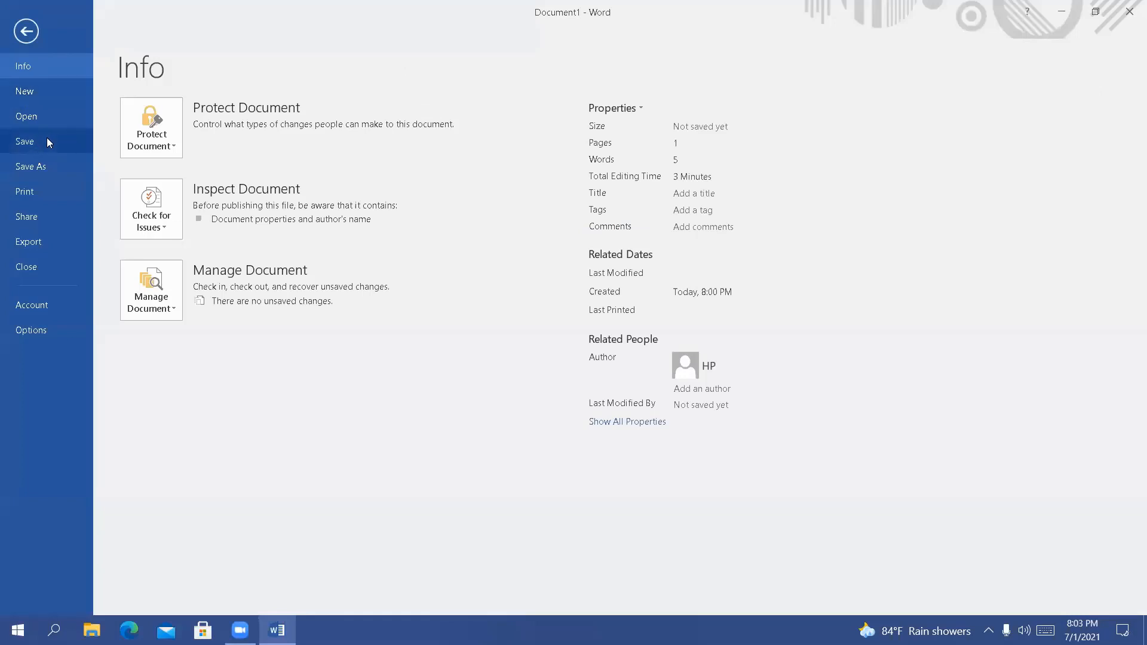
click(47, 139)
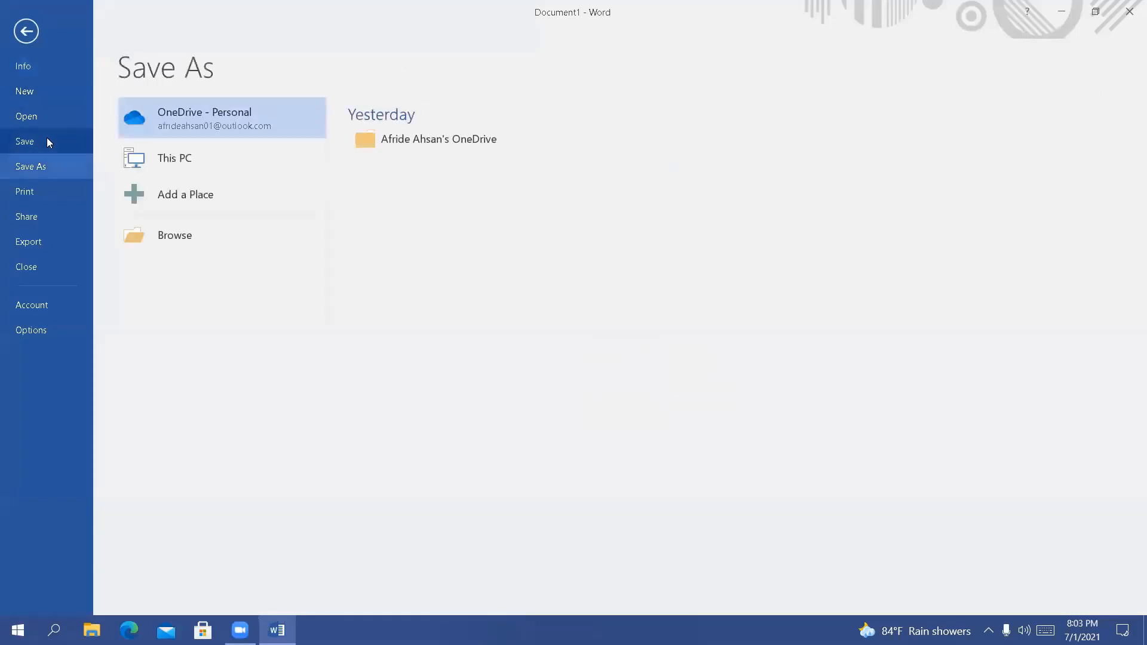
click(230, 159)
click(393, 197)
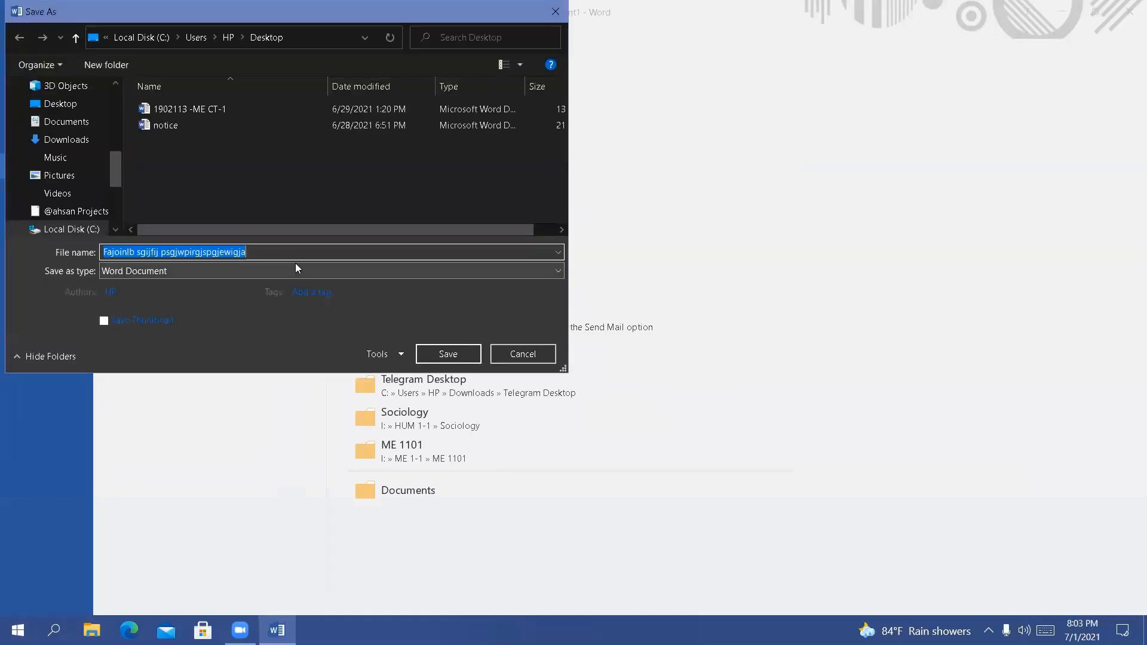
key(BackSpace)
text(asd)
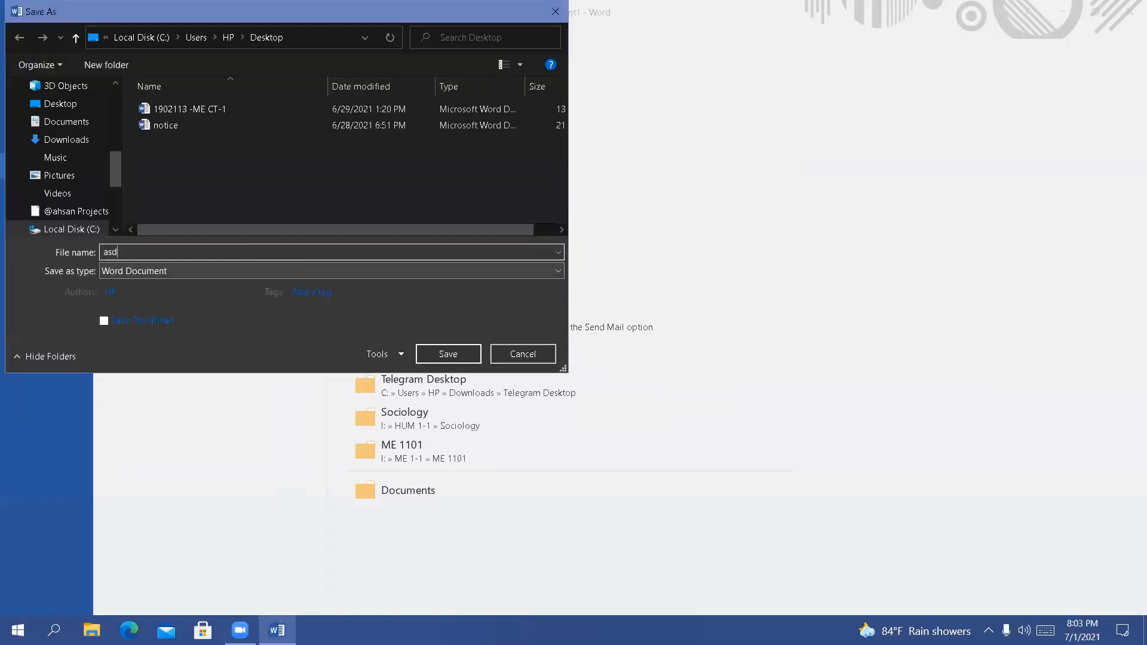
key(BackSpace)
key(BackSpace)
key(BackSpace)
text(abcd)
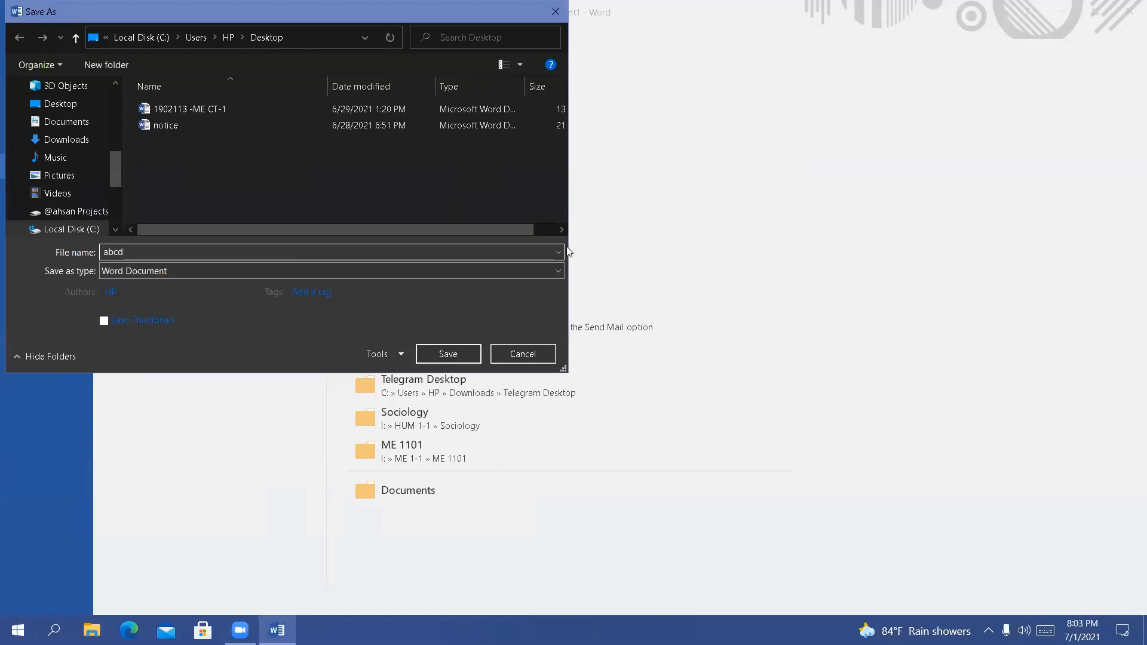
click(517, 67)
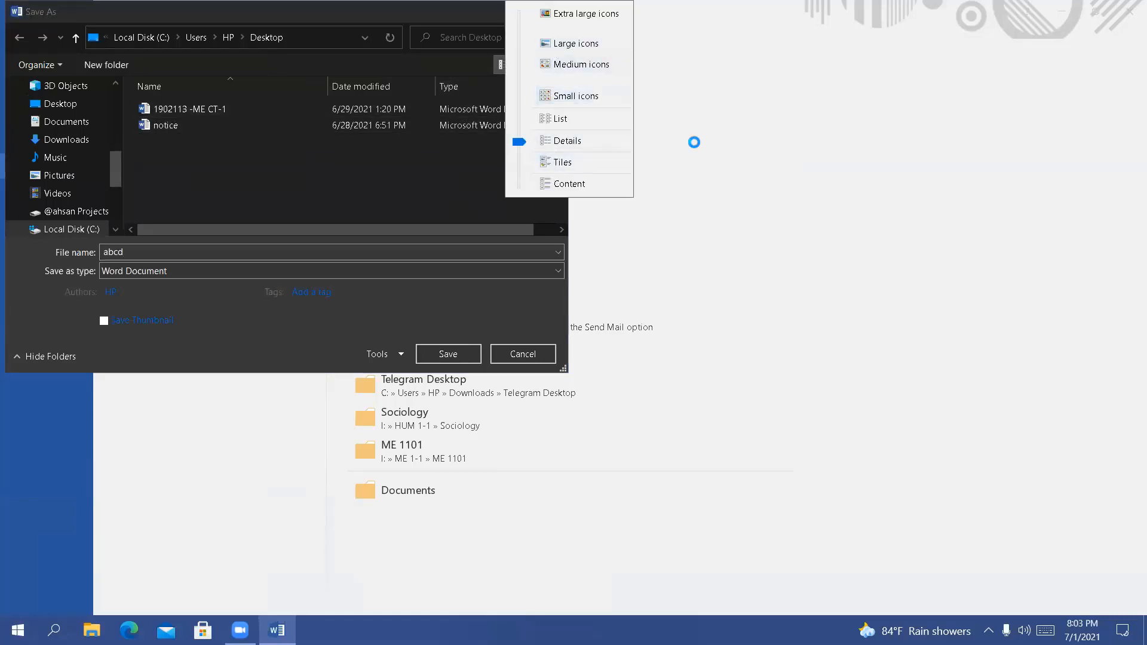
click(448, 356)
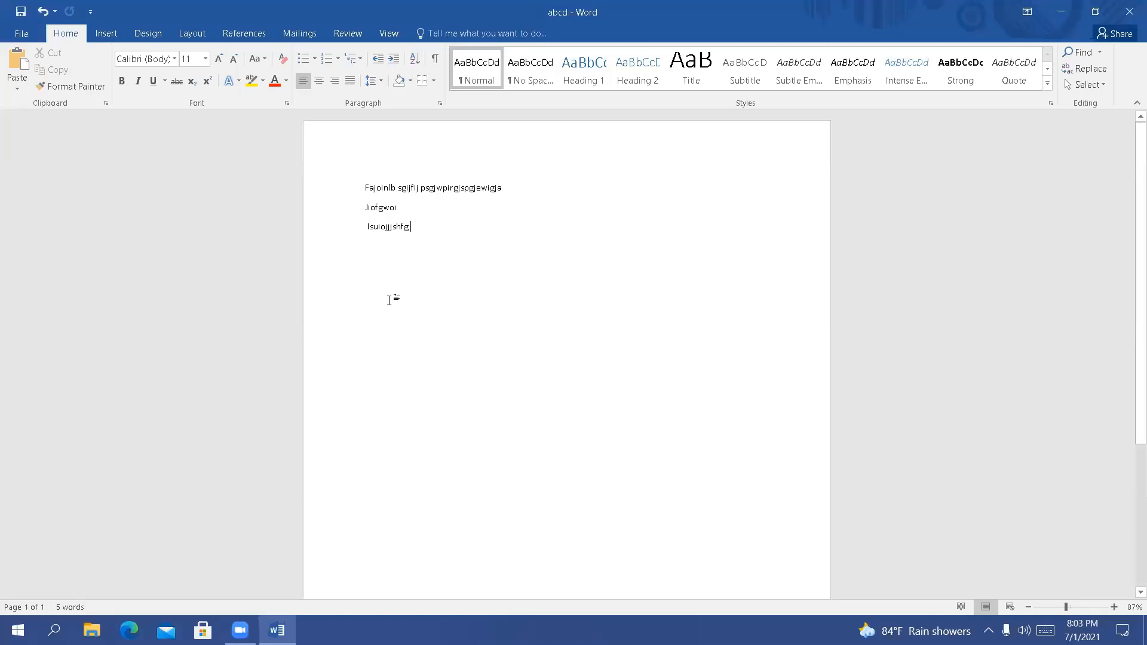
Add the sample lines "Fidhioasd s", "F sd]fash gs", "O asousadoifus", "U sof owiuf", "G sogfhas" and "F a" below the existing text
key(Return)
text(fidhioasd s)
key(Return)
text(F sd]fash gs)
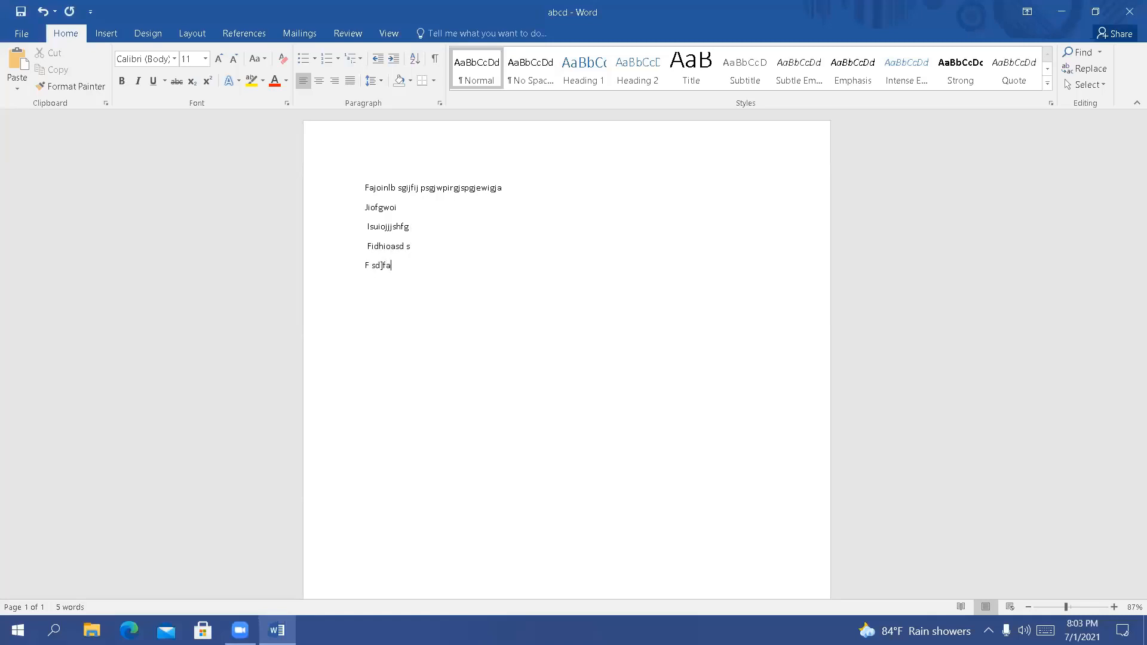
key(Return)
text(O asousadoifus U sof owiuf)
key(Return)
text(G sogfhas)
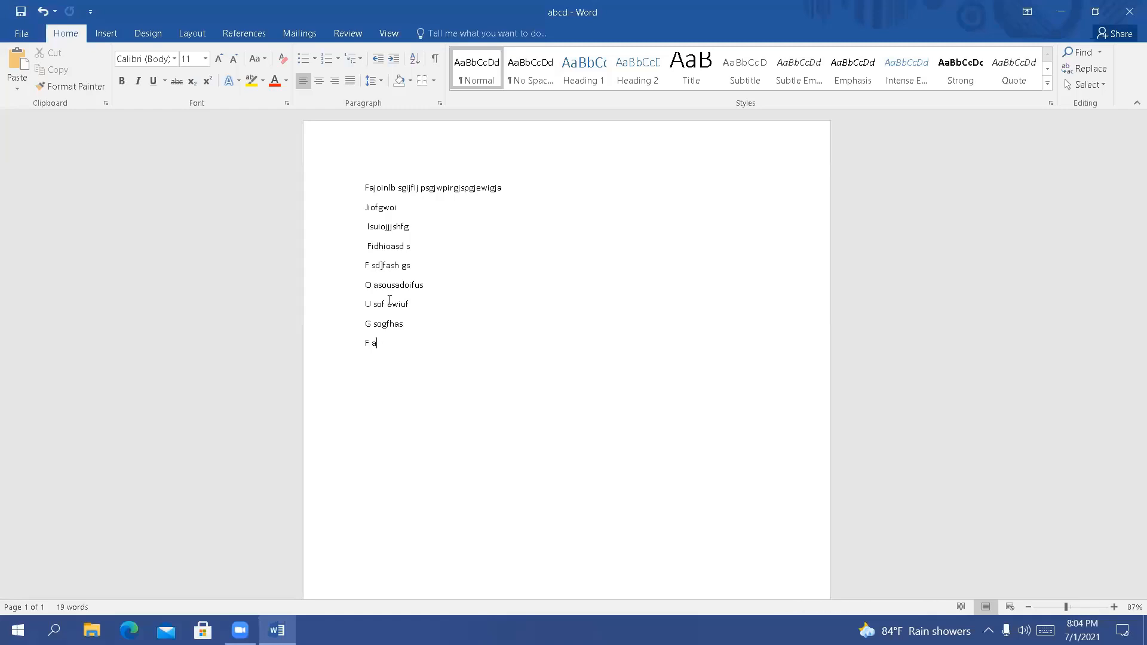
View the document's file information and the available text effects without applying any
click(22, 33)
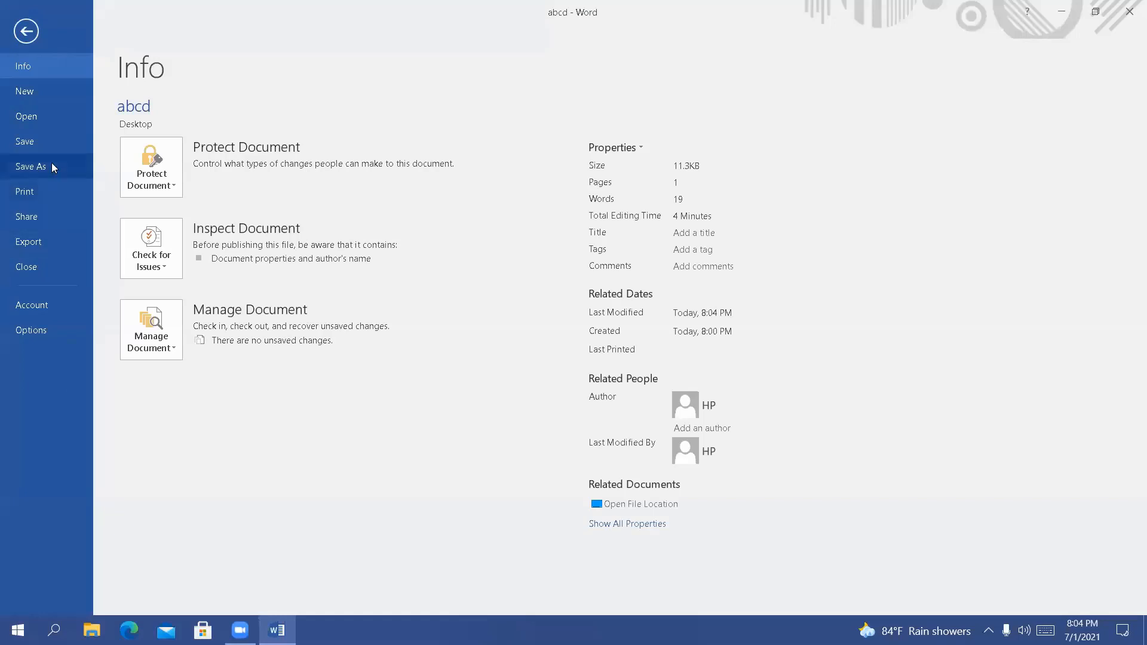
click(26, 31)
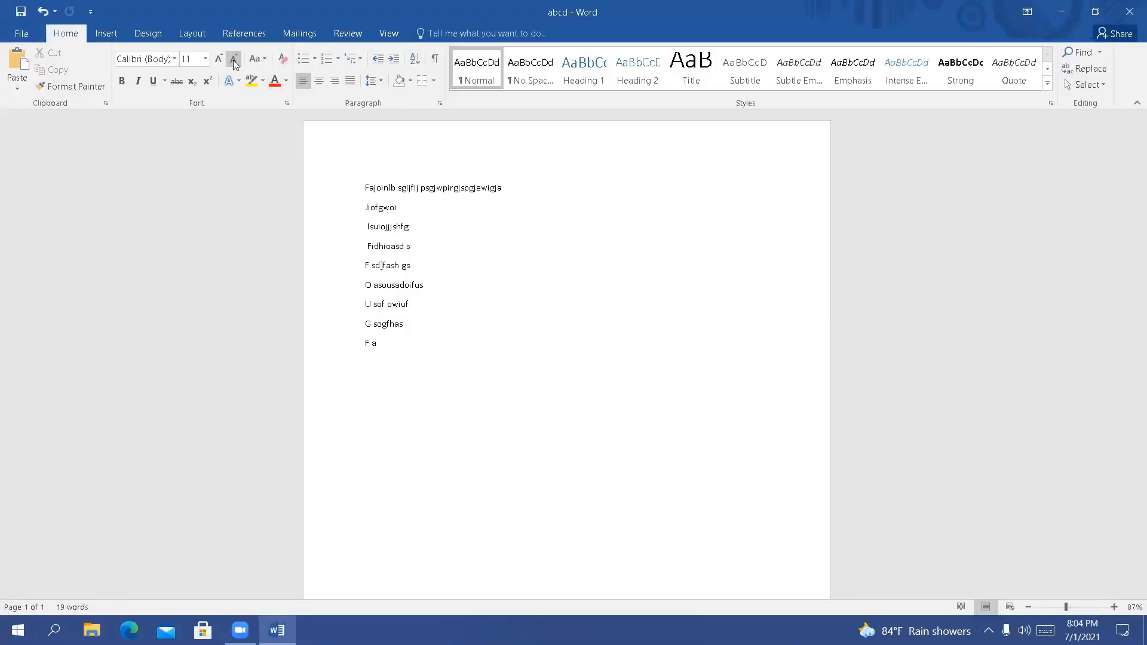
click(239, 82)
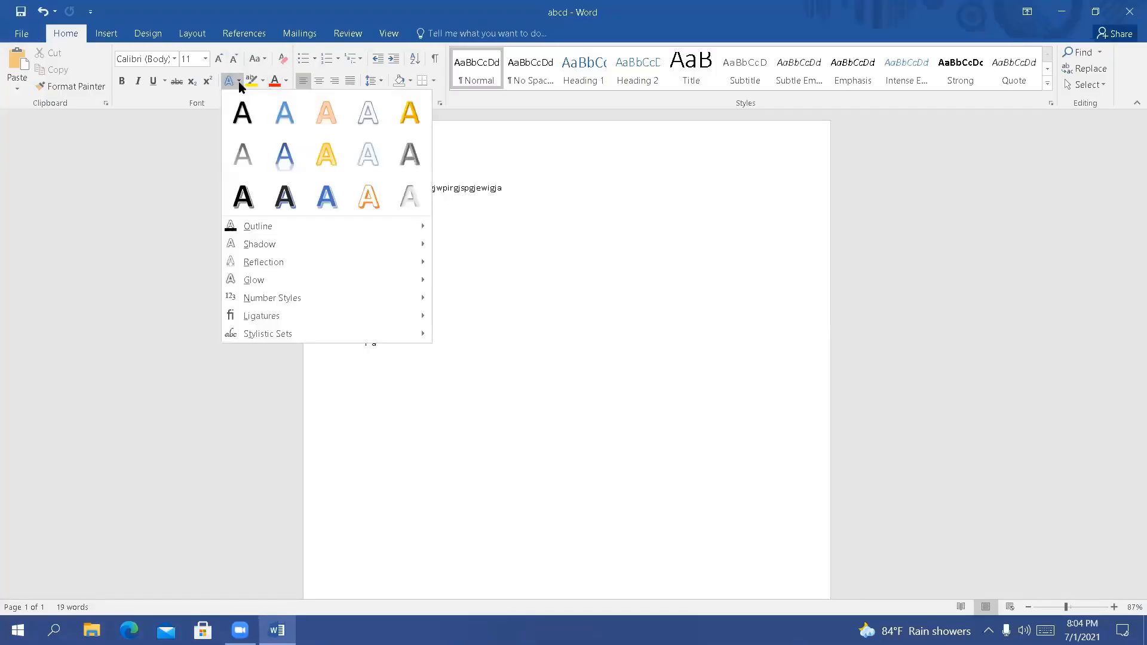
click(528, 195)
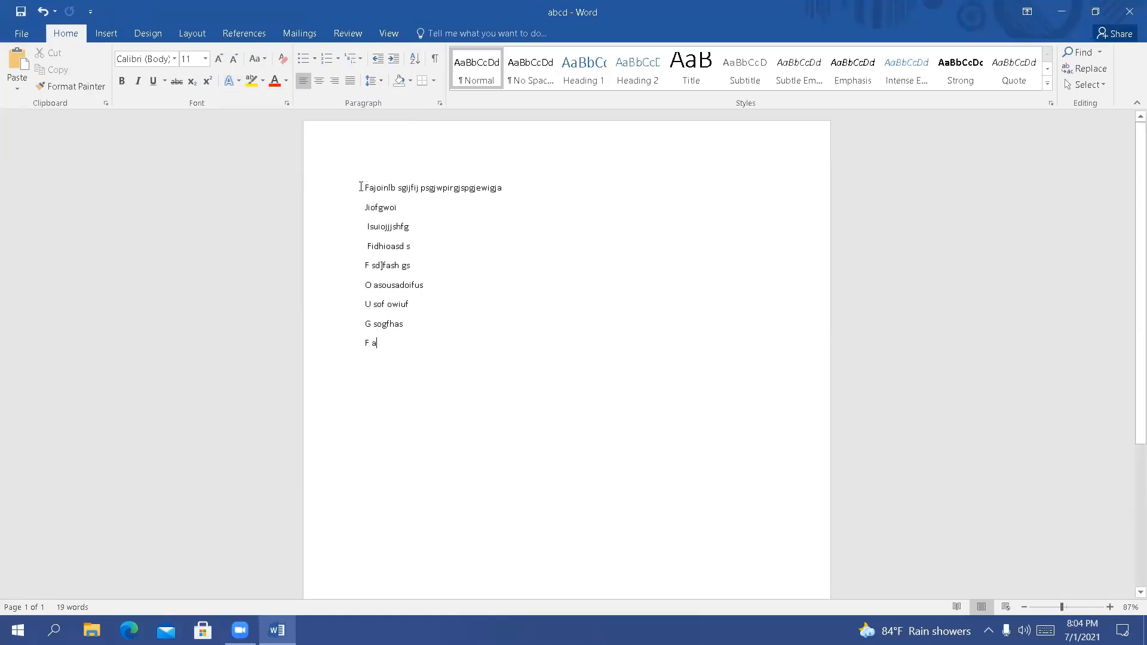
Select the first line of text and view the list of available fonts without choosing one
drag(360, 187, 549, 188)
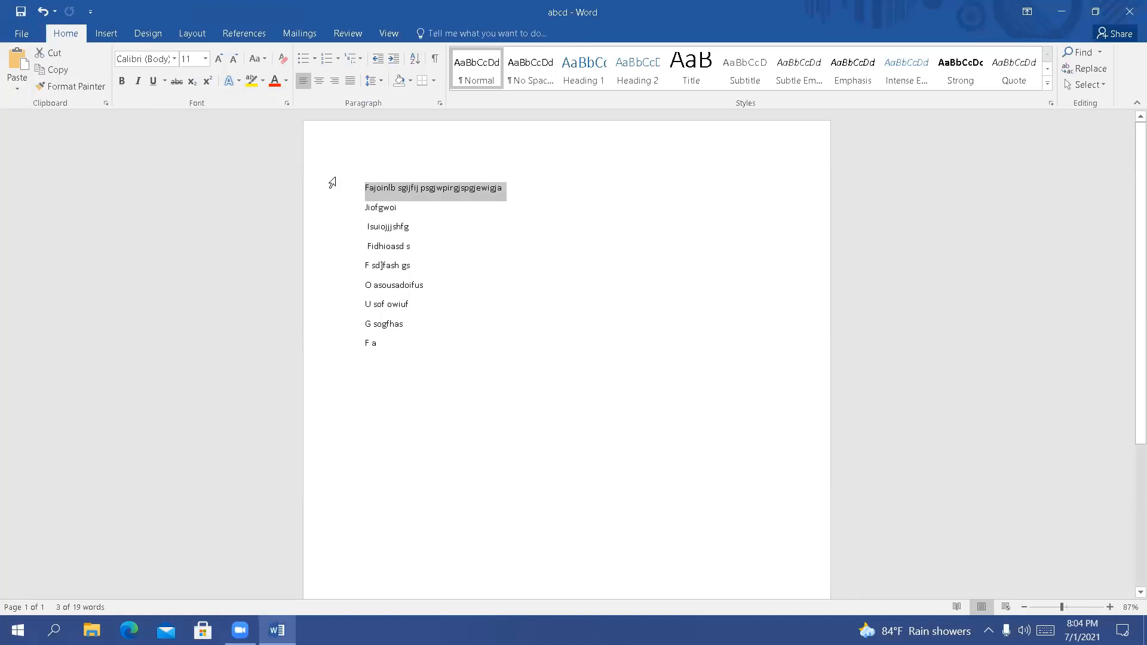
click(174, 59)
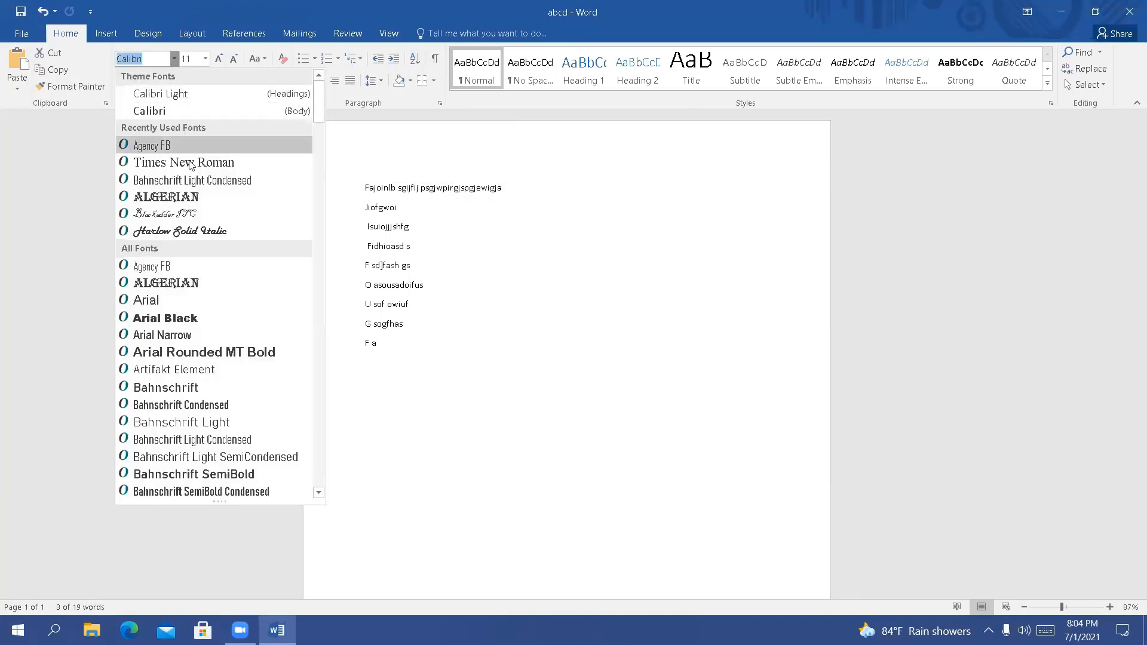
click(563, 218)
click(474, 266)
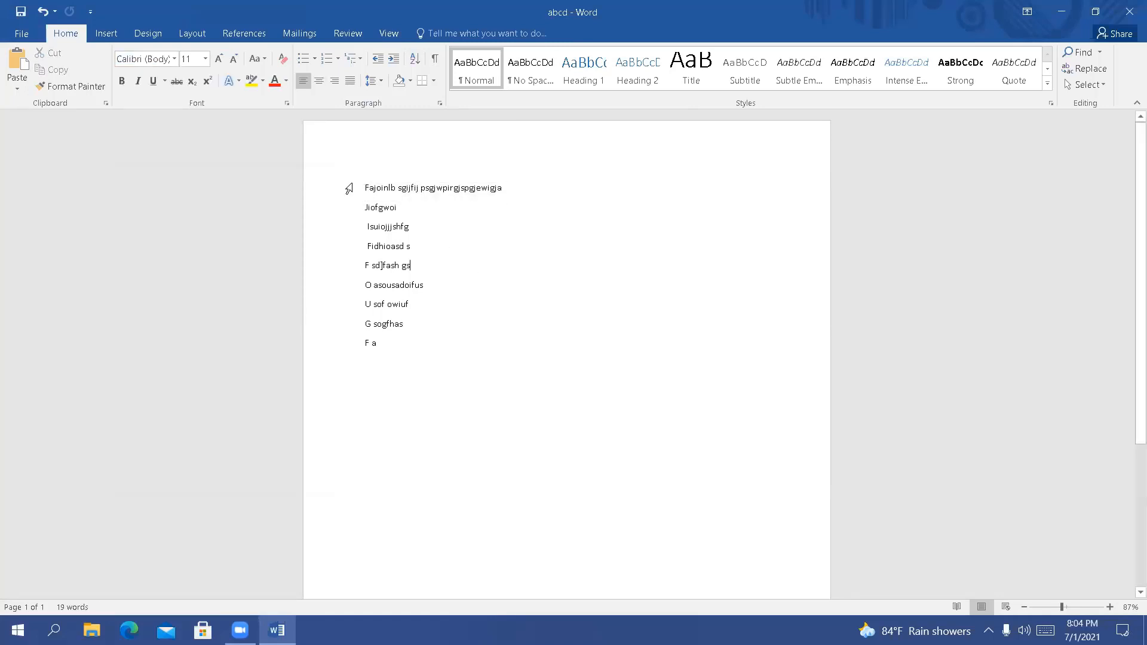
Select the first three lines and preview the Agency FB font on them without applying it
drag(361, 185, 411, 234)
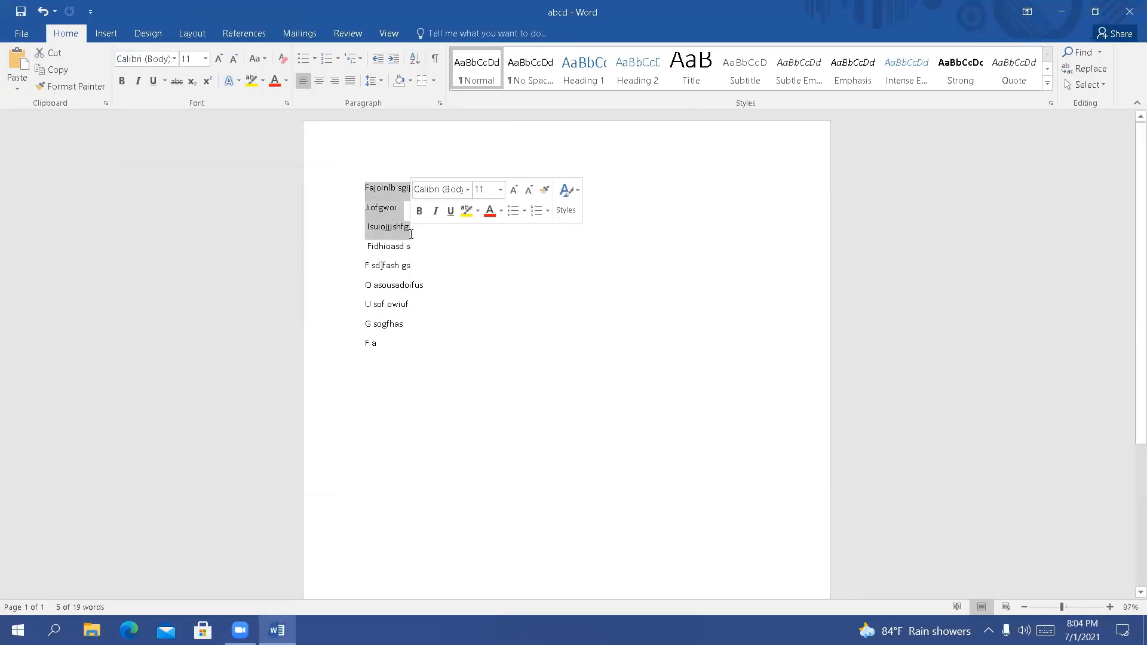
click(174, 58)
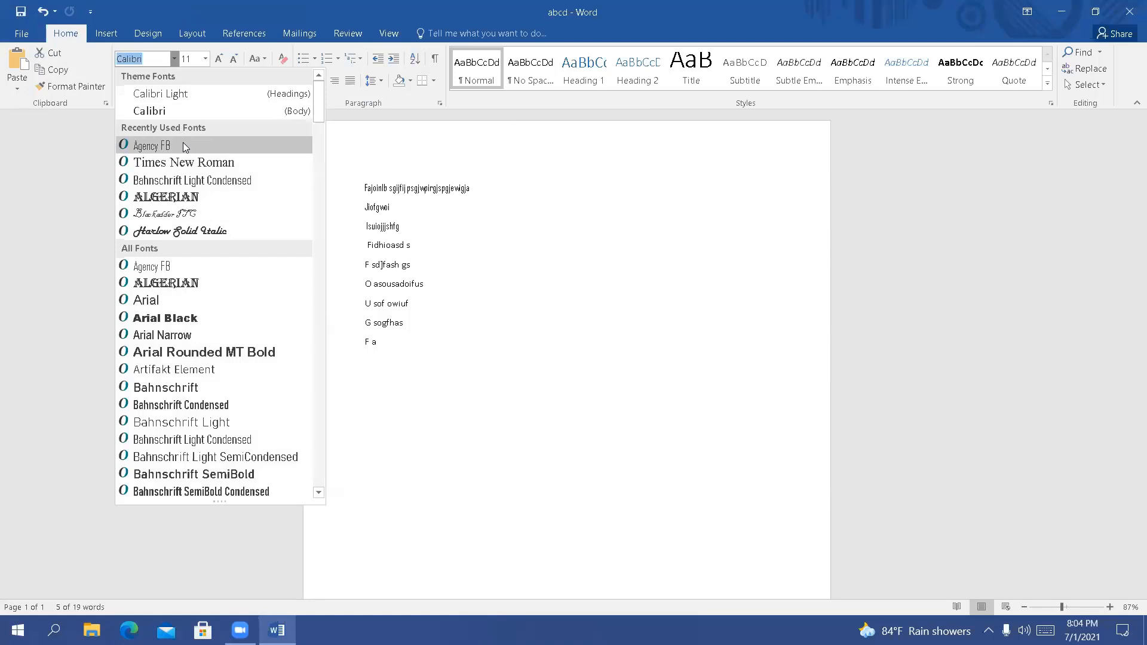
key(Escape)
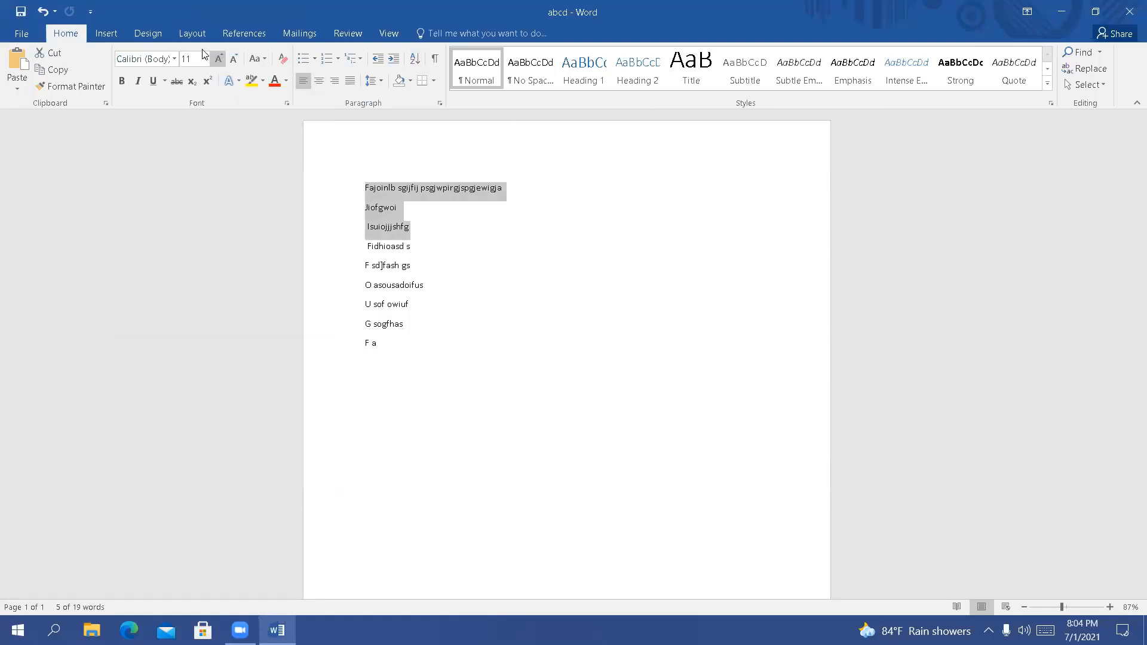
Set the selected first three lines to font size 48 and preview the Arial Narrow font on them without applying it
click(206, 58)
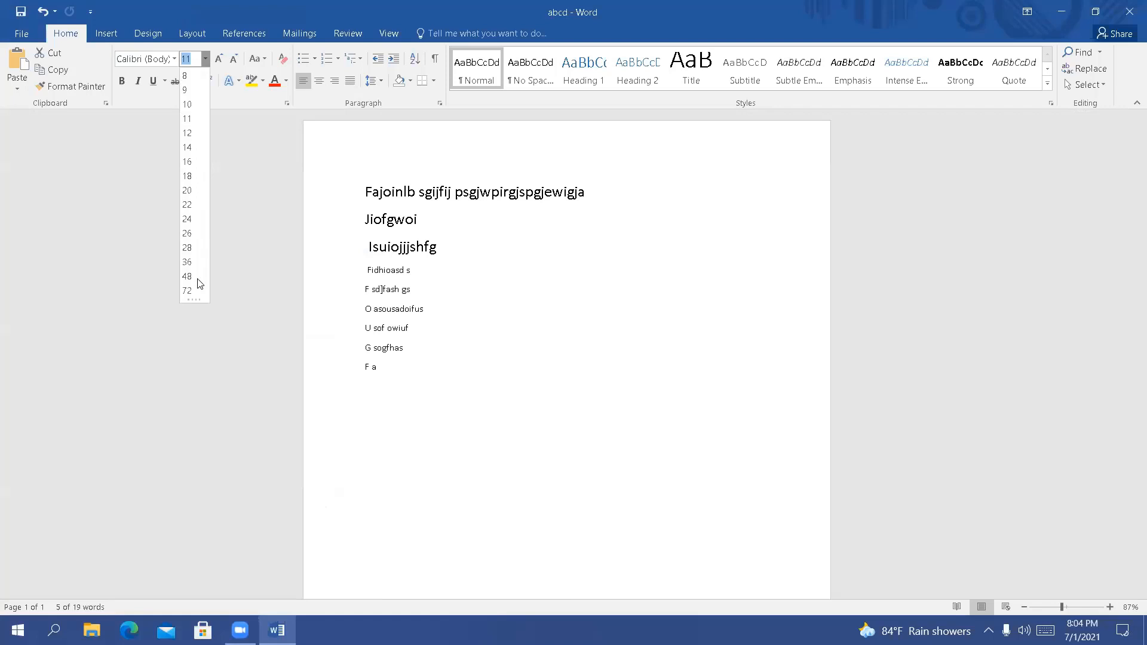
click(187, 276)
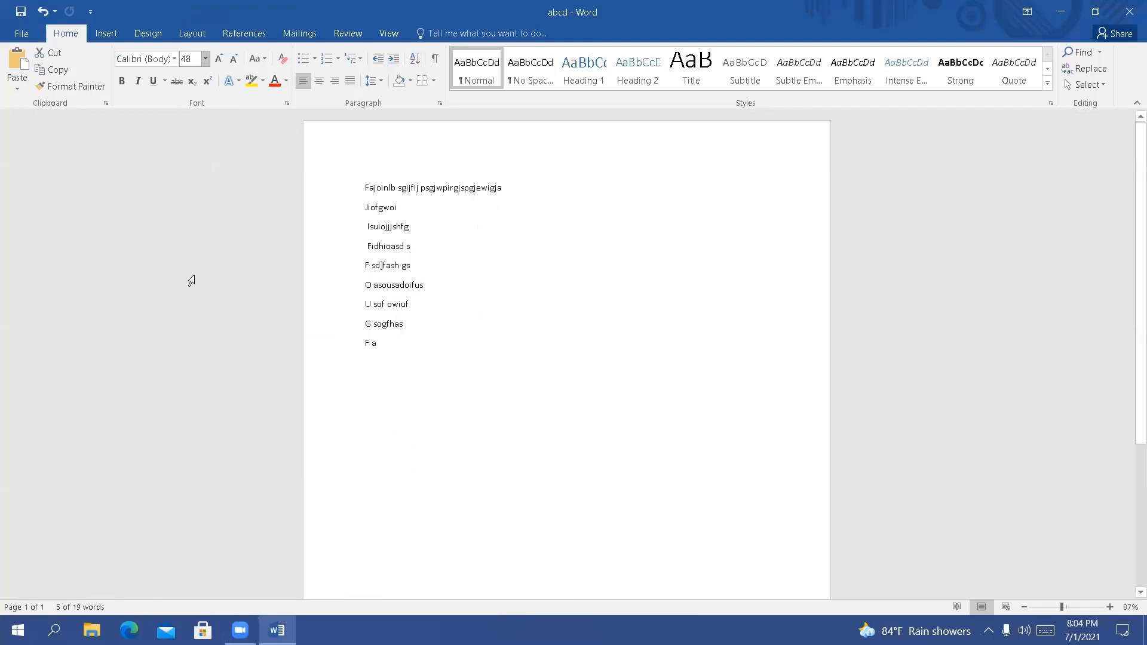
click(173, 59)
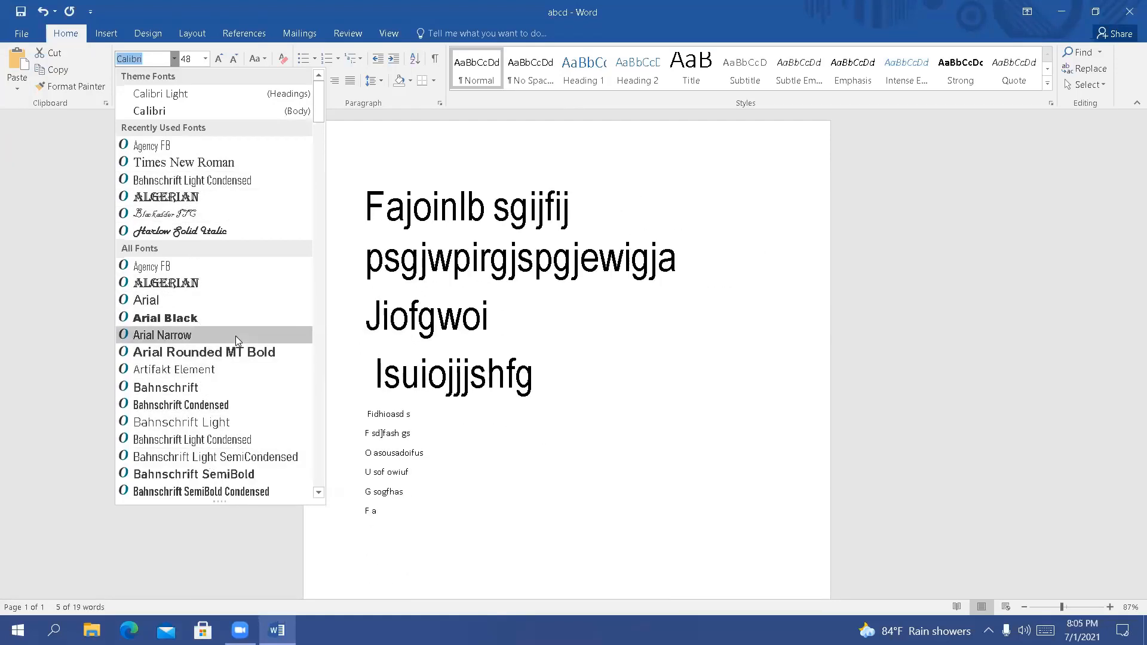
click(720, 323)
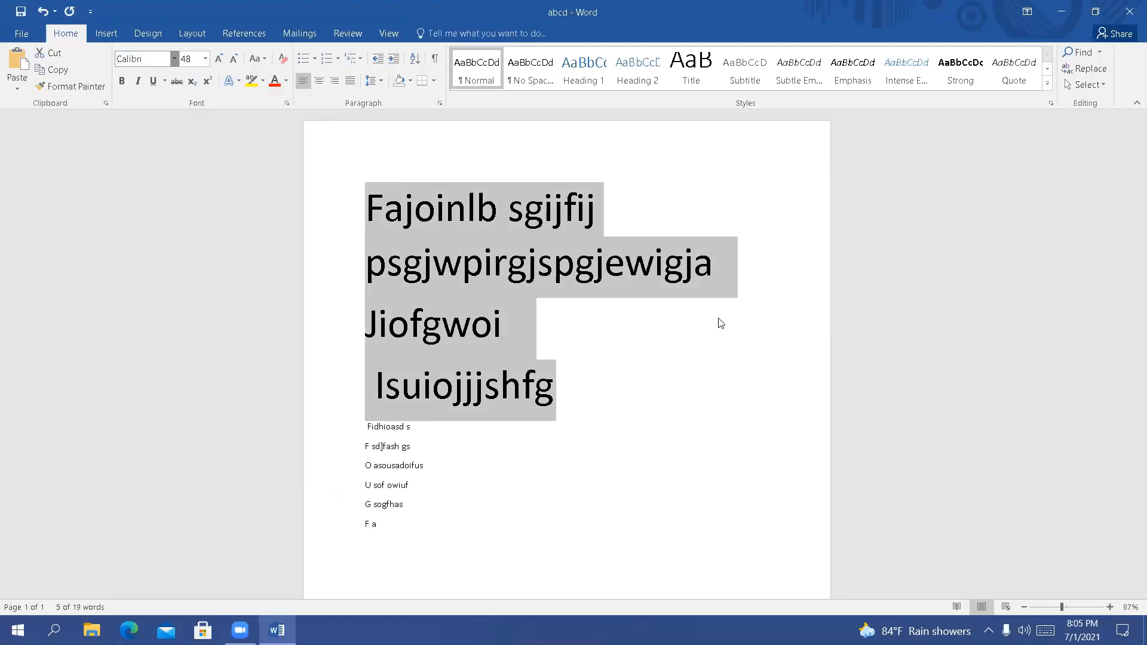
click(703, 398)
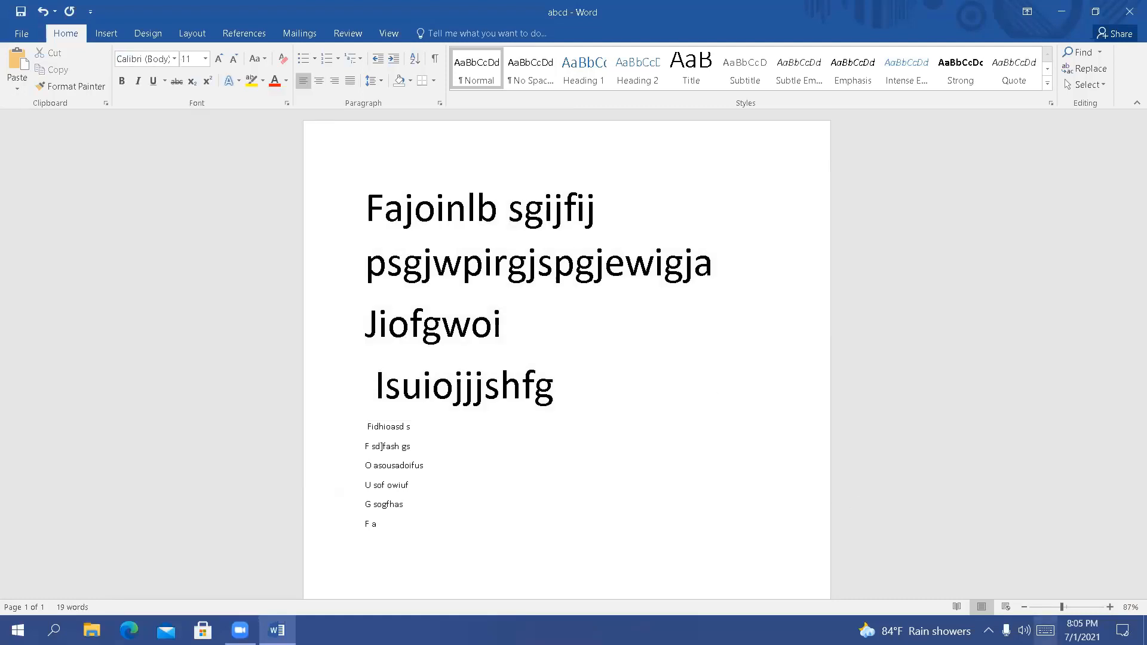
Exit the GoToMeeting program running in the background, confirm the exit, and check the remaining background programs
click(988, 630)
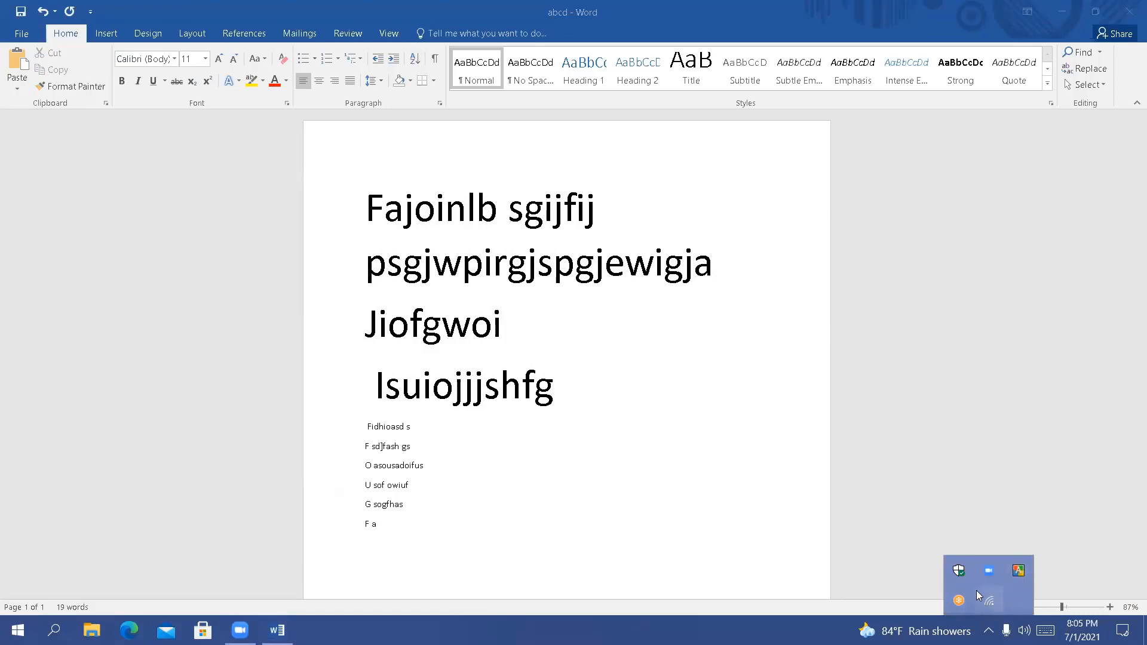
right_click(959, 599)
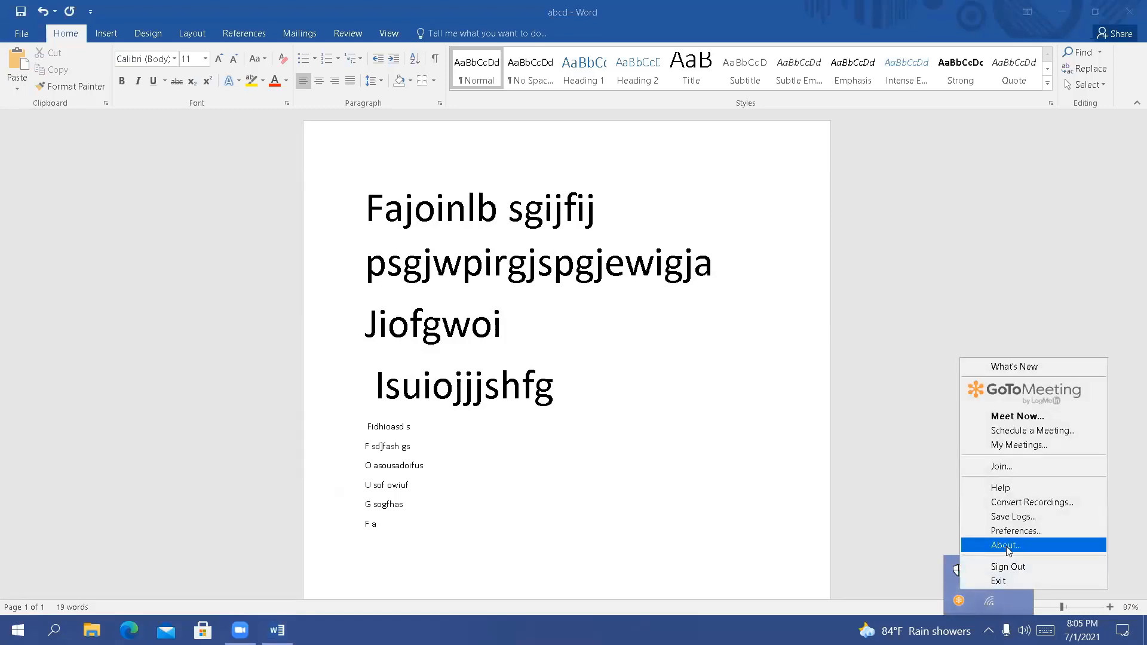
click(998, 587)
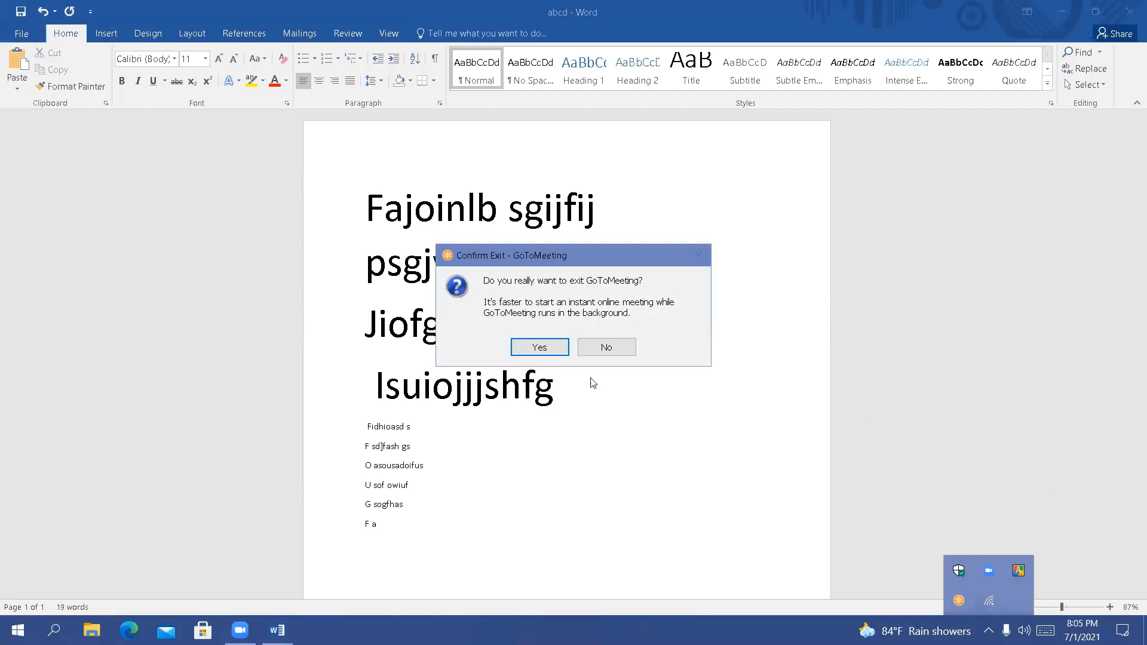
click(540, 351)
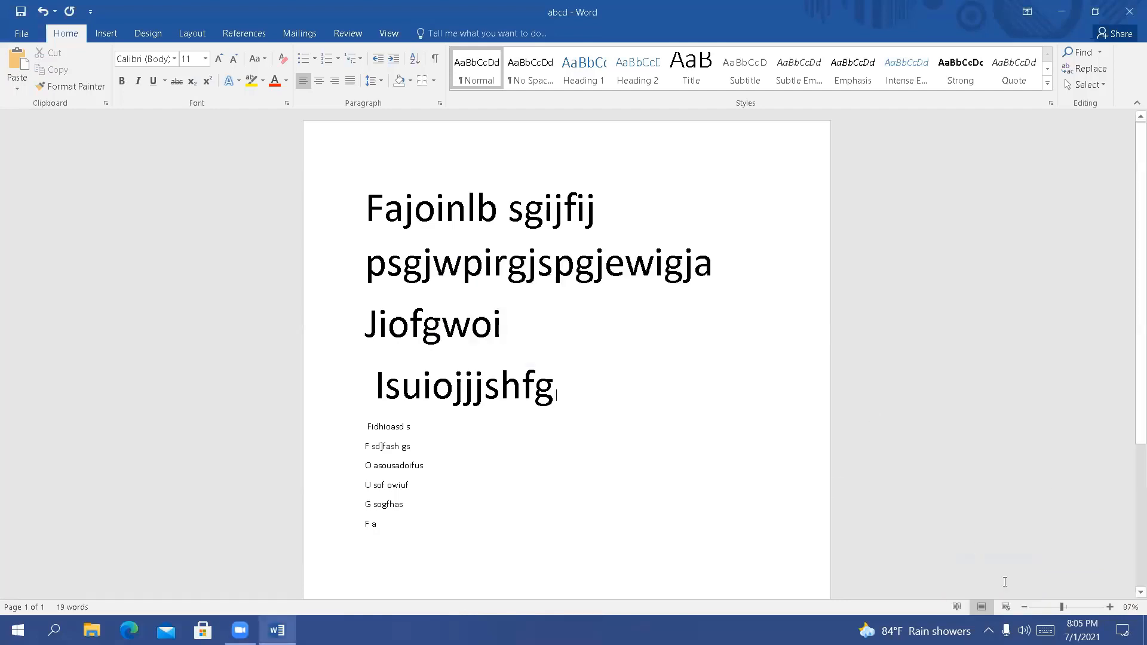
click(988, 630)
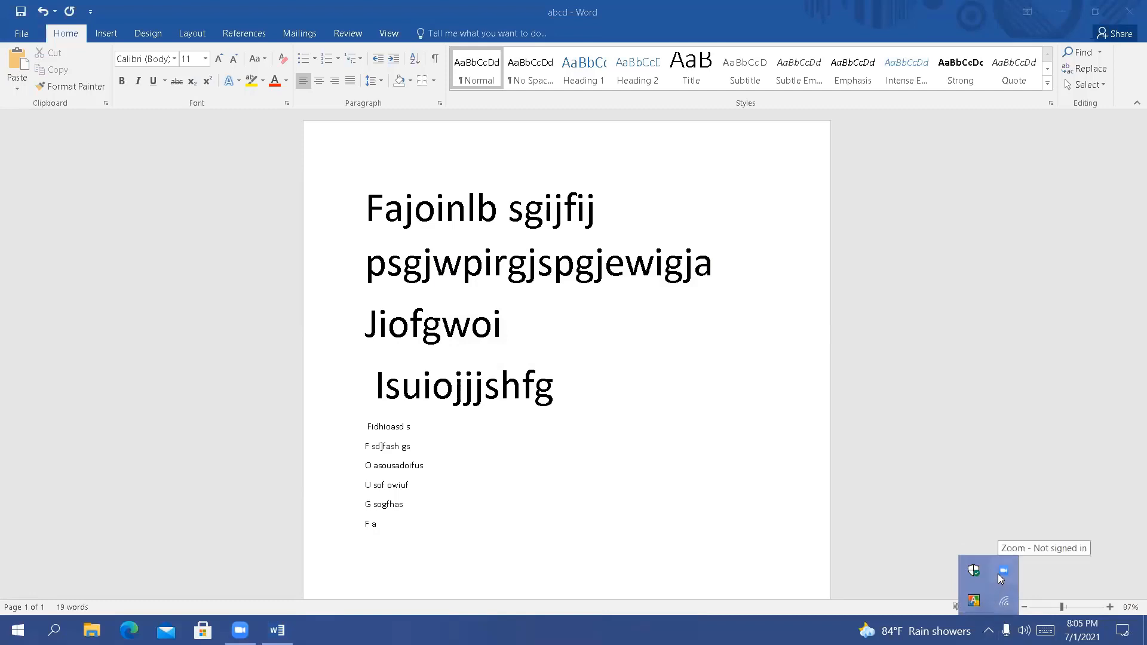
click(959, 479)
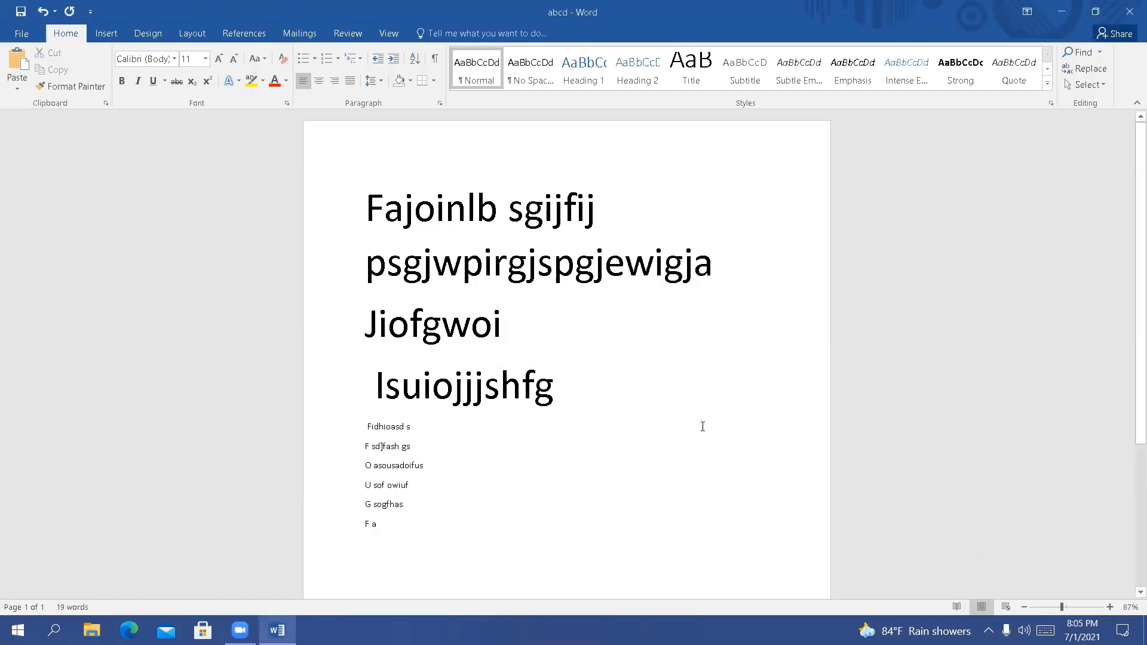
Select the first three lines, extend the selection to the whole document, and clear the selection
scroll(702, 426, down, 3)
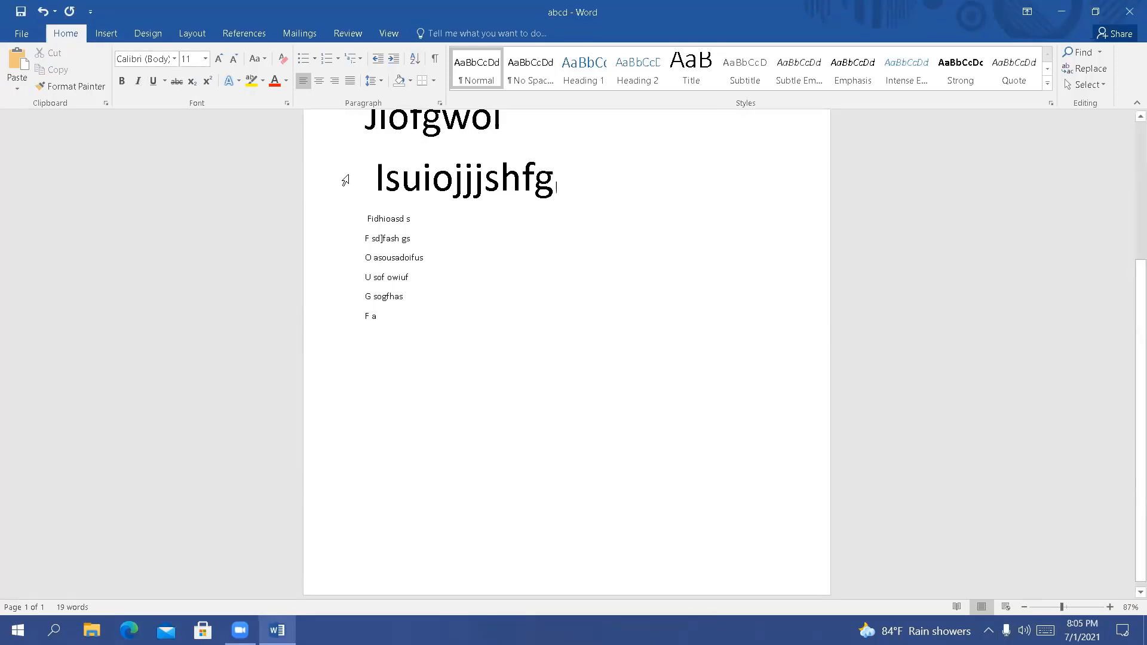
scroll(345, 179, up, 2)
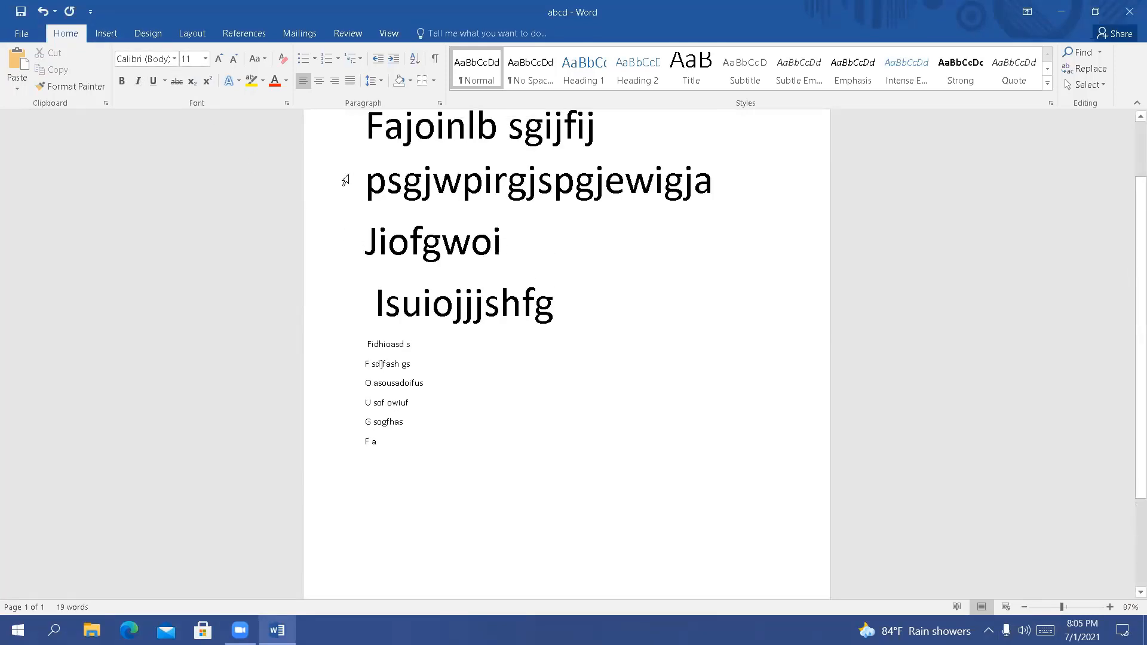
shift+click(483, 326)
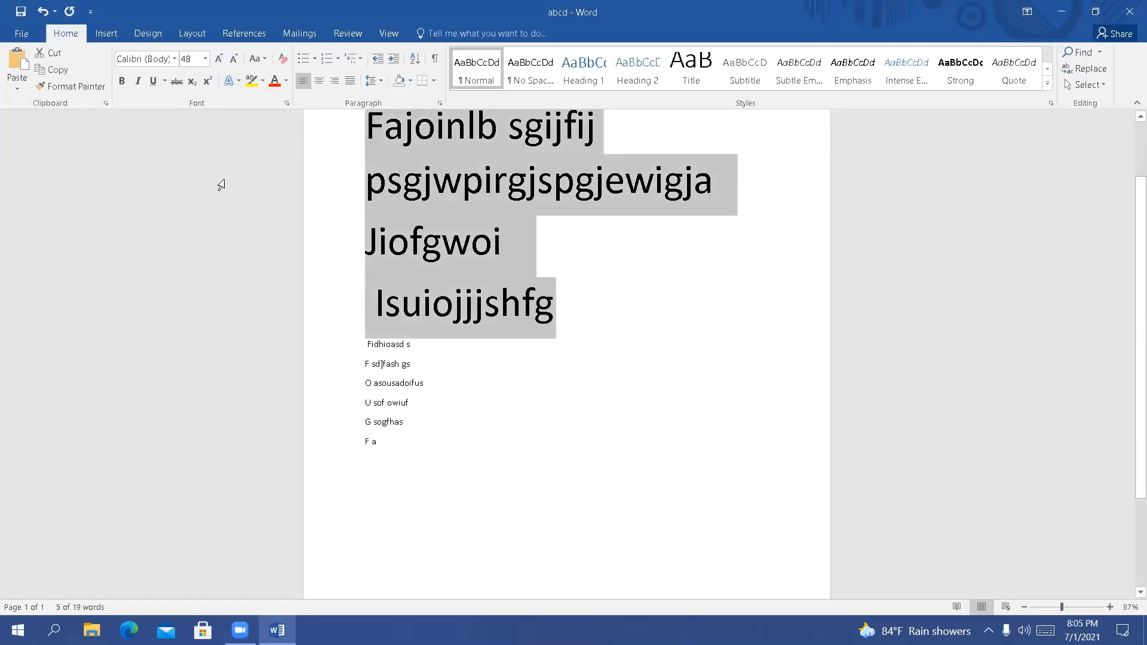
key(ctrl+a)
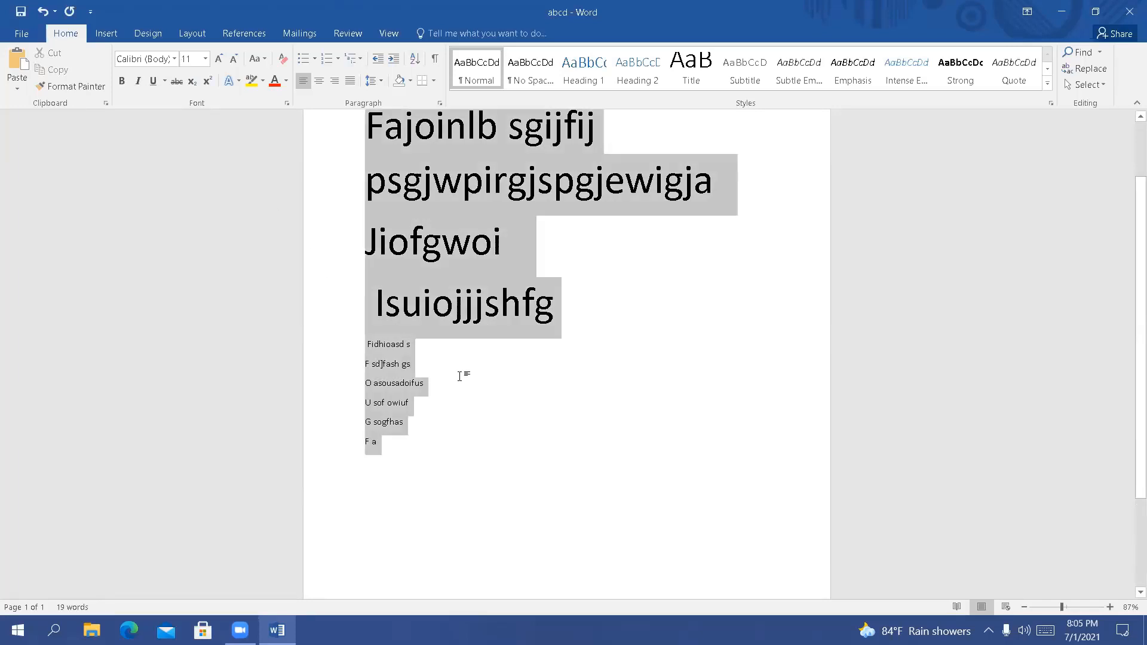
click(461, 381)
scroll(403, 288, up, 2)
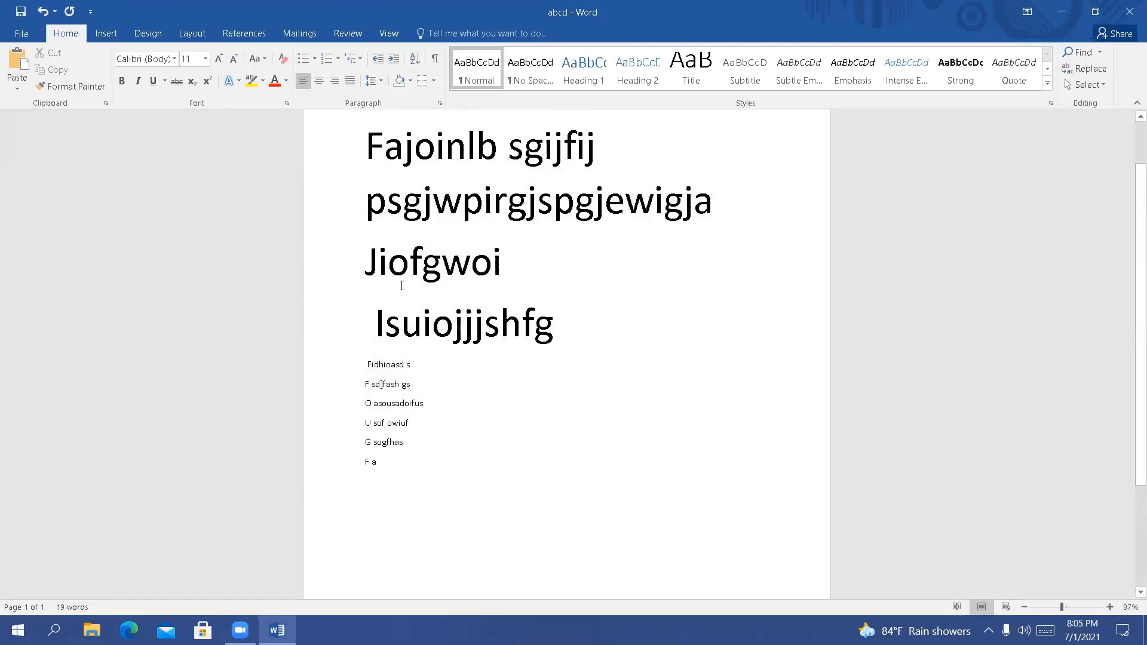
Select the first three lines and turn bold on and off twice to demonstrate the formatting
drag(370, 169, 558, 342)
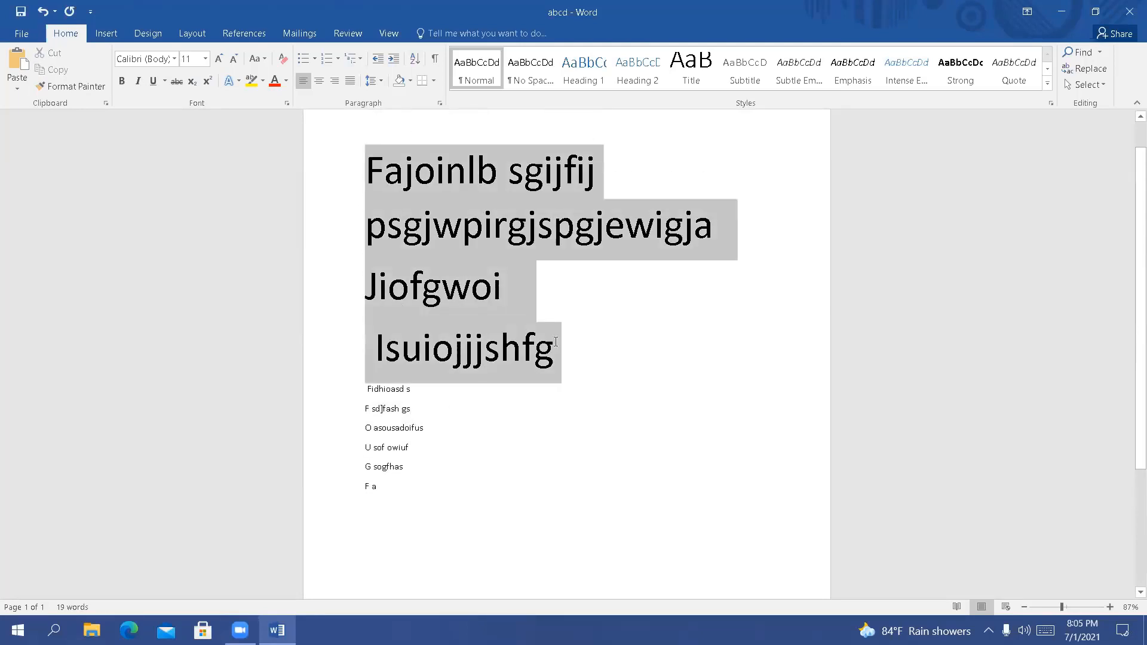
click(122, 84)
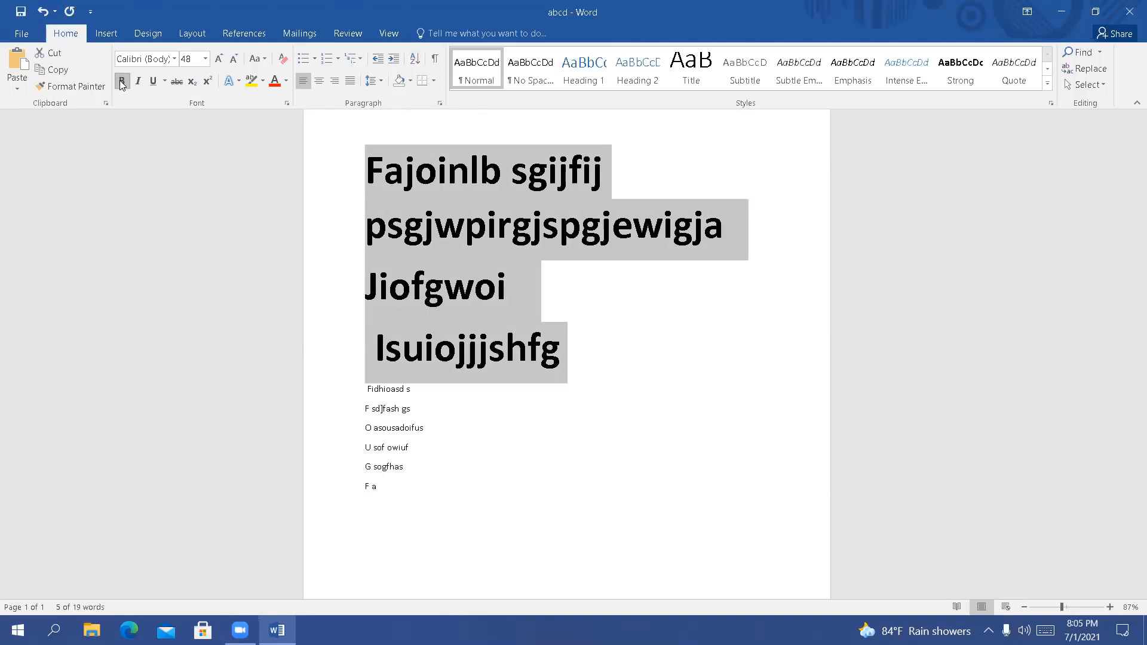
click(122, 82)
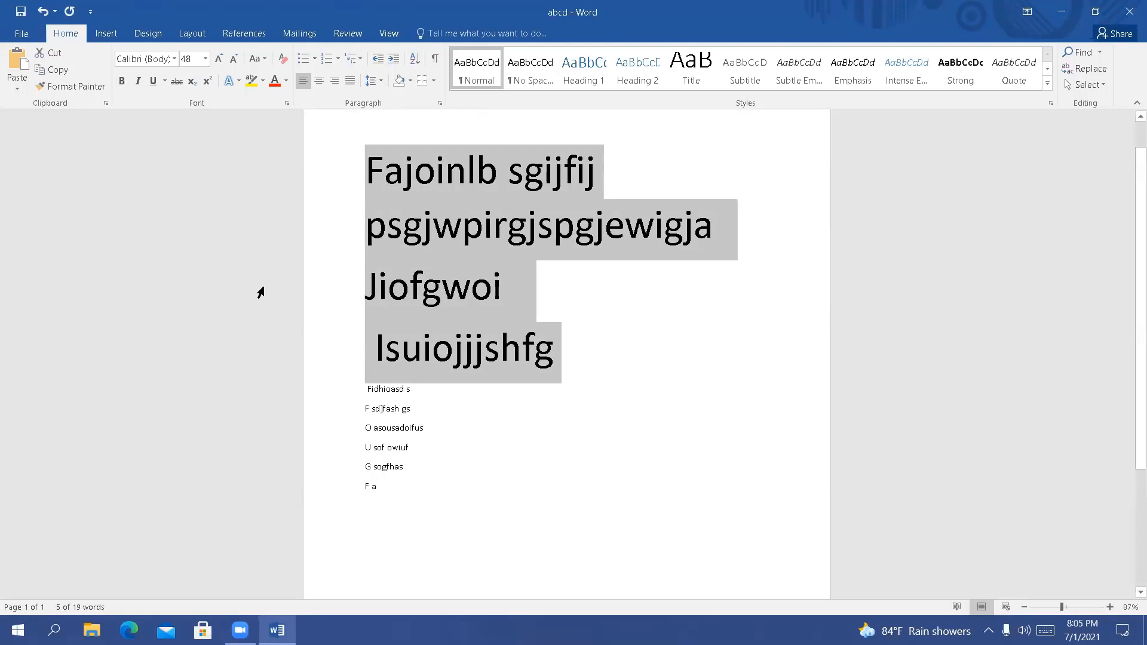
key(ctrl+b)
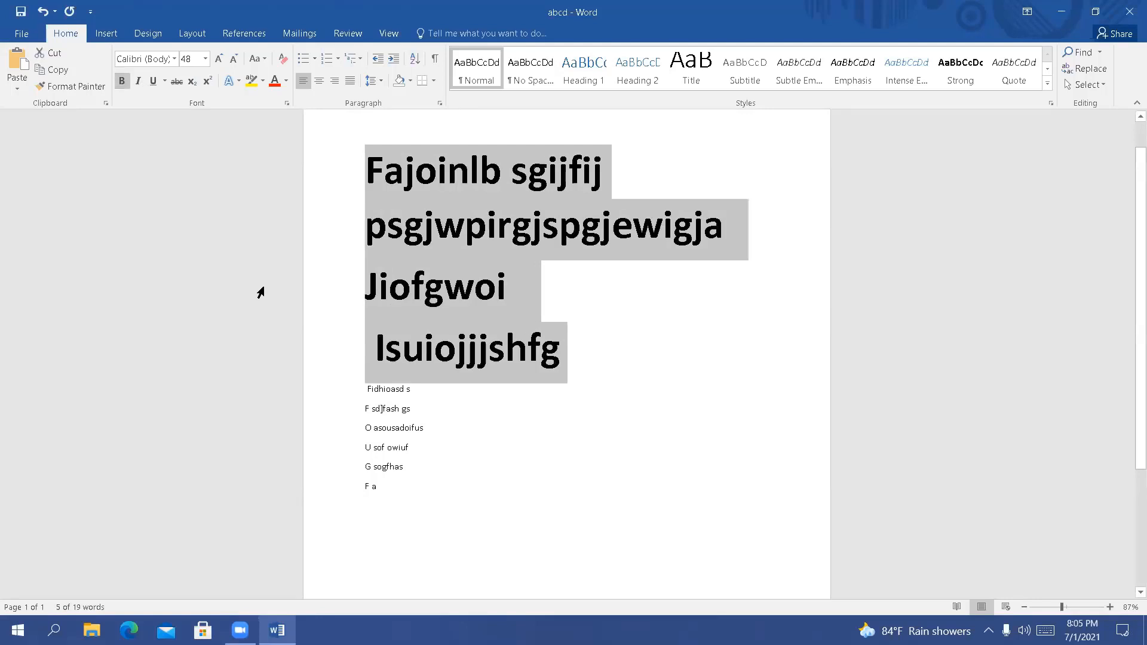
key(ctrl+b)
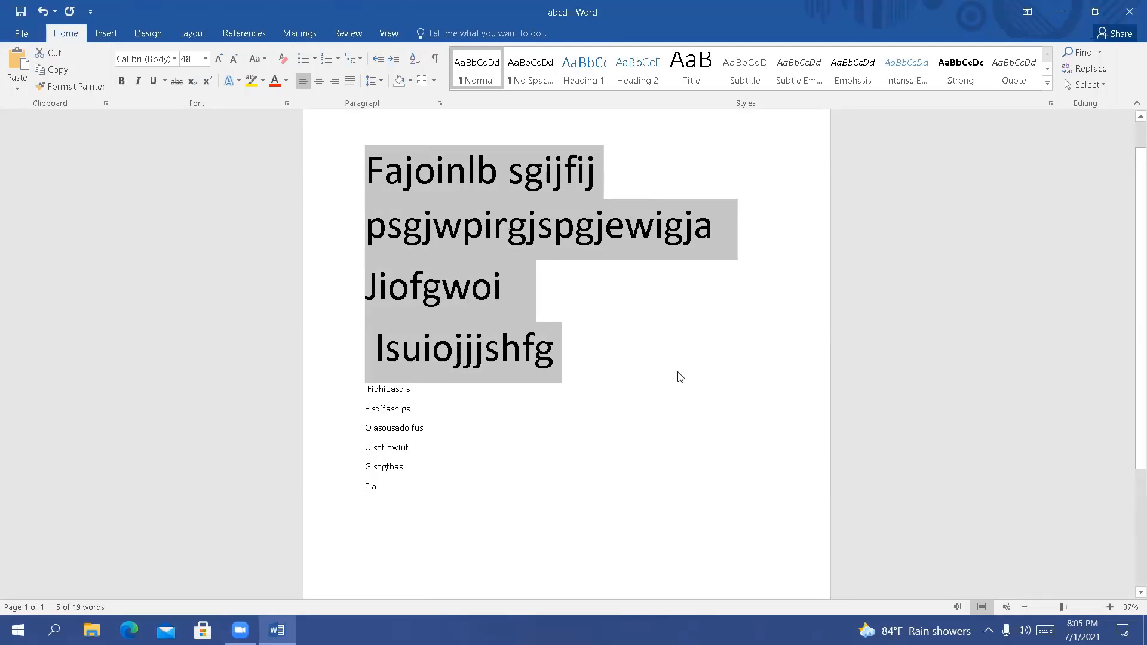
Turn italic on and off for the first three lines, and do the same with underline
key(ctrl+i)
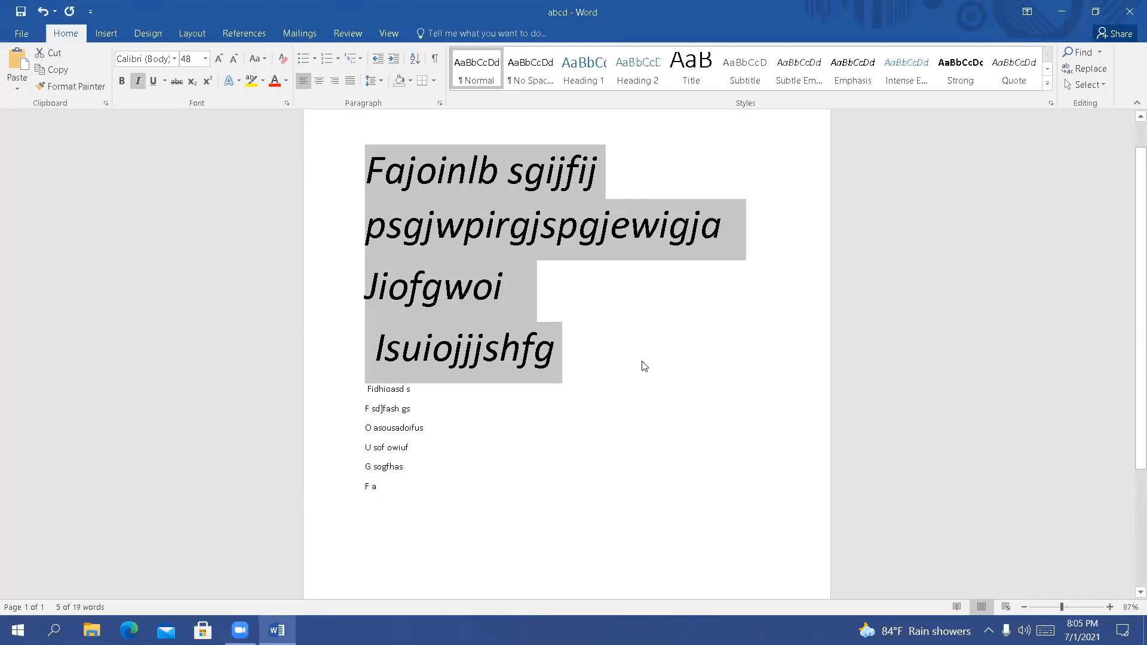
click(138, 84)
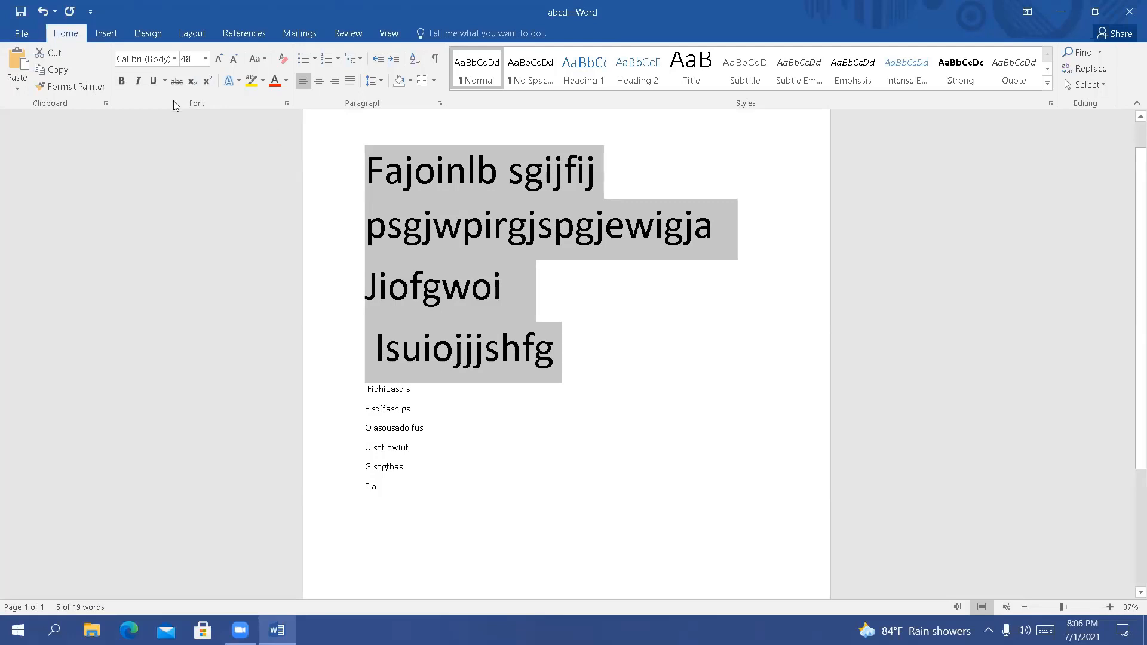
click(153, 83)
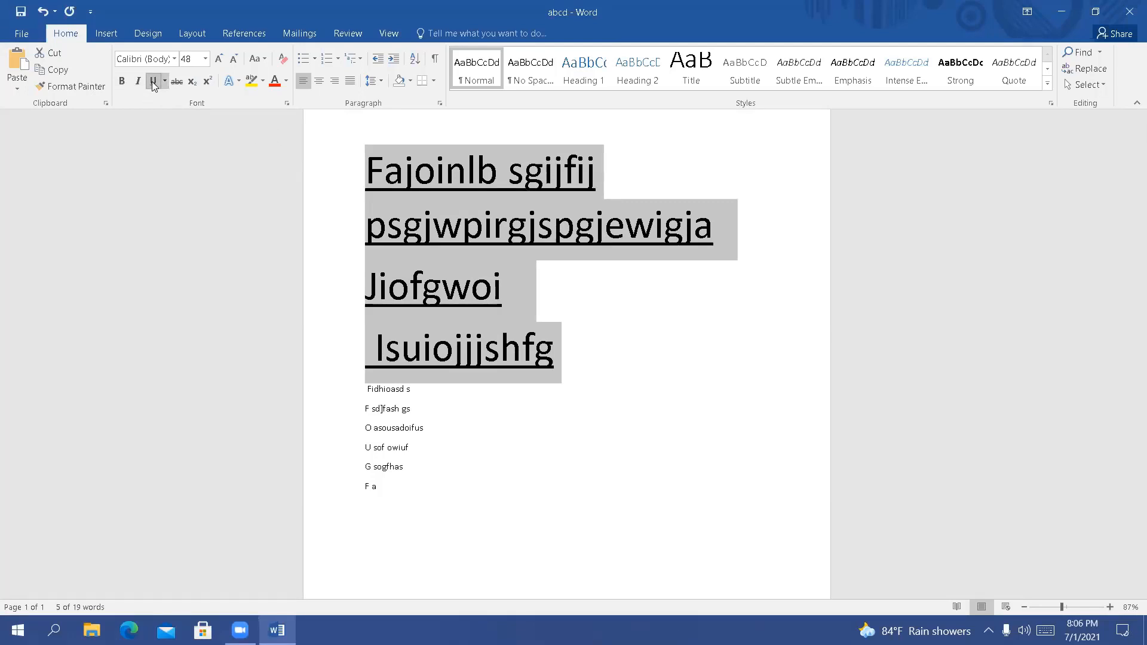
click(154, 83)
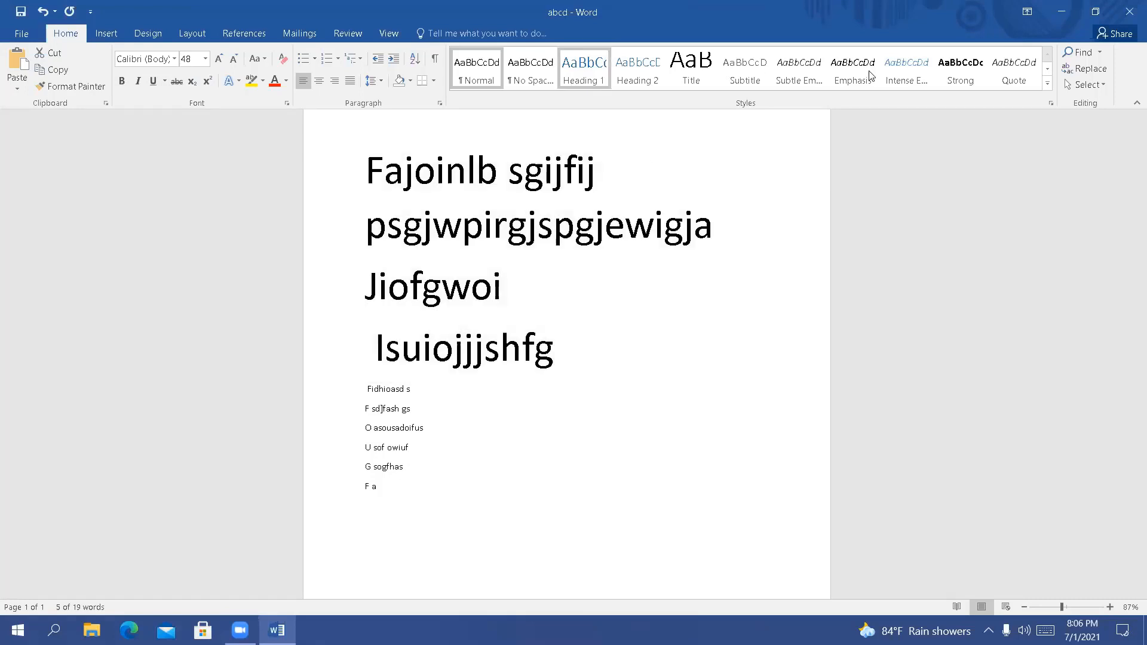
Browse the available styles for the first three lines and the commands for inserting content, without applying anything
click(1048, 83)
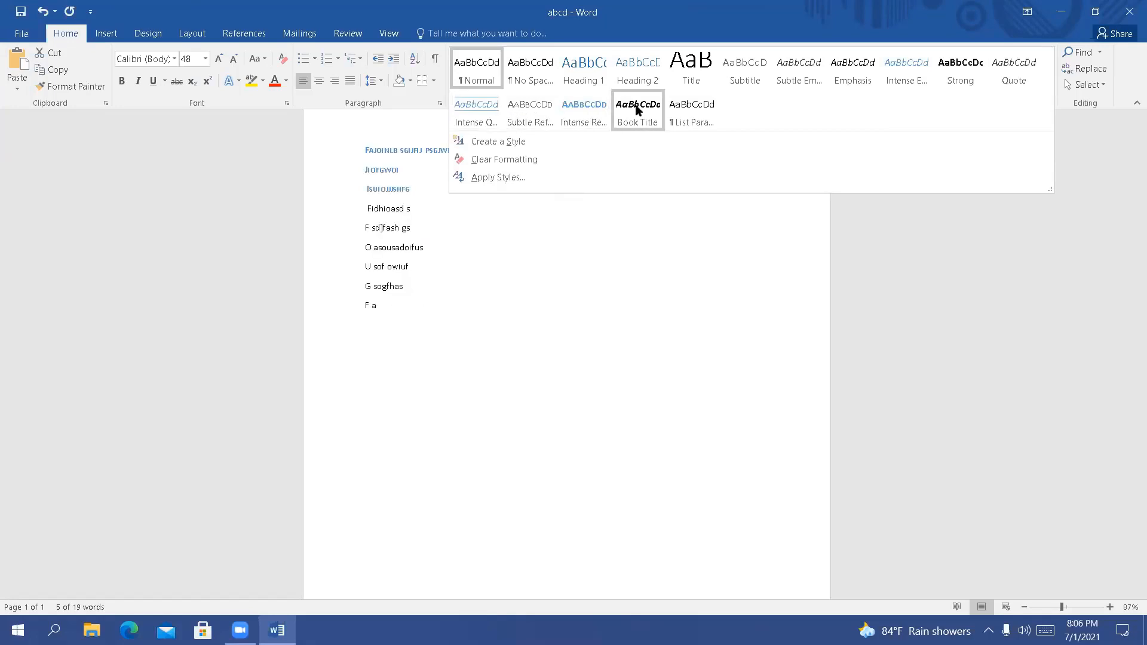
click(702, 313)
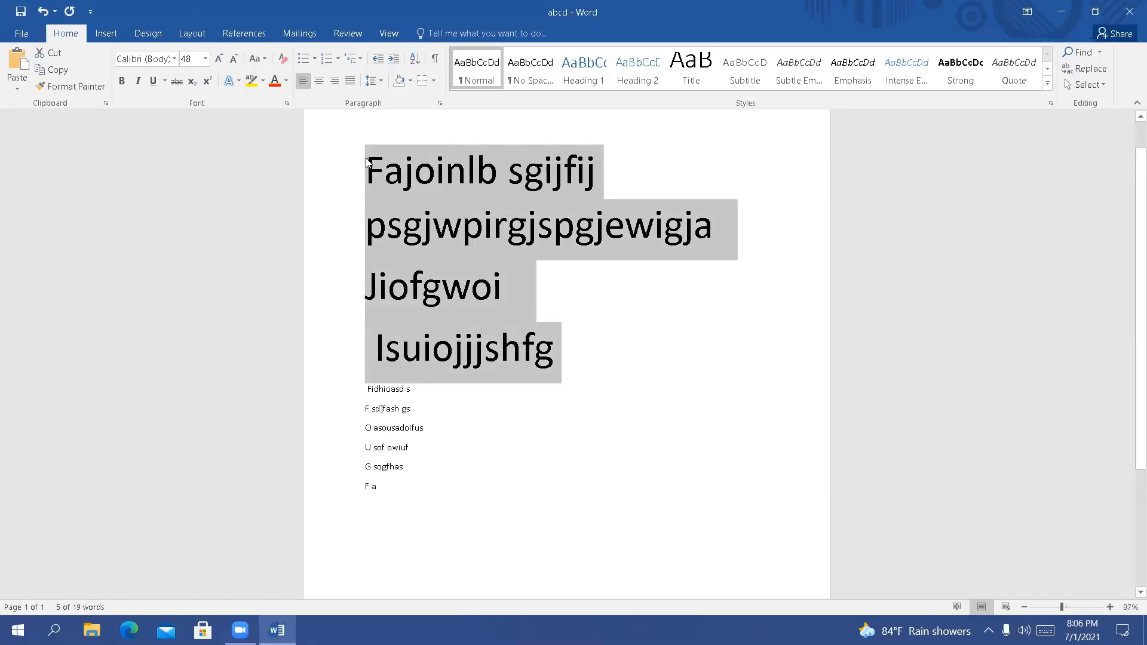
right_click(444, 186)
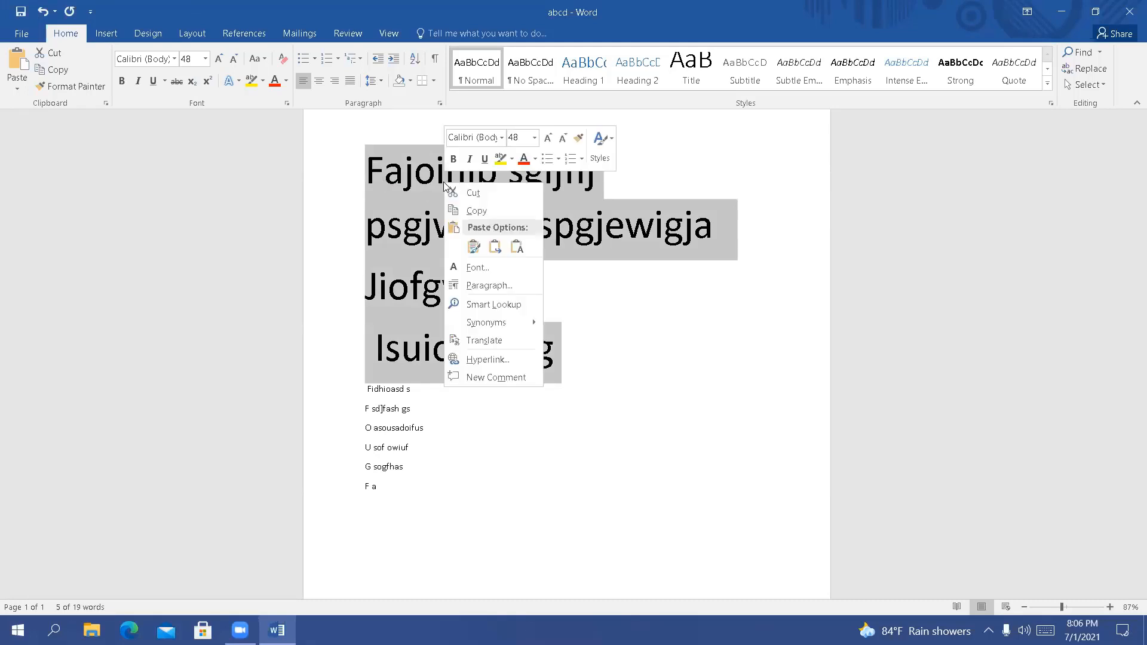
click(600, 149)
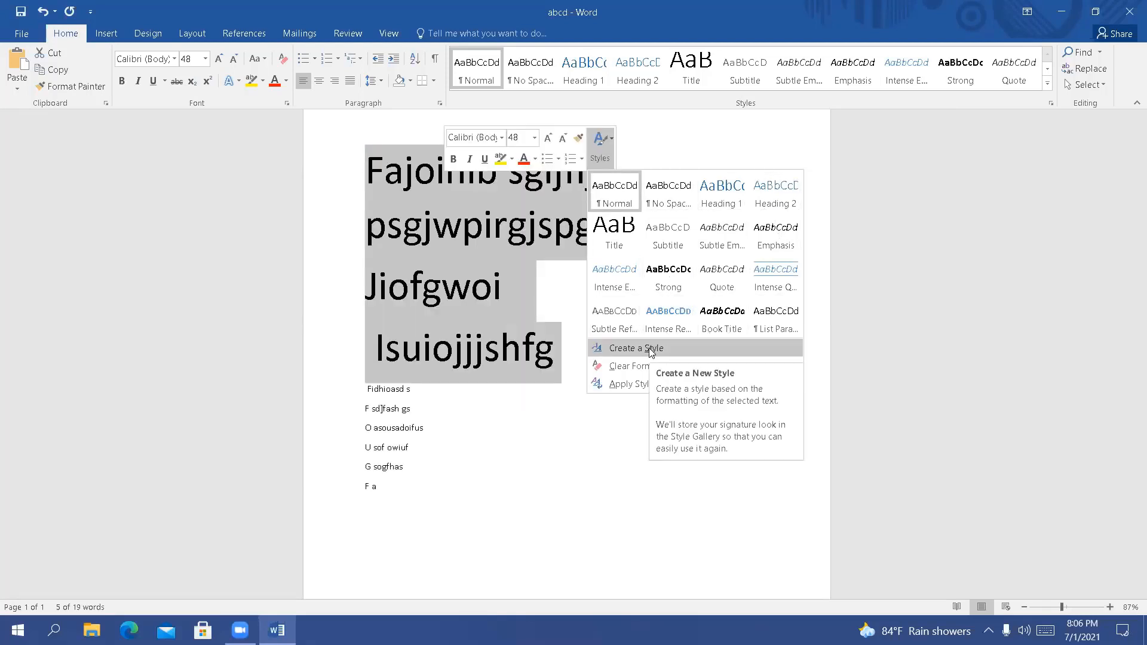
click(559, 437)
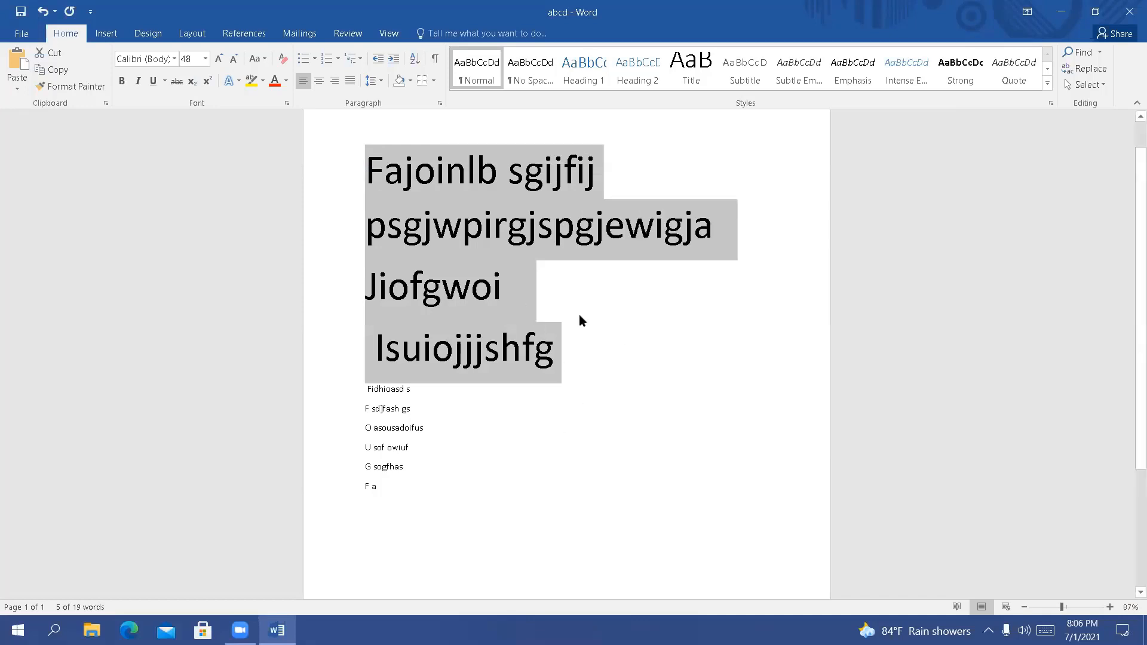
click(620, 338)
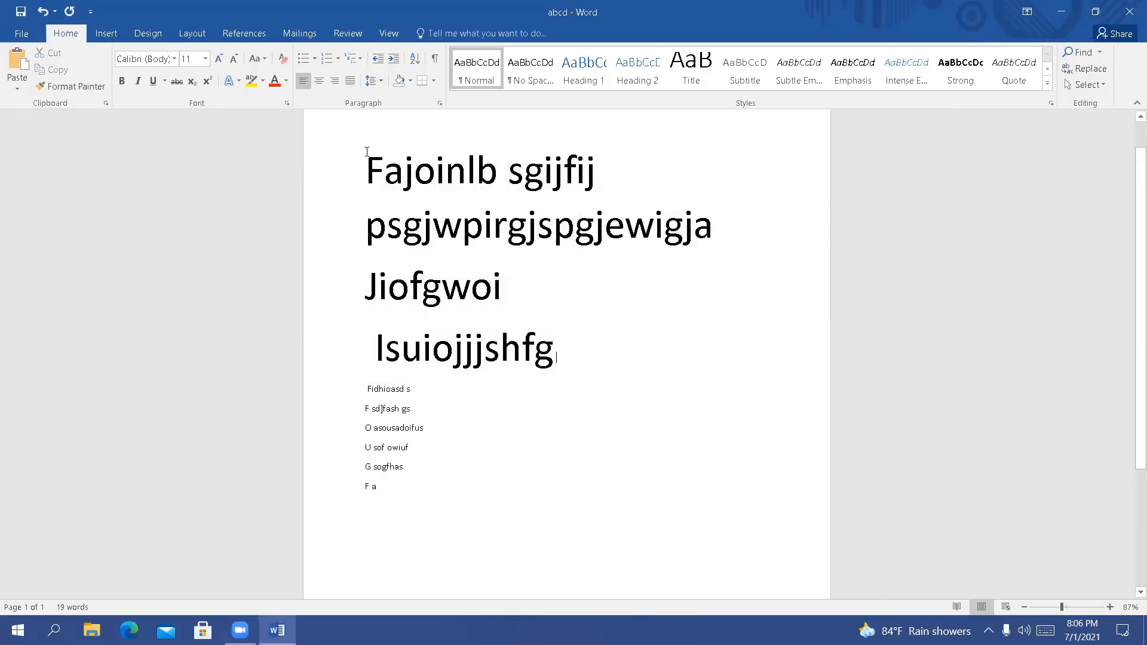
click(101, 33)
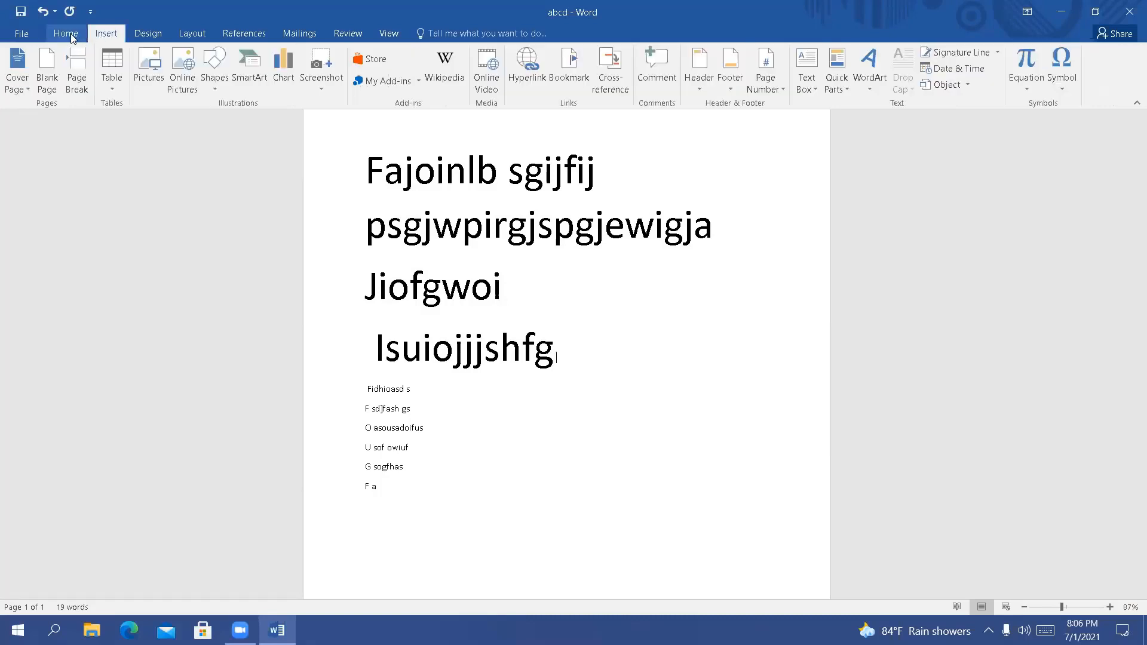
click(68, 35)
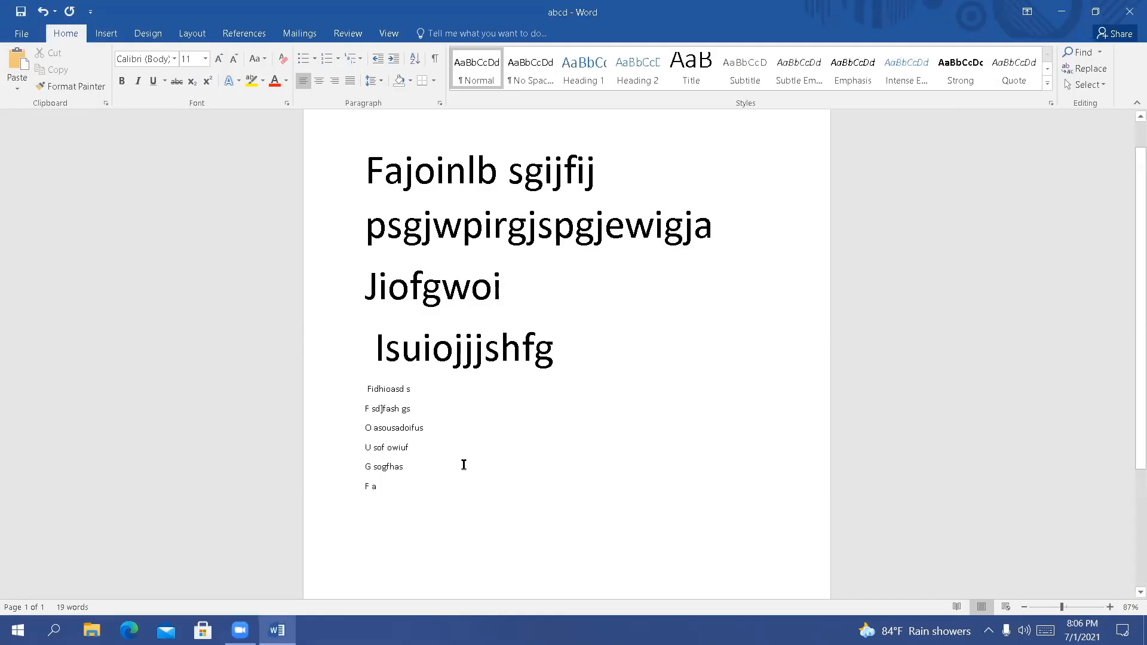
Add the 18-point lines "1.dslkjf na" and "aashfhas" in new paragraphs above the "F a" line
key(Return)
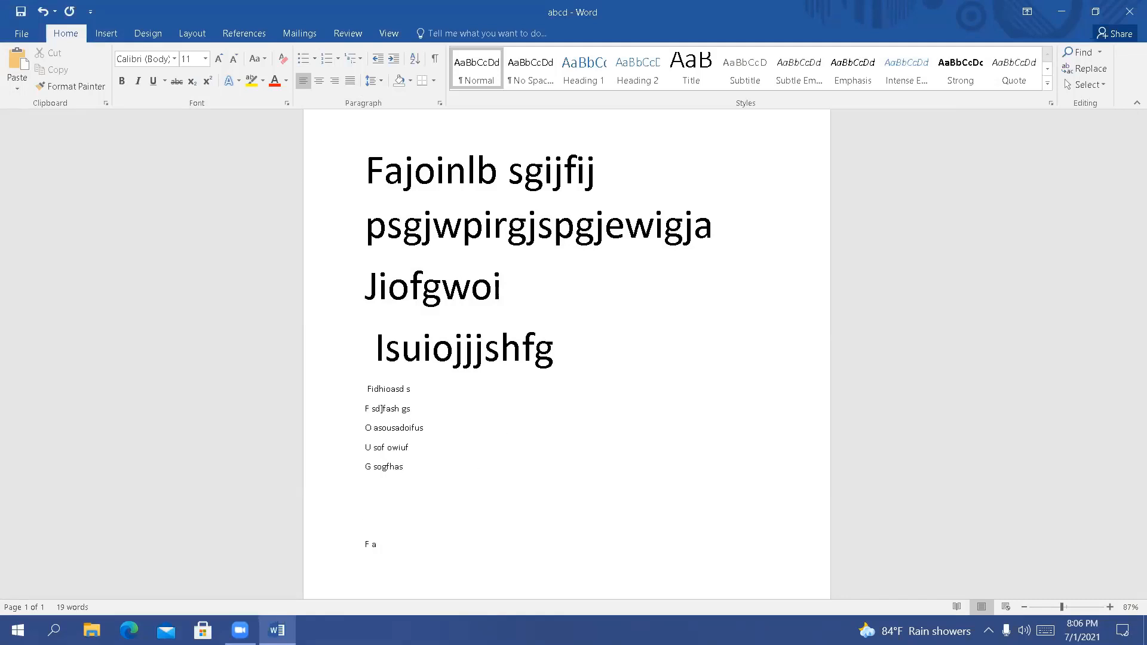
click(205, 58)
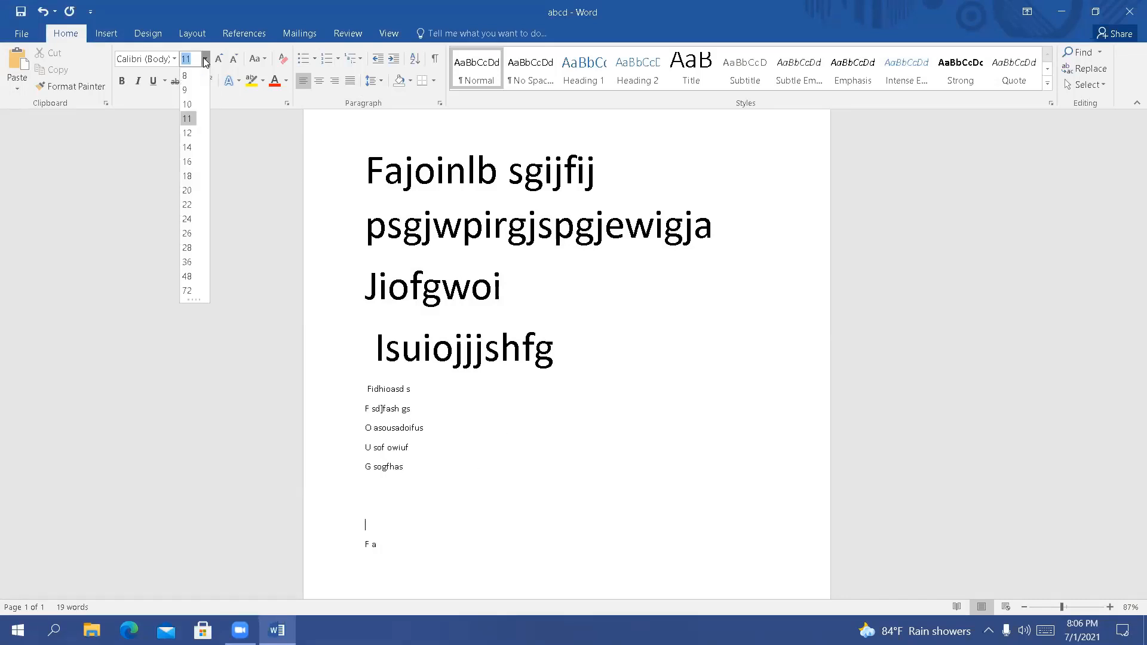
click(187, 175)
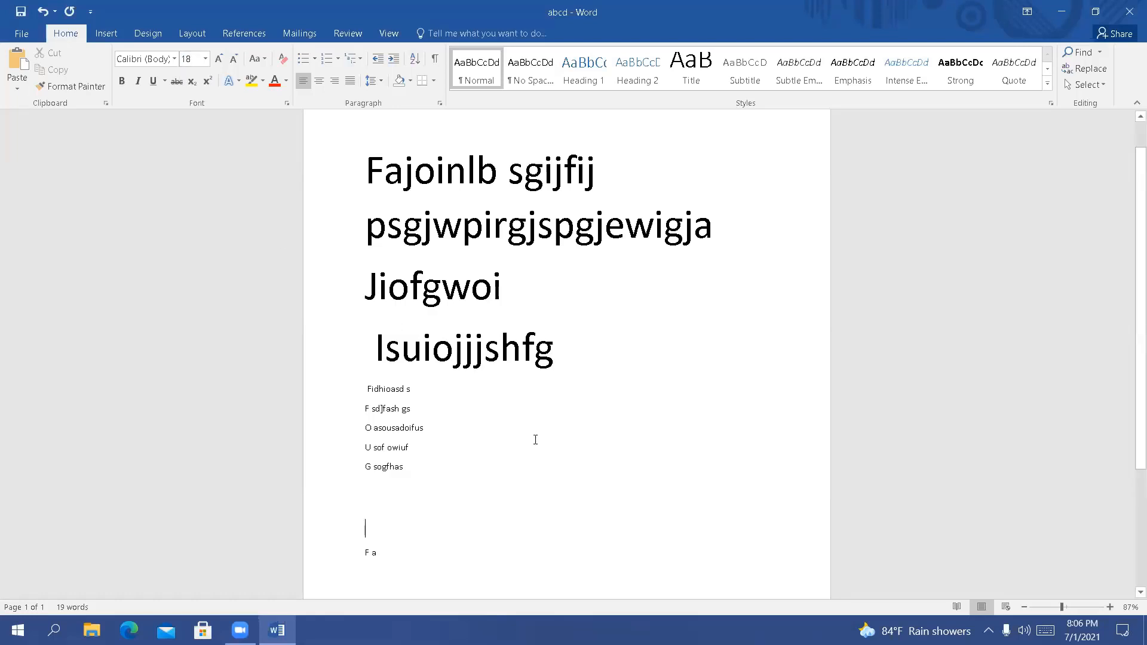
text(1)
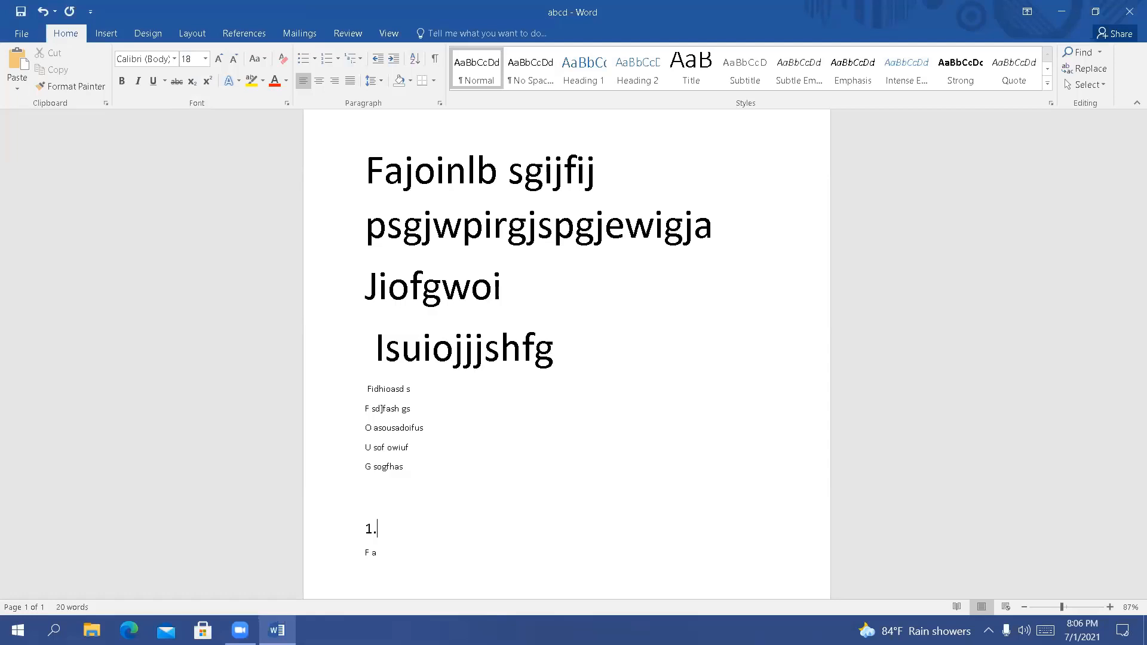
text(.dslkjf na )
text(a)
text(ashfhas)
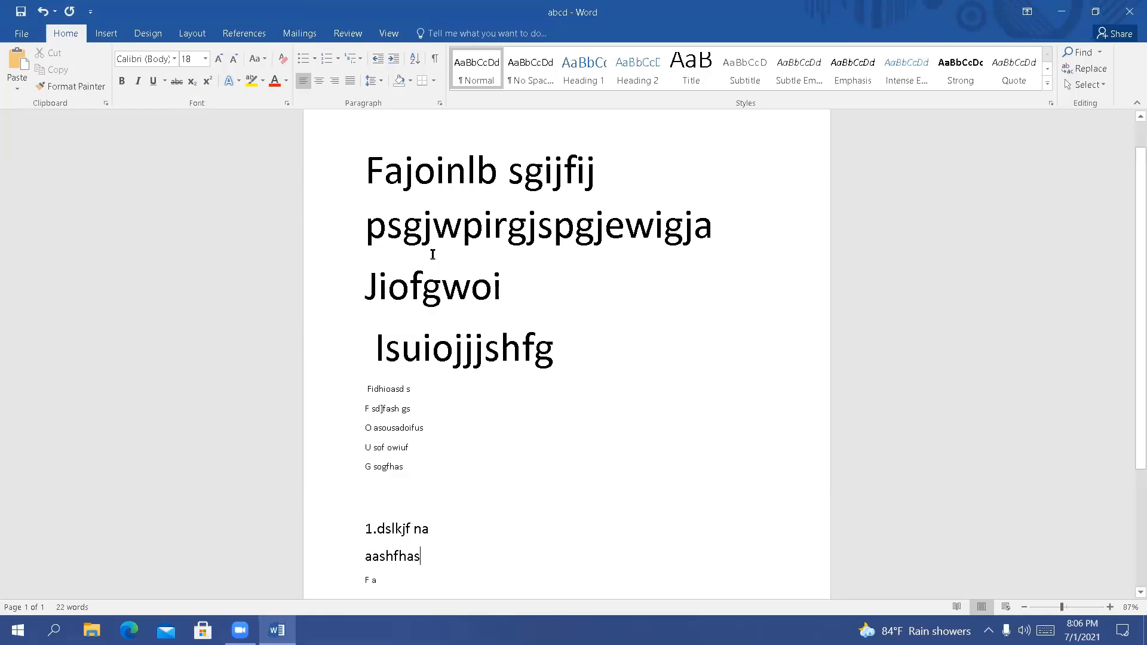
Apply automatic numbering to the "aashfhas" line and continue the list with the items "Sdhfs" and "sf"
click(332, 63)
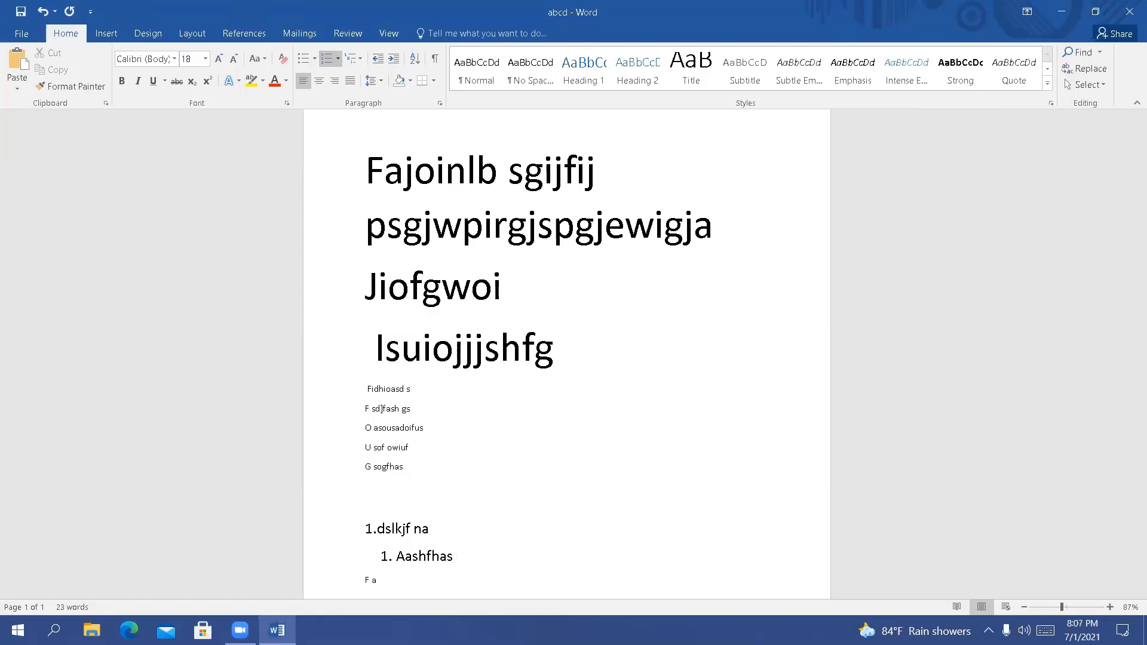
text(sdhfs)
key(Return)
text(sf)
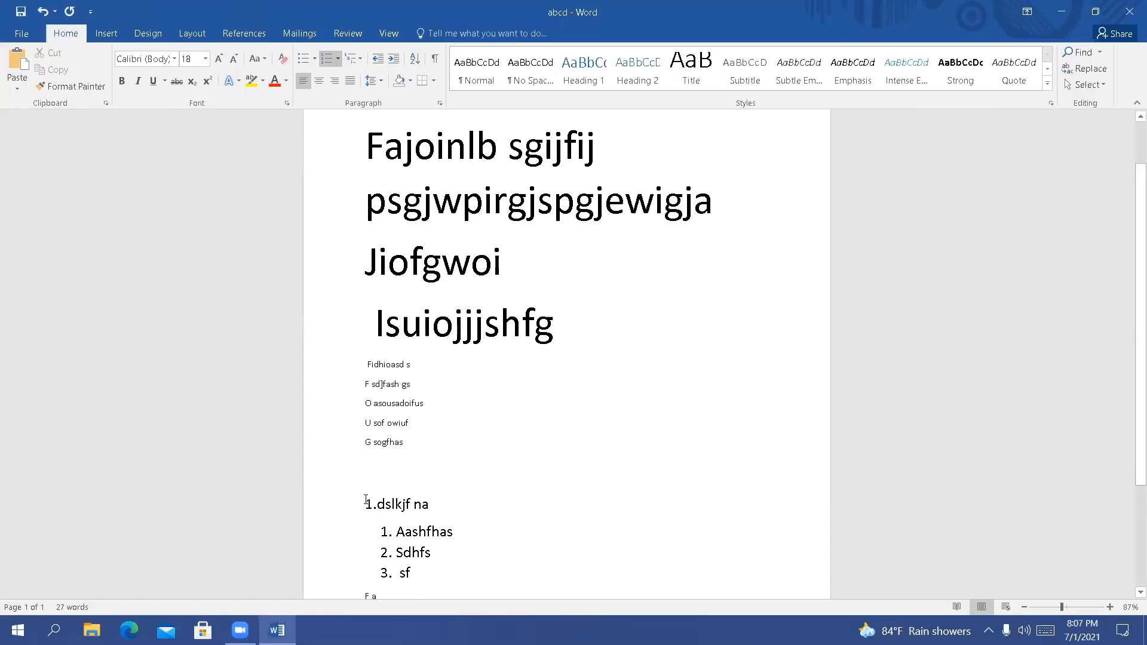
Replace the 18-point sample lines with a numbered list made of the "F a" line and the items "Kjfk" and "dshf"
drag(366, 504, 433, 582)
key(Delete)
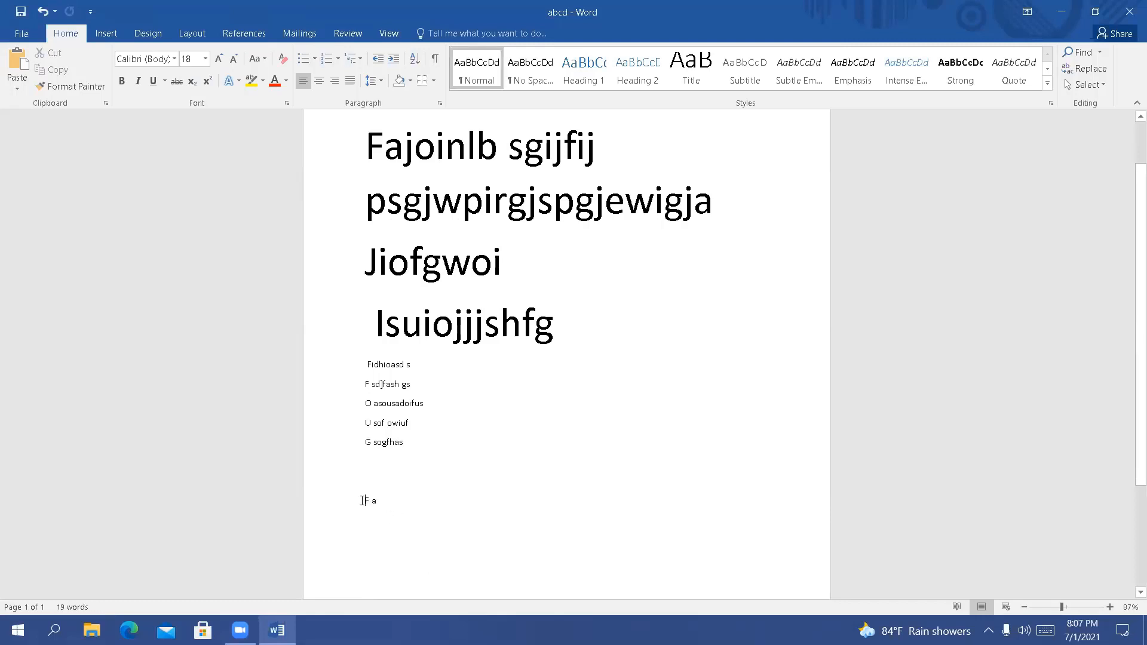
triple_click(362, 500)
click(327, 58)
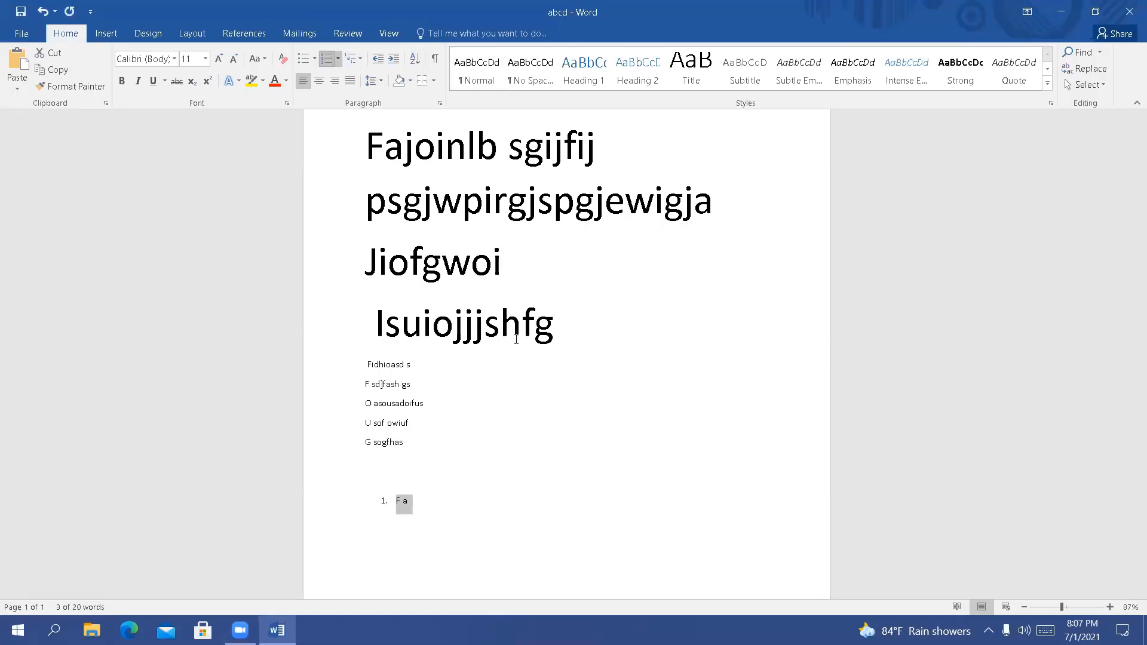
click(491, 499)
key(Return)
text(kjfk)
key(Return)
text(dshf)
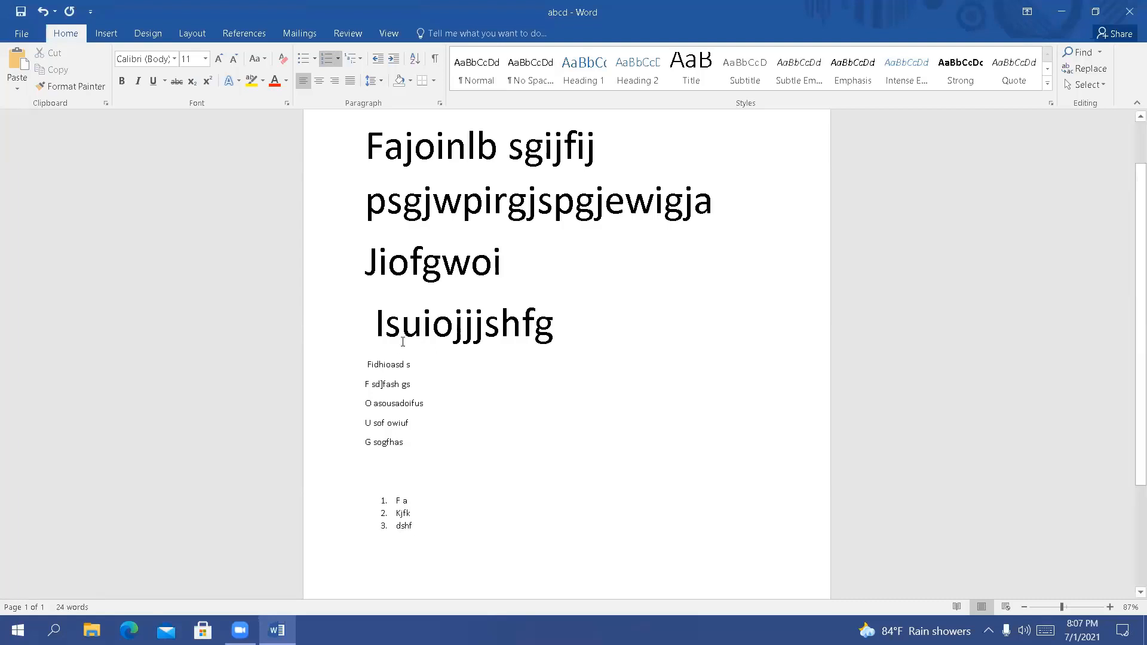
Examine the multilevel list formats and the list level options for the numbered list without applying any
click(356, 61)
mouse_move(430, 257)
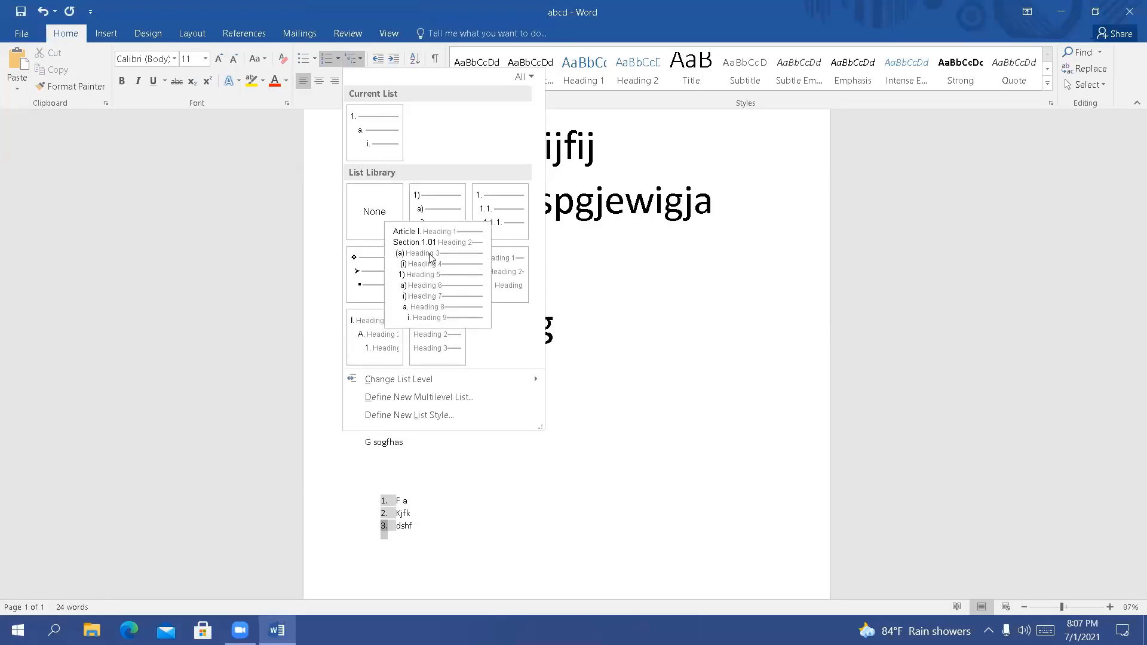
mouse_move(430, 232)
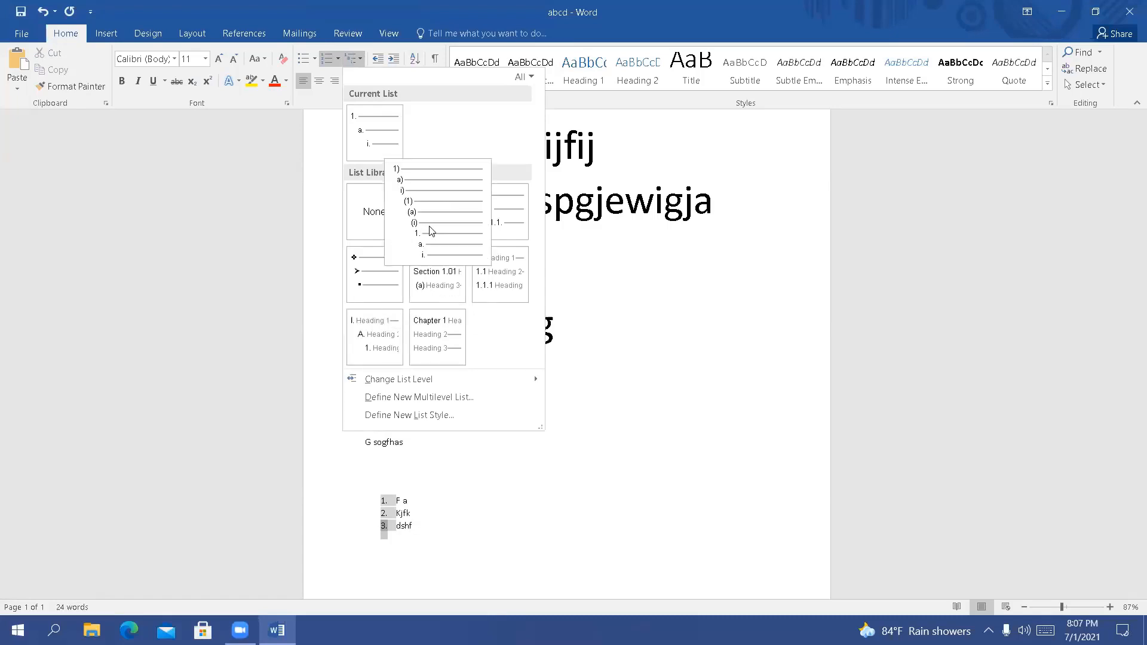
mouse_move(488, 233)
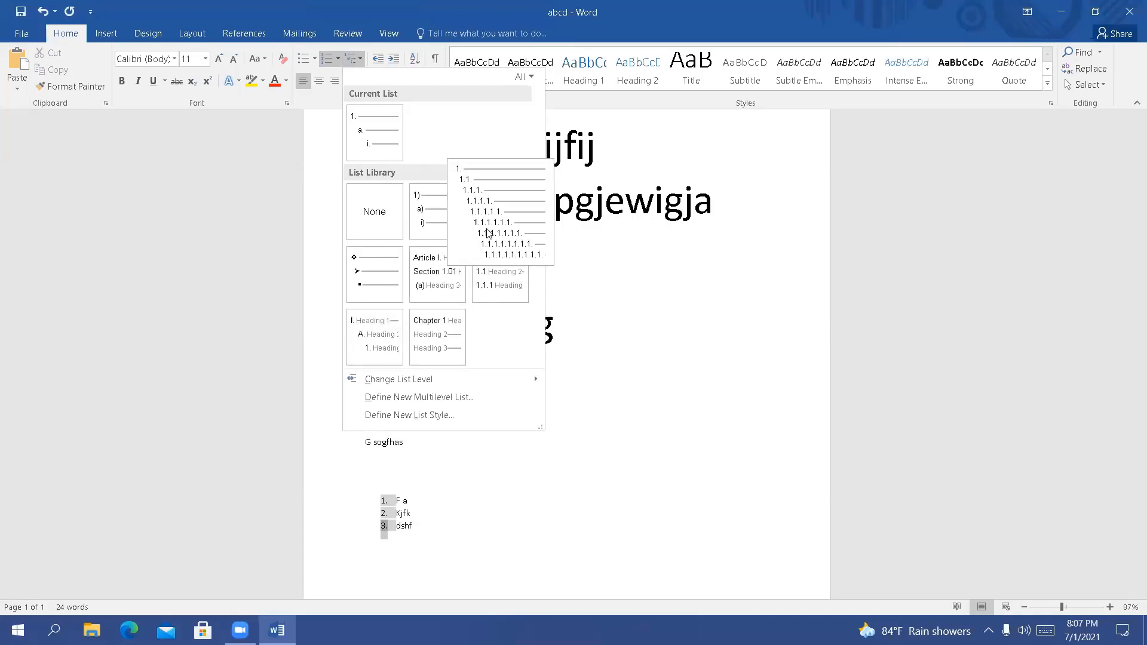
mouse_move(387, 274)
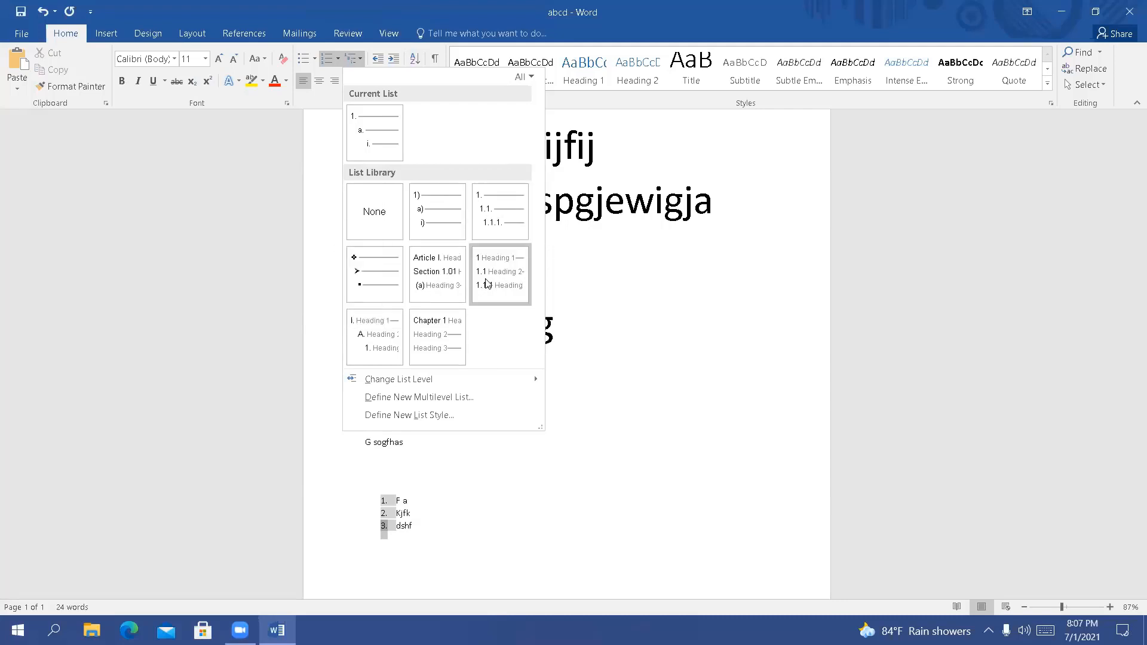
mouse_move(491, 284)
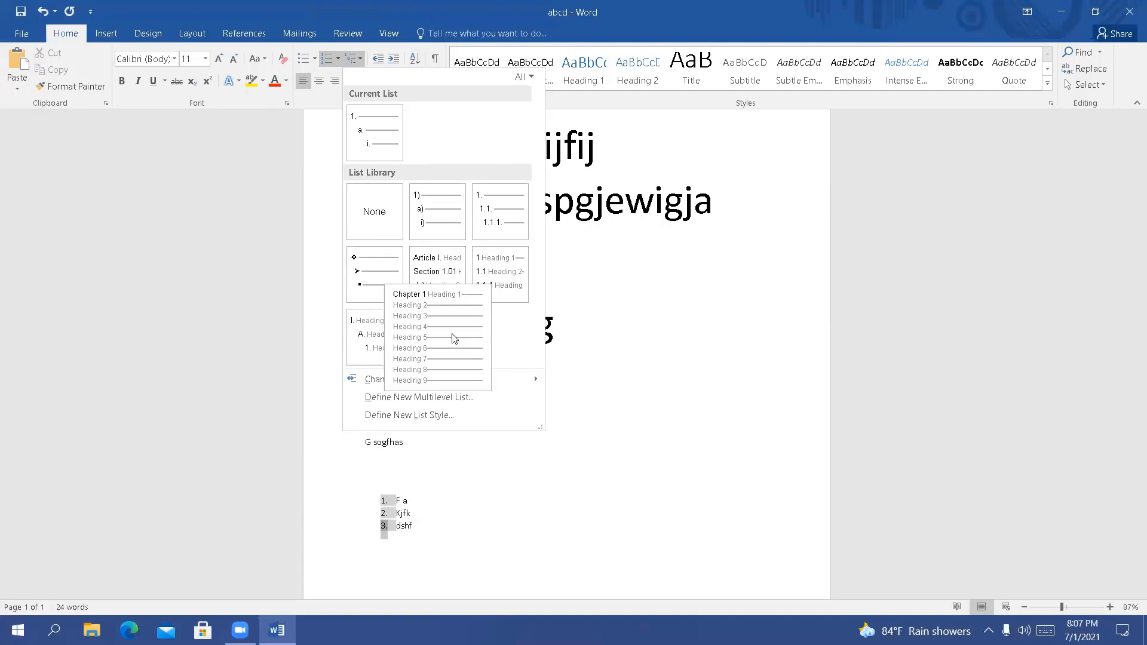
mouse_move(371, 333)
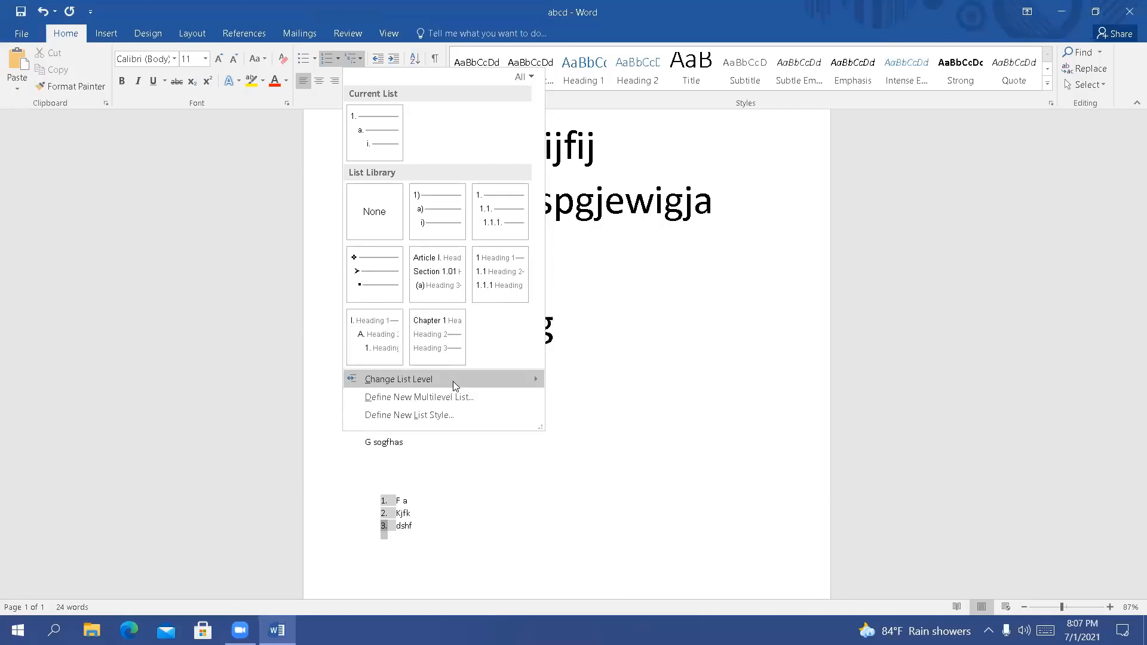
mouse_move(459, 381)
click(731, 296)
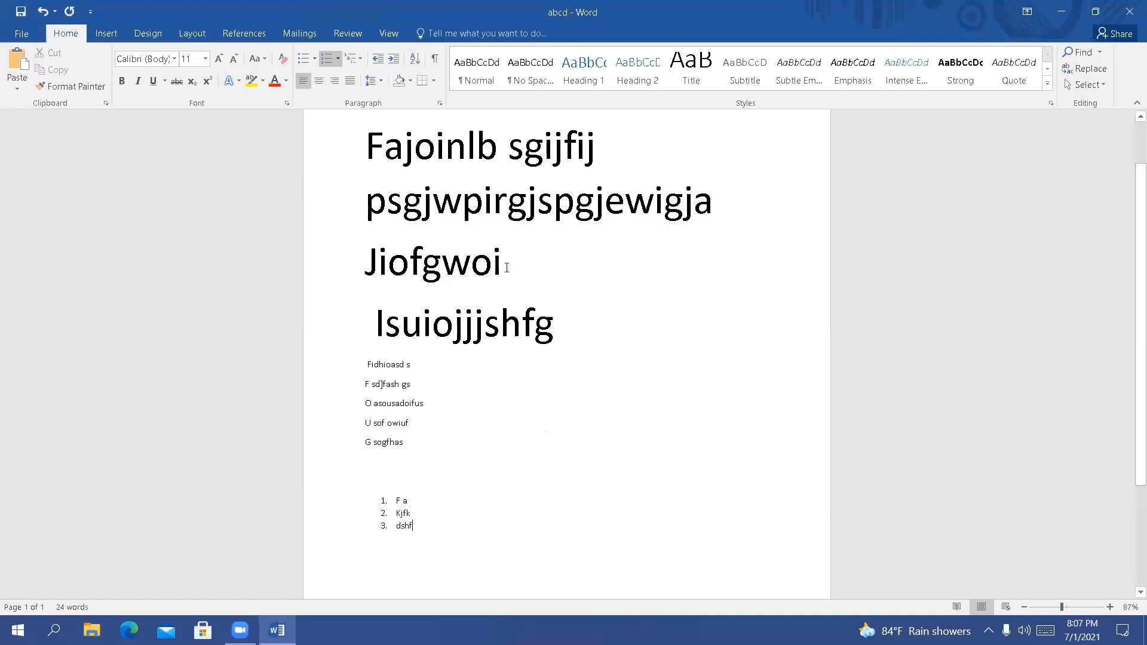
click(473, 396)
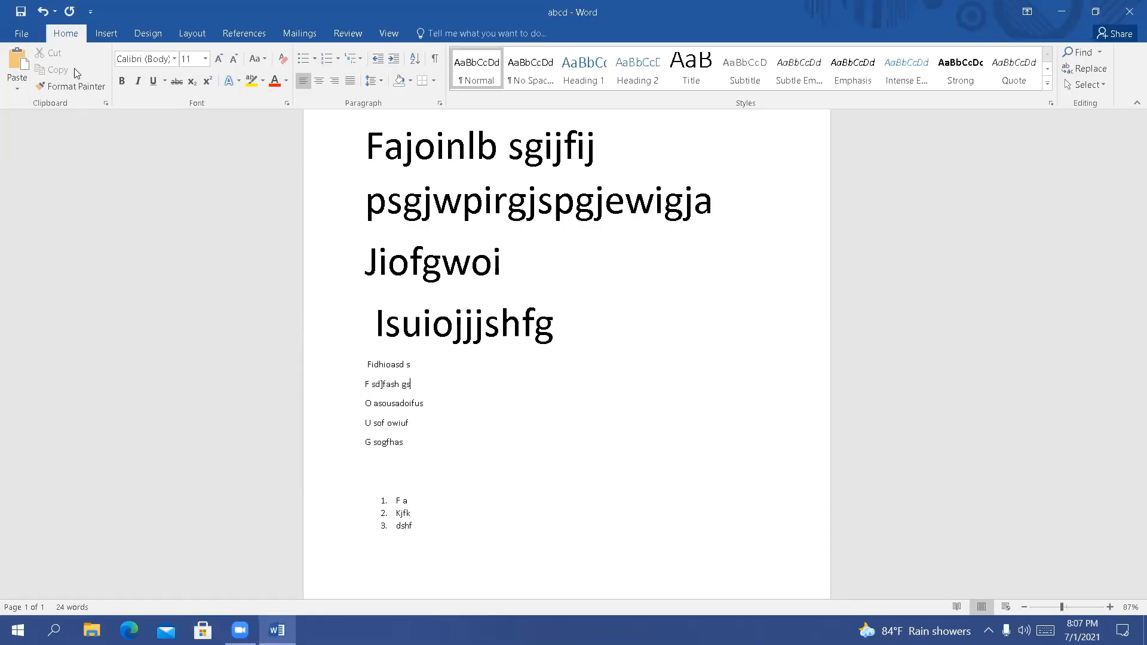
Try to open "ME_19 syllabus" from the recent documents and return to the current document
click(22, 33)
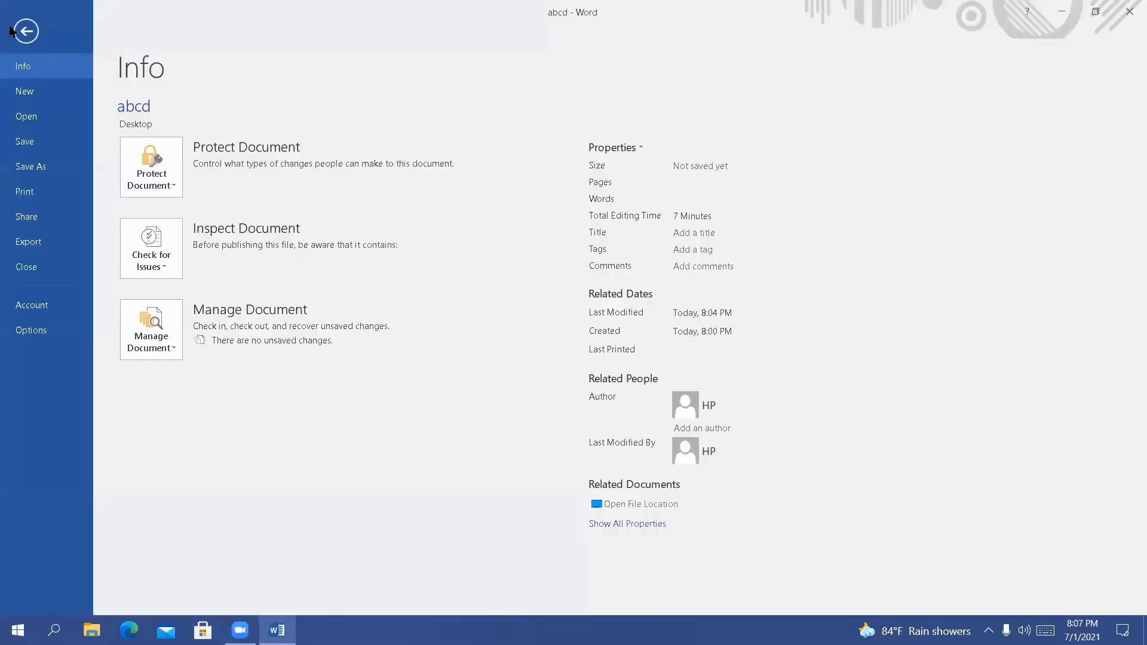
click(37, 109)
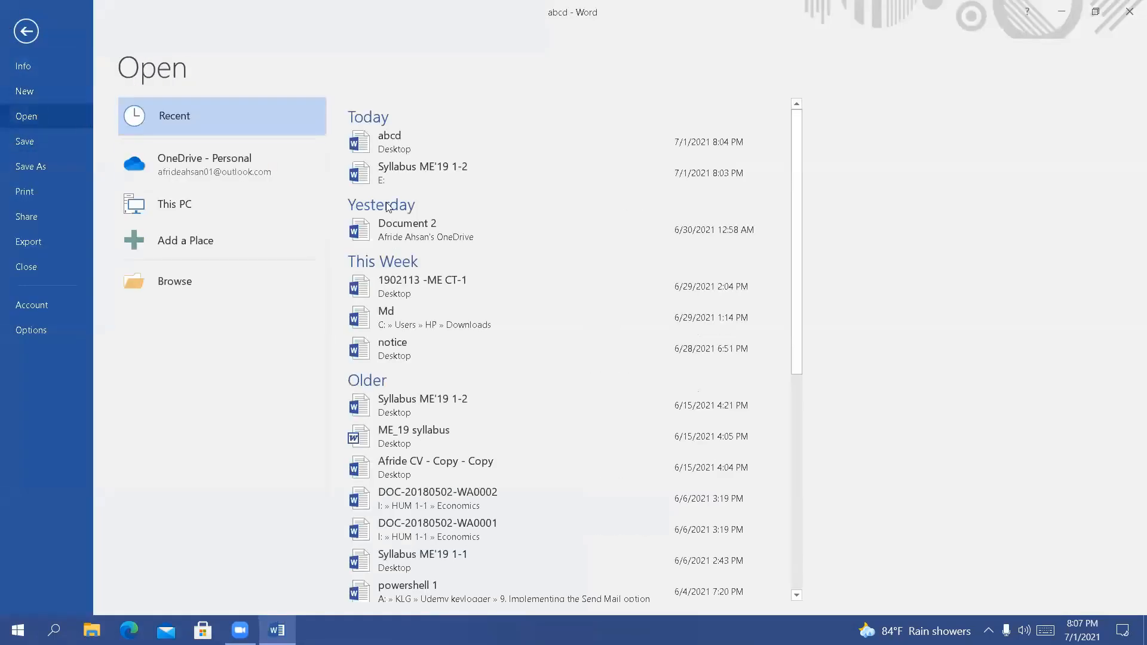
scroll(451, 476, down, 3)
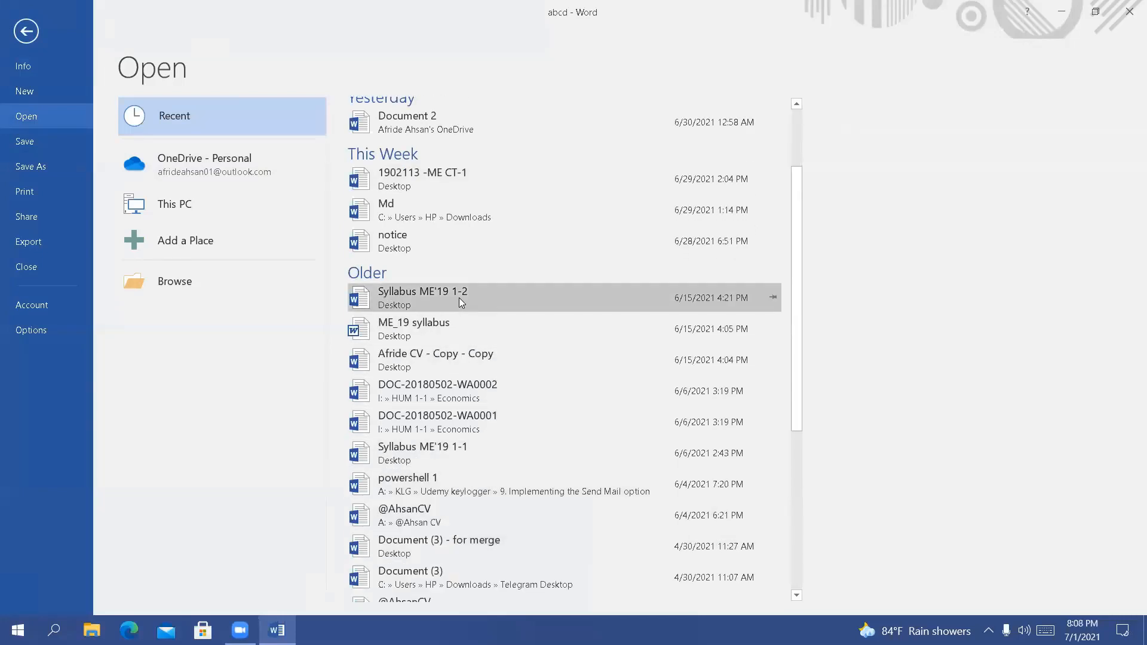
click(456, 322)
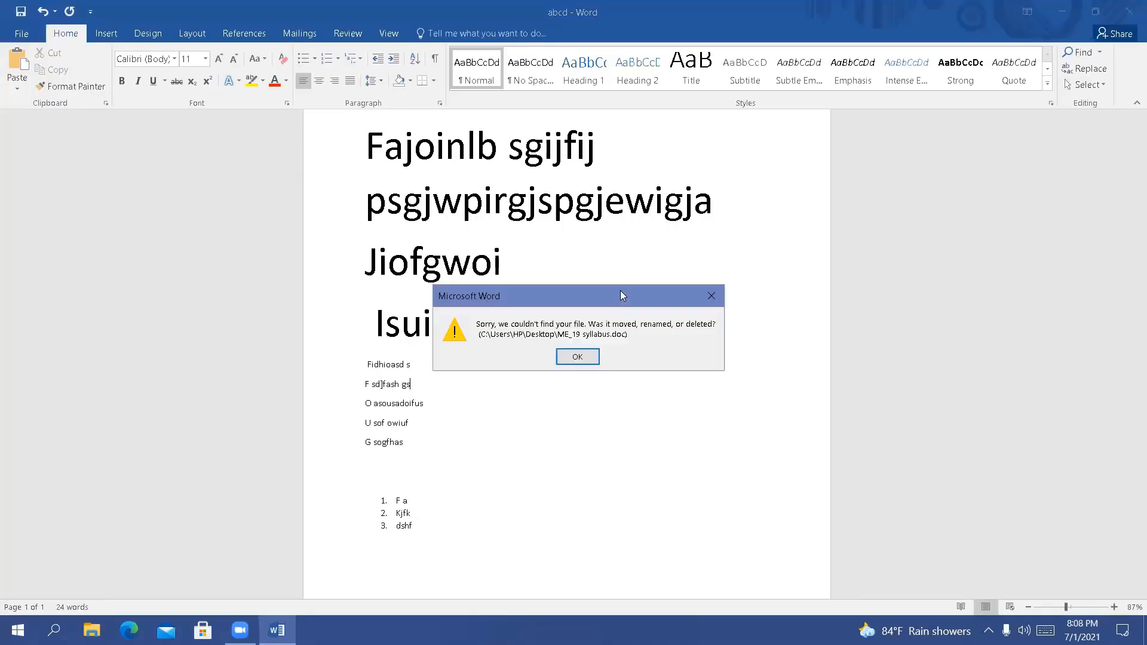
click(712, 297)
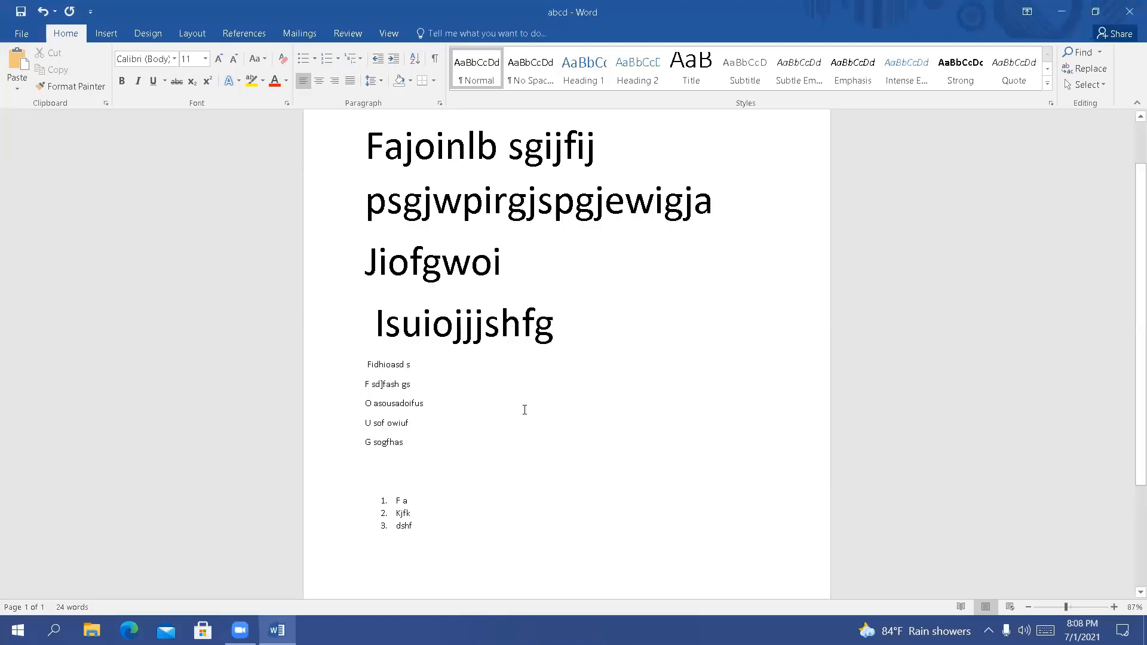
Clear the whole document and enter a two-line filler paragraph beginning "Hdsgkjhs sljhflhsfljgh" and ending "pwpg]w hg"
key(ctrl+a)
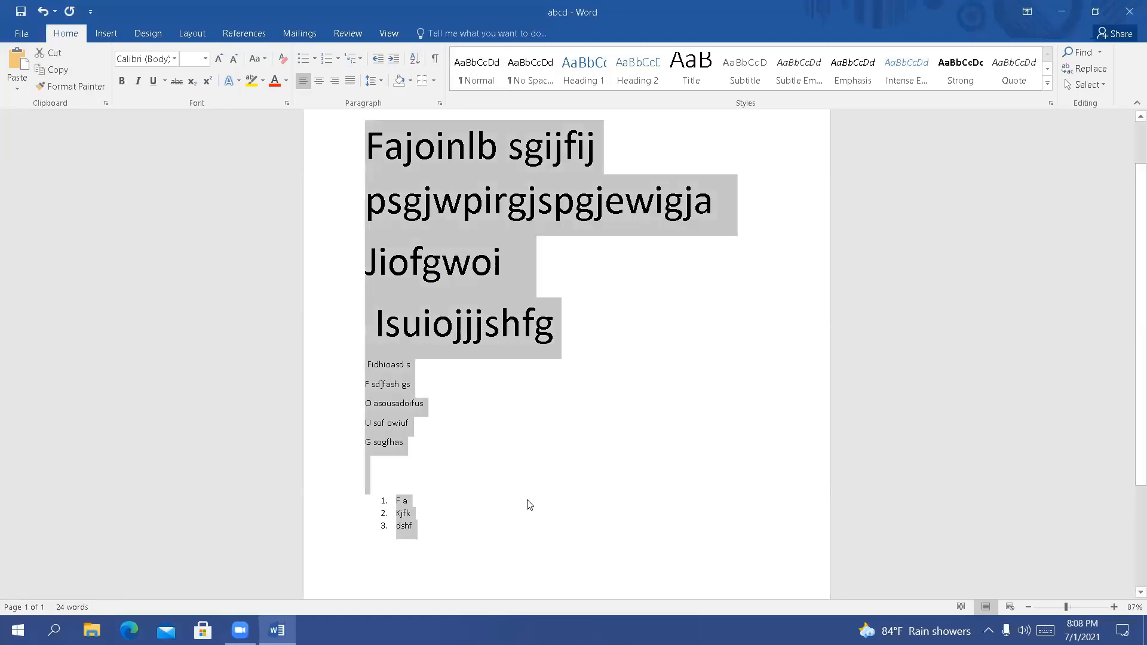
key(Delete)
text(Hdsgkjhs sljhflhsfljgh ls)
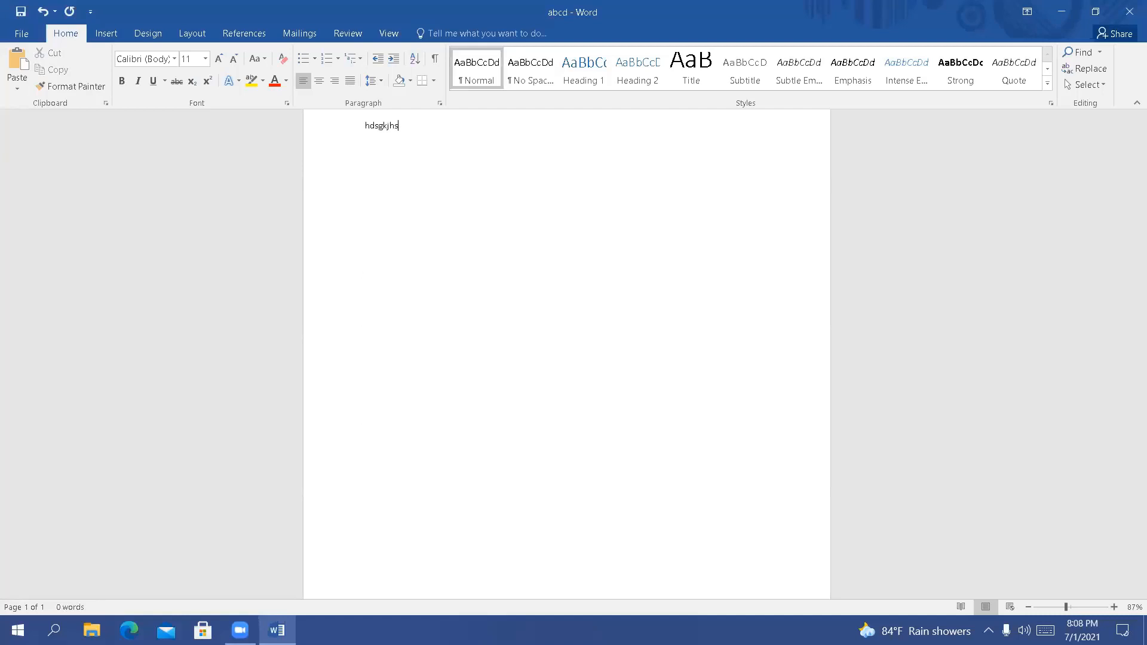
text(j flaskio shl hhwogh)
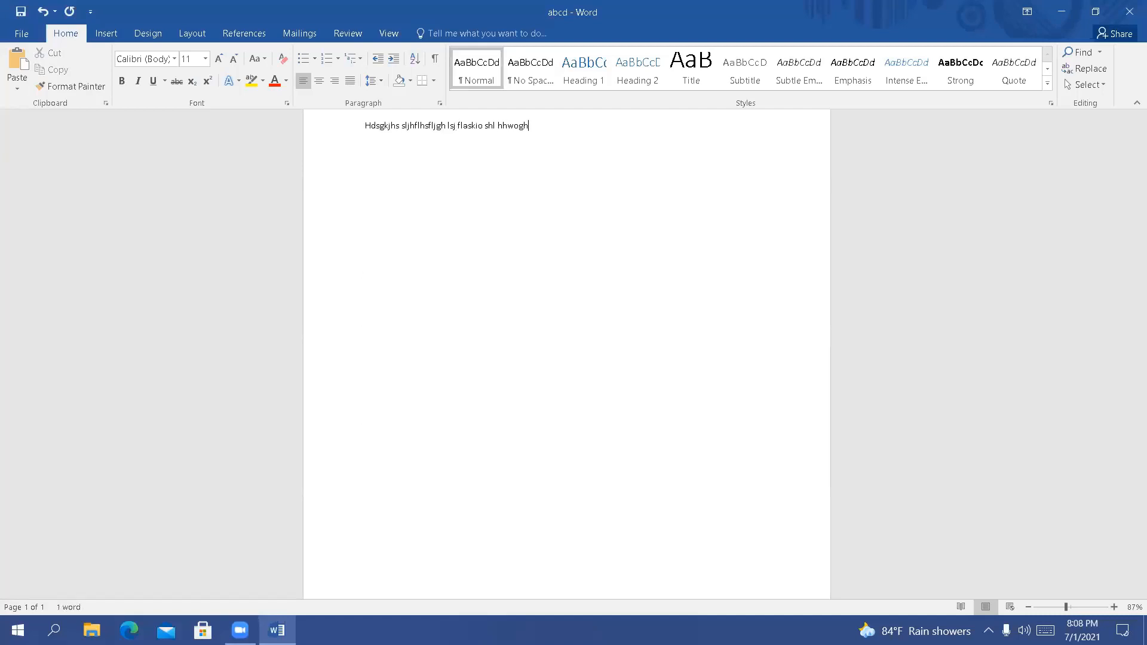
text(aspoigjh slguhwiolhaslih aljshaslyrtpqiut09towjg gsoi)
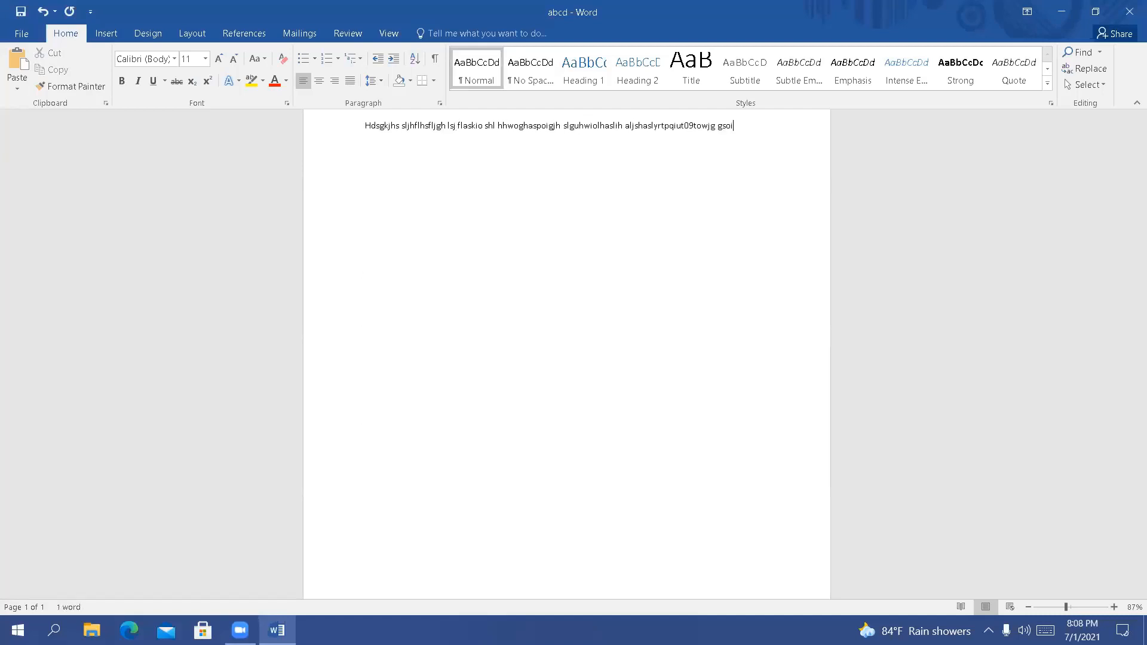
text(twi pwiht iwo hwoagh piweh piwrut pwpg]w hg)
Add the short filler lines "Wsg aowshgaw hw", "F s", "Gas'gh", "S", "Psg s]ghspghpsa", "As s" and "Ghs" below the paragraph
key(Return)
text(Wsg aowshgaw hw)
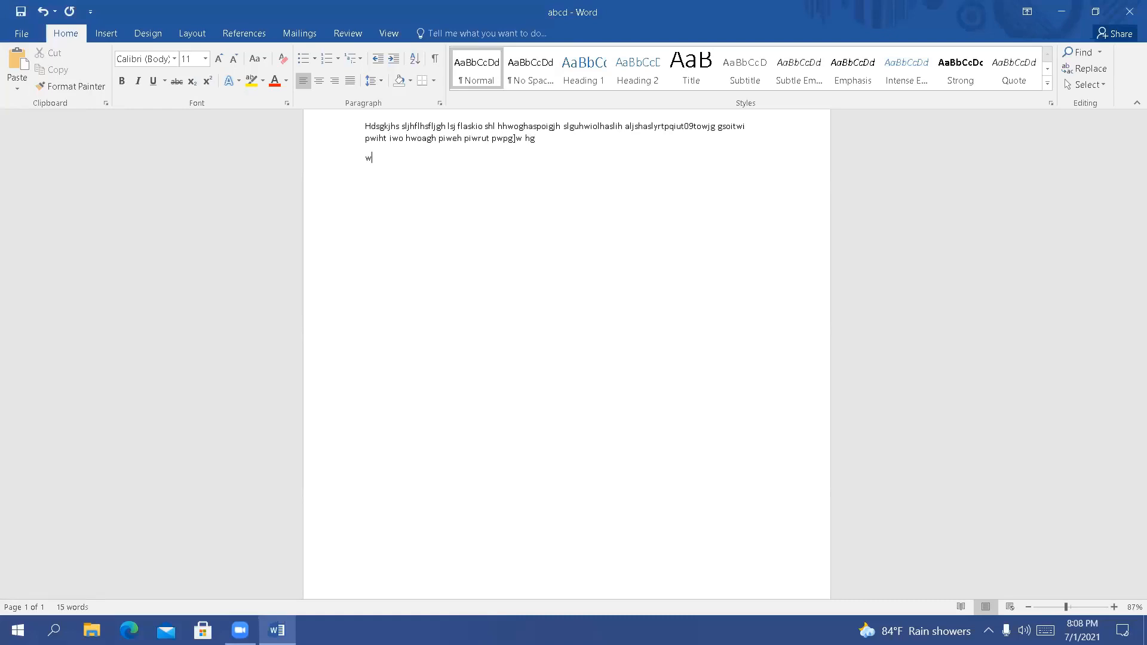
key(Return)
text(f s  Gas'gh)
key(Return)
text(S)
key(Return)
text(Psg s]ghspghpsa)
key(Return)
text(As s)
key(Return)
text(Ghs)
Add the lines "Sgashpigwrswoirtuspihgpwiu", "H gwhsifguwpifj" and "Sjfpi ipj pisdjdgpwsgu rwpoifoj spogtu", separated by blank lines
key(Return)
key(Return)
text(sgashpi)
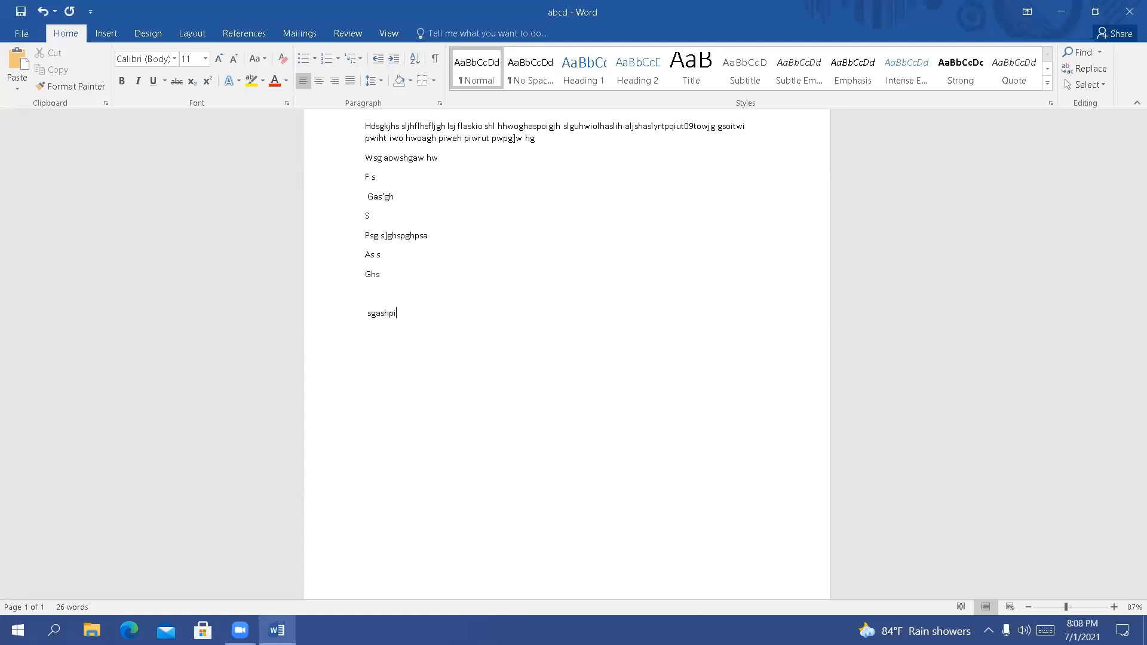
text(gwrswoirtuspihgpwiu)
key(Return)
key(Return)
key(Return)
text(H gwhsifguwpifj)
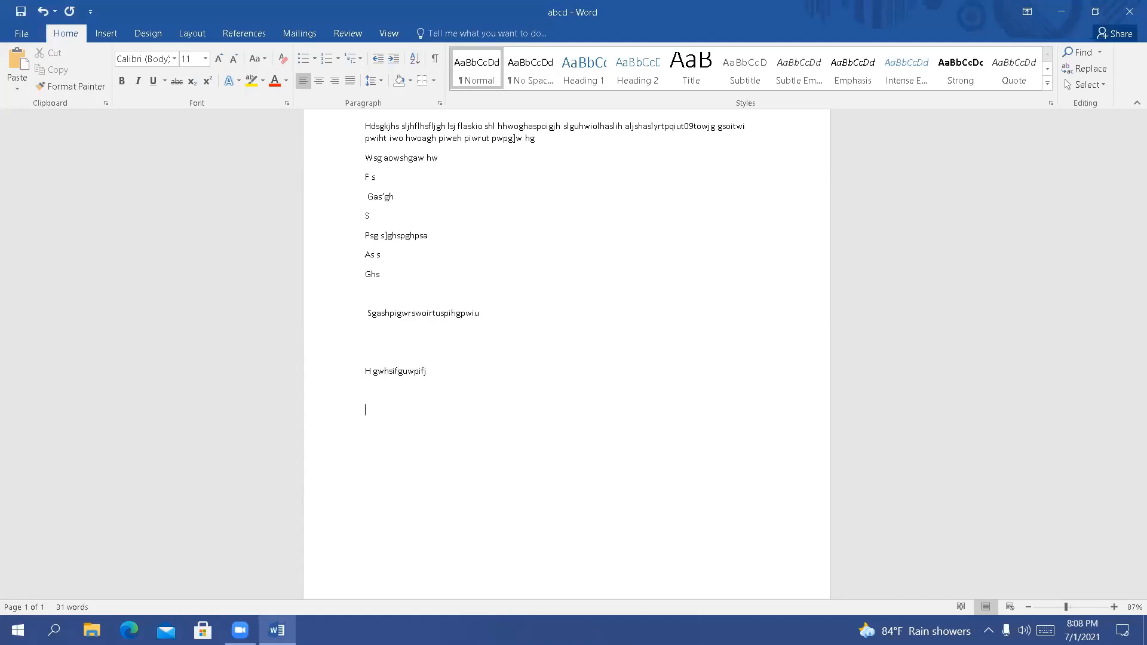
text(sjfpi ipj pisdjdgpwsgu rwpoifoj spogtu)
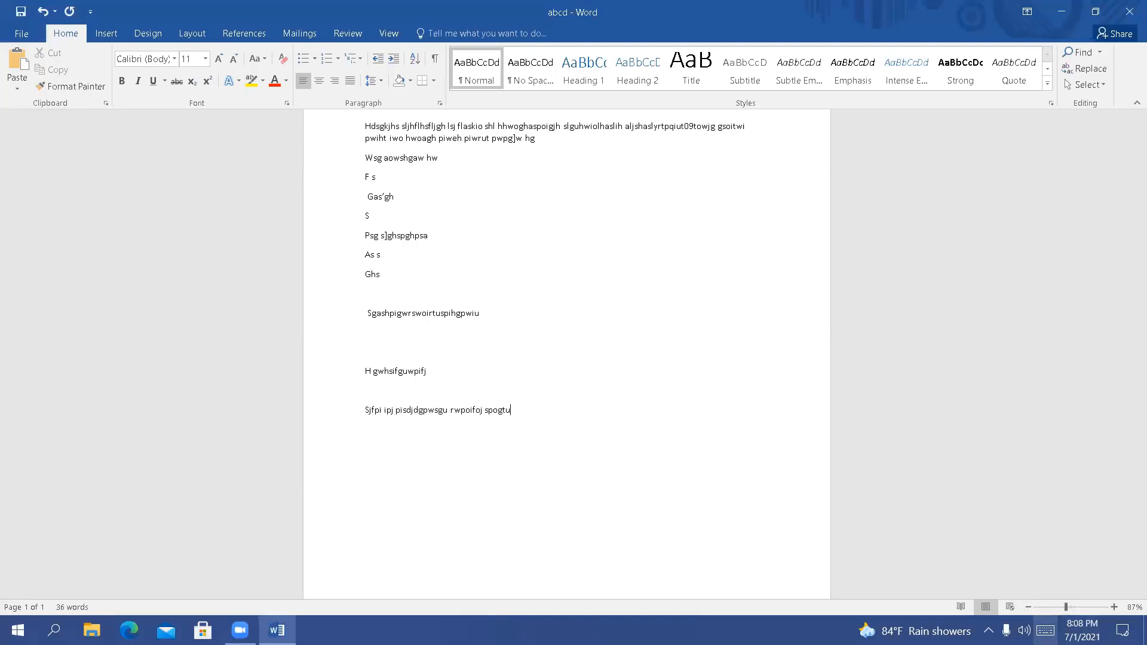
Show the touch keyboard and use it to insert a tab after "spogtu" at the end of the last line
click(1045, 631)
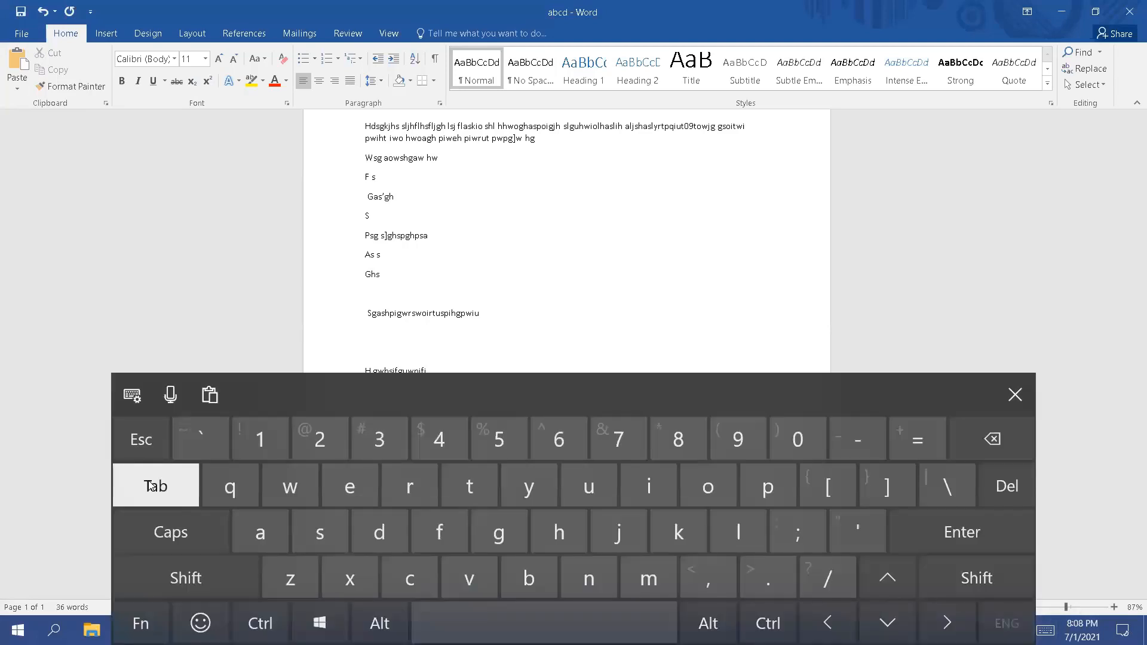
scroll(526, 209, down, 5)
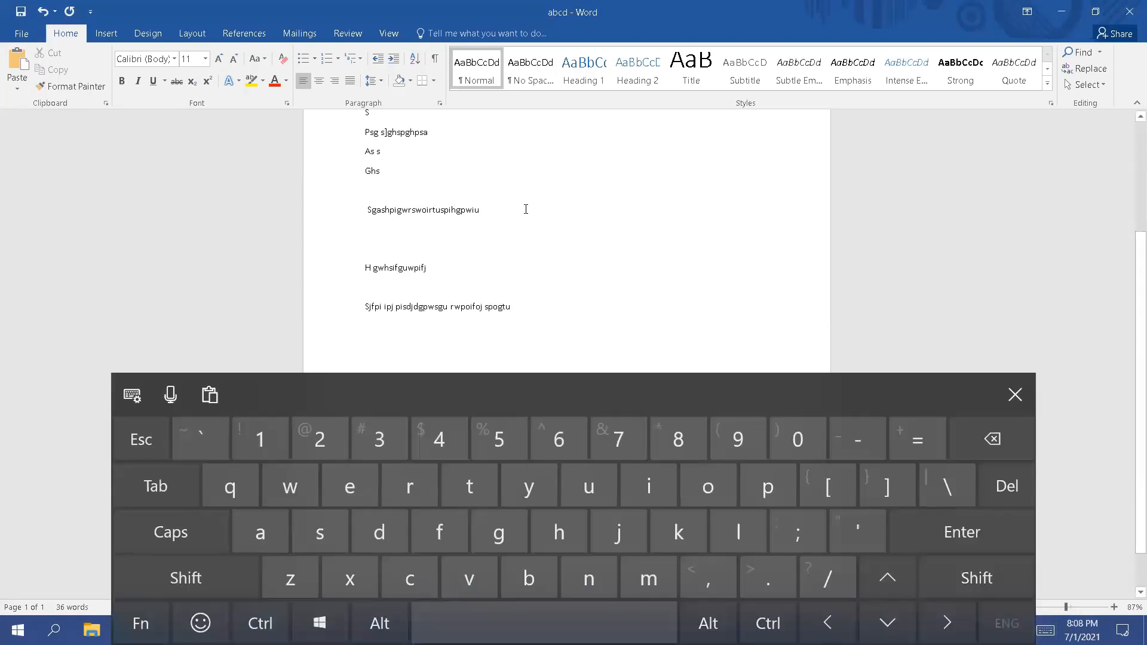
click(161, 498)
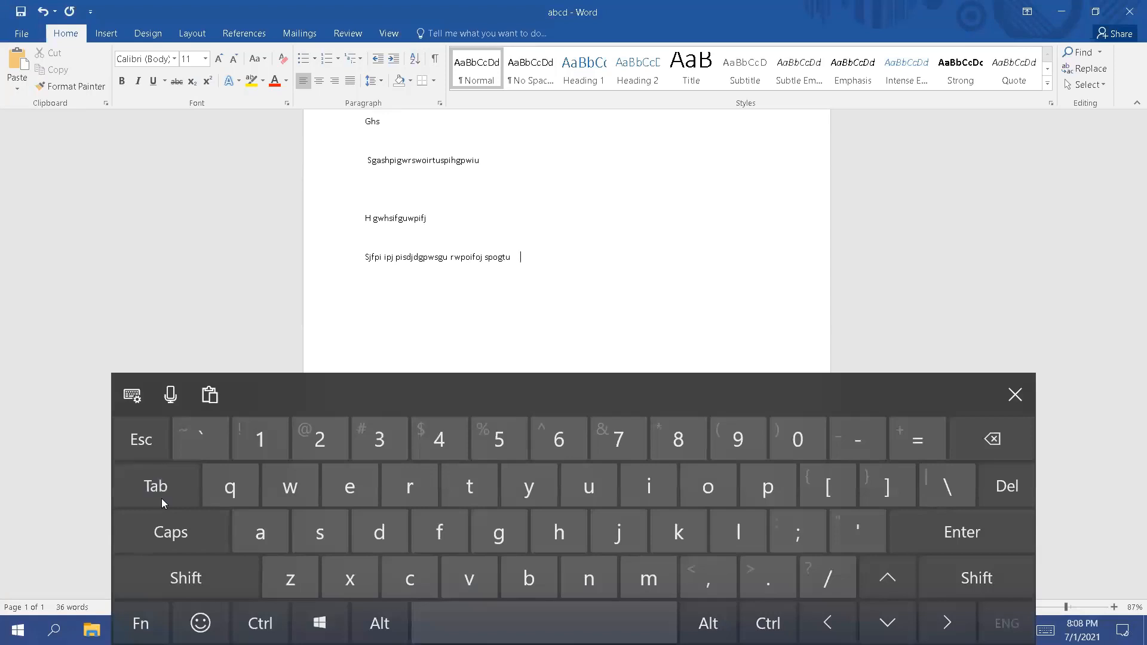
key(Tab)
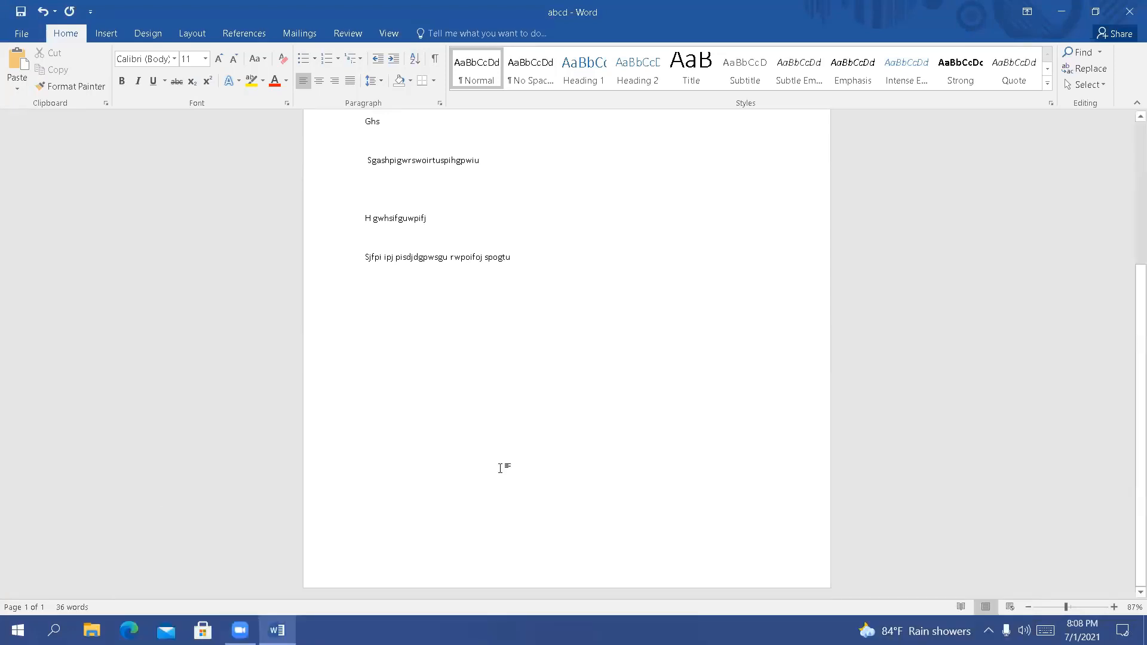
Use the touch keyboard to add empty paragraphs and line breaks below the last line of text
click(1045, 631)
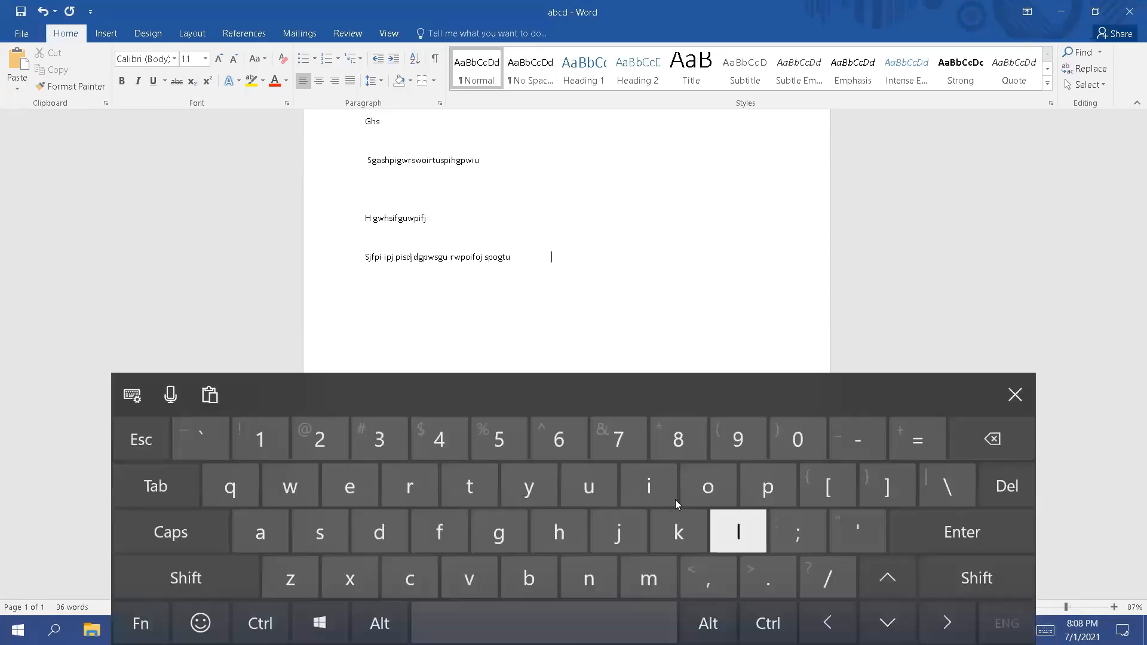
click(978, 542)
click(979, 542)
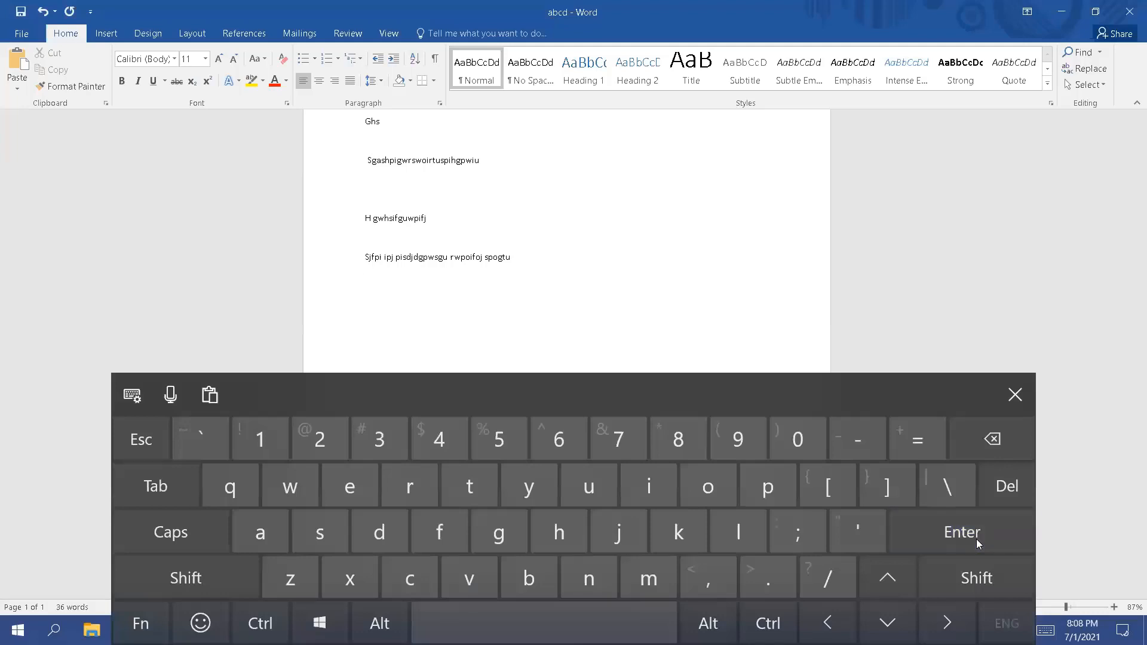
click(978, 543)
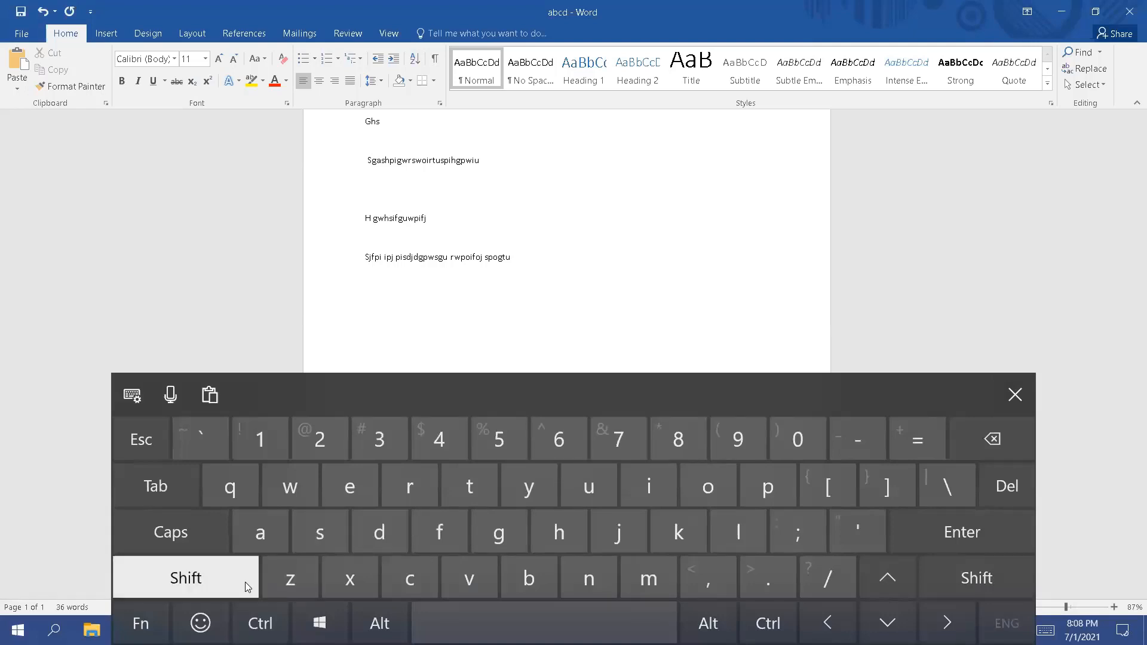
click(996, 576)
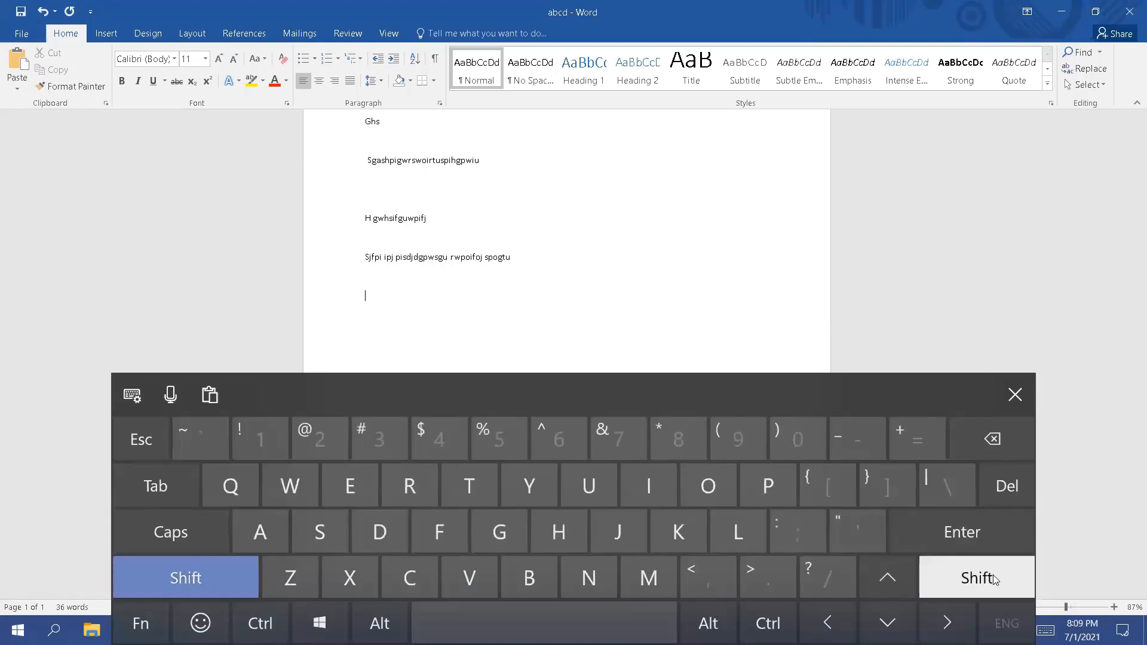
click(975, 535)
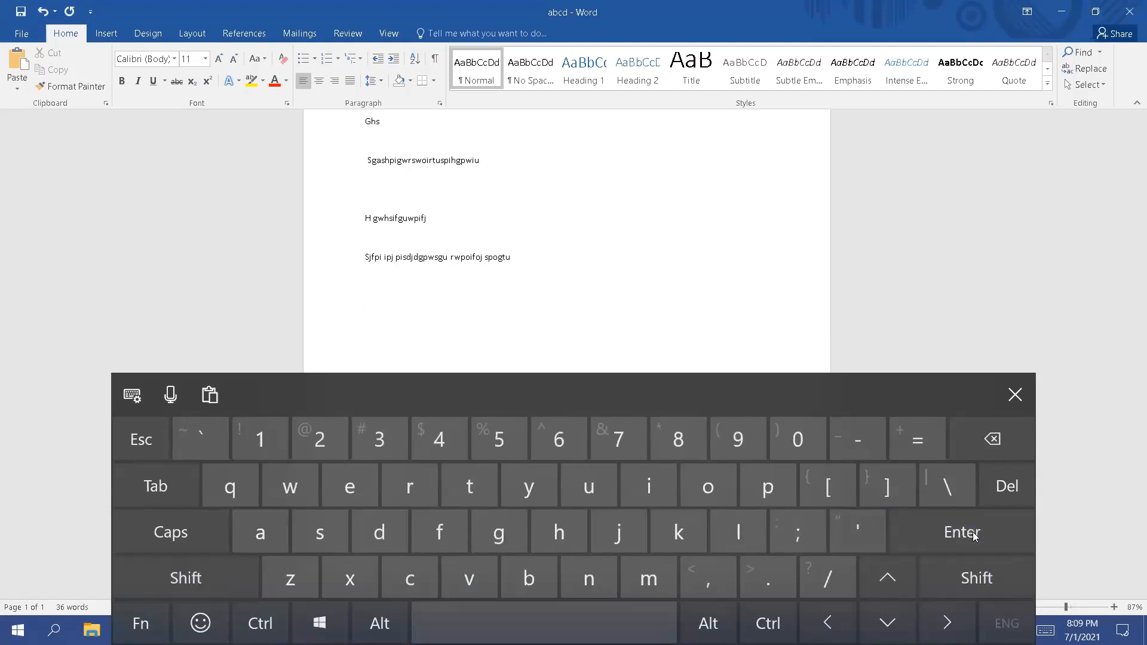
click(979, 565)
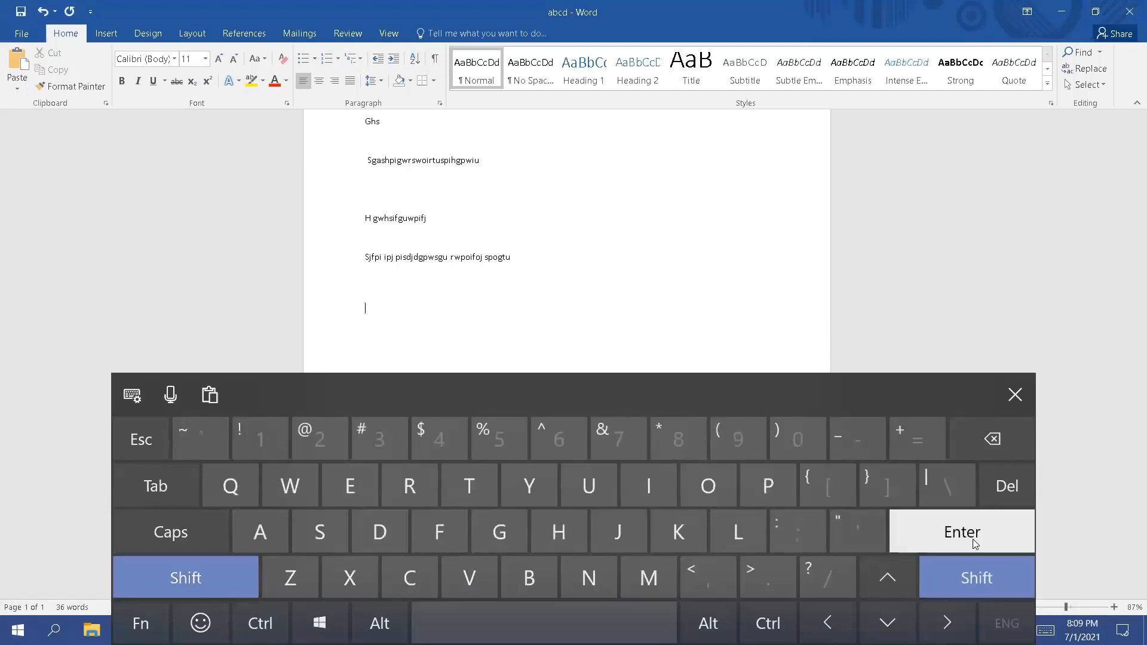
click(975, 541)
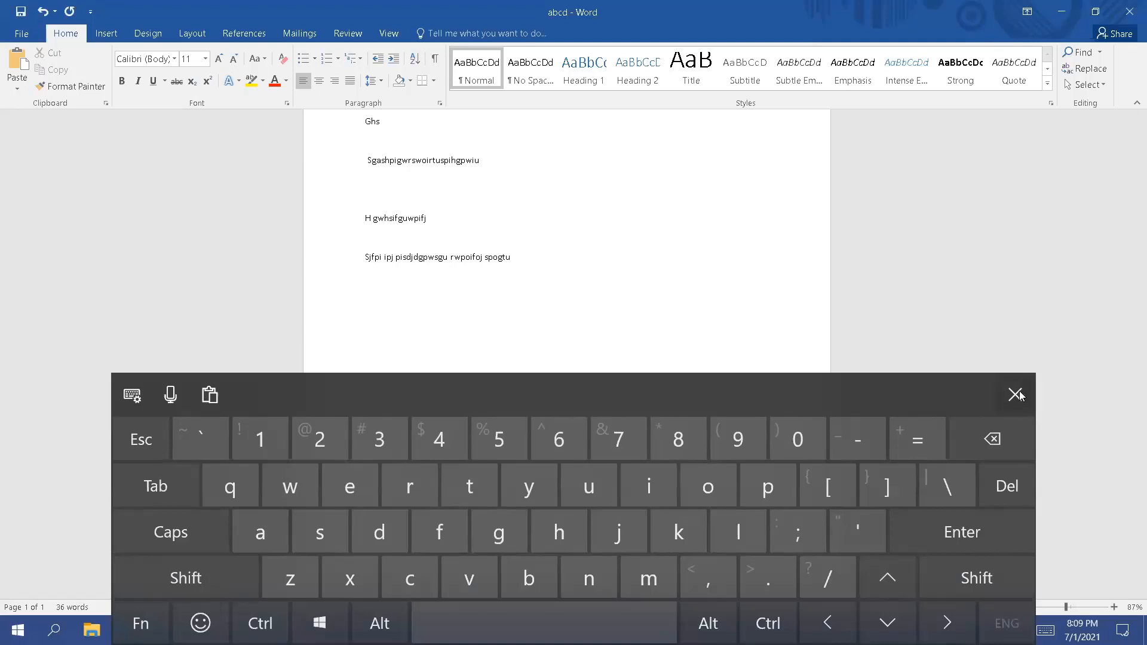
With the touch keyboard, erase back to "rwpoif" in the last line, add "=====+", and close the keyboard
click(980, 452)
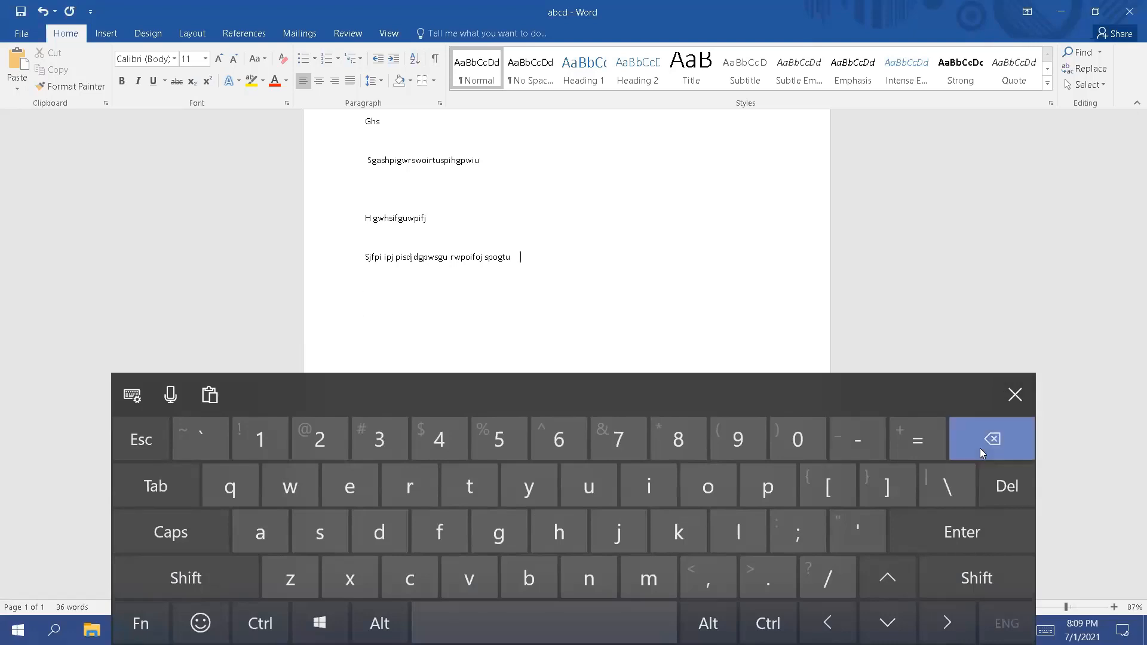
click(980, 452)
click(980, 452)
click(923, 441)
click(923, 441)
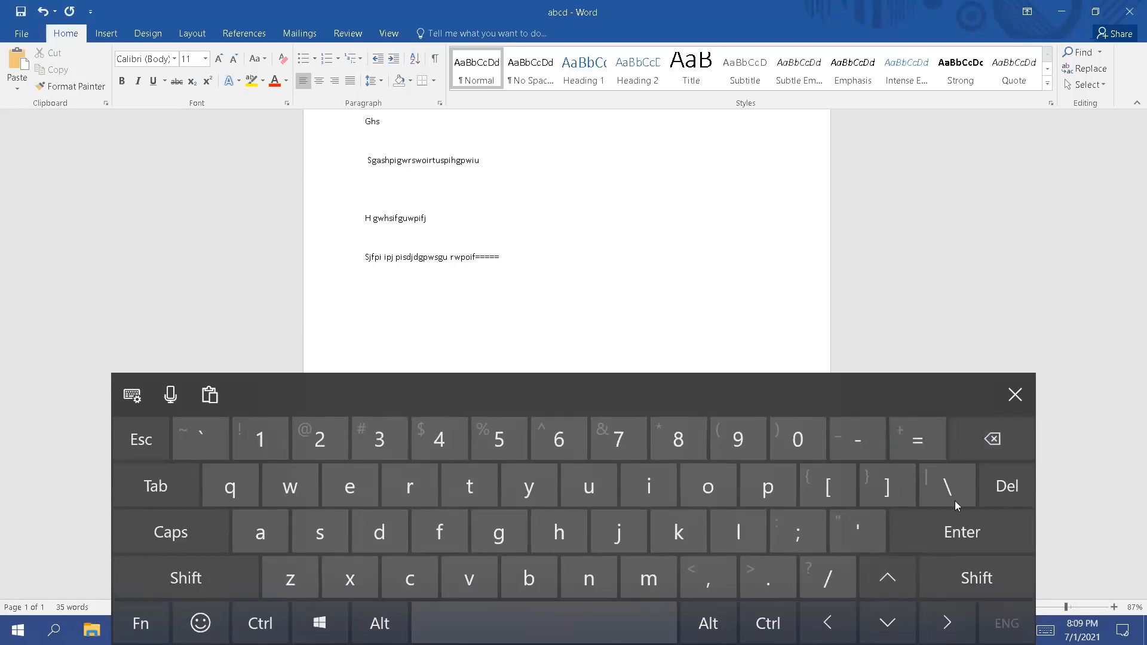
click(955, 578)
click(927, 434)
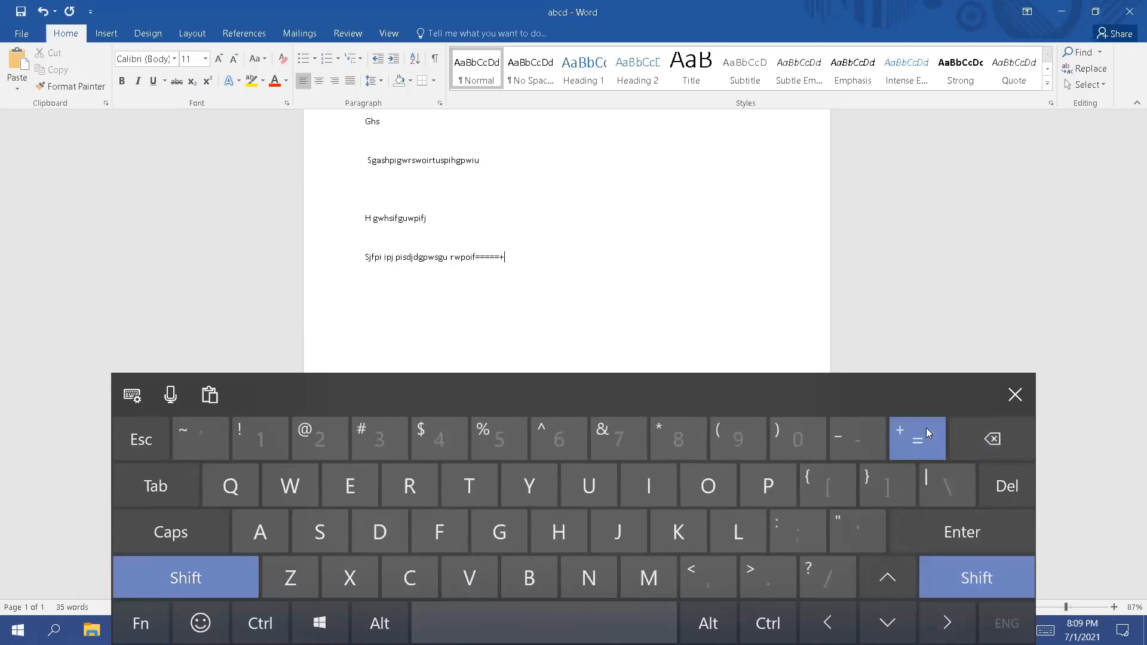
click(1014, 394)
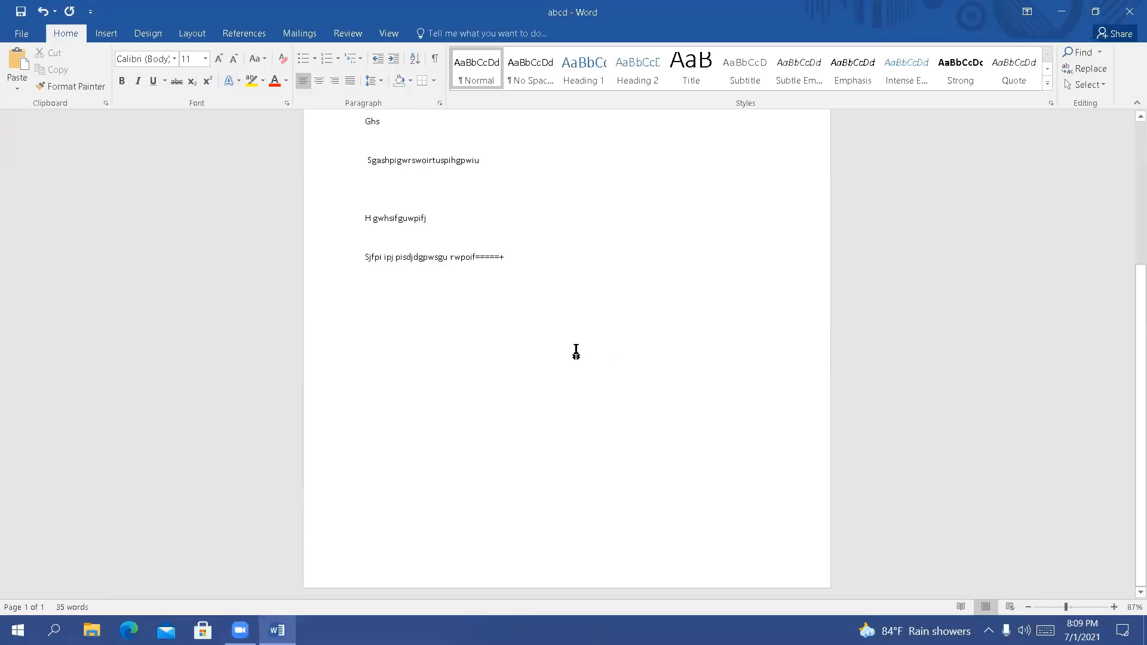
Delete the end of the last line back to "Sjfpi ipj pisdjdgpwsg"
key(BackSpace)
key(BackSpace)
key(BackSpace)
key(BackSpace)
key(BackSpace)
key(BackSpace)
key(BackSpace)
key(BackSpace)
key(BackSpace)
key(BackSpace)
key(BackSpace)
key(BackSpace)
key(BackSpace)
scroll(591, 261, up, 5)
scroll(482, 265, down, 2)
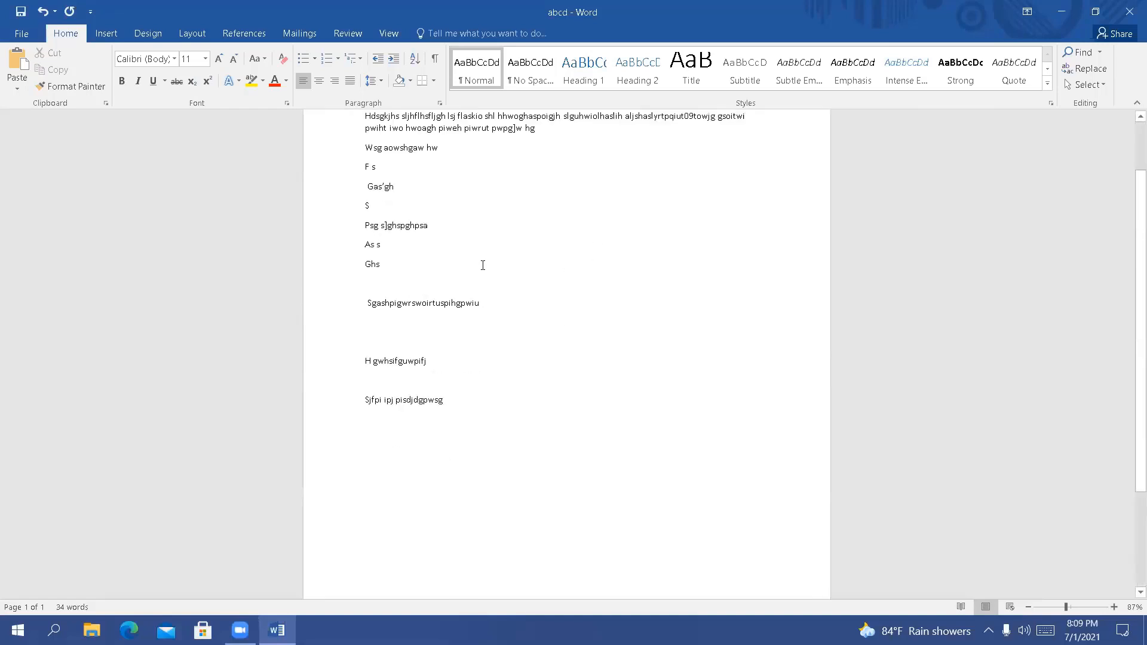
Right-align the last line, followed by all the text in the document
scroll(466, 251, up, 2)
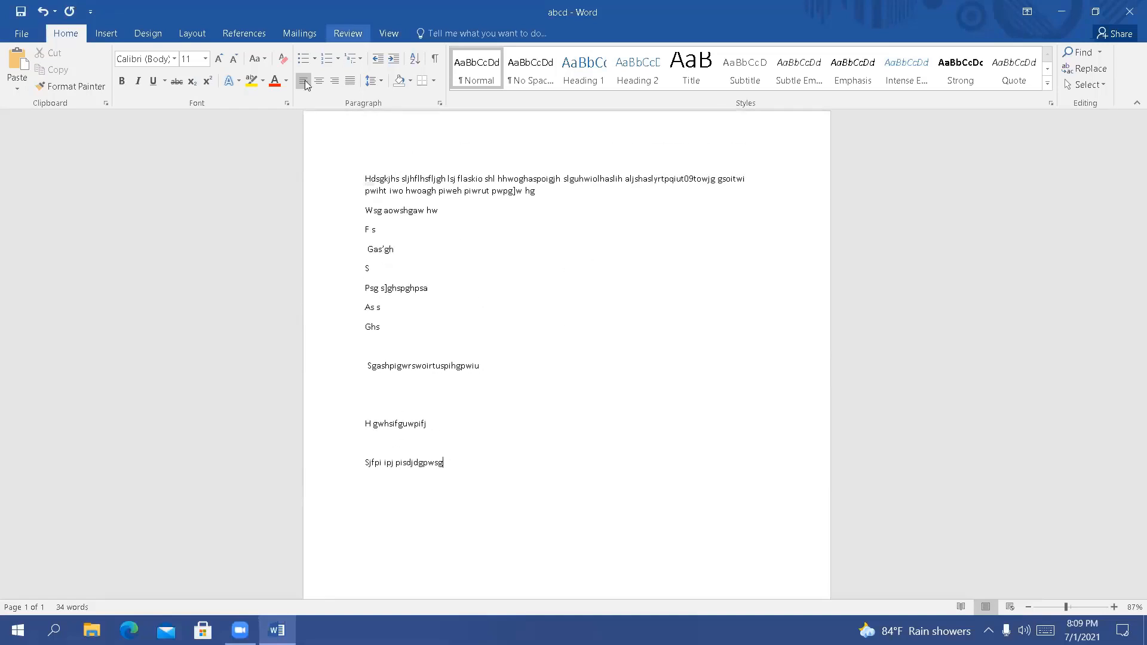
click(334, 82)
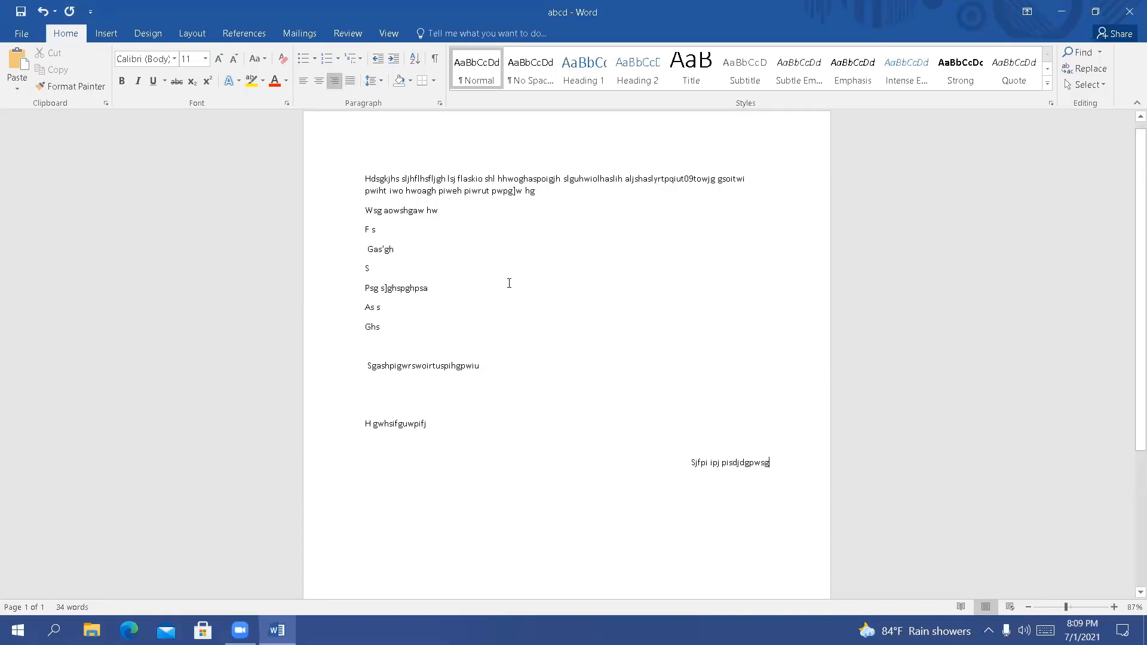
key(ctrl+a)
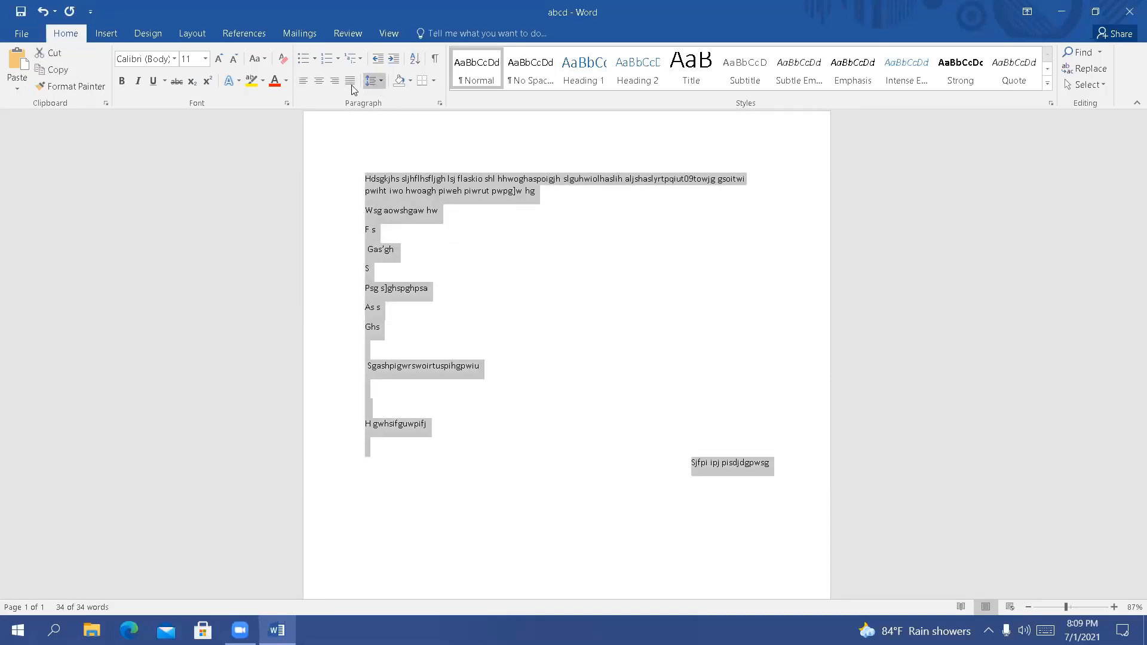
click(334, 82)
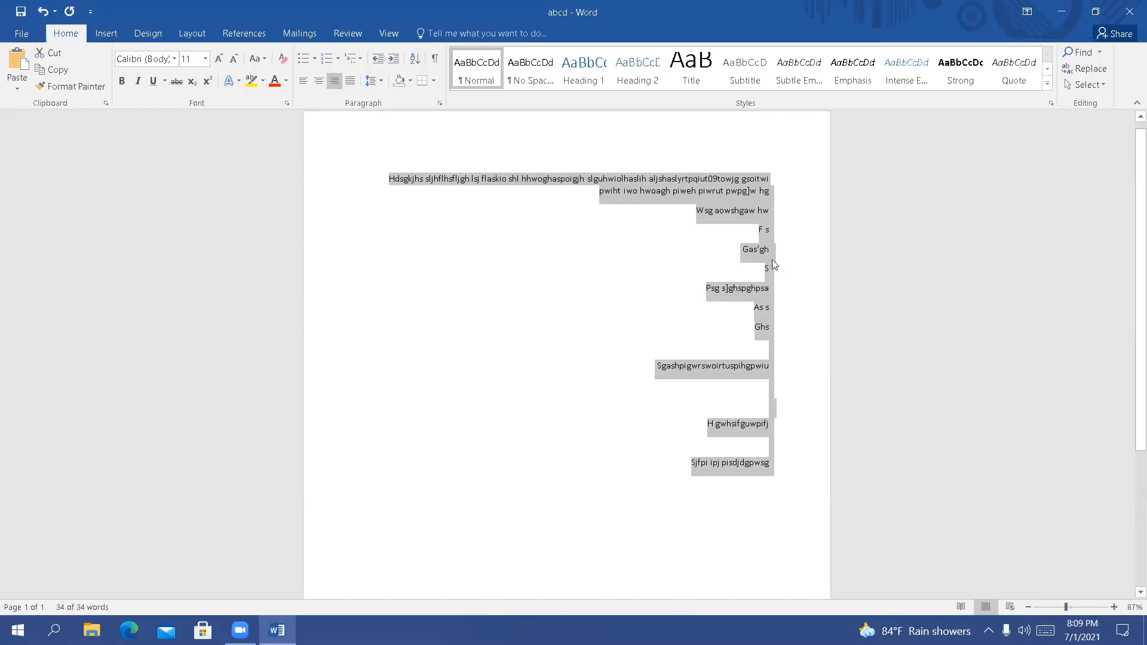
Center all the text, and finally justify it instead
click(318, 80)
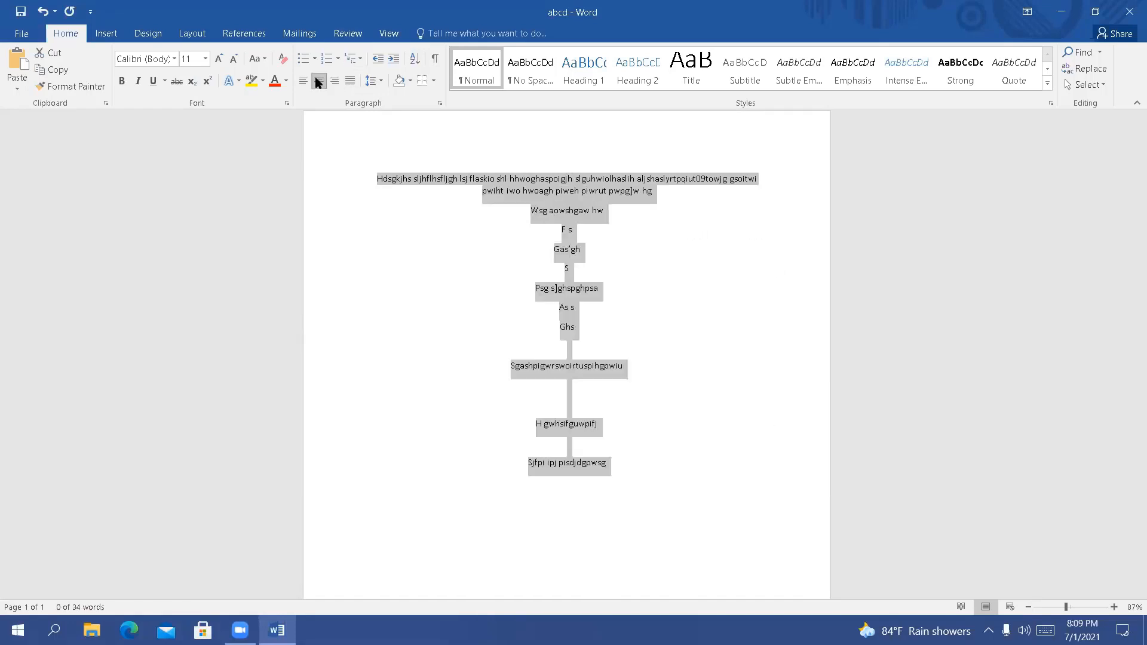
click(350, 84)
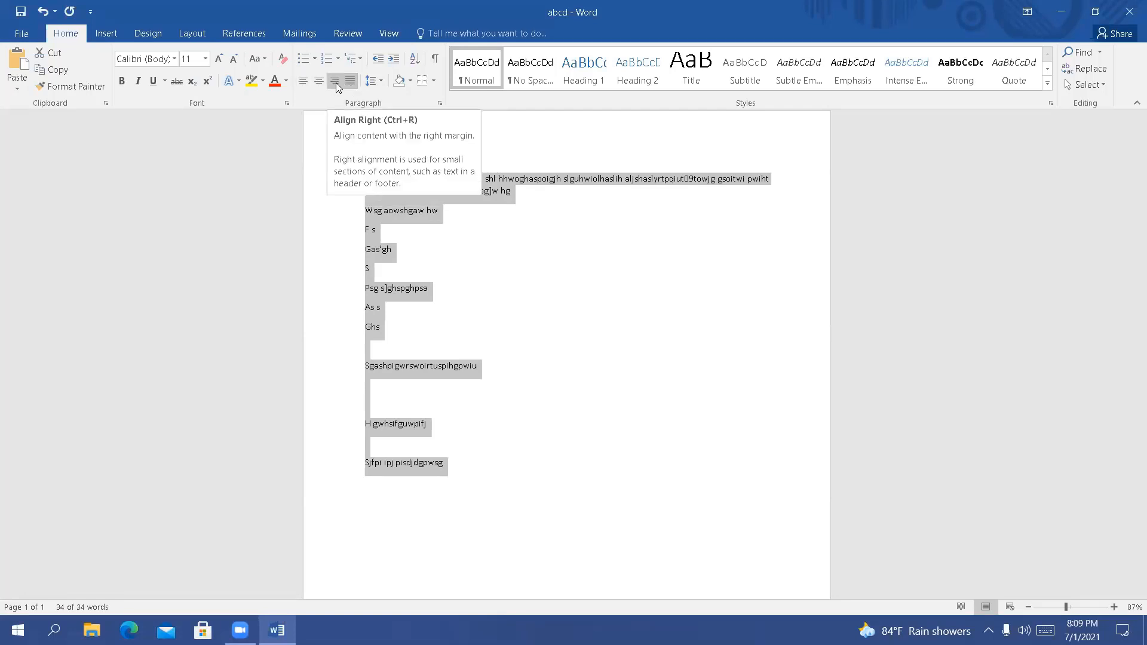
click(549, 243)
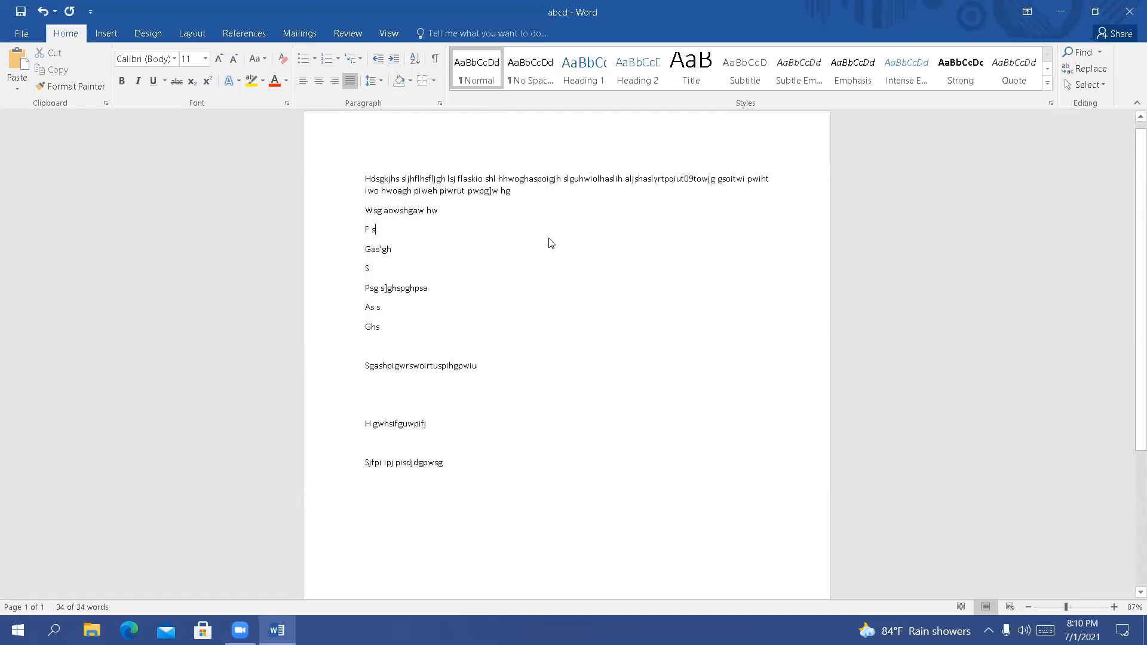
Set the line spacing of the "F s" line to 2.0
click(379, 85)
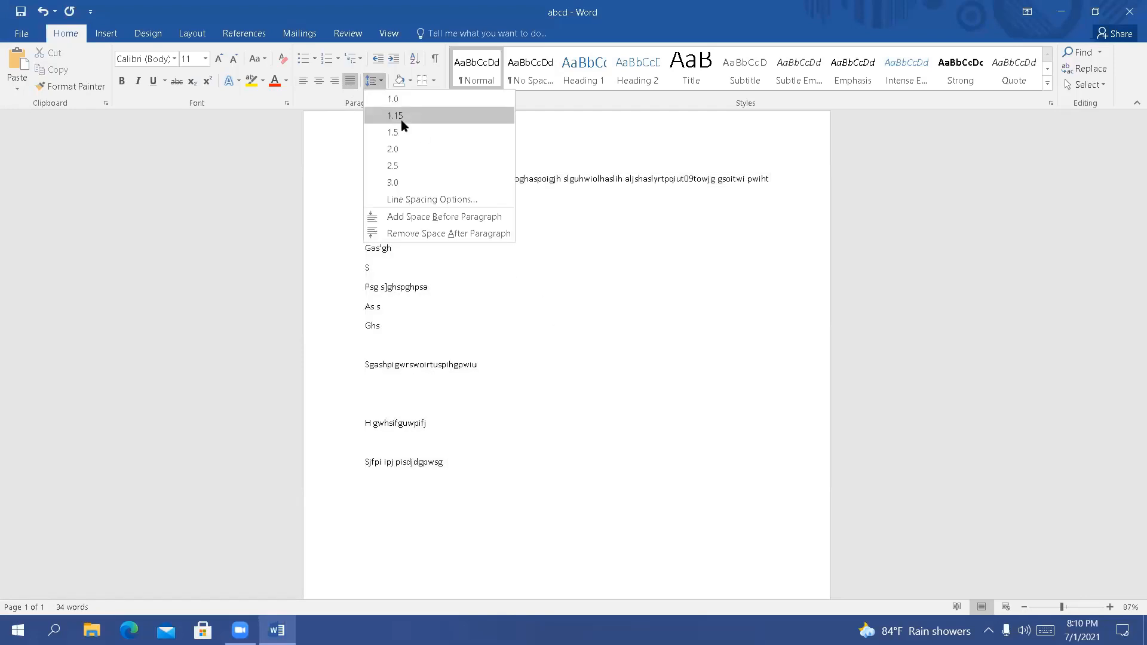
click(571, 280)
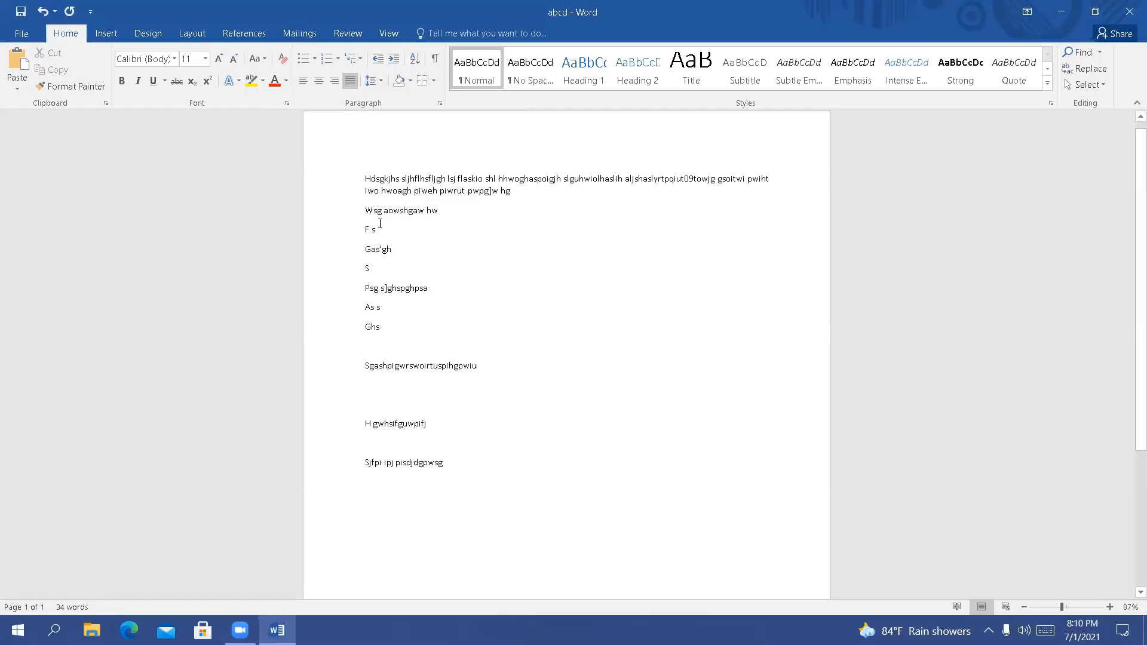
click(381, 83)
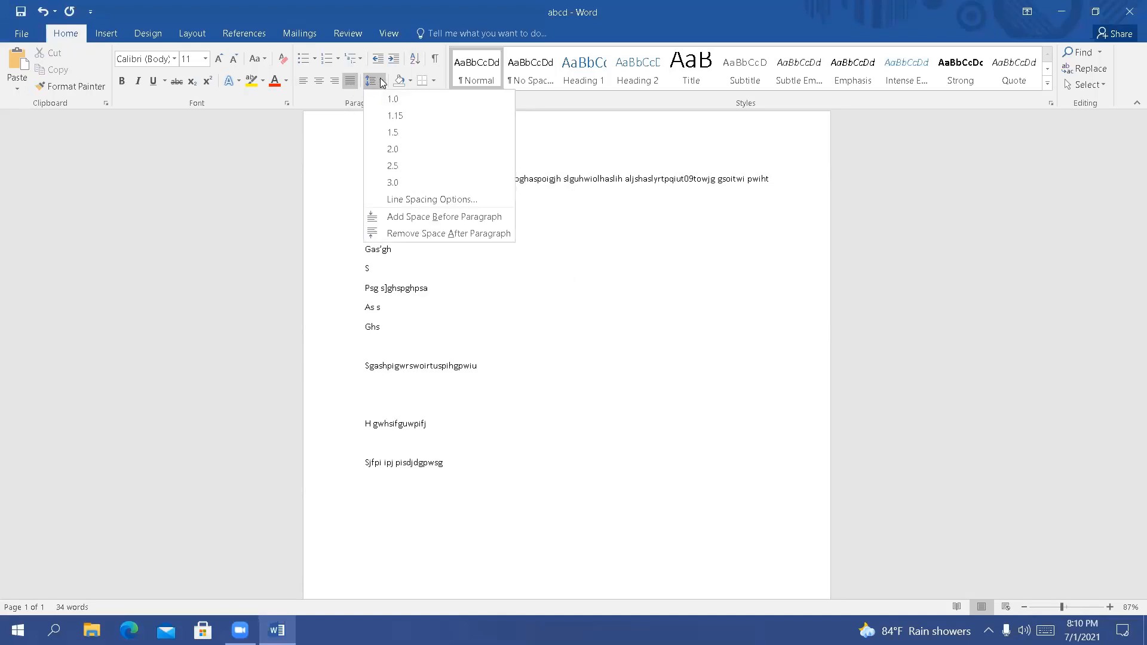
click(399, 154)
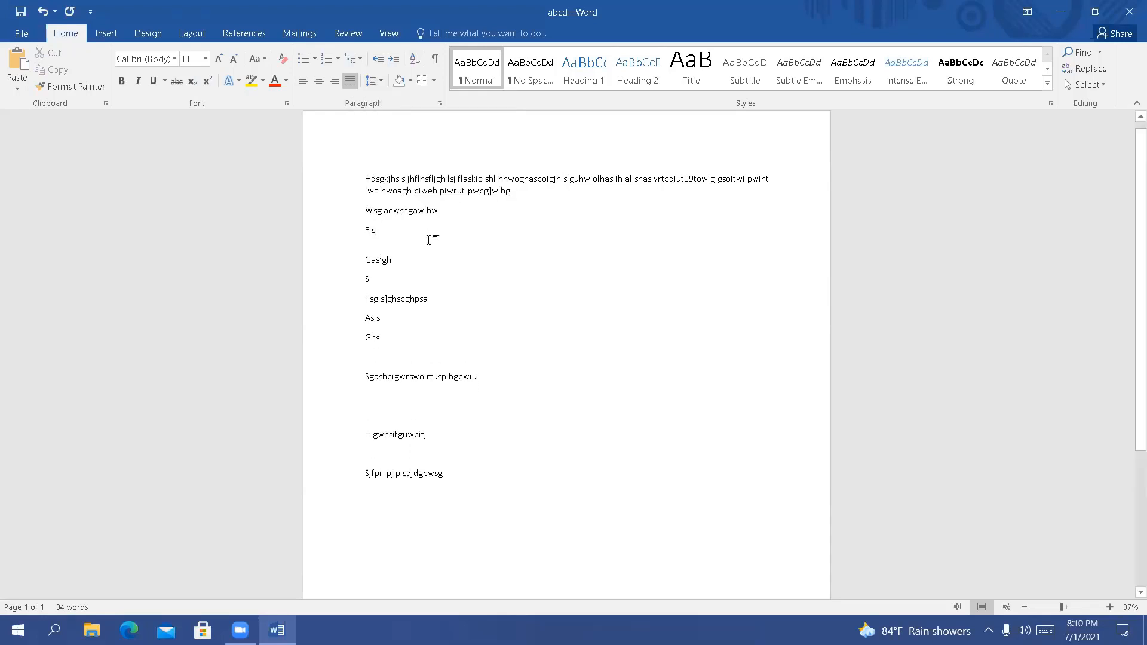
Set the font size of the whole document to 14 and preview the line spacing options without applying one
key(ctrl+a)
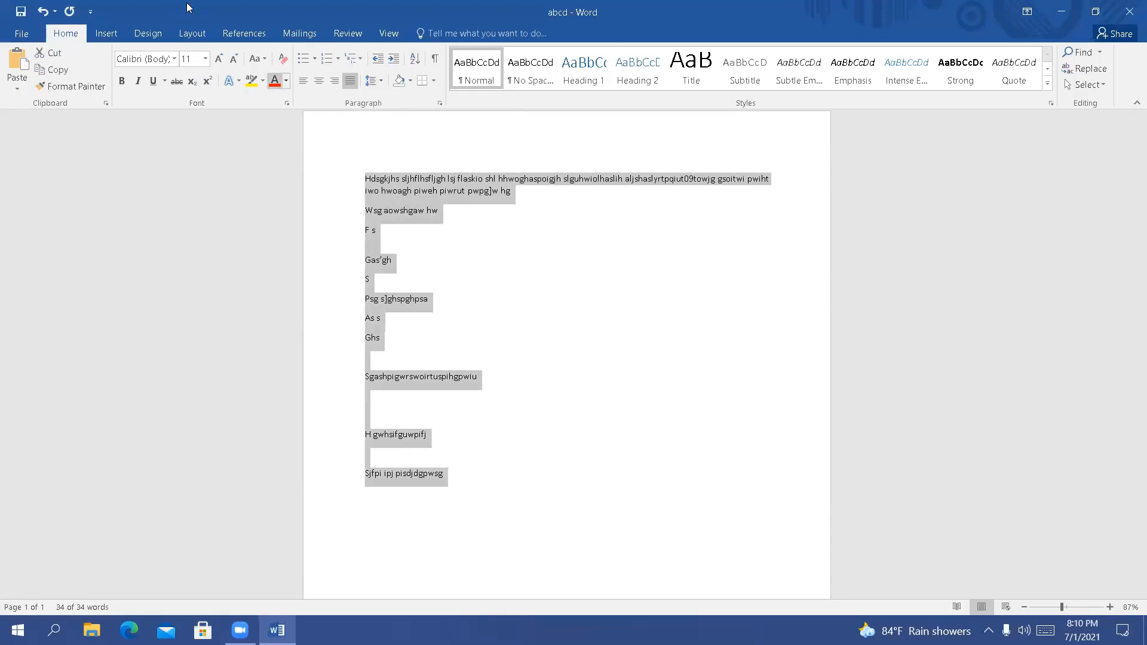
click(204, 58)
click(188, 148)
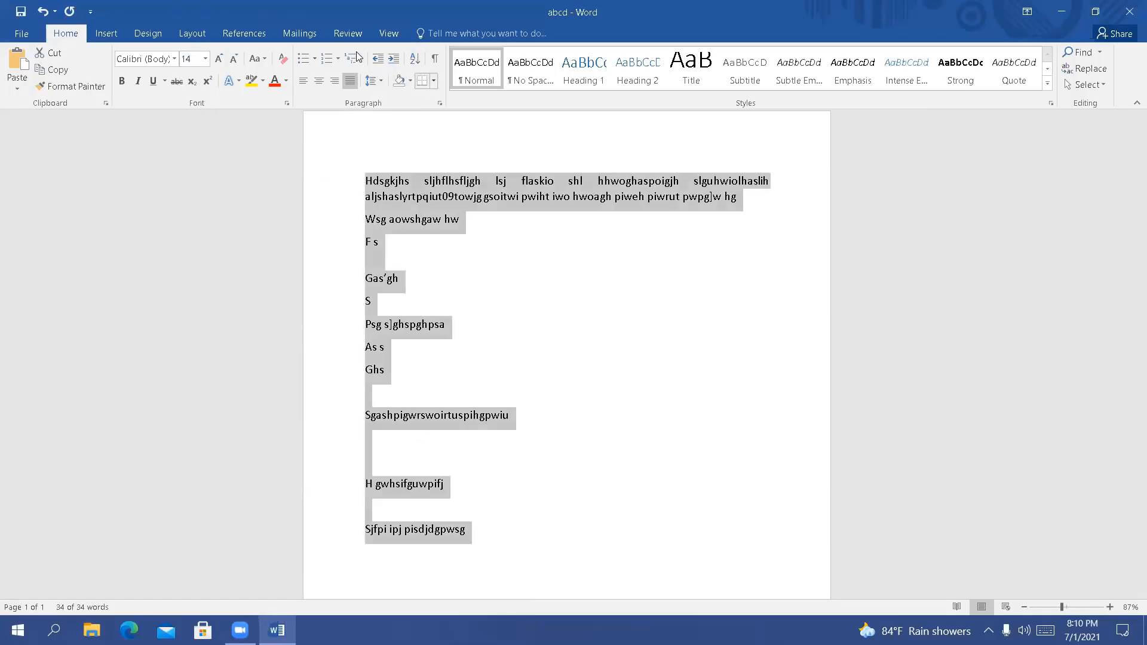
click(375, 81)
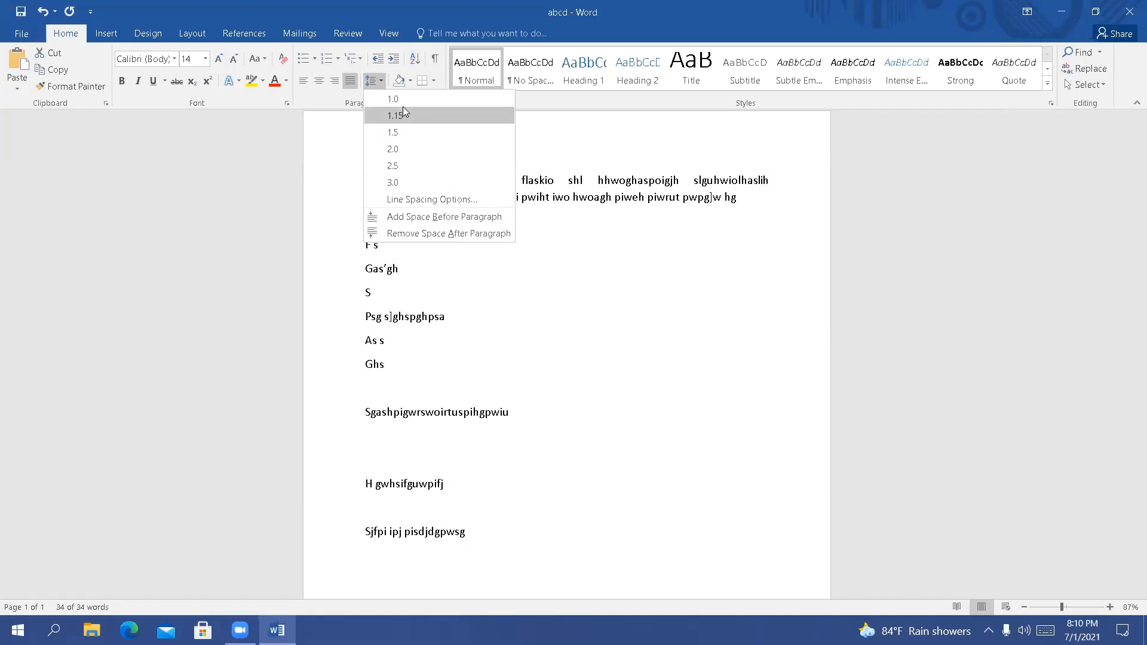
key(Escape)
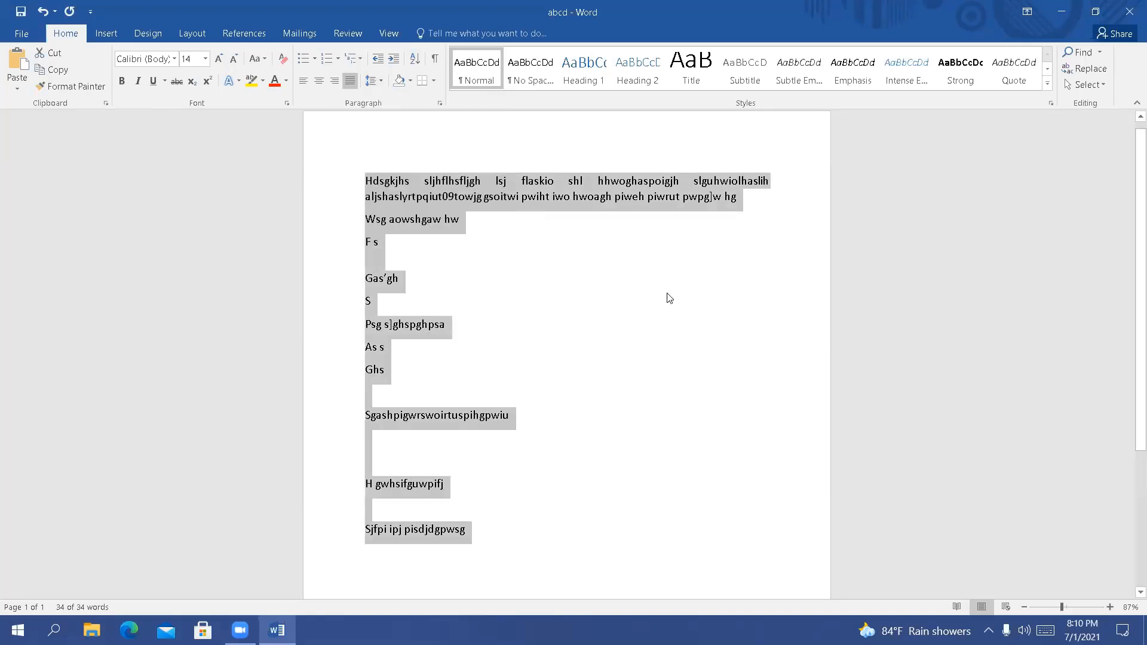
Place the cursor at the end of the "Gas'gh" line and view the Sort Text options without sorting
click(475, 287)
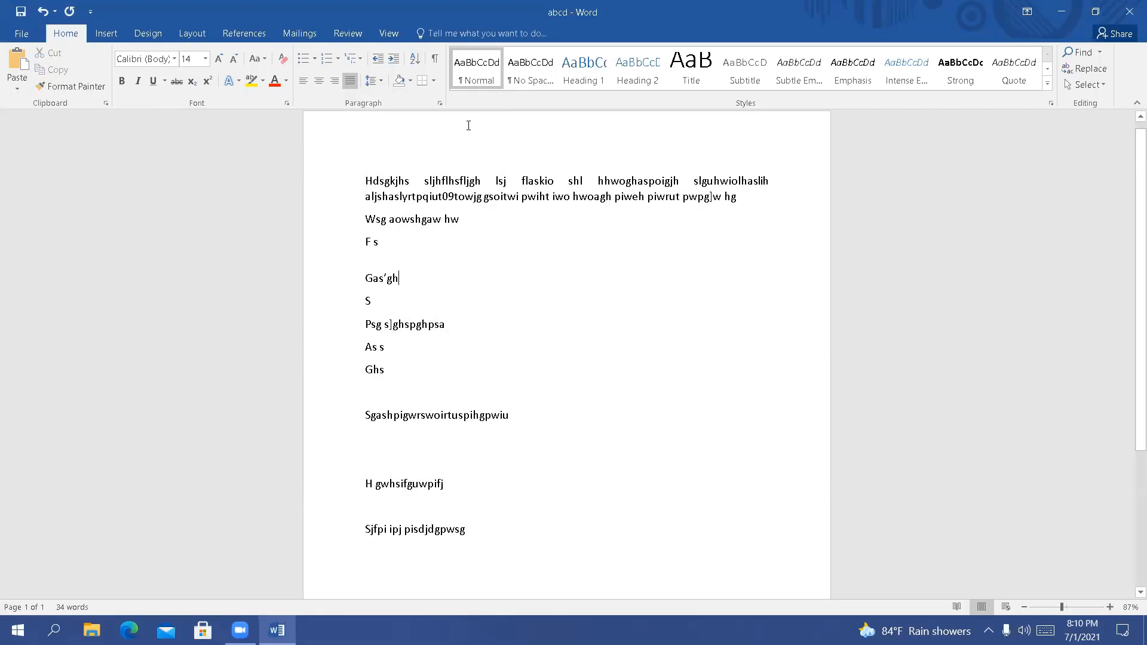
click(413, 59)
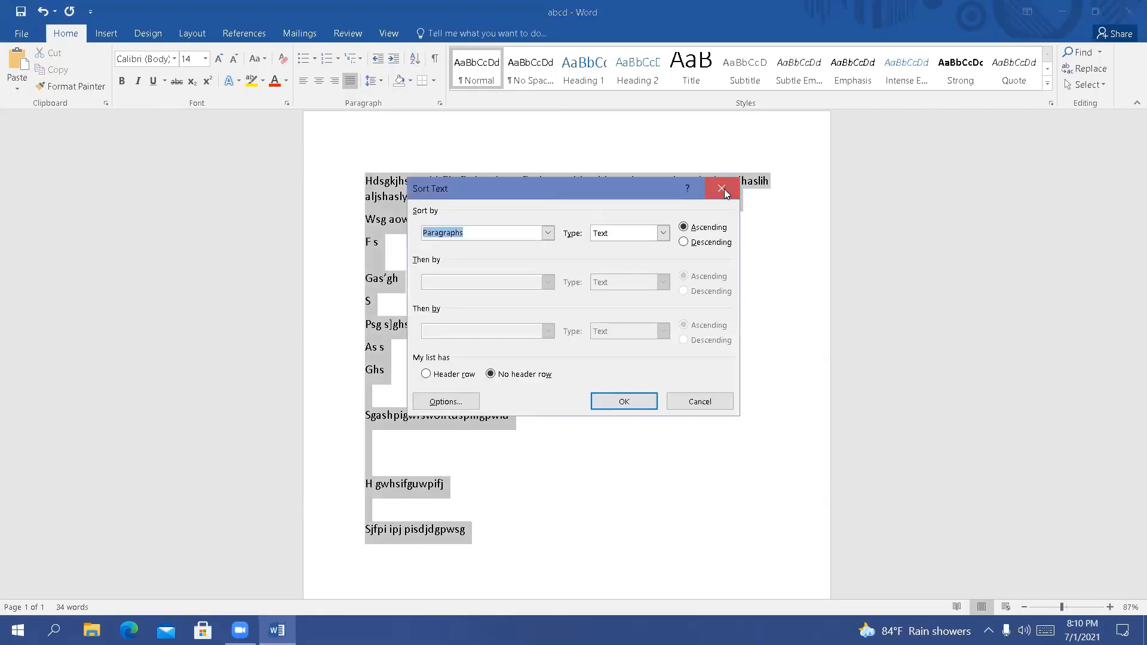
click(721, 189)
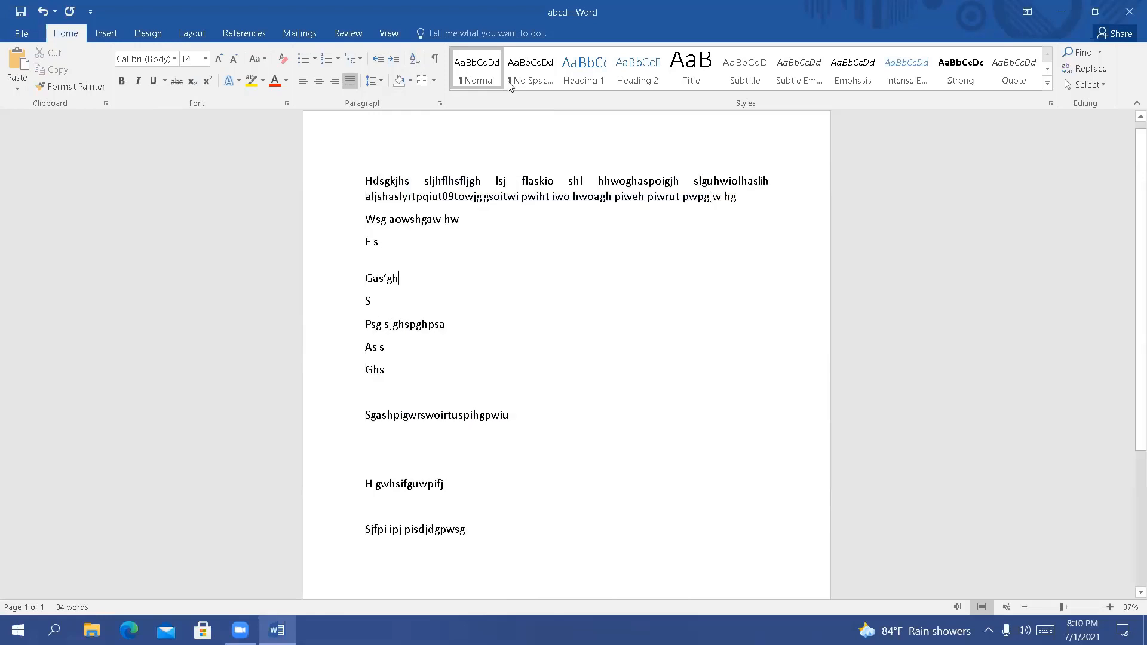
View the table size and AutoFit options of the Insert Table dialog without inserting a table
click(107, 33)
click(114, 67)
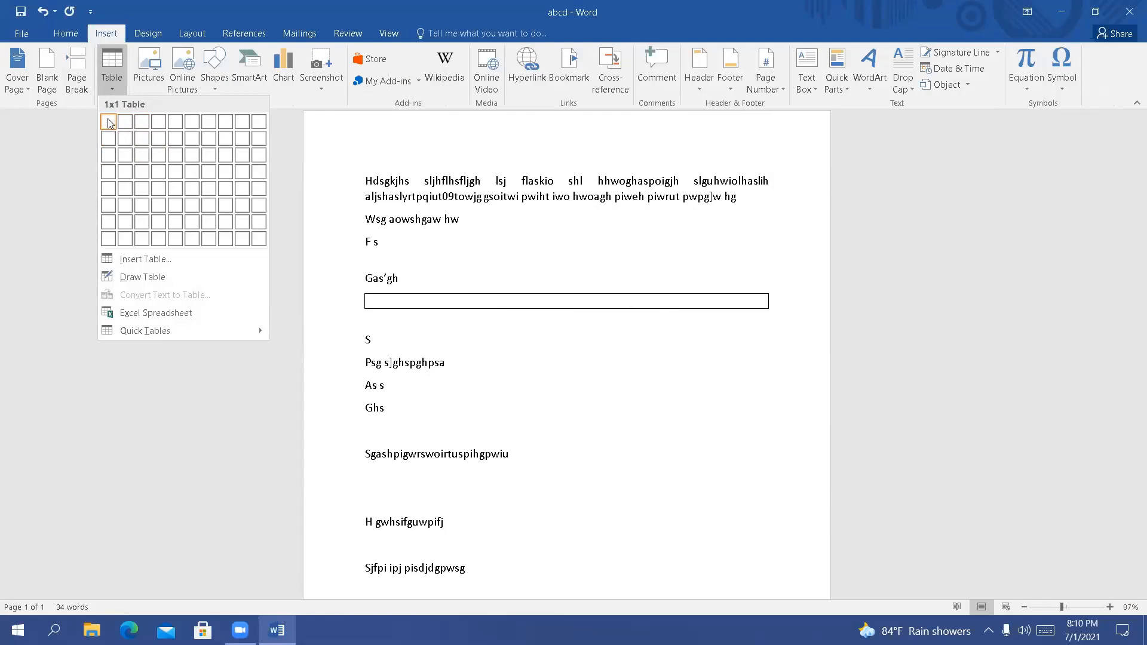
click(138, 260)
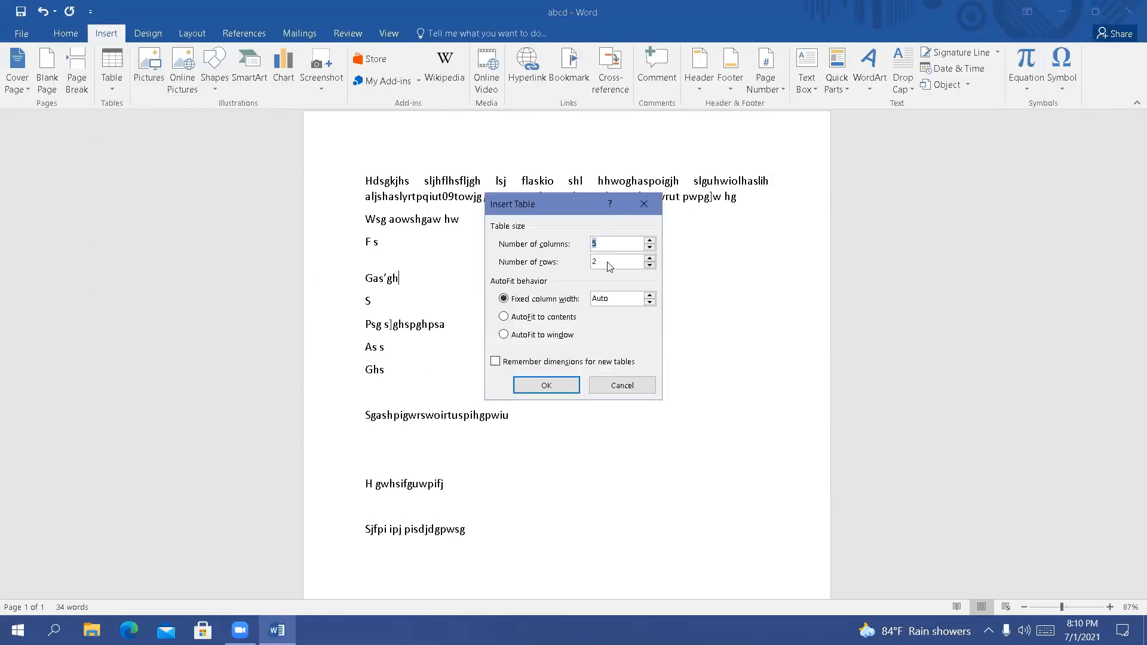
click(640, 212)
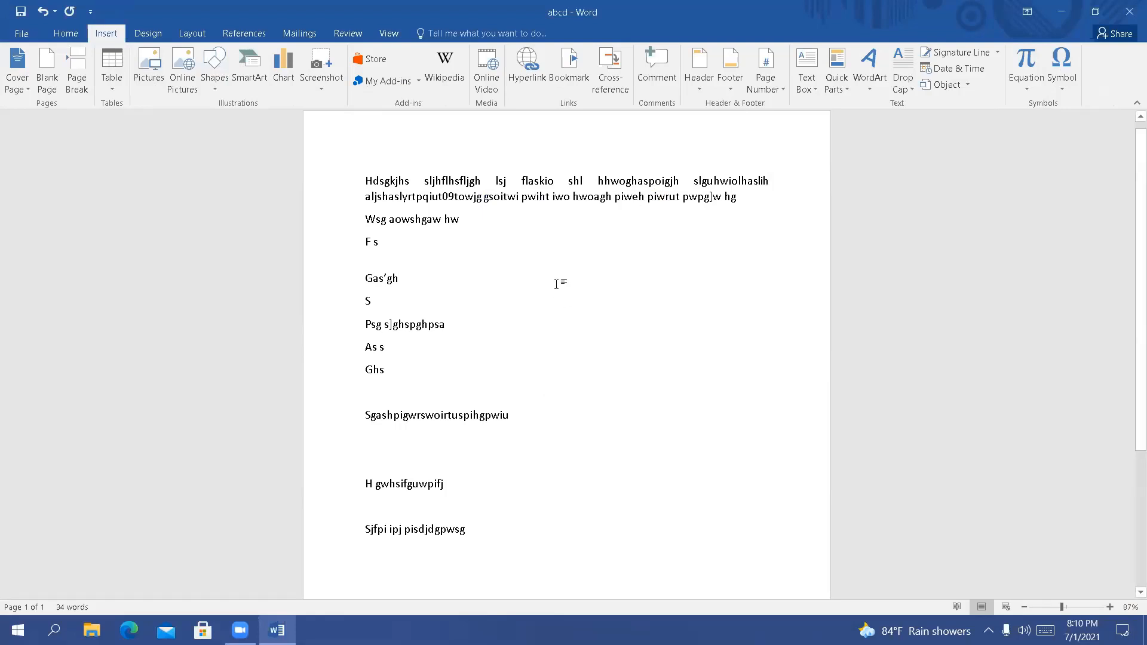
Insert a table with 5 columns and 3 rows below the "Gas'gh" line
click(112, 71)
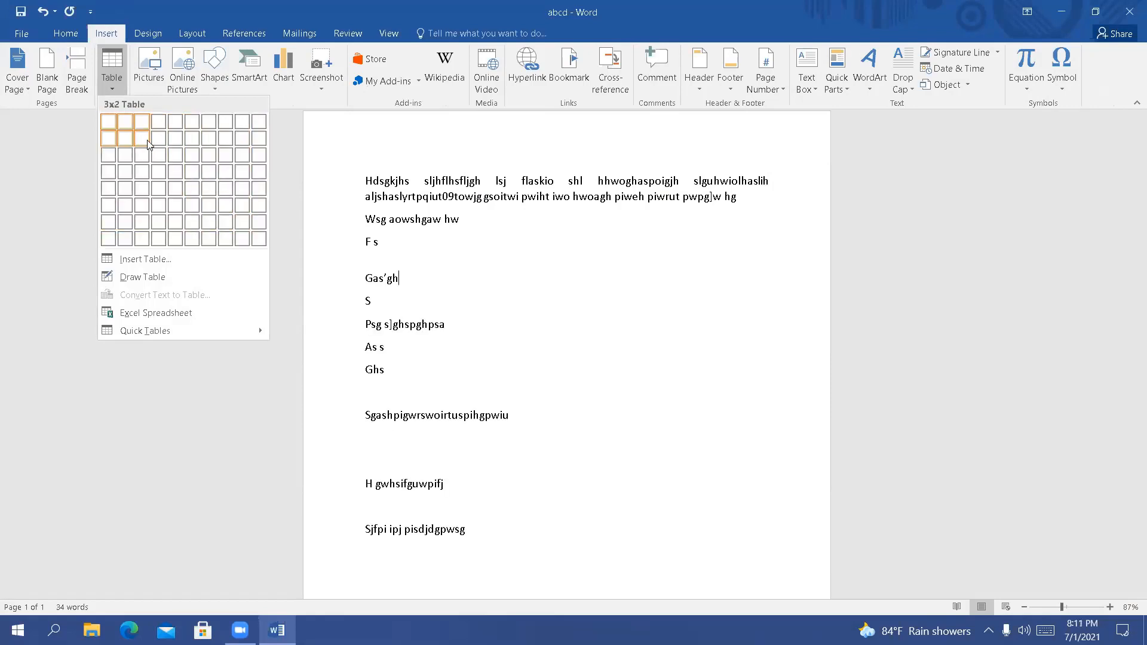
click(175, 157)
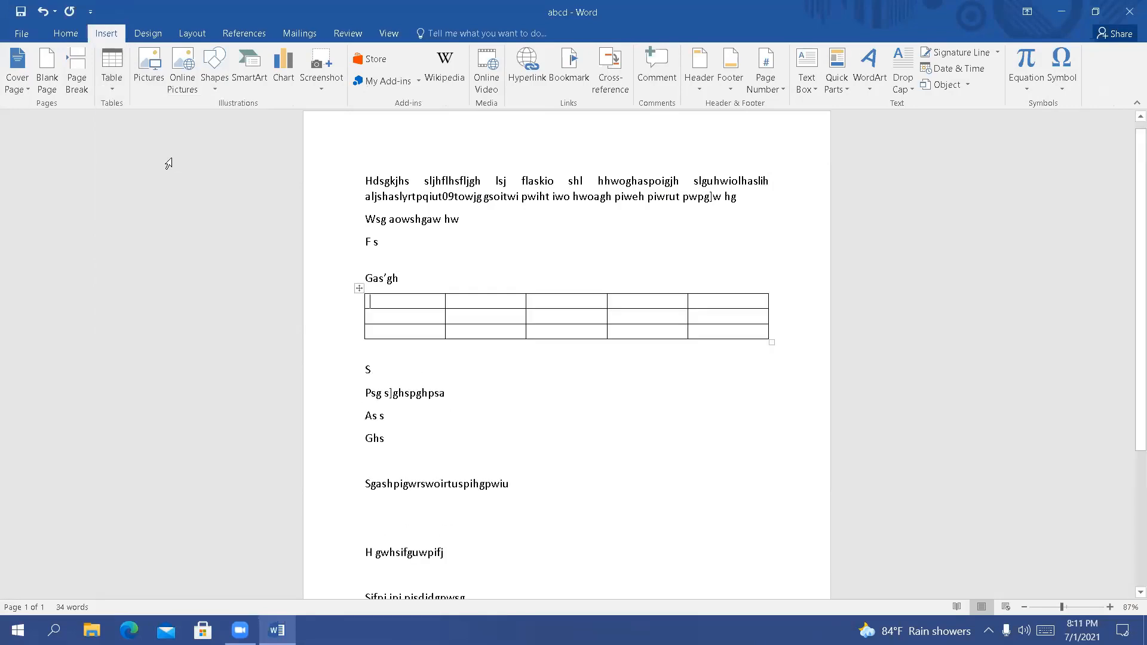
Draw a single-cell table about 5.67" wide and 1.86" high below the "Sjfpi ipj pisdjdgpwsg" line
scroll(527, 417, down, 3)
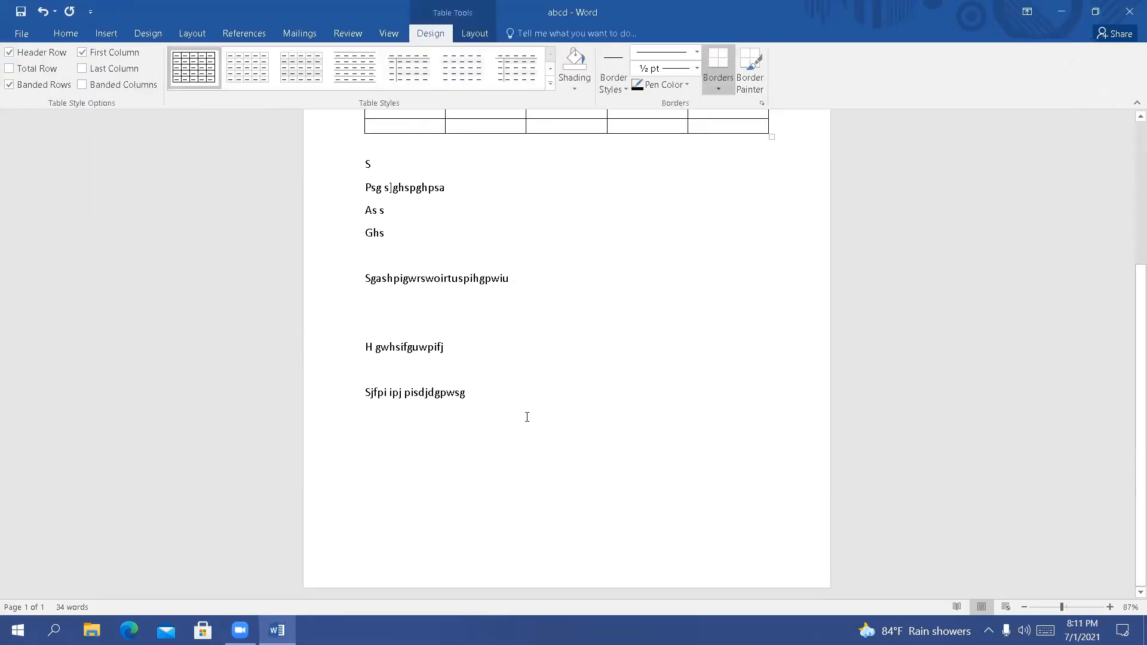
click(492, 396)
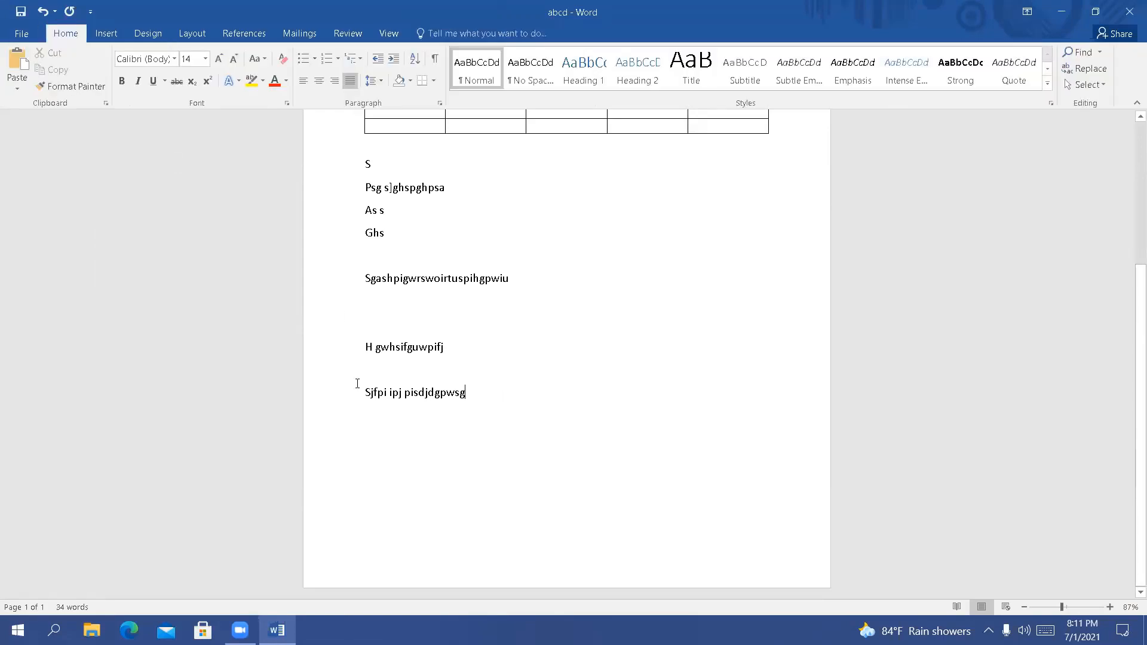
click(107, 34)
click(113, 85)
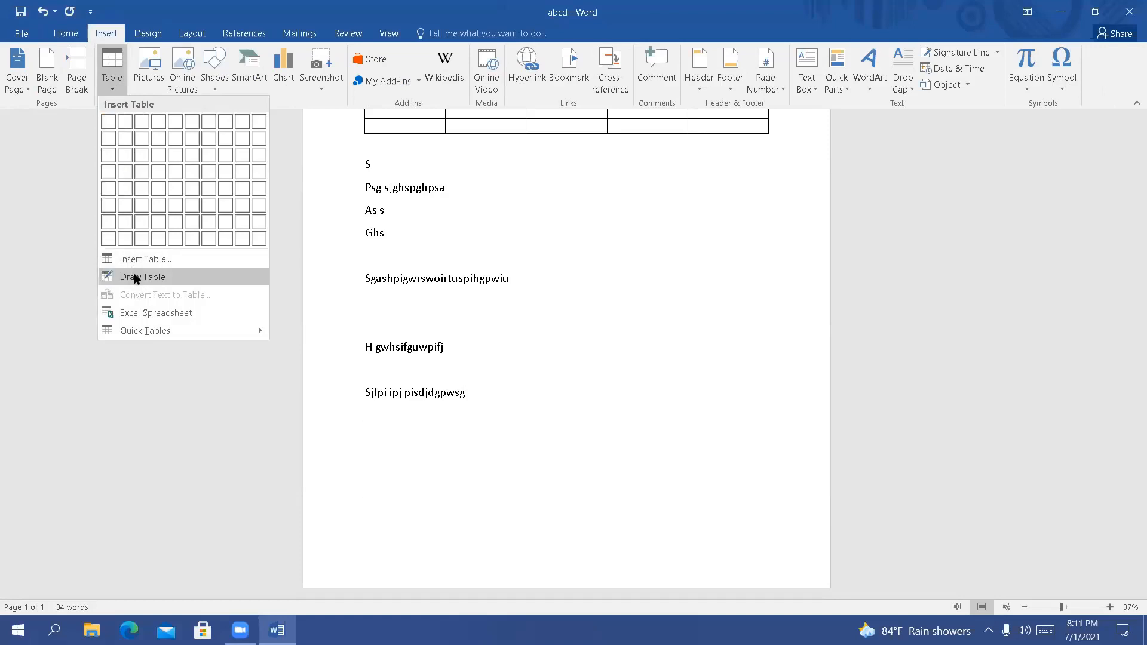
click(135, 278)
mouse_move(388, 423)
mouse_down()
mouse_move(691, 552)
mouse_move(724, 557)
mouse_move(740, 543)
mouse_up()
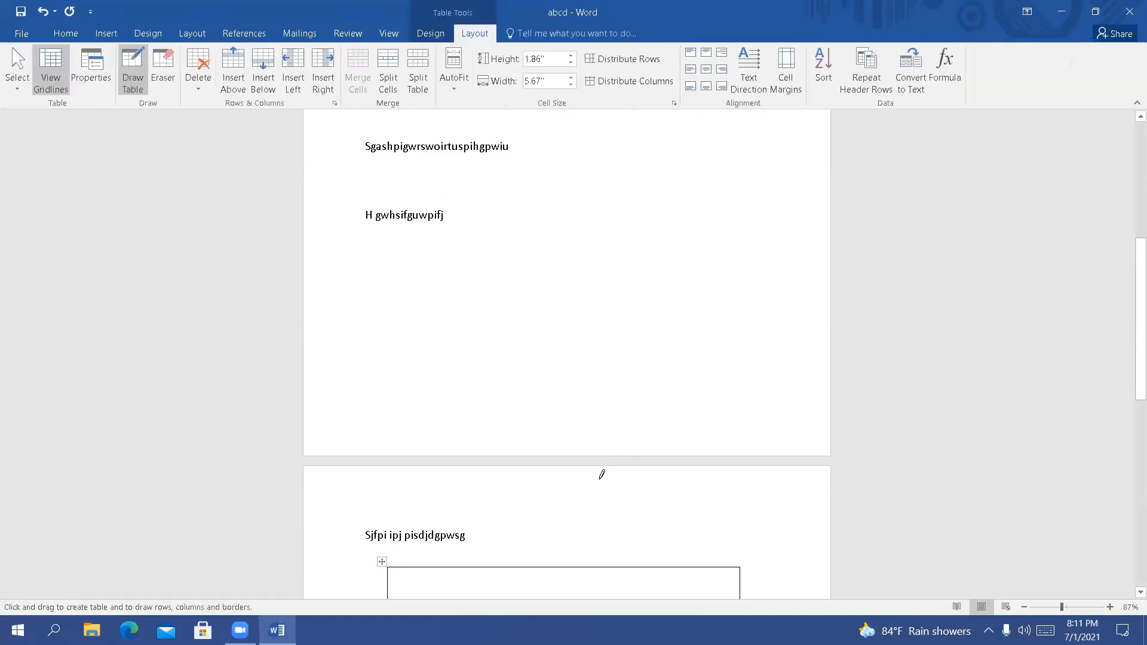
scroll(602, 473, down, 3)
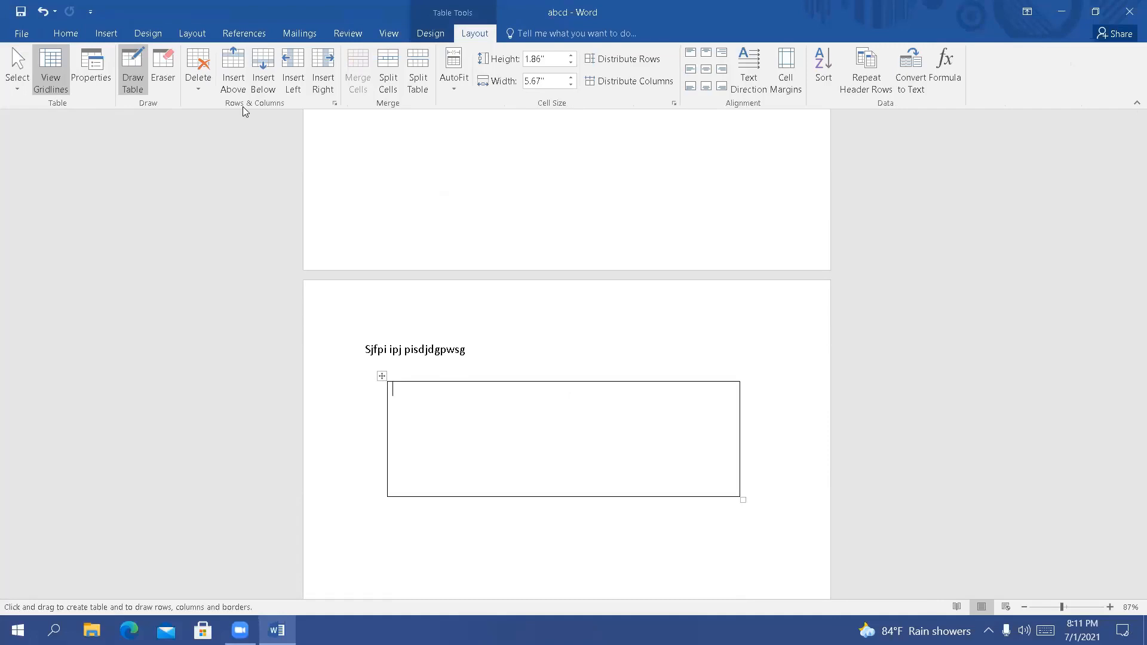
Draw a vertical line shape about 1.8" long near the middle of the drawn table and make its outline black
click(106, 33)
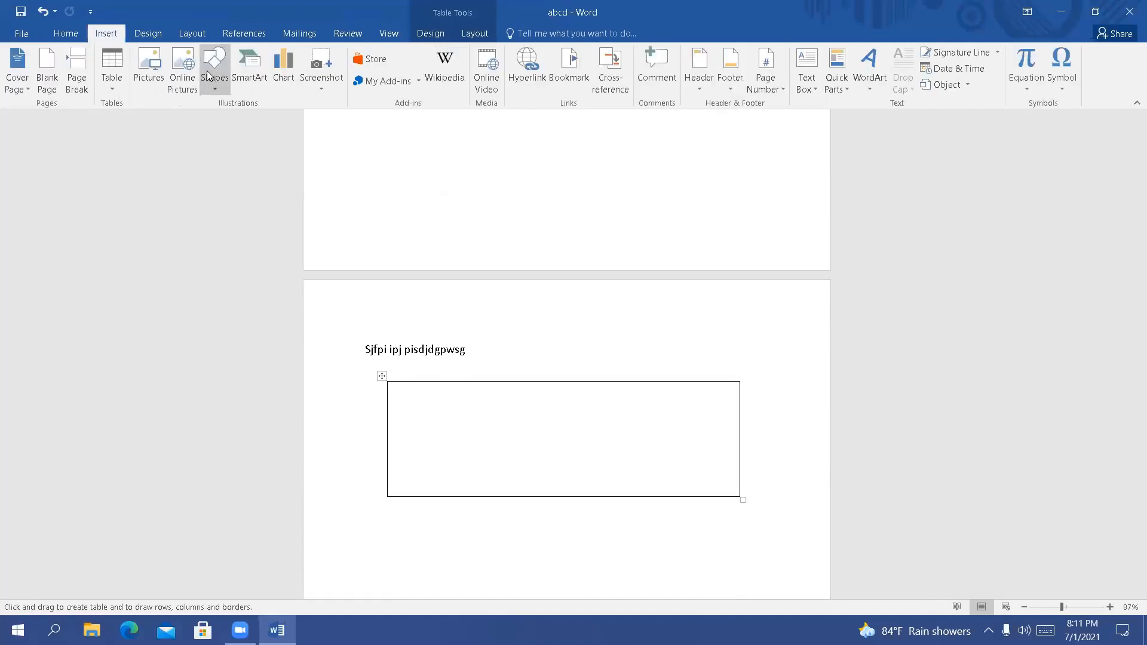
click(213, 88)
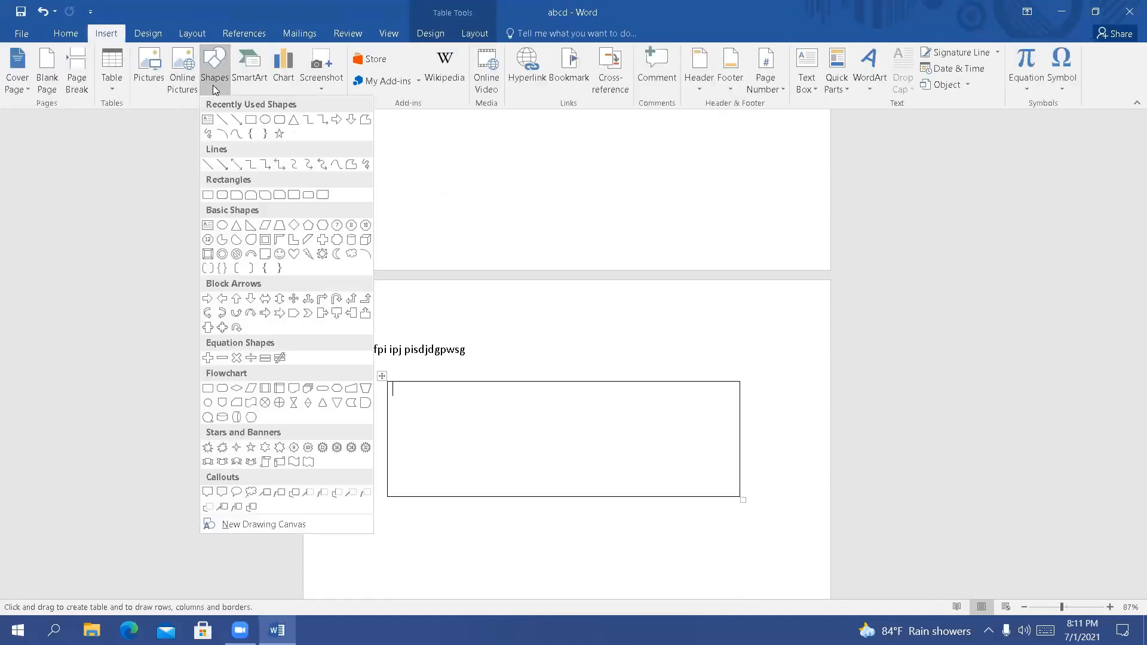
click(223, 120)
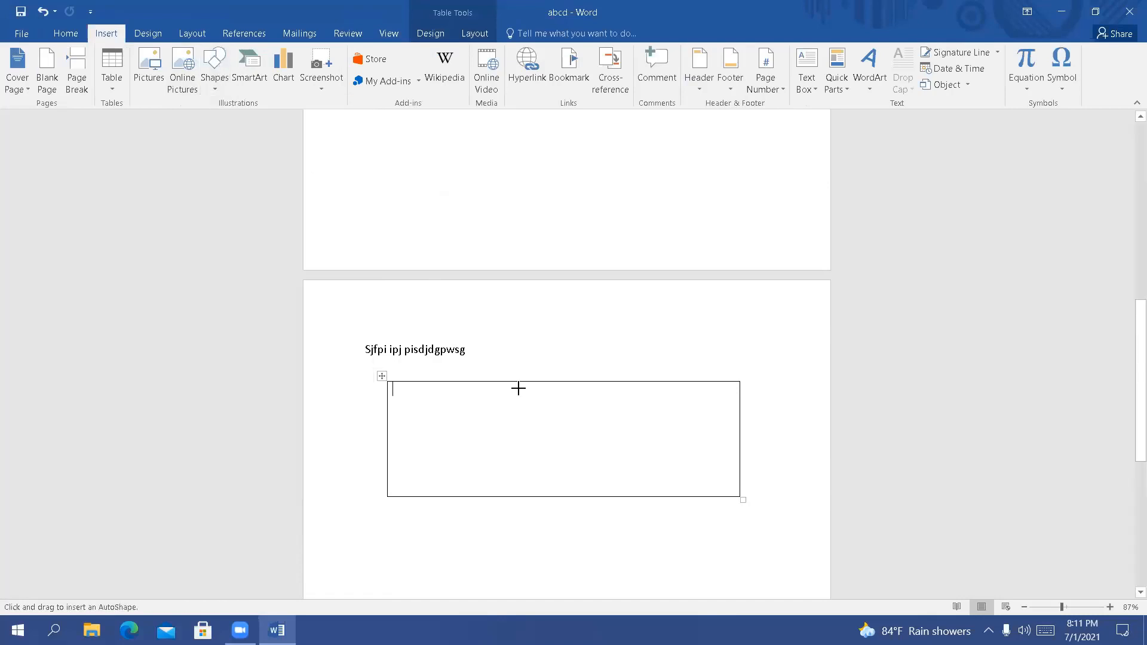
mouse_move(554, 384)
mouse_down()
mouse_move(561, 417)
mouse_move(540, 527)
mouse_move(553, 497)
mouse_up()
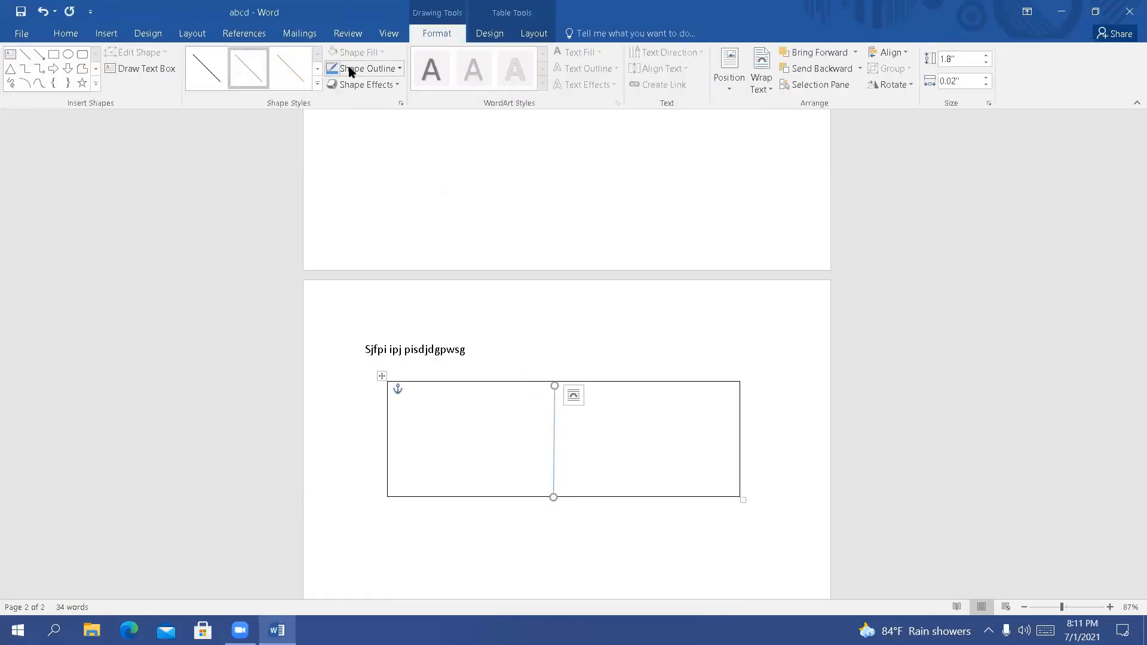
click(382, 70)
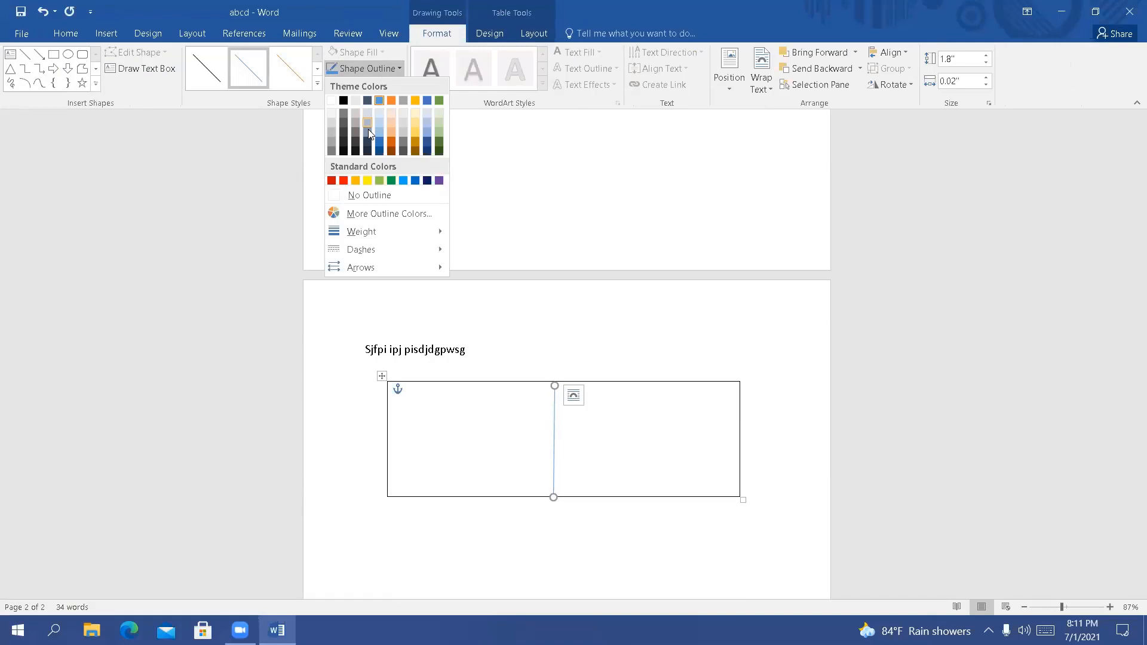
click(344, 106)
Insert the "verbs" picture from the Desktop folder in the blank area above the "Sjfpi ipj pisdjdgpwsg" line
click(492, 173)
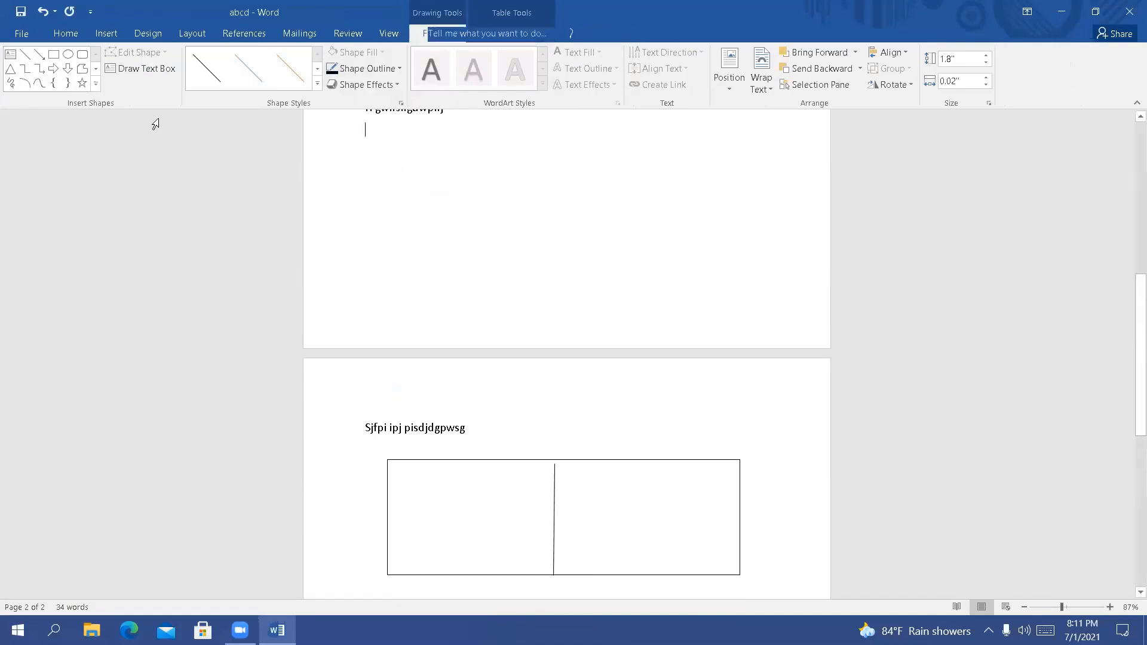
click(107, 34)
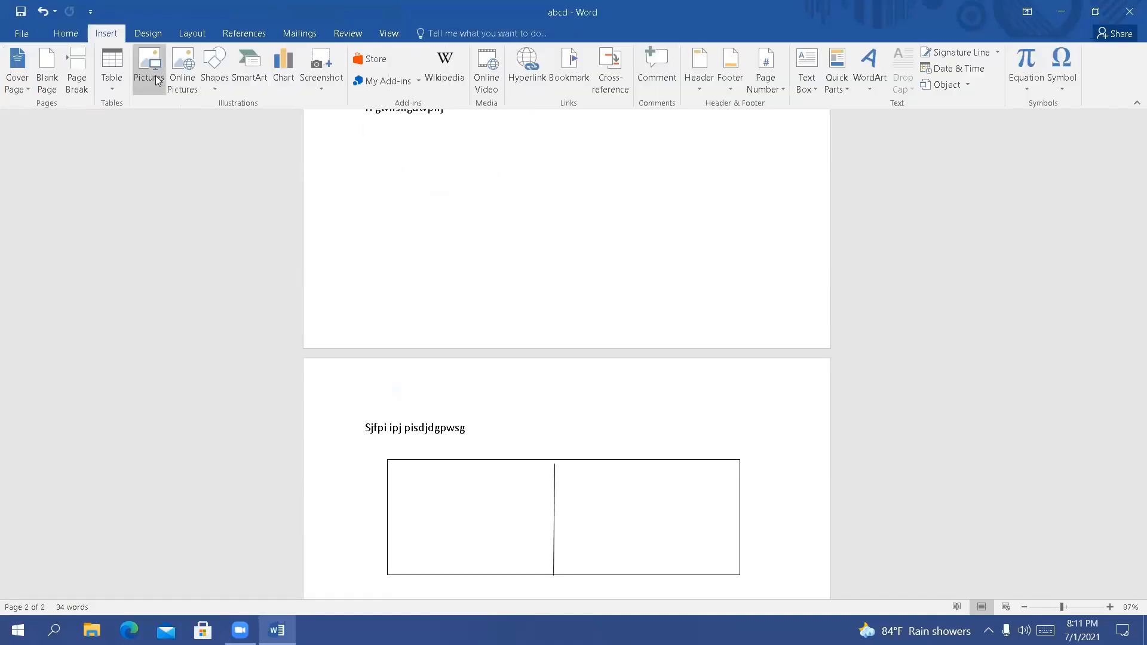
click(154, 79)
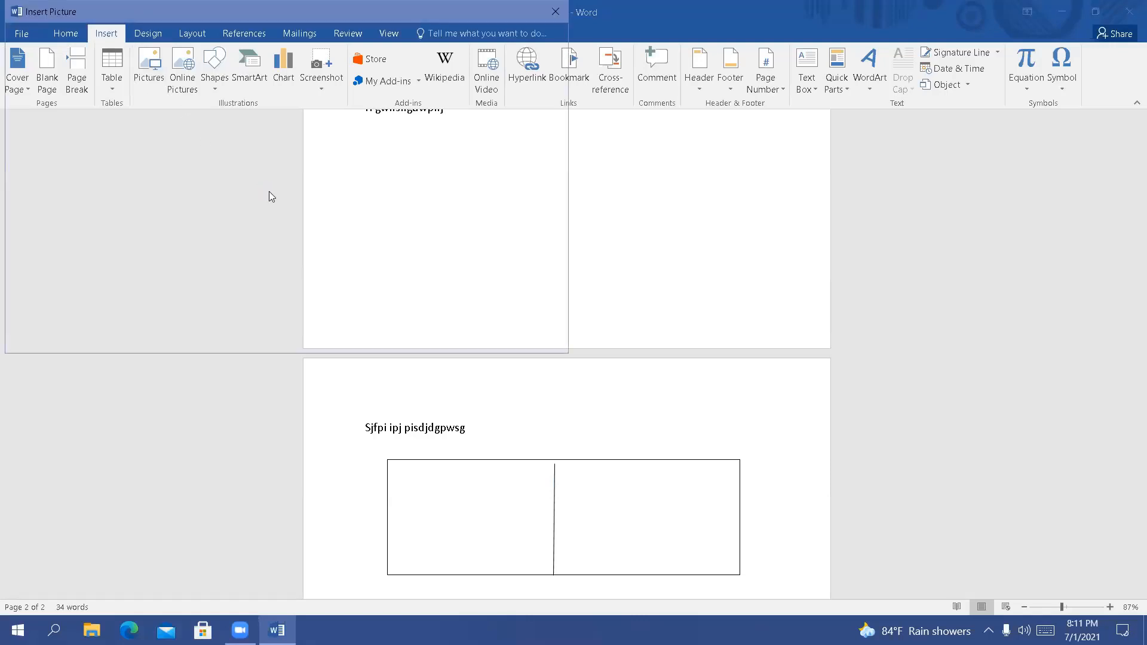
scroll(88, 108, up, 5)
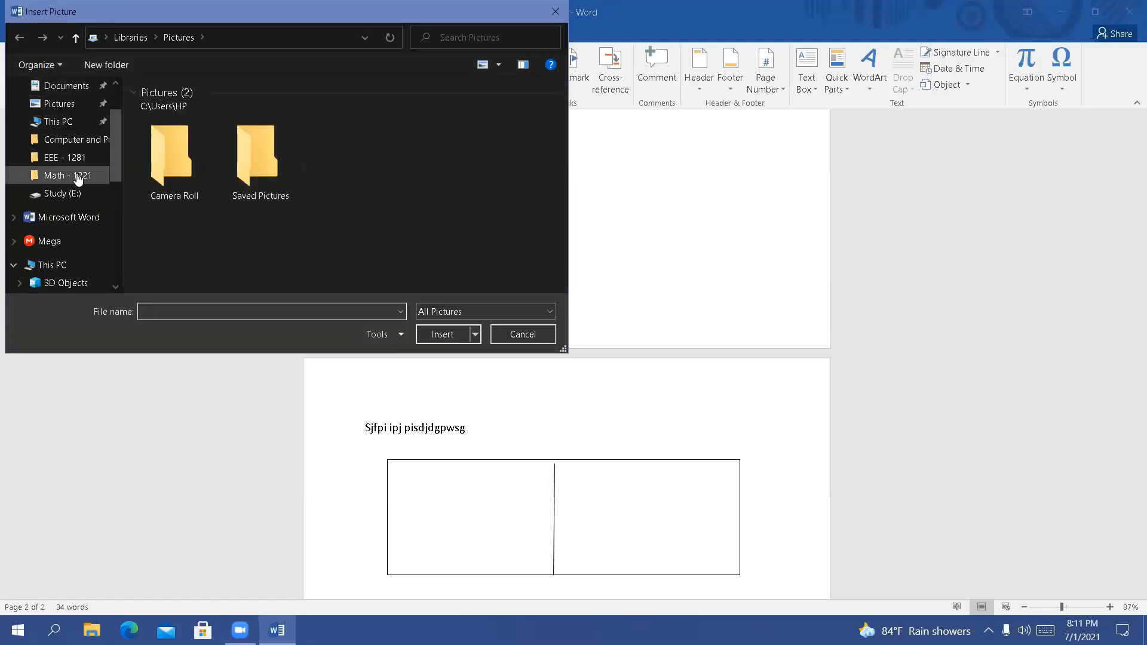
scroll(75, 185, down, 1)
click(66, 268)
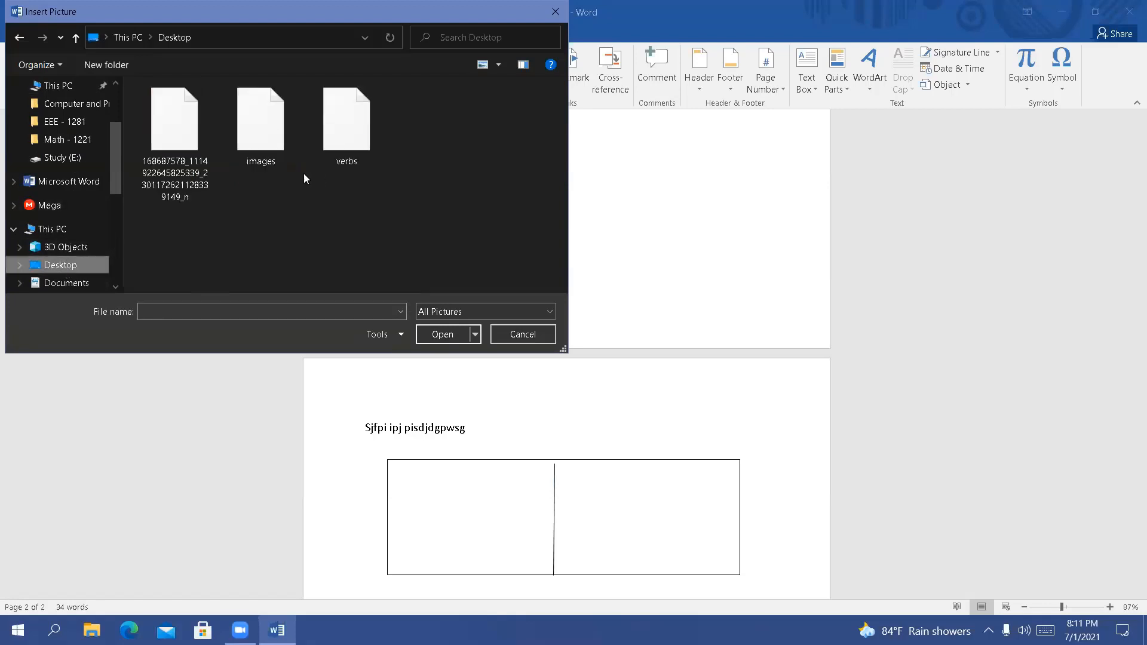
click(341, 125)
click(439, 333)
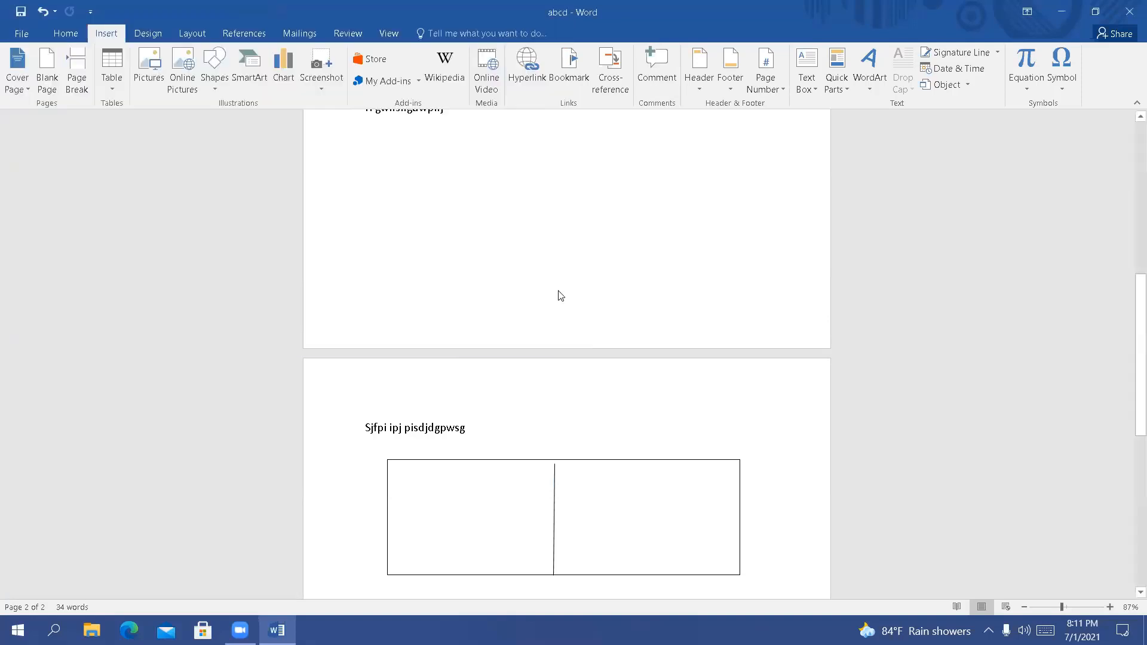
scroll(521, 307, down, 4)
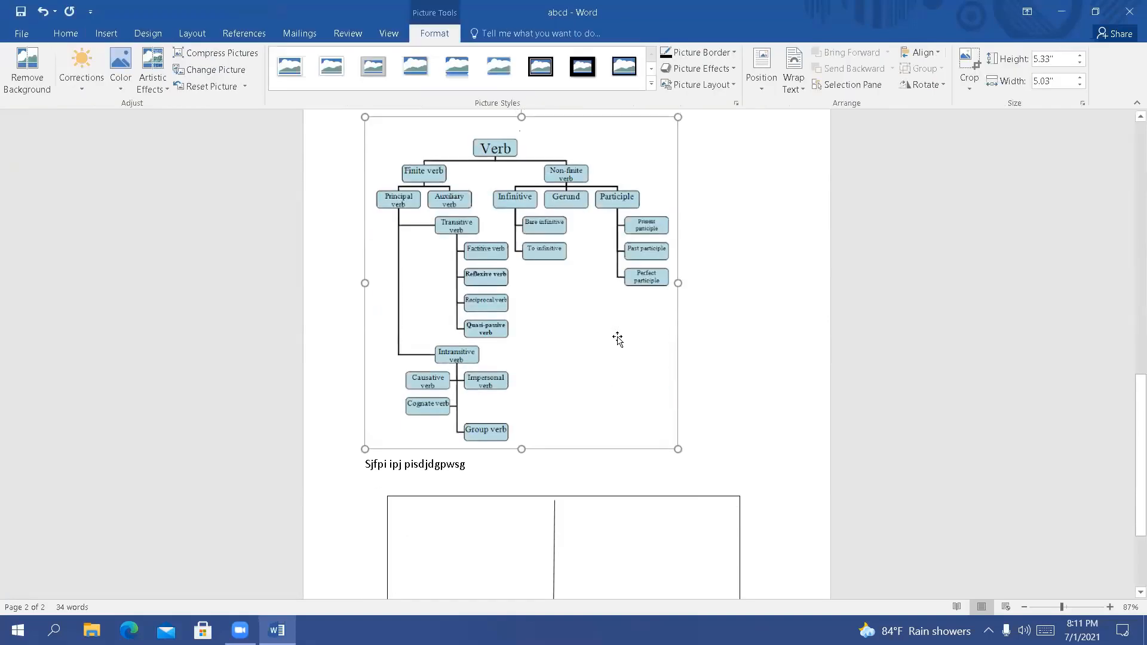
scroll(530, 312, up, 2)
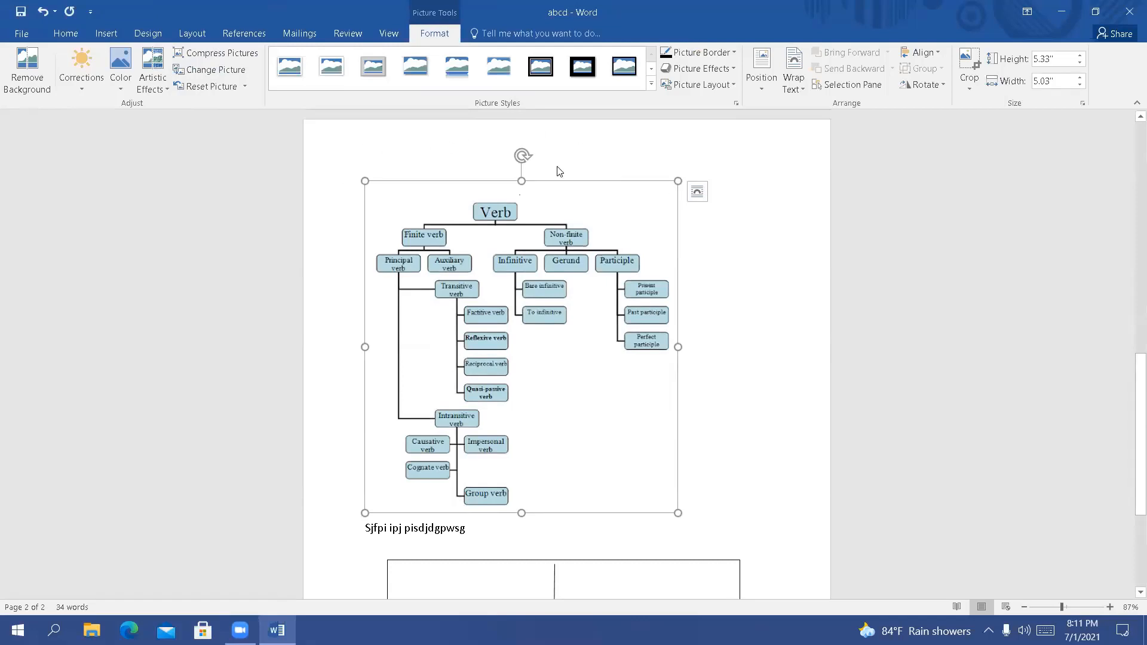
View the available shapes and insert a Basic Block List SmartArt graphic before the verbs picture
click(75, 34)
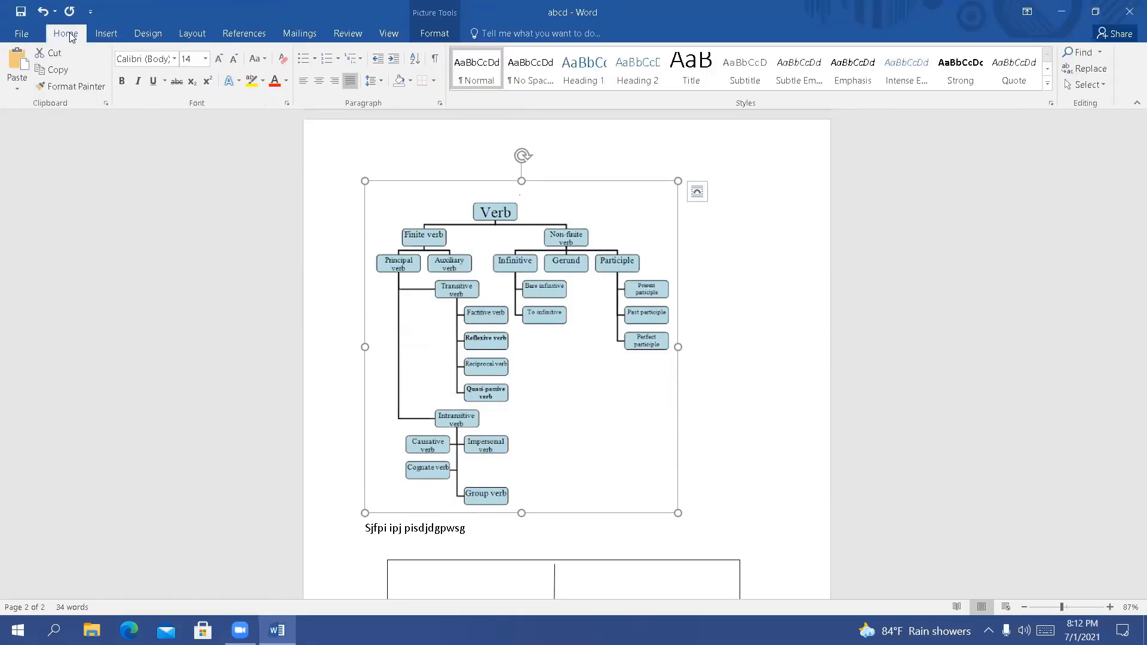
click(108, 34)
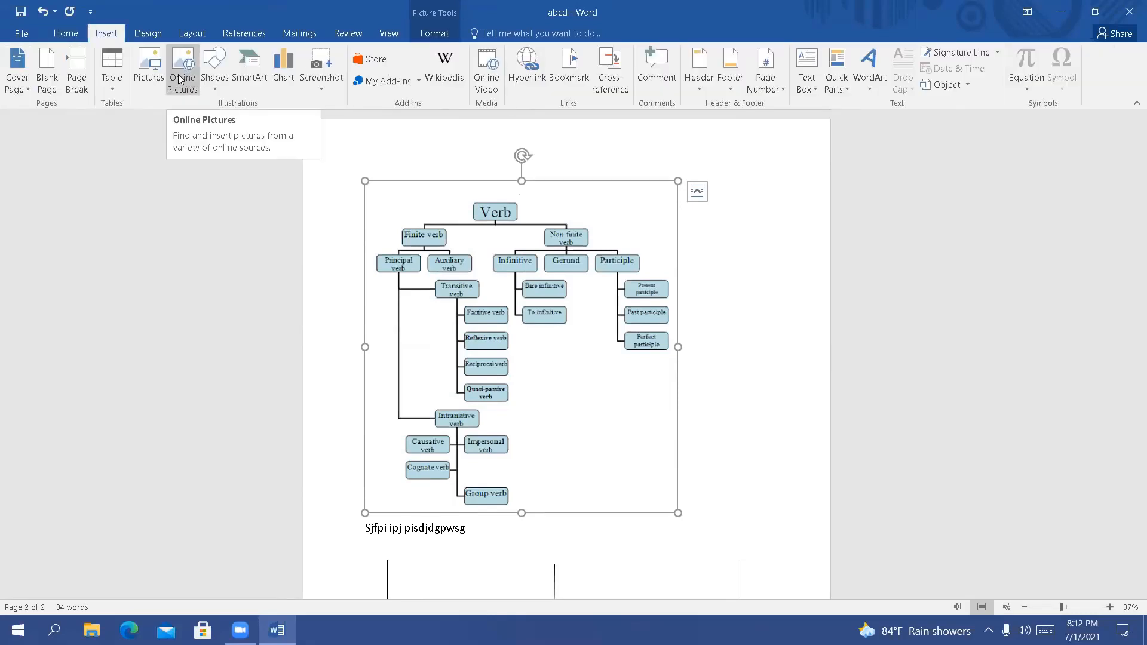
click(222, 87)
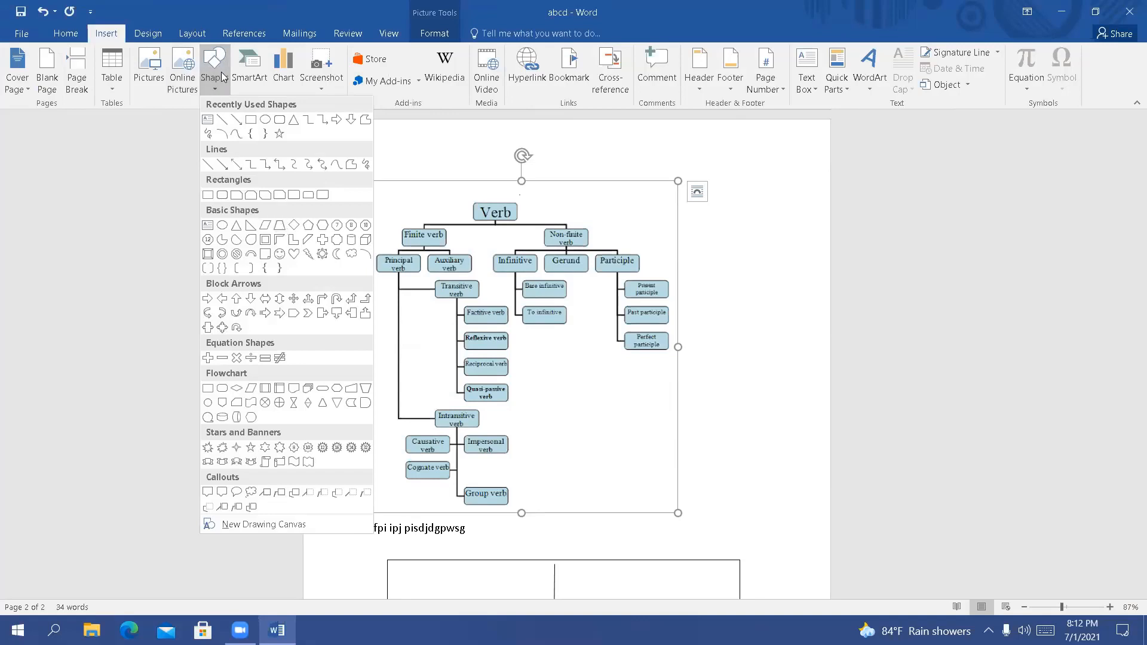
click(256, 79)
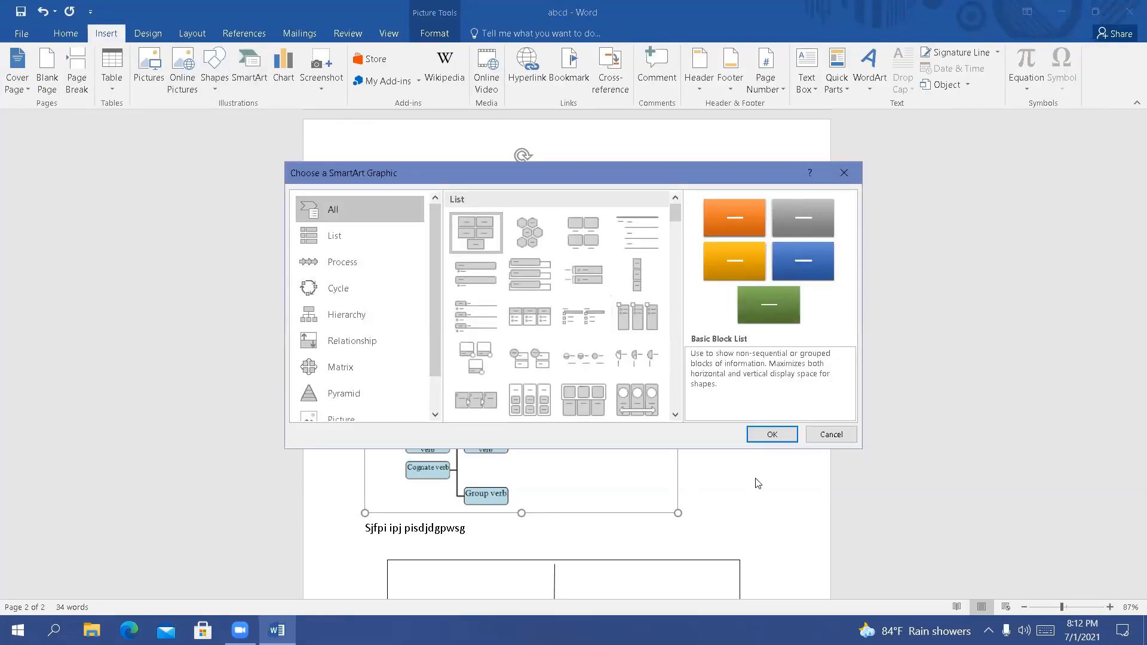
click(771, 436)
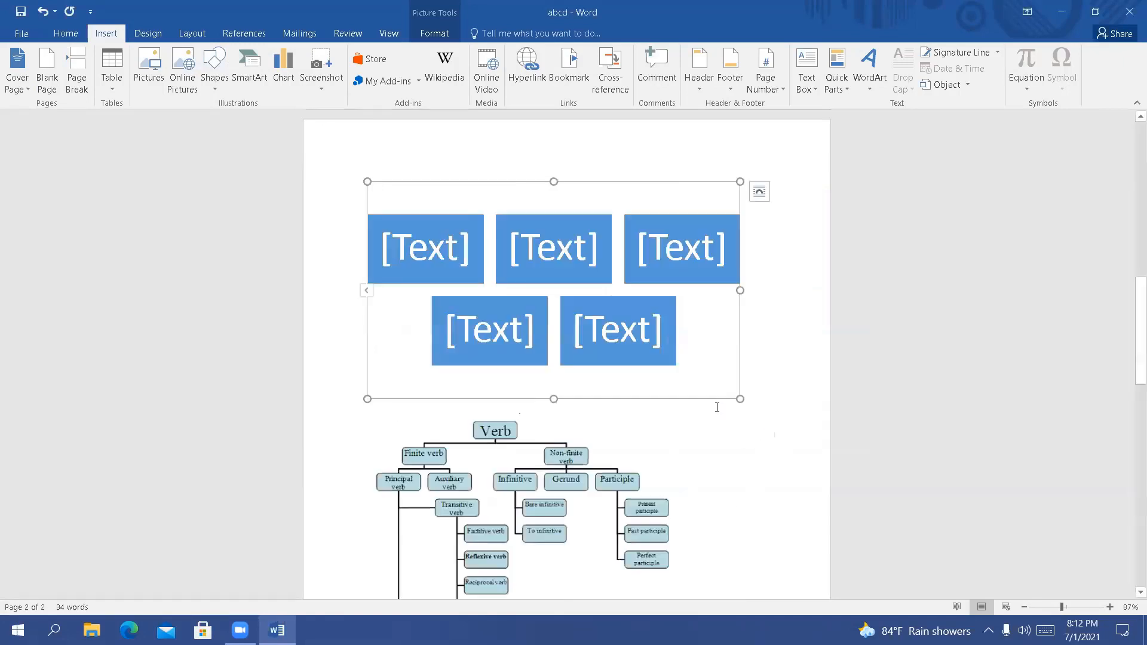
Enter "lkfgjf" in the first SmartArt block and "gnlern" in the second, and deselect the graphic
click(455, 258)
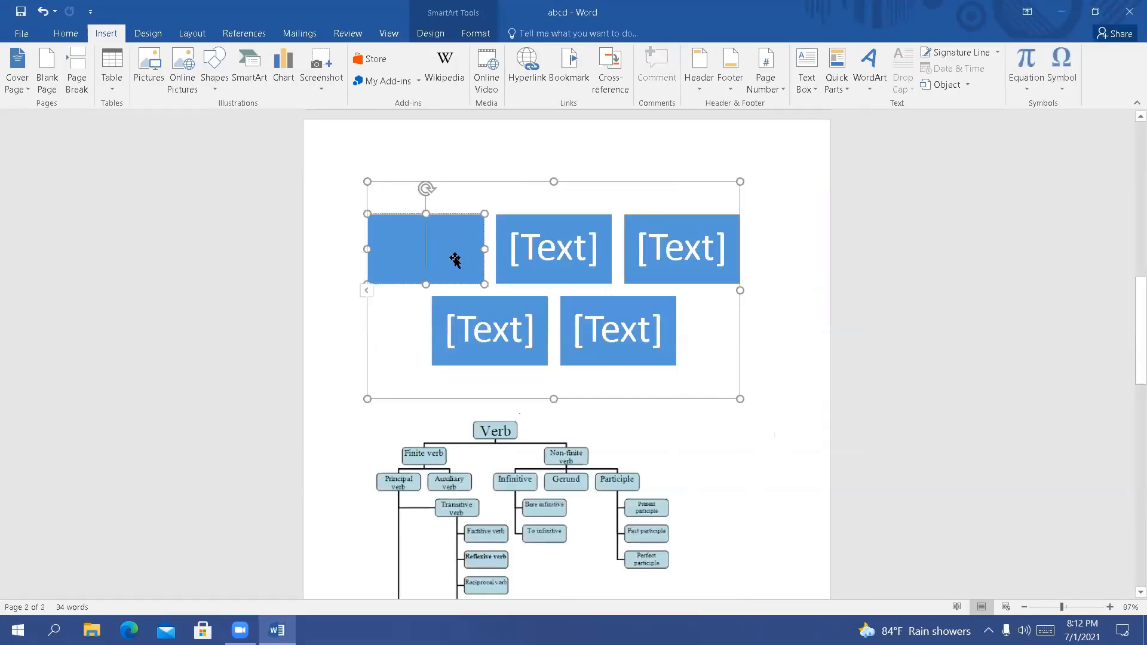
text(lkfgj)
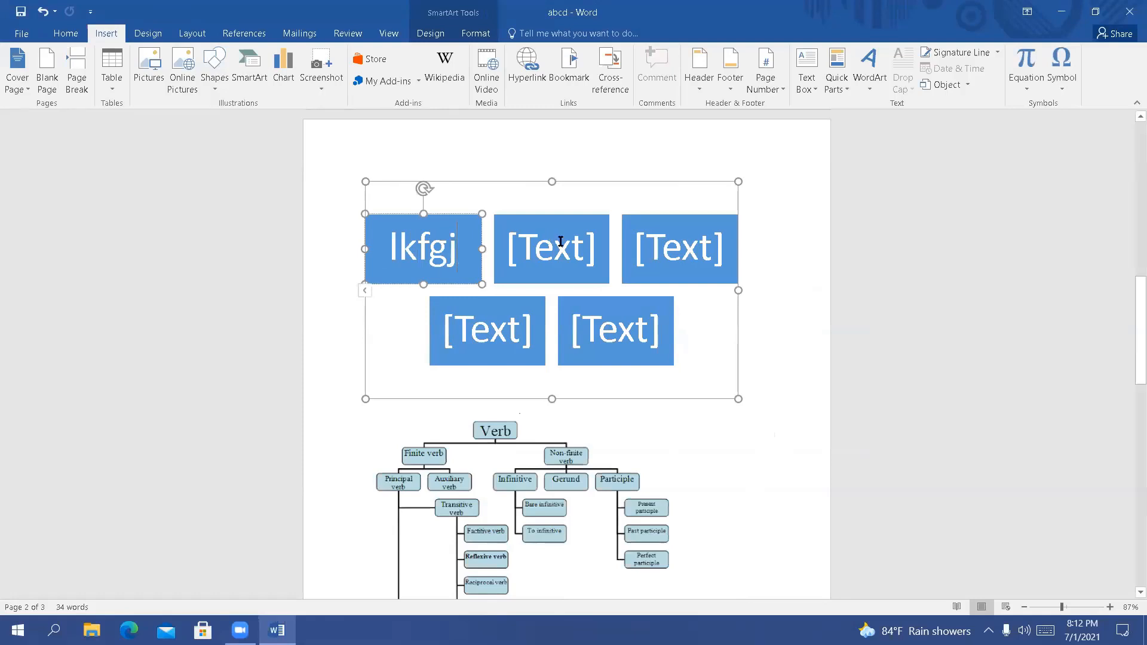
text(f)
click(553, 263)
text(gnlern)
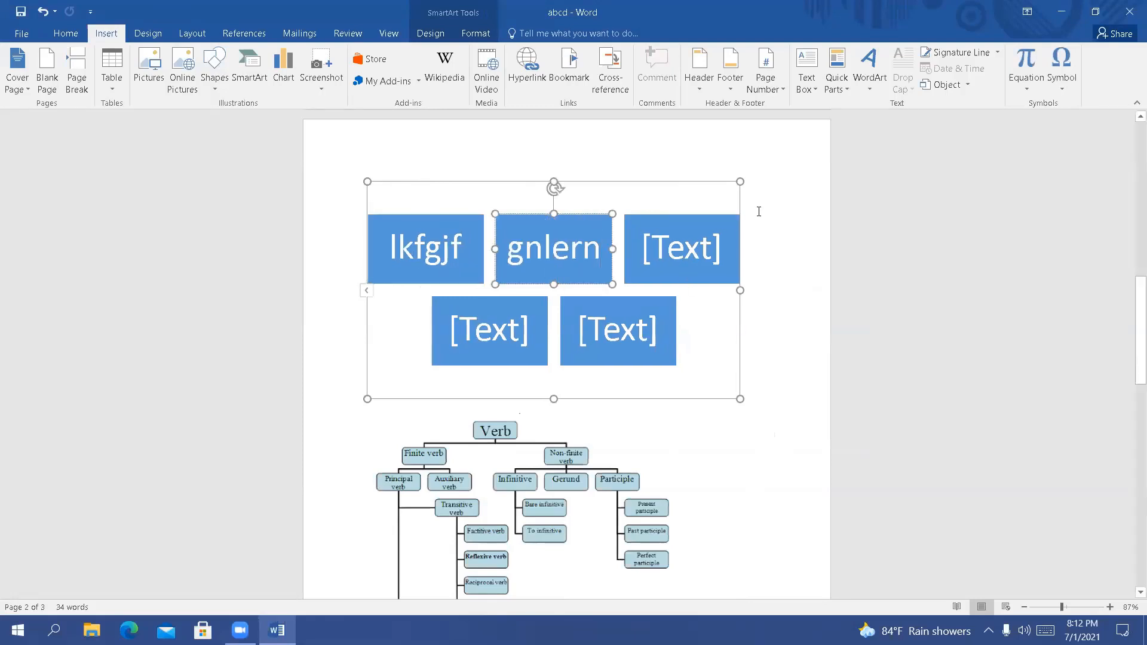
click(763, 213)
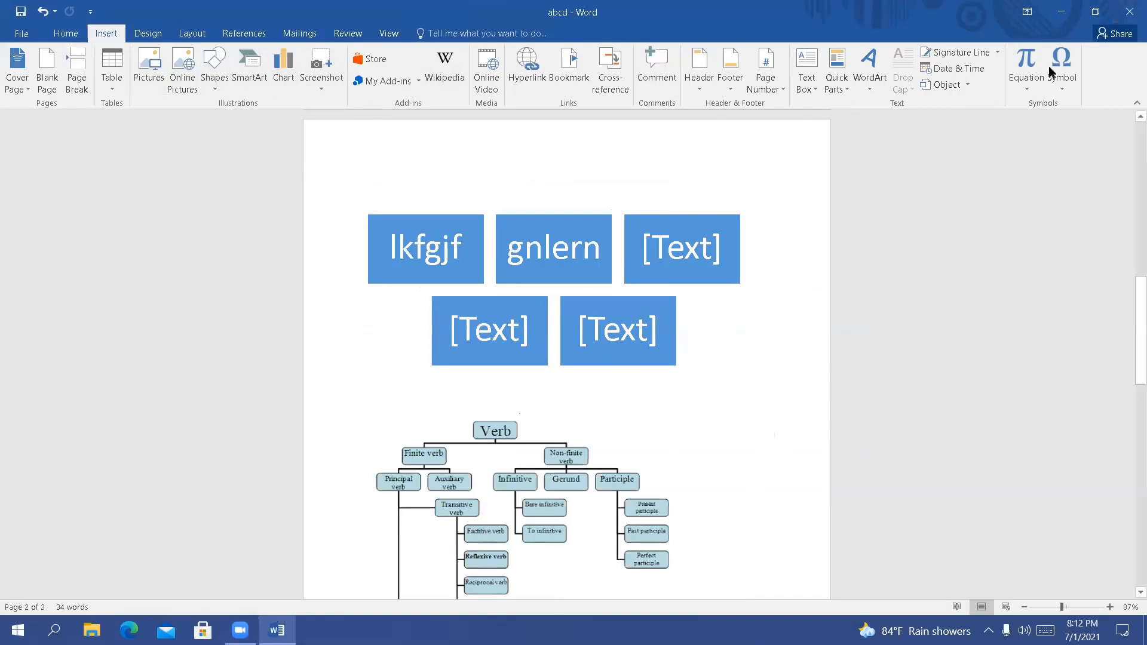
Close the abcd document without saving the changes
click(1127, 17)
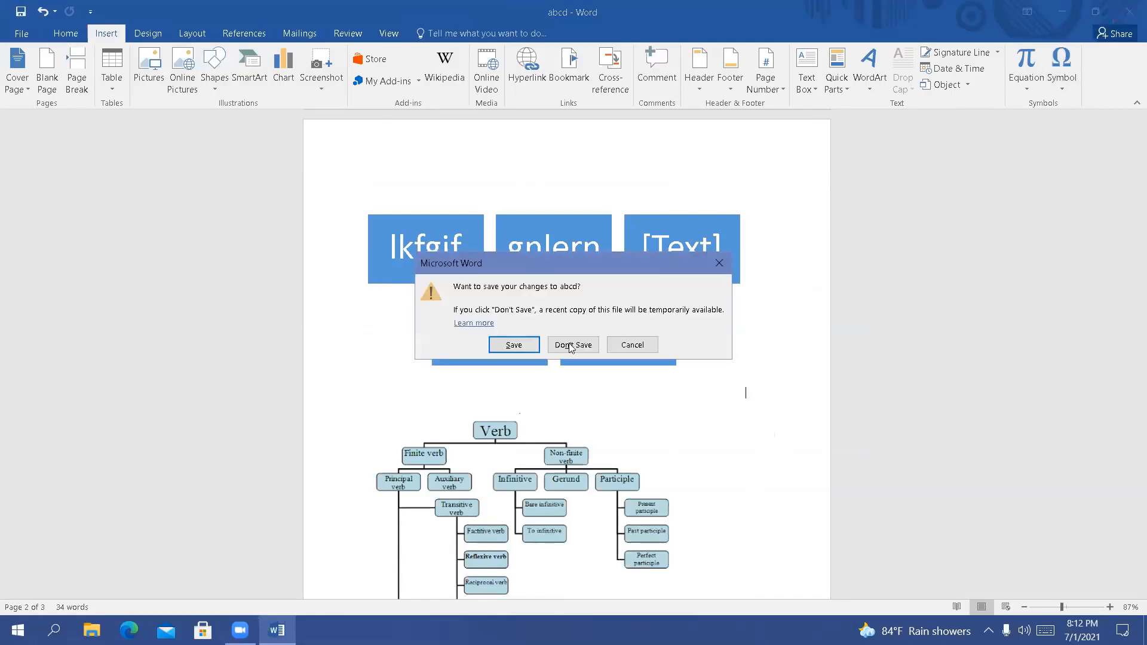
click(569, 347)
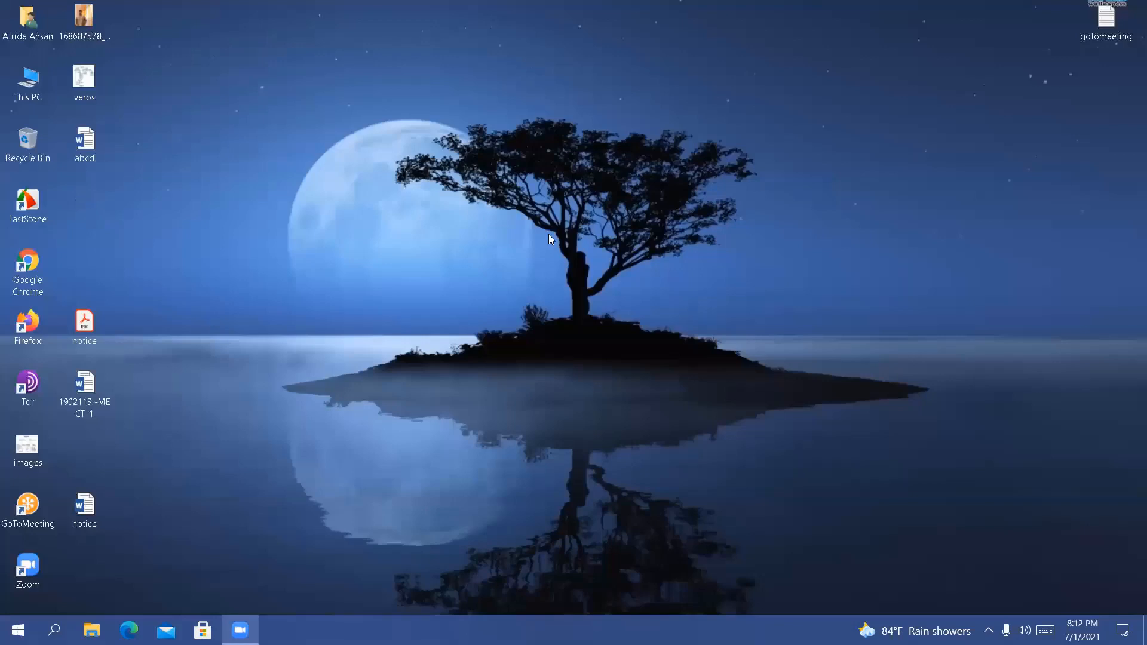
Refresh the Windows desktop repeatedly
right_click(249, 186)
click(286, 235)
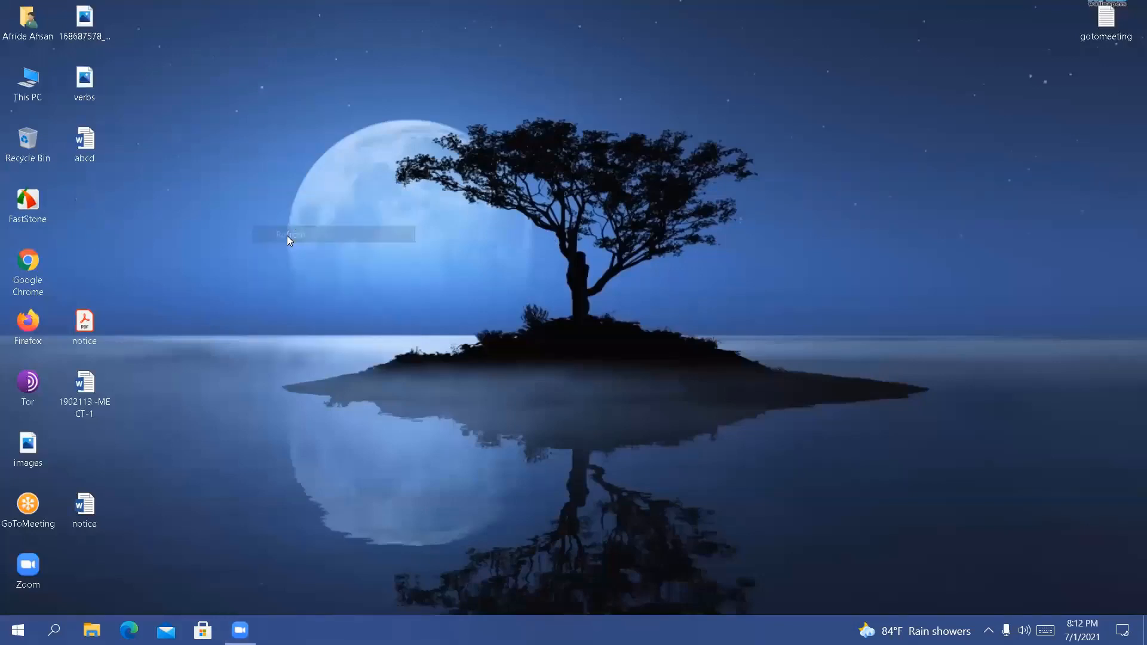
right_click(287, 236)
click(306, 276)
right_click(284, 210)
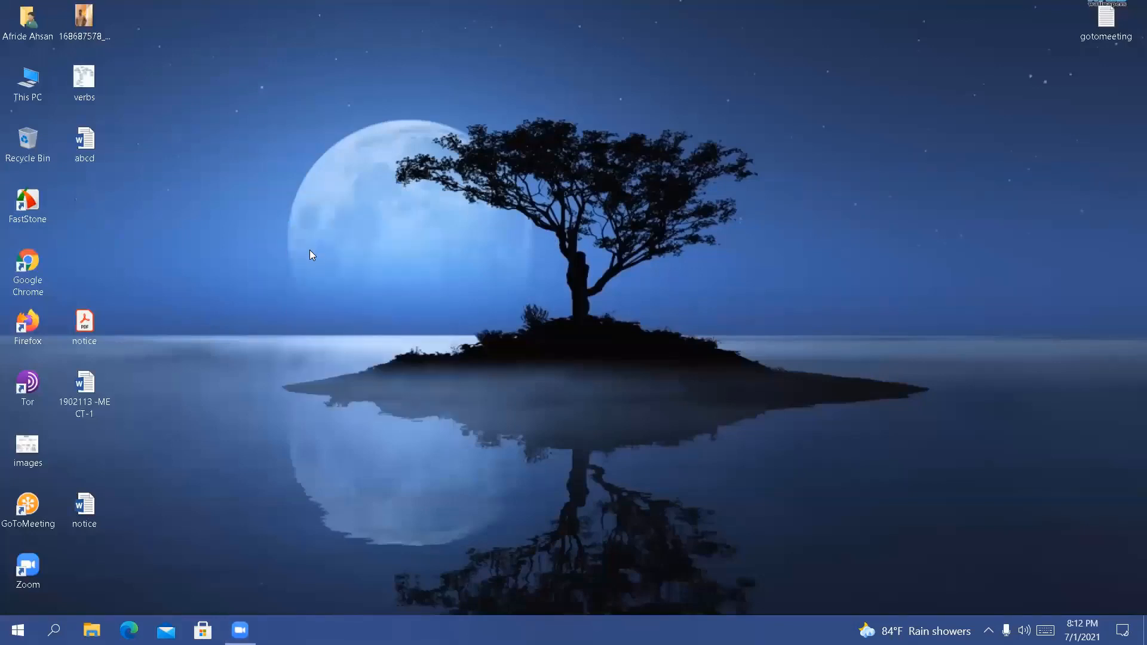
click(309, 255)
right_click(279, 208)
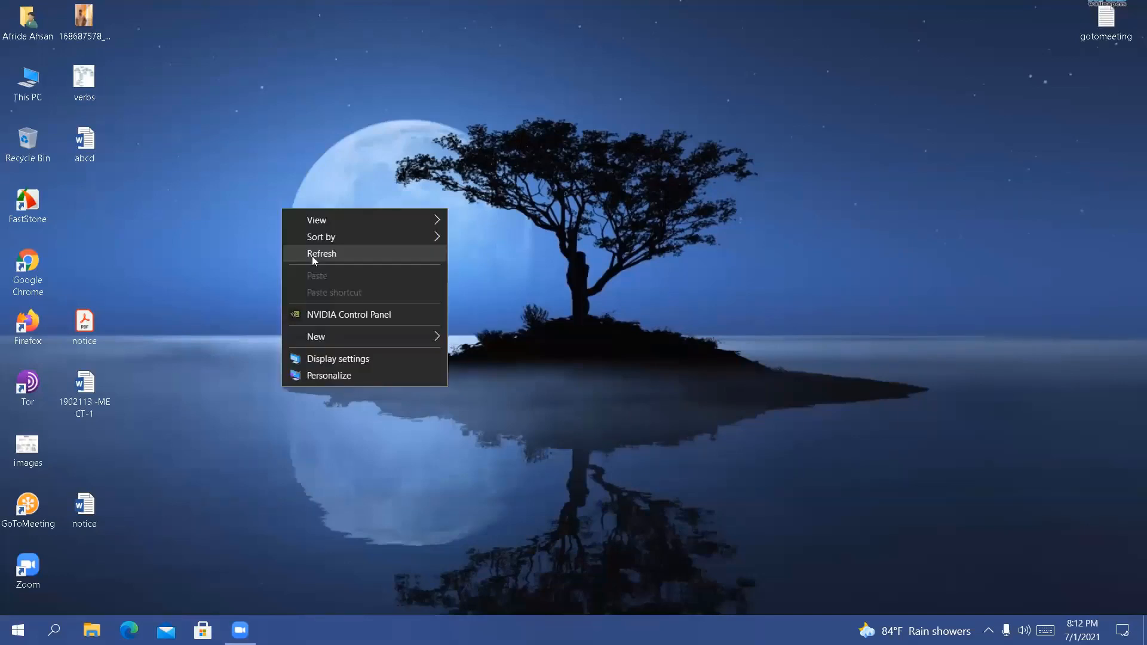
click(312, 255)
right_click(294, 218)
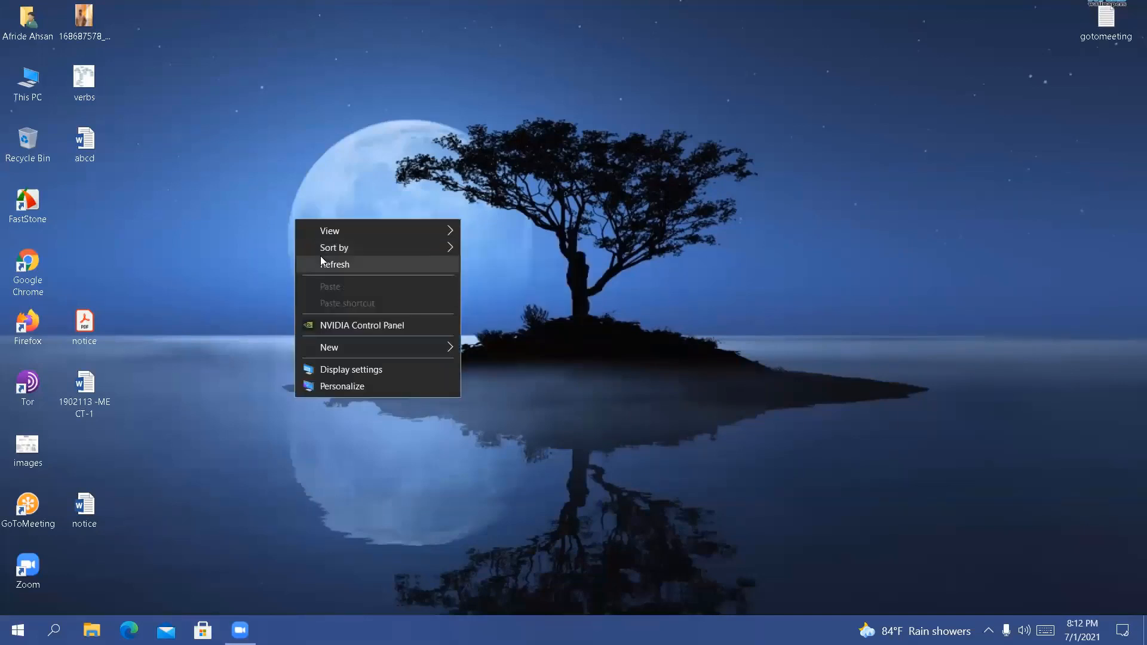
click(320, 257)
right_click(278, 184)
click(315, 233)
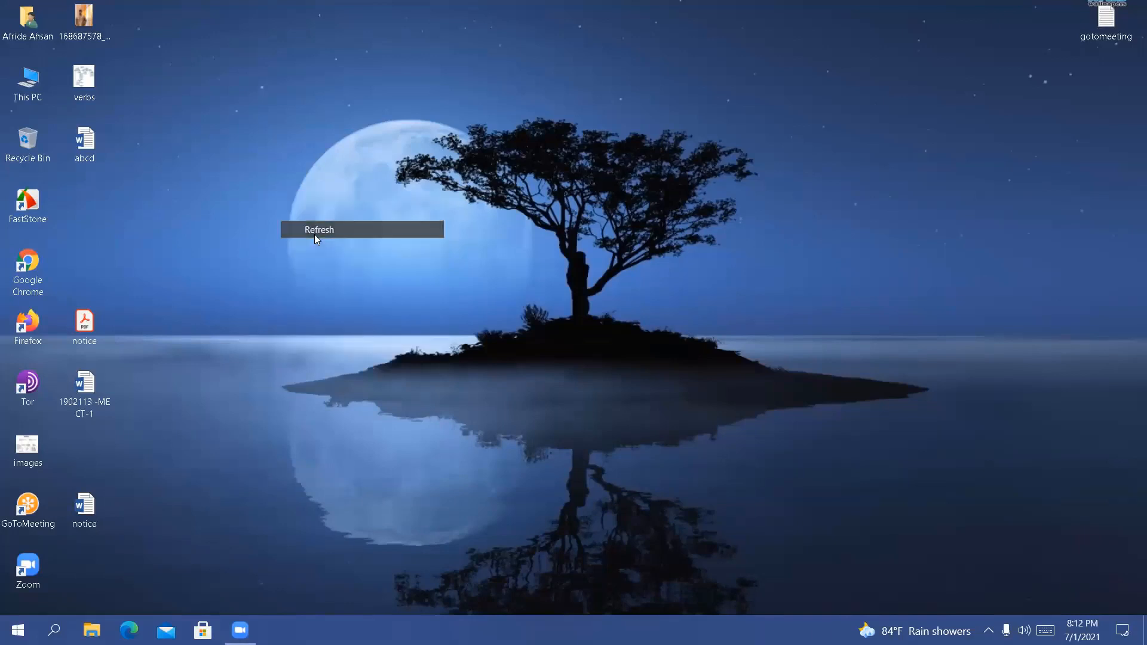
right_click(314, 235)
click(342, 281)
right_click(263, 197)
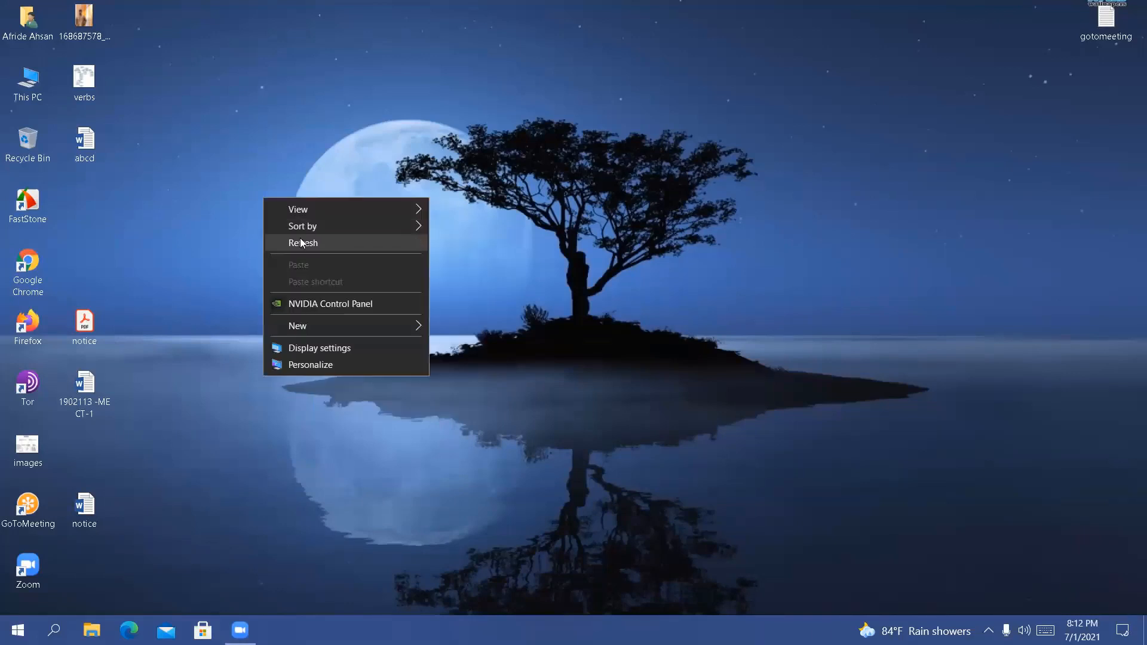
click(301, 243)
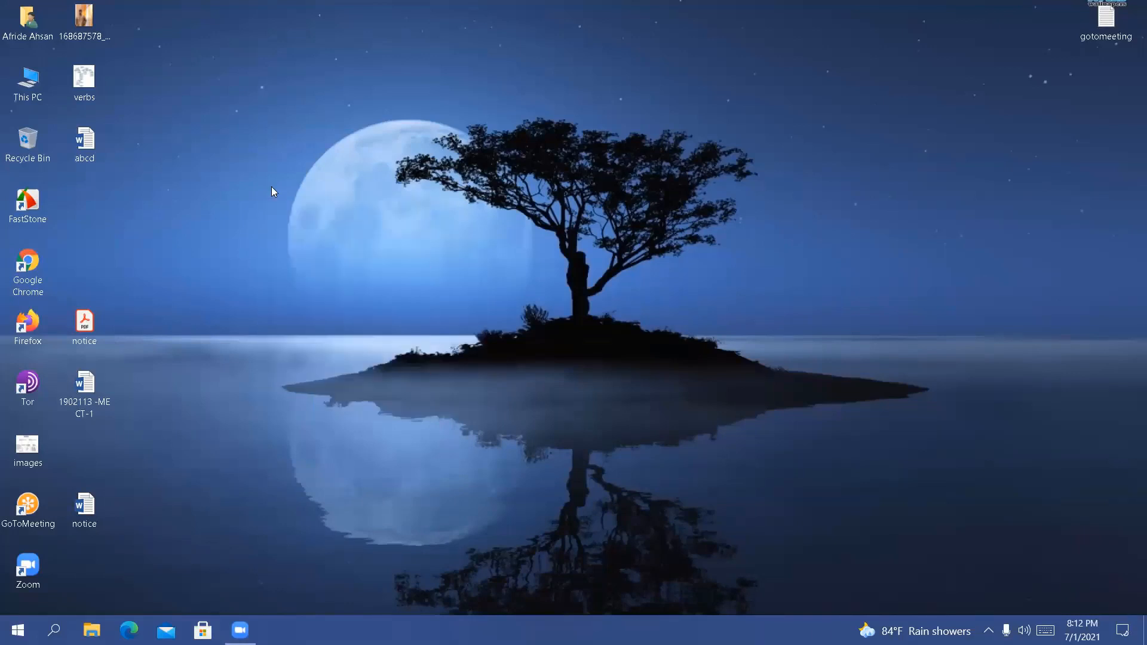
right_click(293, 231)
click(325, 277)
right_click(271, 175)
click(254, 143)
right_click(252, 139)
click(282, 186)
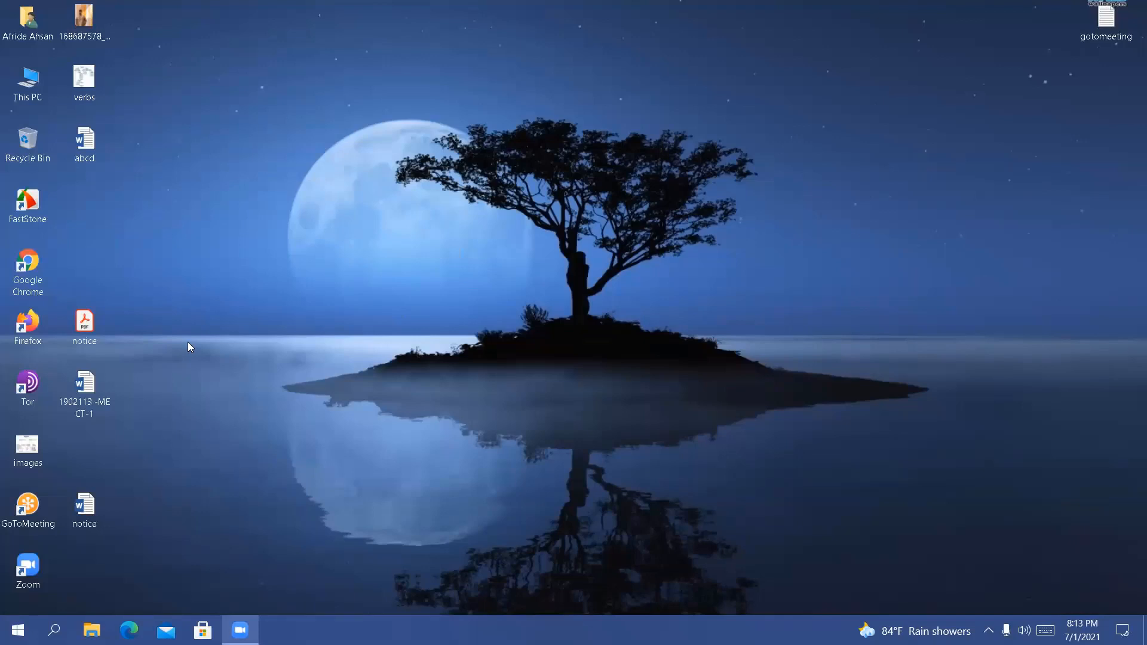
Search Windows for "event" and launch the Event Viewer app
key(super+s)
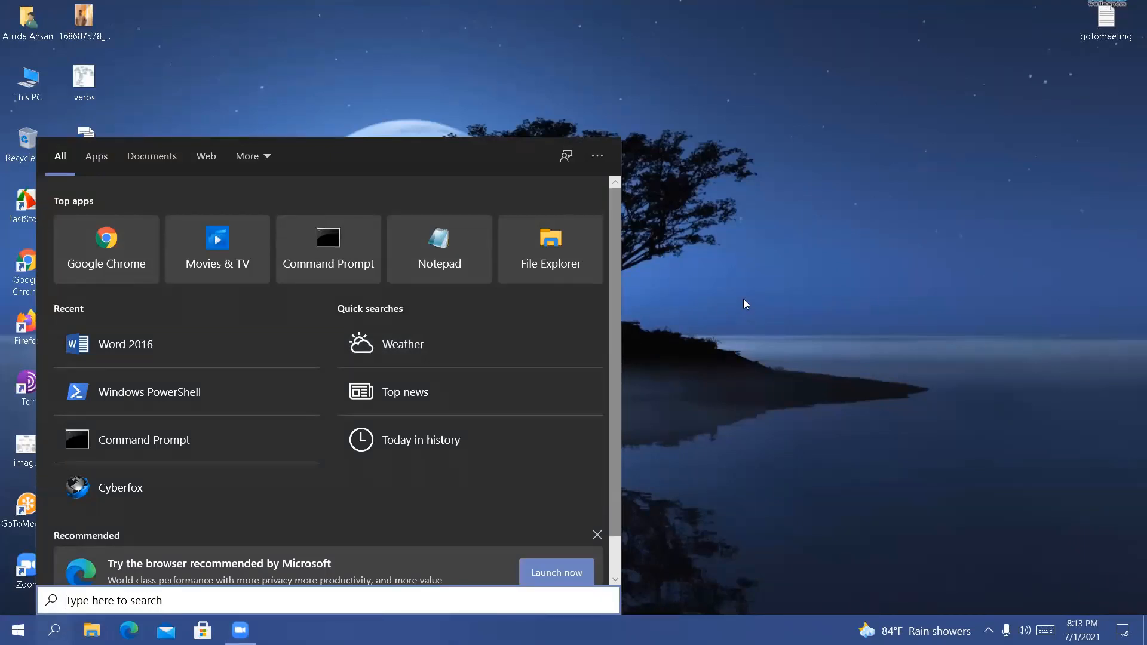
text(ever)
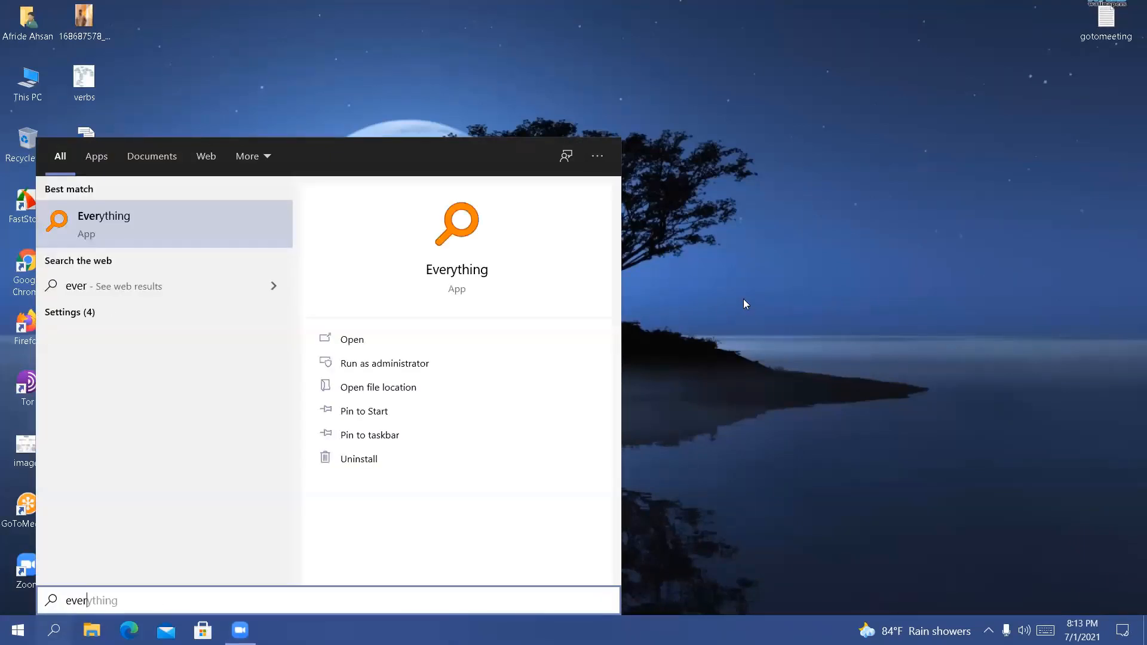
key(BackSpace)
key(BackSpace)
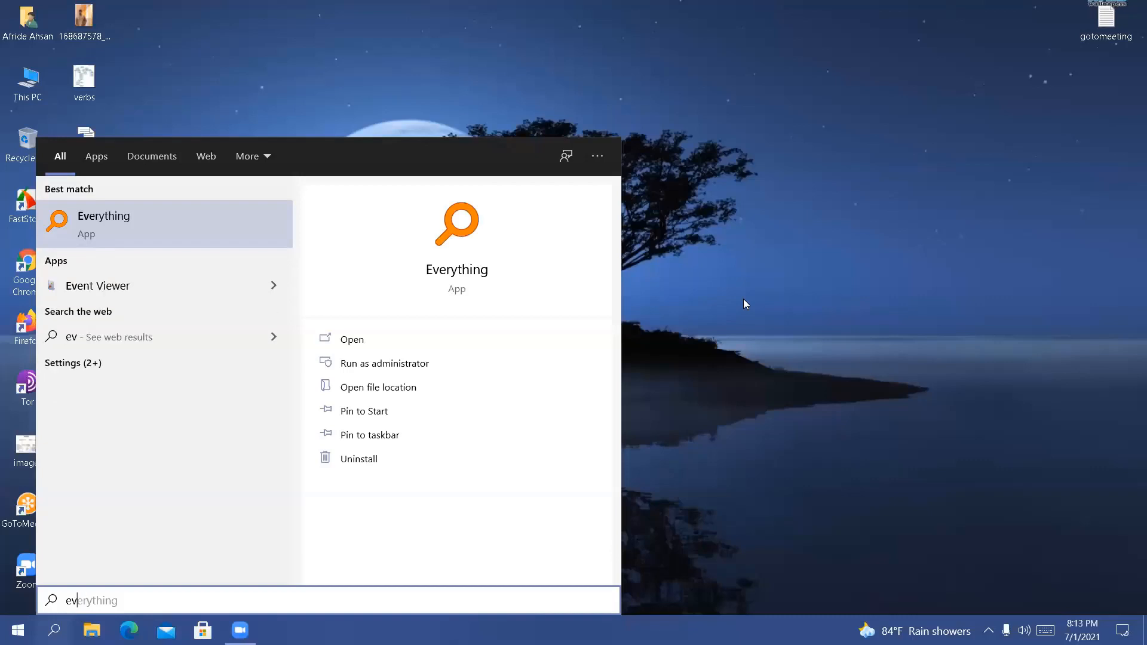
text(ent)
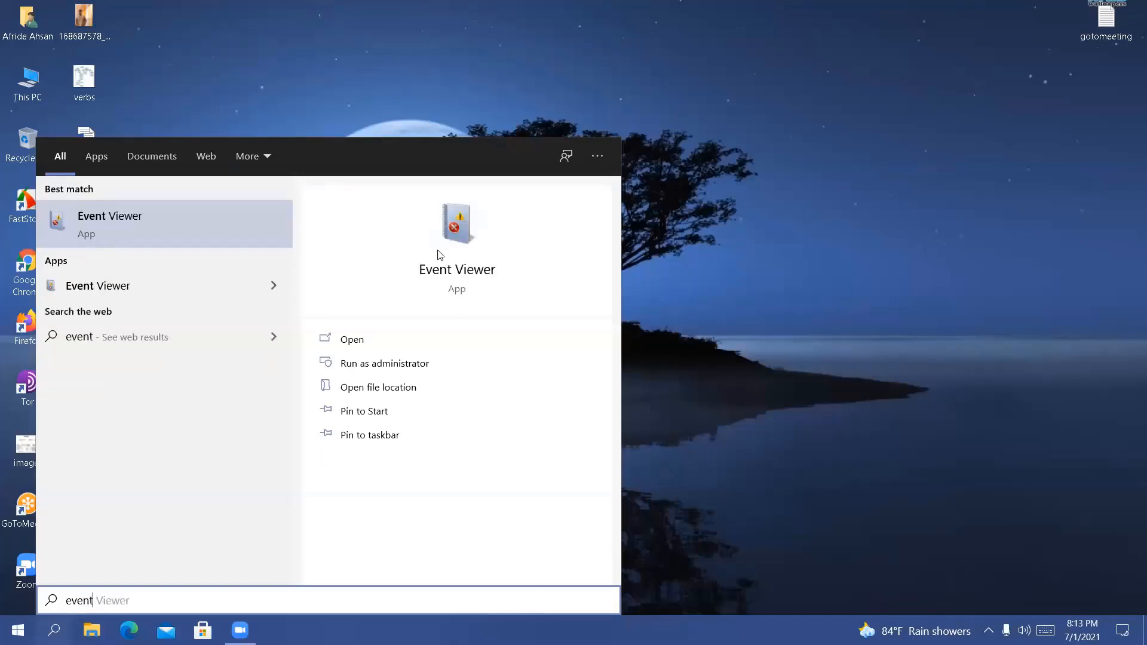
click(254, 239)
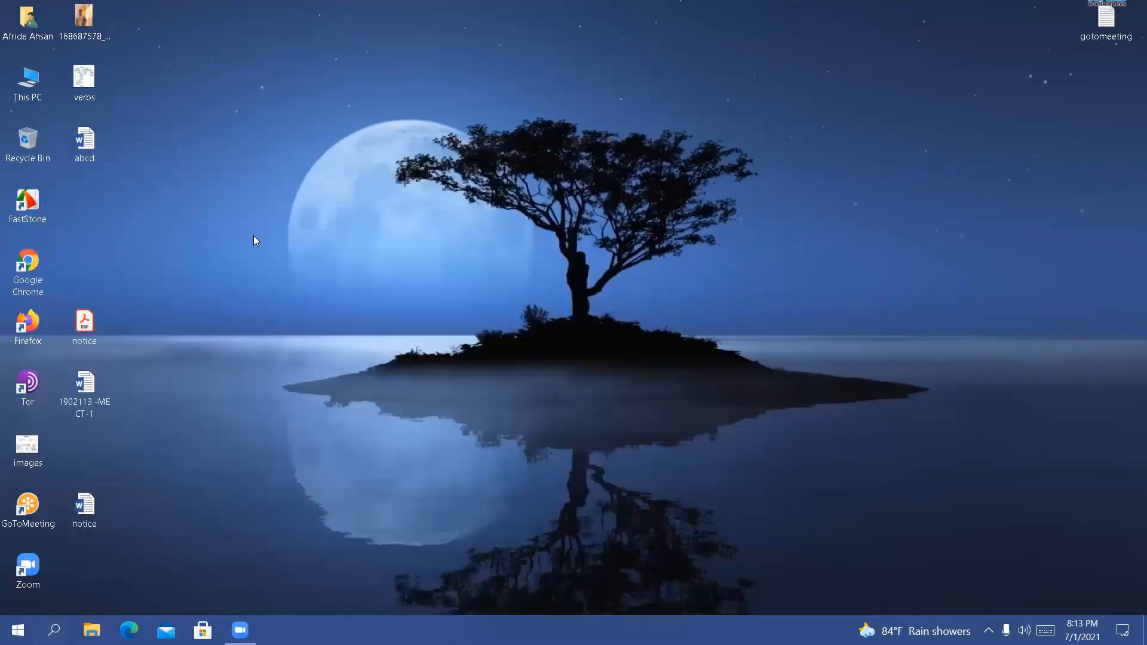
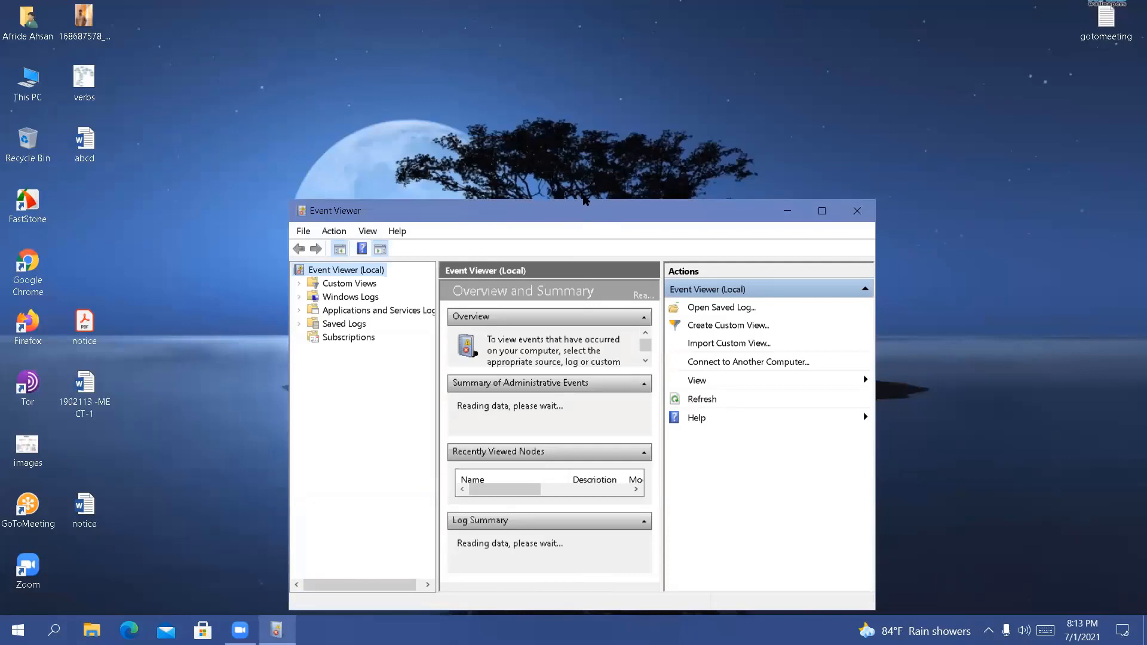
Move the Event Viewer window away from the desktop's centre and refresh the desktop several times
drag(585, 200, 499, 104)
right_click(905, 136)
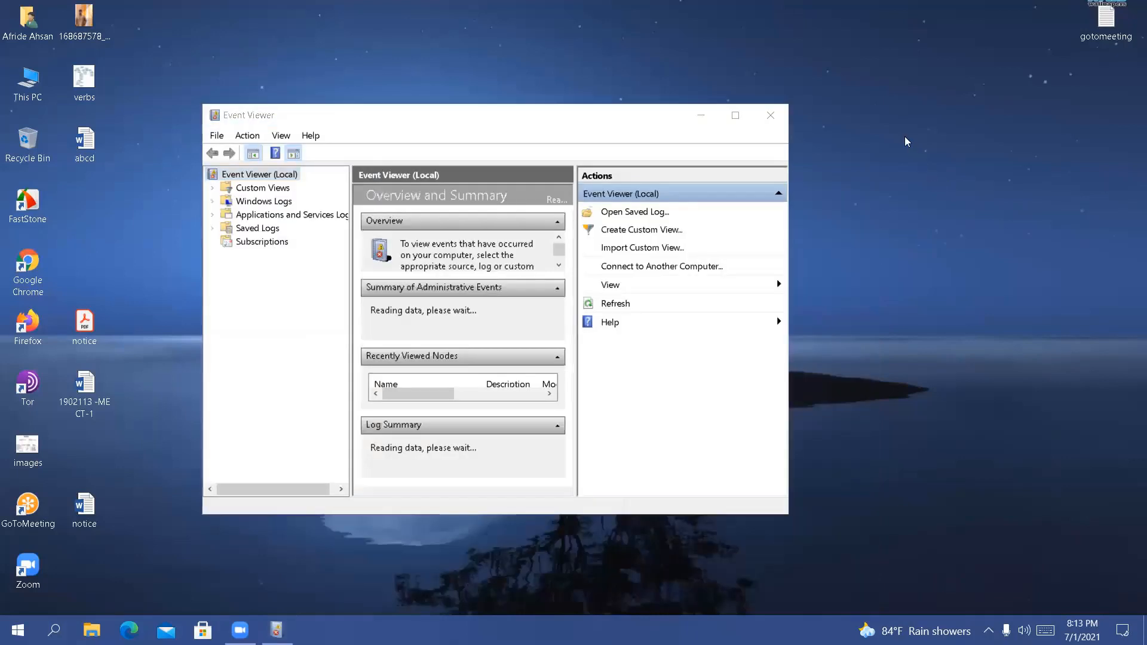
click(933, 187)
right_click(931, 178)
click(956, 225)
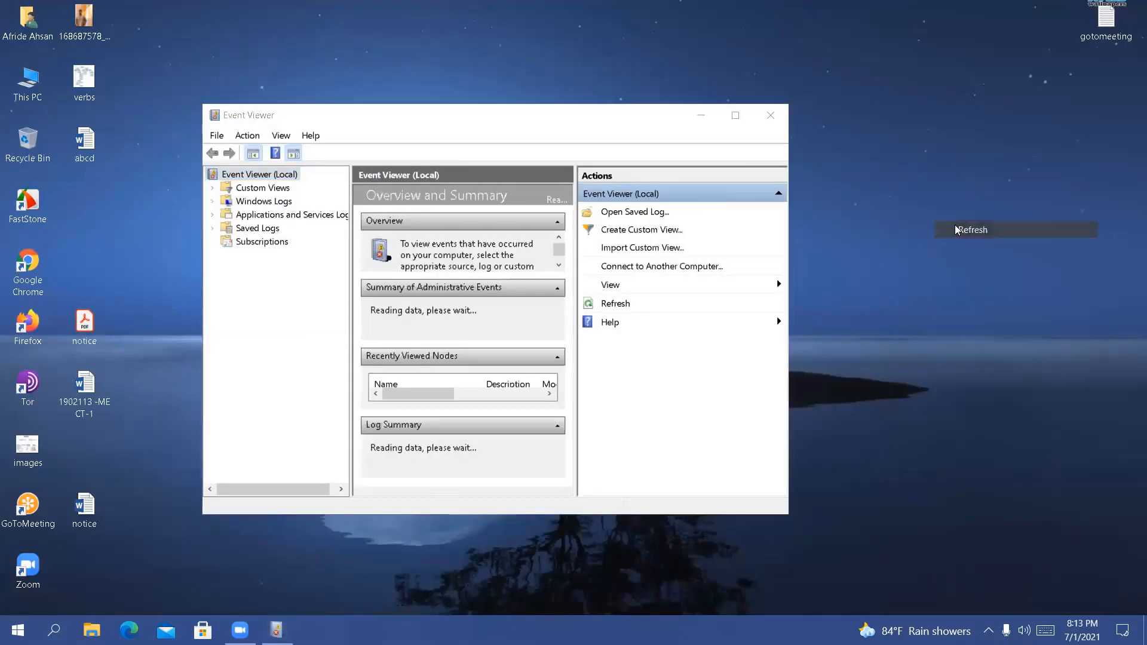
right_click(955, 226)
click(980, 272)
right_click(890, 155)
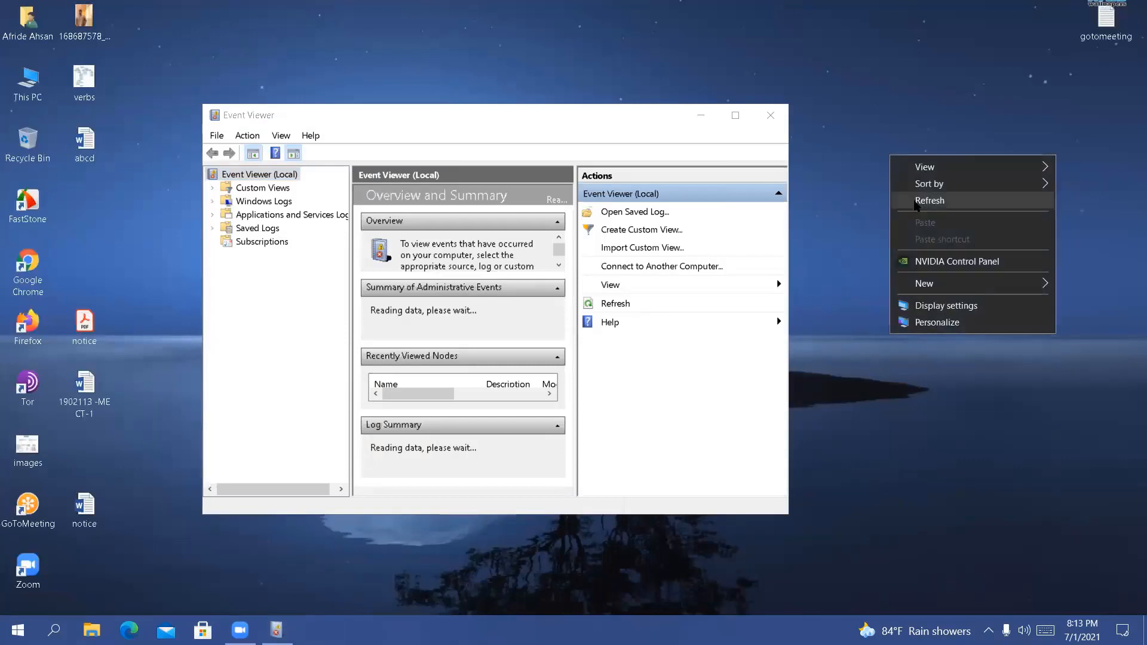
click(911, 202)
right_click(911, 200)
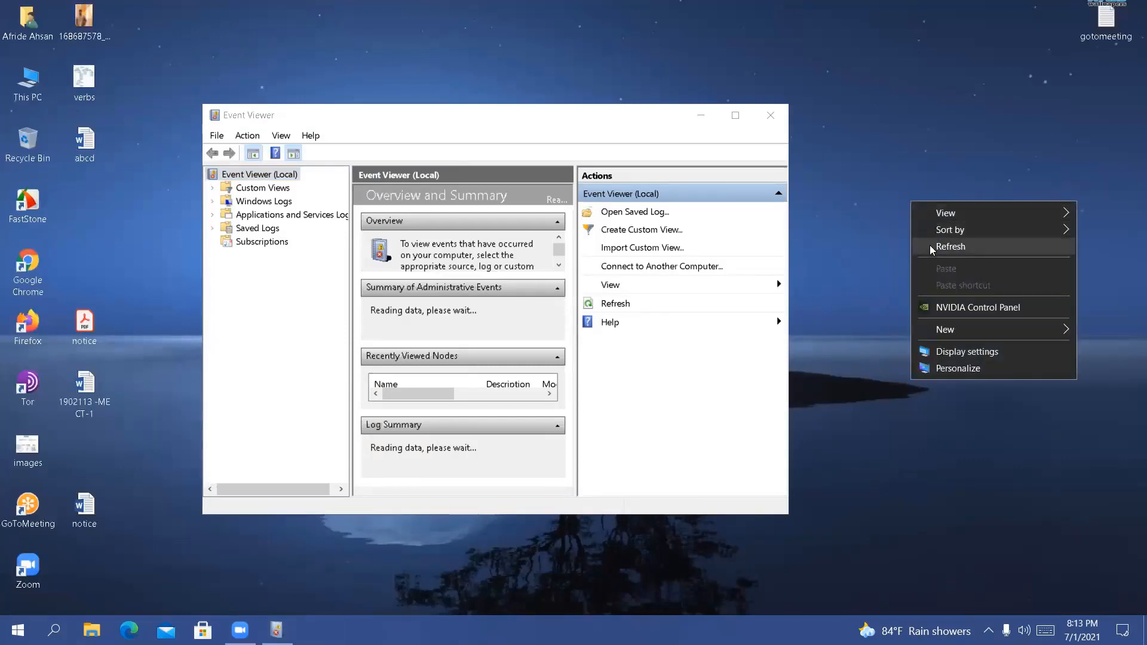
click(931, 247)
right_click(874, 155)
click(898, 201)
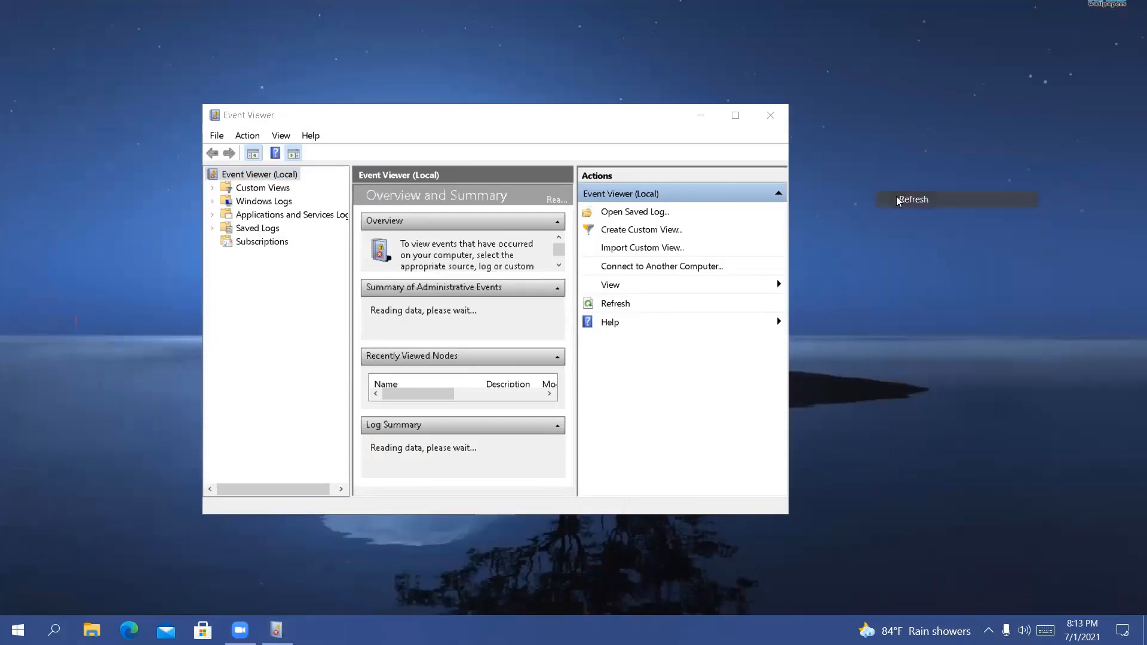
Maximize the Event Viewer window and view the Open Saved Log dialog at full size, closing it without choosing a file
click(575, 163)
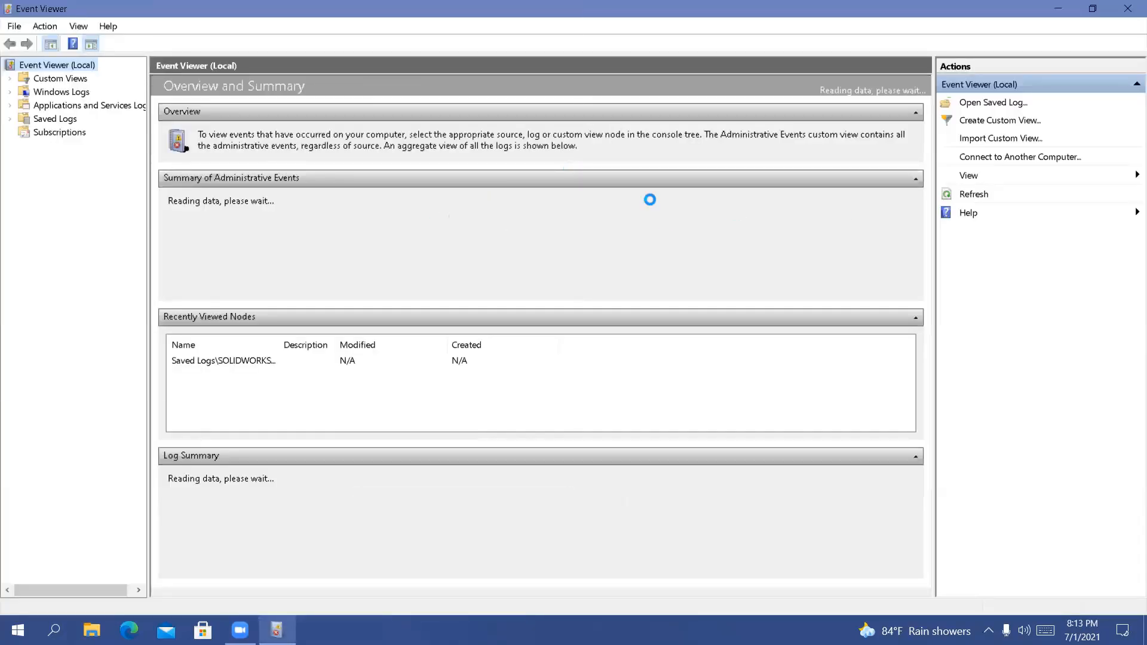
click(994, 103)
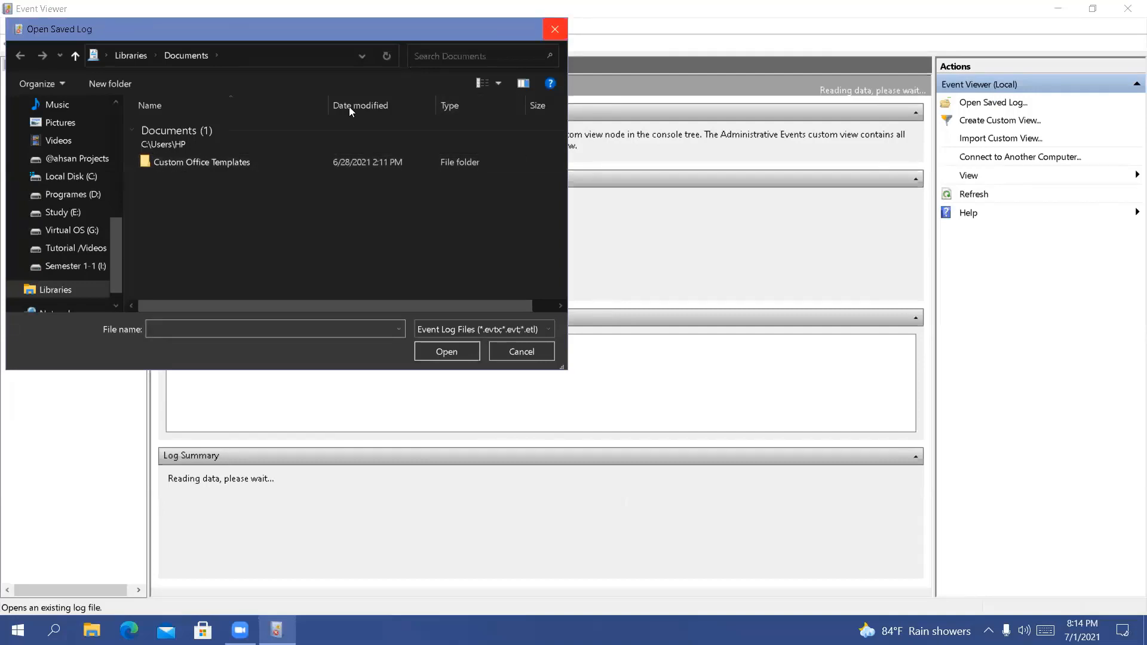
double_click(237, 29)
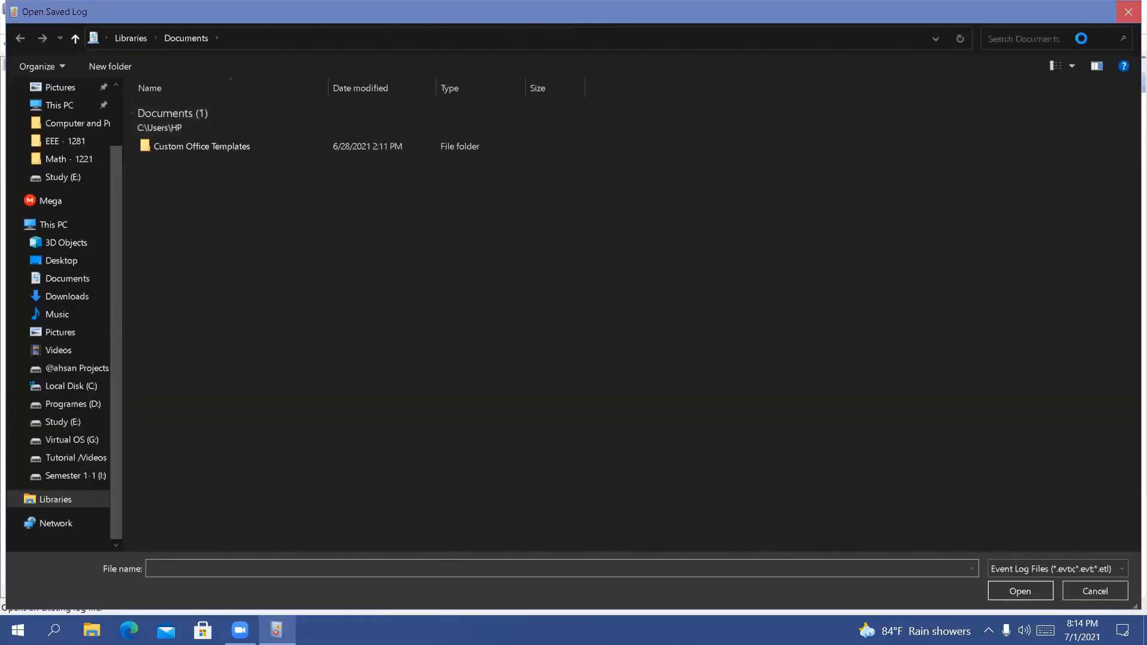
click(1126, 13)
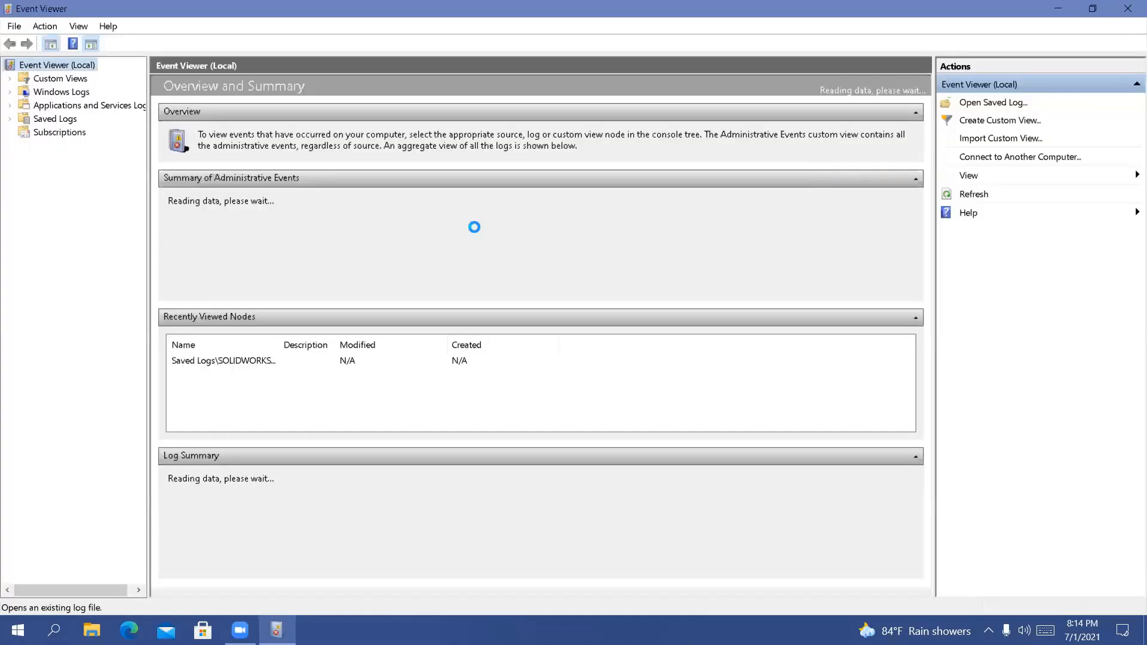
Display the Custom Views node and toggle the Show Analytic and Debug Logs option
click(48, 78)
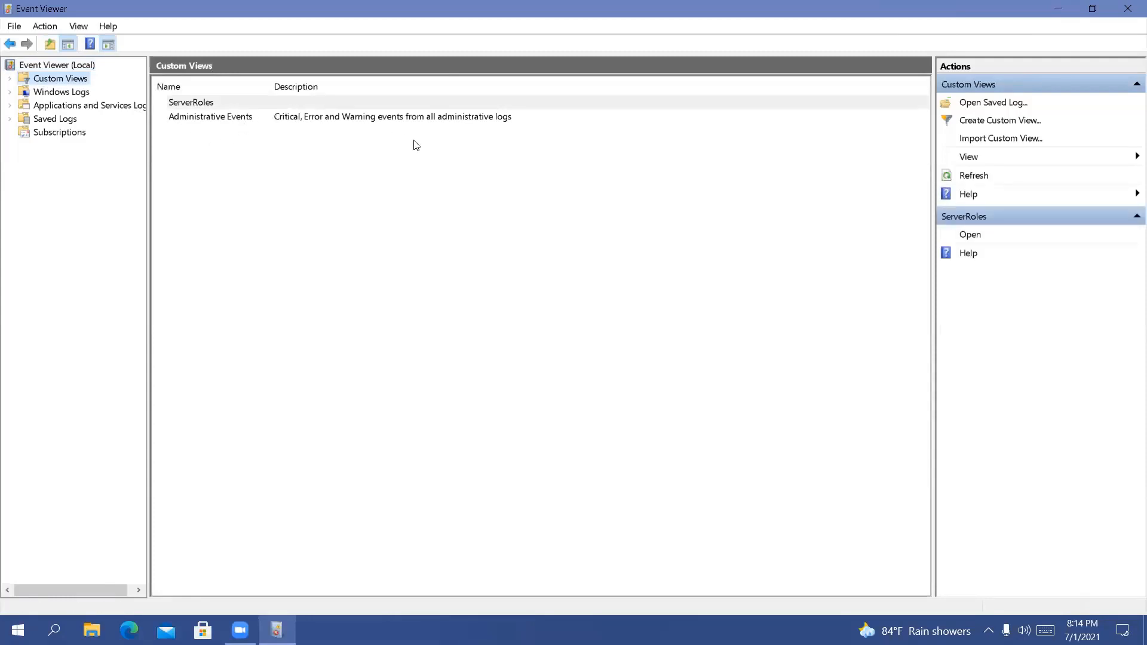
click(1015, 157)
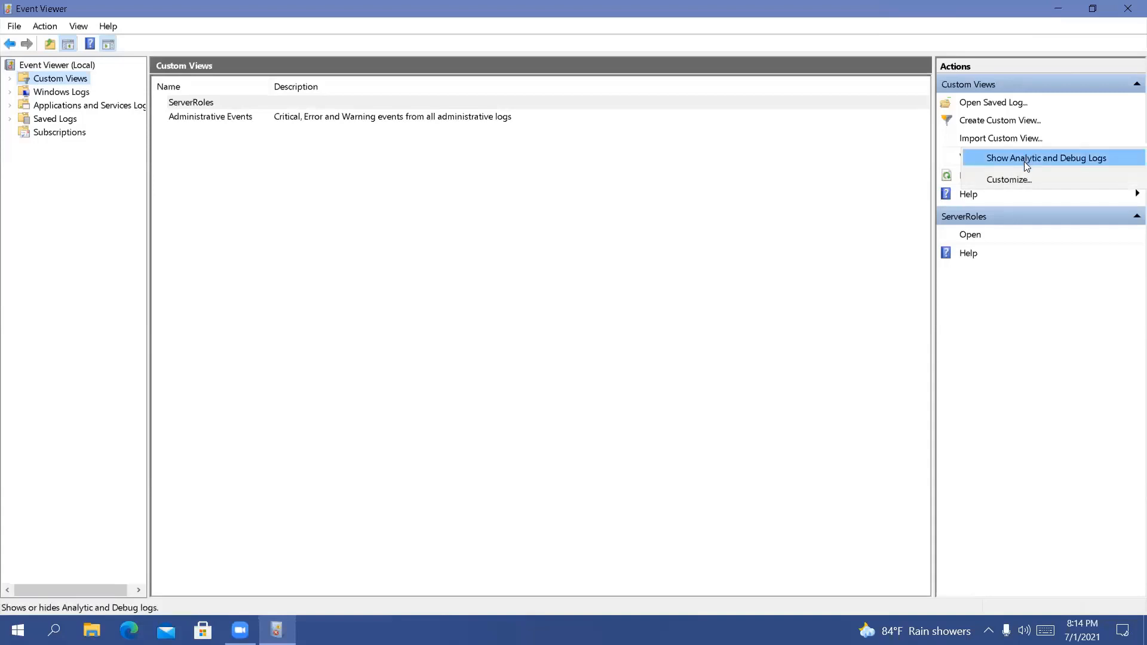
click(1025, 160)
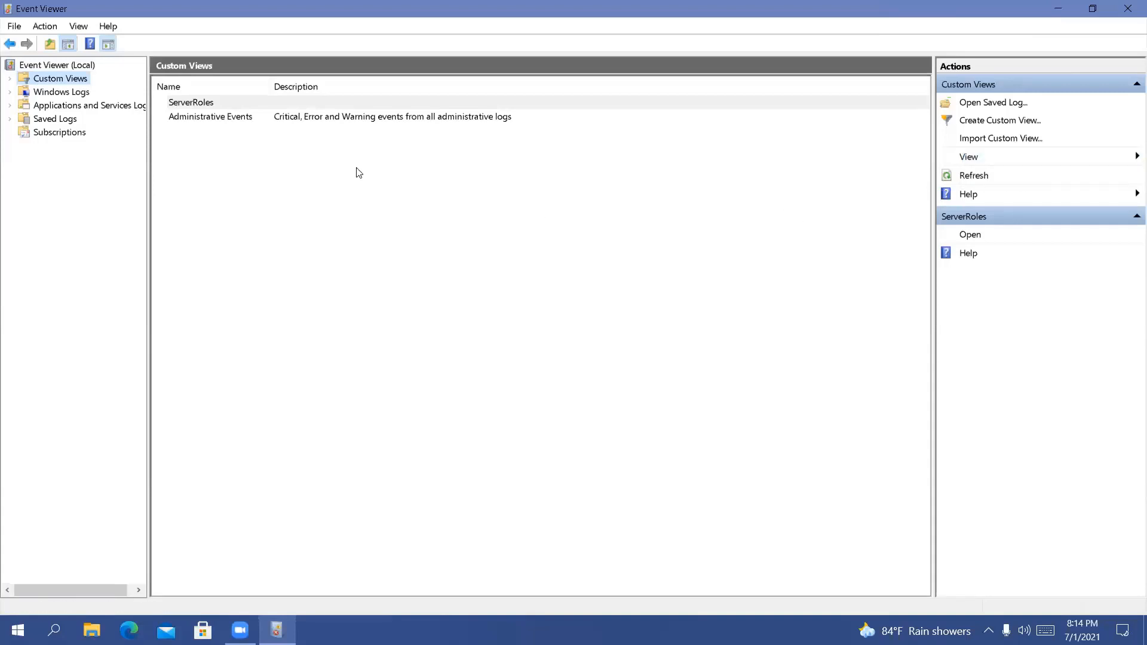
Expand Windows Logs and view the Application, Security, Setup and System logs one after another
click(61, 92)
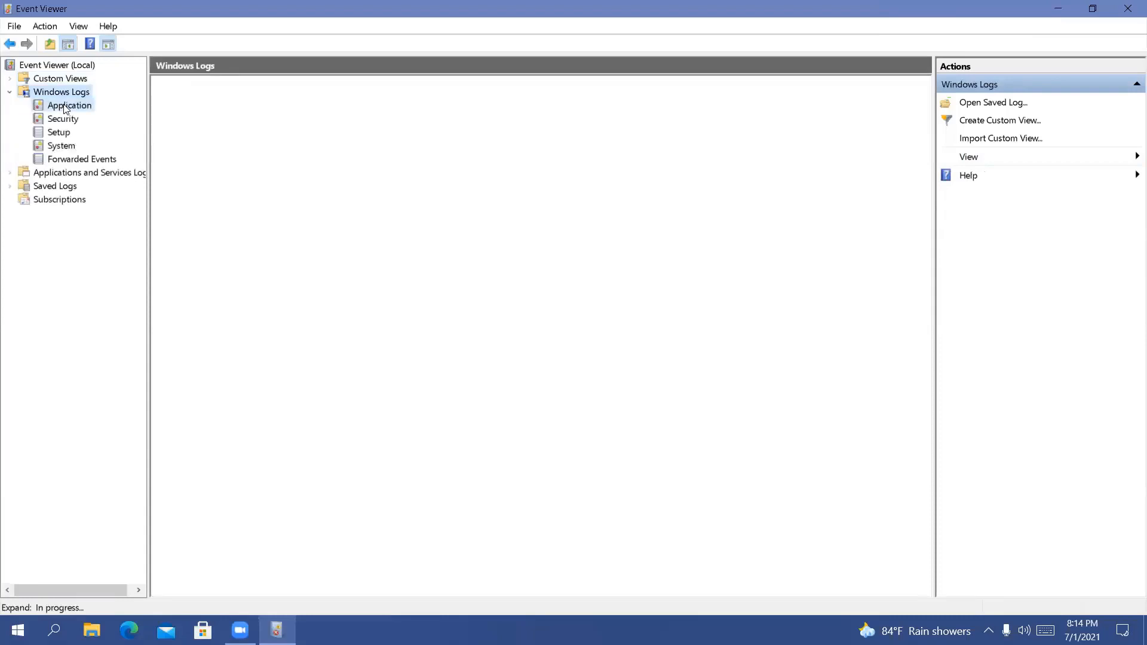
click(66, 108)
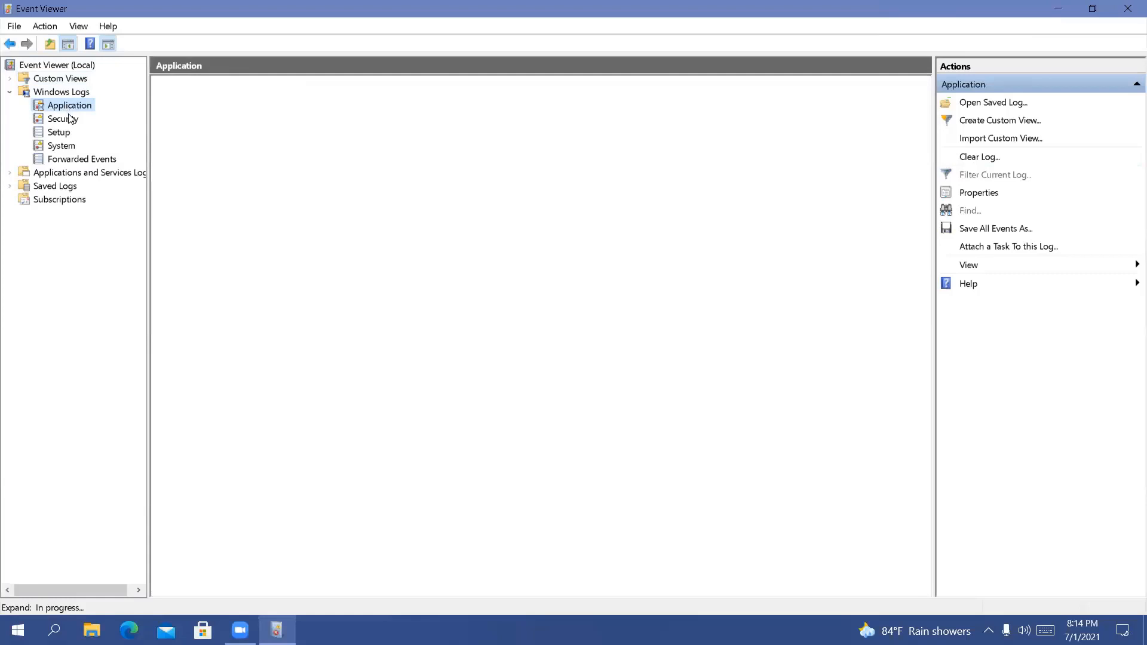
click(68, 118)
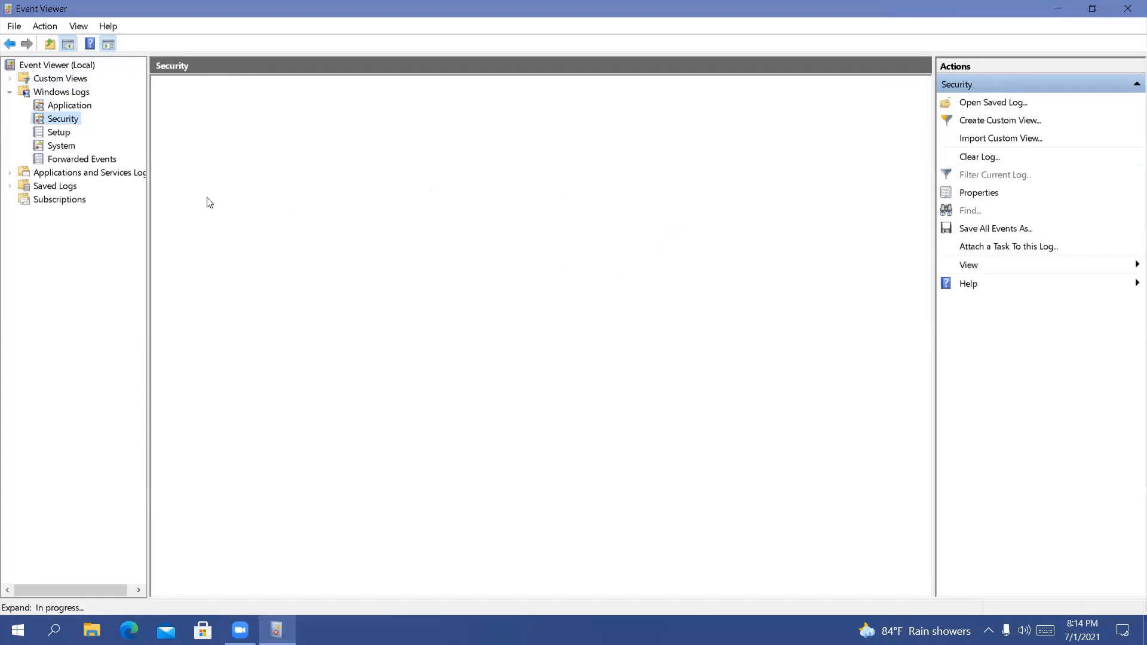
click(58, 134)
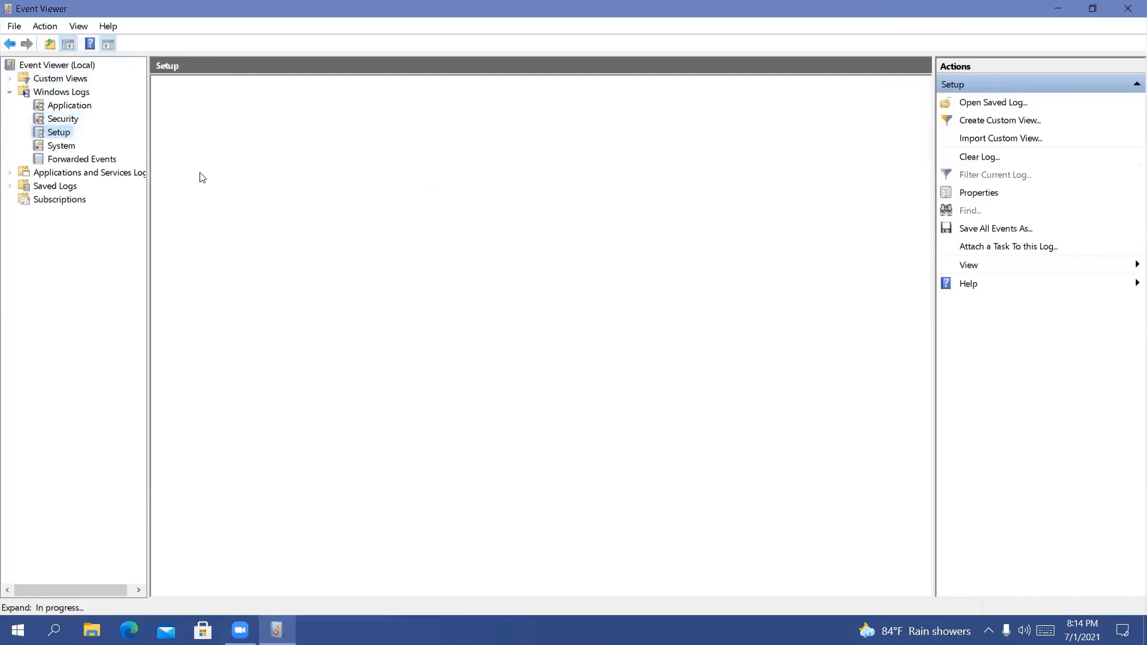
click(62, 148)
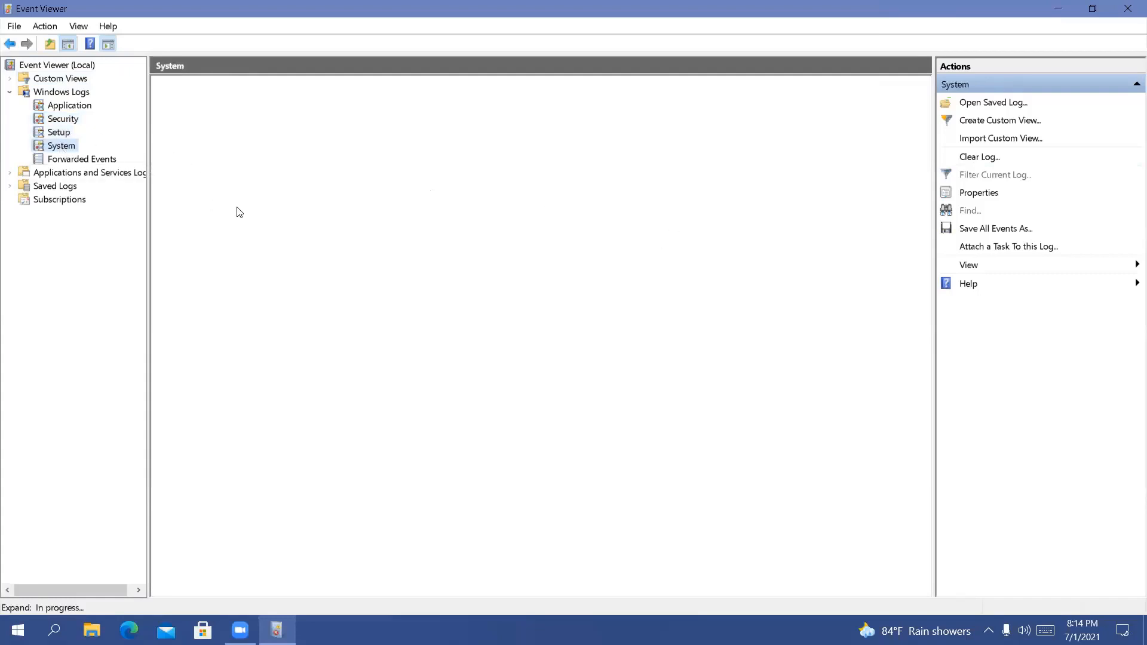
Close Event Viewer, unloading the faulty snap-in and dismissing the exception details
click(1130, 18)
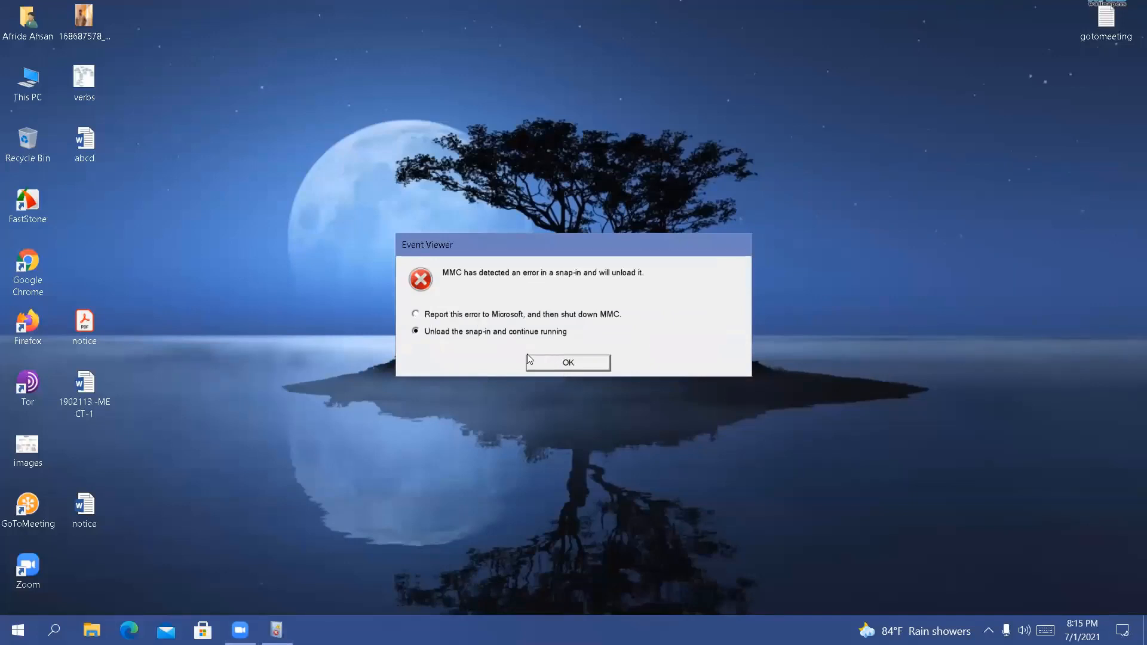
click(543, 365)
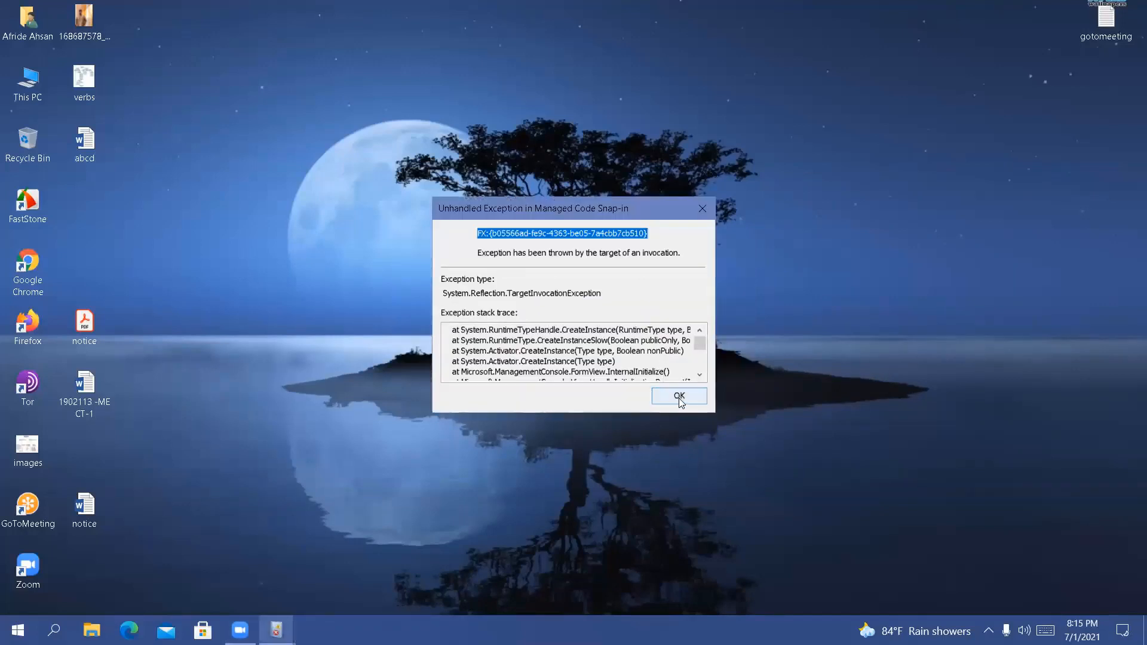
click(700, 208)
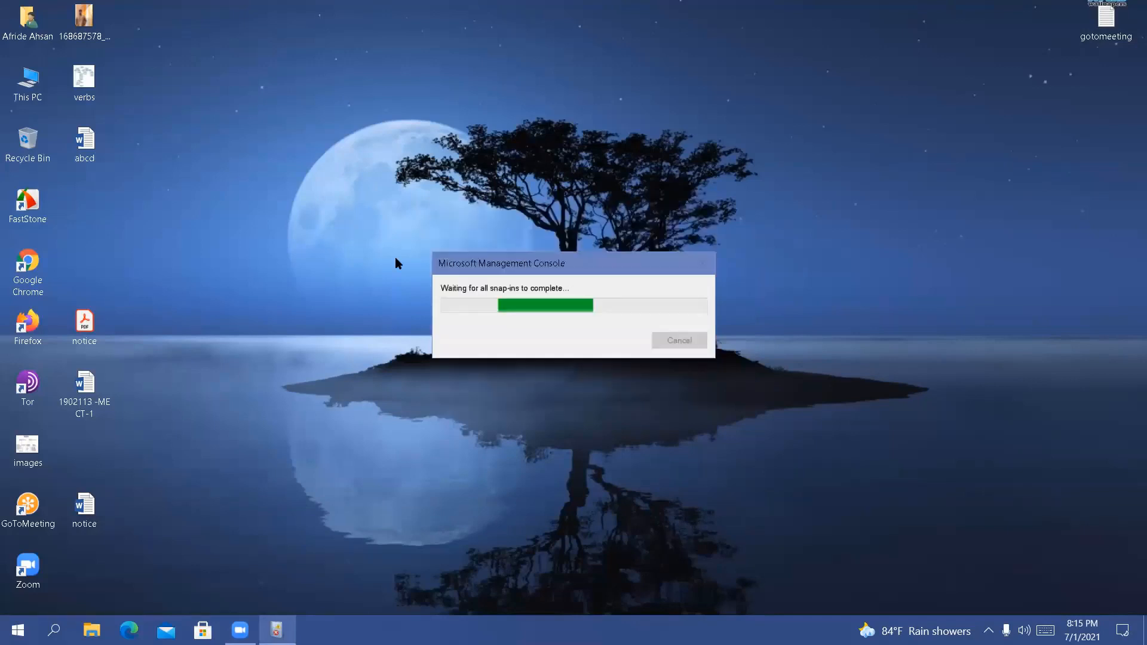
Refresh the desktop repeatedly
right_click(467, 223)
right_click(499, 271)
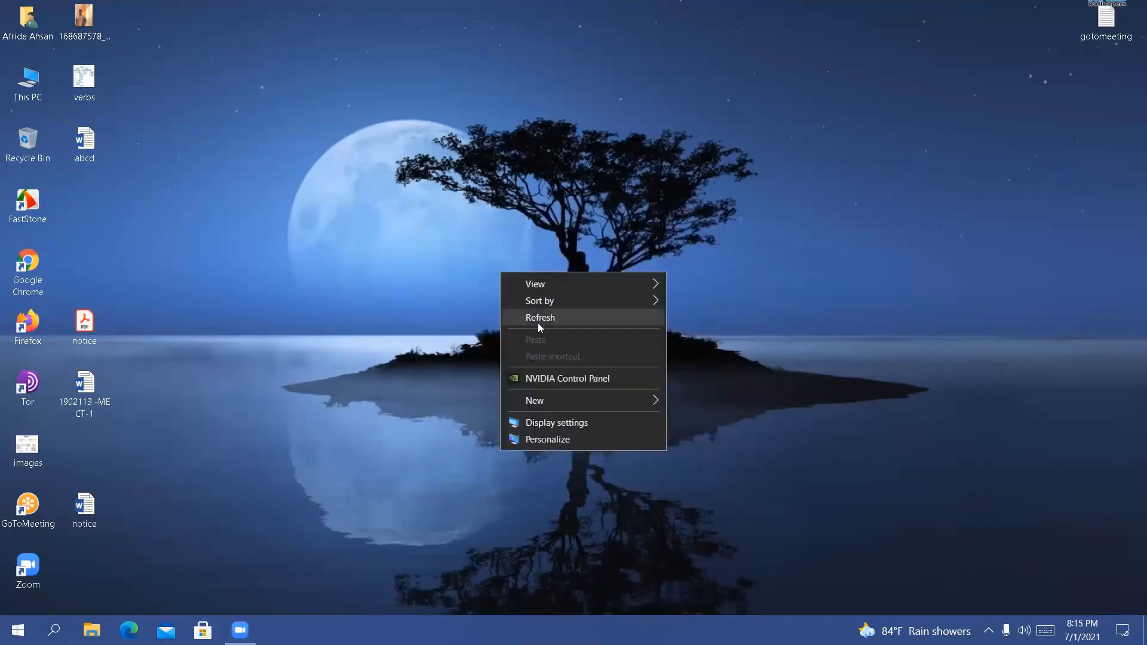
right_click(537, 322)
click(571, 370)
right_click(383, 164)
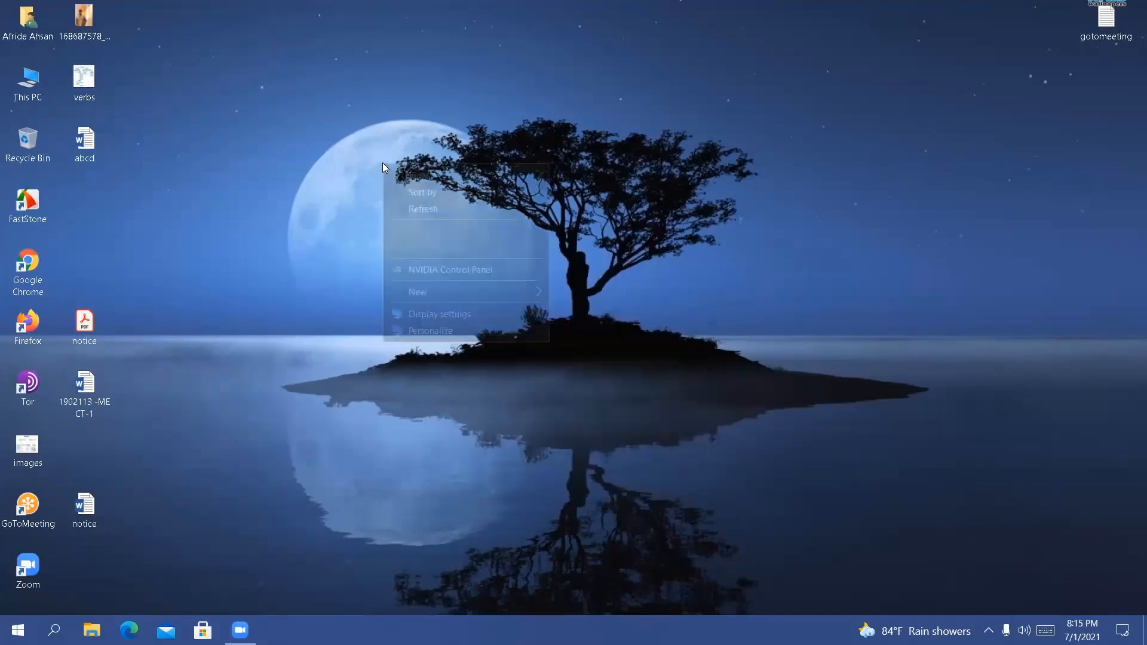
click(417, 207)
right_click(415, 202)
click(451, 242)
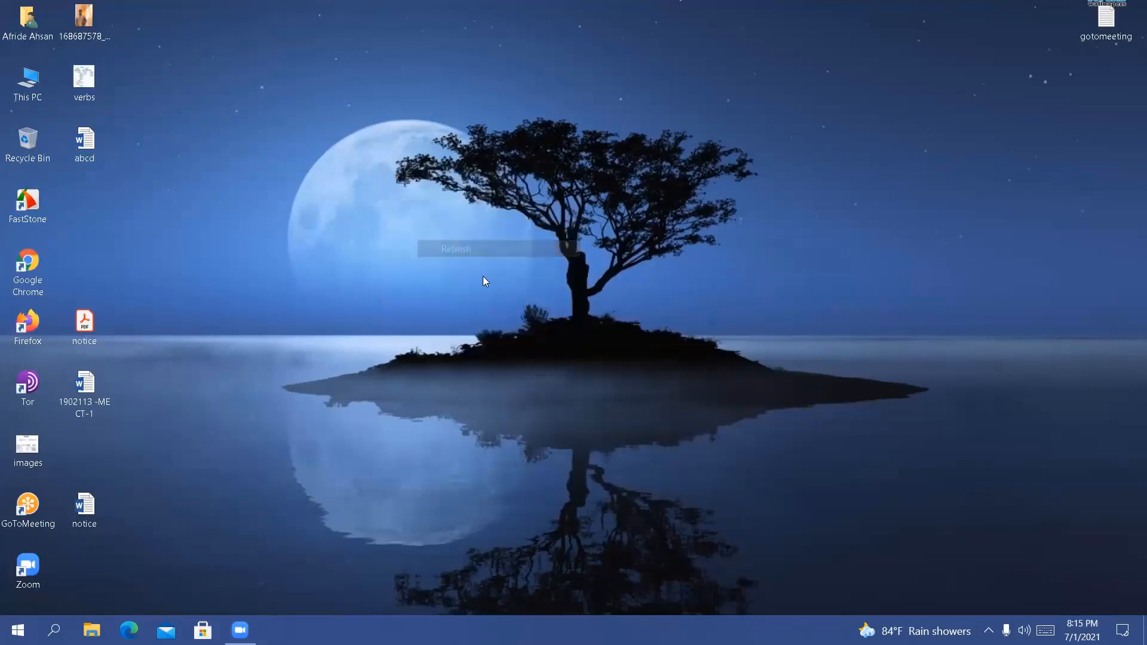
right_click(451, 241)
click(485, 285)
right_click(389, 213)
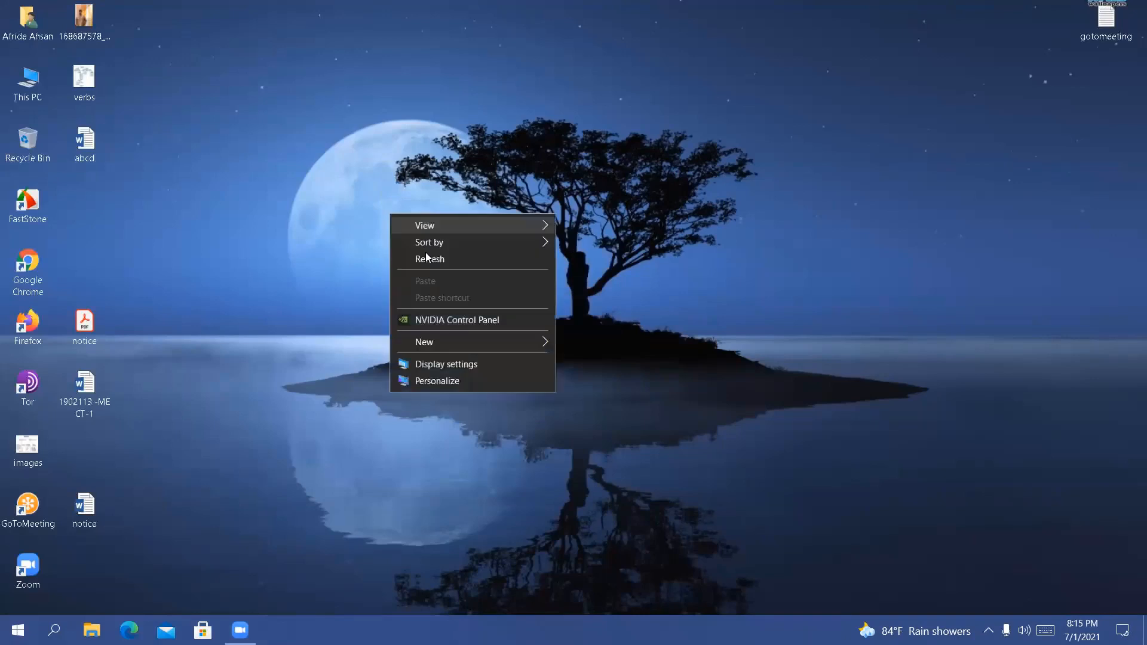
click(412, 258)
right_click(359, 156)
click(397, 199)
right_click(396, 190)
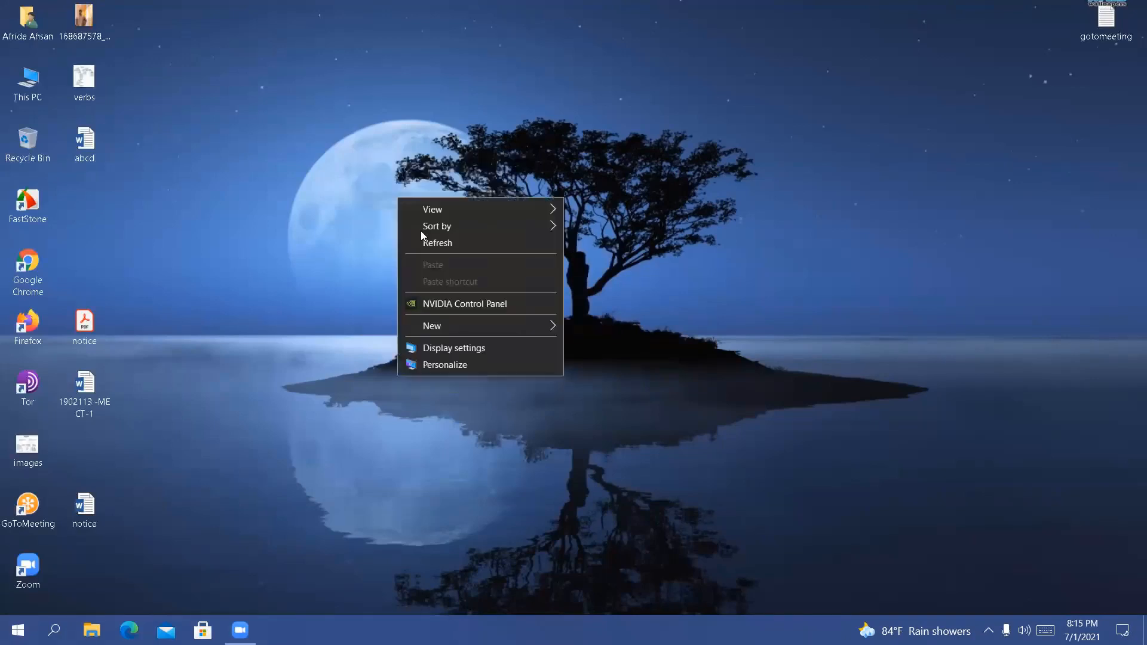
click(427, 238)
right_click(427, 239)
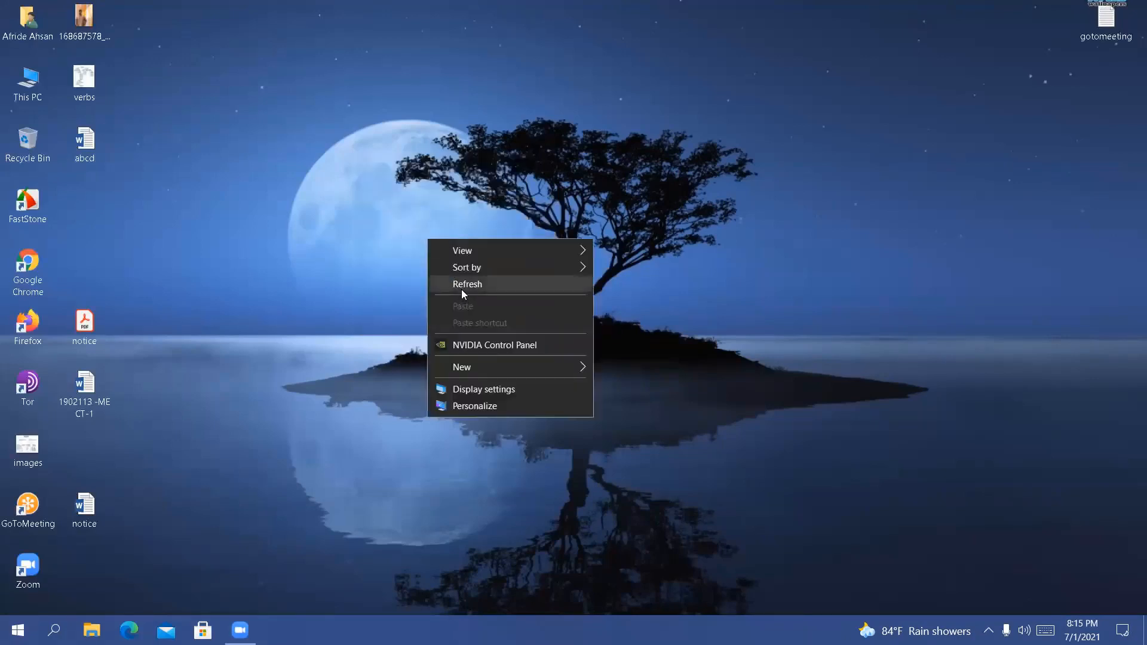
click(461, 289)
right_click(354, 198)
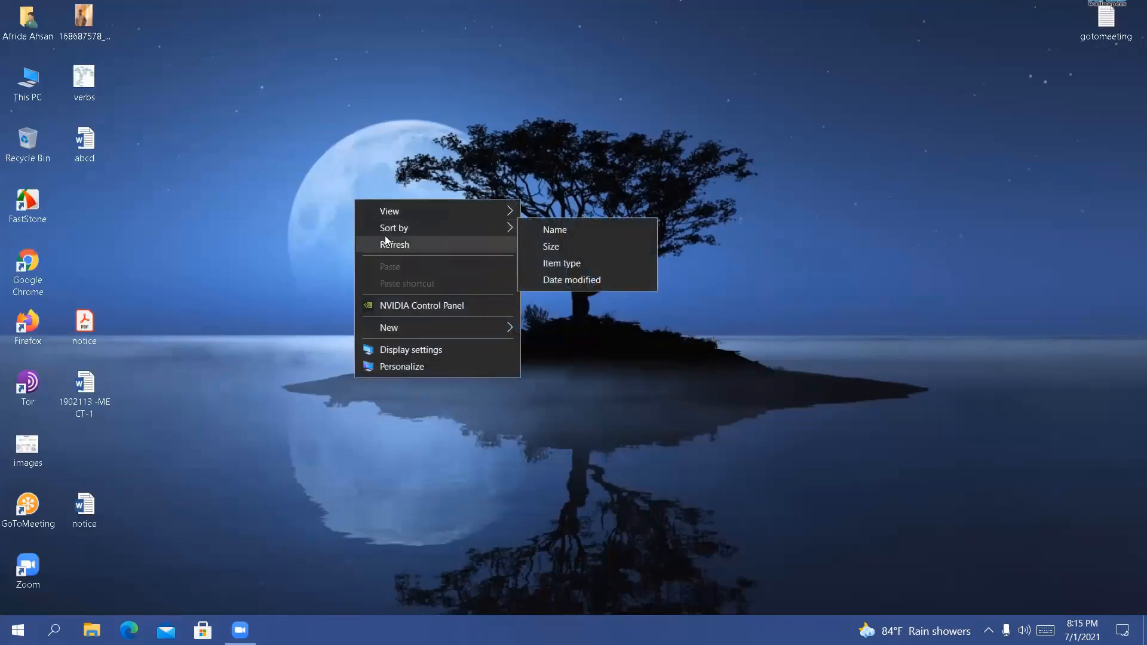
click(385, 244)
right_click(312, 169)
click(348, 216)
right_click(341, 207)
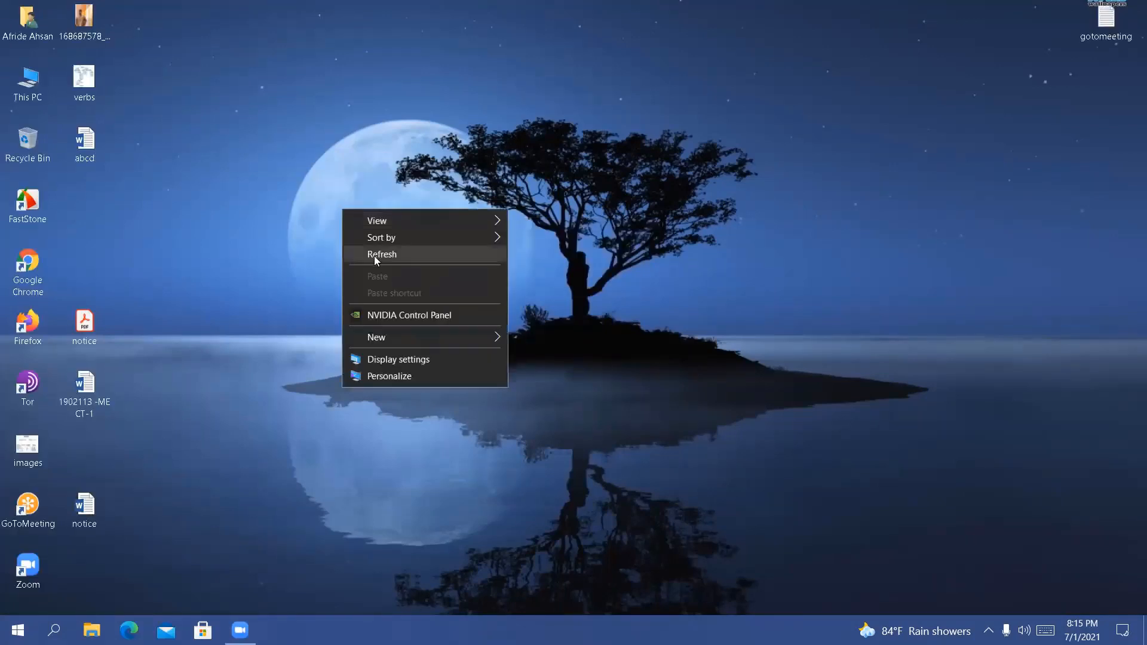
click(373, 256)
right_click(299, 193)
click(339, 238)
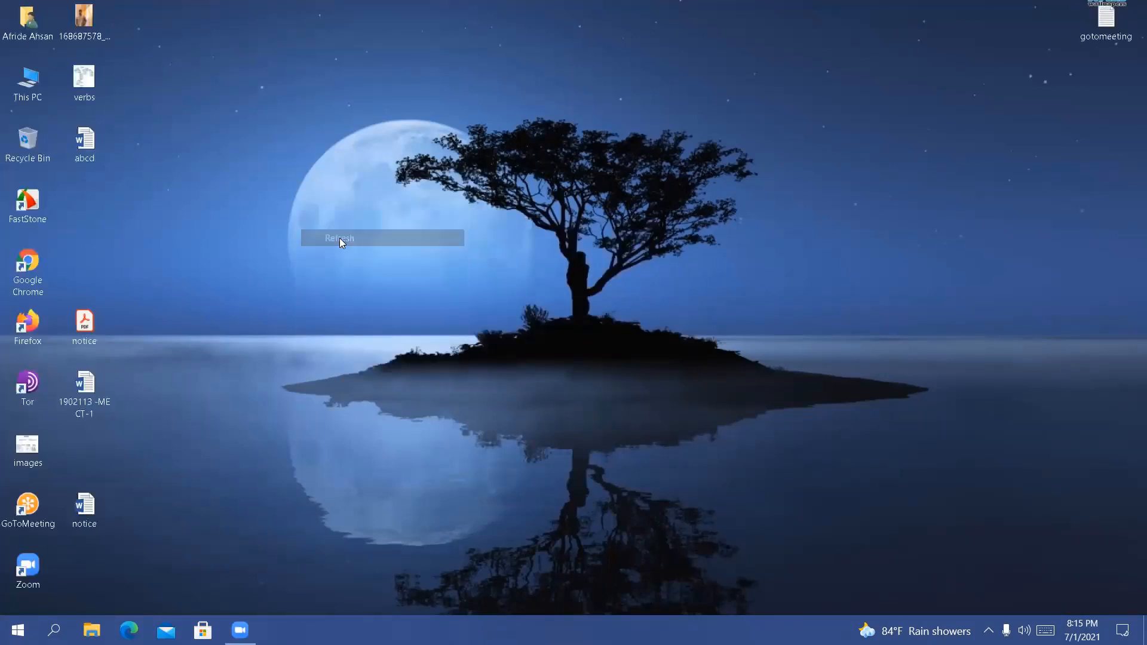
right_click(340, 238)
click(372, 282)
right_click(310, 207)
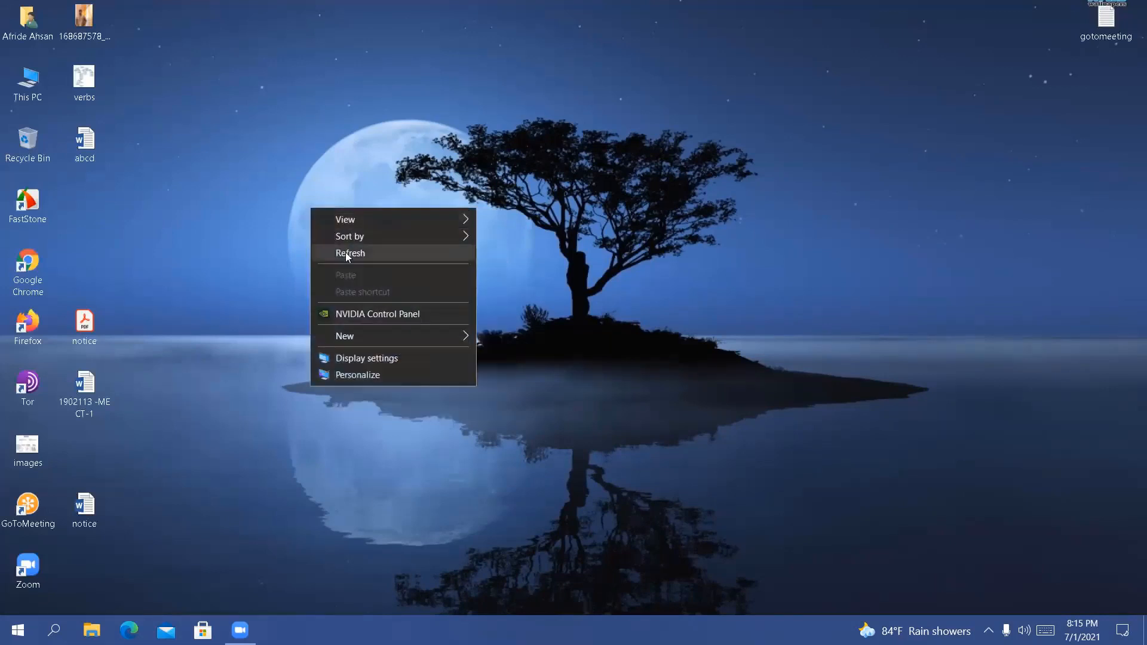
click(345, 252)
right_click(267, 136)
click(307, 186)
right_click(307, 185)
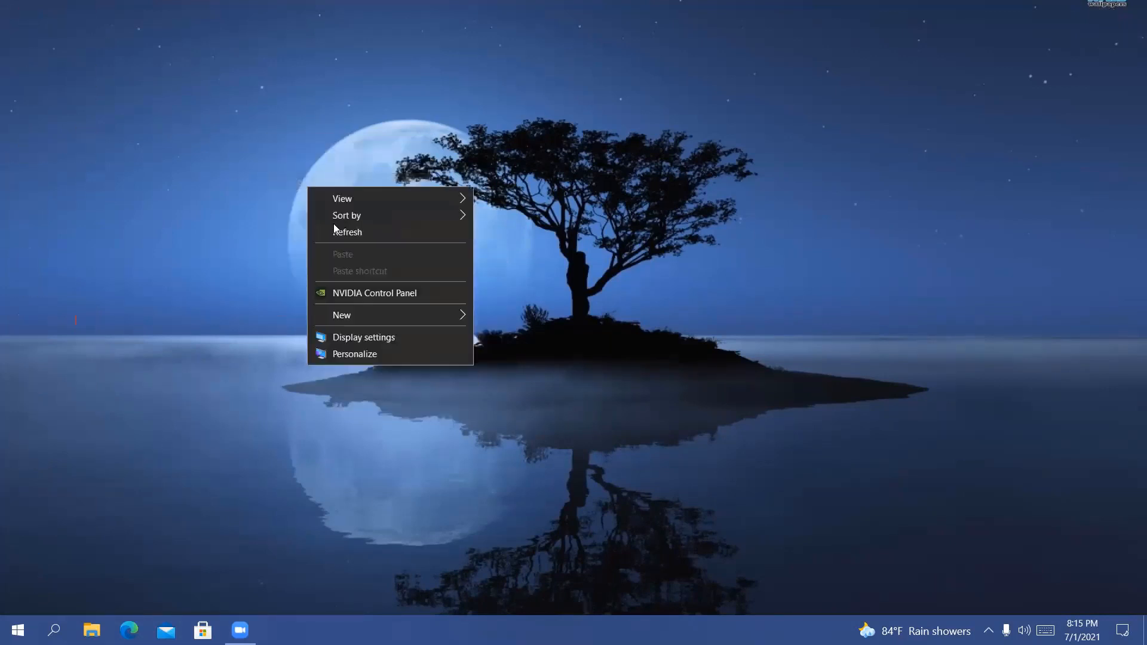
click(335, 231)
right_click(339, 233)
click(383, 278)
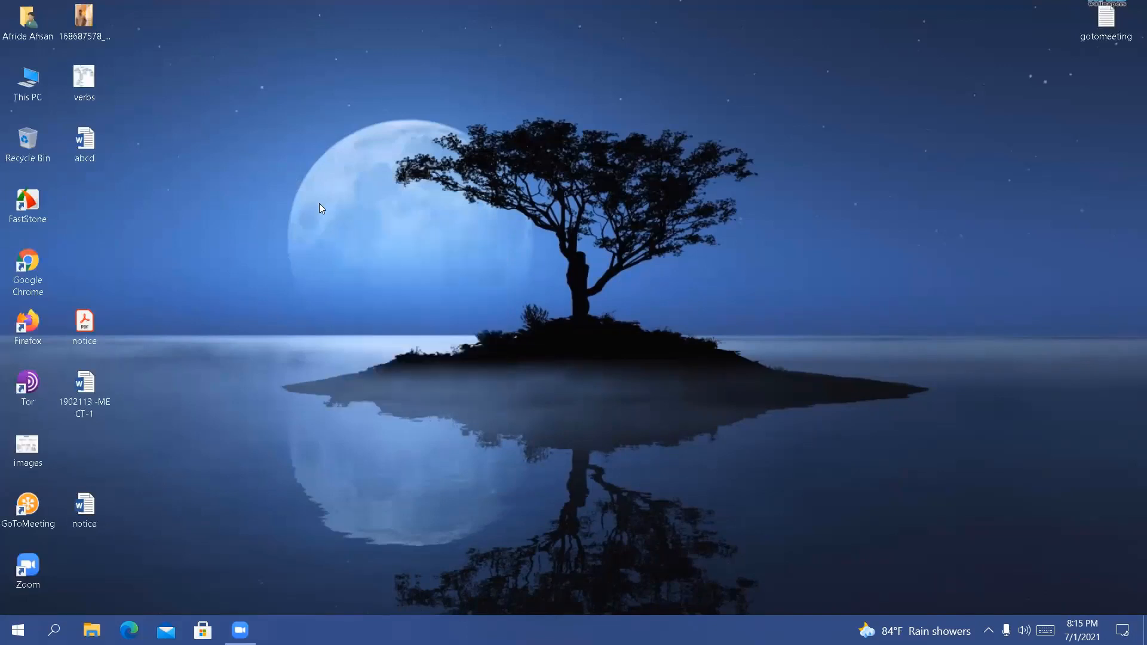
right_click(319, 203)
click(354, 248)
right_click(290, 183)
click(281, 171)
right_click(278, 136)
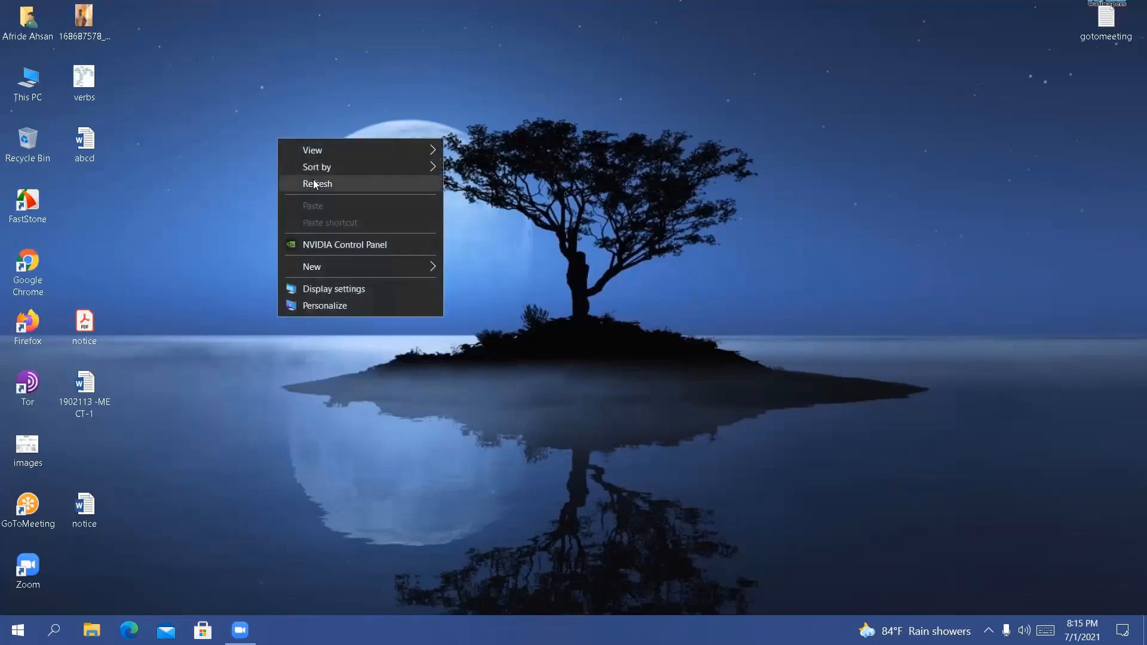
click(314, 182)
right_click(313, 179)
click(354, 227)
right_click(353, 221)
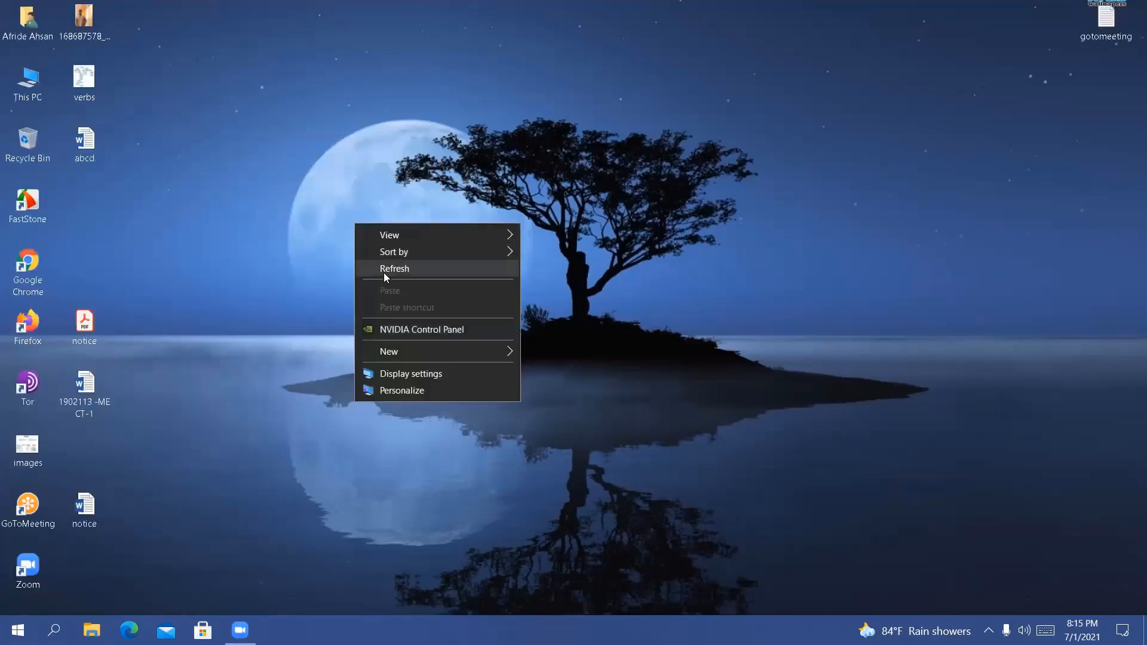
click(383, 272)
right_click(322, 197)
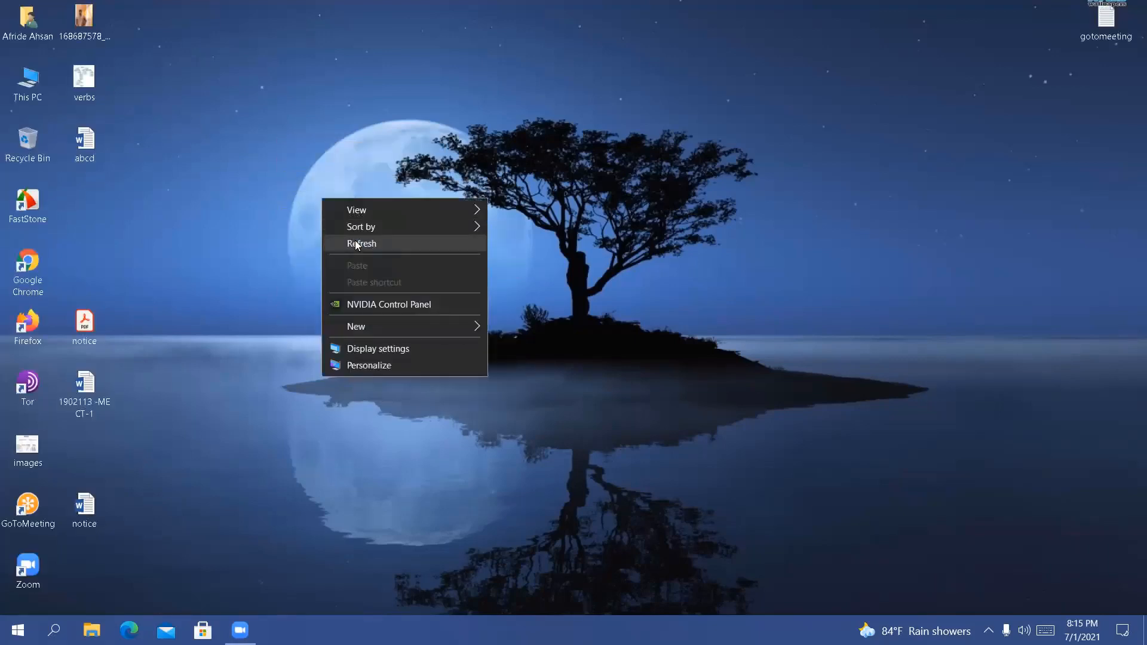
click(356, 245)
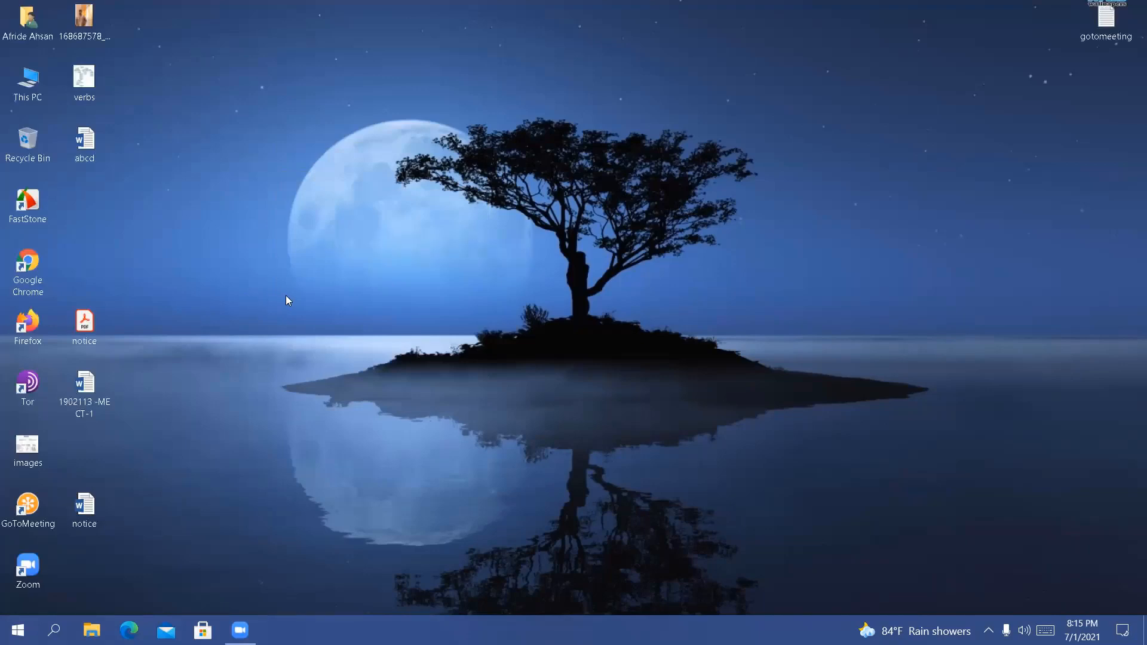
right_click(343, 232)
click(381, 272)
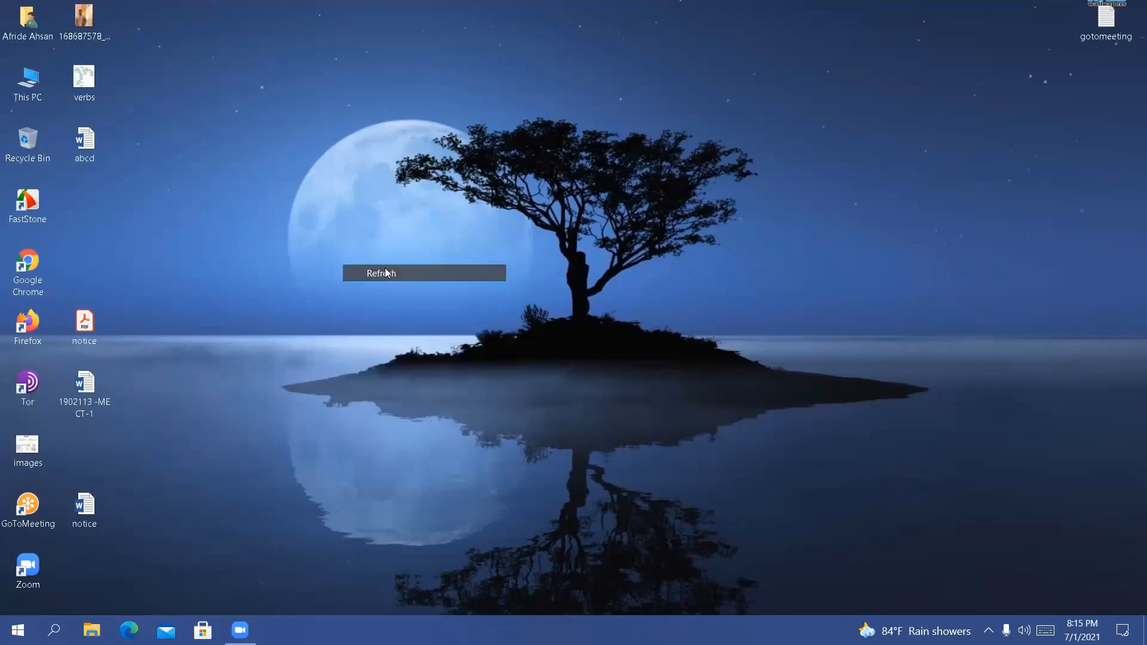
Open This PC and rename the D: drive to "Programe files", granting the administrator permission it requires
double_click(26, 90)
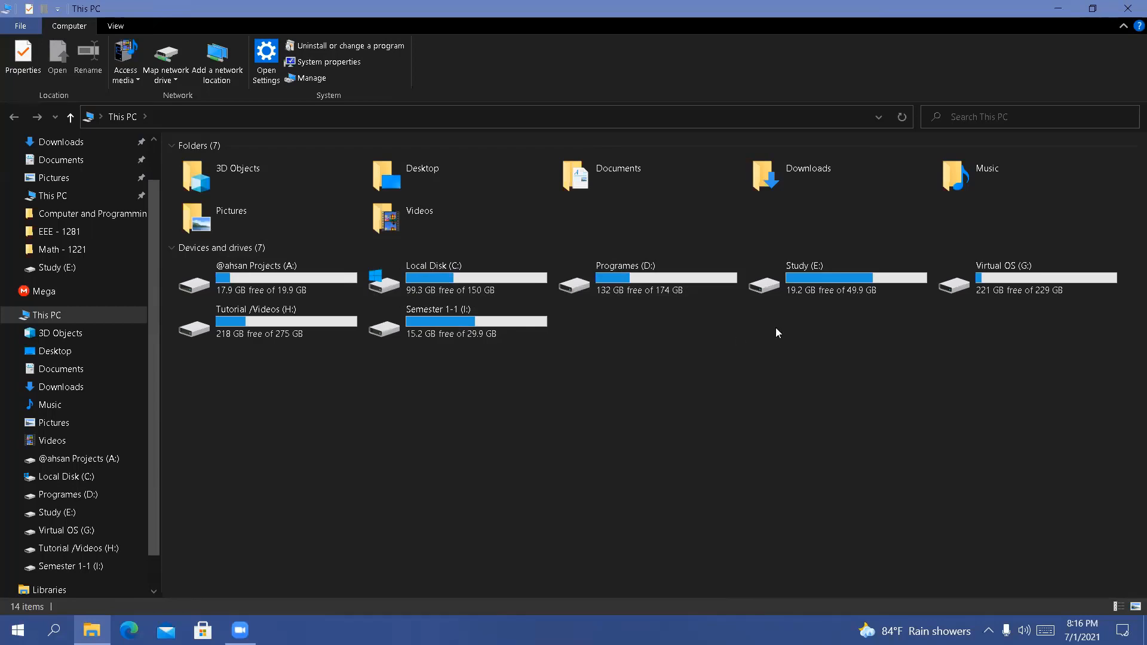
click(638, 287)
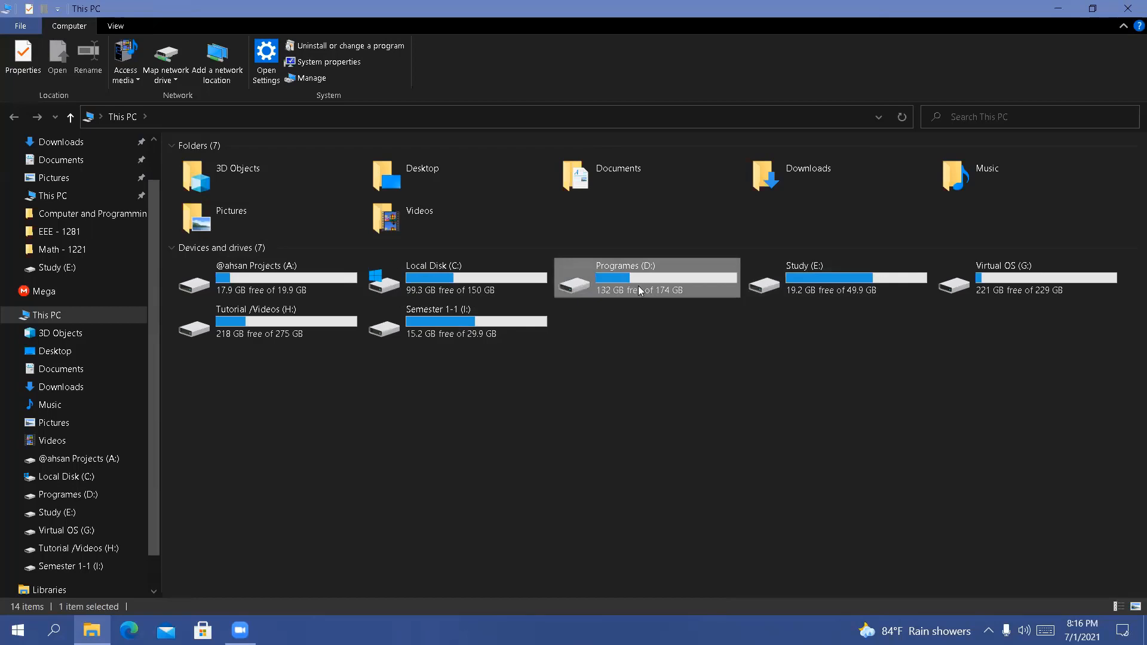
right_click(637, 285)
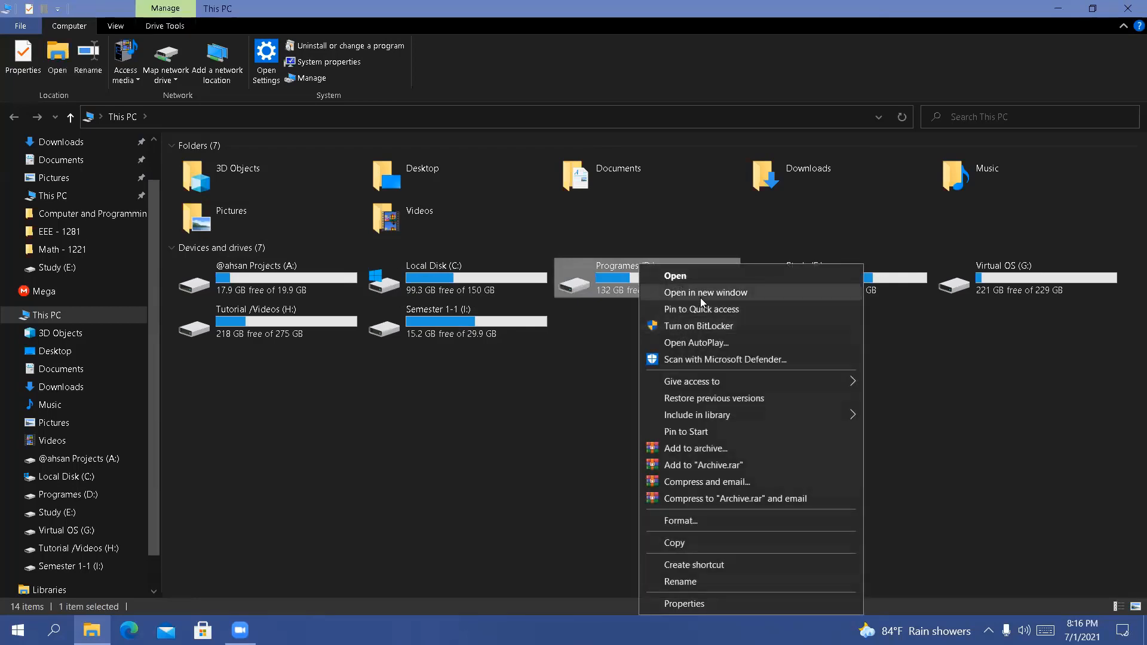
click(691, 578)
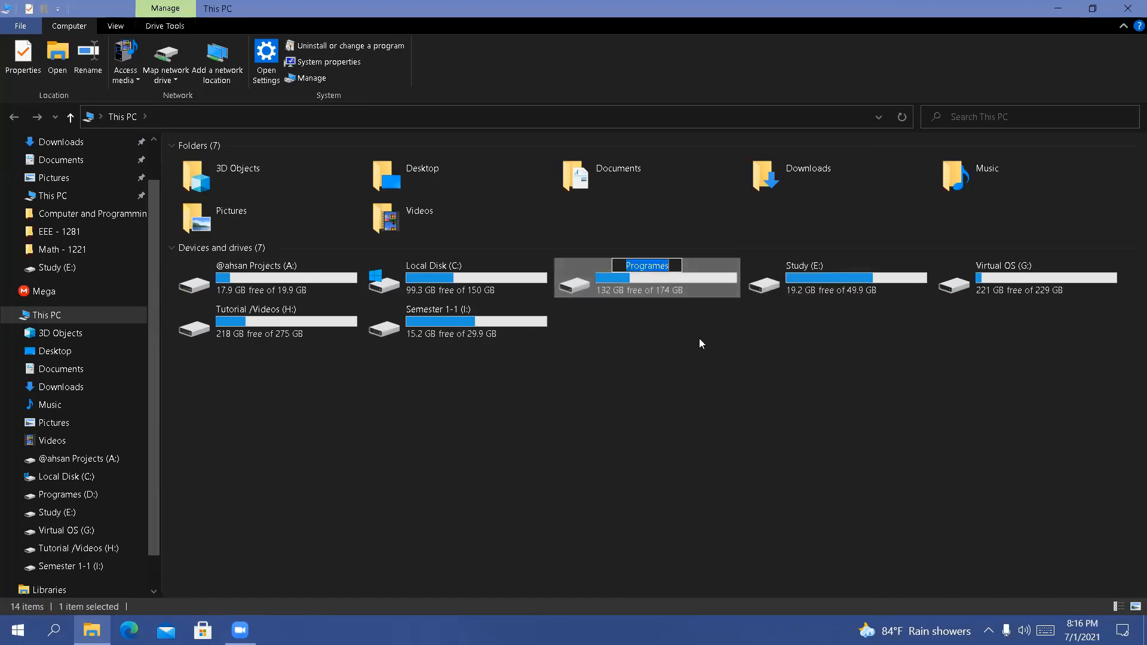
key(BackSpace)
text(p)
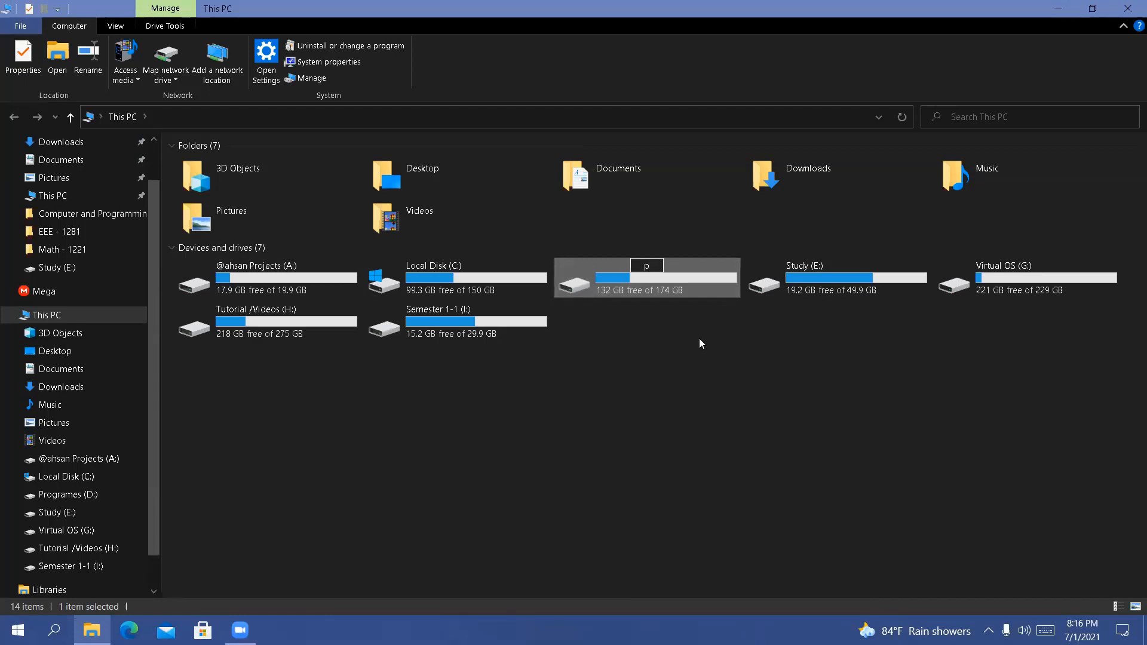
key(BackSpace)
text(Programes)
key(BackSpace)
text(files)
key(Return)
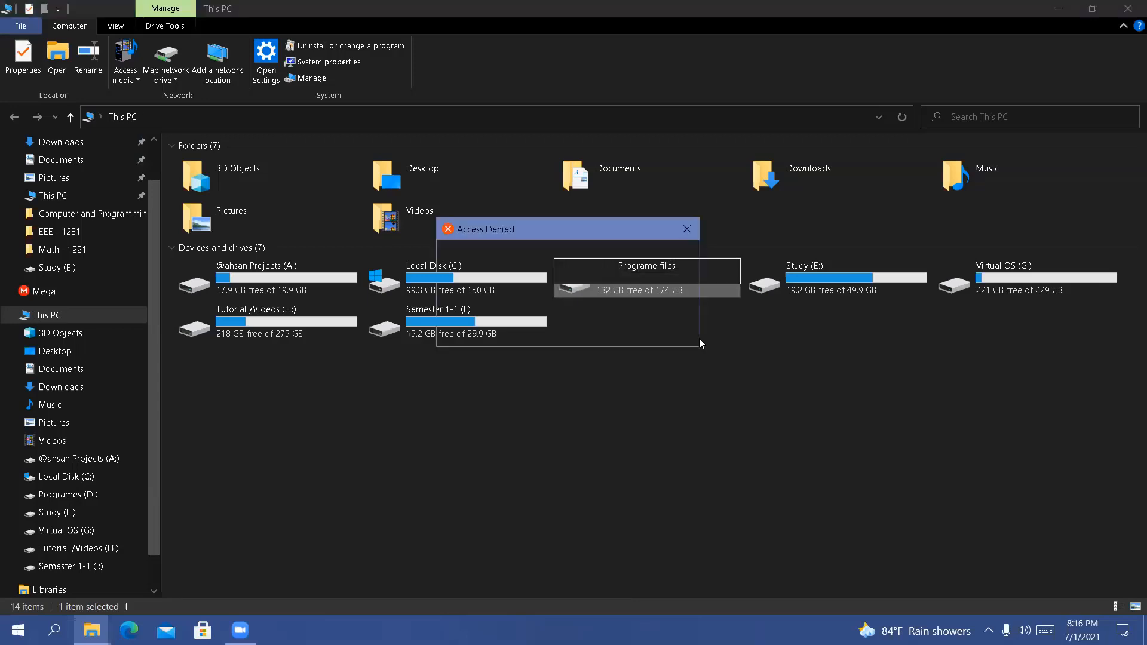
click(608, 328)
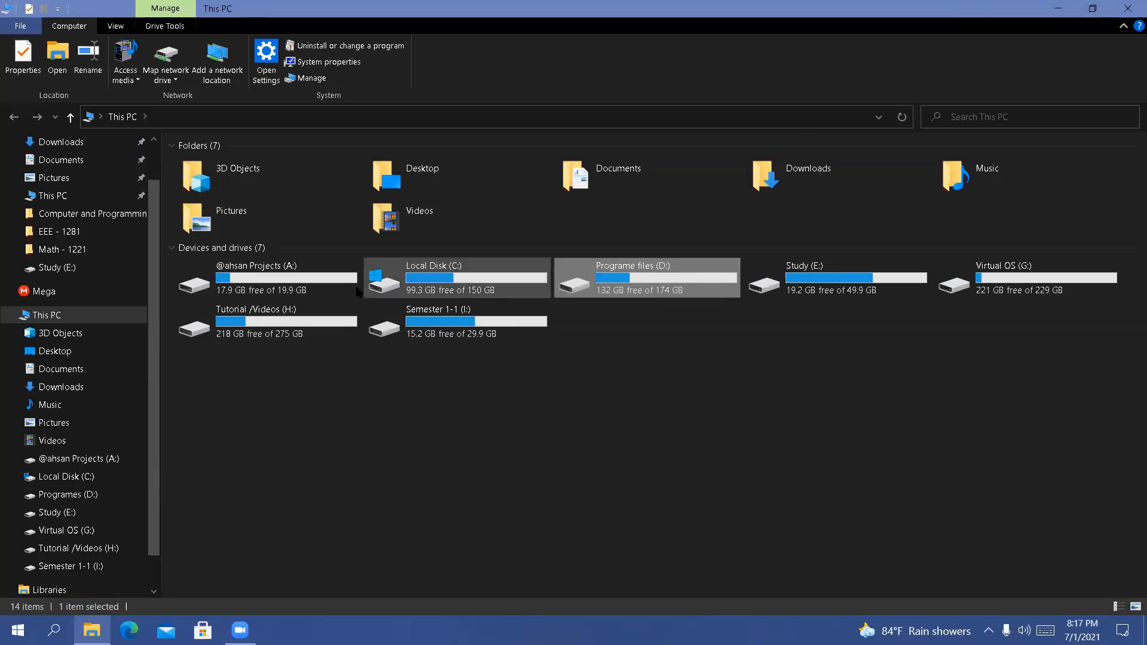
Close the This PC window and refresh the desktop several times
click(1128, 9)
right_click(670, 211)
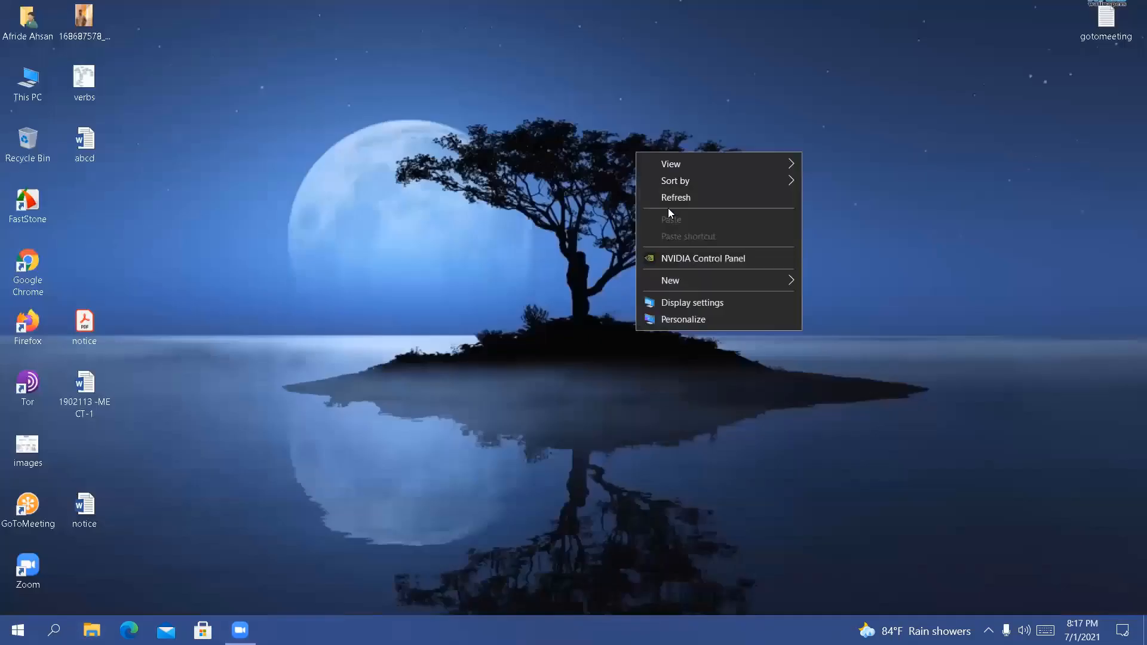
click(665, 202)
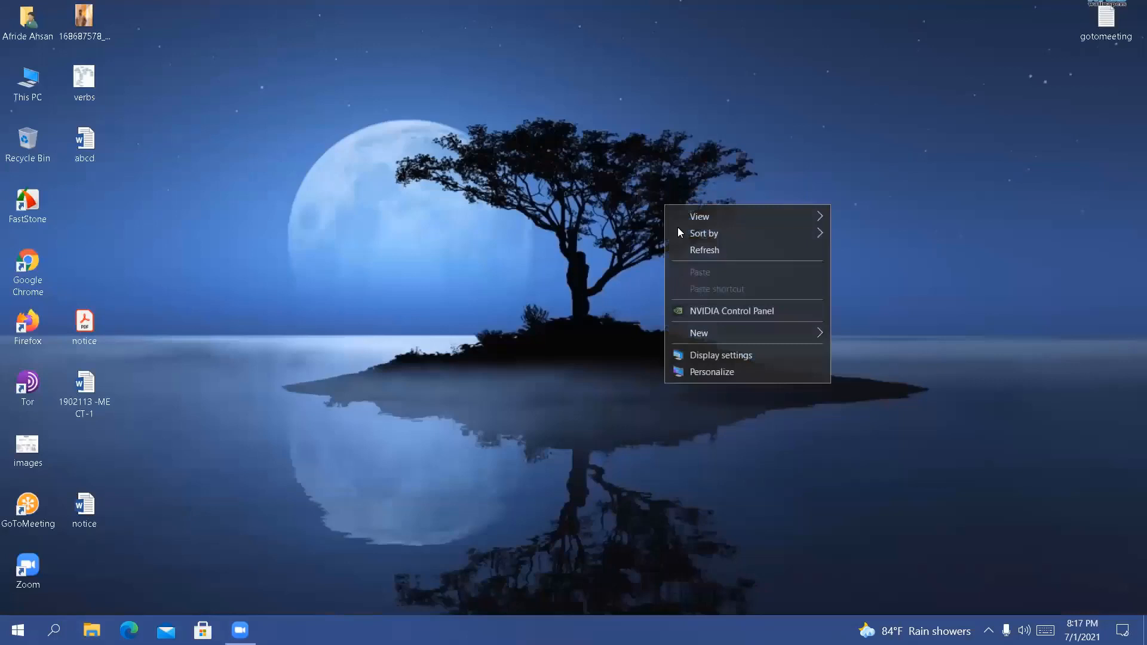
click(702, 249)
right_click(703, 255)
click(727, 305)
right_click(568, 192)
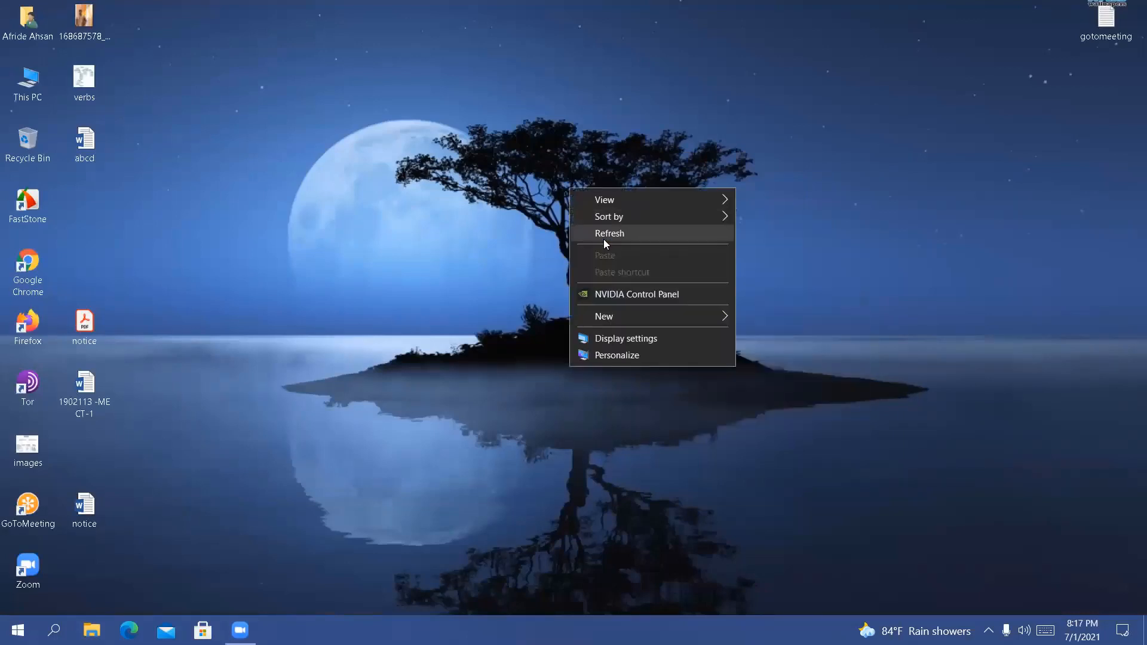
click(603, 239)
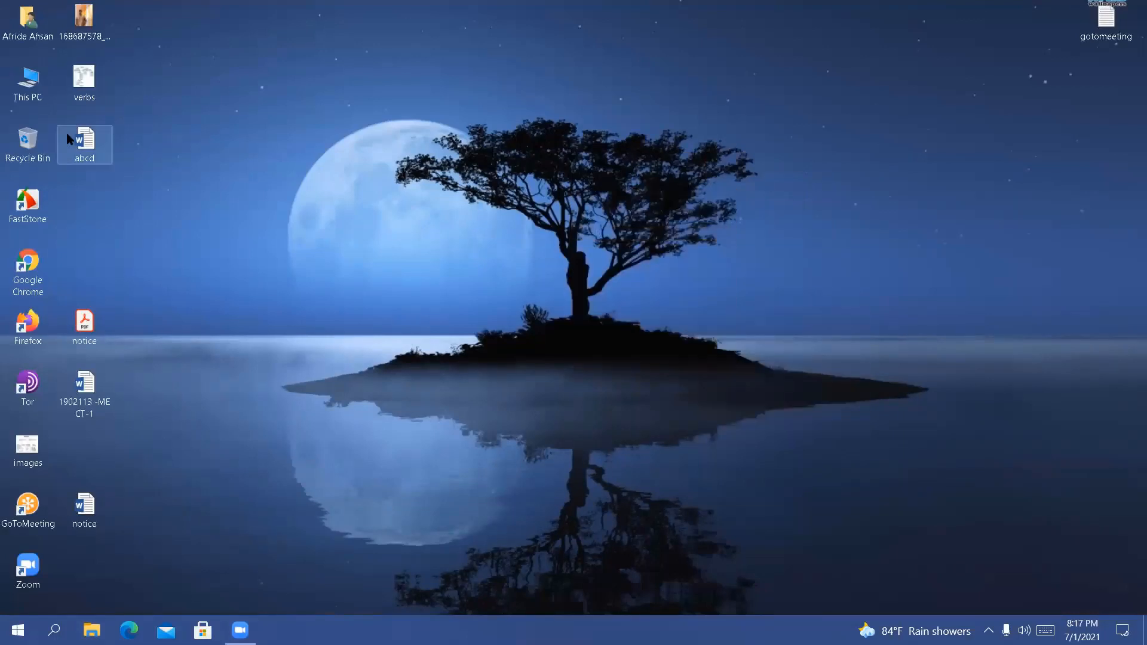
View the contents of the Tutorial /Videos (H:) drive from This PC, then go up through the parent levels to Desktop
double_click(30, 84)
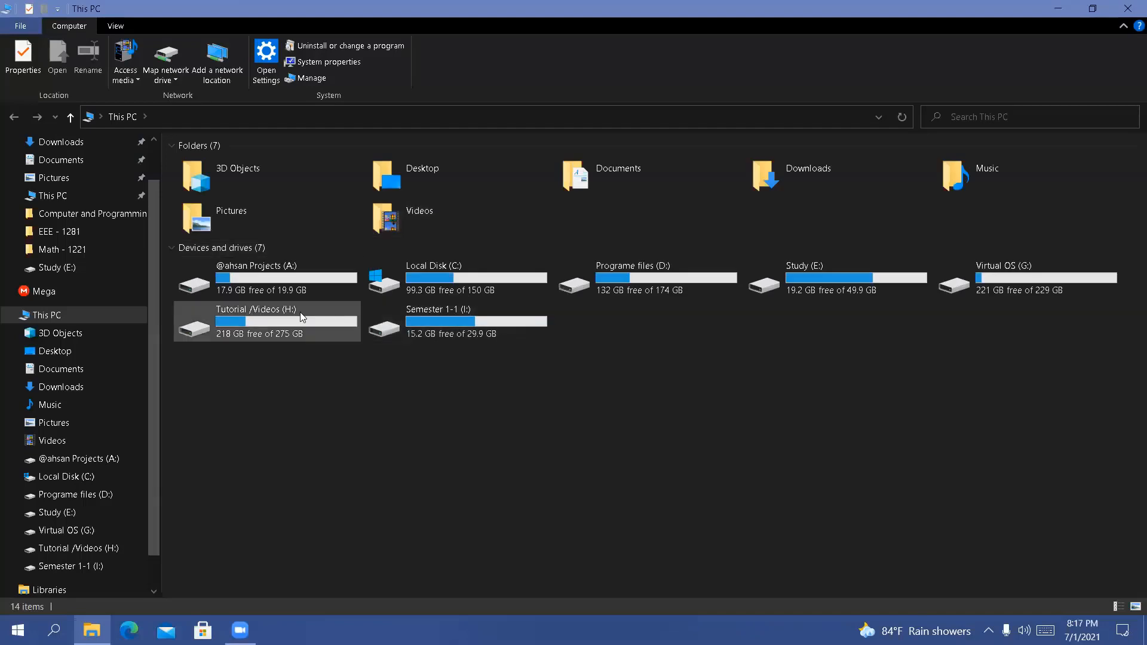
double_click(312, 312)
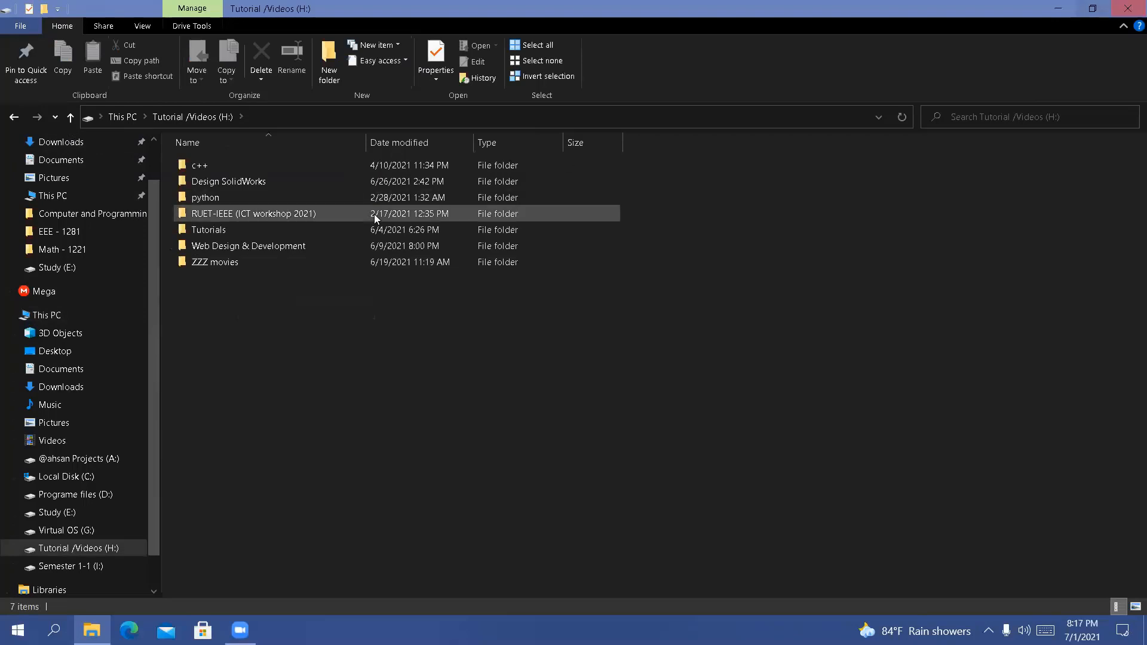
click(72, 118)
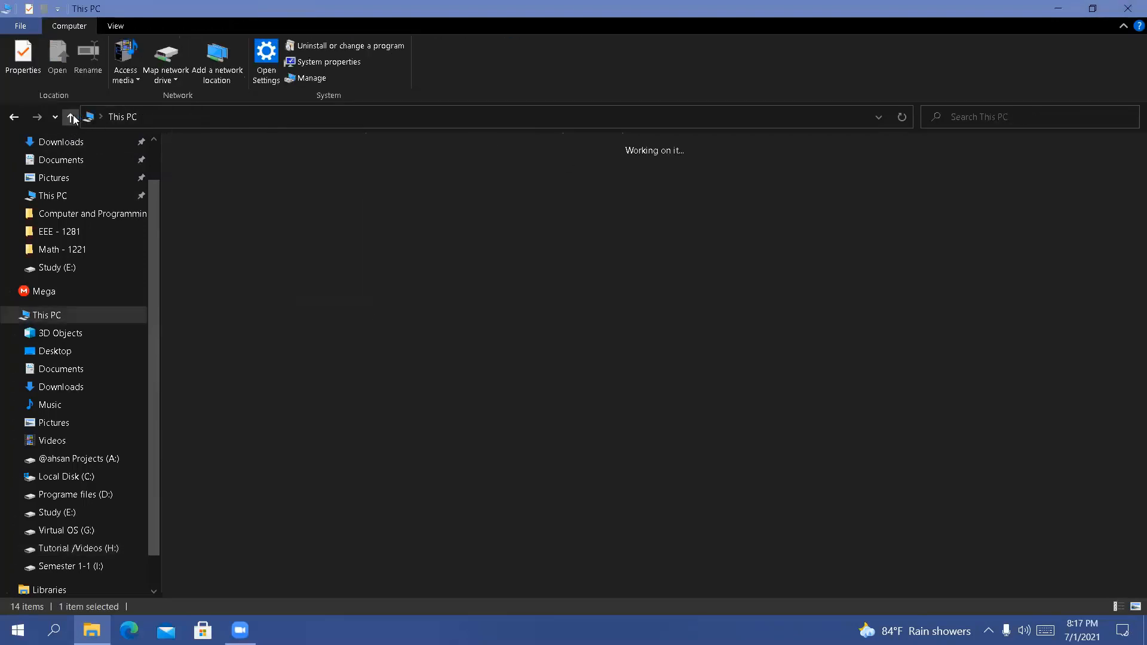
click(72, 118)
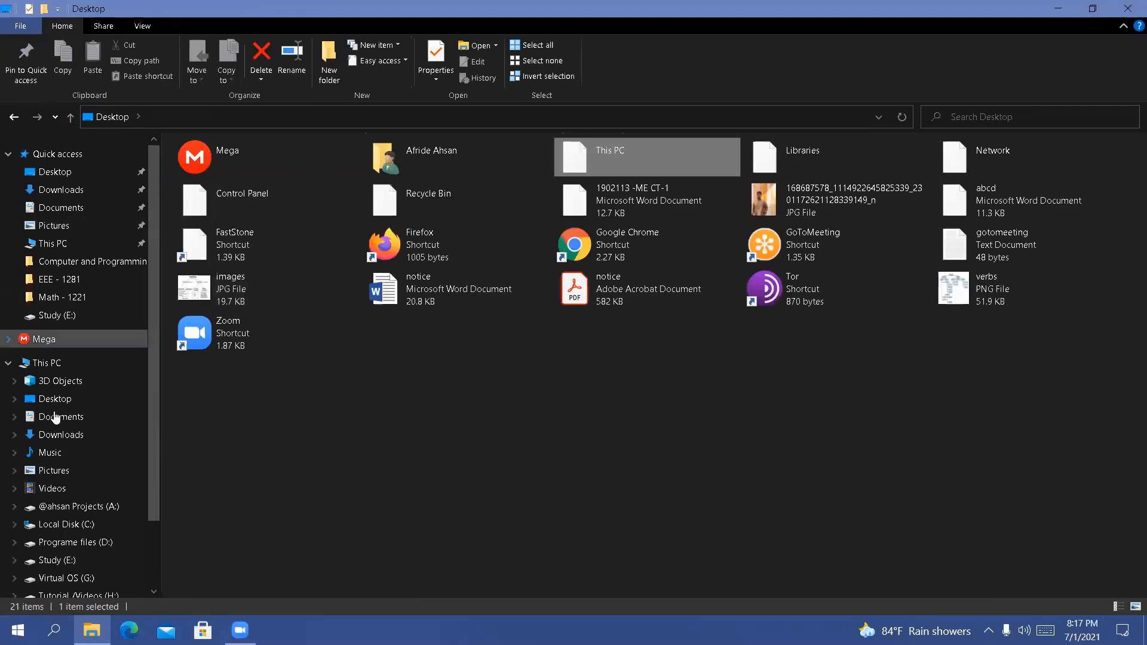
Return to This PC and open the programme files folder on the Programe files (D:) drive
click(46, 363)
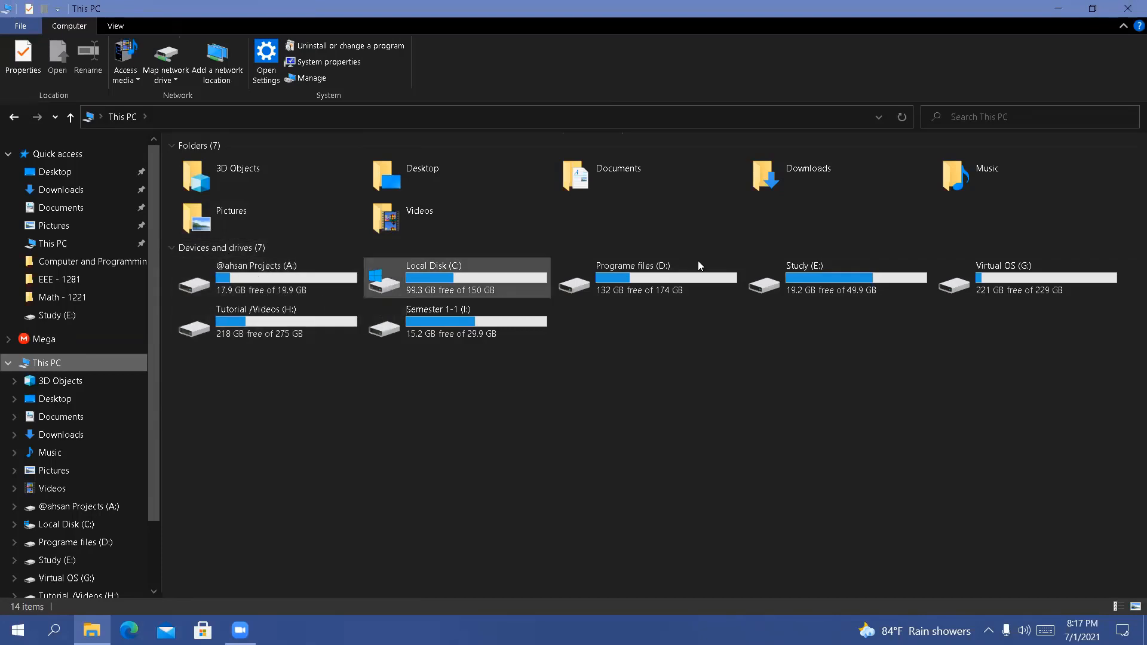
double_click(590, 273)
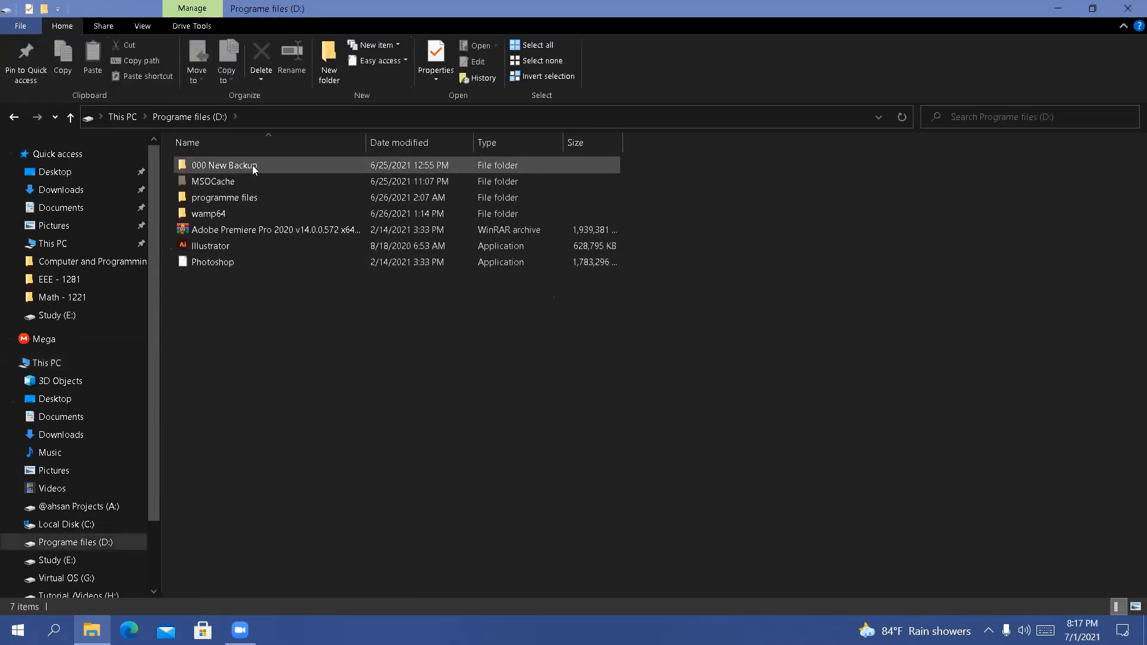
double_click(251, 196)
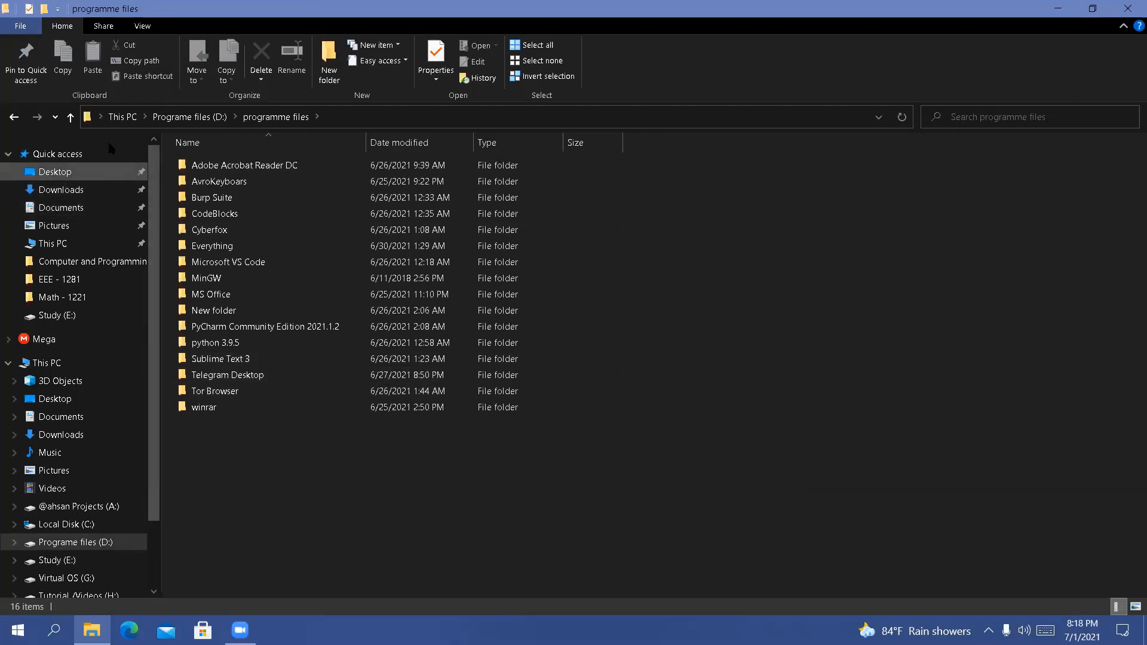
Go up to the Programe files (D:) drive, close File Explorer and refresh the desktop several times
click(70, 117)
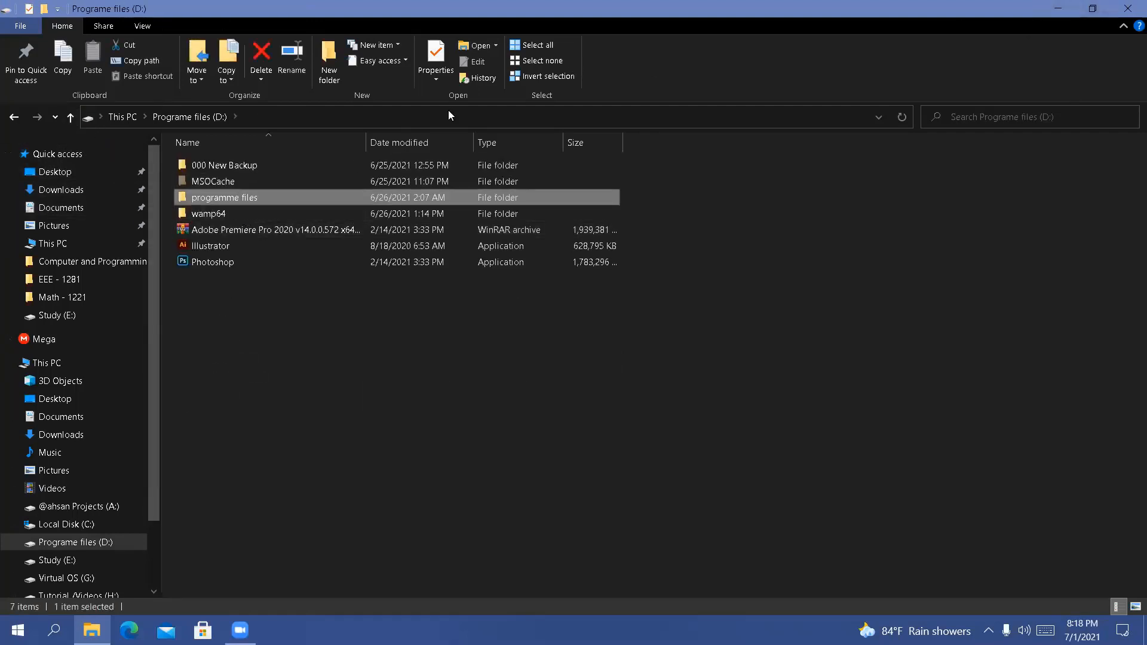
click(1129, 6)
right_click(717, 151)
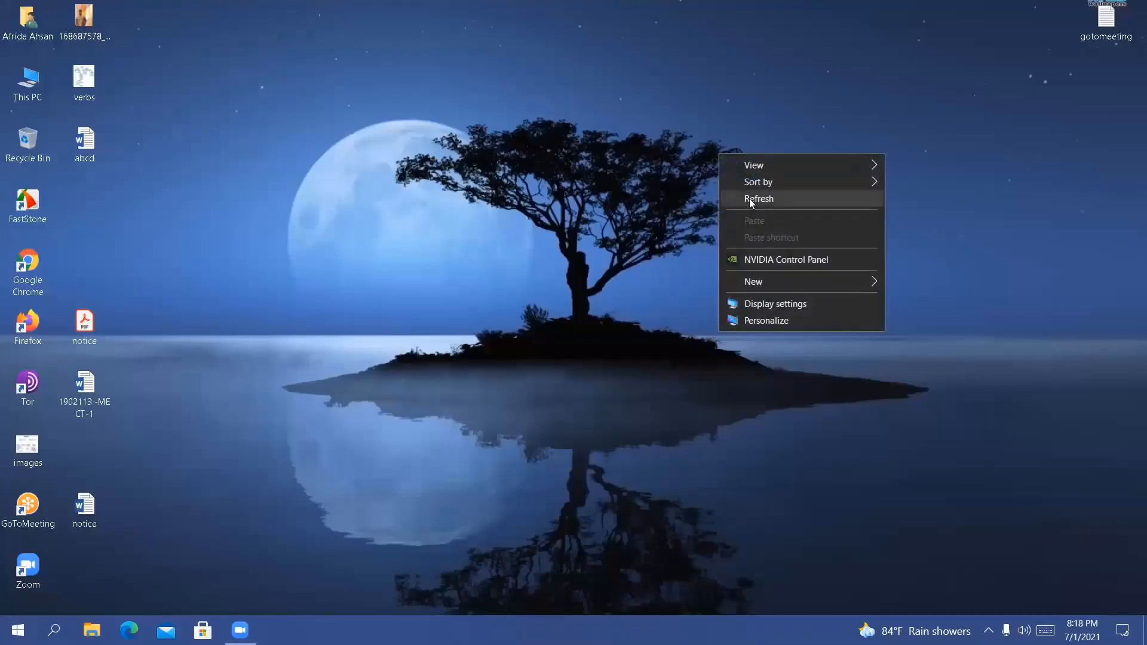
right_click(747, 199)
right_click(786, 253)
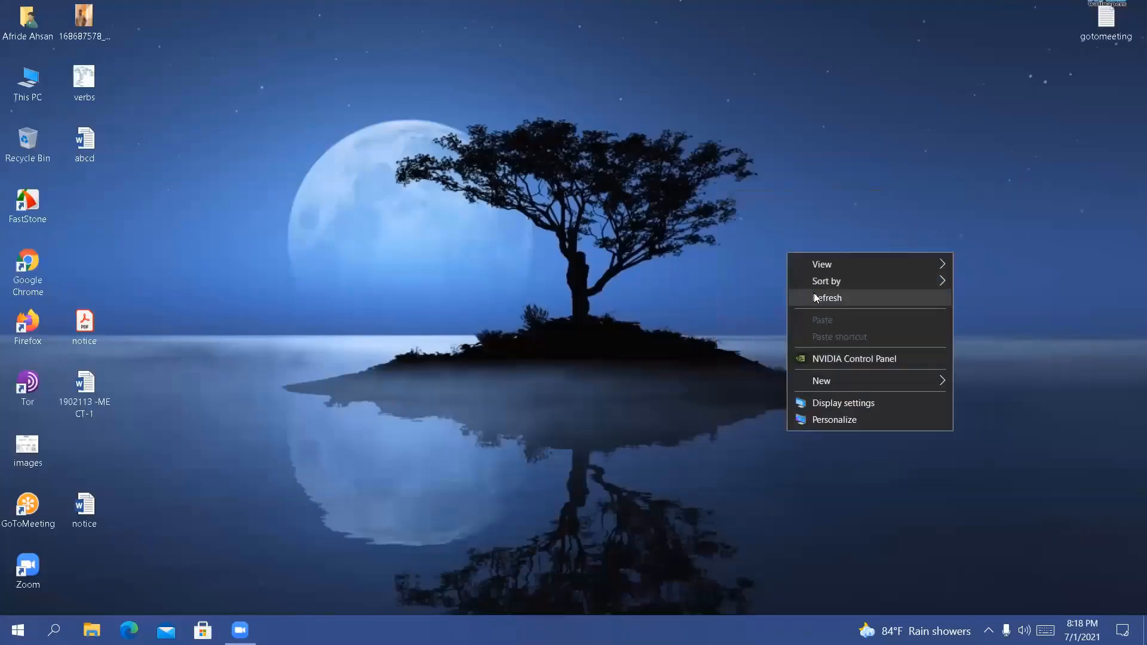
click(814, 297)
right_click(634, 165)
click(671, 203)
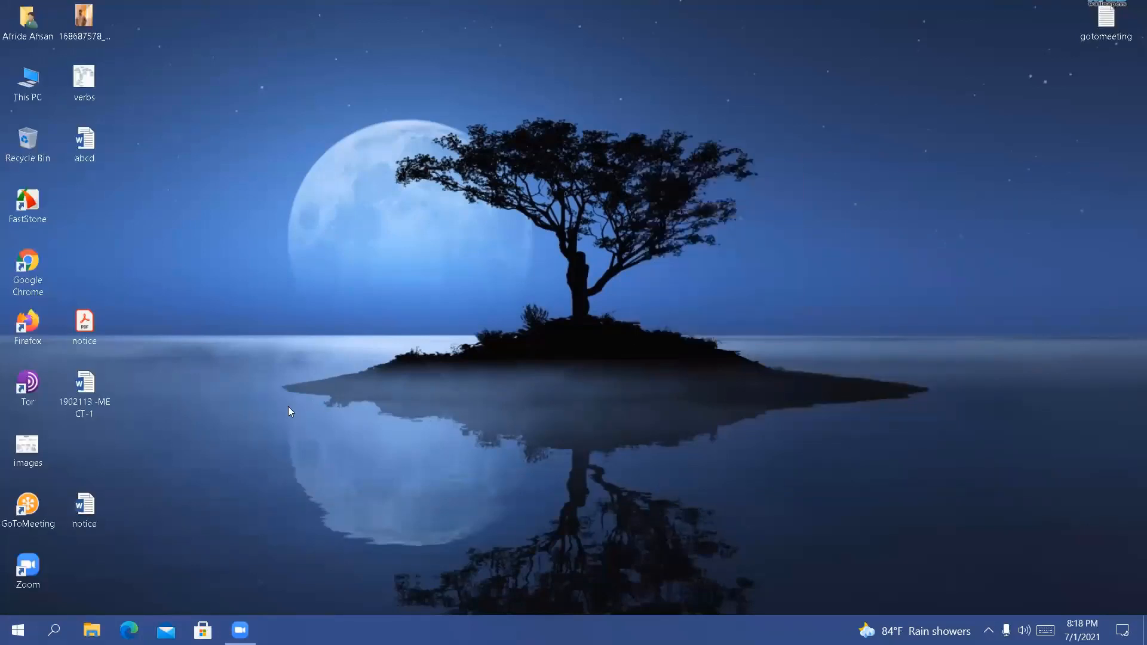
Search Windows for "disk parti", open Create and format hard disk partitions, and maximize the Disk Management window
key(super+s)
text(dis)
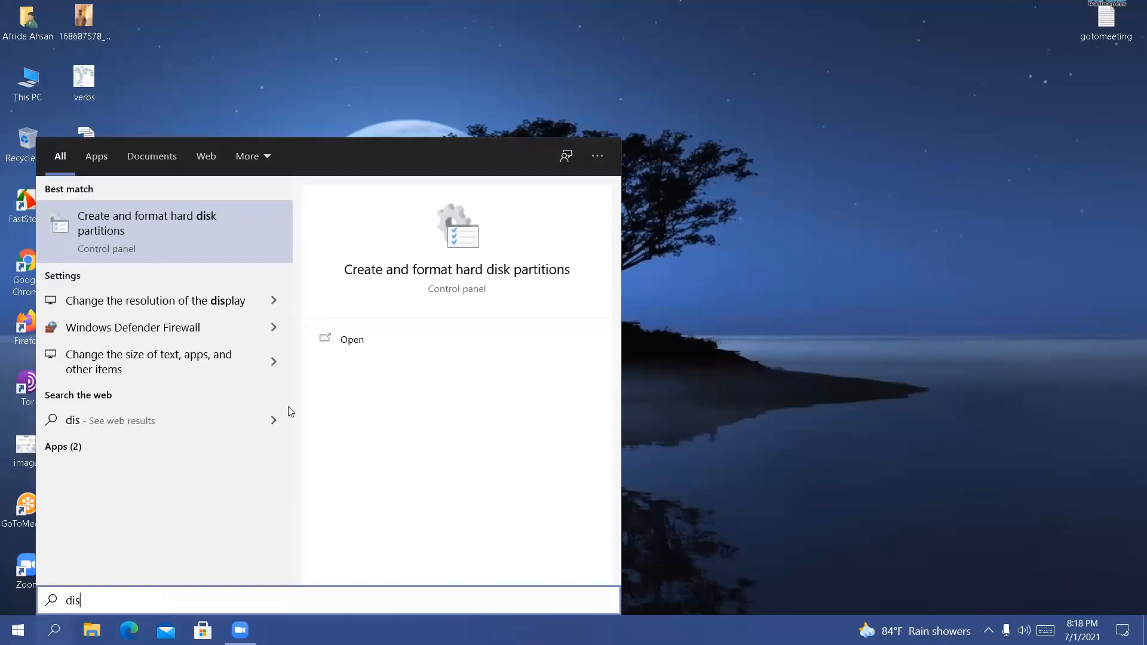
text(k par)
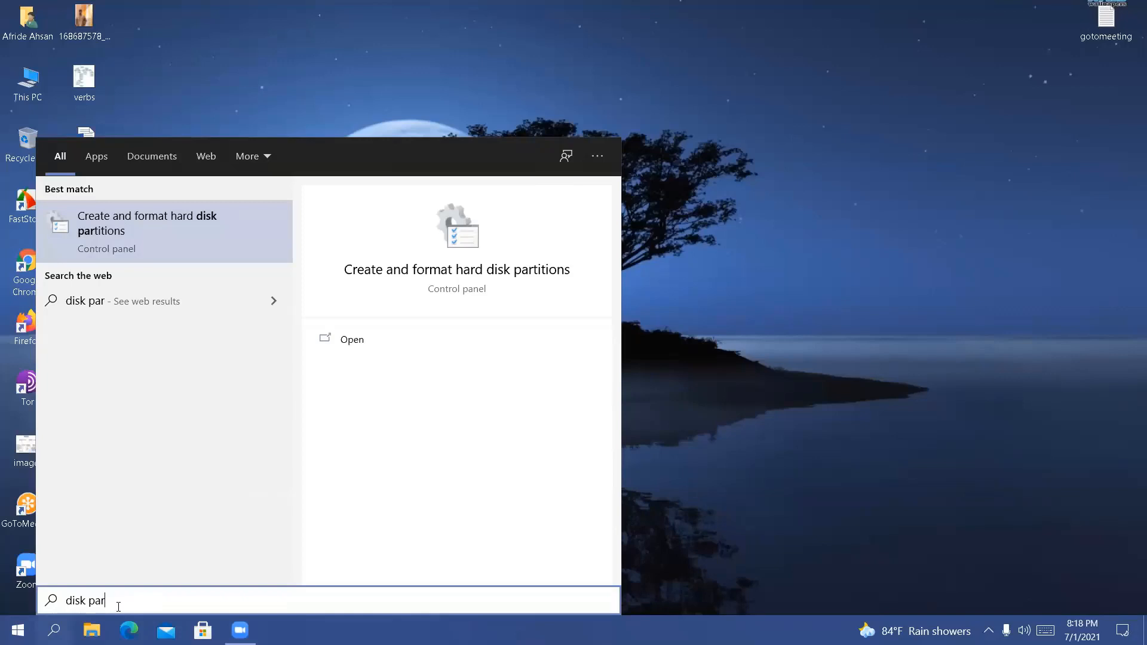
text(ti)
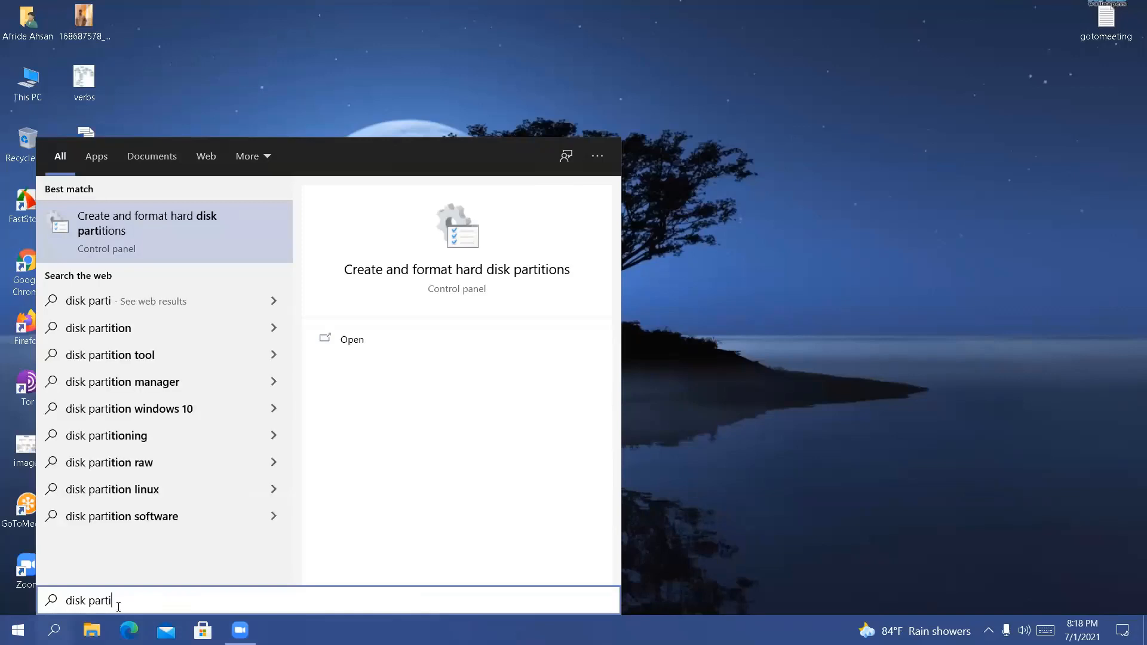
click(150, 236)
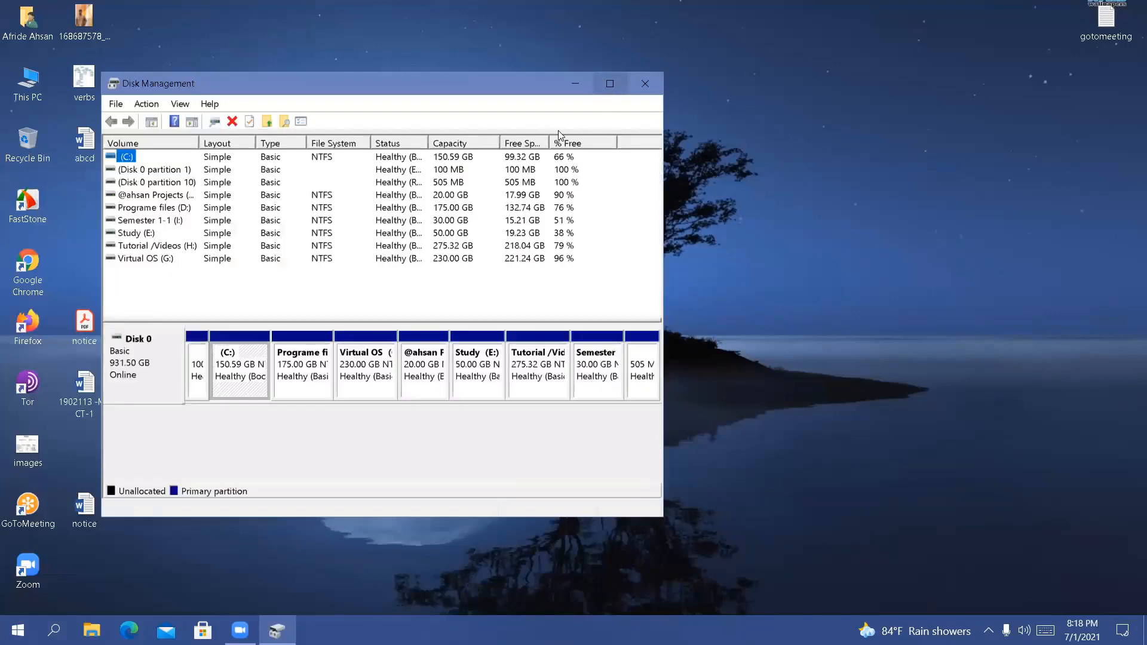
click(609, 83)
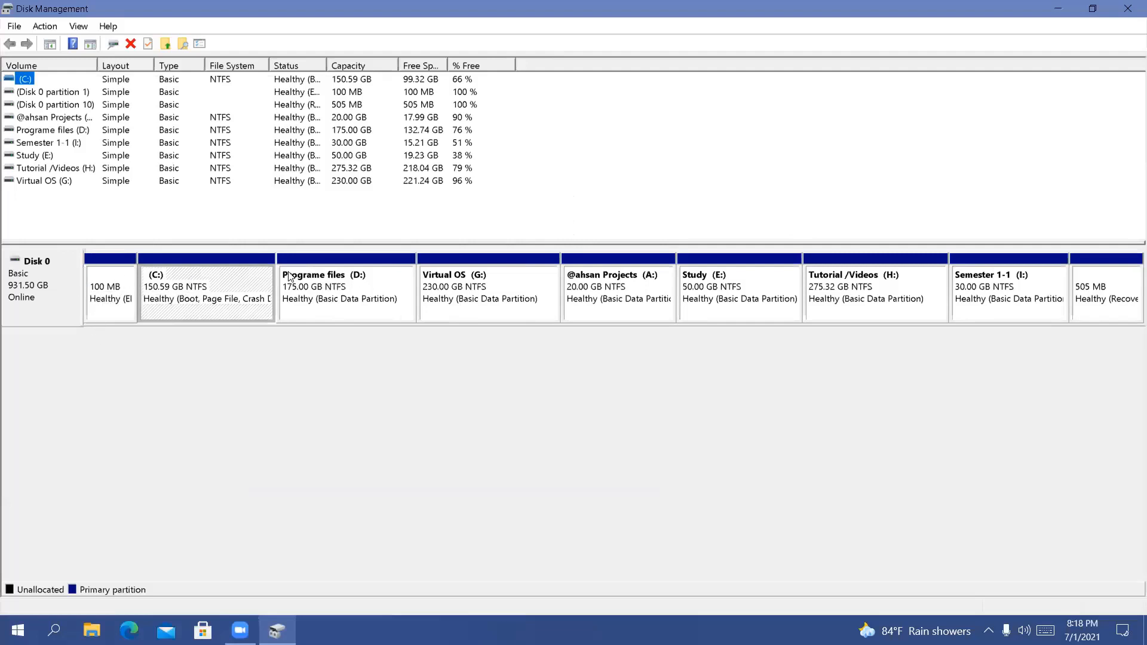
Shrink the Virtual OS (G:) volume by 10240 MB
click(405, 287)
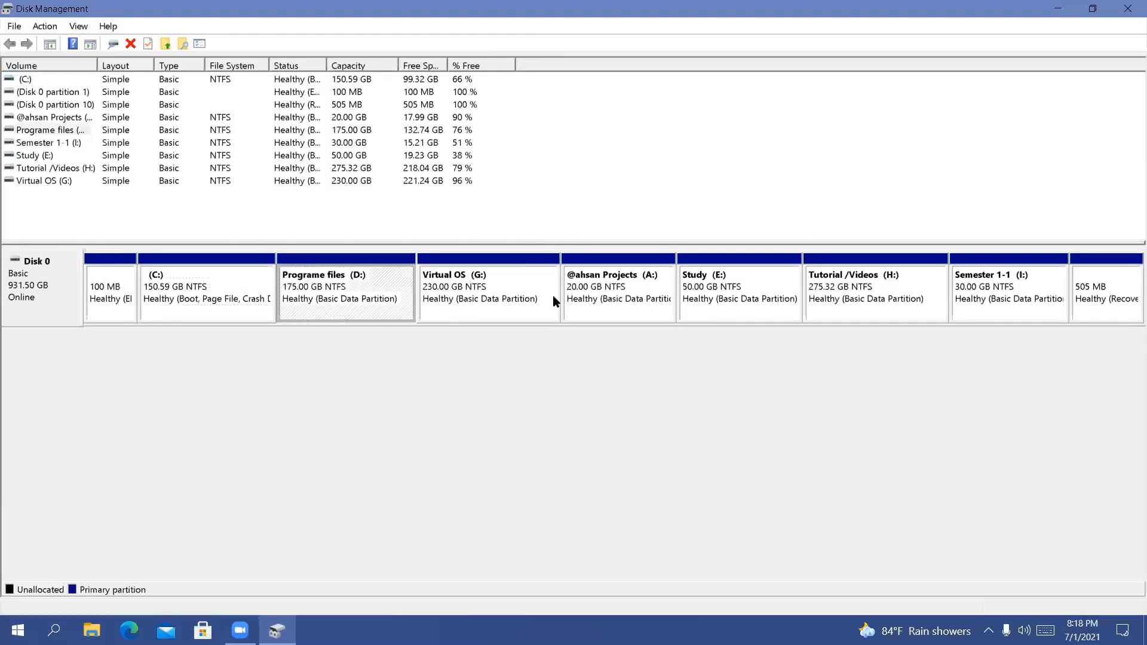
right_click(506, 286)
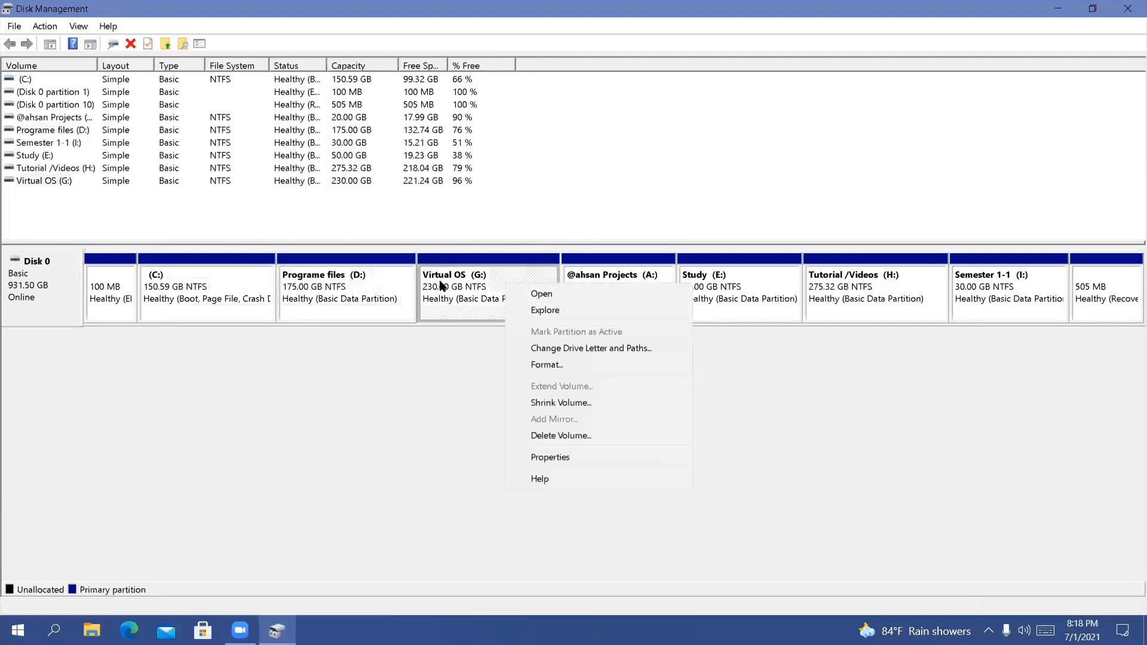
click(468, 309)
right_click(469, 309)
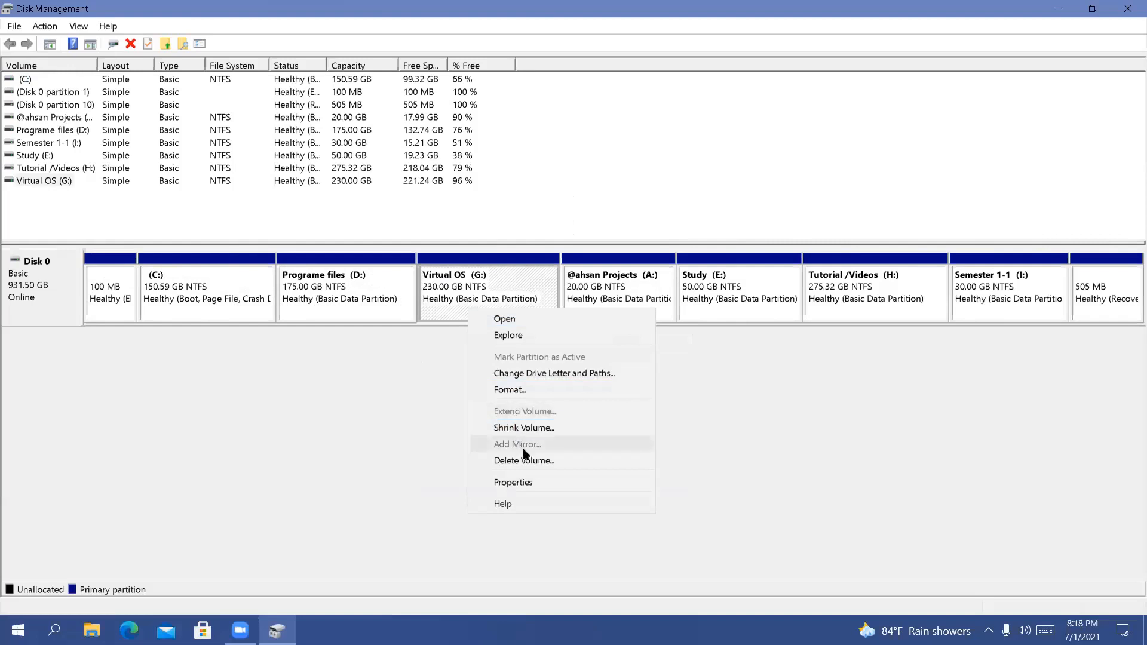
click(532, 430)
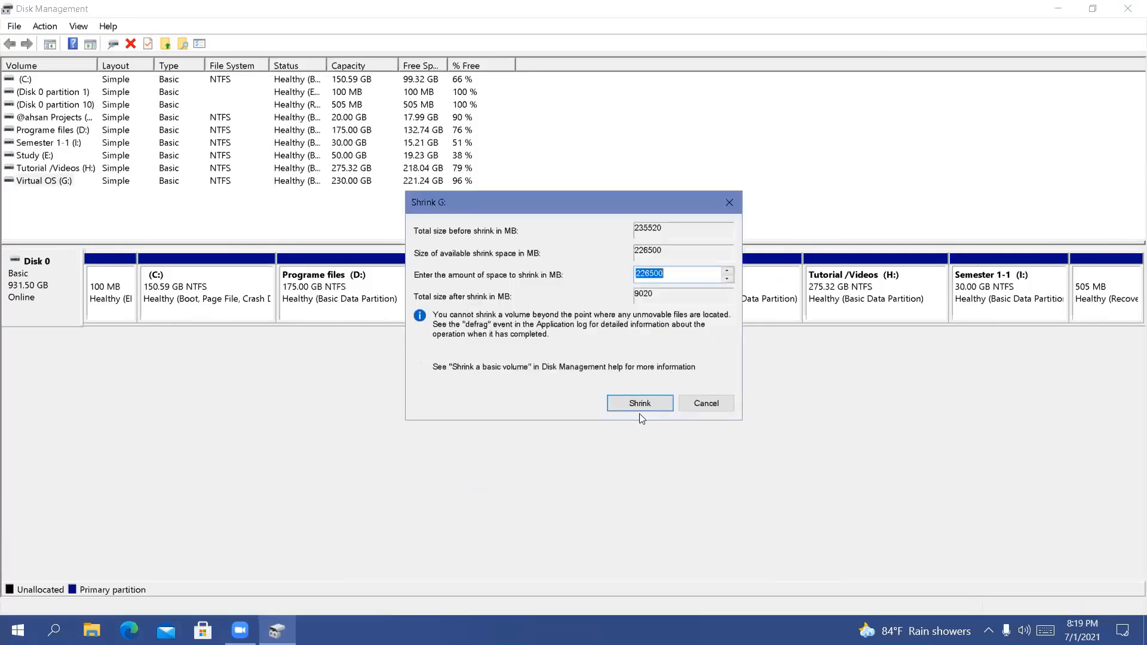
click(679, 279)
key(BackSpace)
key(BackSpace)
key(BackSpace)
key(BackSpace)
key(BackSpace)
key(BackSpace)
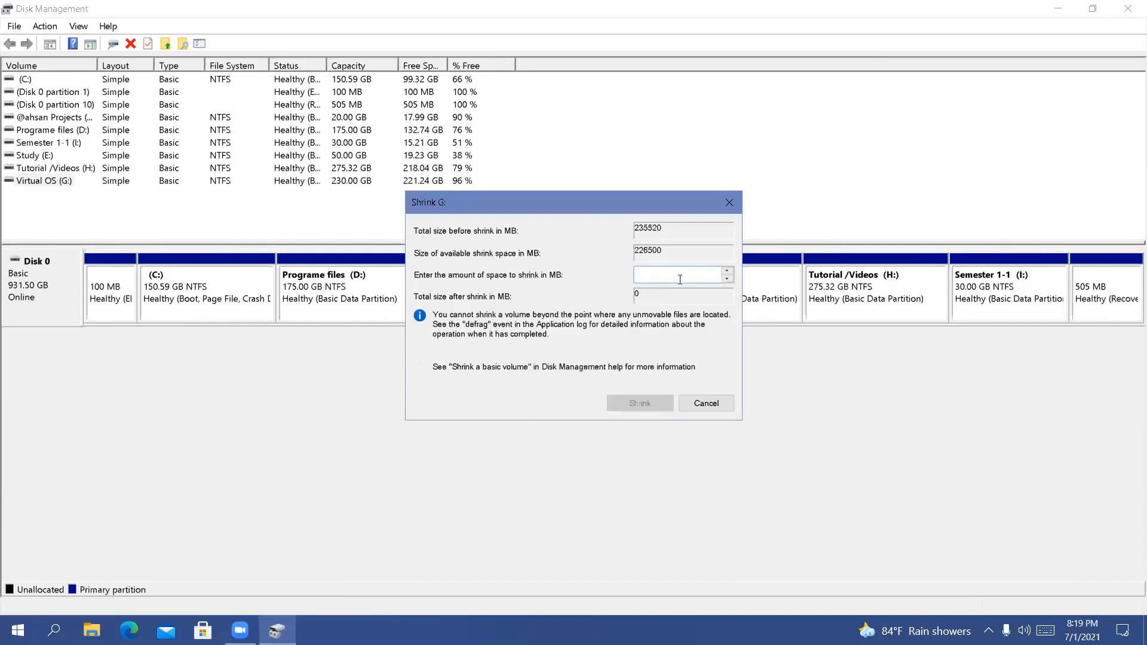
text(10240)
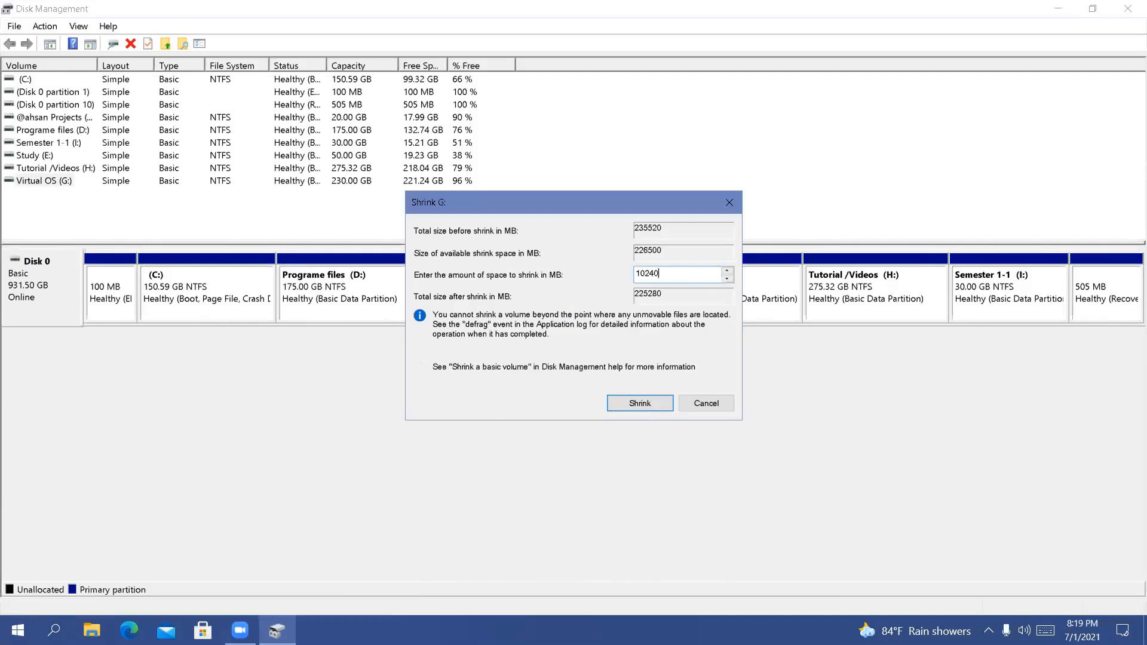
key(Return)
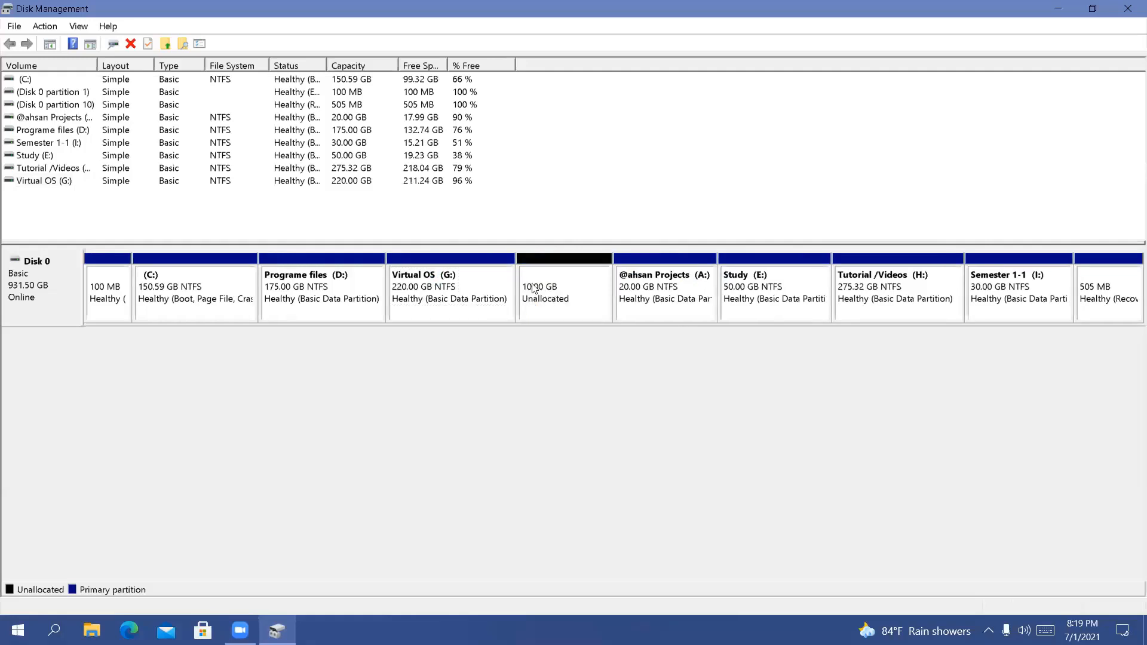
Start a new simple volume in the unallocated space, keeping the size at 10239 MB and assigning drive letter L
right_click(564, 288)
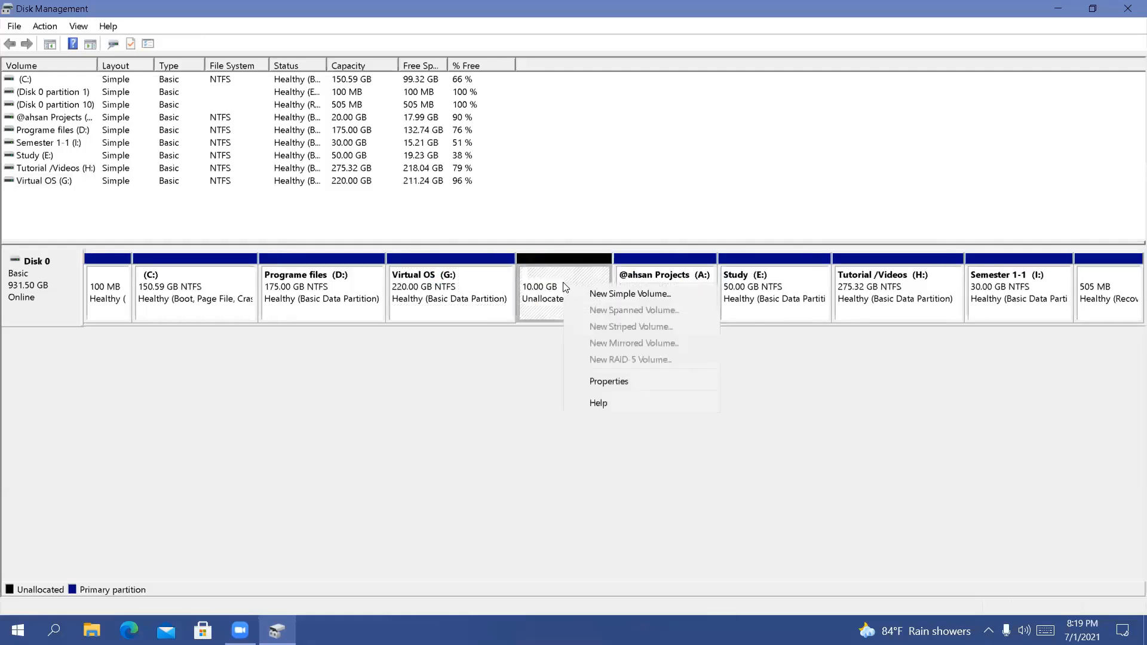
click(605, 295)
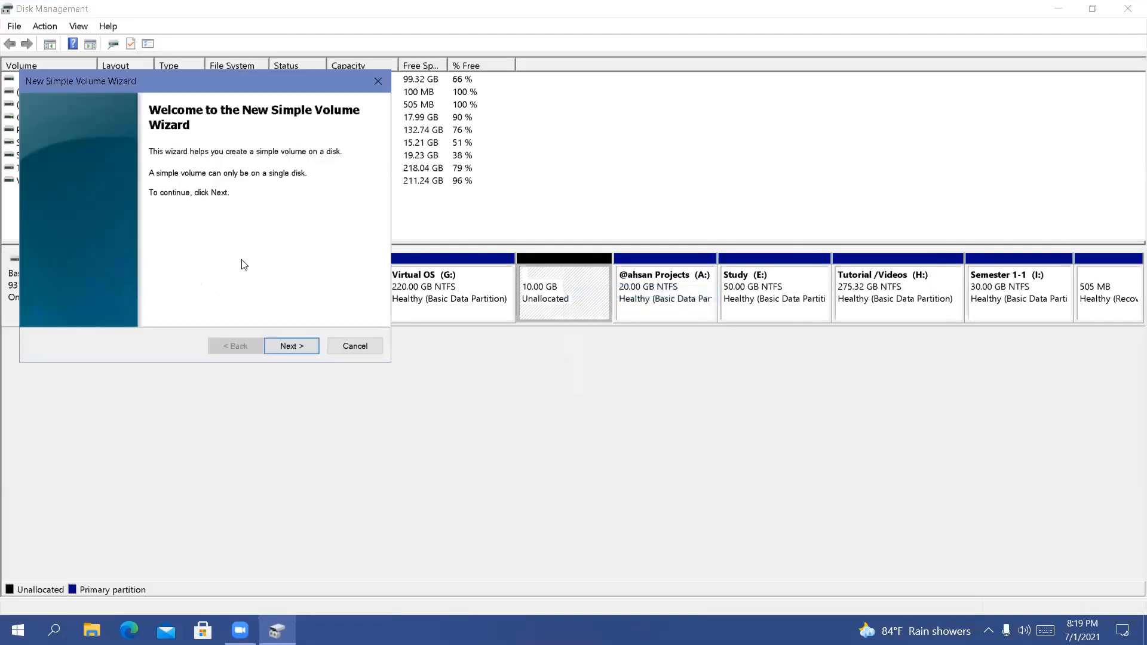
click(288, 346)
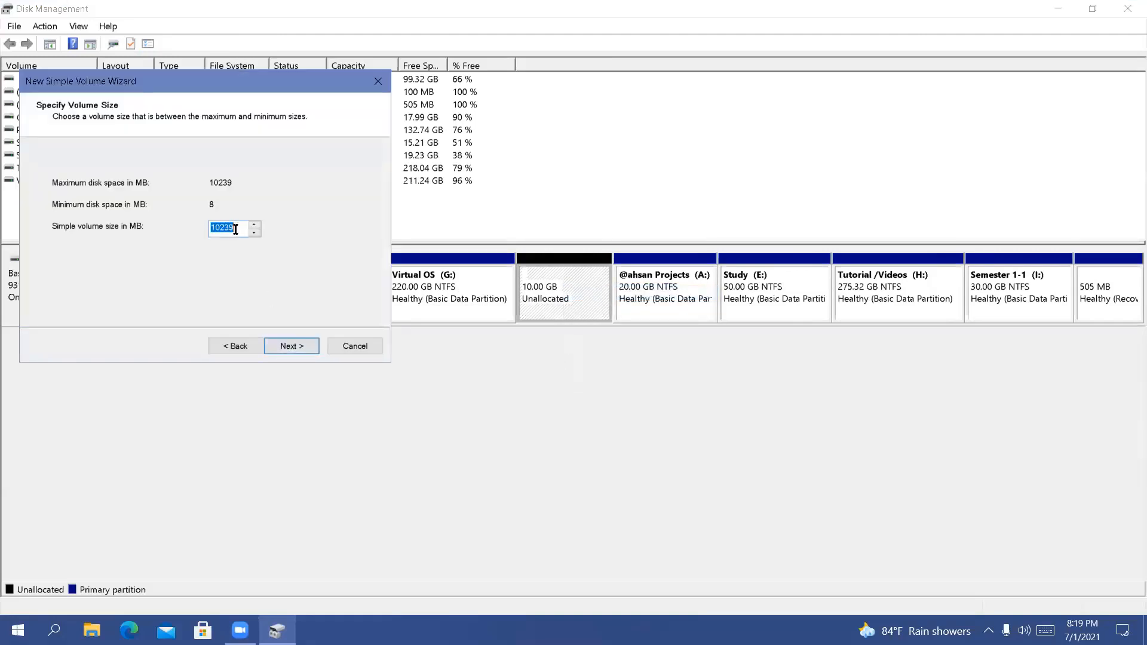
click(294, 349)
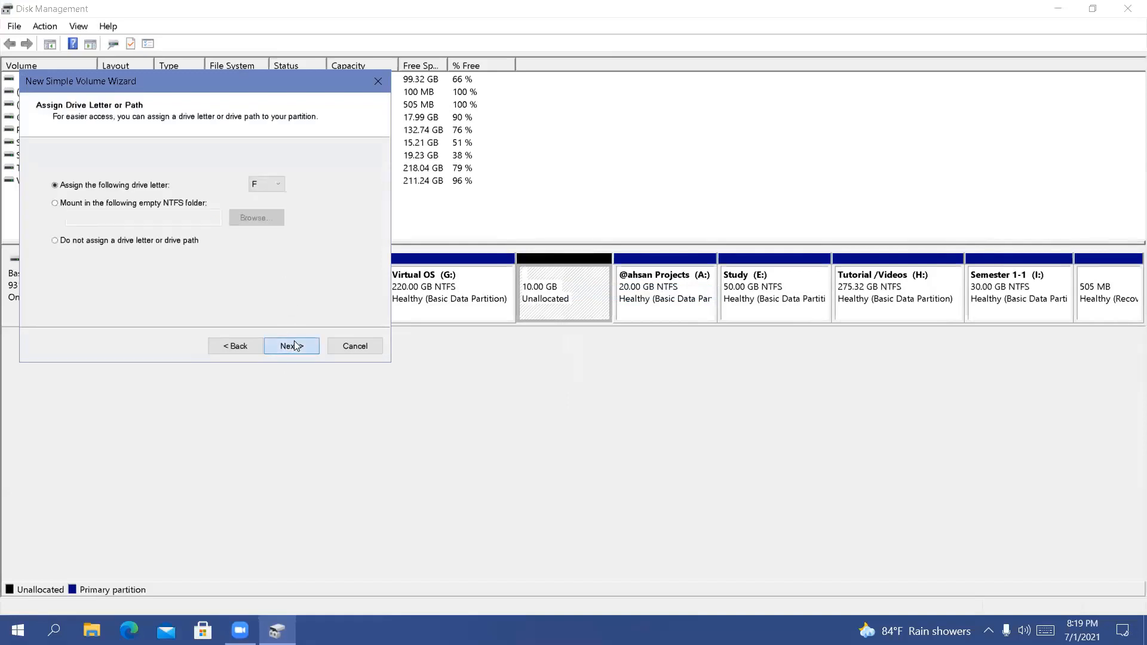
click(294, 345)
click(234, 347)
click(279, 181)
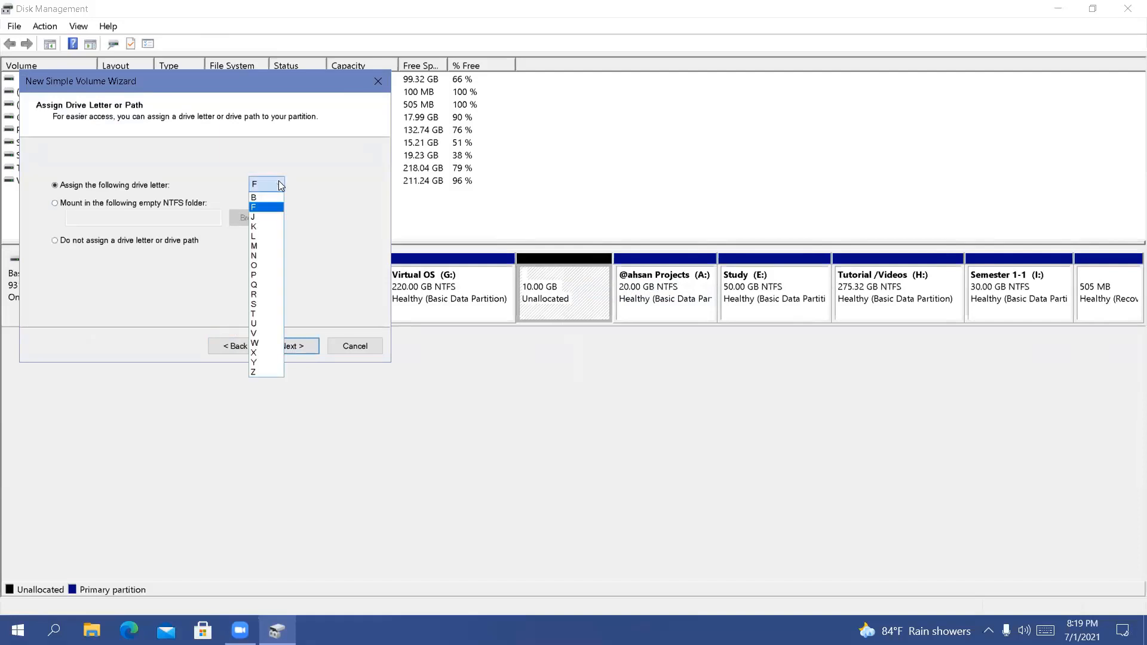
click(265, 236)
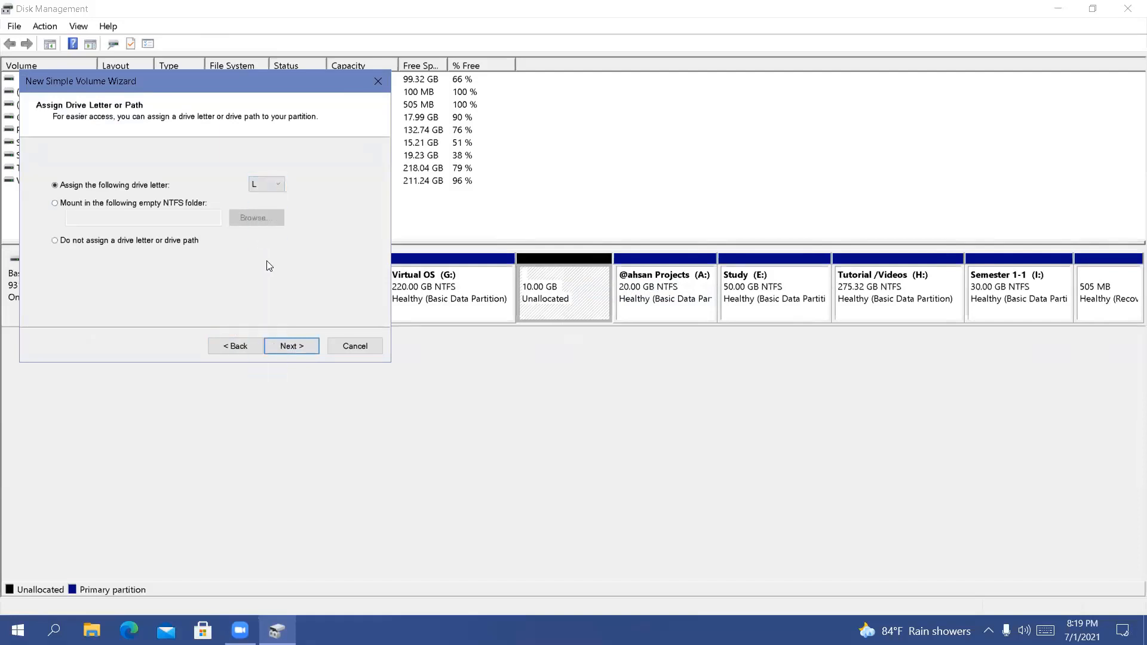
click(293, 346)
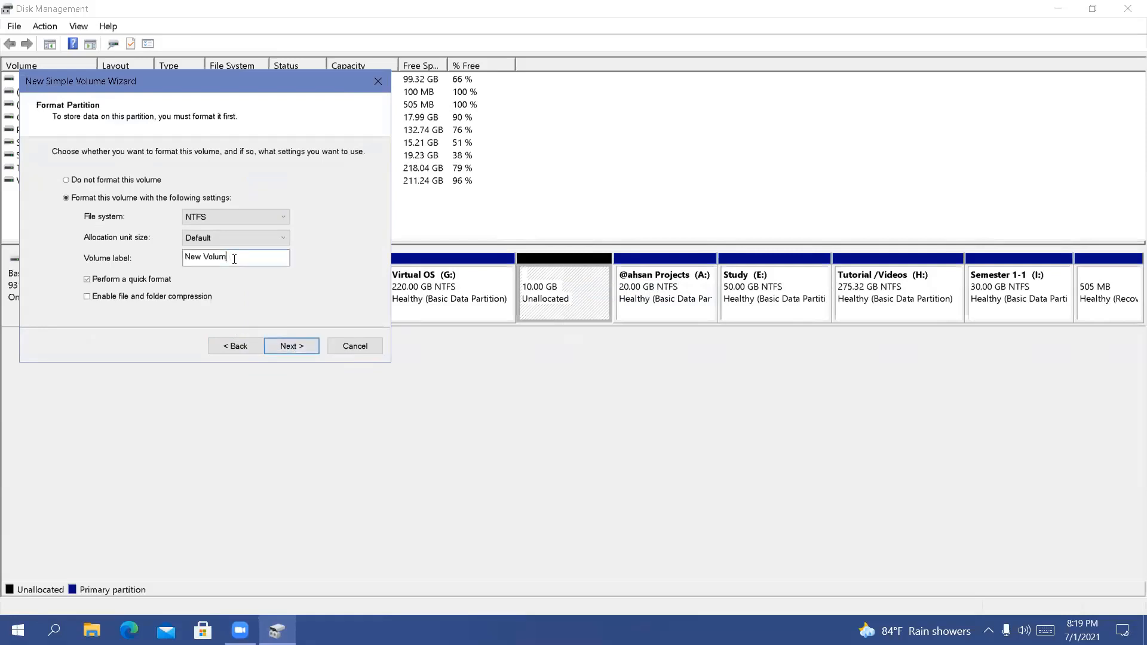
Label the new volume "test", keep the NTFS quick format with default allocation unit size, and finish creating it
key(BackSpace)
key(BackSpace)
key(BackSpace)
key(BackSpace)
key(BackSpace)
key(BackSpace)
key(BackSpace)
key(BackSpace)
key(BackSpace)
key(Return)
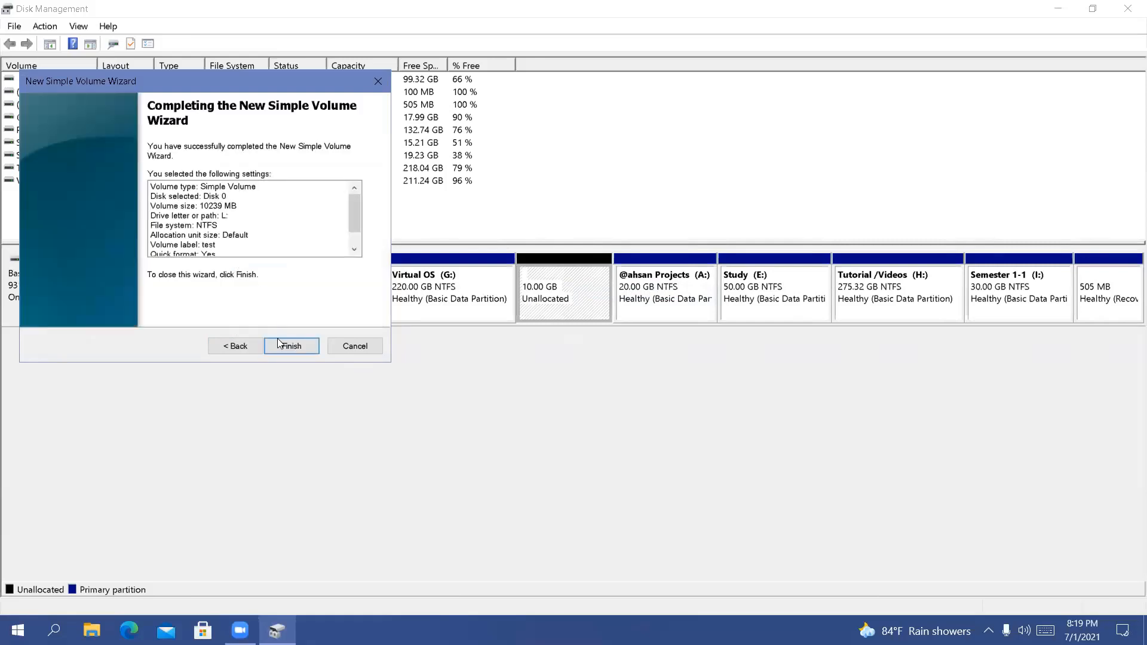
click(277, 339)
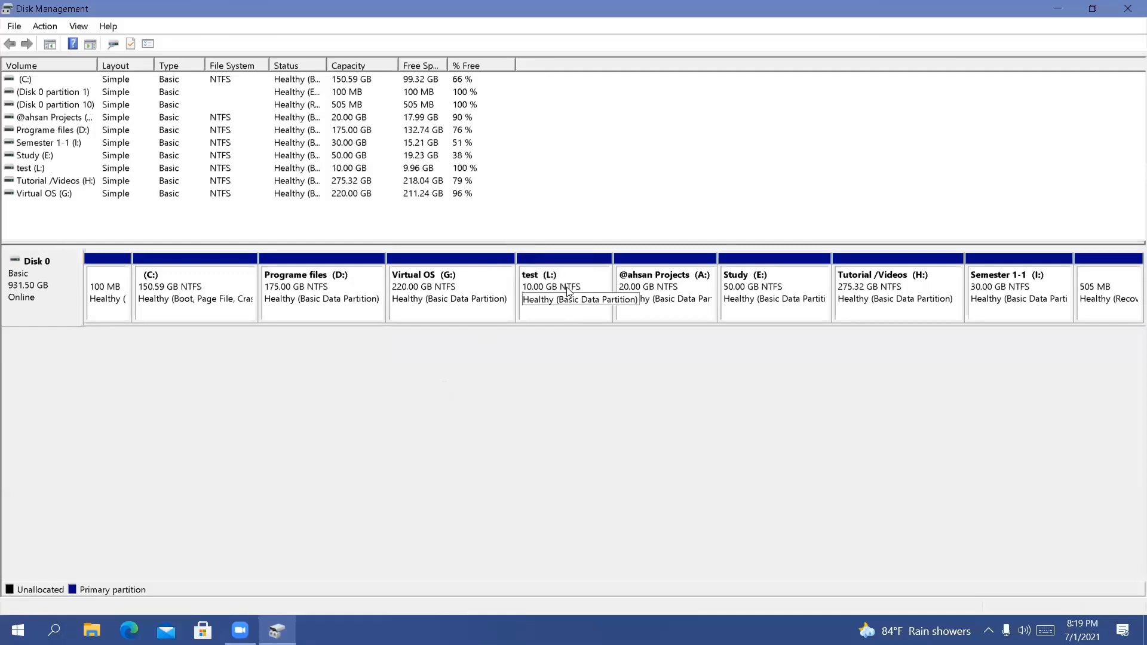
Check the available volume operations for Virtual OS (G:) and dismiss the AutoPlay notification for test (L:)
right_click(480, 307)
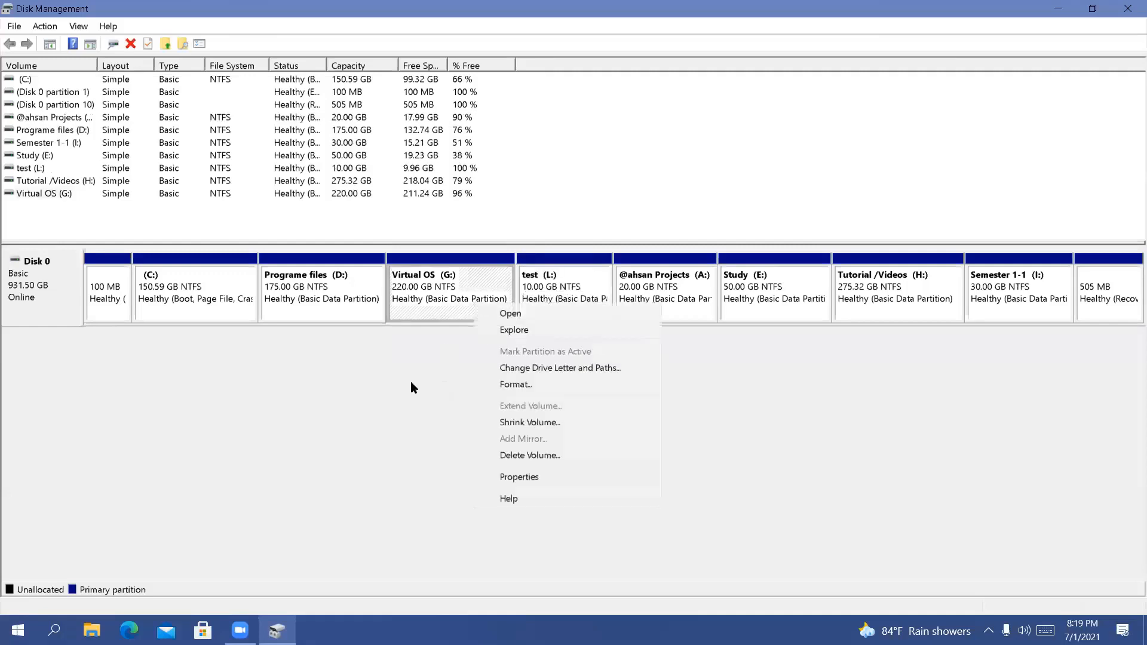
click(411, 381)
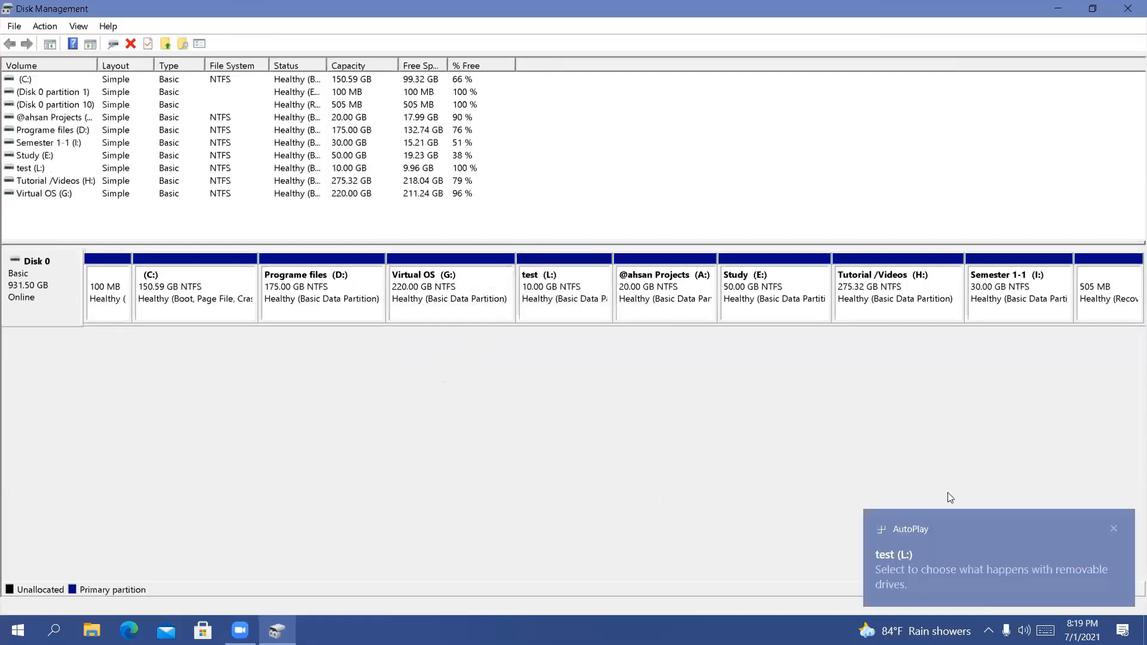
click(1114, 529)
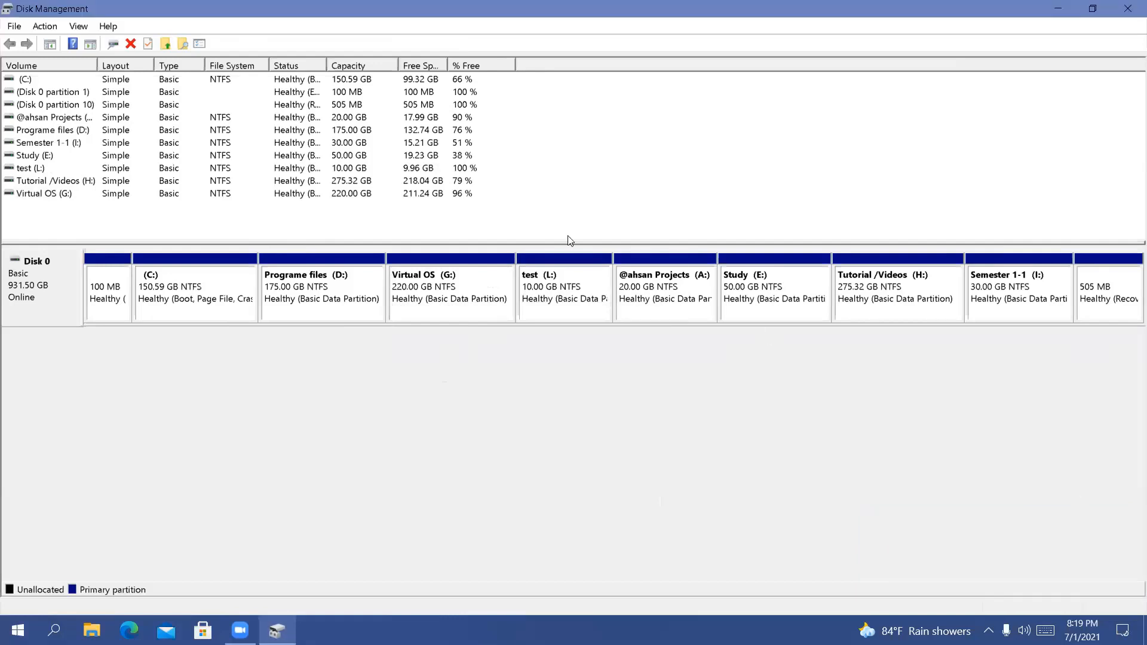
Delete the test (L:) volume and confirm its removal
click(566, 279)
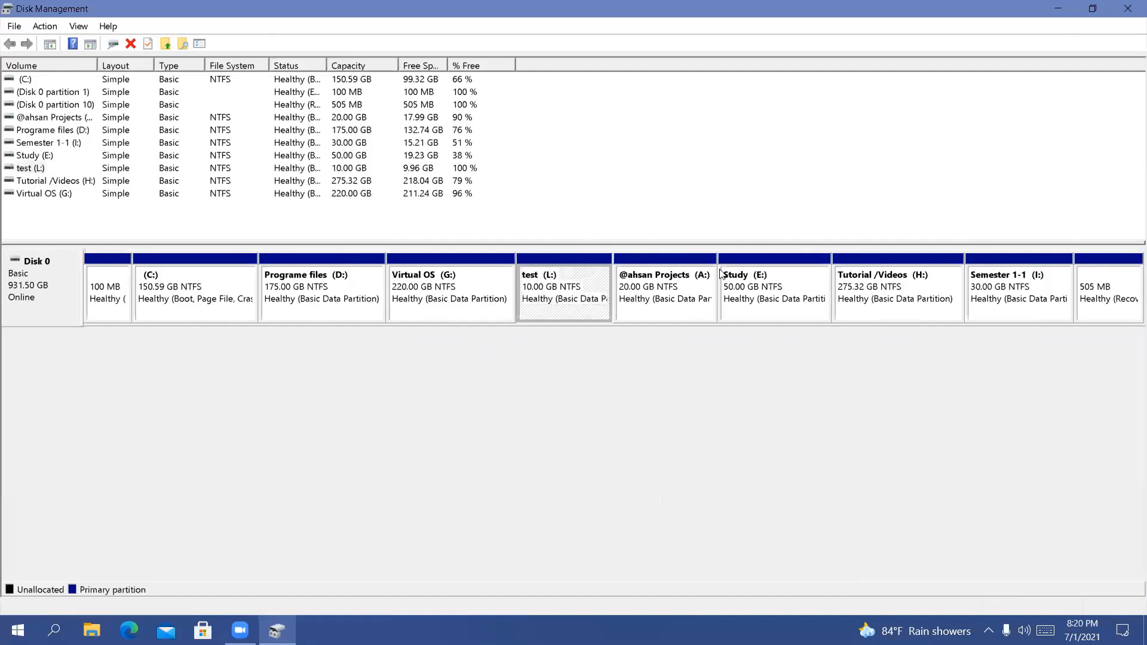
right_click(572, 273)
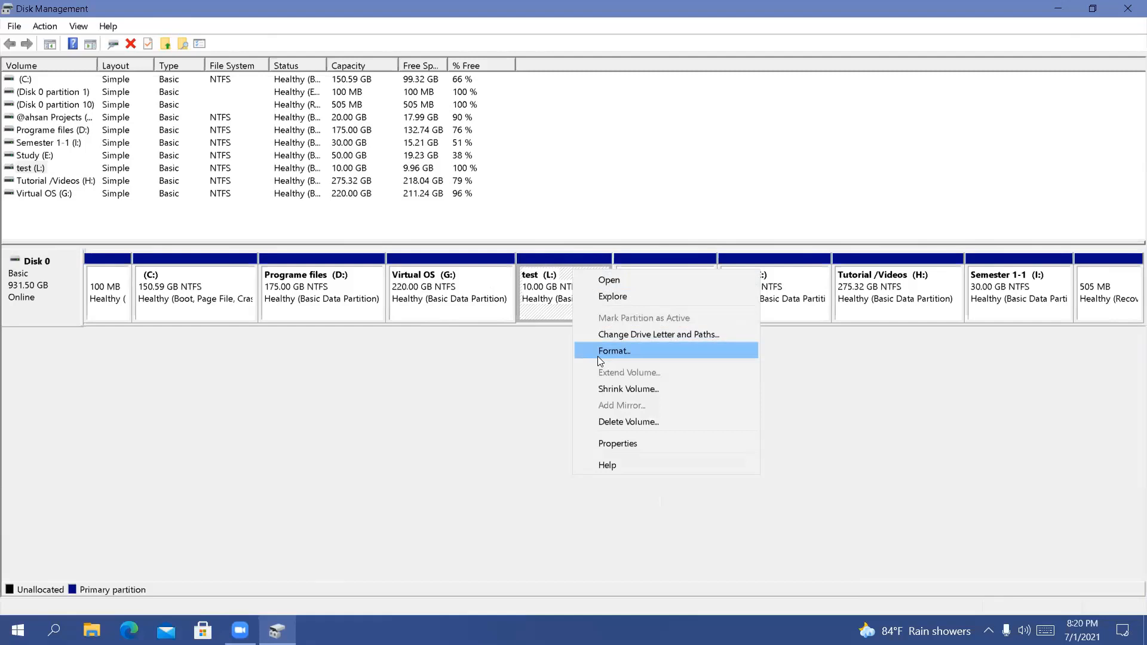
click(618, 421)
click(618, 420)
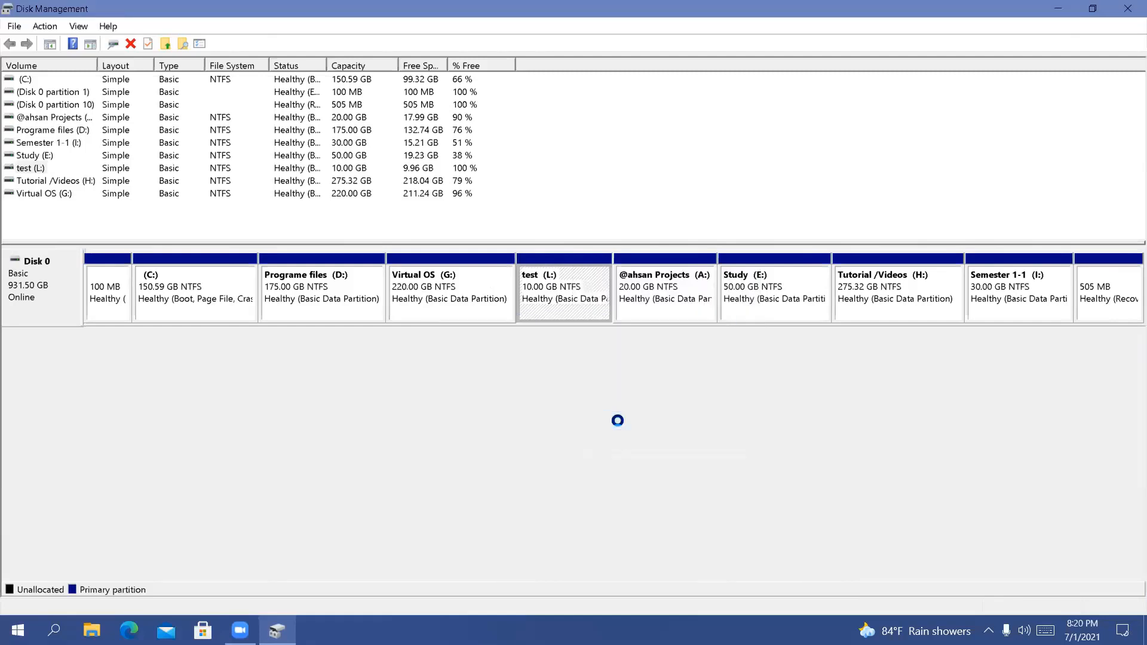
Extend the Virtual OS (G:) volume with 10239 MB of the adjacent unallocated space on Disk 0
right_click(441, 271)
click(406, 352)
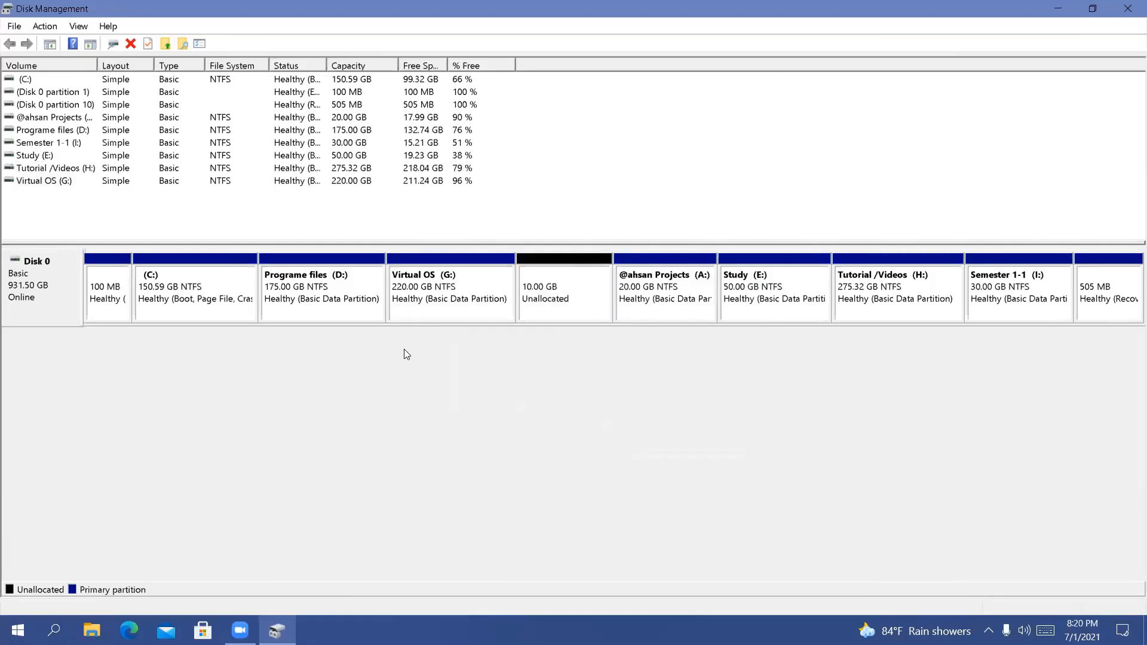
right_click(456, 307)
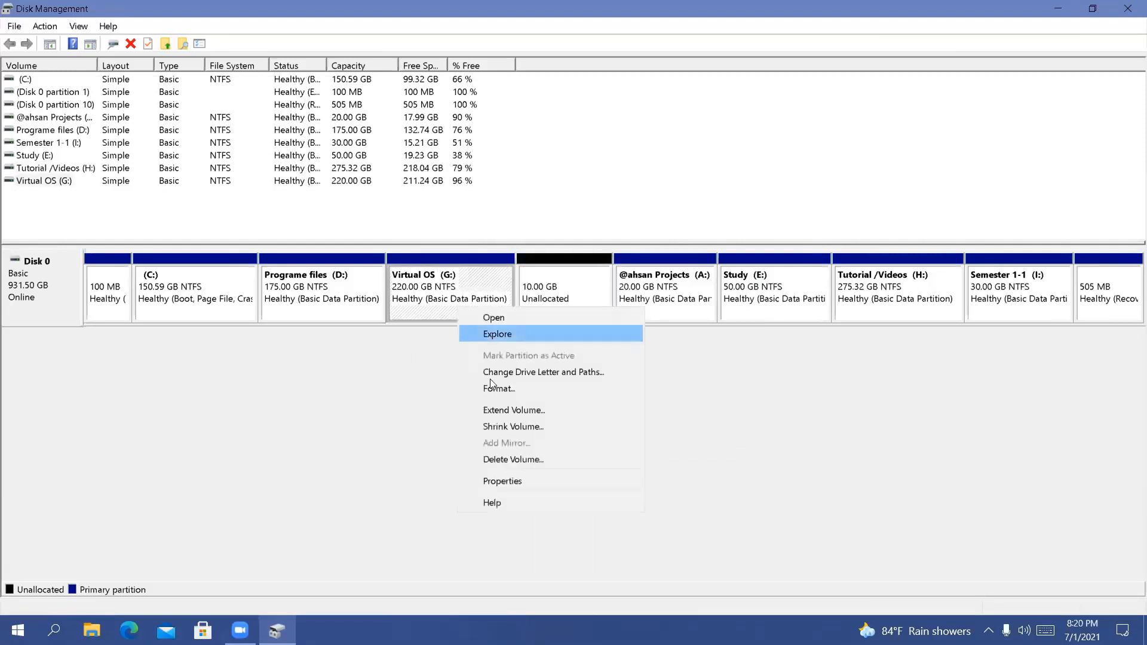
click(499, 411)
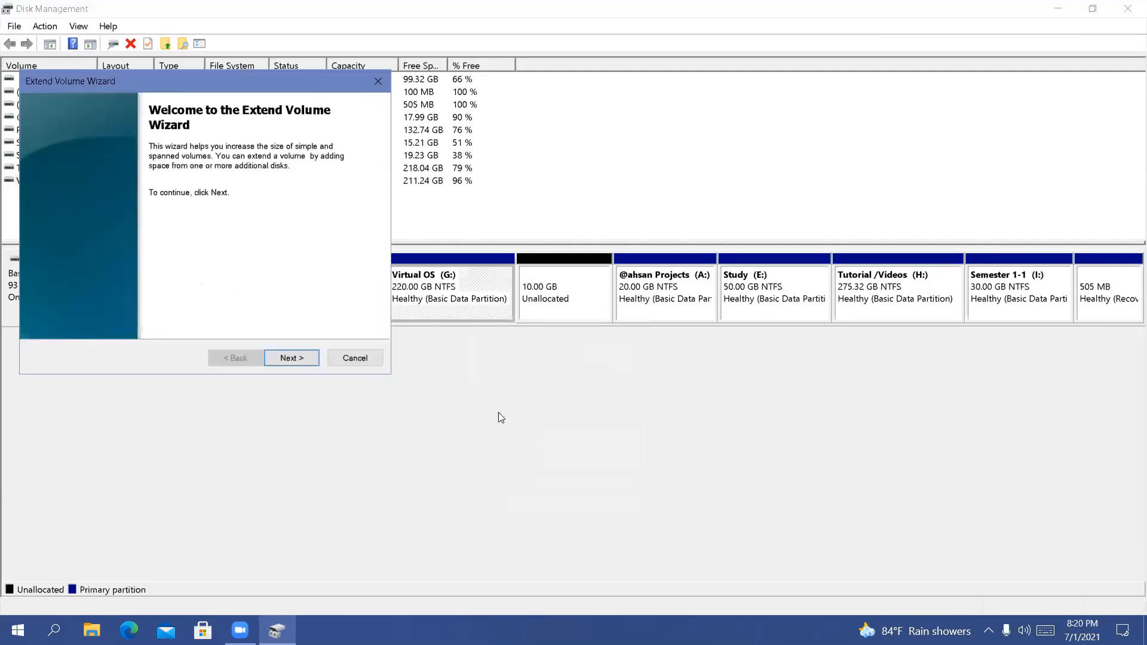
click(283, 360)
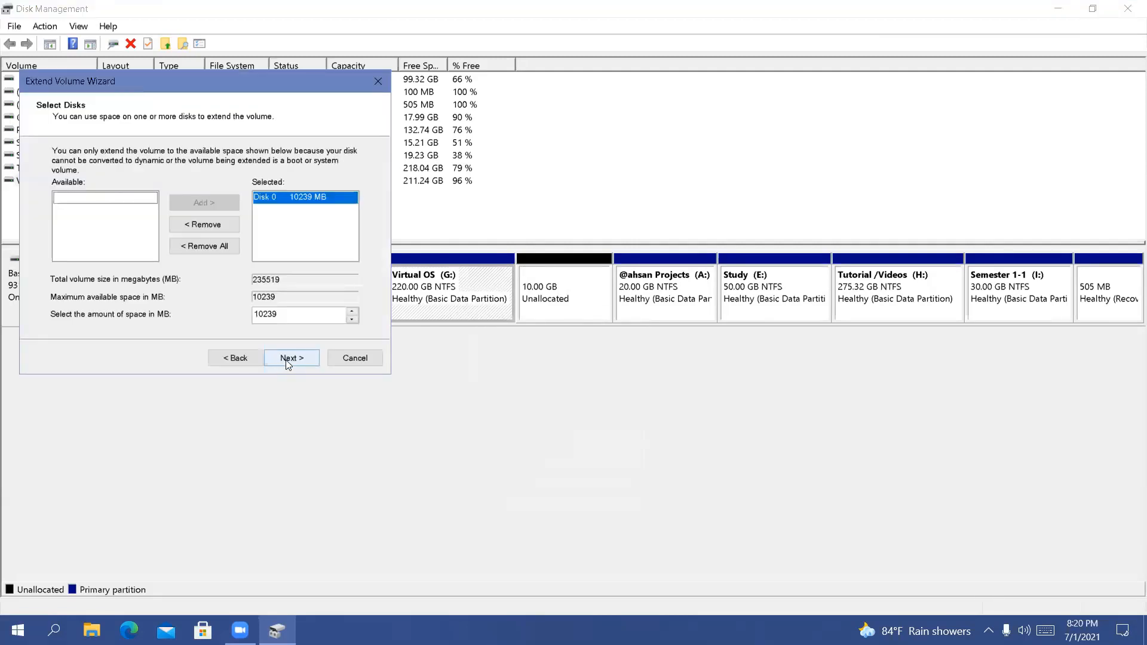
click(288, 360)
click(289, 358)
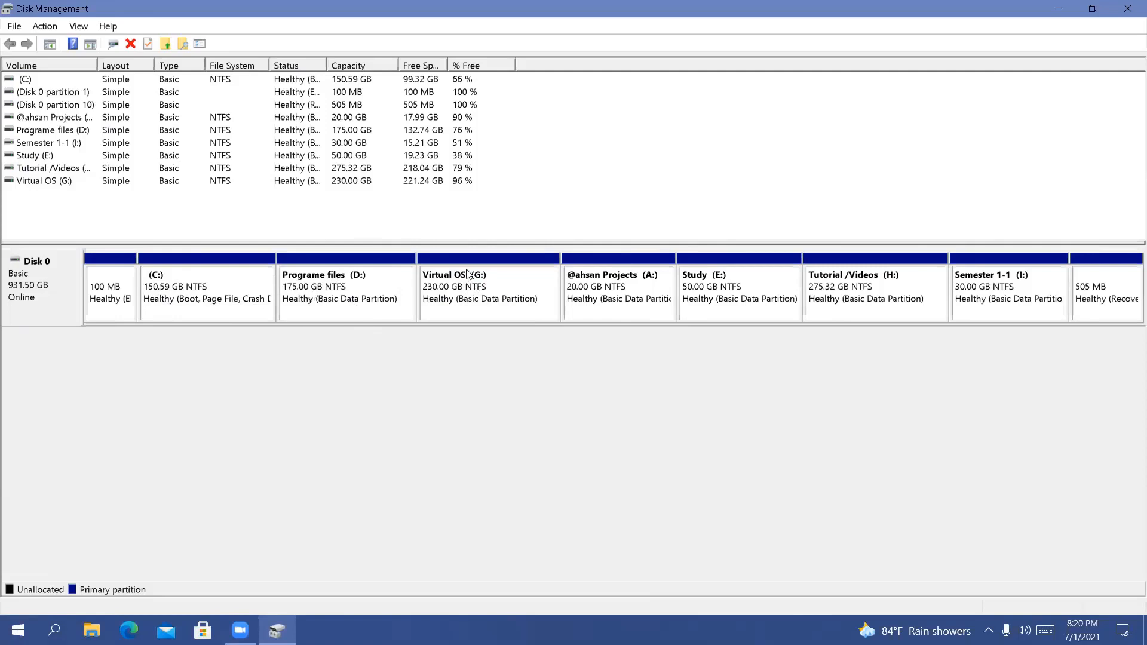
Check the drive letters that could be assigned to the C: volume, leave its letter as is, and close Disk Management
click(751, 303)
right_click(217, 306)
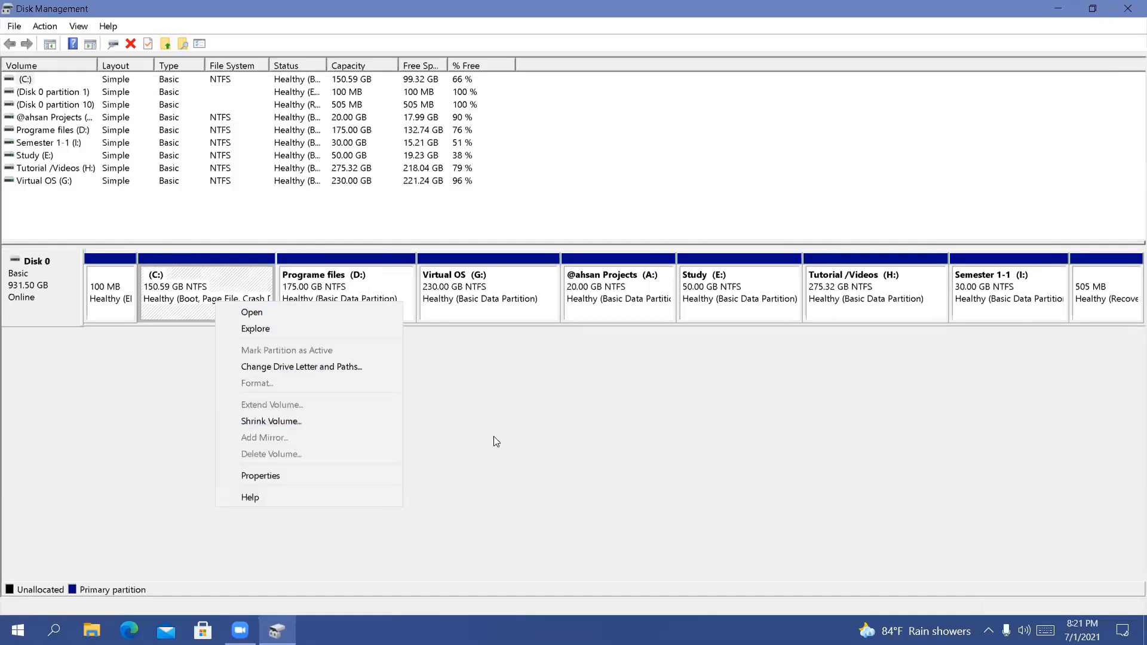
click(326, 368)
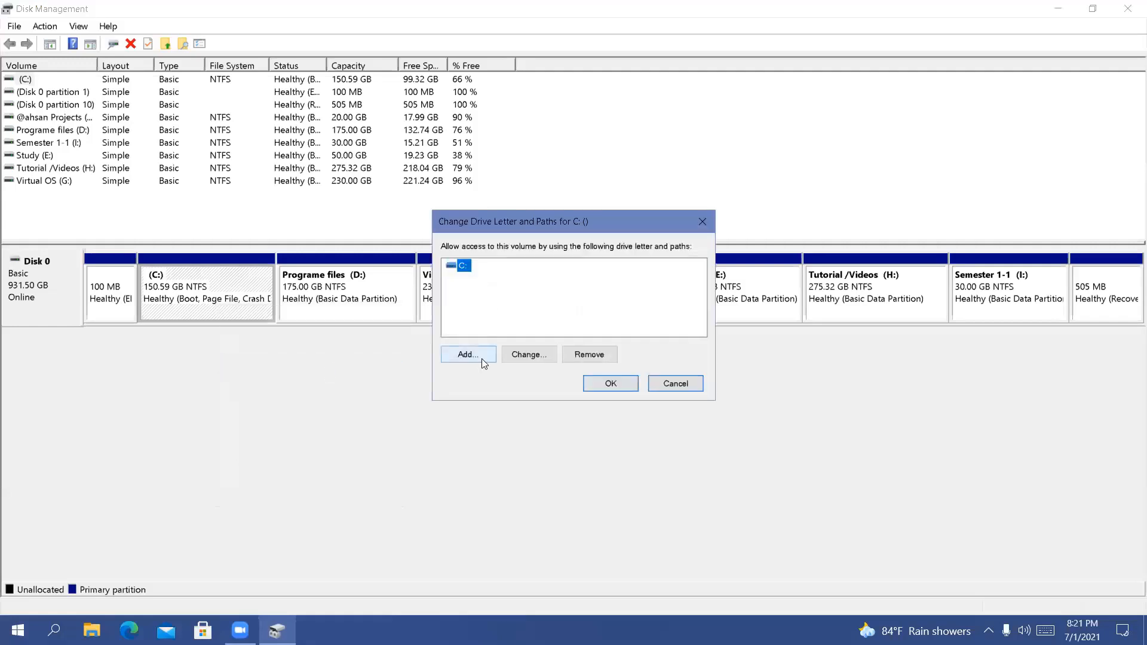
click(529, 354)
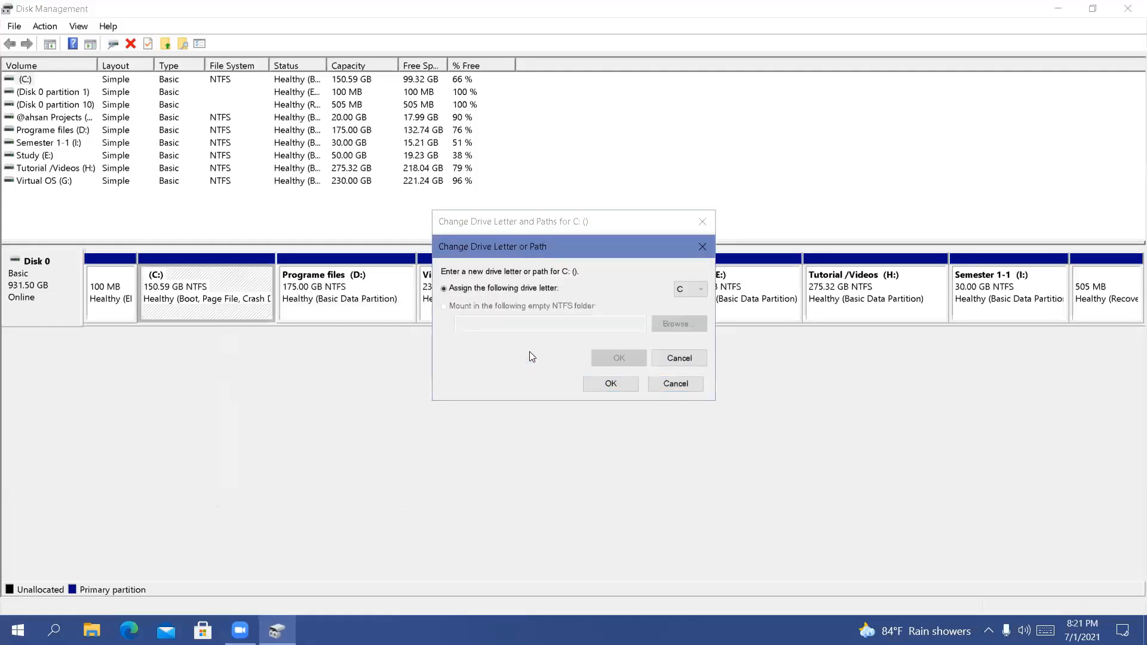
click(690, 290)
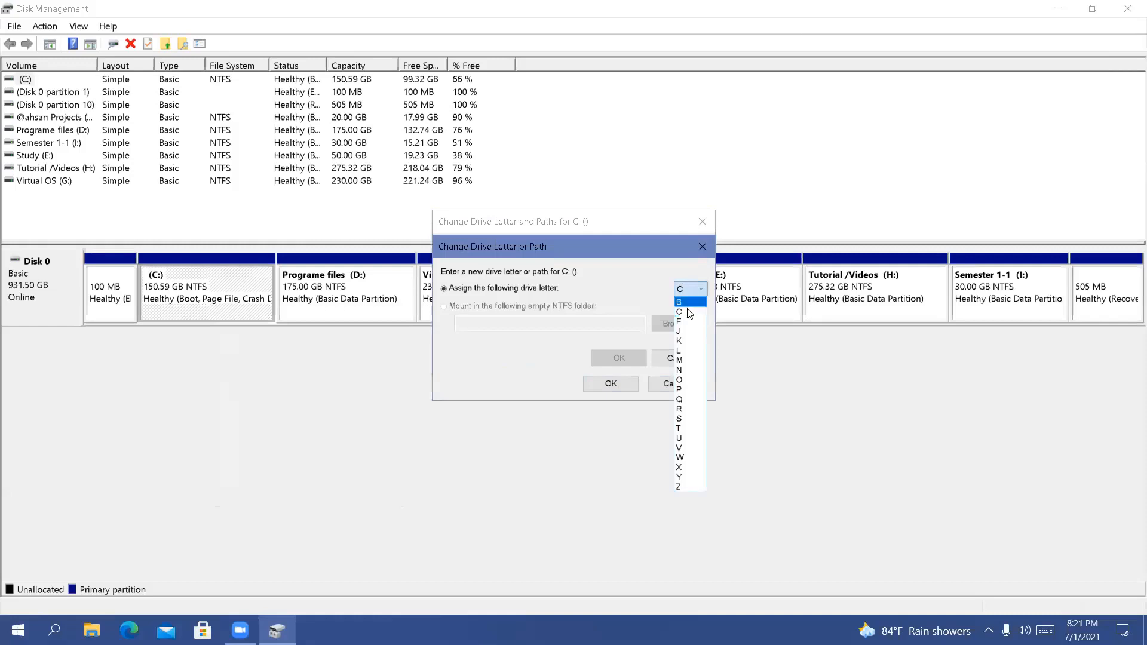
click(704, 246)
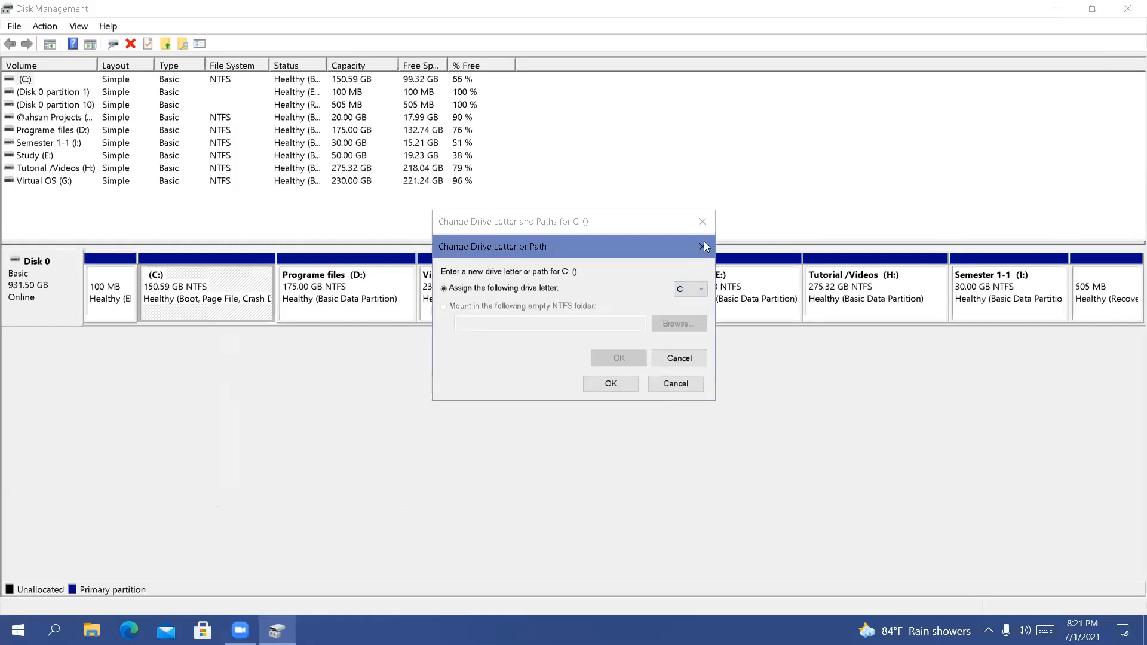
click(703, 246)
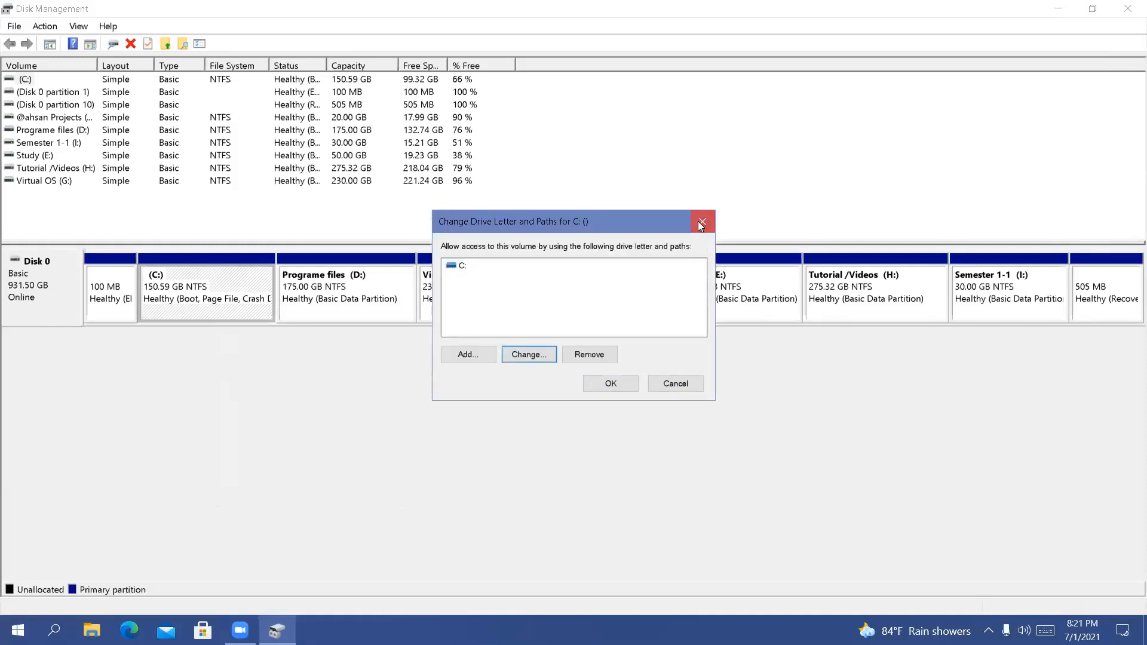
click(699, 223)
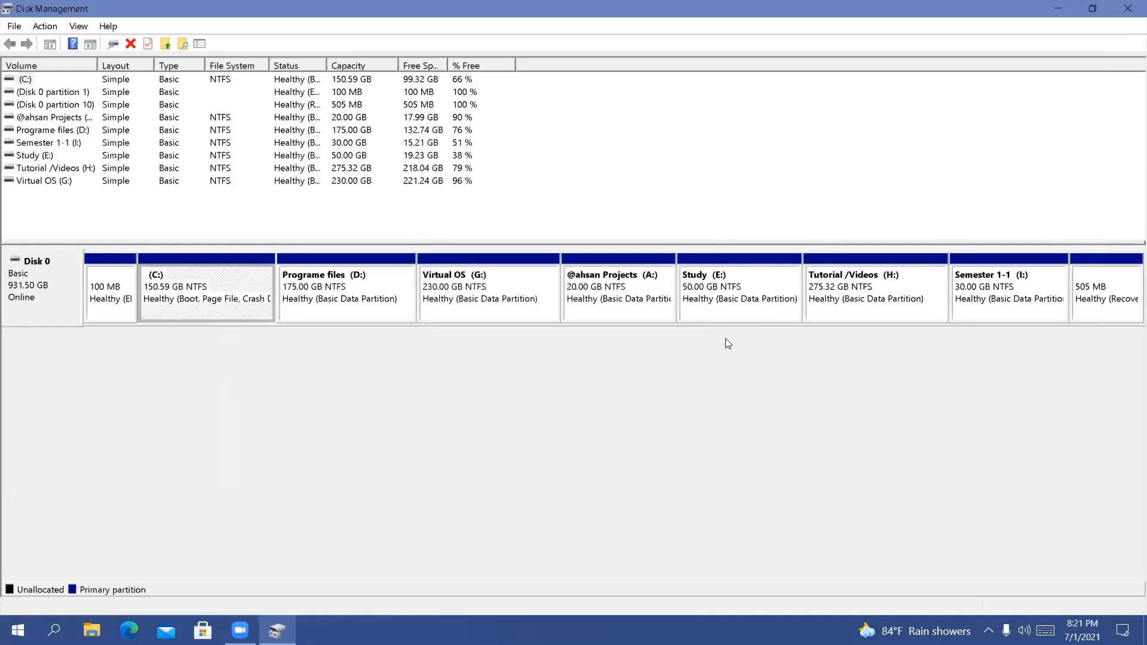
click(1129, 6)
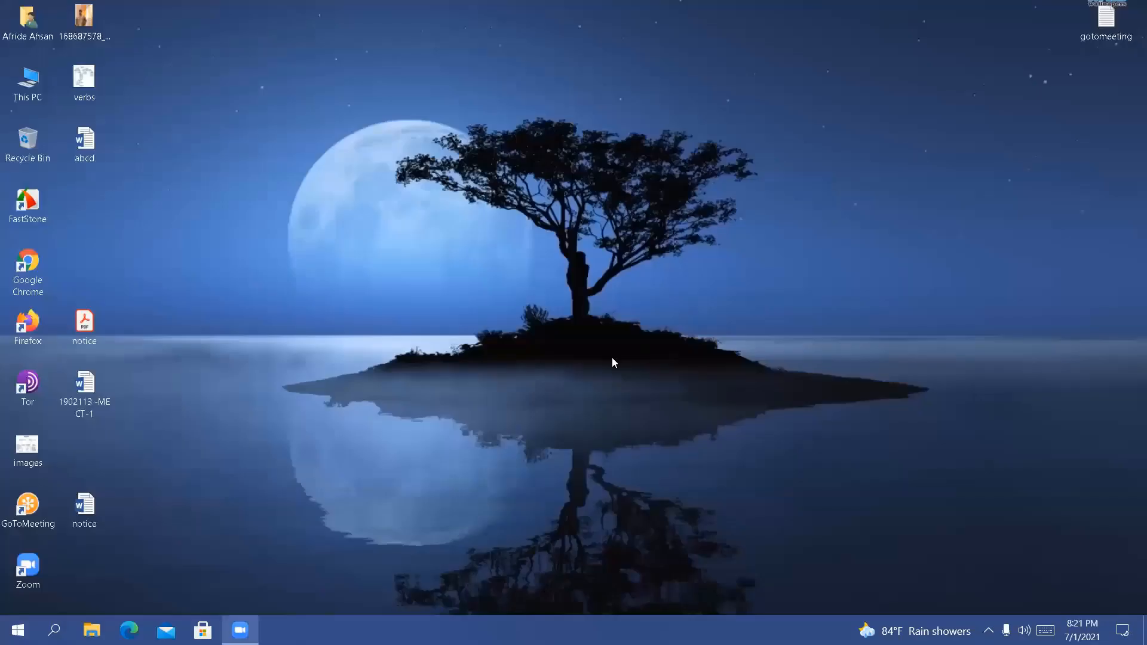
Refresh the Windows desktop repeatedly
right_click(453, 261)
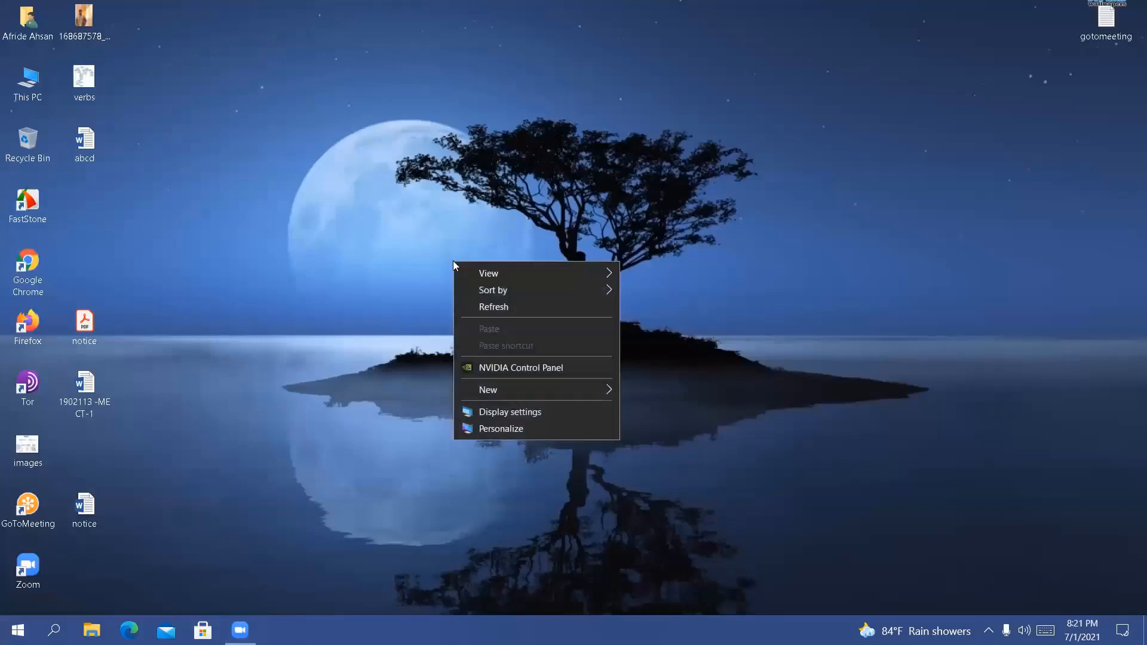
click(483, 306)
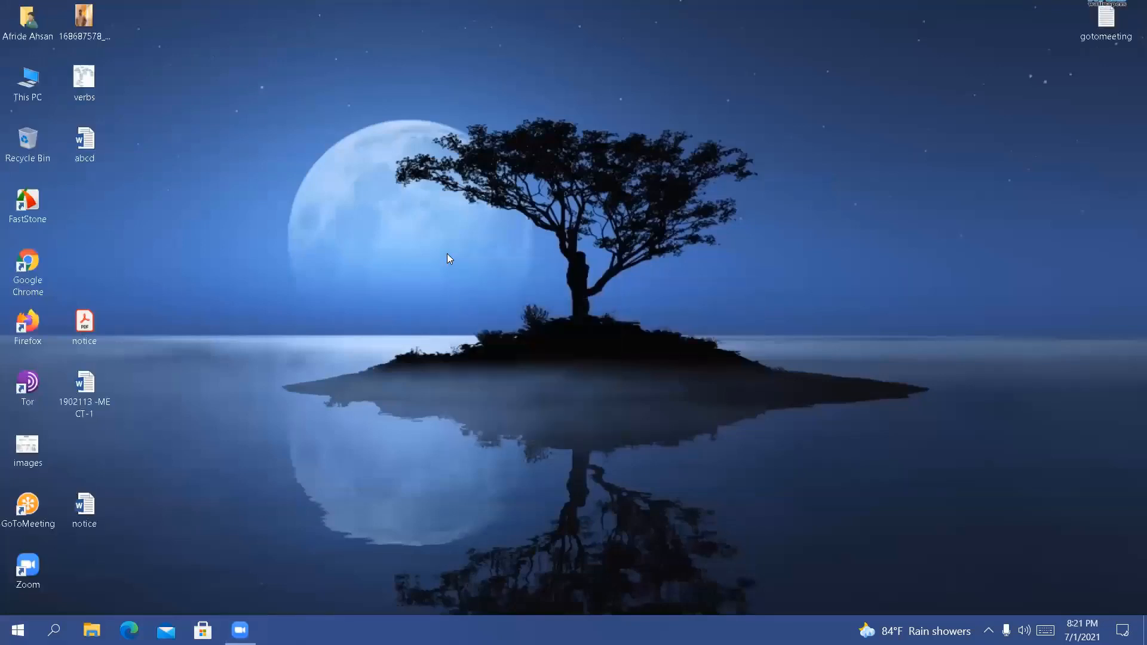
right_click(447, 253)
click(476, 302)
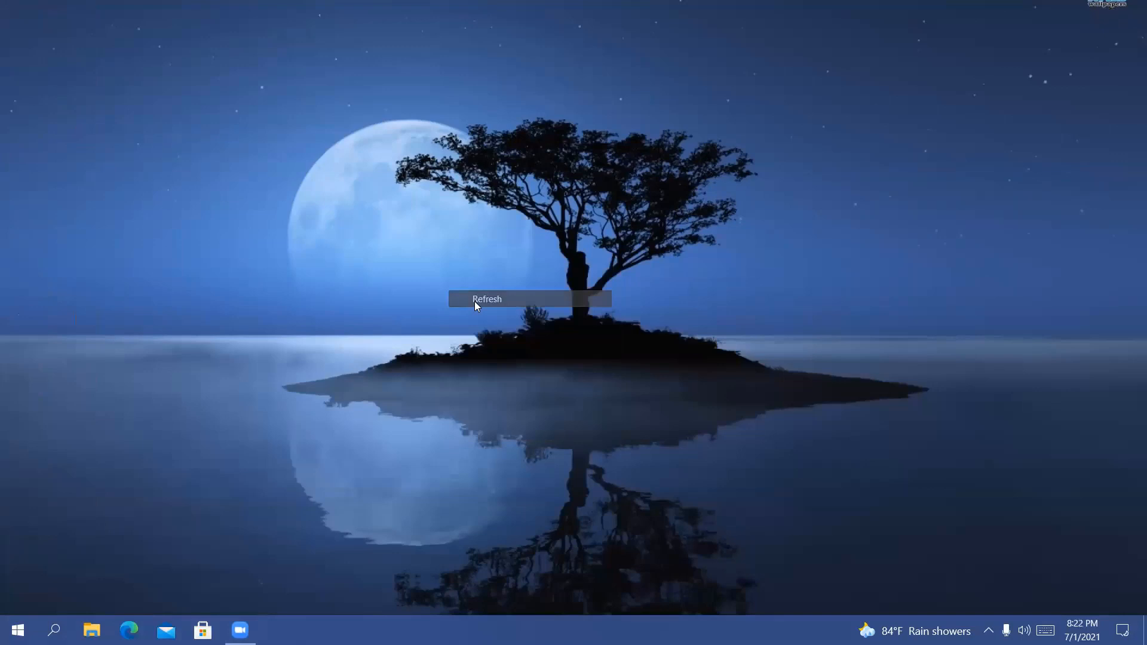
right_click(427, 237)
click(449, 284)
right_click(387, 228)
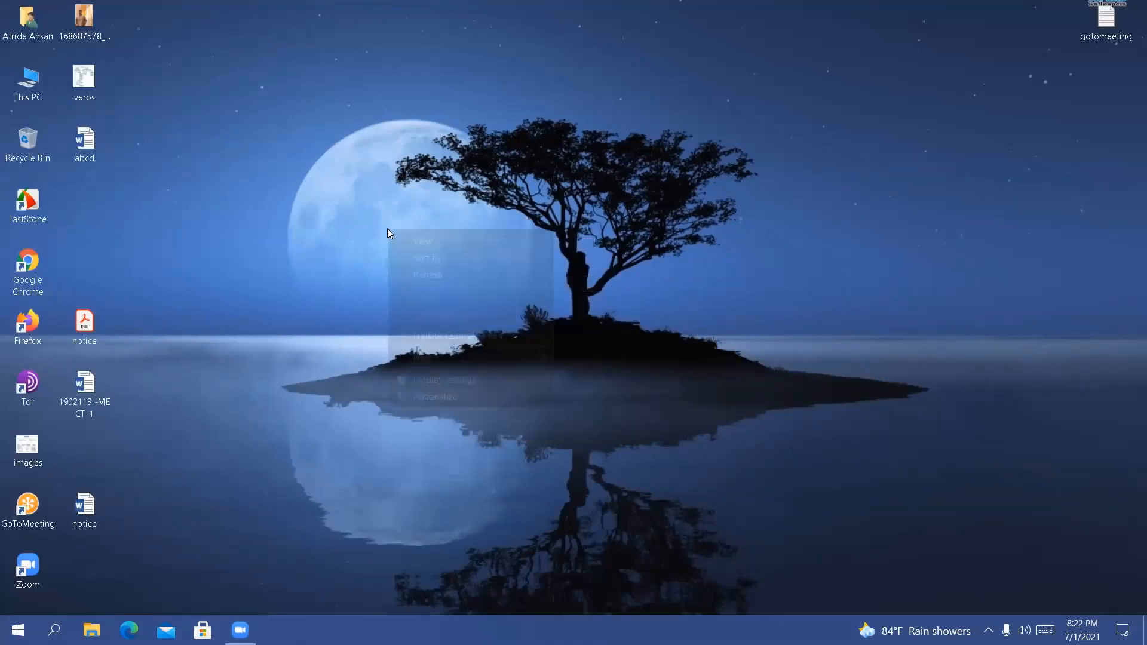
click(418, 273)
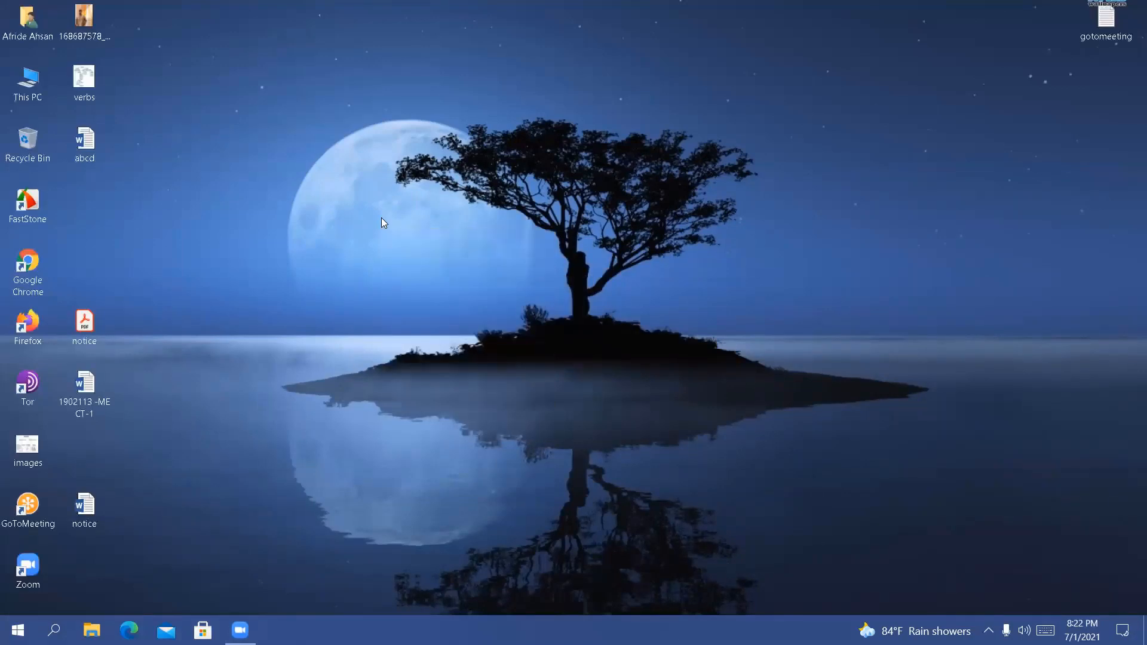
right_click(381, 218)
click(410, 264)
right_click(371, 208)
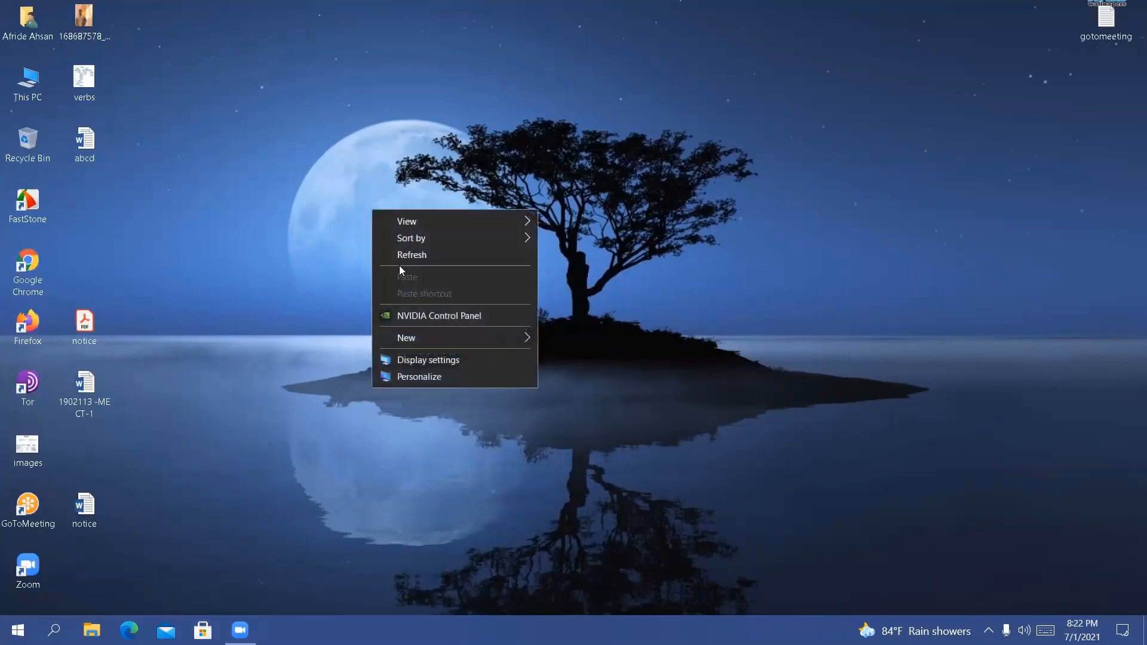
click(411, 256)
right_click(365, 202)
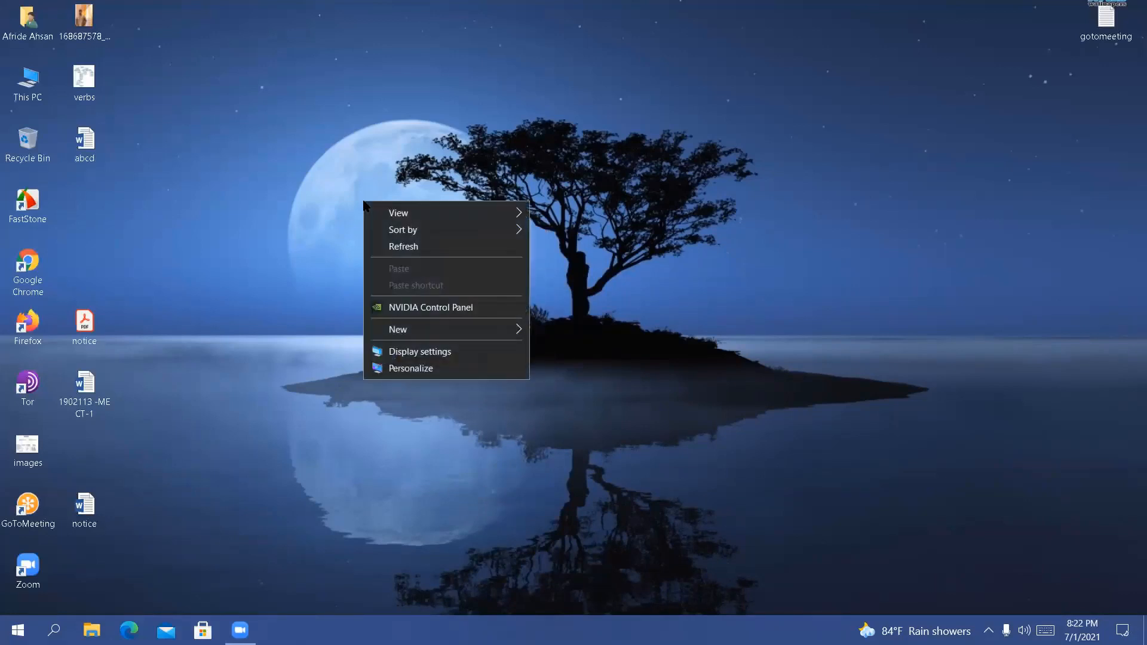
click(392, 246)
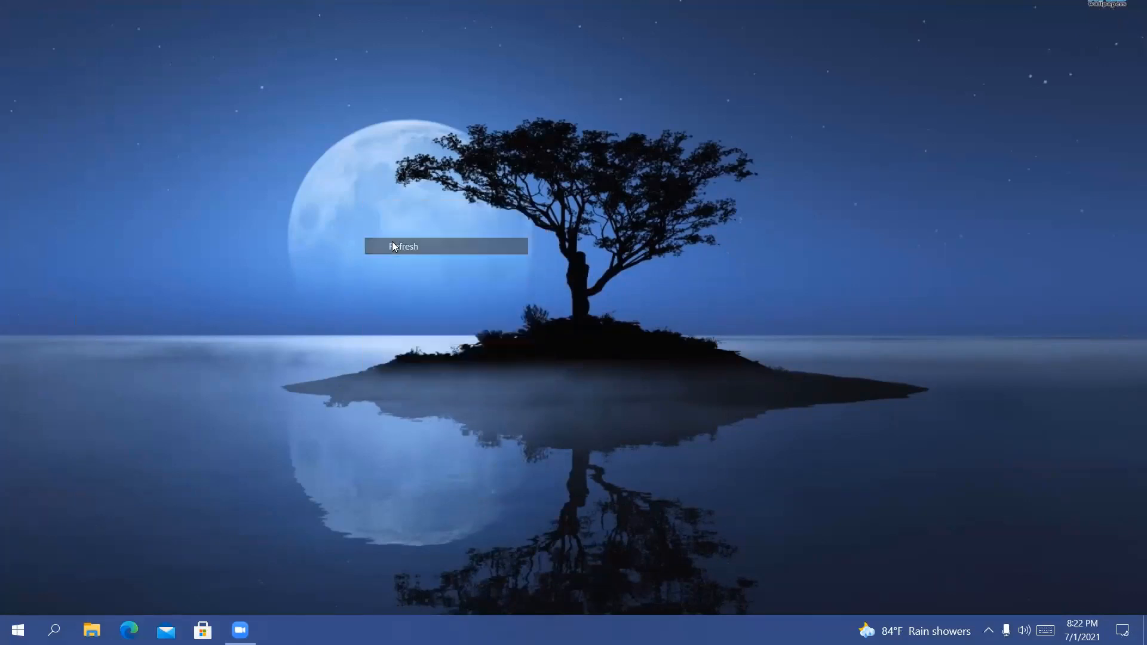
right_click(481, 144)
click(511, 191)
right_click(510, 186)
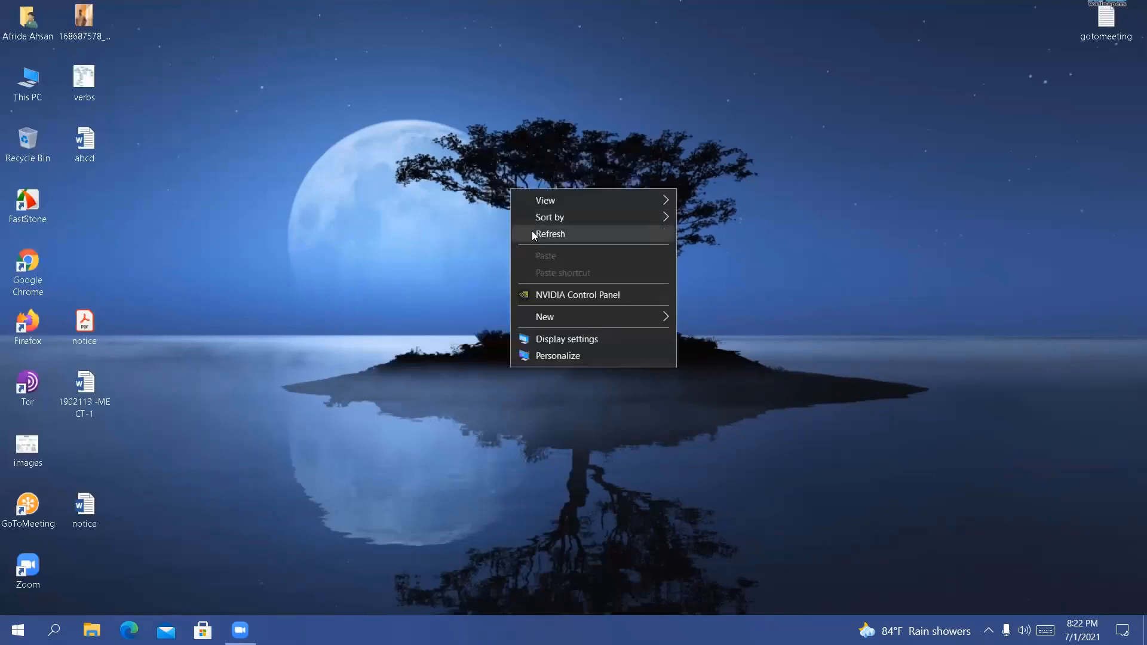
click(548, 184)
right_click(548, 184)
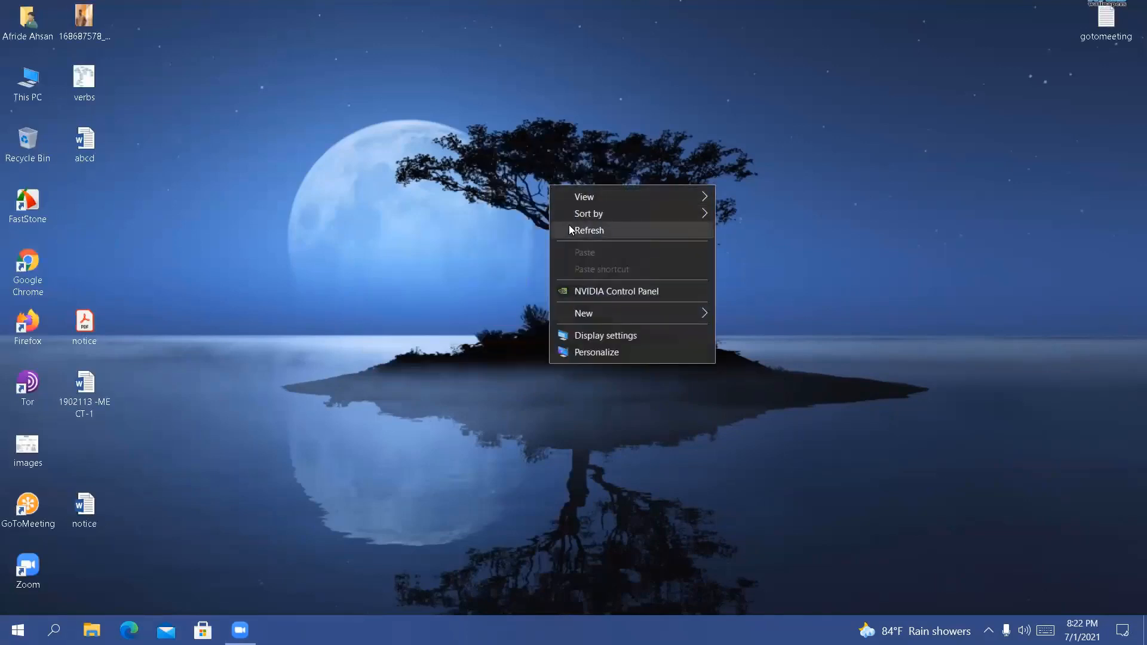
click(568, 225)
right_click(528, 142)
click(551, 185)
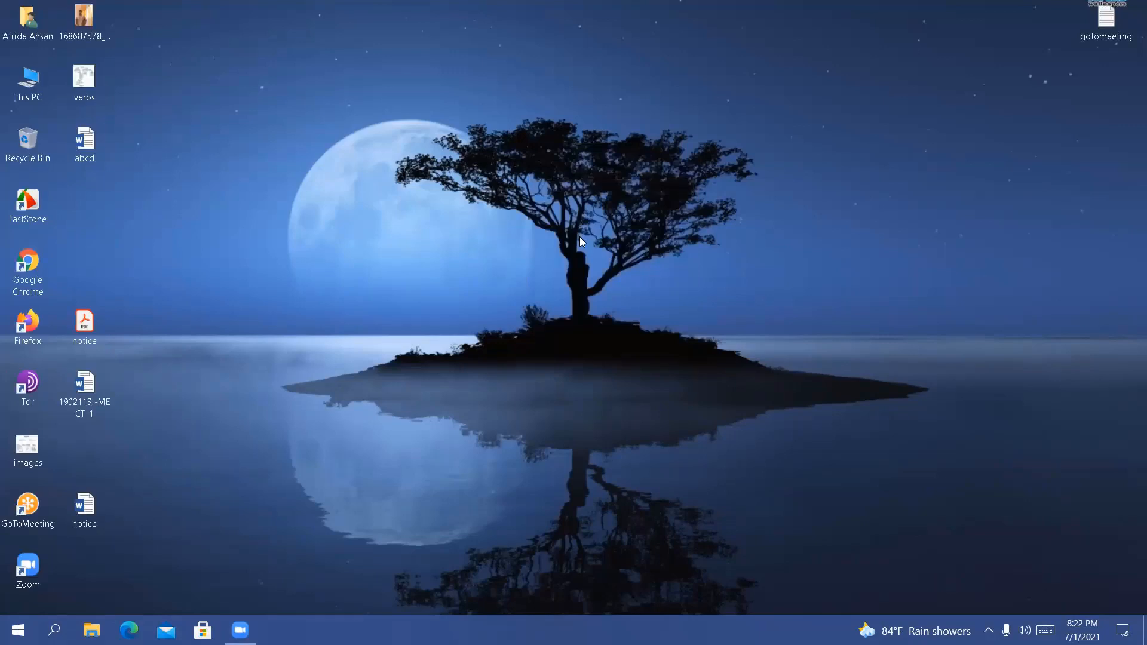
right_click(599, 193)
click(620, 233)
right_click(620, 233)
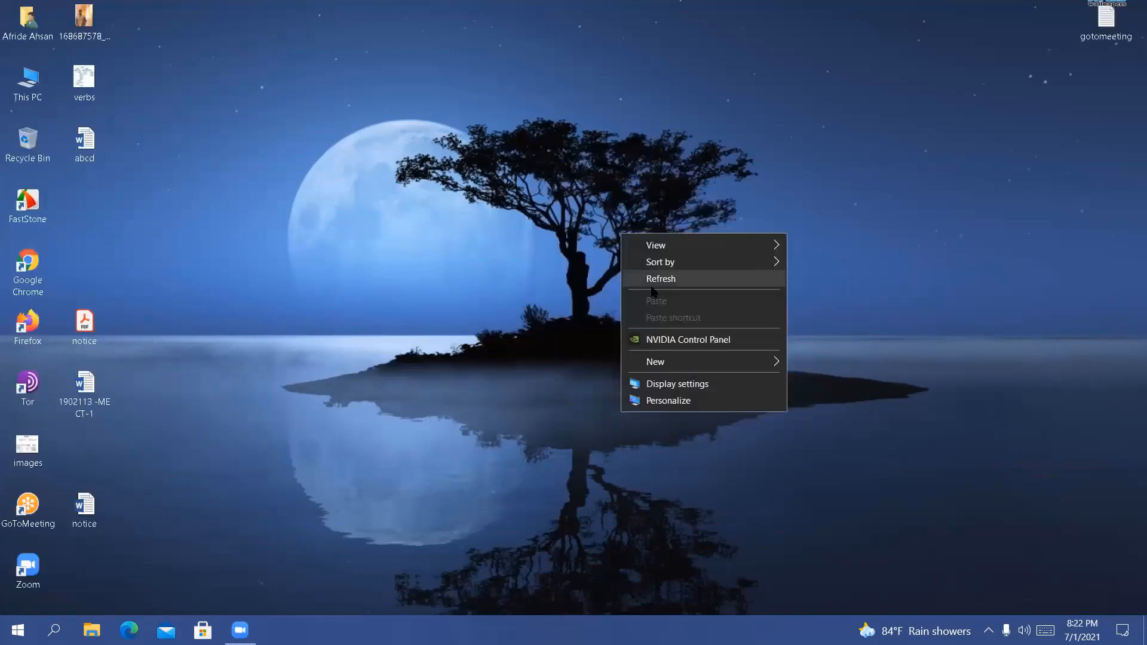
click(650, 284)
right_click(553, 200)
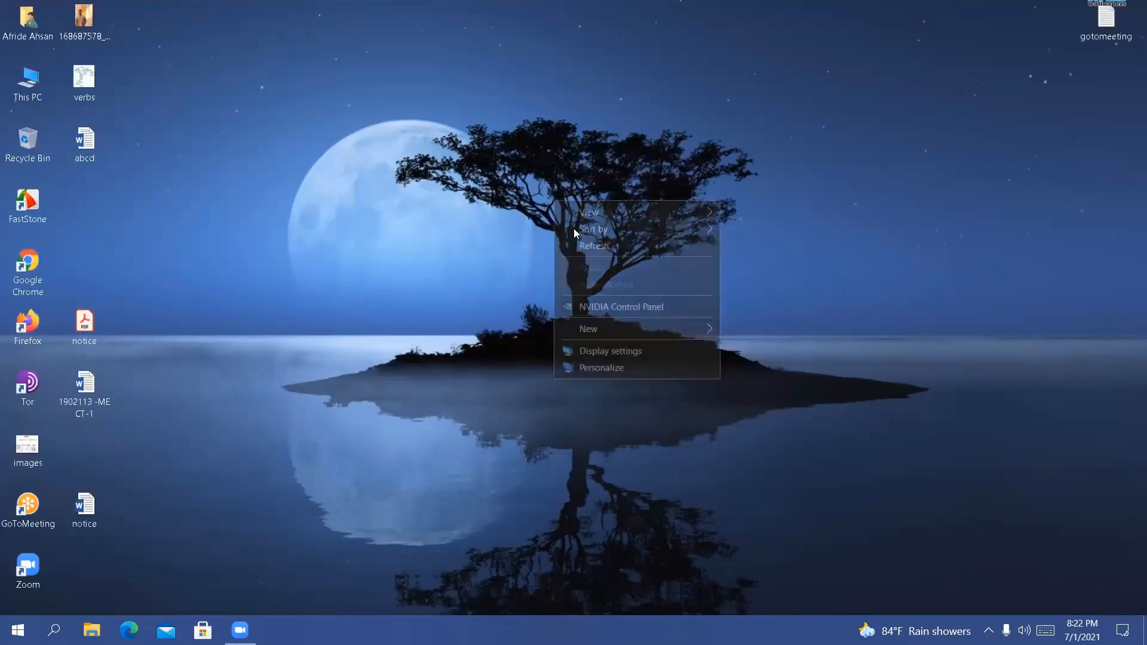
click(580, 245)
right_click(580, 241)
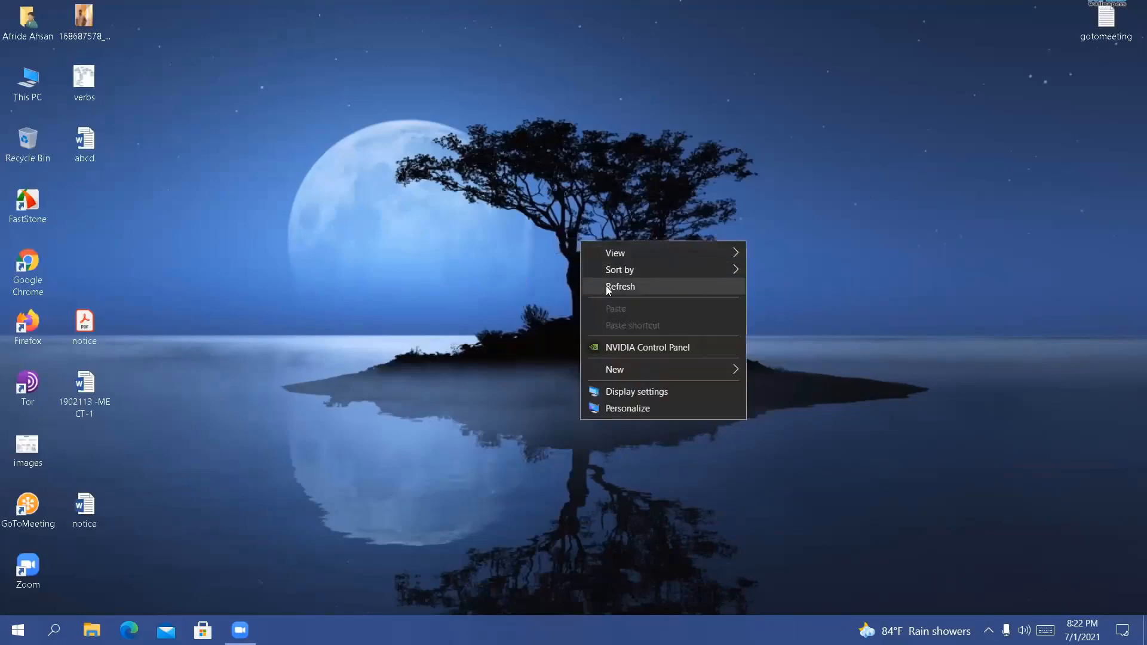
click(607, 288)
right_click(528, 150)
click(559, 192)
right_click(555, 195)
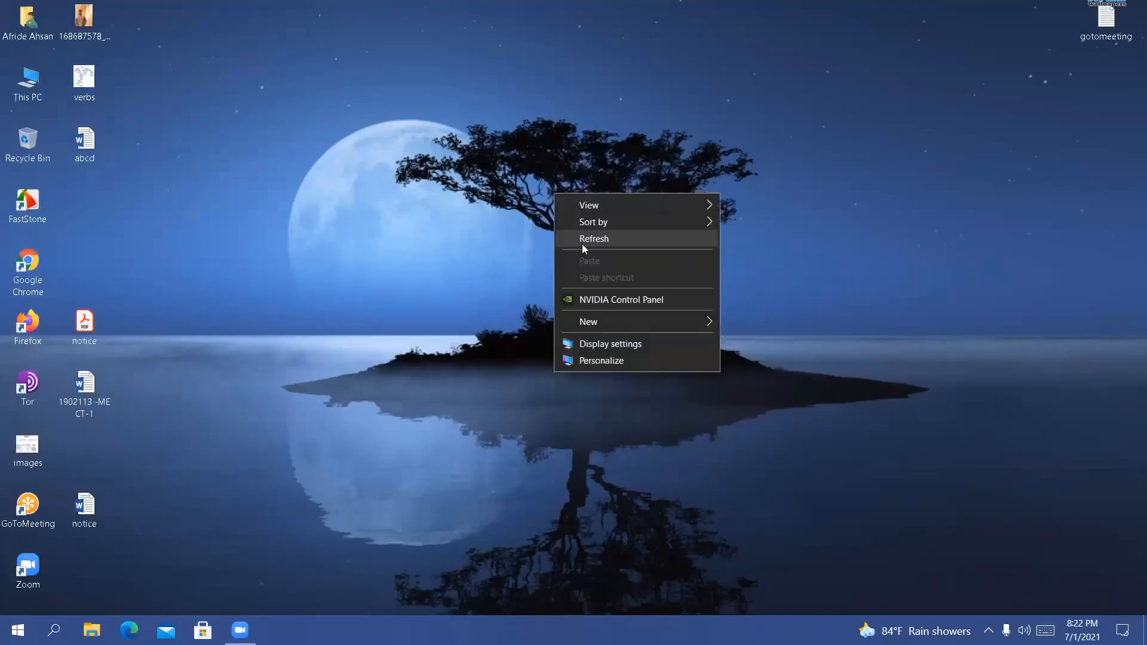
click(583, 245)
right_click(508, 178)
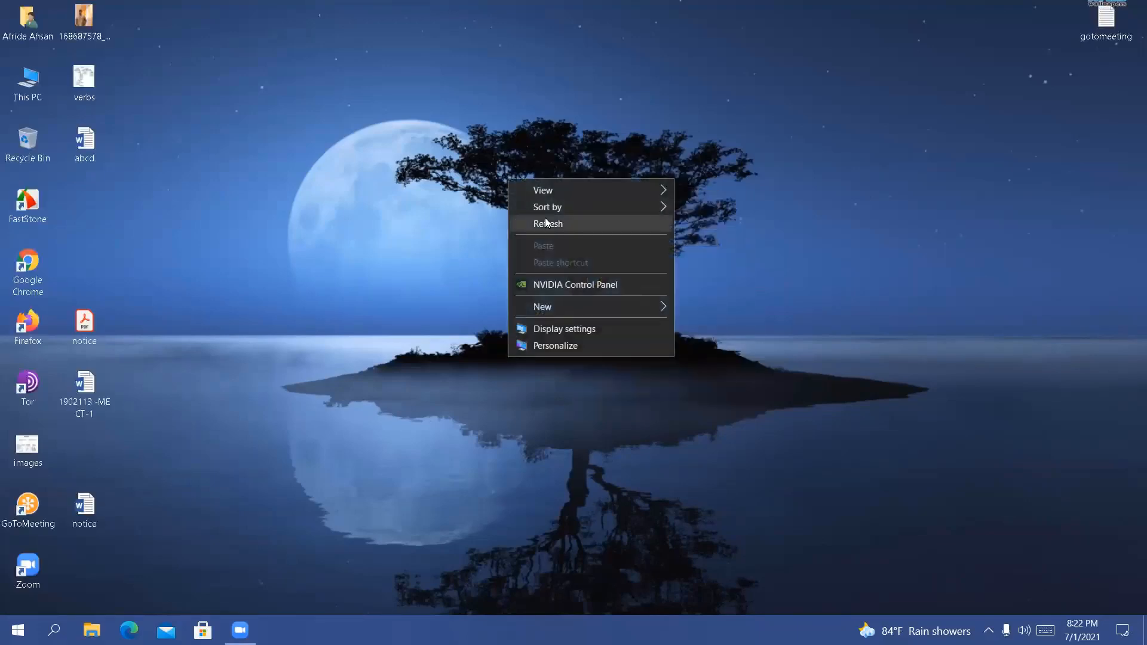
click(546, 223)
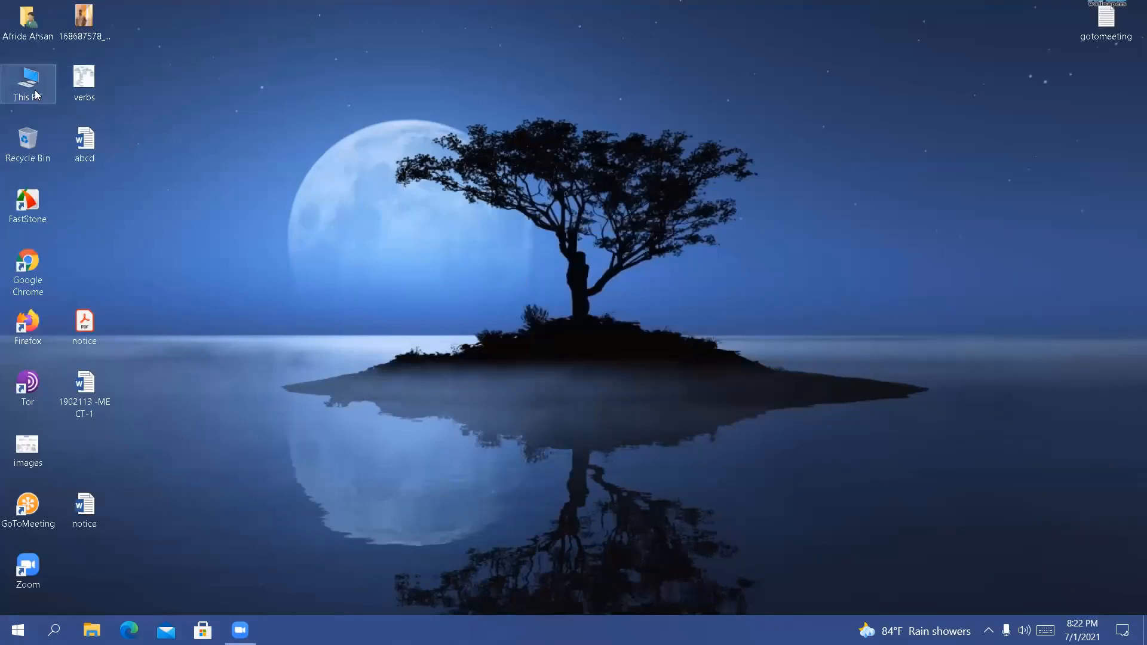
right_click(292, 172)
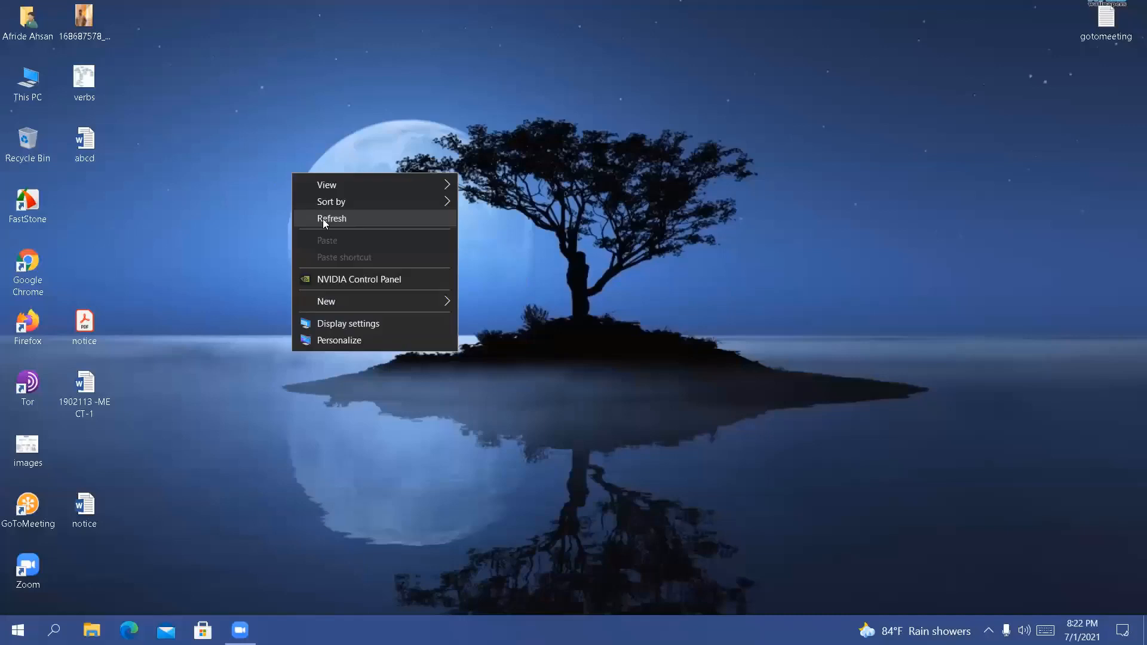
click(322, 219)
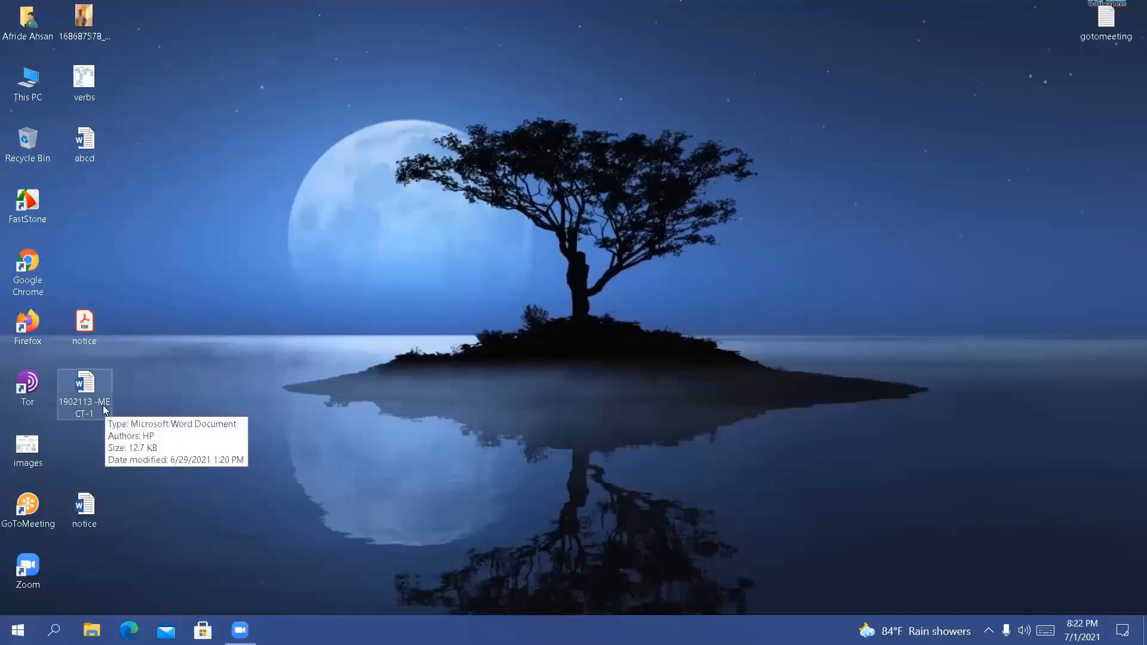
Open the ME CT-1 Word document from the desktop and look over its page
double_click(103, 409)
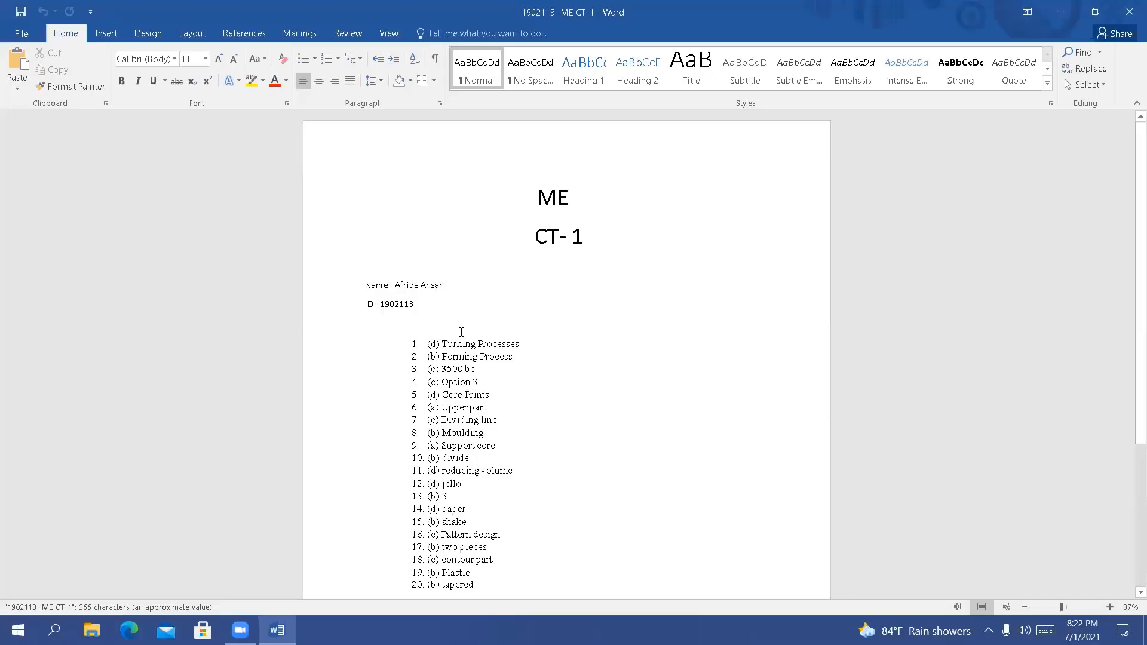
scroll(562, 352, down, 4)
scroll(529, 190, up, 3)
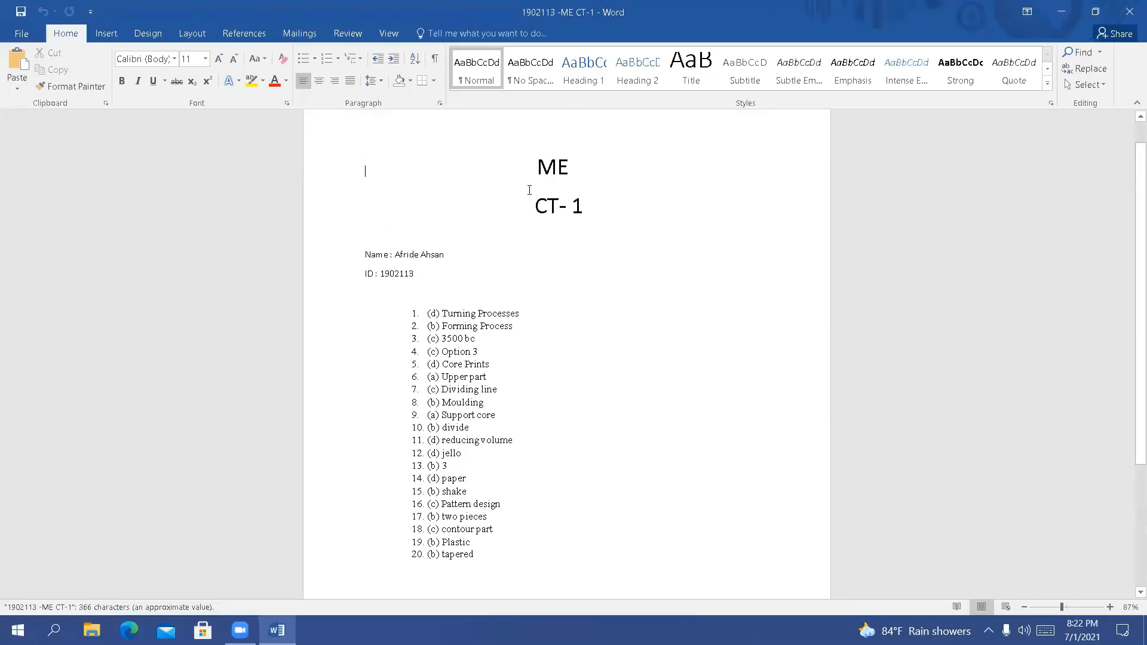
Delete the ME CT-1 heading and the name and ID lines above the numbered list
click(511, 171)
shift+click(596, 251)
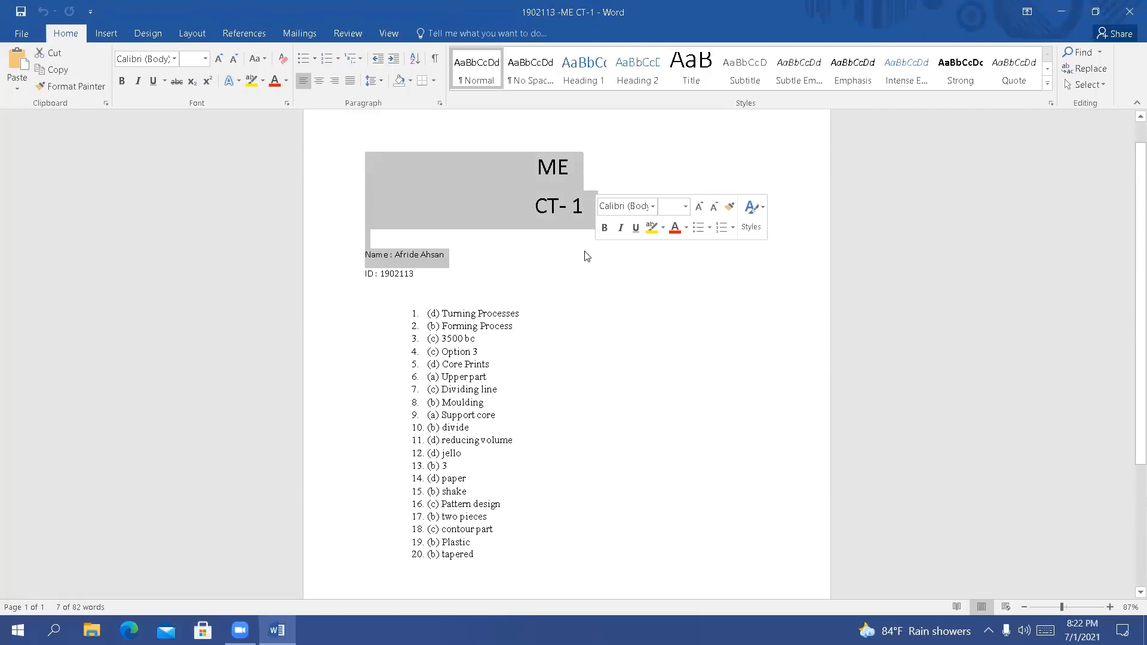
key(Delete)
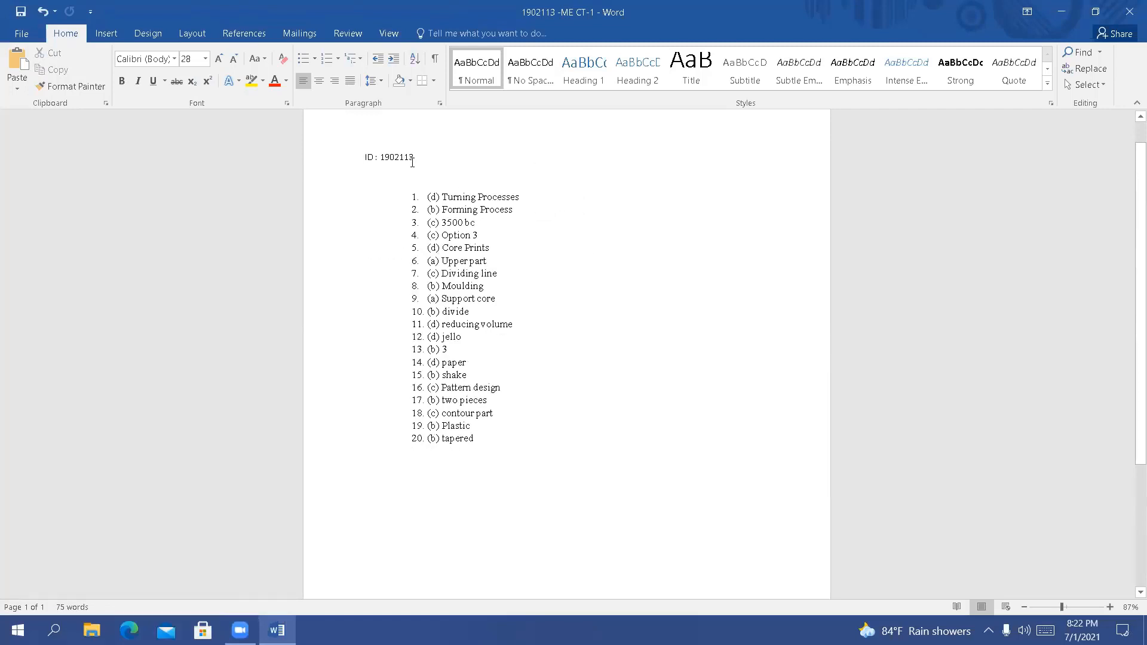
click(334, 162)
key(Delete)
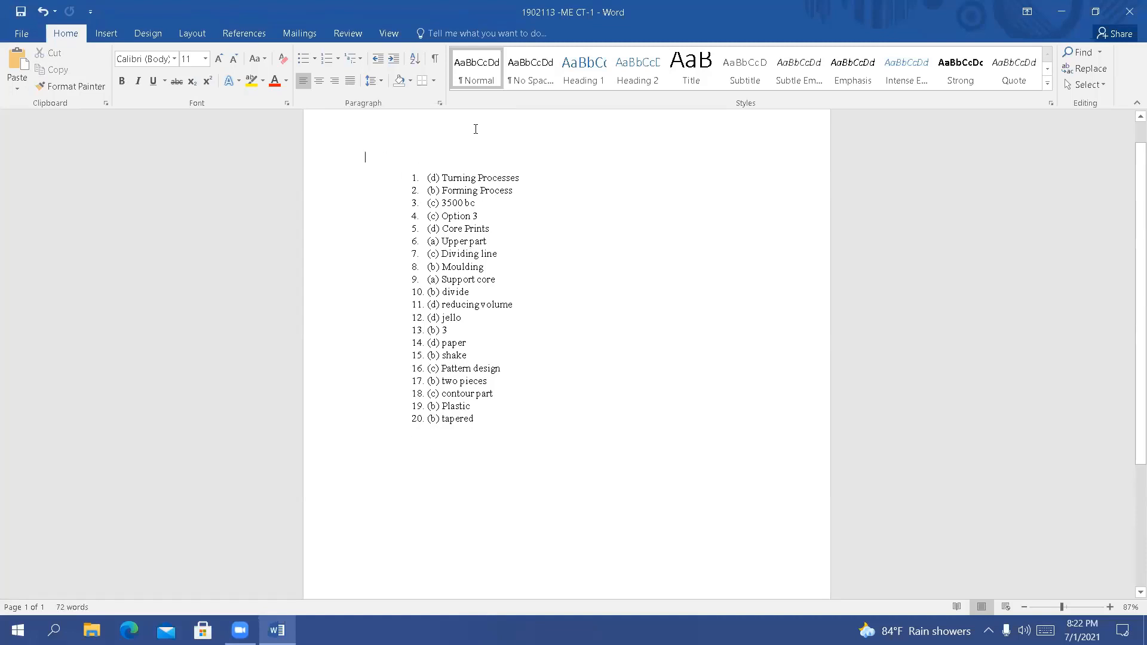
Copy the first six list items and paste them below the end of the numbered list, leaving a gap
drag(427, 178, 512, 247)
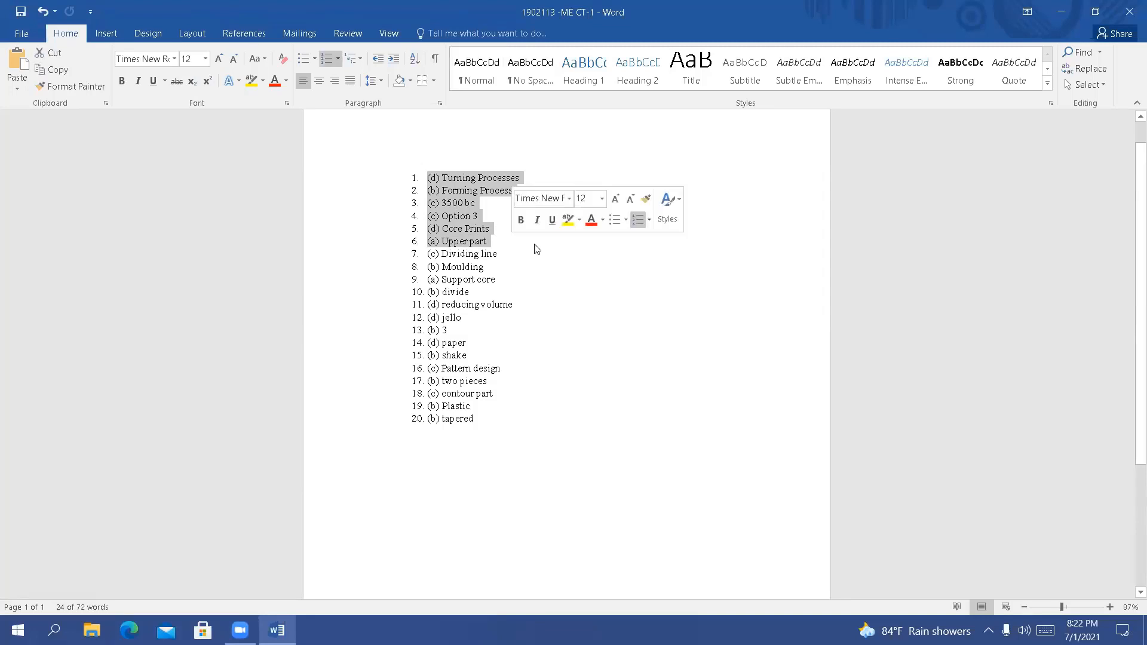
key(ctrl+c)
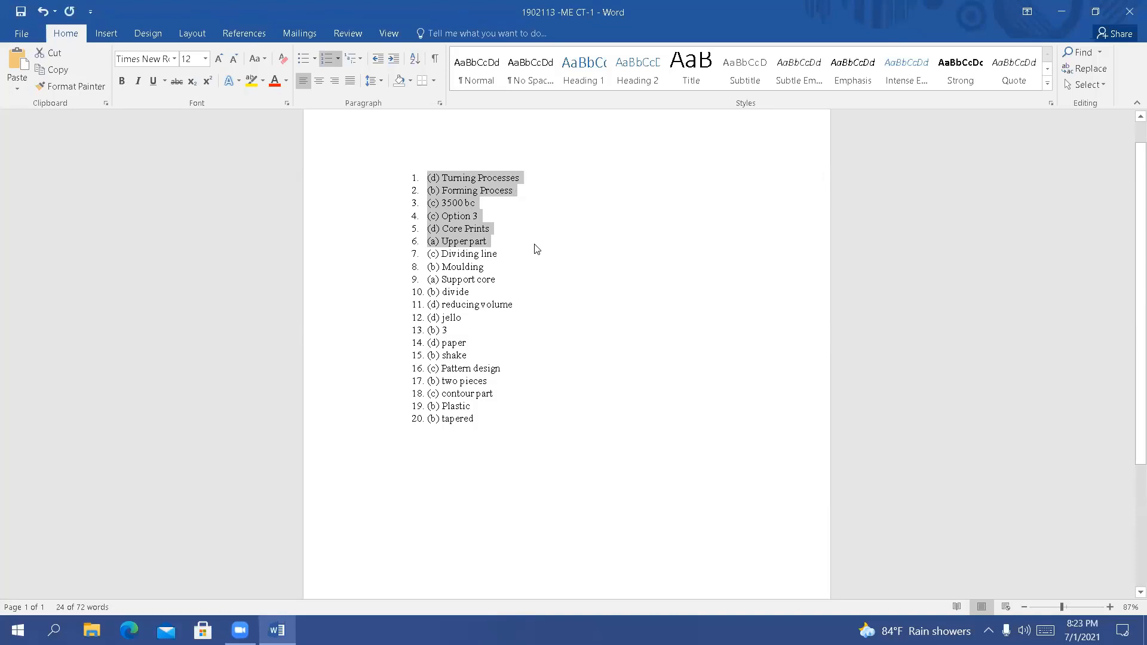
click(503, 419)
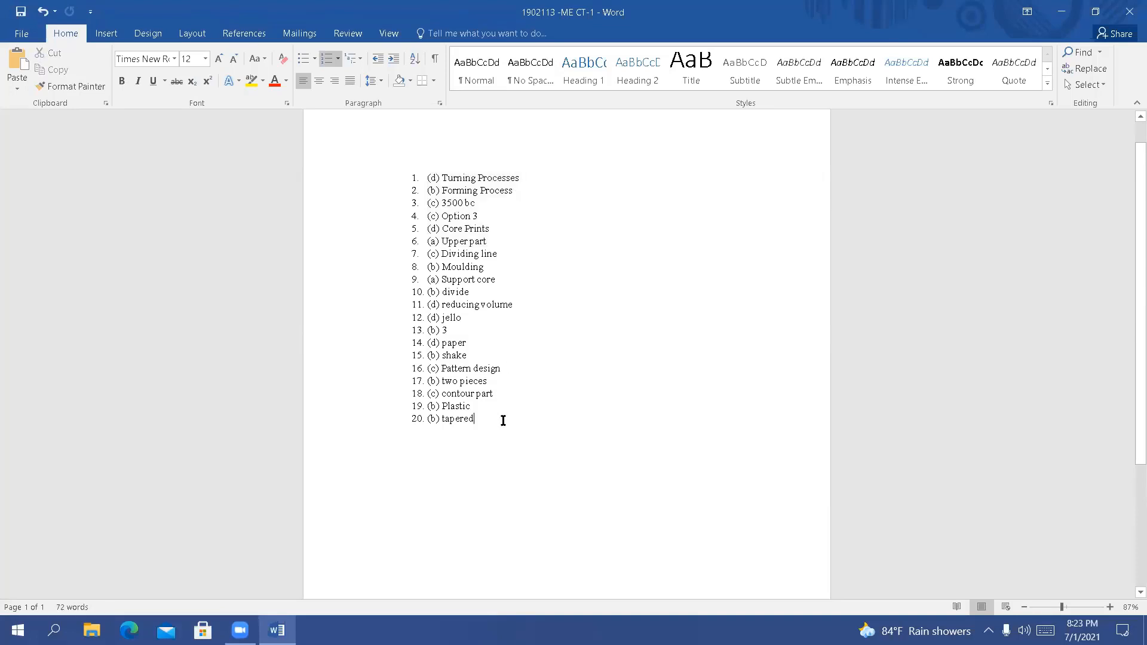
key(Return)
key(Return)
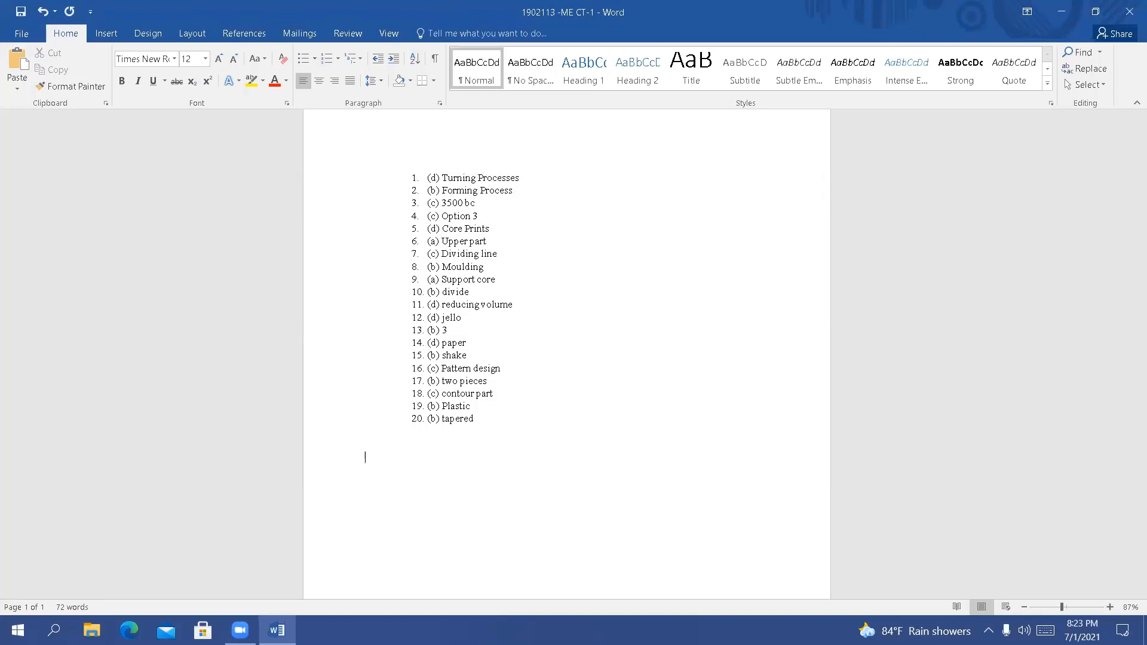
key(ctrl+v)
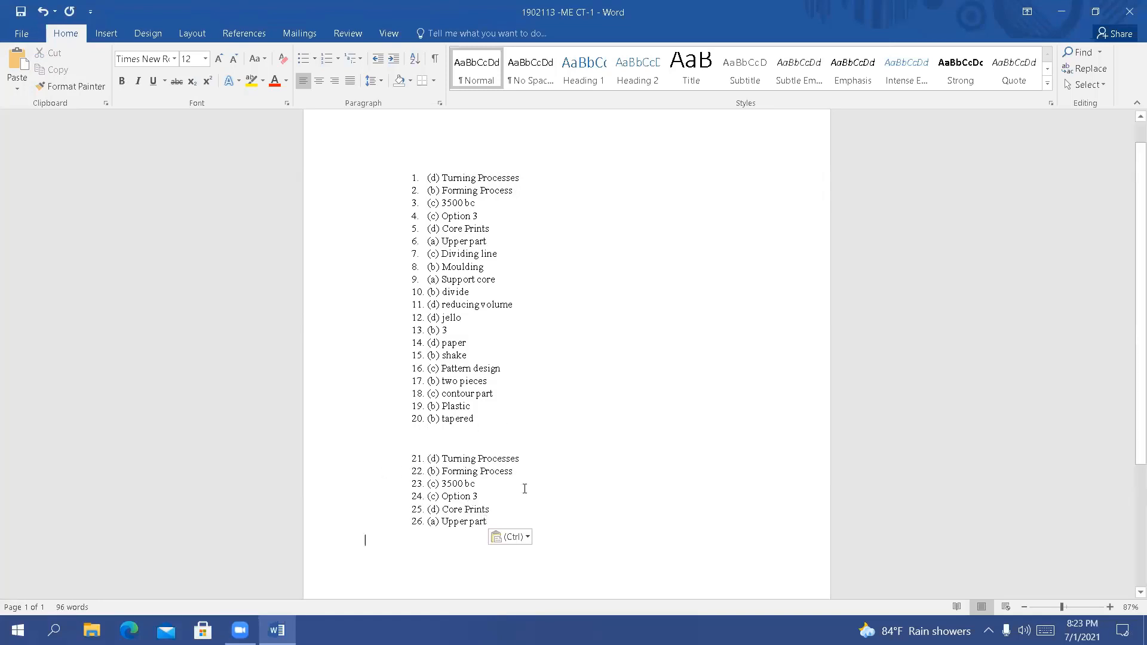
Undo and redo the paste, repeat it three more times, and look over the extended list
key(ctrl+z)
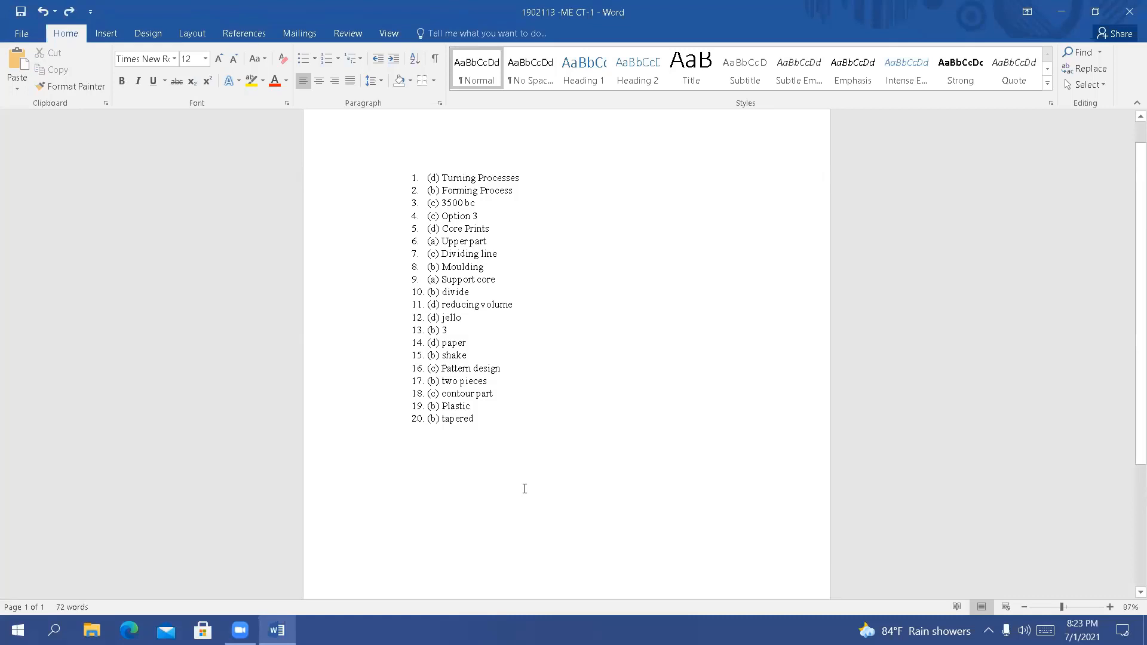
key(ctrl+y)
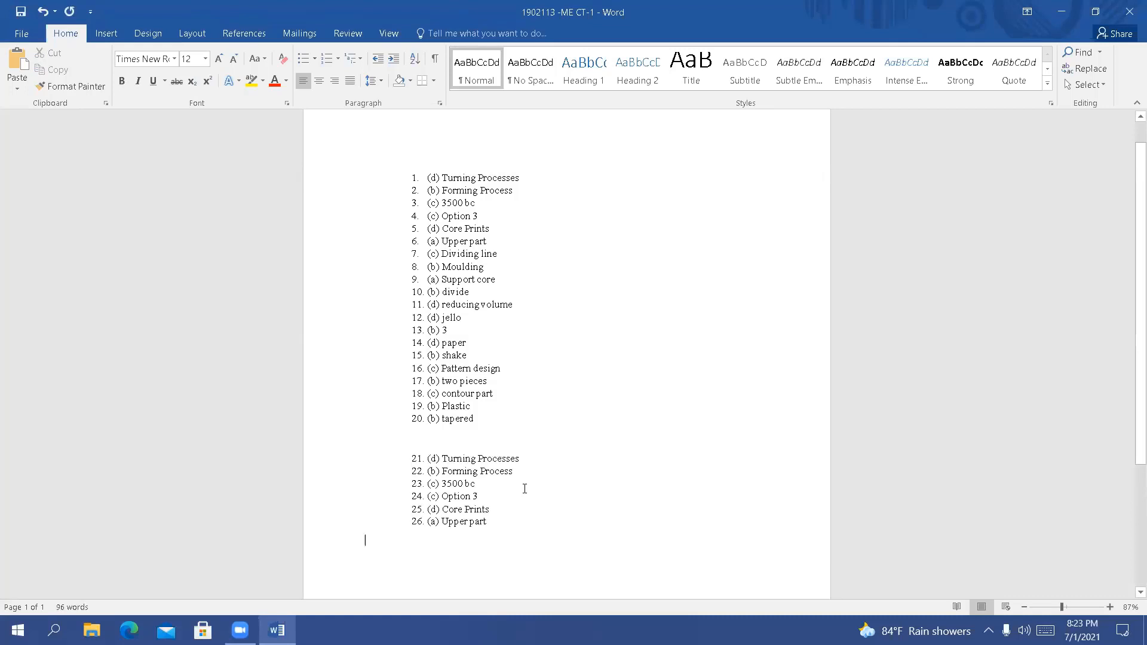
key(ctrl+y)
key(ctrl+y)
key(ctrl+y)
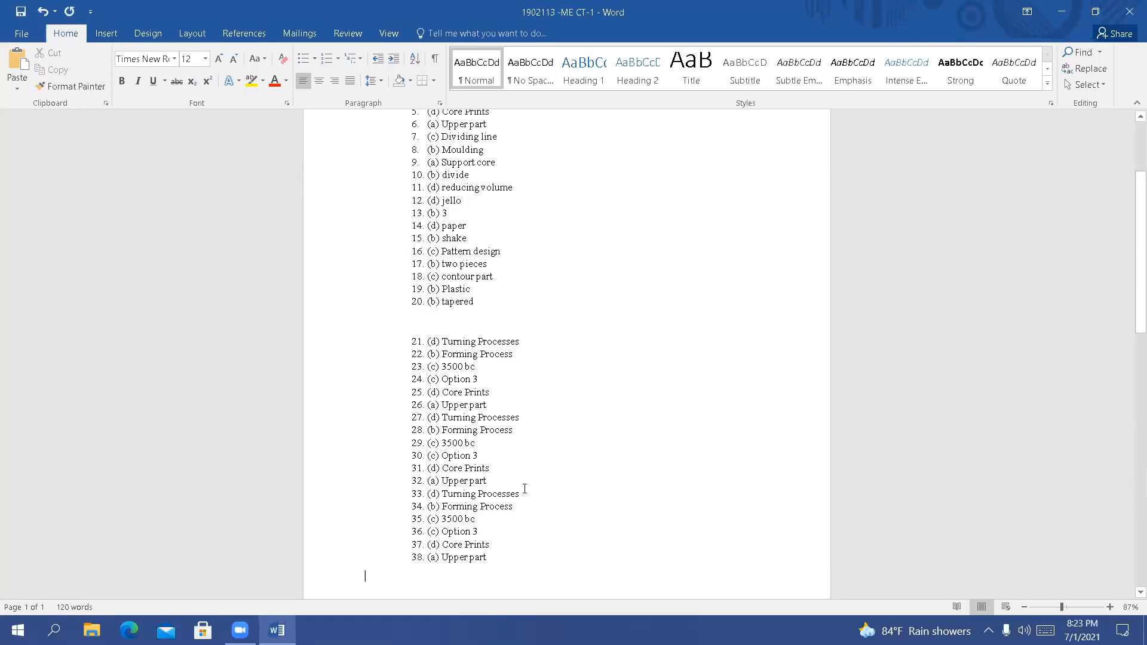
scroll(569, 423, up, 10)
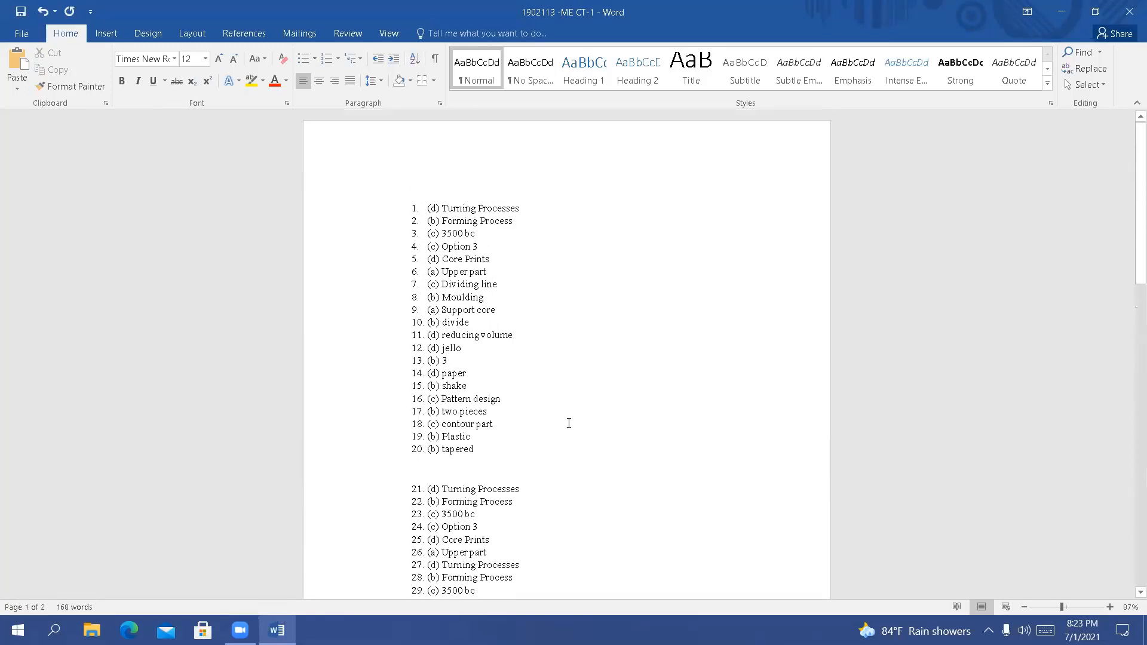
scroll(573, 364, down, 8)
scroll(574, 368, up, 2)
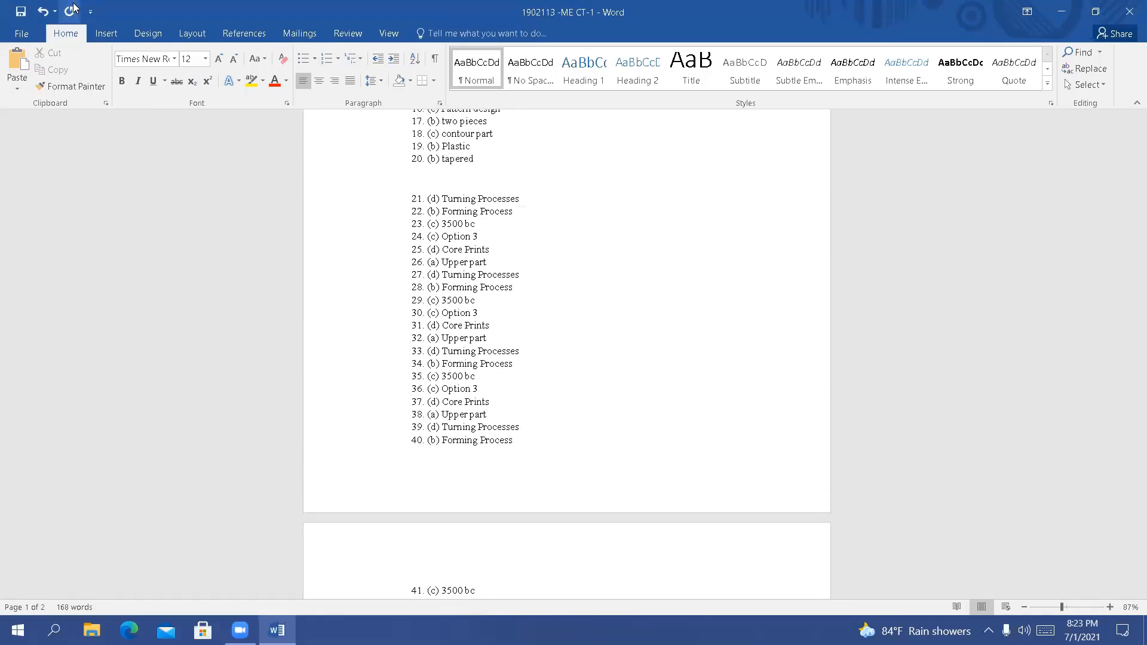
scroll(559, 223, up, 6)
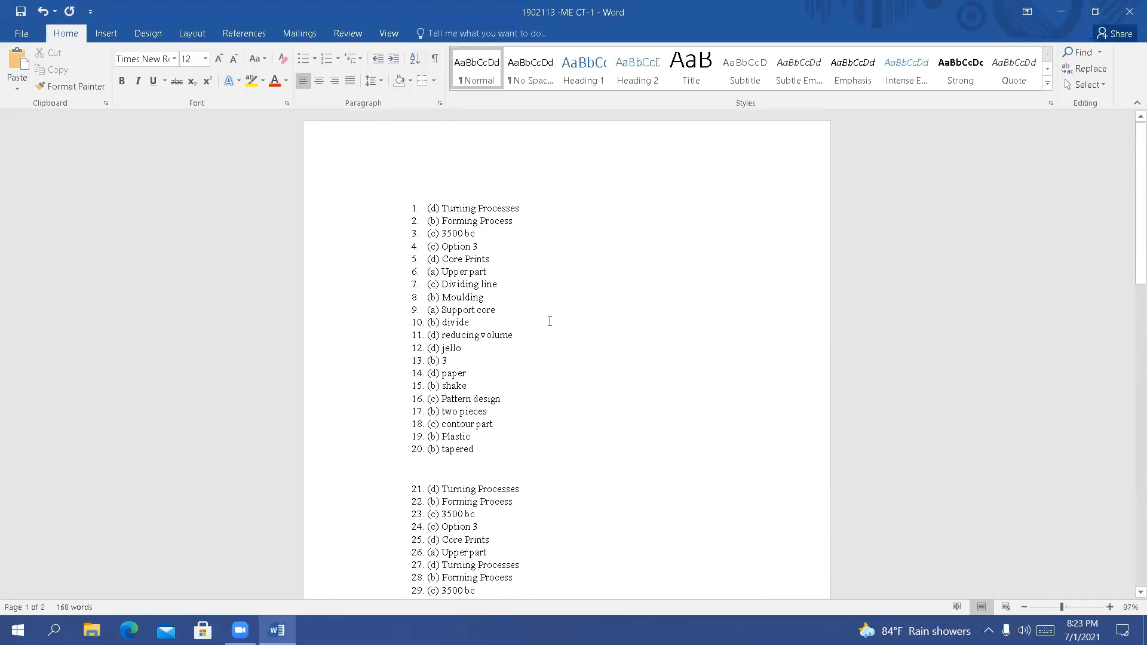
Undo the repeated pastes and paste the six copied items once below the list
key(ctrl+z)
key(ctrl+z)
key(ctrl+z)
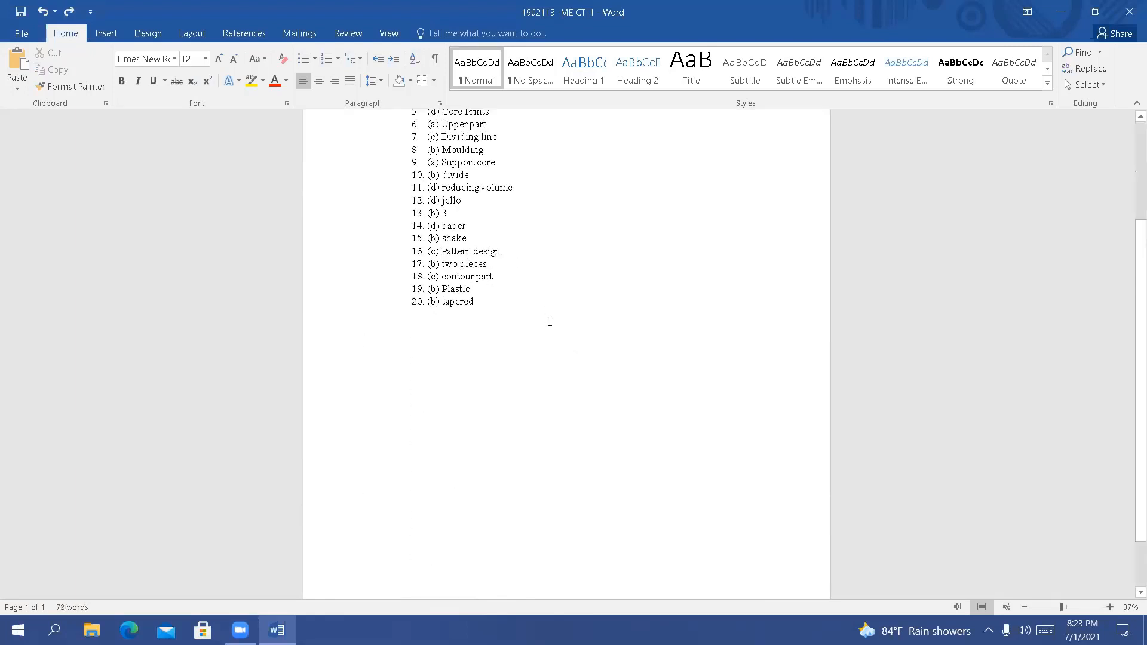
text(21. (d) Turning Processes 22. (b) Forming Process 23. (c) 3500 bc 24. (c) Option 3 25. (d) Core Prints 26. (a) Upper part)
scroll(568, 315, up, 4)
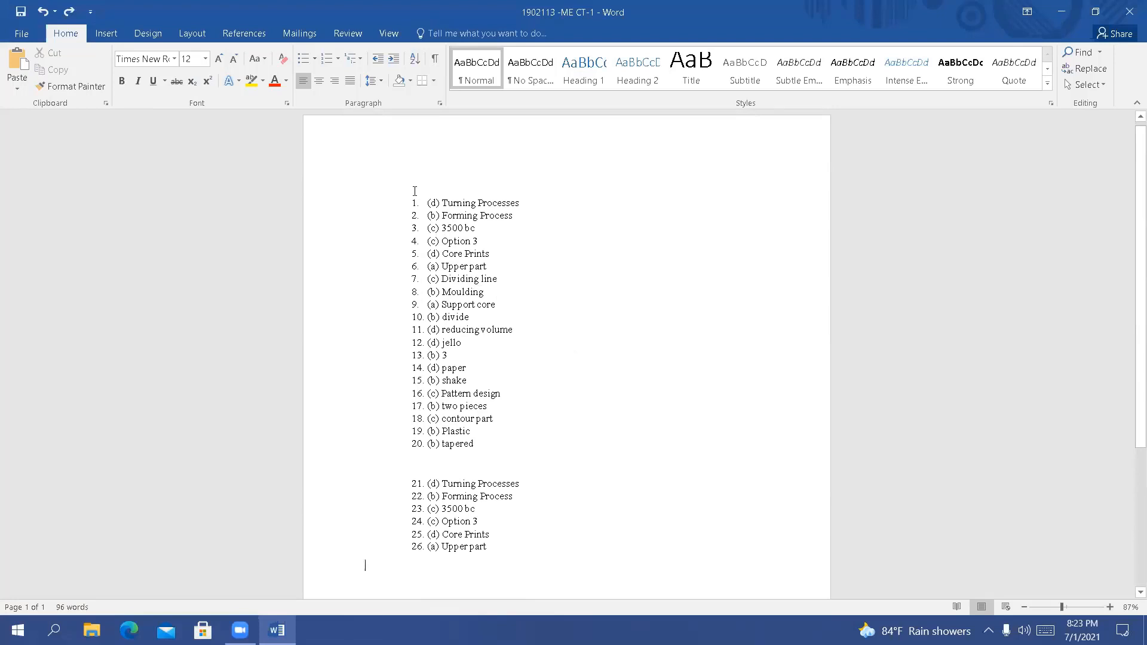
Delete the pasted block of six items below the original 20-item list
drag(427, 203, 494, 297)
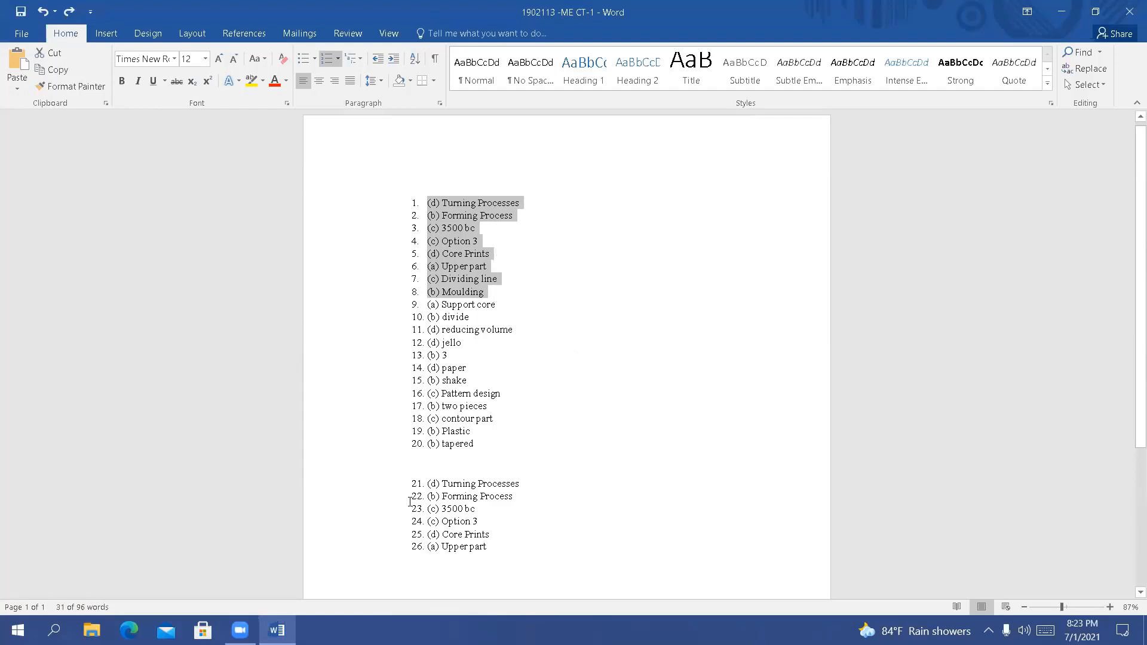
drag(409, 476, 499, 566)
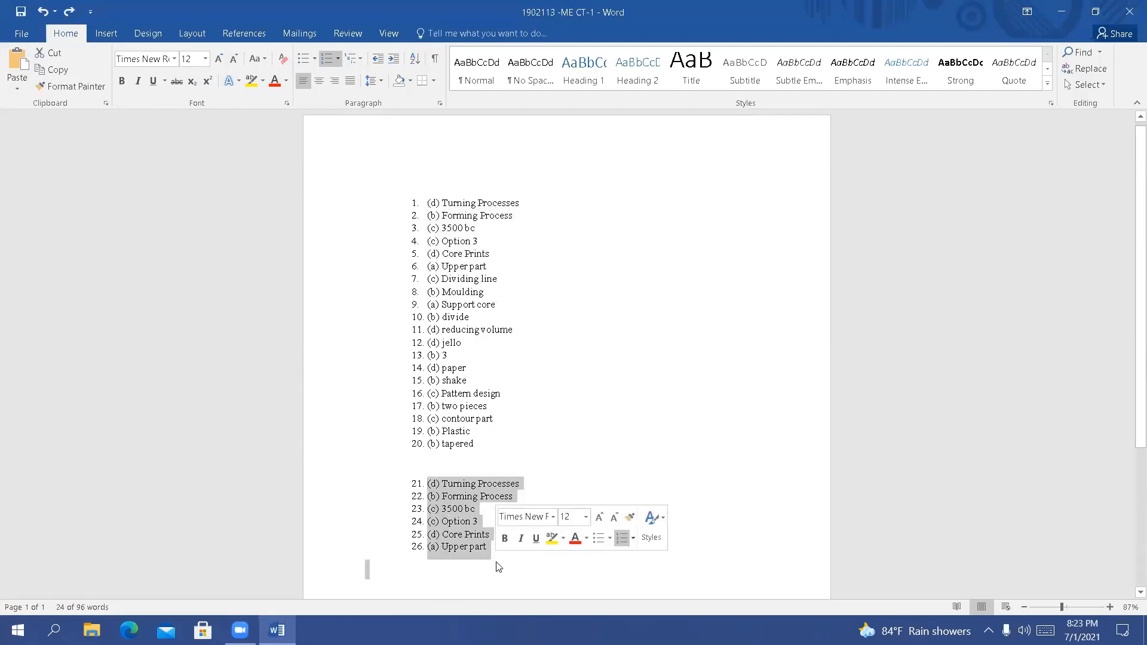
key(Delete)
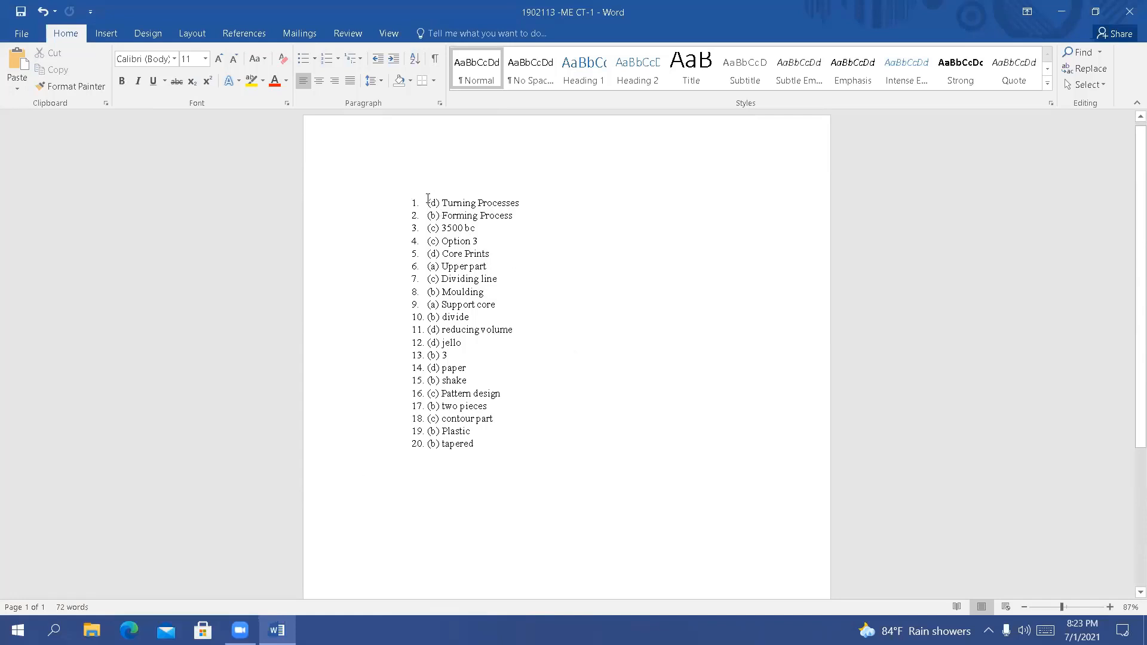
Cut the first seven list items and paste them below the remaining list after several blank lines
drag(427, 199, 504, 288)
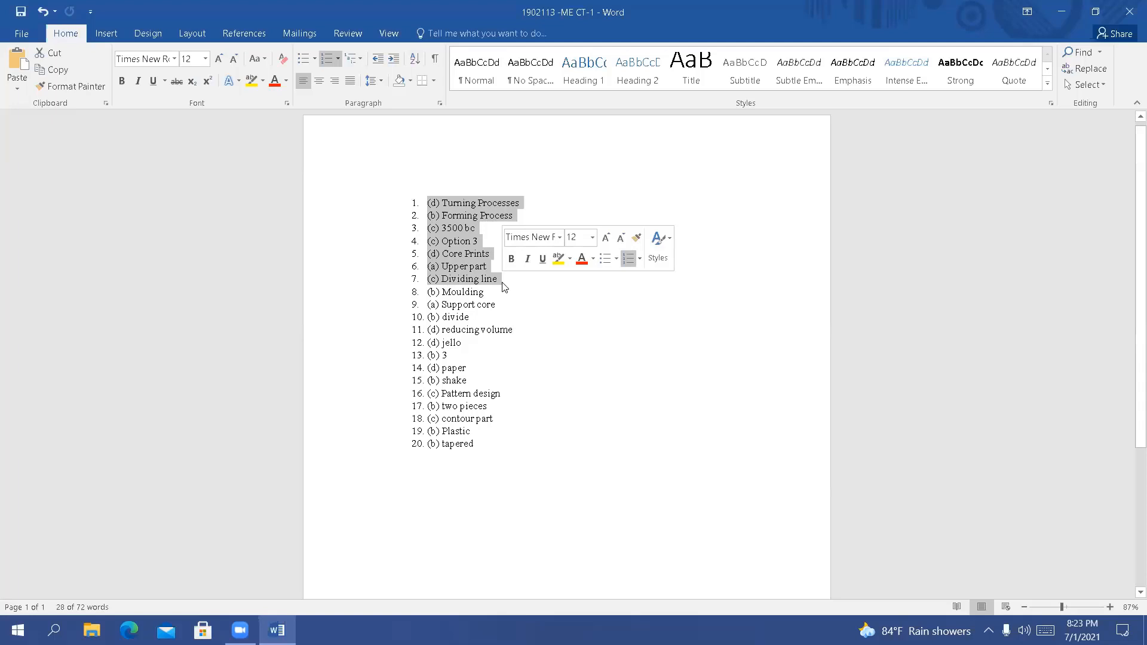
right_click(460, 255)
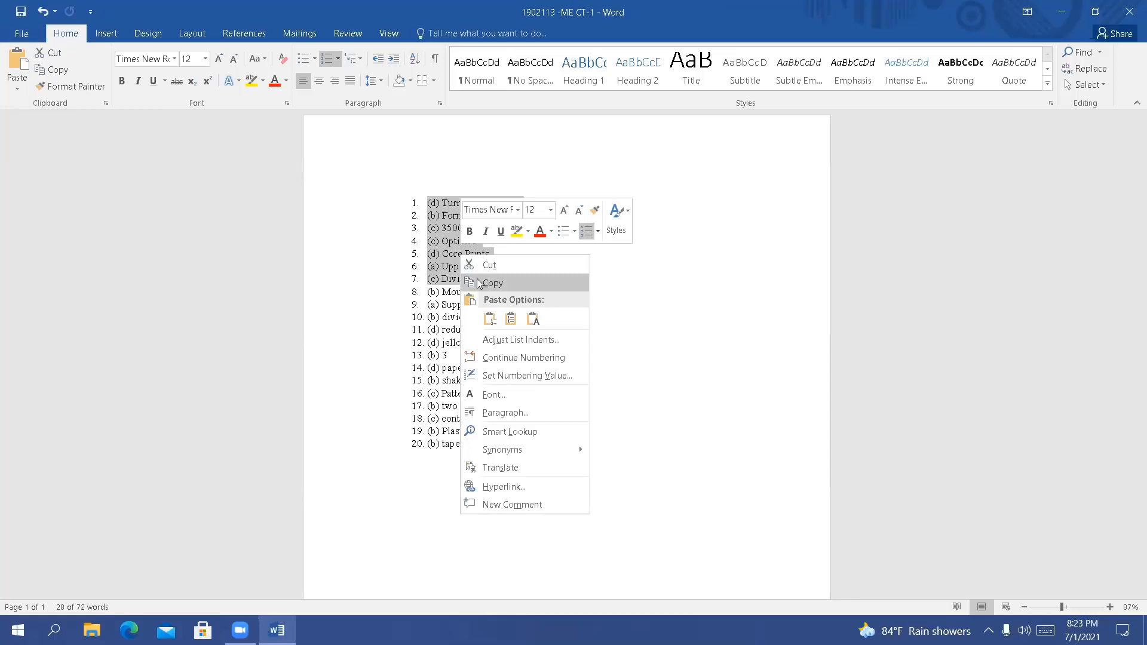
click(473, 265)
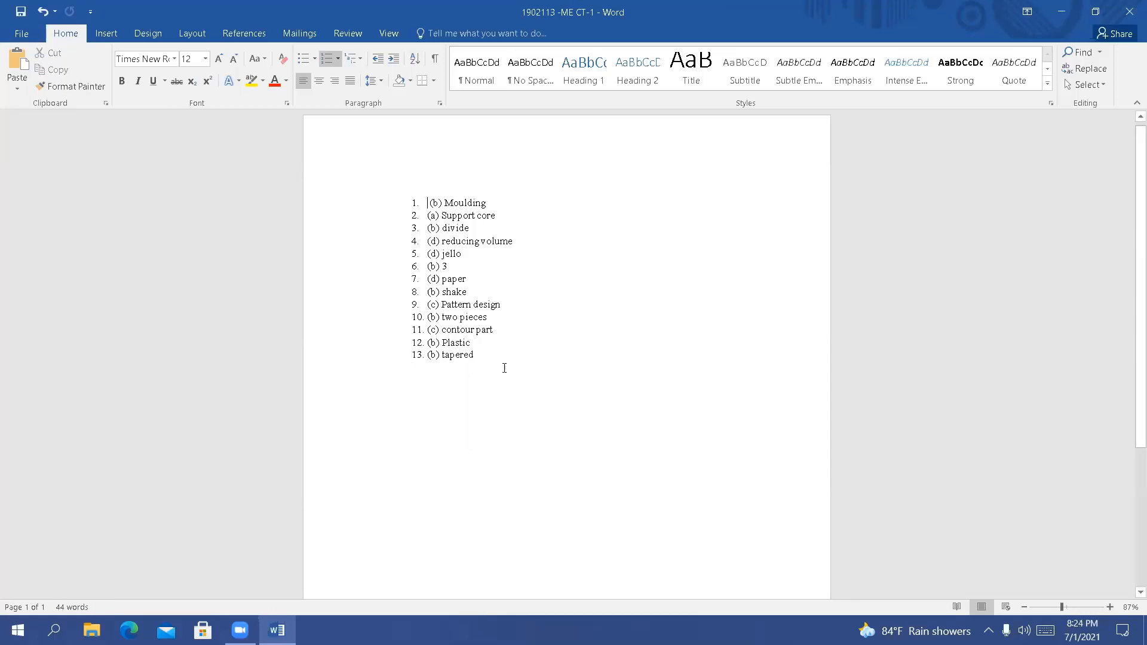
key(Return)
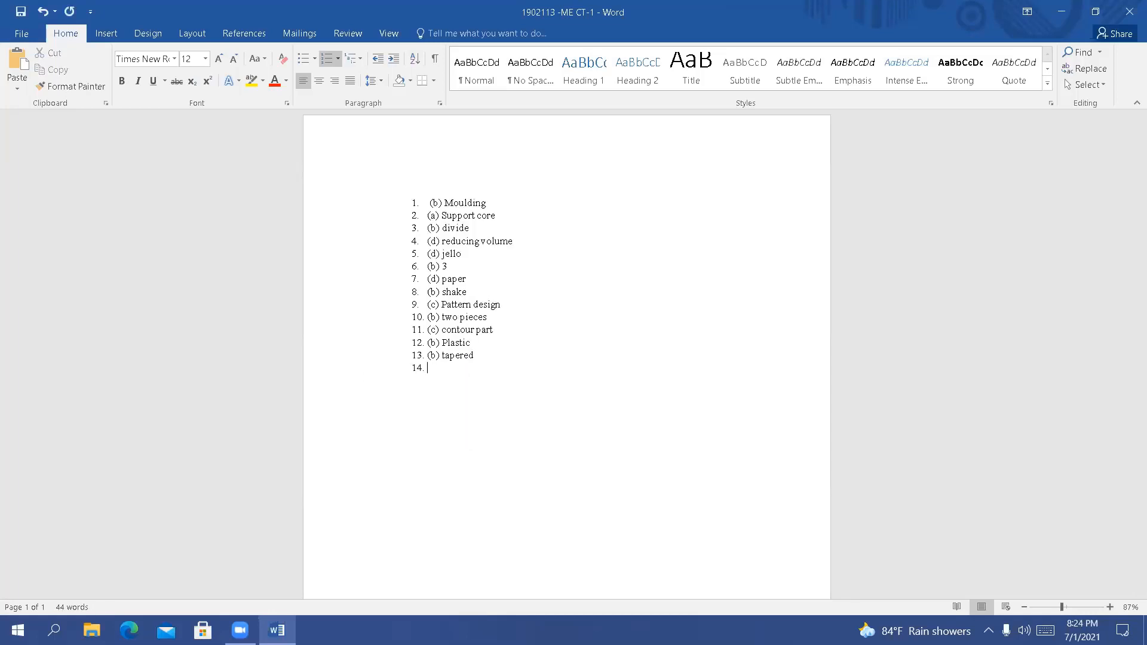
key(Return)
key(Return)
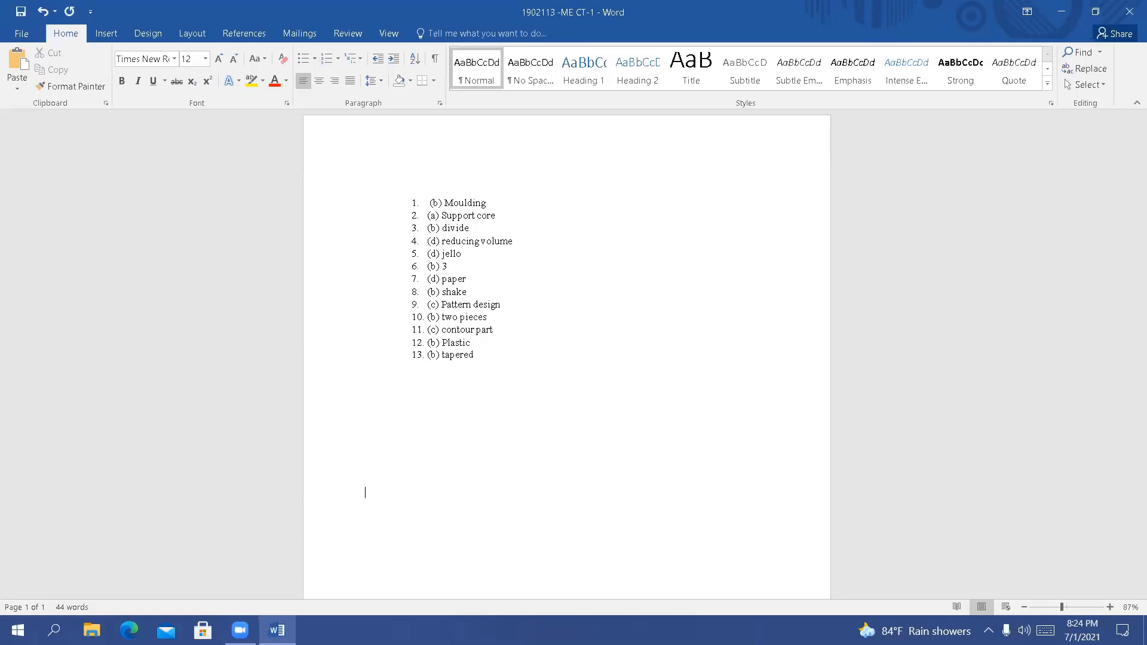
key(ctrl+v)
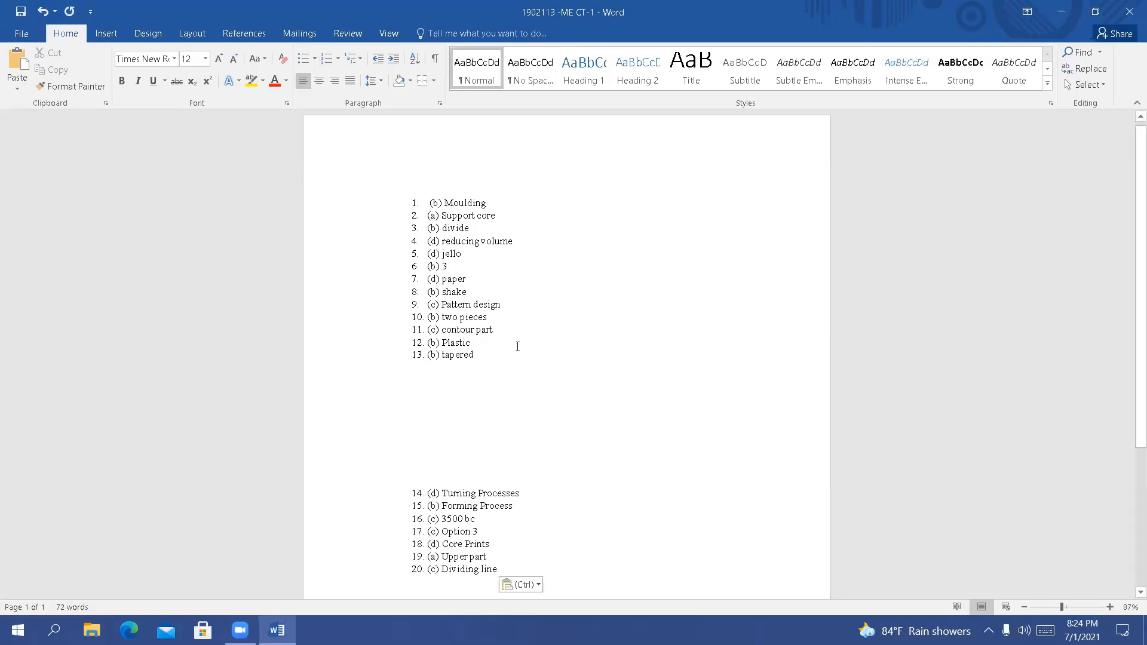
Undo the last paste and paste the seven cut items again below the gap, continuing the list's numbering
key(ctrl+z)
right_click(443, 420)
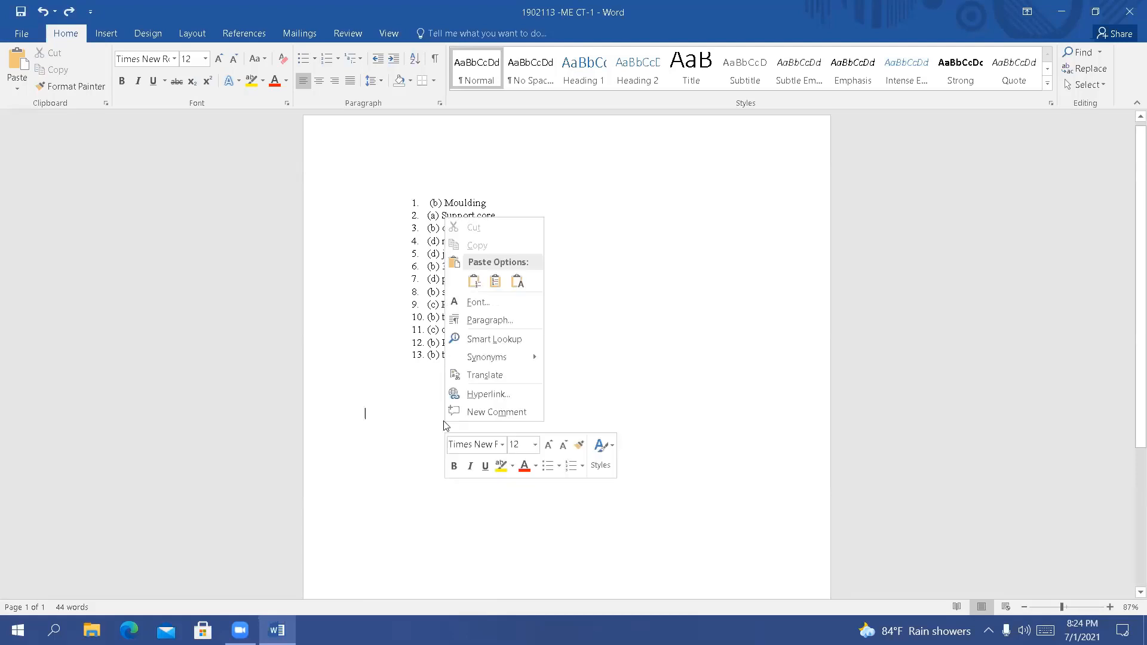
click(579, 442)
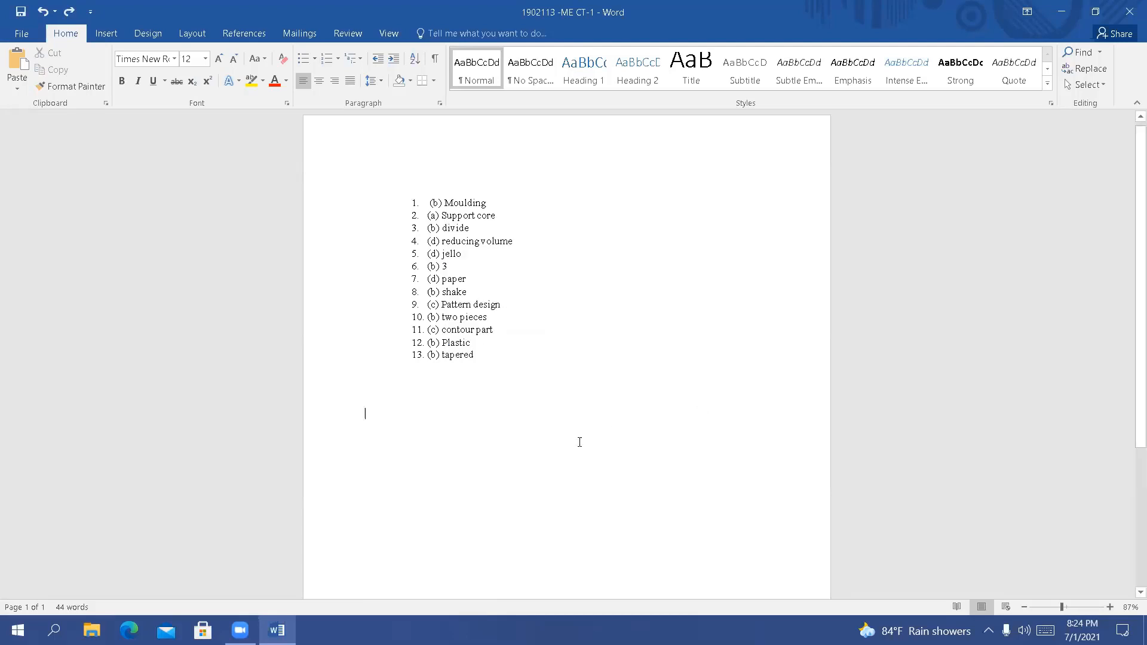
right_click(381, 504)
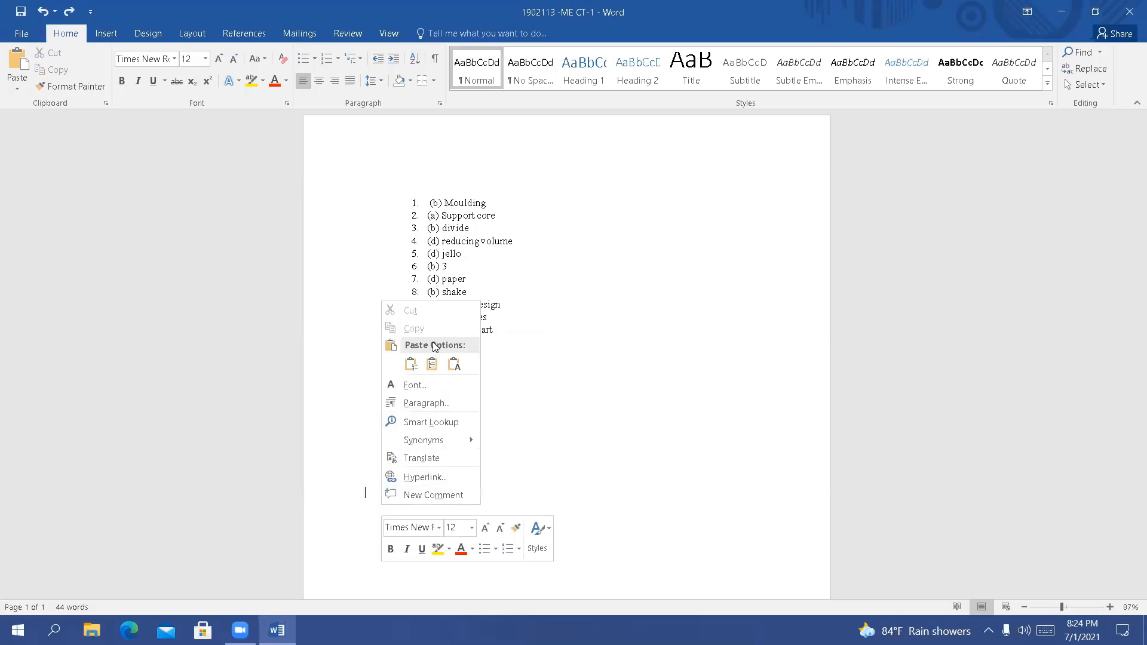
click(410, 364)
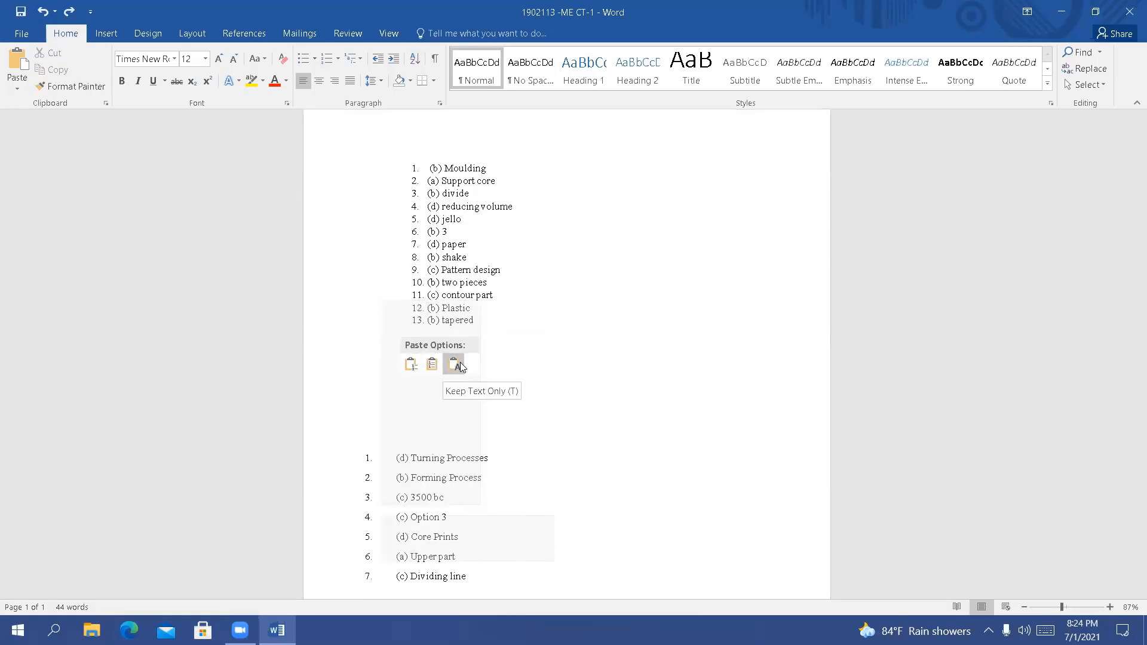
click(412, 366)
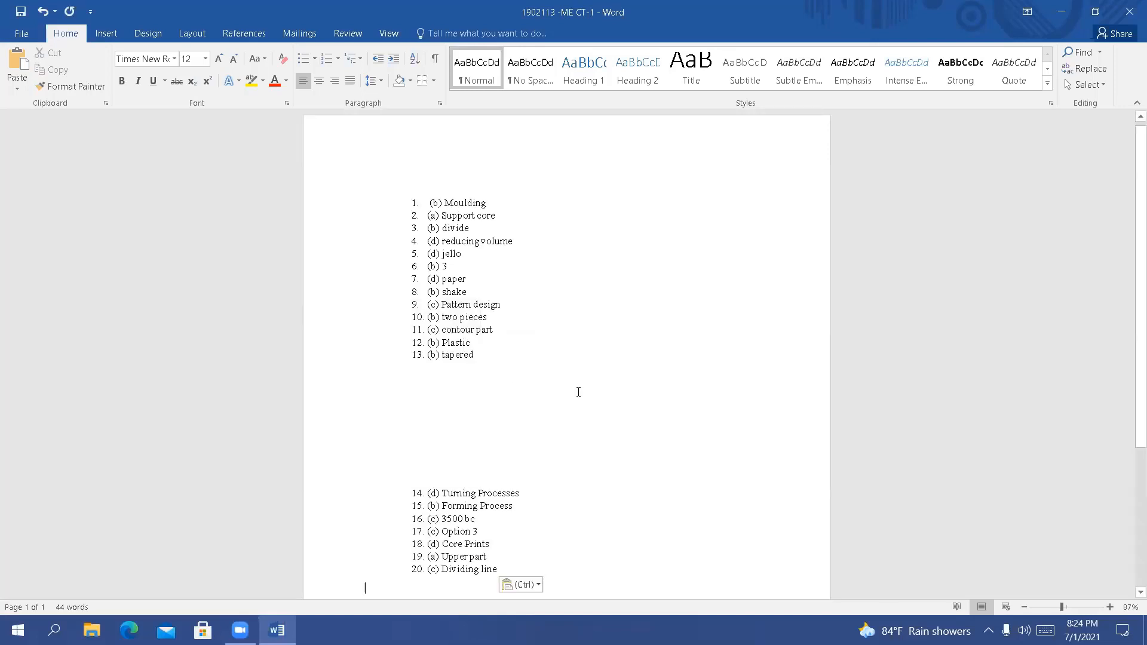
Look over the rearranged list and close the document without saving the changes
scroll(579, 391, down, 3)
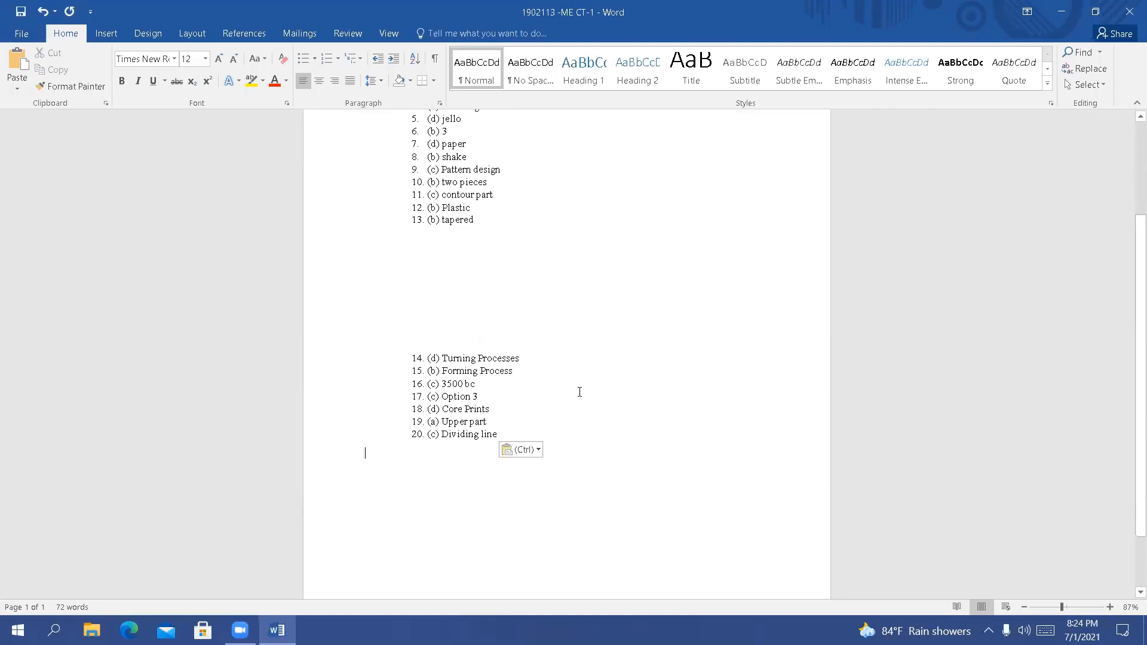
scroll(579, 392, up, 5)
click(1129, 11)
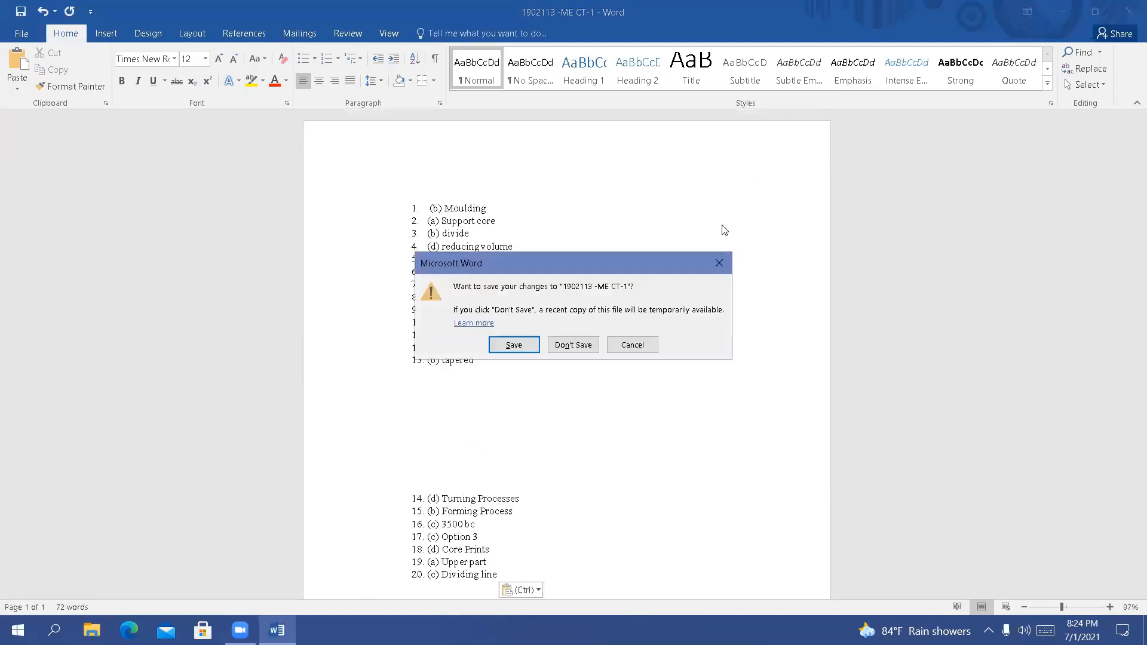
click(583, 345)
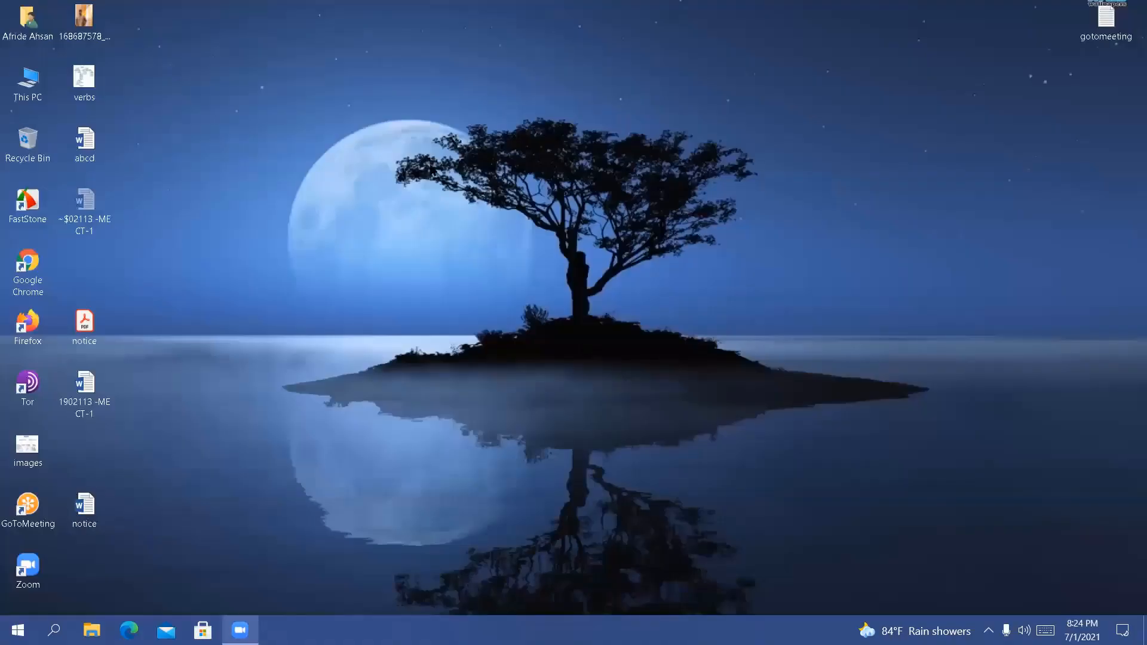
Refresh the Windows desktop twice
right_click(432, 165)
click(469, 212)
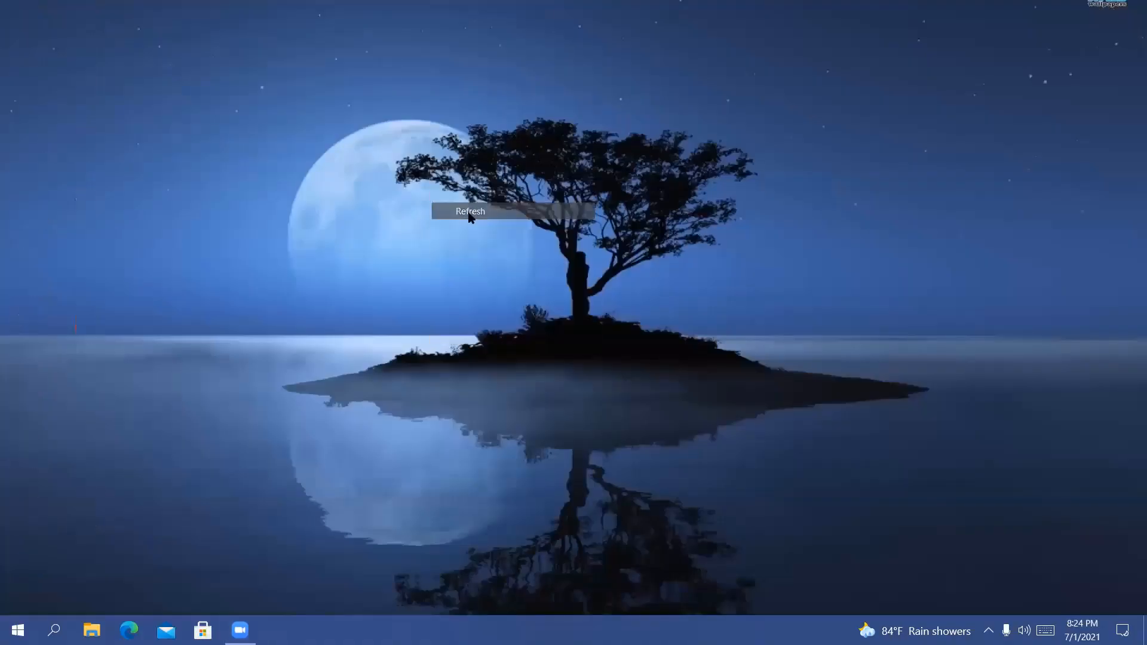
right_click(469, 215)
click(510, 264)
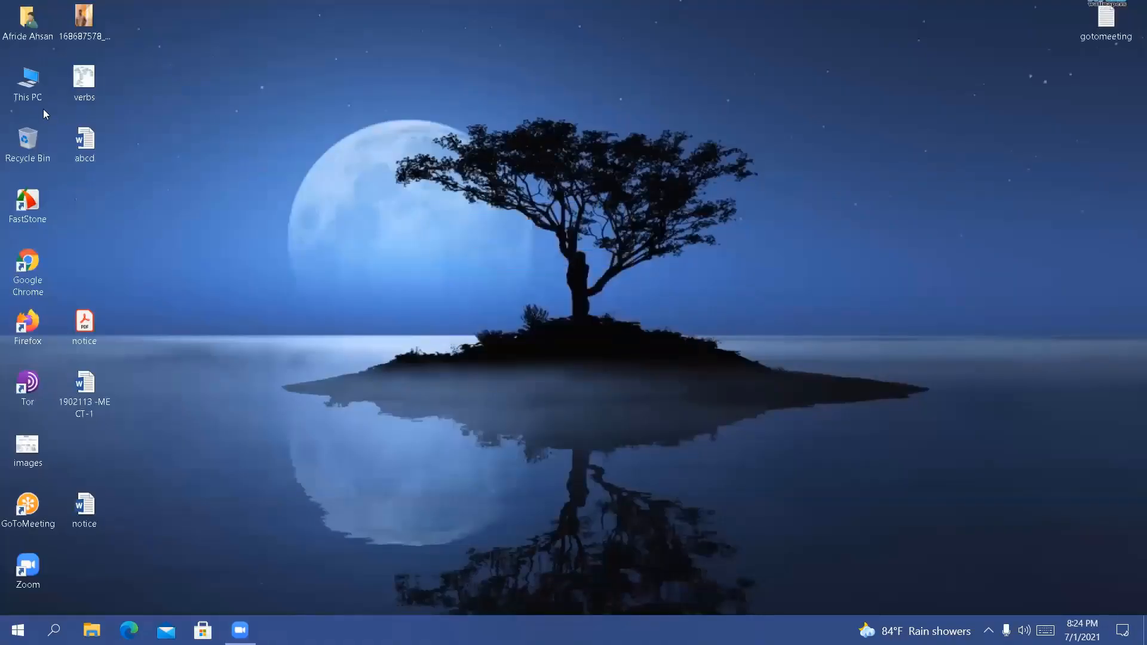
Open the 000 New Backup folder on the Programe files (D:) drive from This PC
double_click(32, 95)
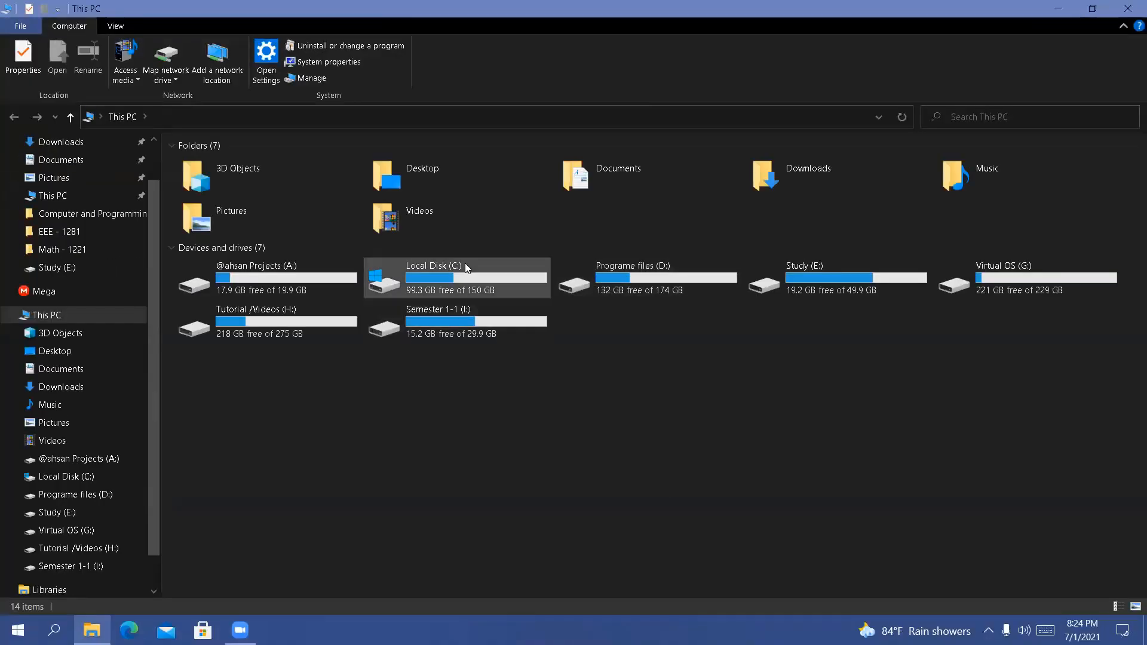
double_click(621, 267)
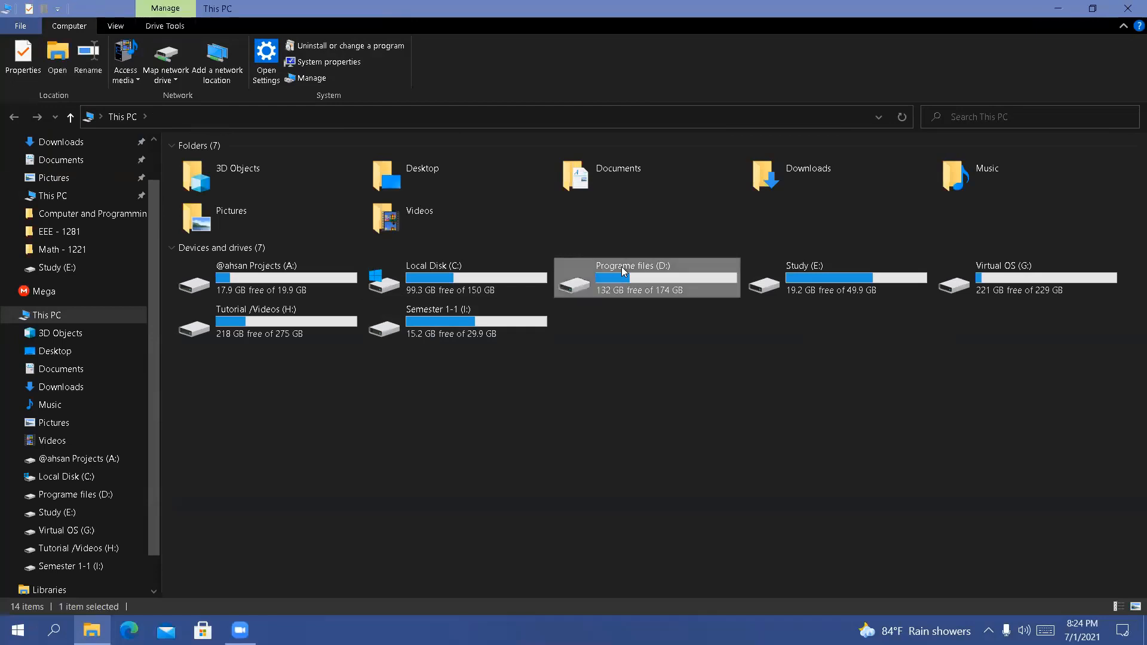
double_click(336, 167)
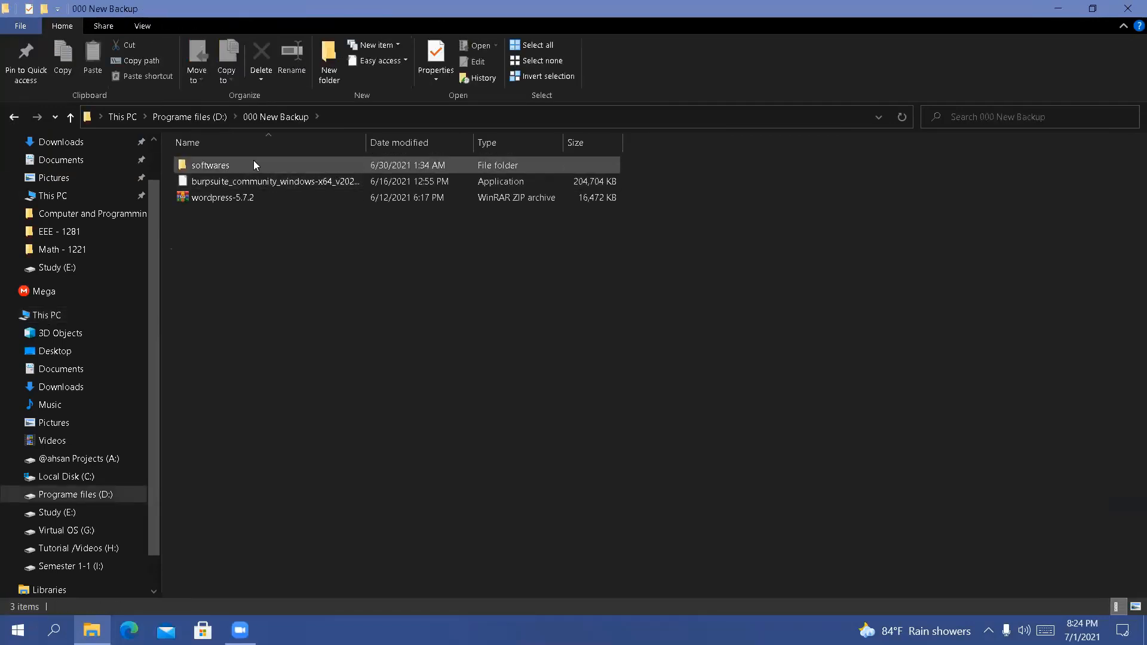
Open the softwares folder inside 000 New Backup, browse its files and refresh the folder's contents
double_click(253, 163)
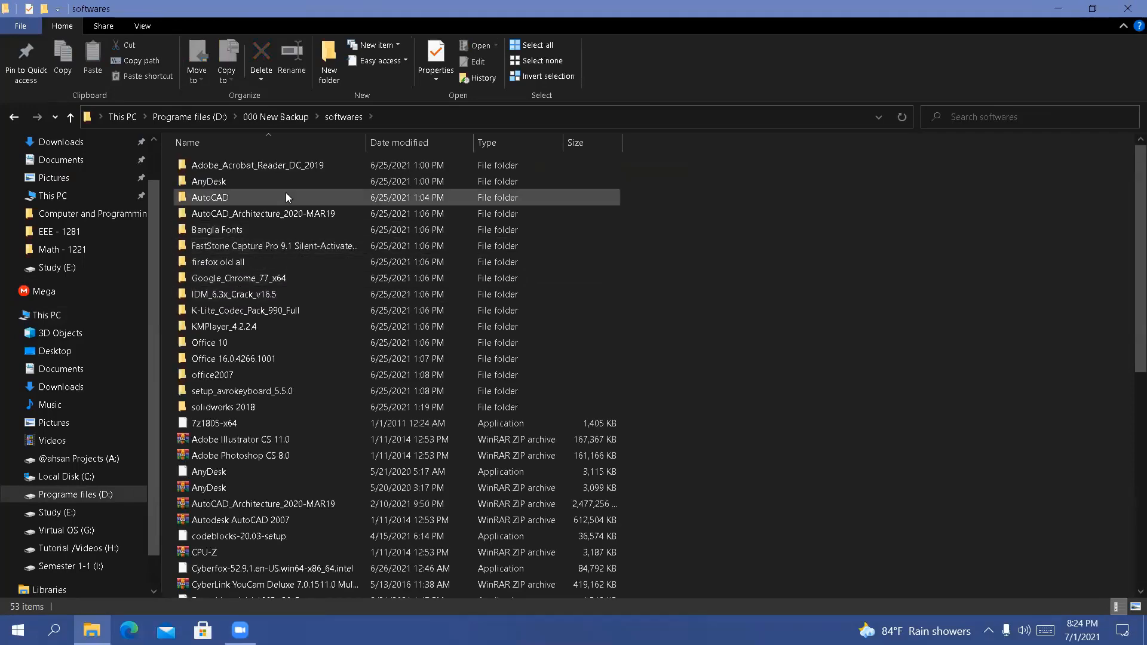
scroll(285, 192, down, 8)
scroll(286, 192, up, 3)
scroll(286, 194, up, 1)
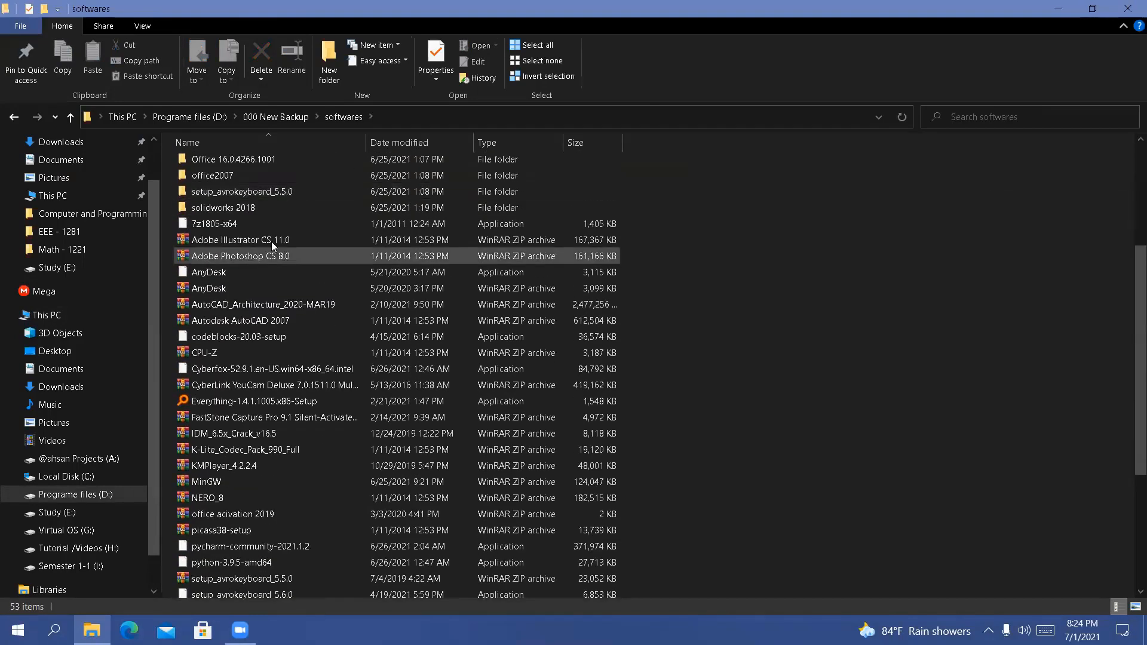
right_click(832, 236)
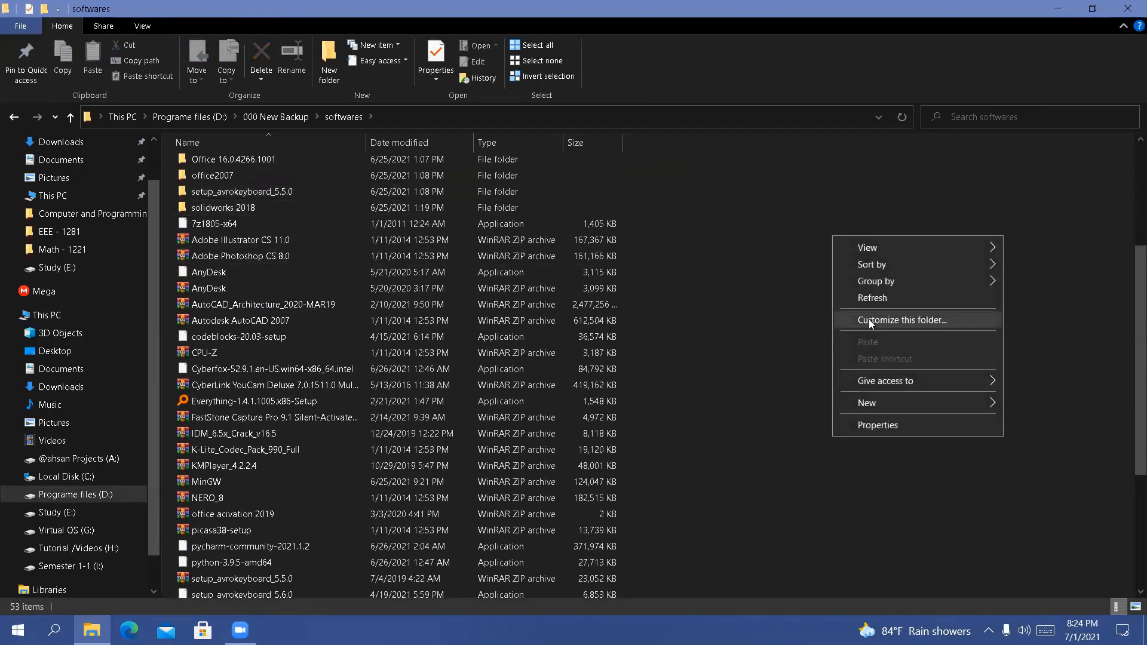
click(863, 297)
scroll(498, 310, up, 5)
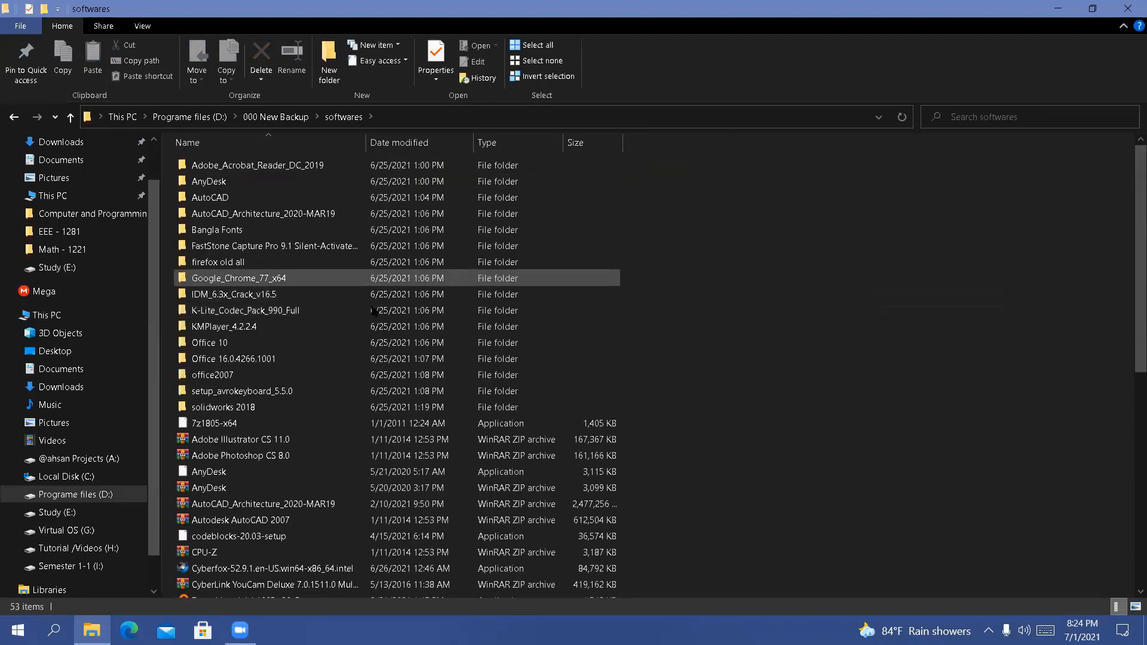
Send a shortcut of the 7z1805-x64 application to the desktop and minimize the folder window
double_click(366, 424)
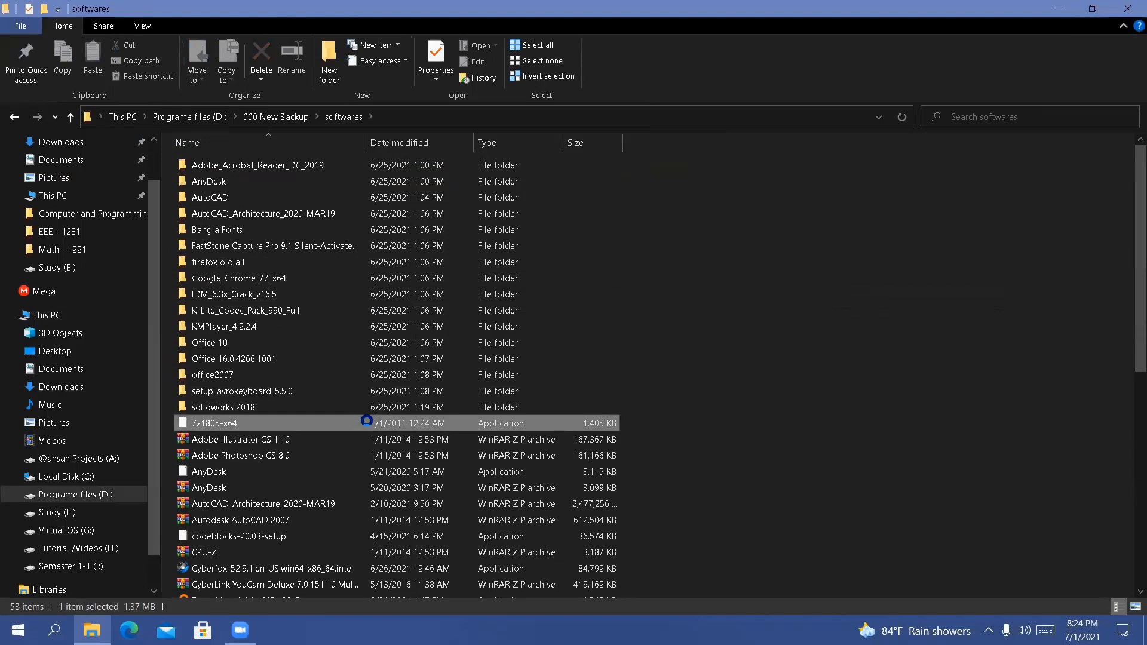
right_click(367, 424)
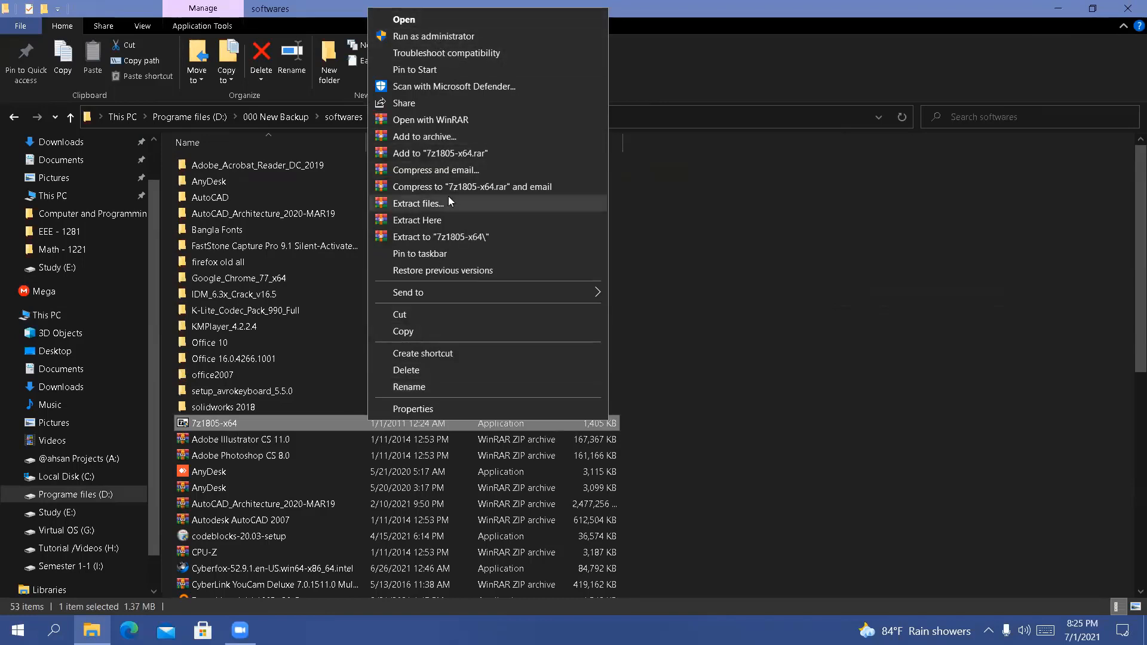
mouse_move(463, 290)
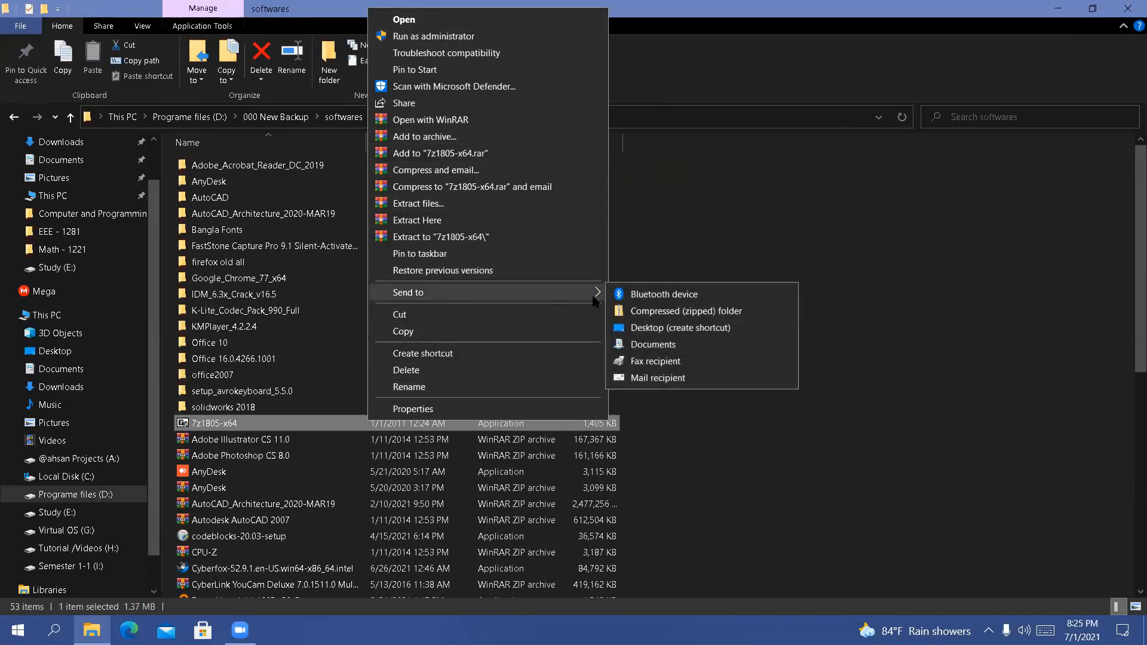
click(638, 327)
click(1057, 8)
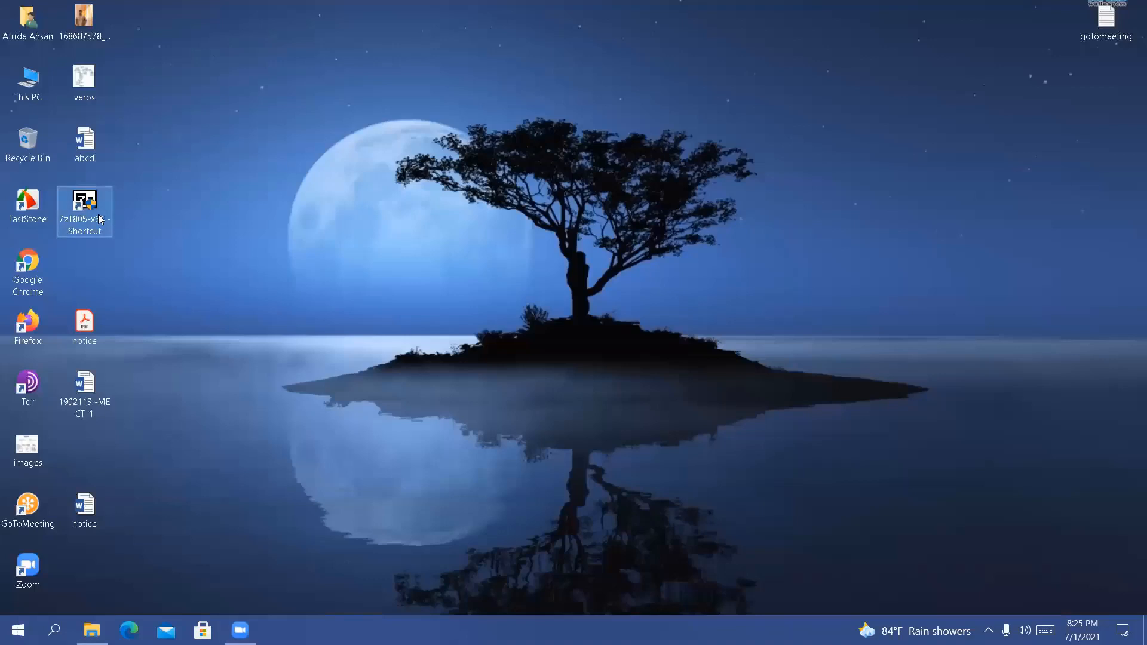
Move the 7z1805-x64 shortcut one column over on the desktop and permanently delete it
mouse_move(101, 216)
mouse_down()
mouse_move(625, 265)
mouse_move(106, 219)
mouse_up()
right_click(381, 223)
click(435, 268)
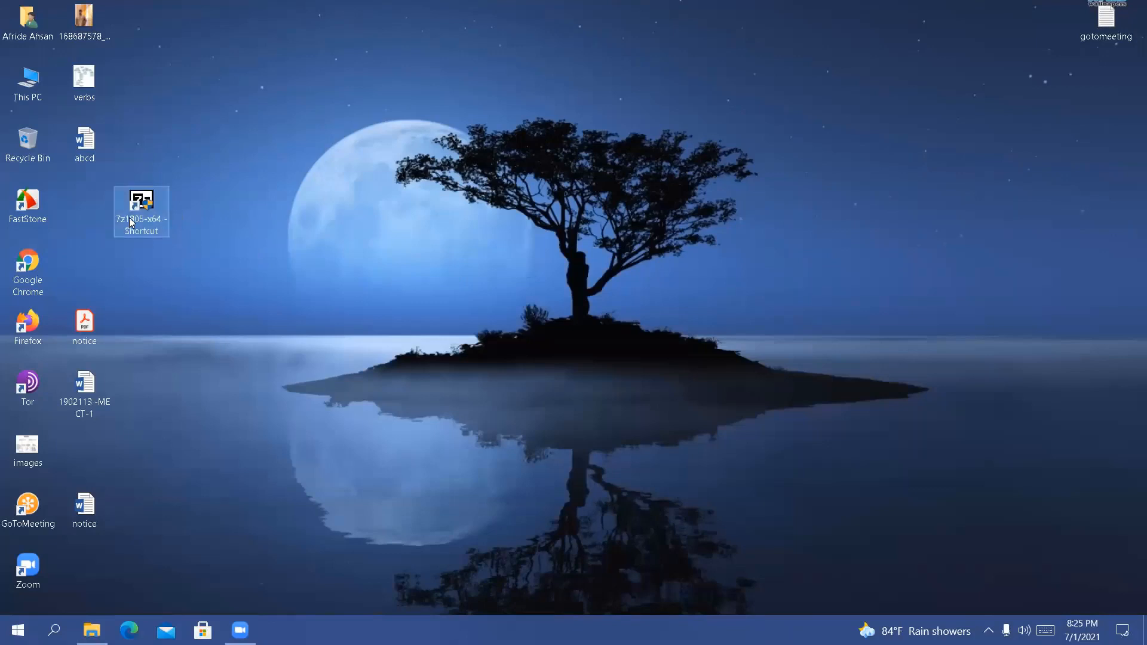
key(shift+Delete)
key(Return)
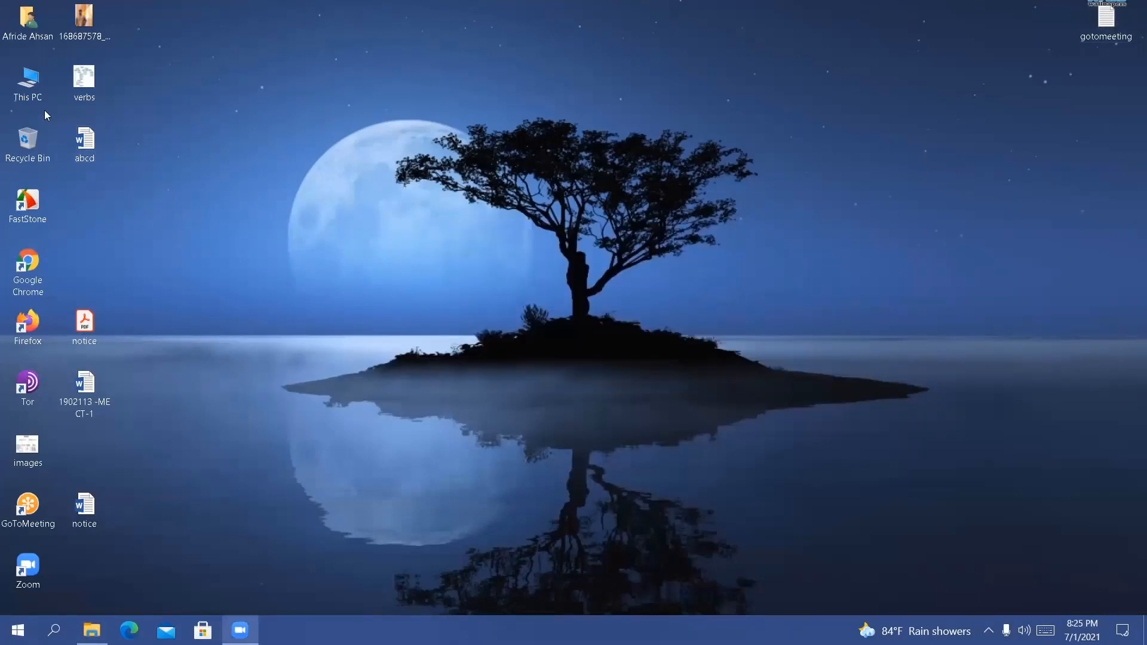
Open and close a This PC window, and bring back the minimized softwares folder window
double_click(27, 83)
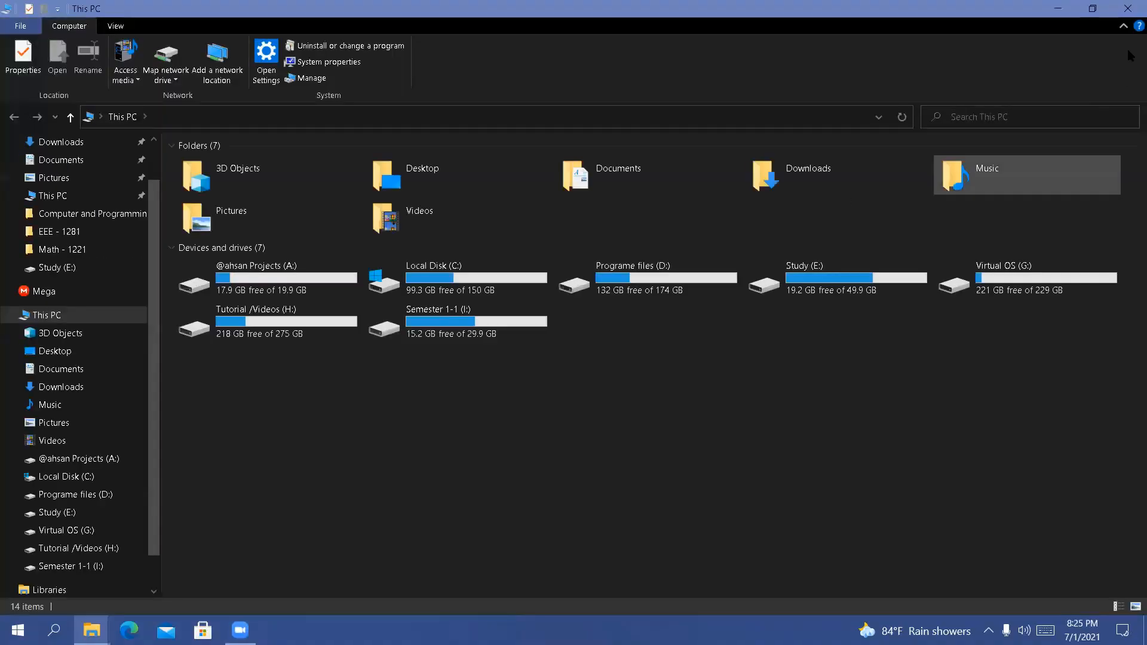
click(1127, 9)
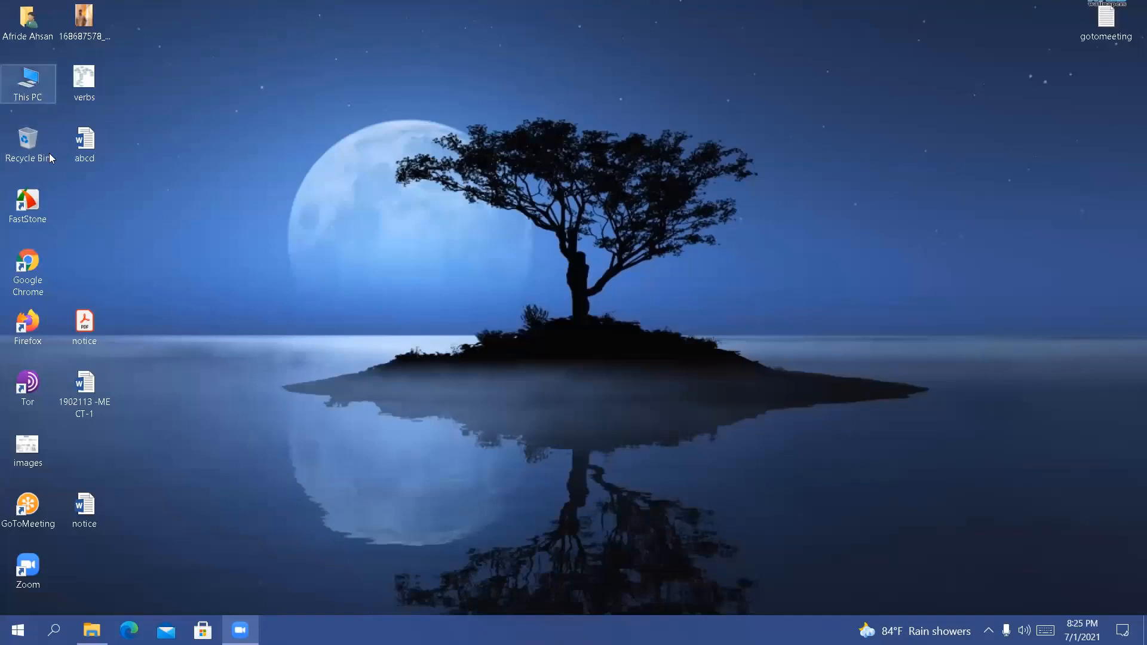
click(91, 629)
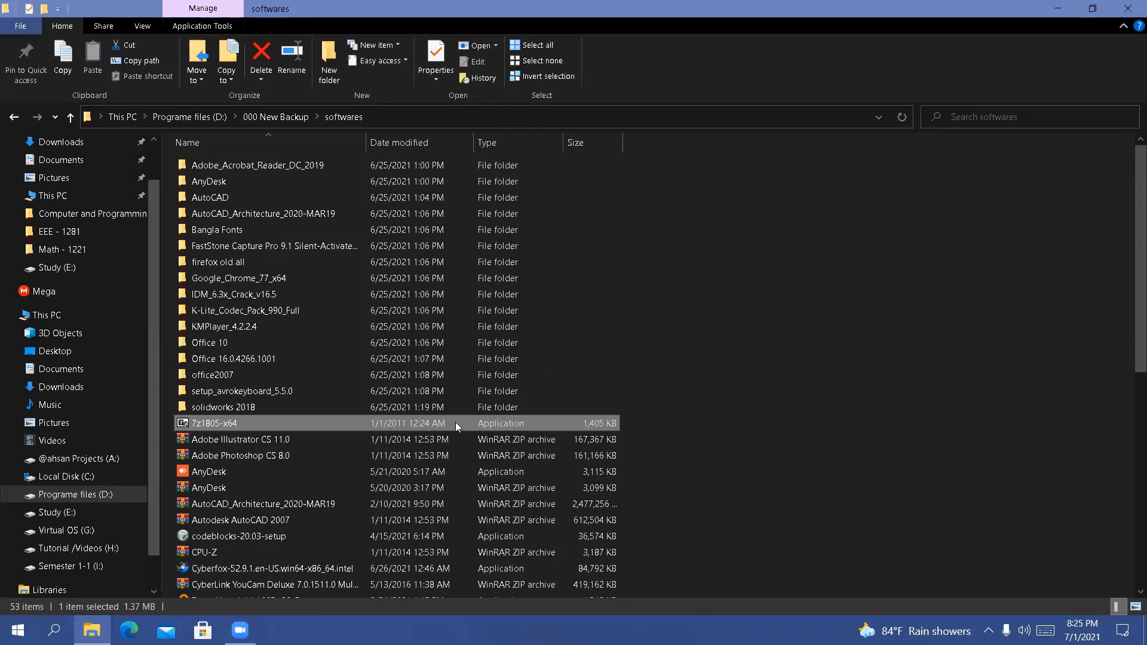
Copy the 7z1805-x64 application from softwares into the root of Programe files (D:) and delete the pasted copy
right_click(455, 422)
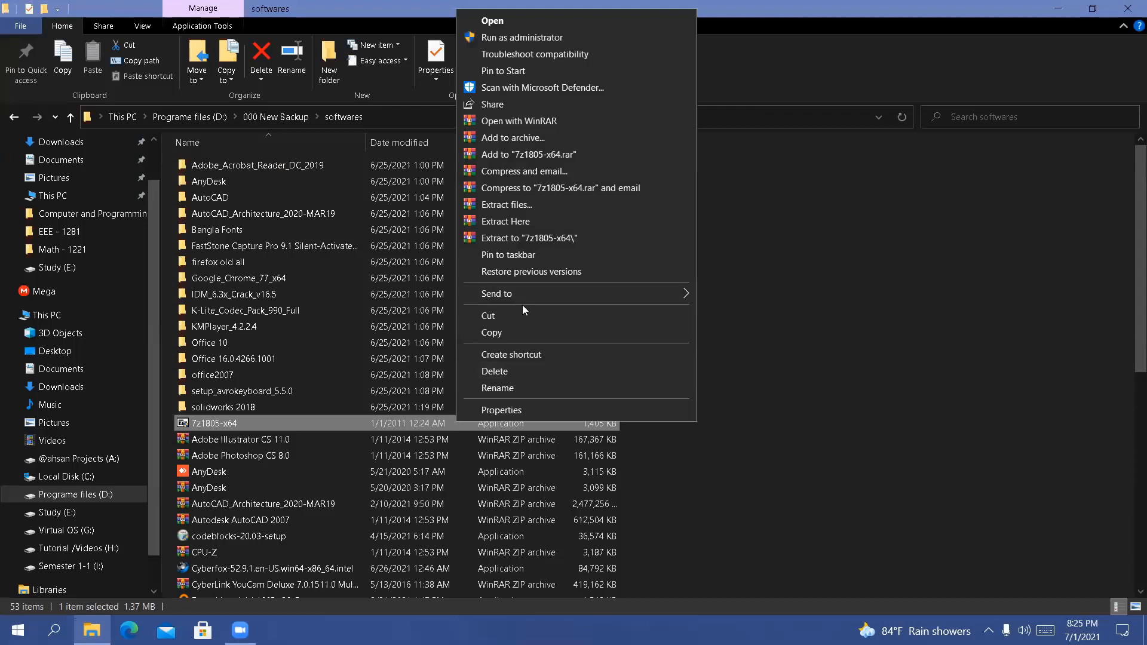
click(509, 333)
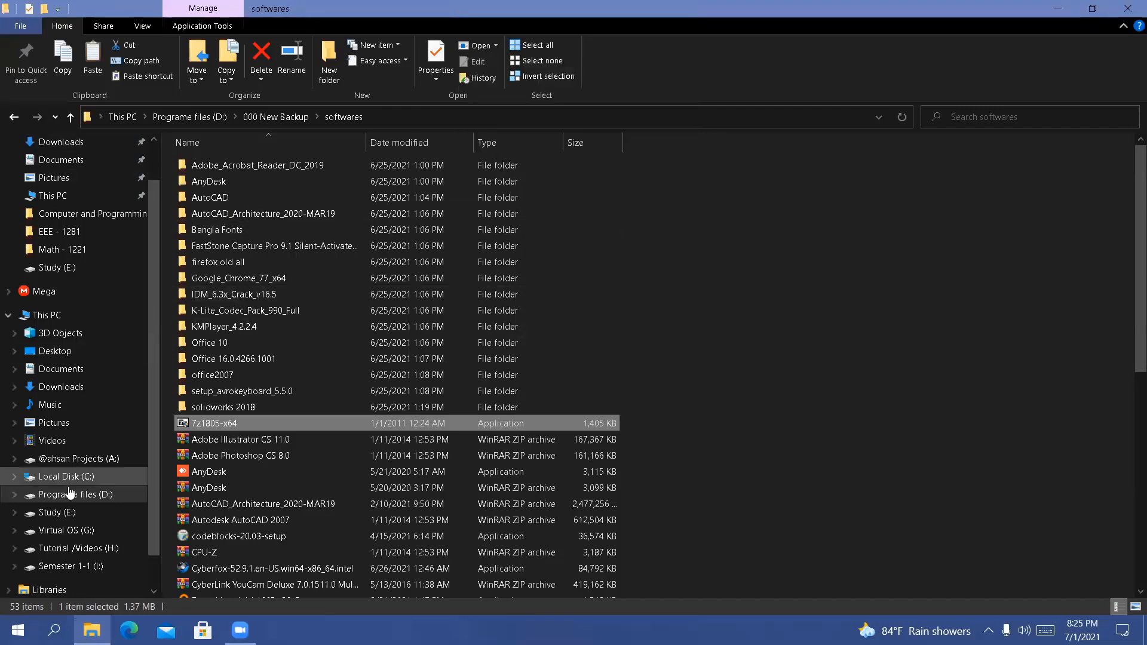
click(90, 496)
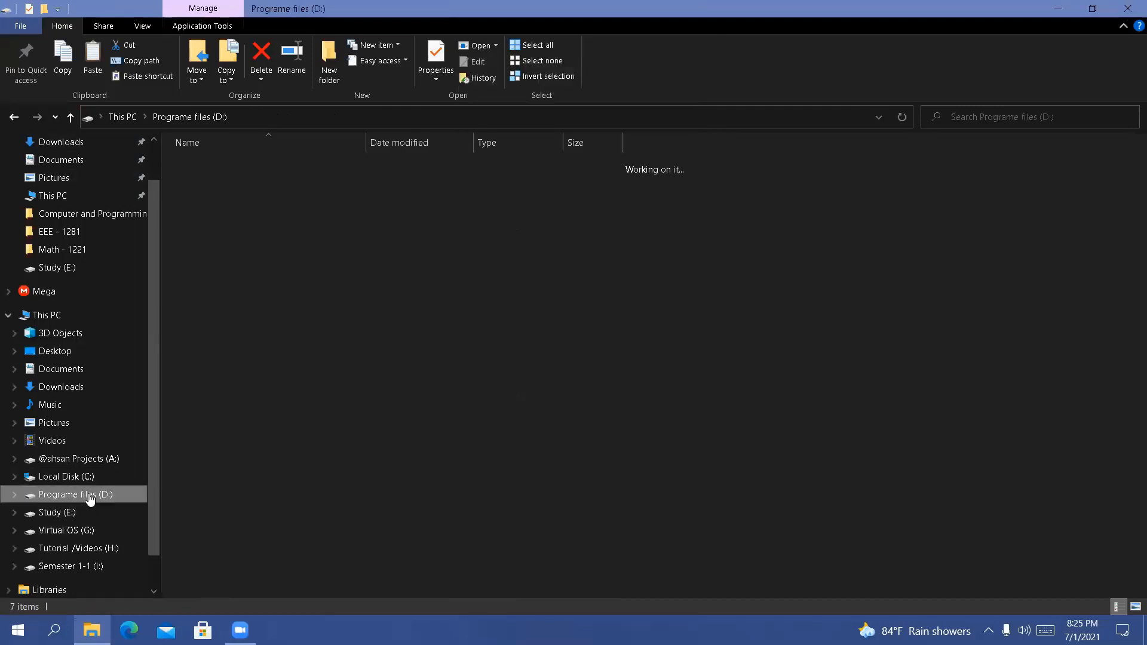
click(301, 316)
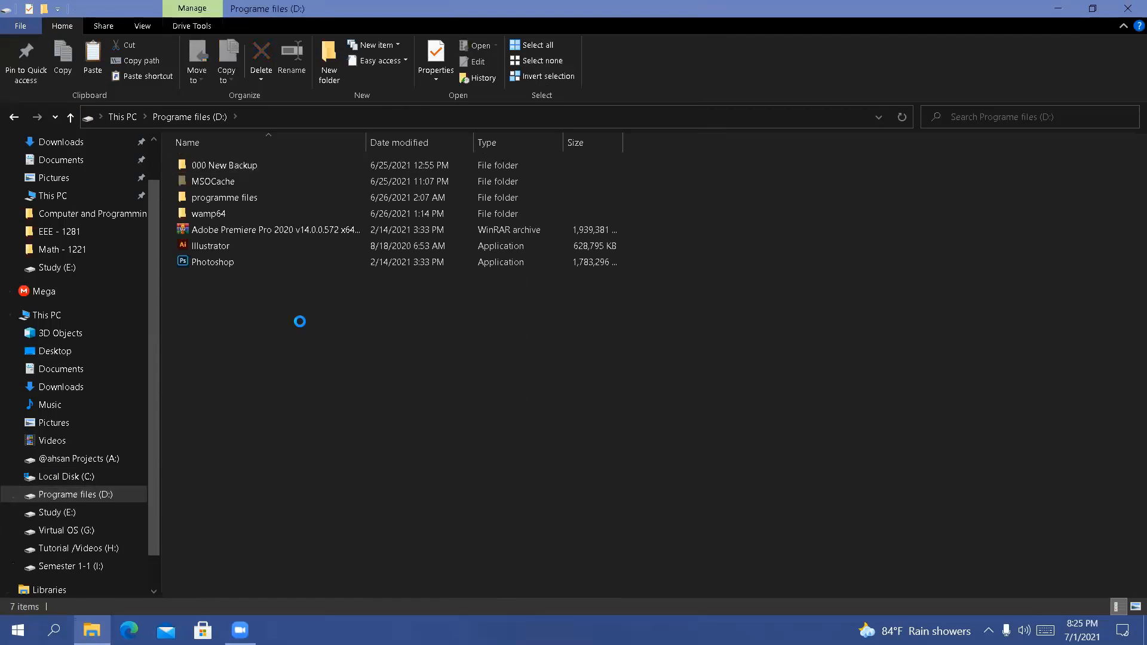
key(ctrl+v)
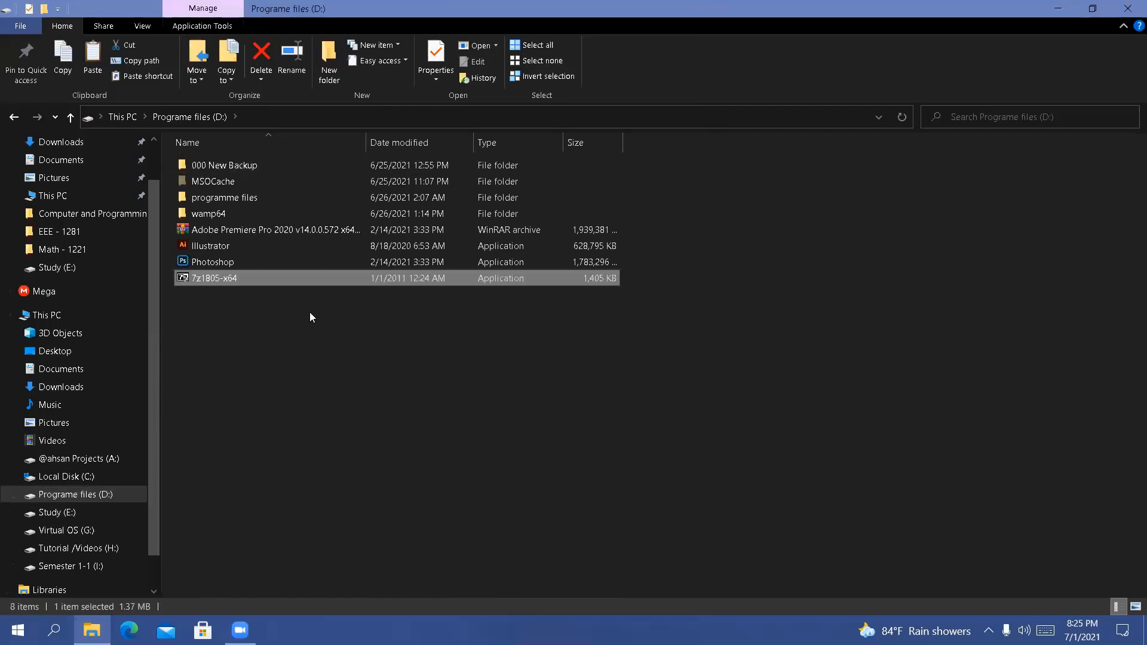
key(Delete)
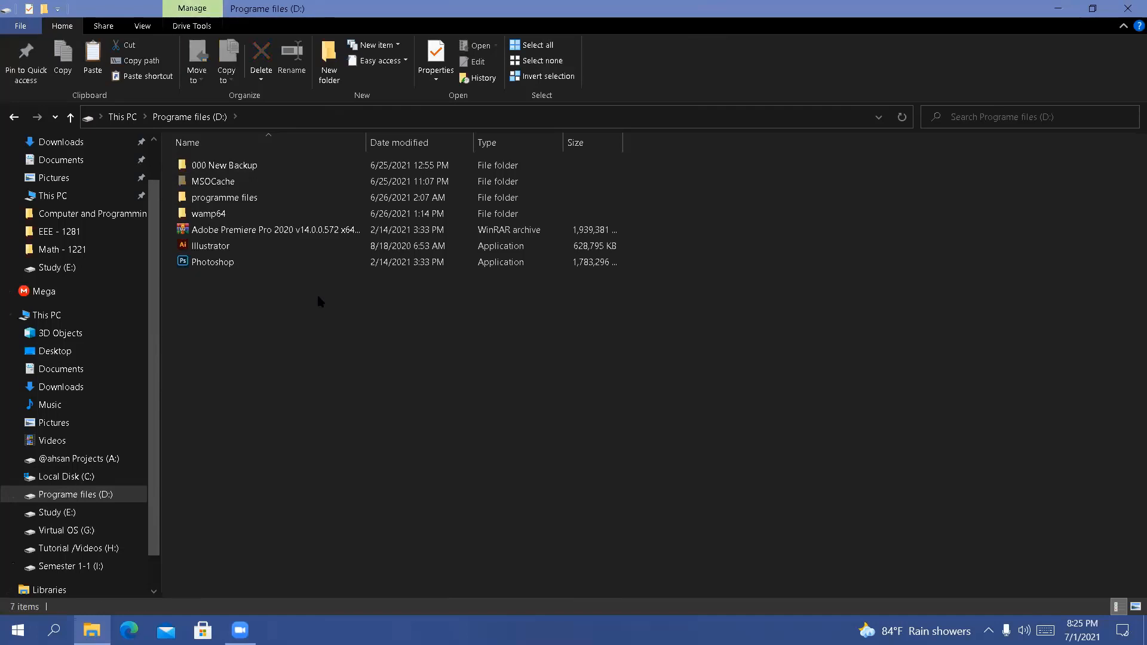
Paste the 7z1805-x64 application into Programe files (D:) a second time and delete it again
right_click(318, 298)
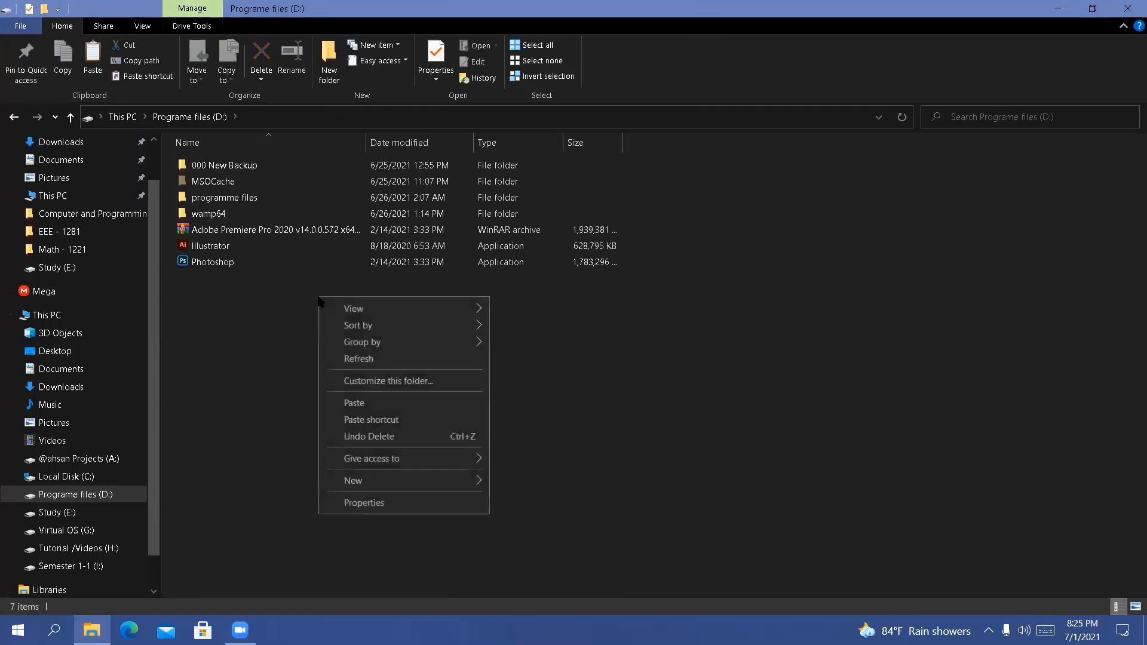
click(372, 409)
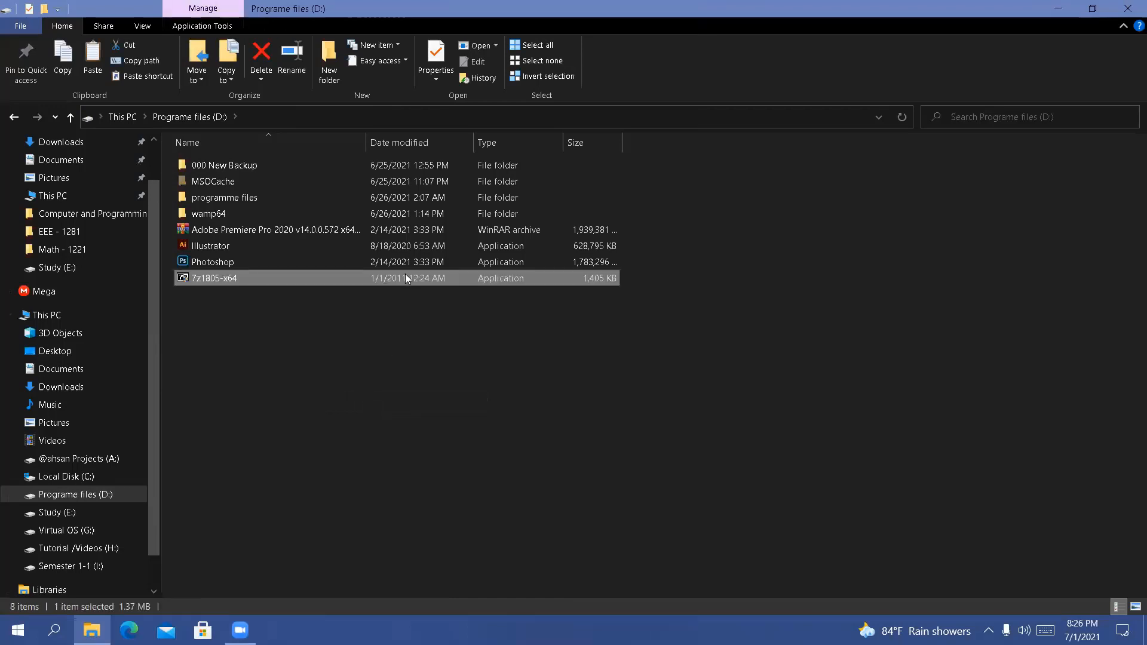
key(Delete)
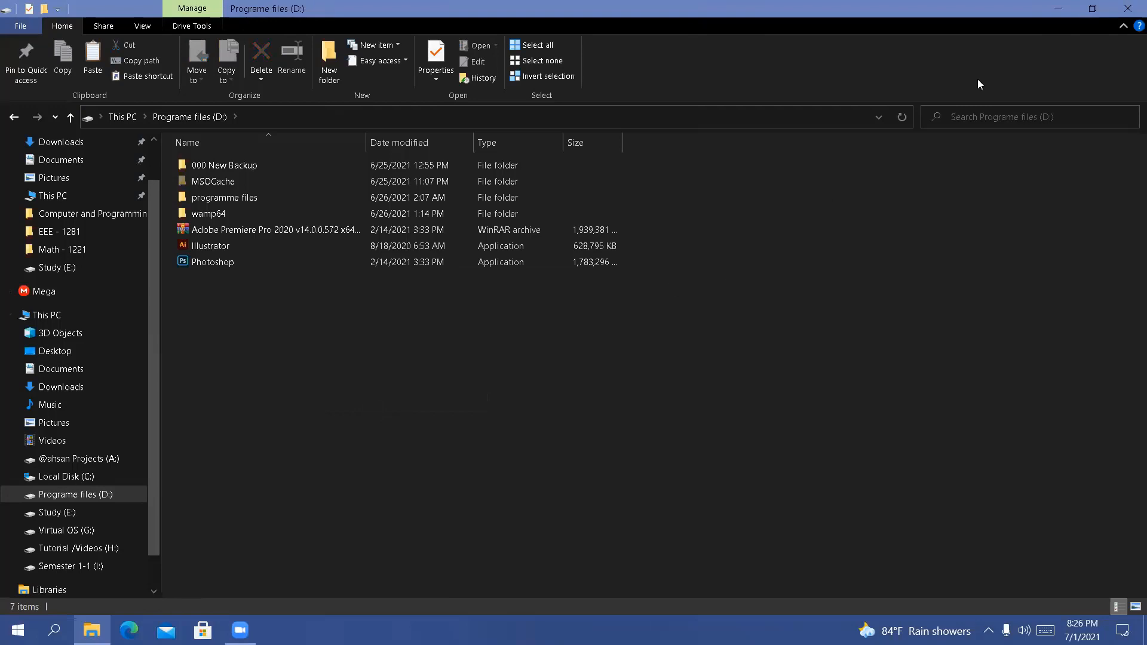
Close the File Explorer window and refresh the desktop repeatedly
click(1128, 6)
right_click(639, 177)
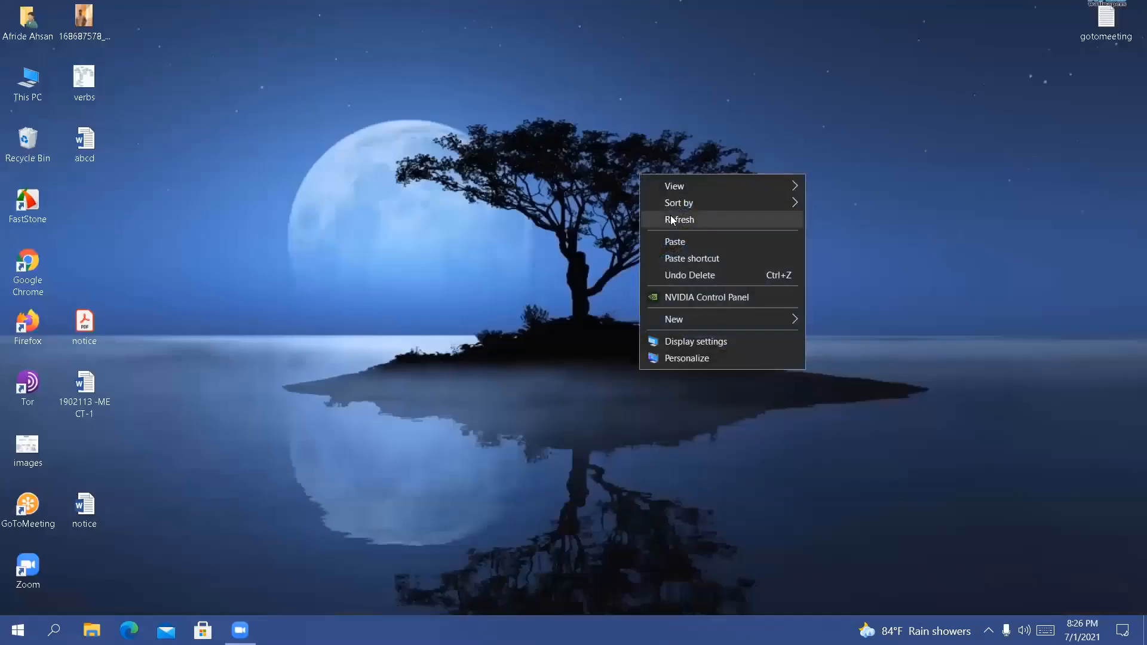
right_click(672, 220)
click(703, 264)
right_click(704, 264)
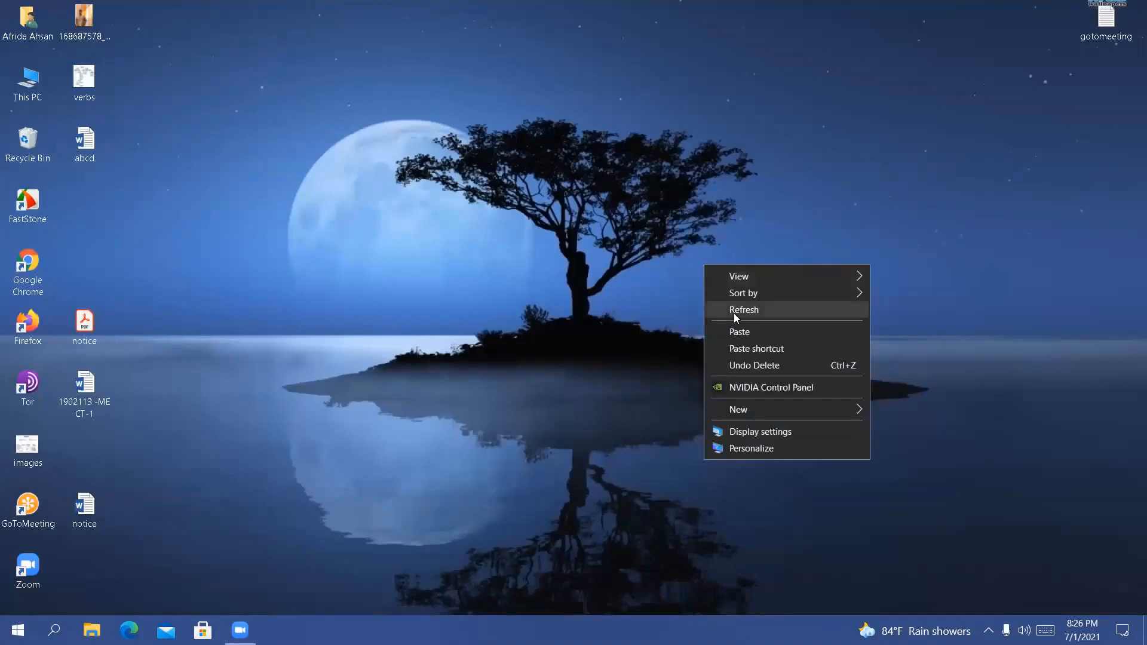
click(734, 313)
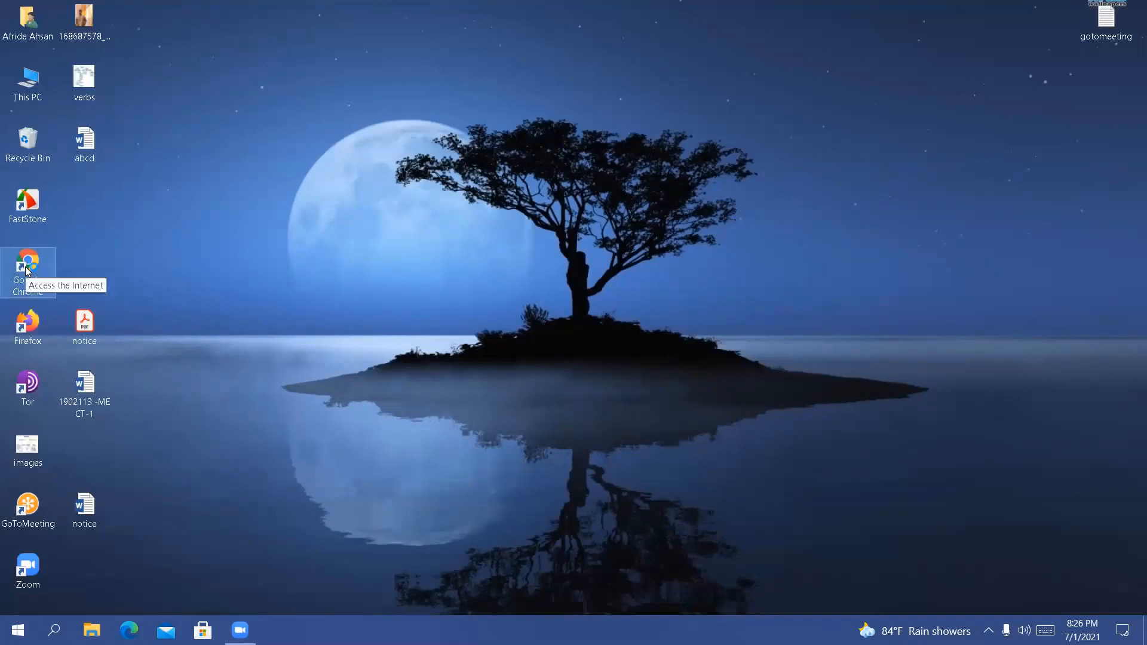
Open Google Chrome from the desktop and close its window
double_click(26, 270)
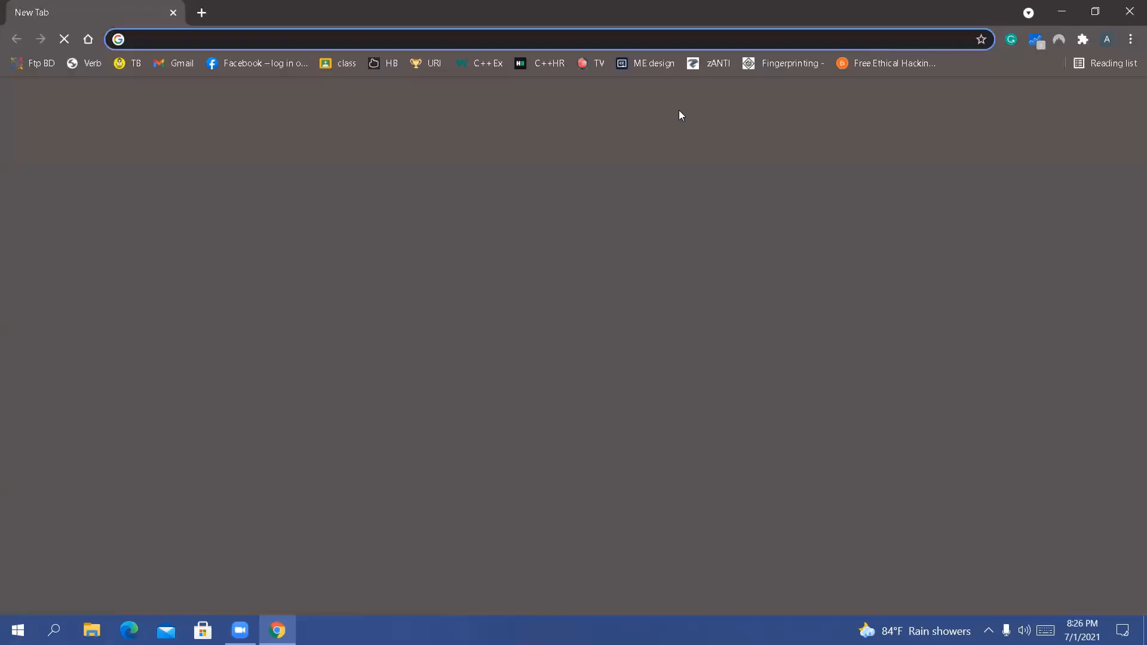
click(1129, 13)
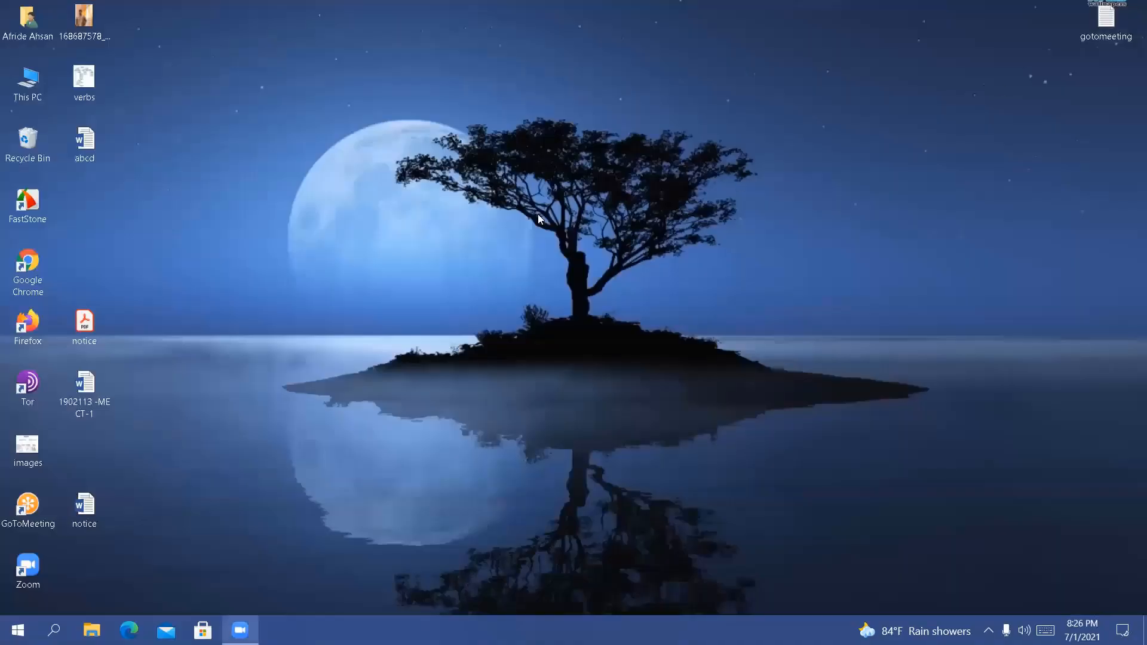
Refresh the Windows desktop several more times in quick succession
right_click(571, 265)
click(570, 265)
right_click(446, 173)
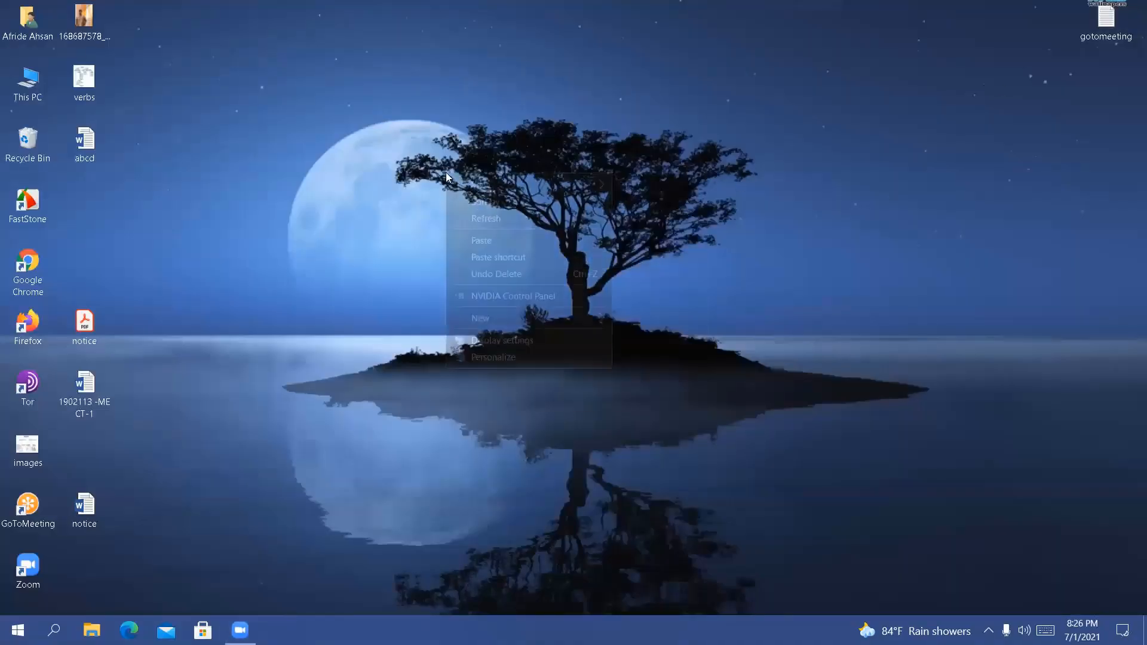
click(485, 220)
right_click(485, 221)
click(519, 263)
right_click(524, 264)
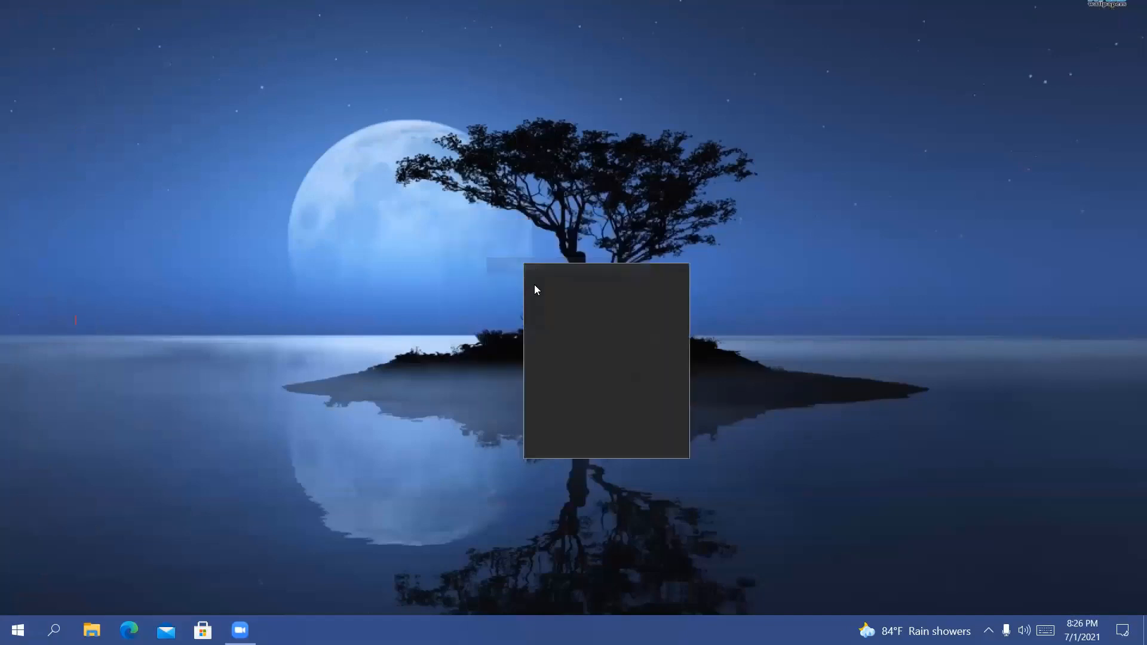
right_click(443, 196)
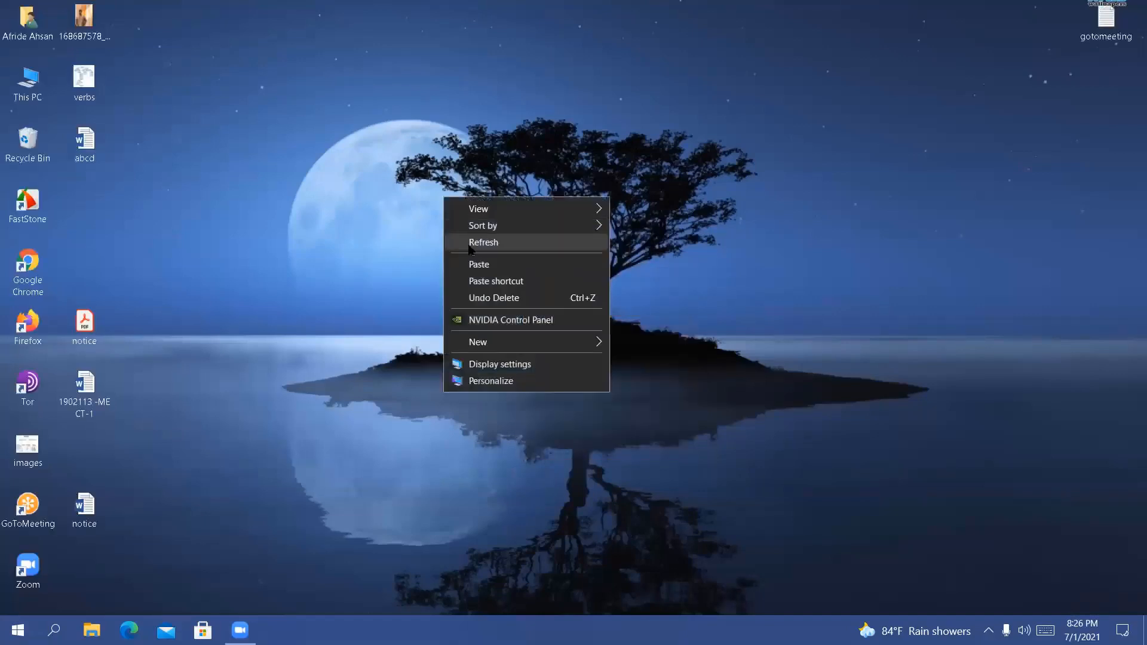
click(469, 246)
right_click(469, 245)
click(500, 290)
right_click(499, 289)
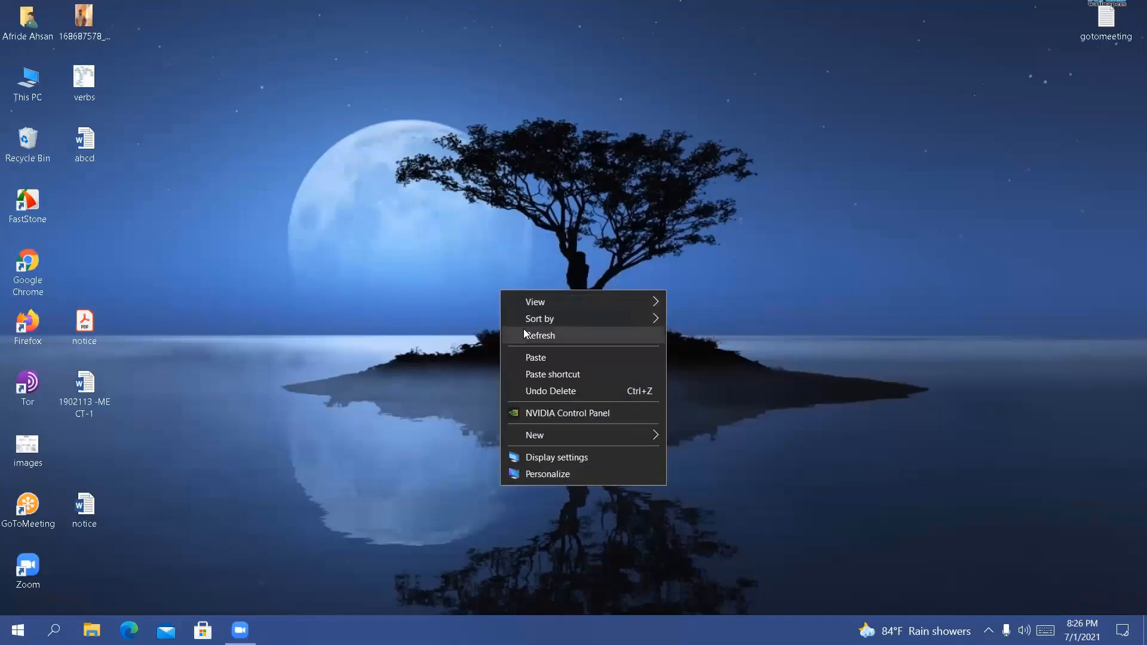
click(527, 334)
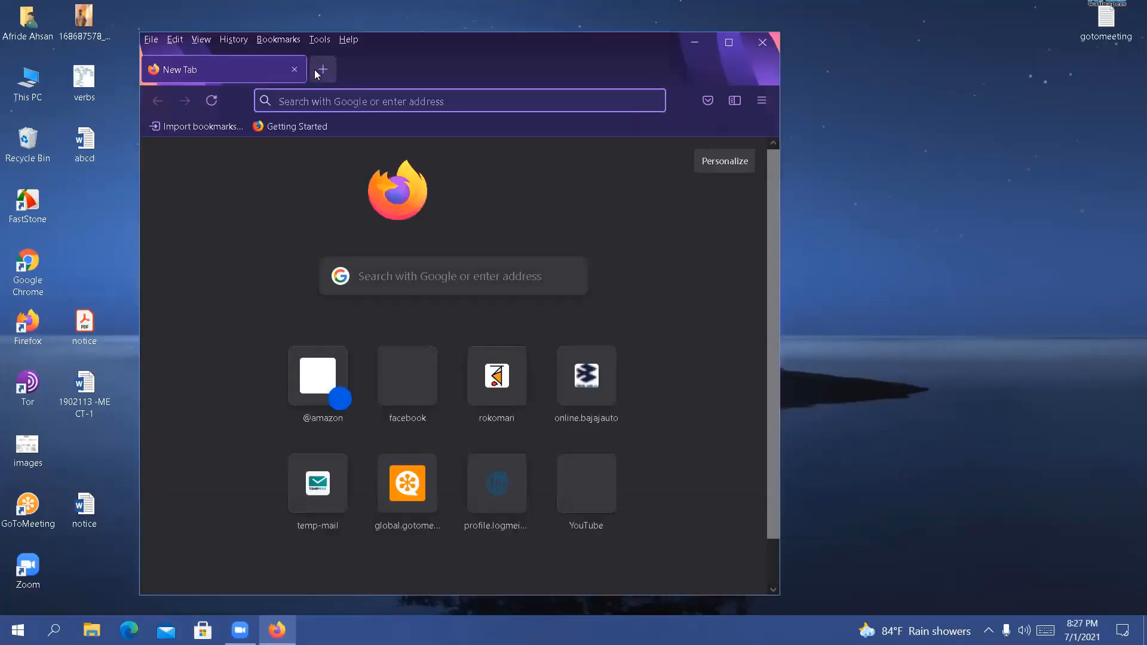
Move the Firefox window lower on the desktop, maximize it and place the cursor in the address bar
drag(310, 70, 345, 128)
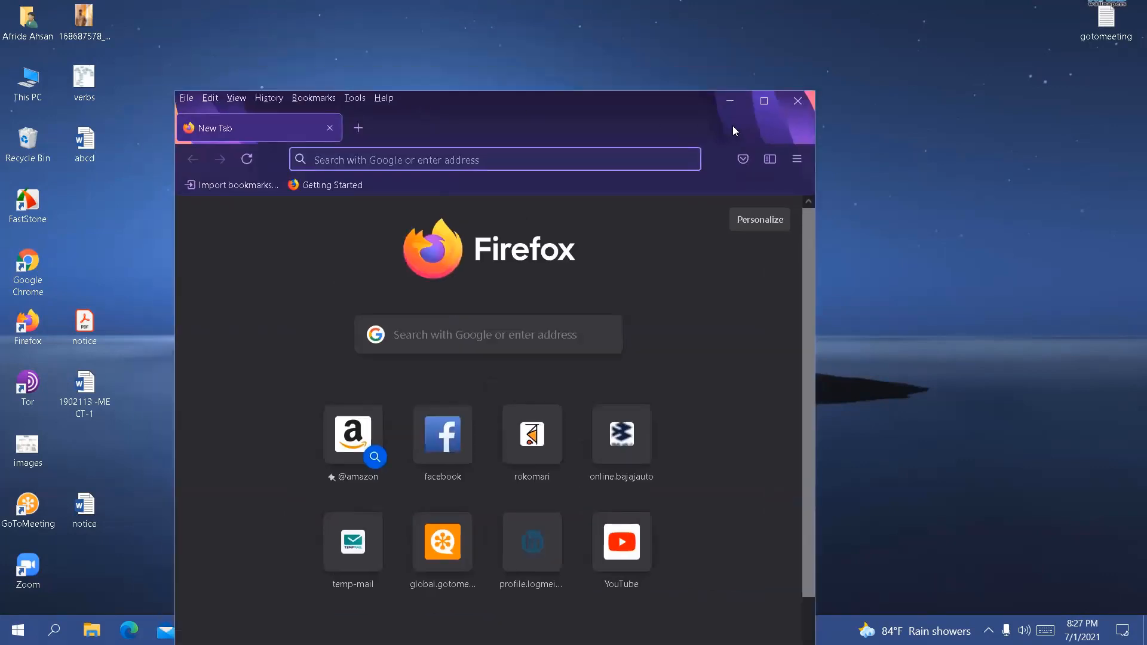
click(768, 100)
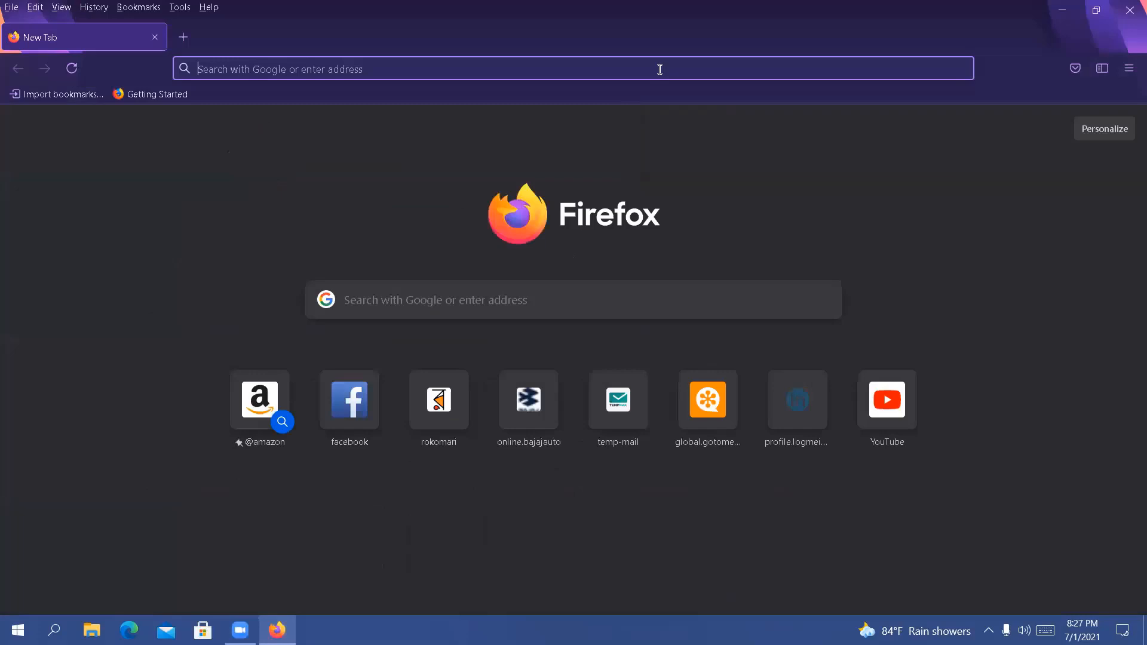
click(660, 70)
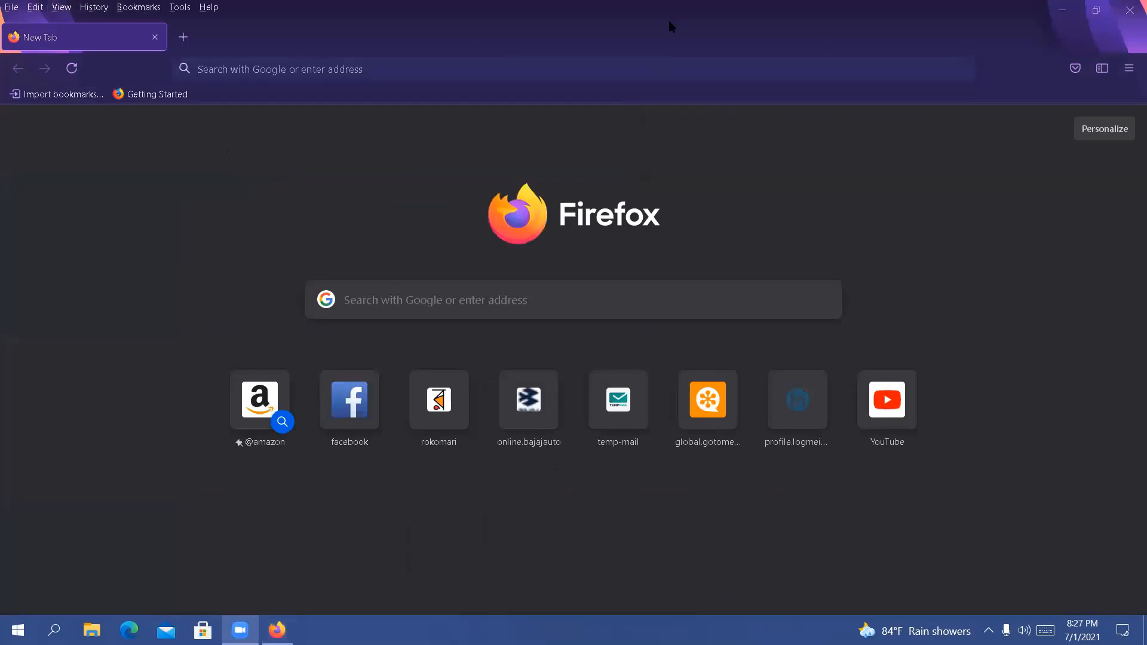
click(1129, 75)
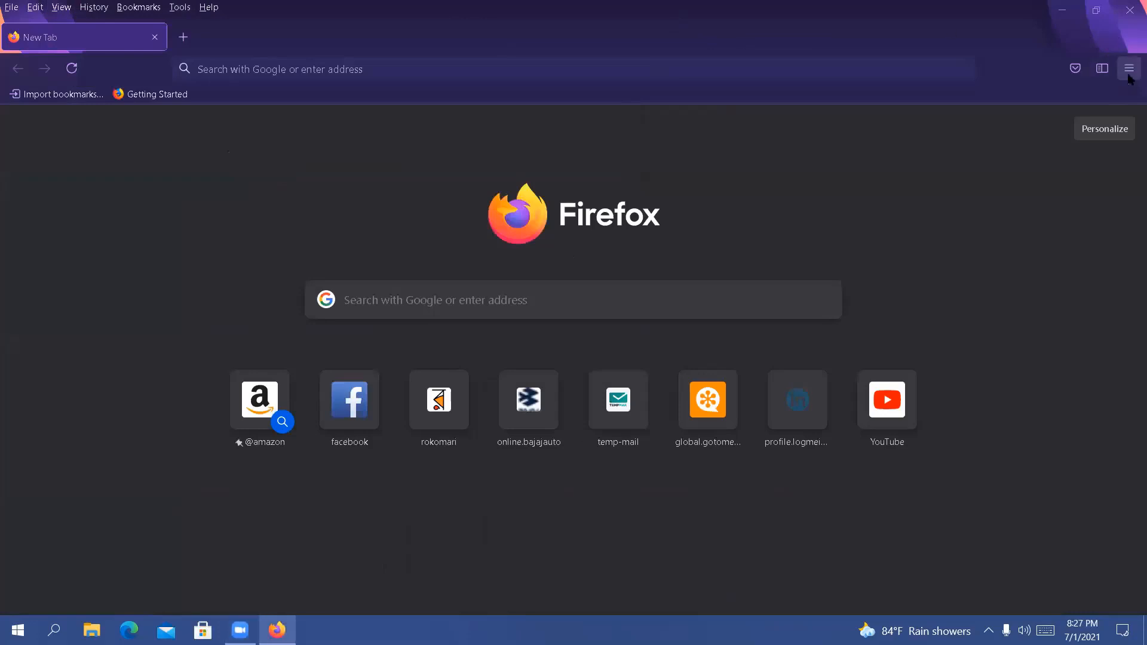
click(1129, 77)
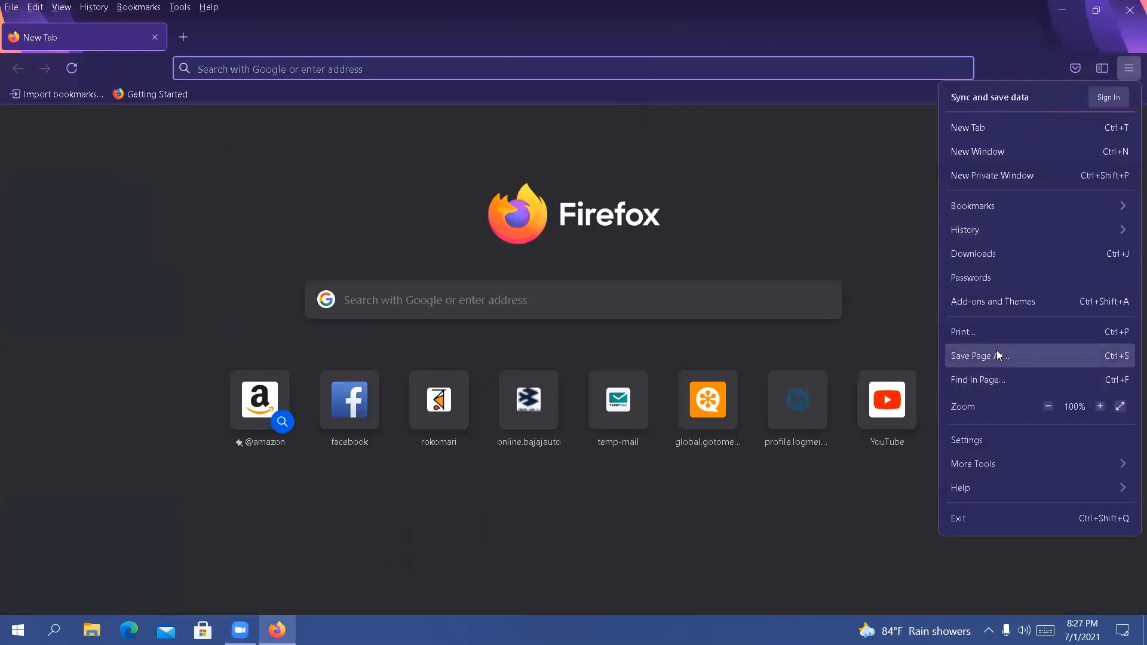
click(882, 215)
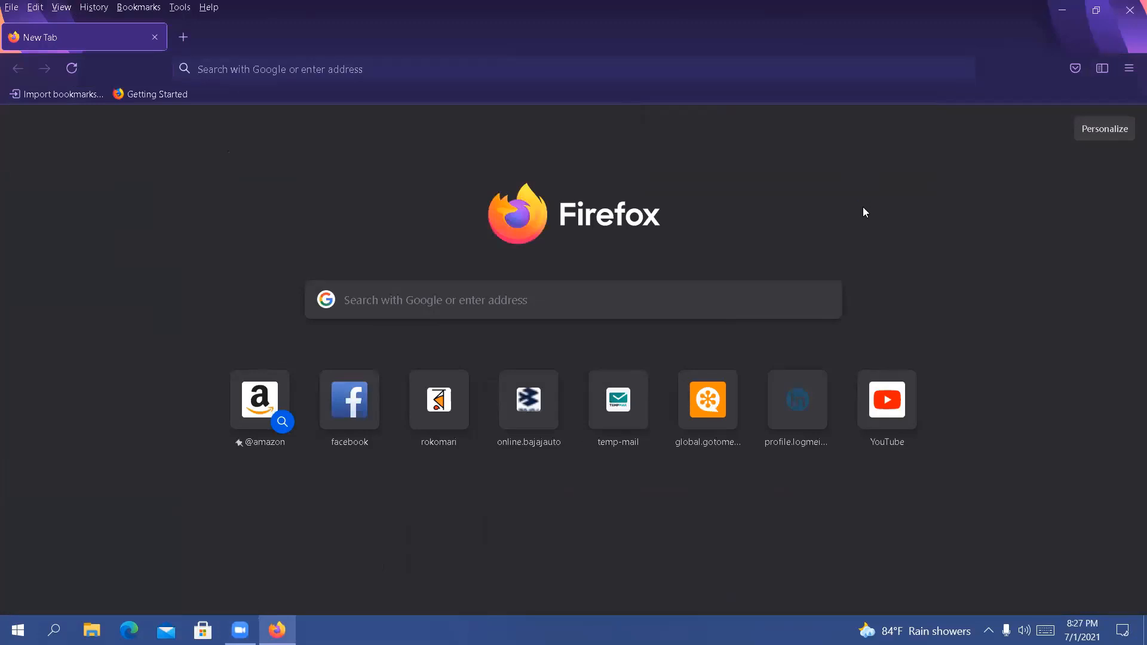
key(ctrl+s)
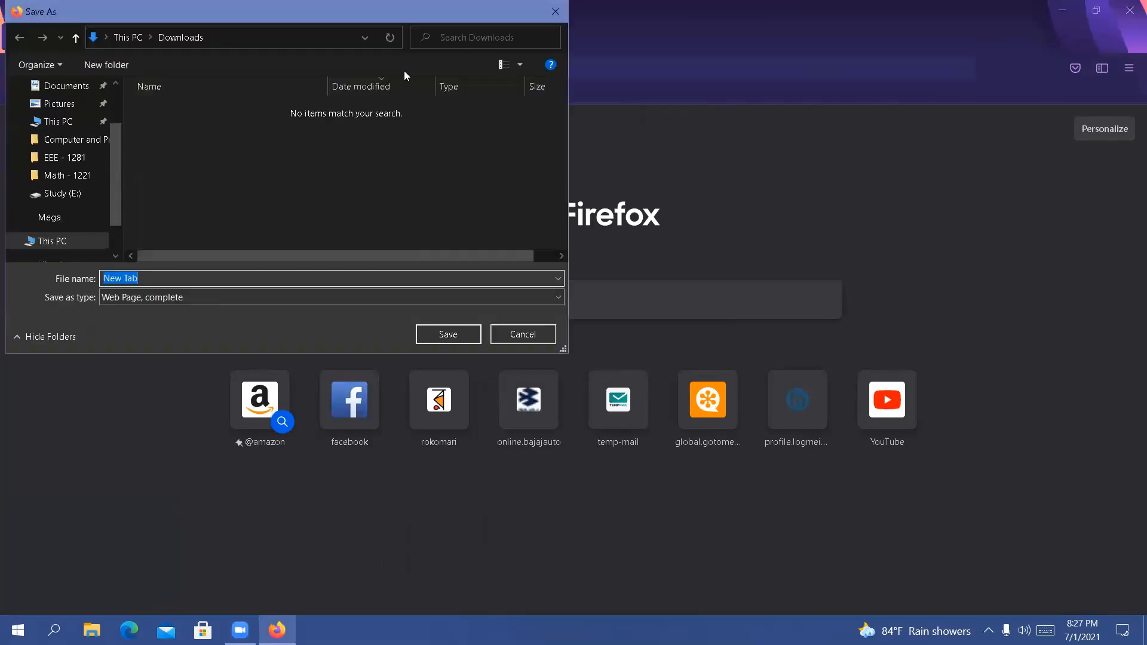
click(555, 11)
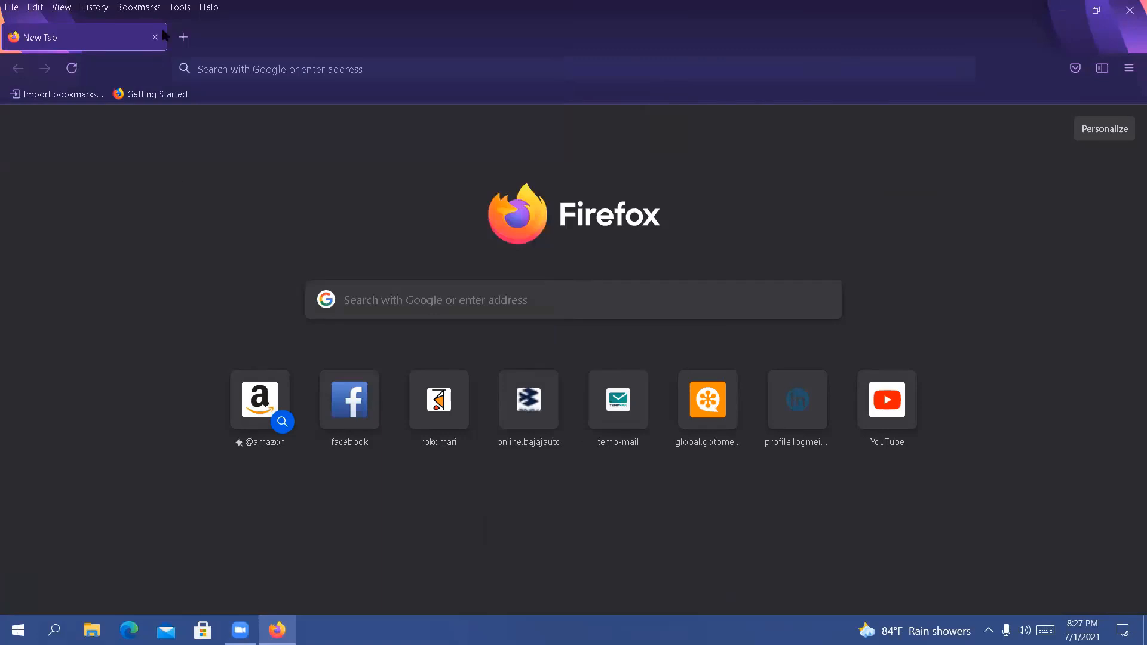
Open the browser settings and search them for "net"
click(186, 6)
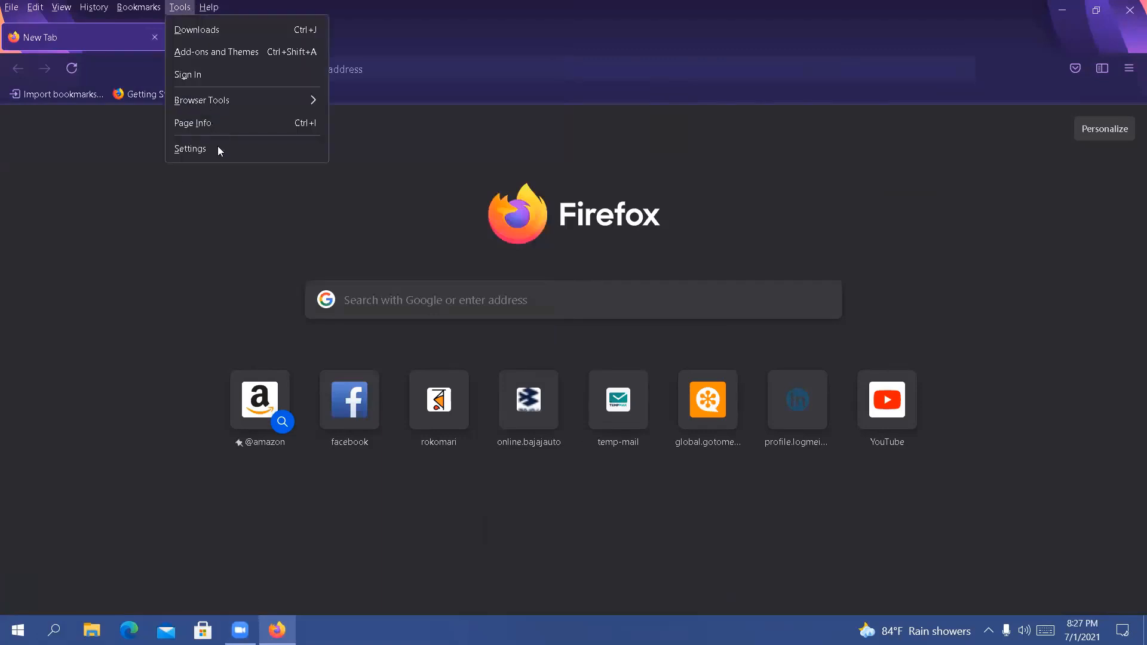
click(219, 152)
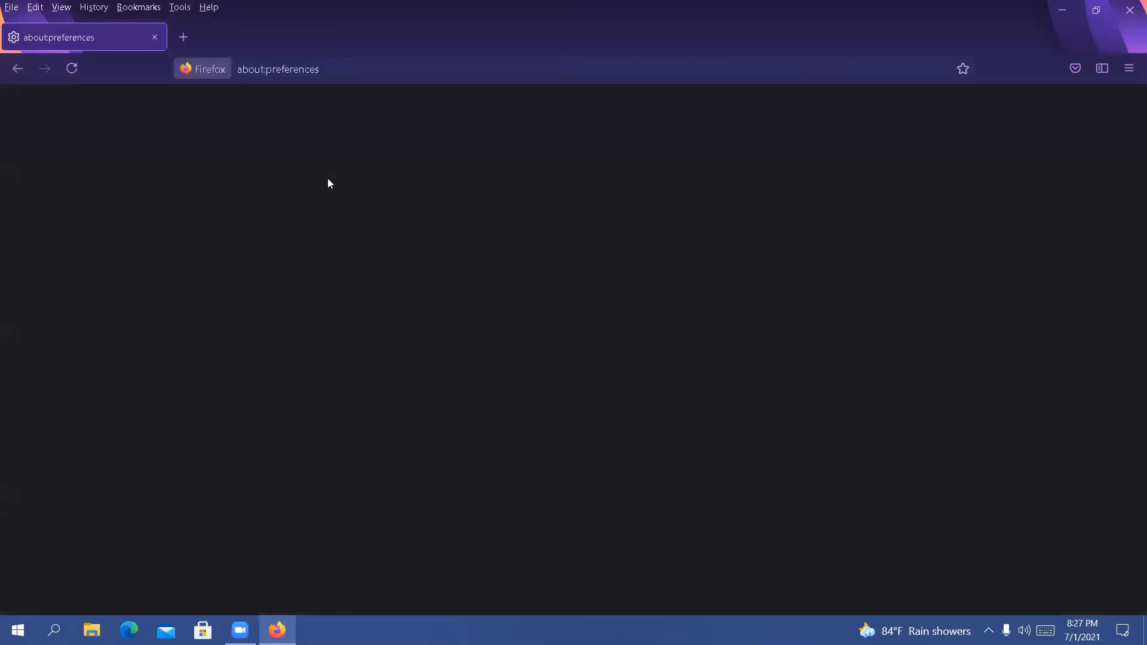
scroll(238, 323, down, 5)
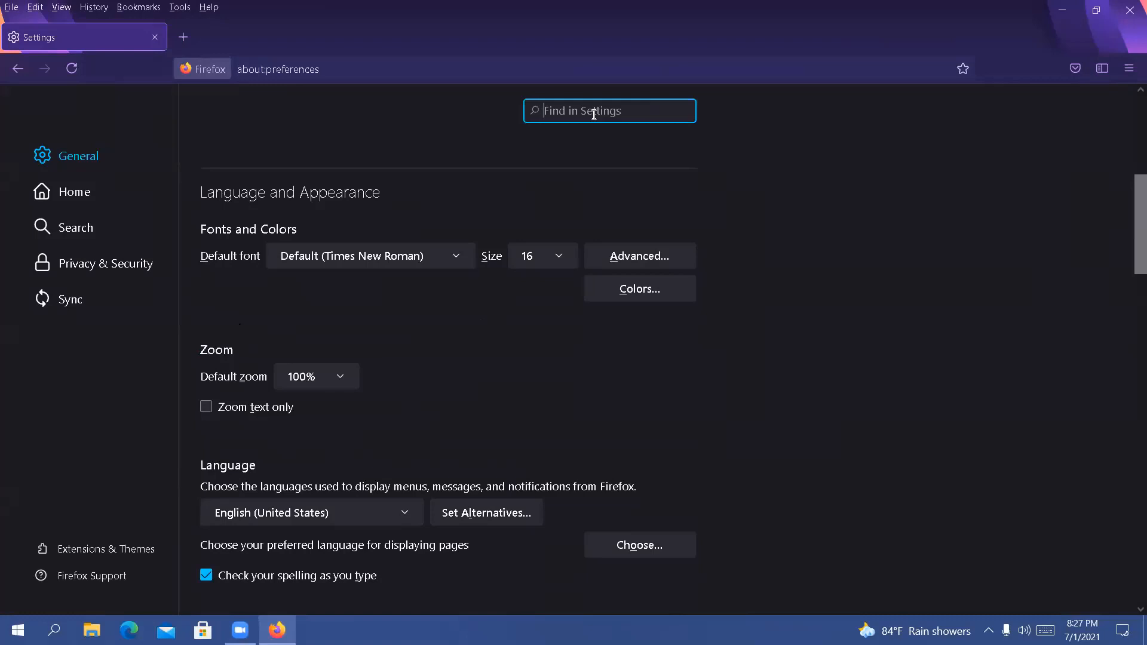
text(nwt)
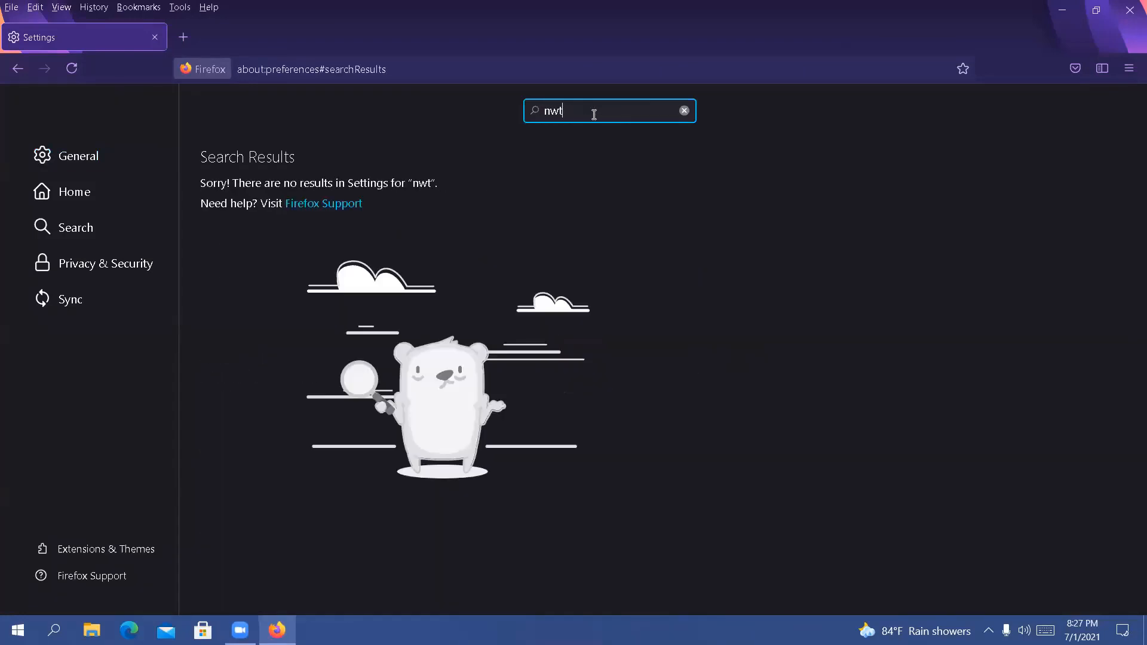
key(BackSpace)
key(BackSpace)
text(e)
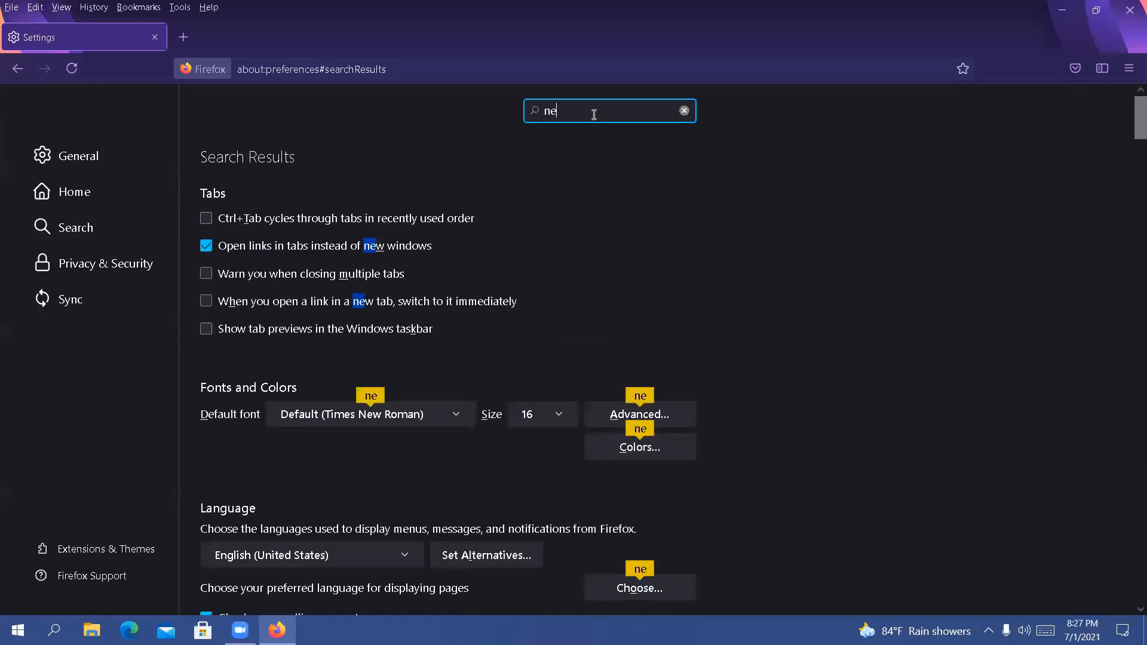
text(t)
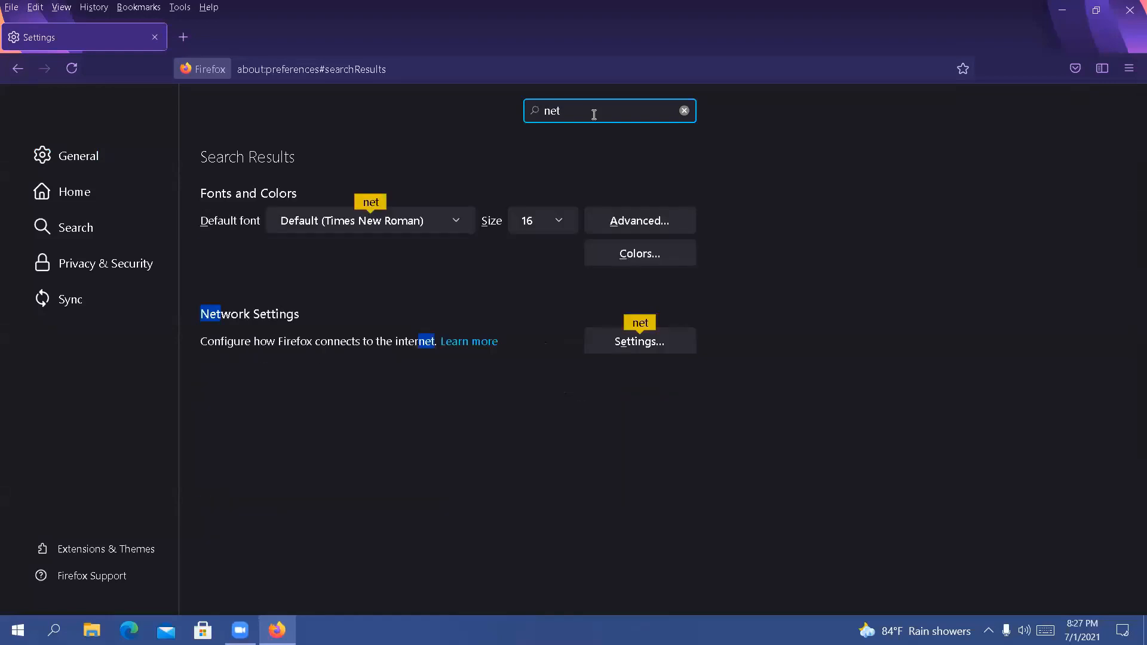
click(984, 250)
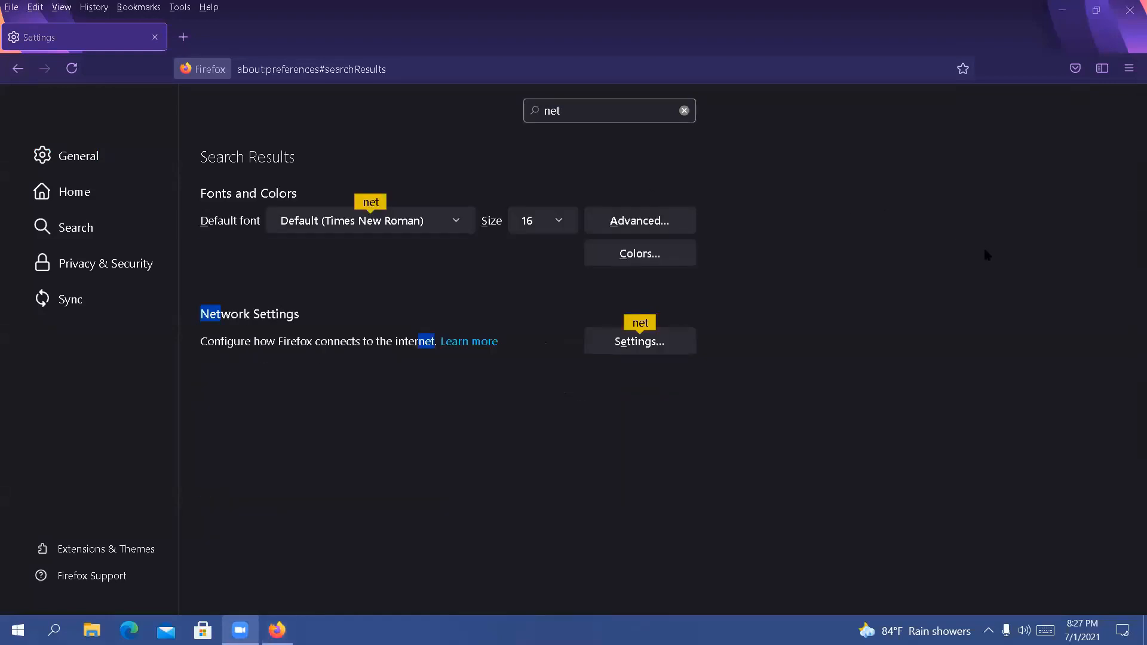
Open the network connection settings, try the No proxy and Auto-detect proxy options, and close the dialog without saving
click(635, 335)
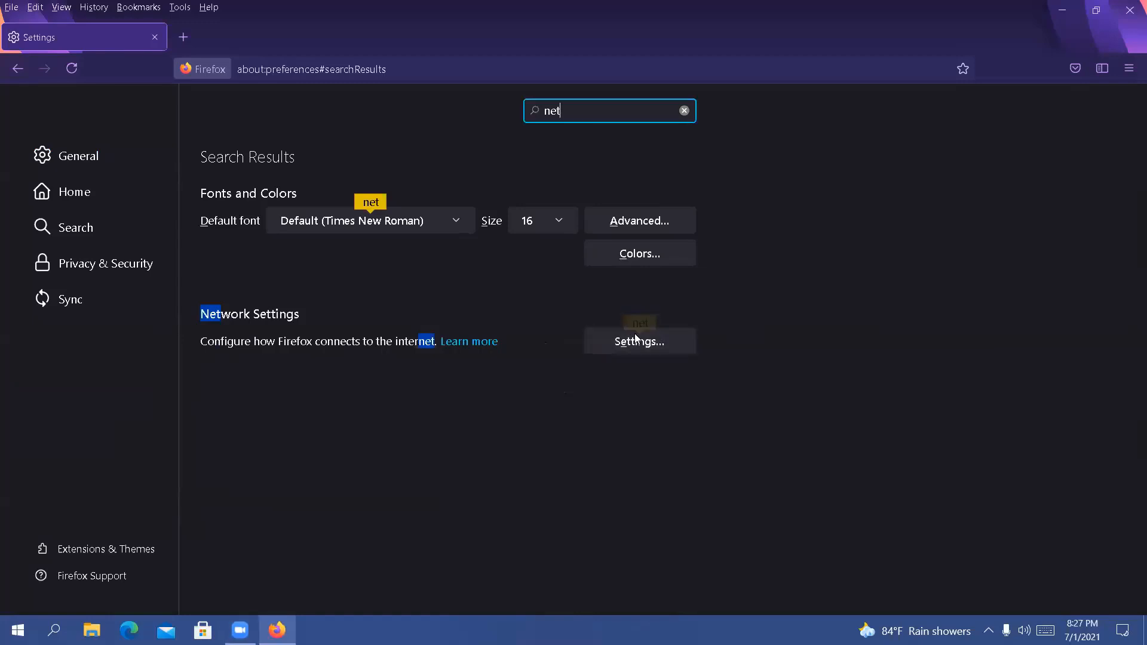
click(1116, 70)
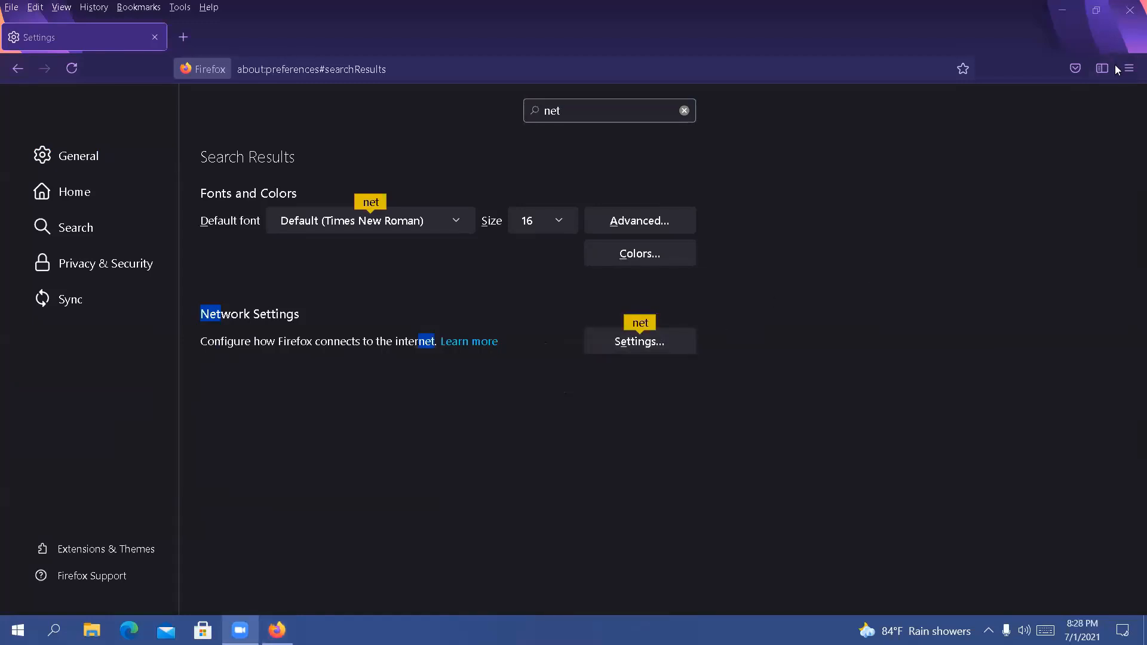
click(633, 343)
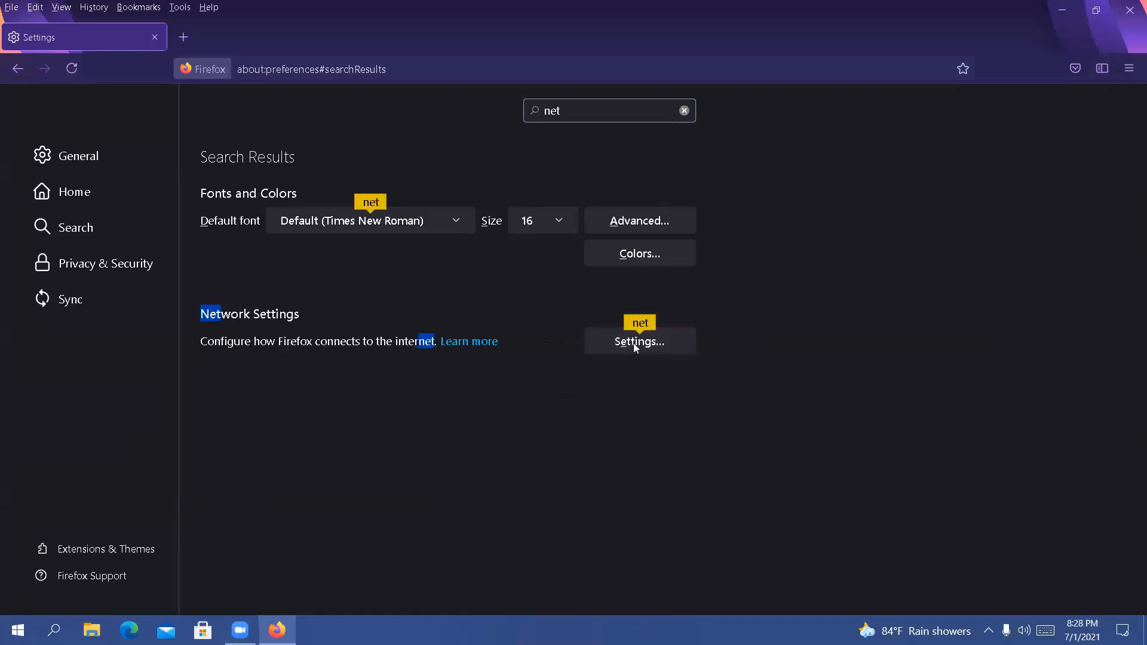
click(633, 342)
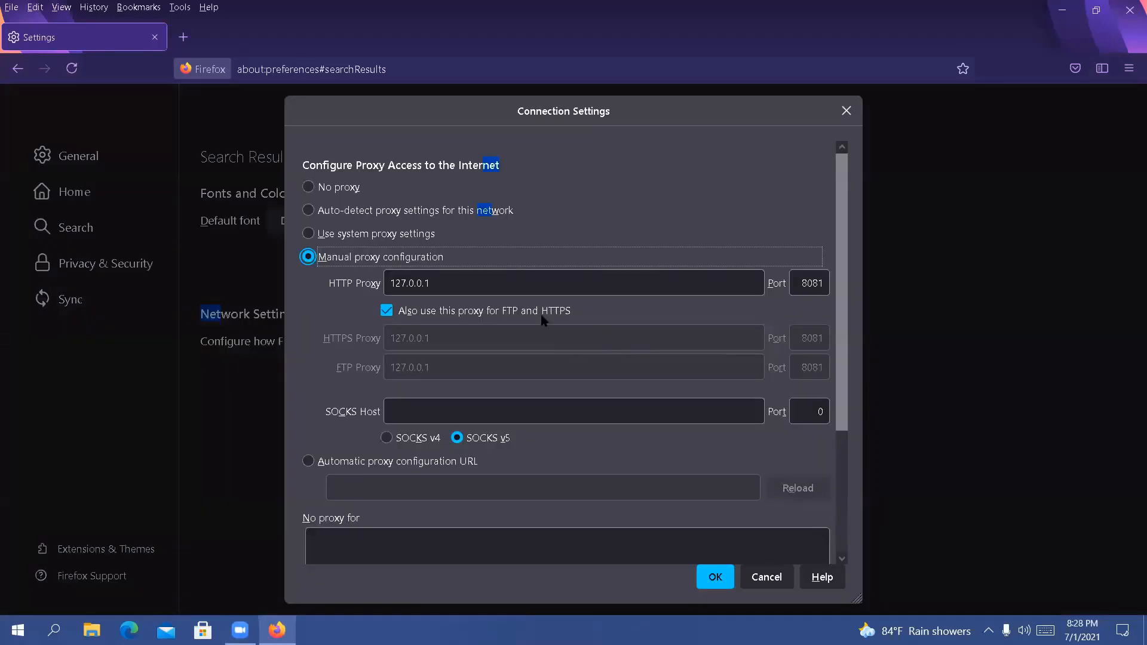
click(327, 190)
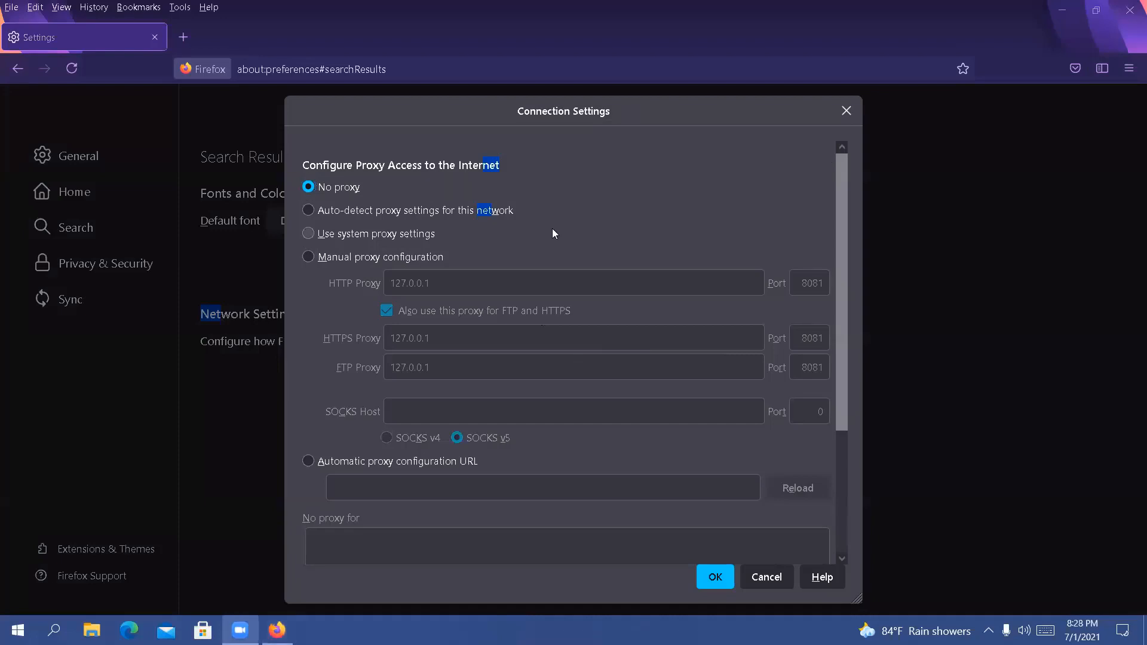
click(437, 209)
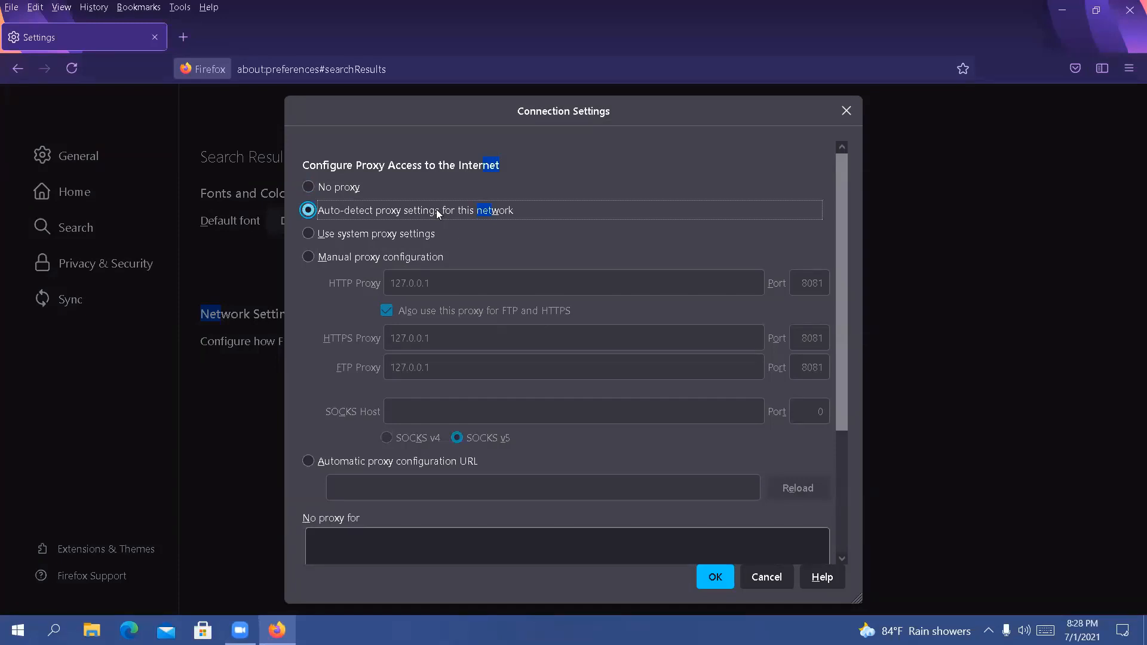
click(360, 188)
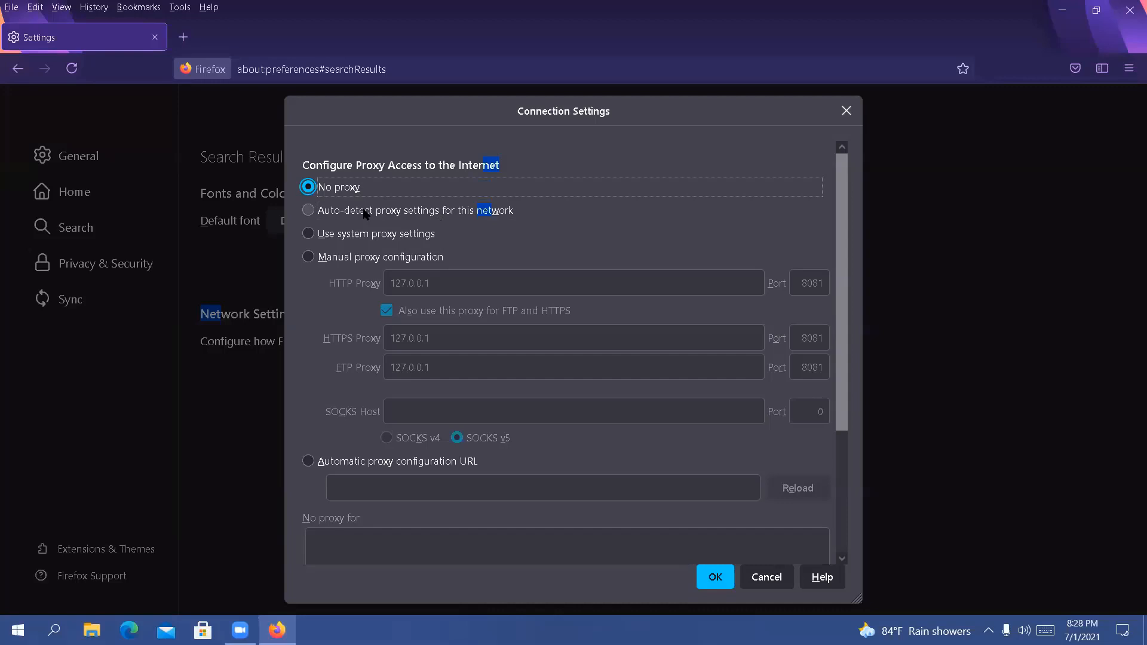
click(364, 212)
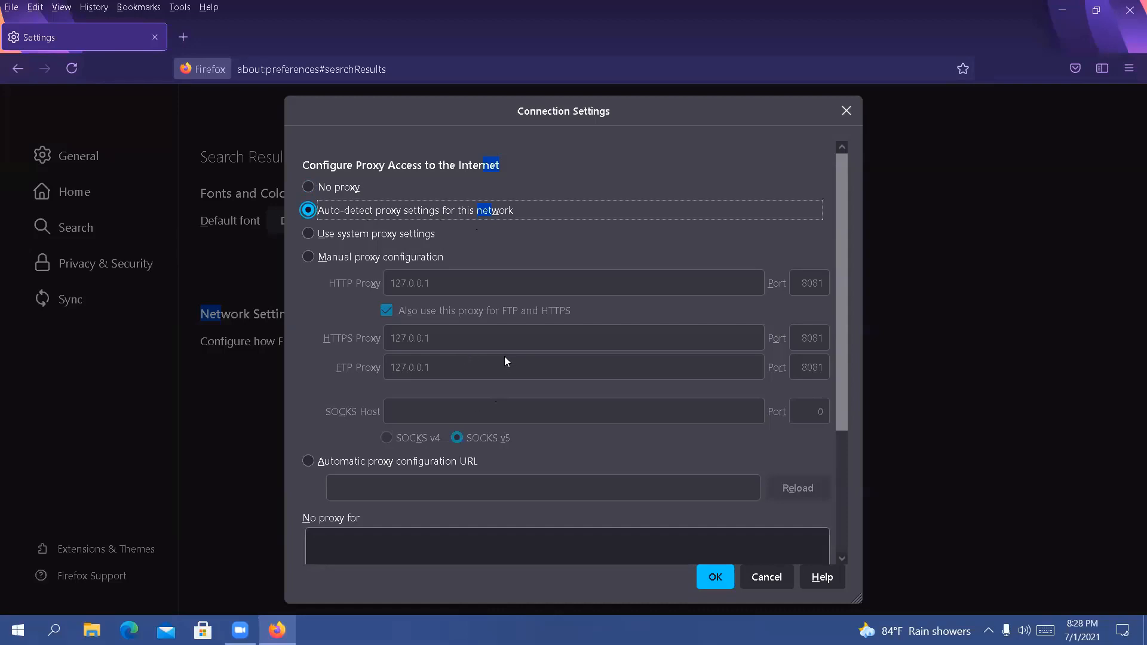
click(339, 188)
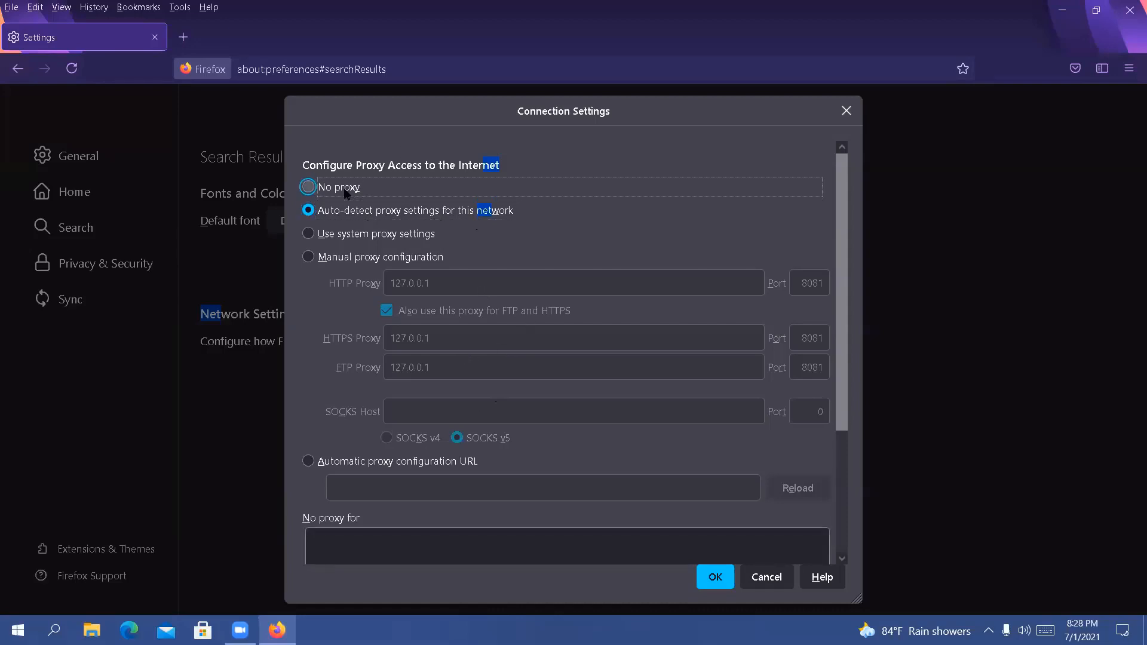
click(846, 111)
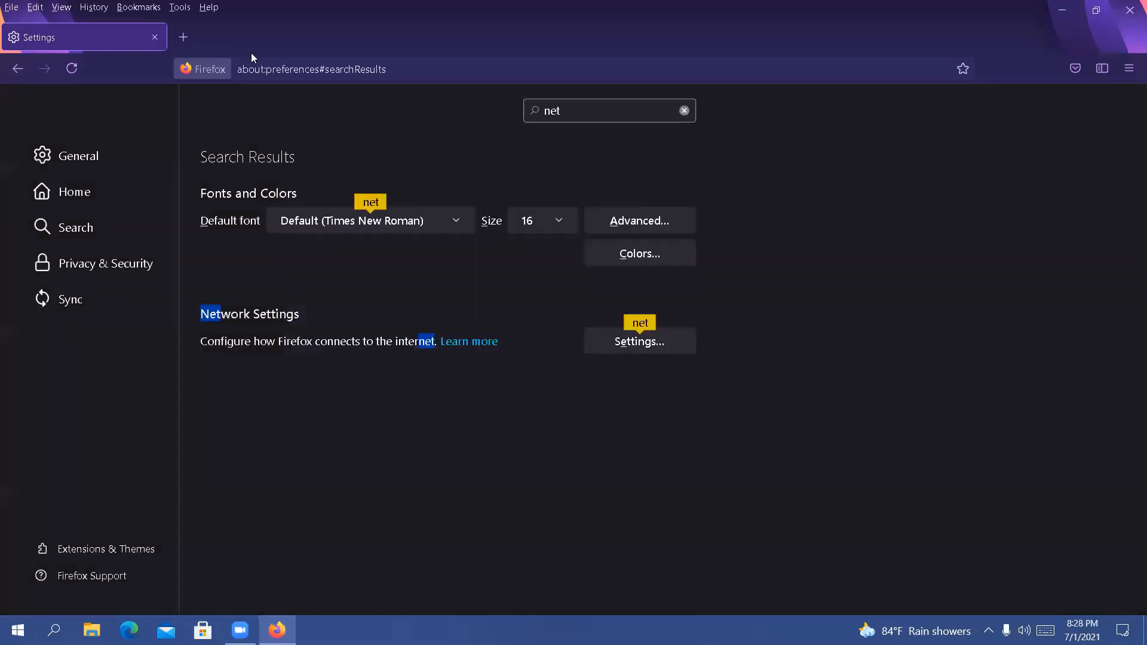
Try to search the web for "my ip" in a new tab and retry loading the page
click(183, 37)
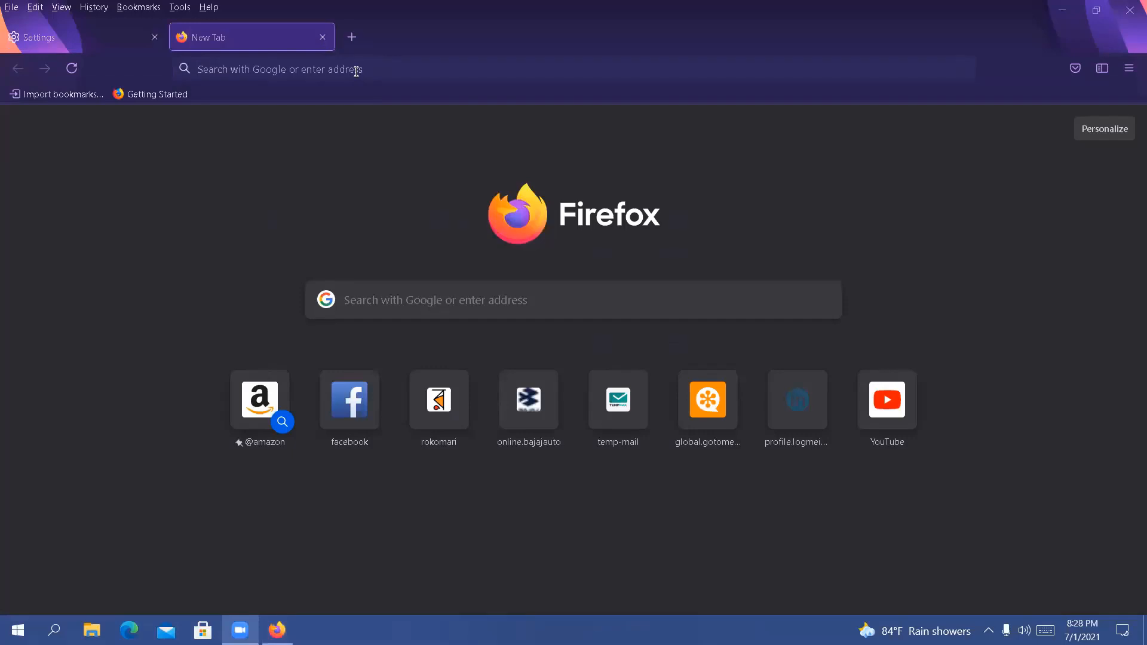
click(359, 302)
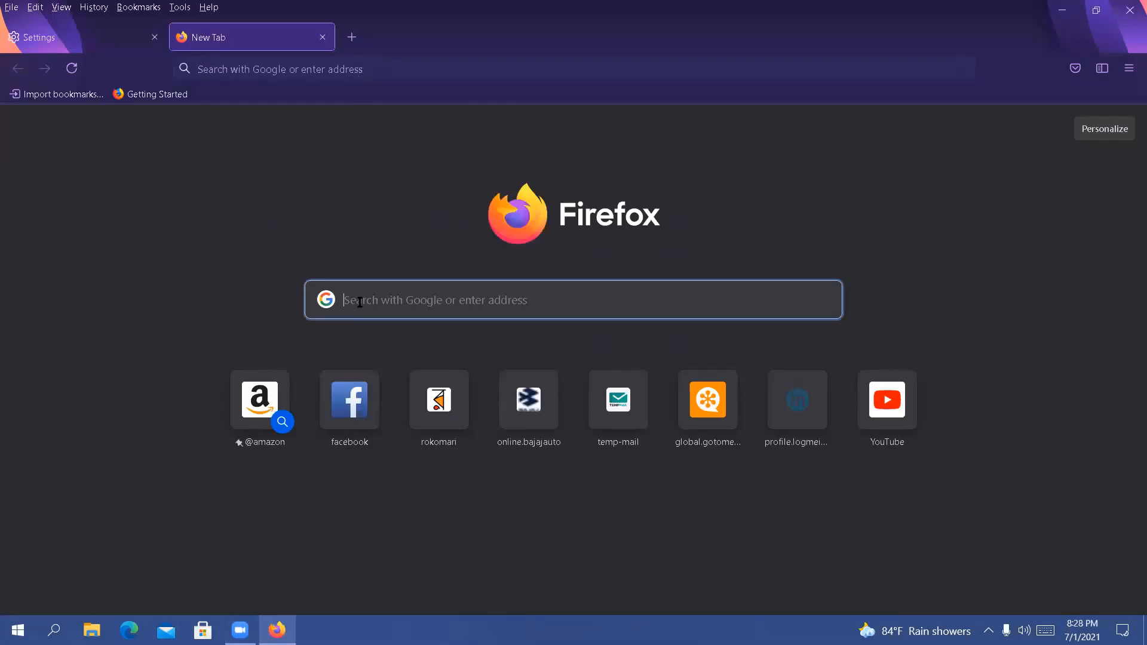
text(my)
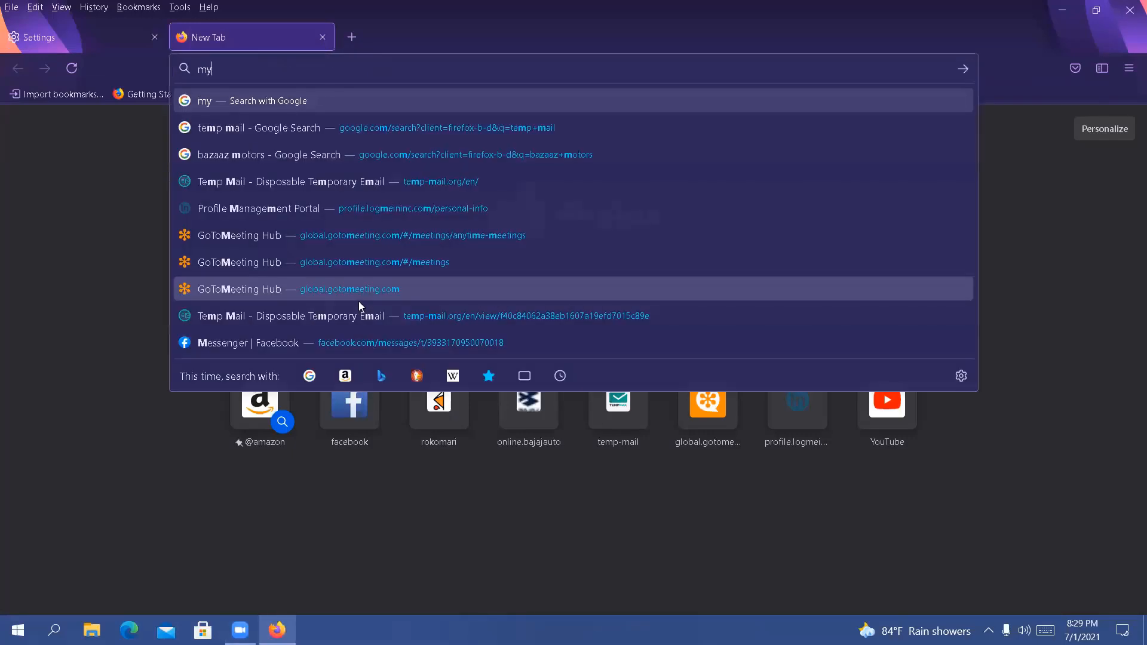
text( ip)
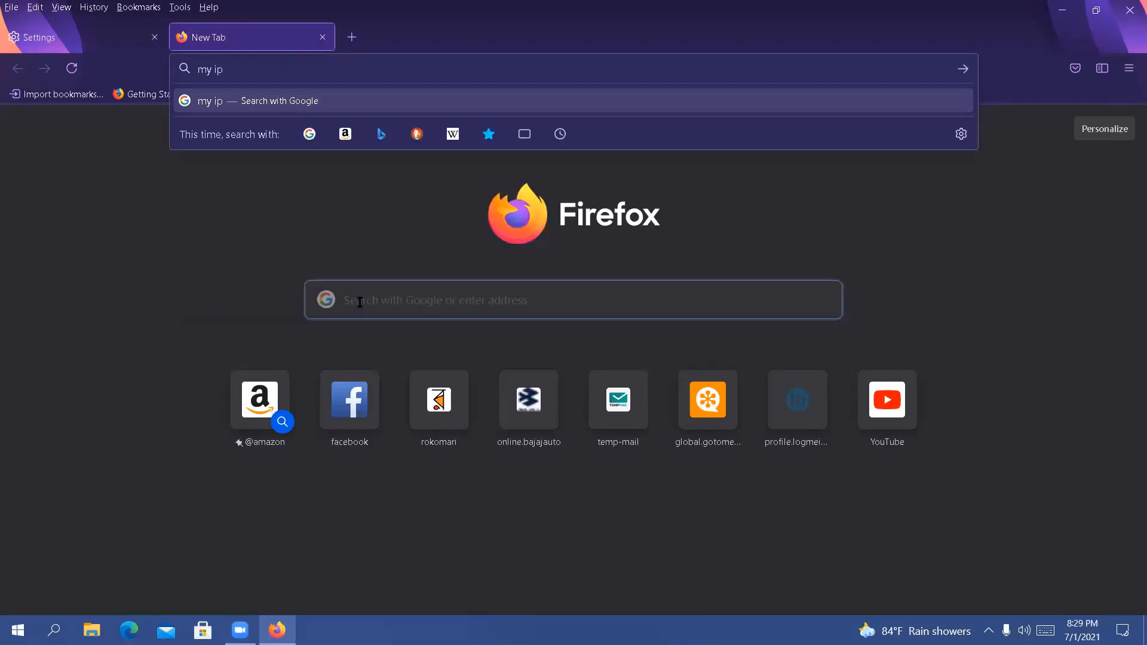
key(Return)
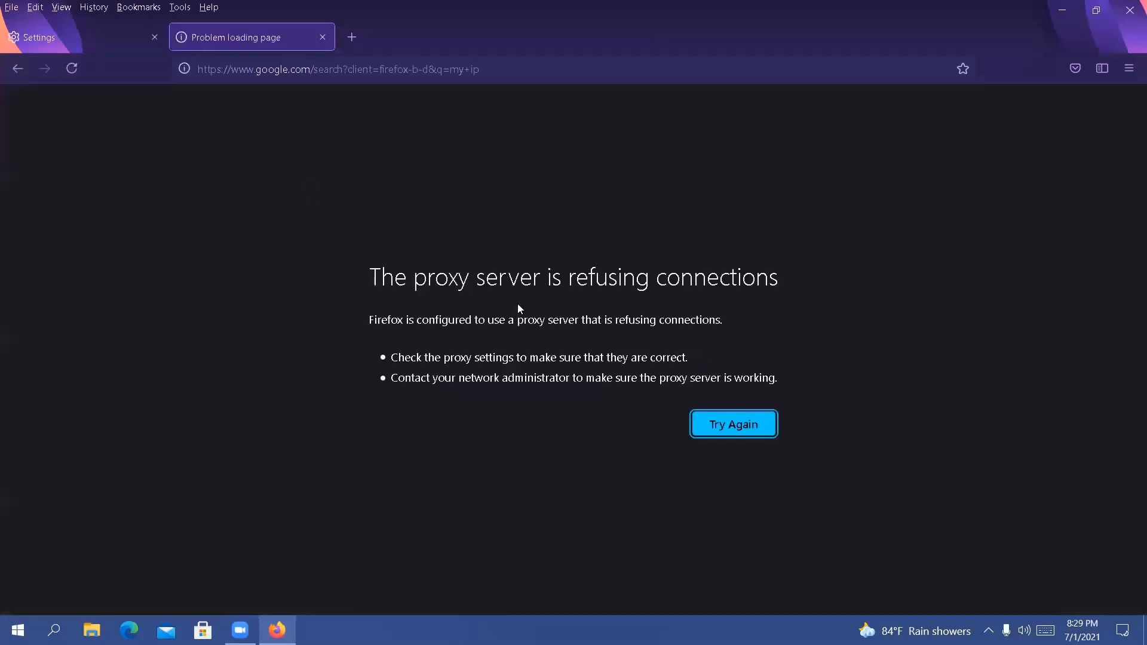
click(749, 429)
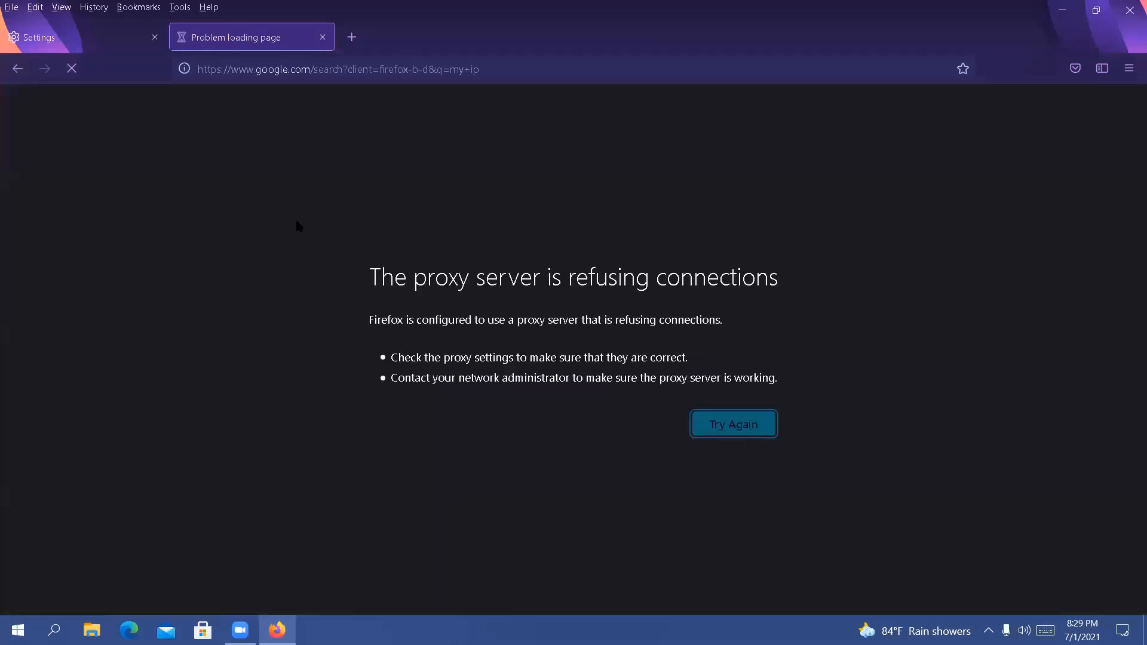
Set the network connection in the browser settings to No proxy and save the change
click(80, 28)
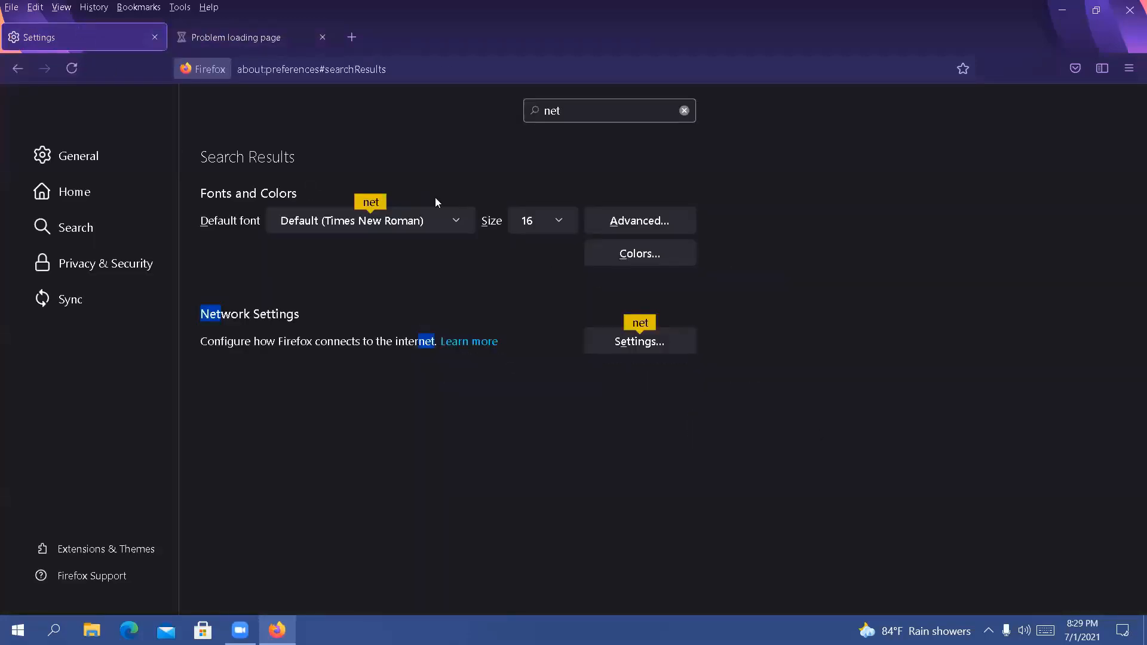
click(638, 342)
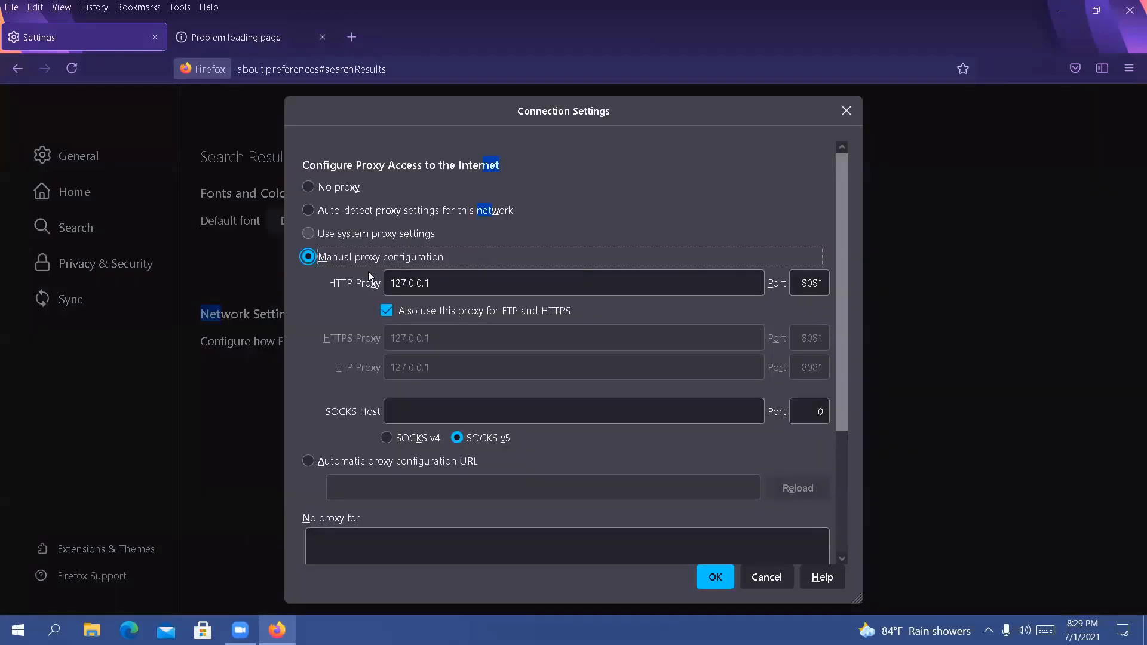
click(334, 189)
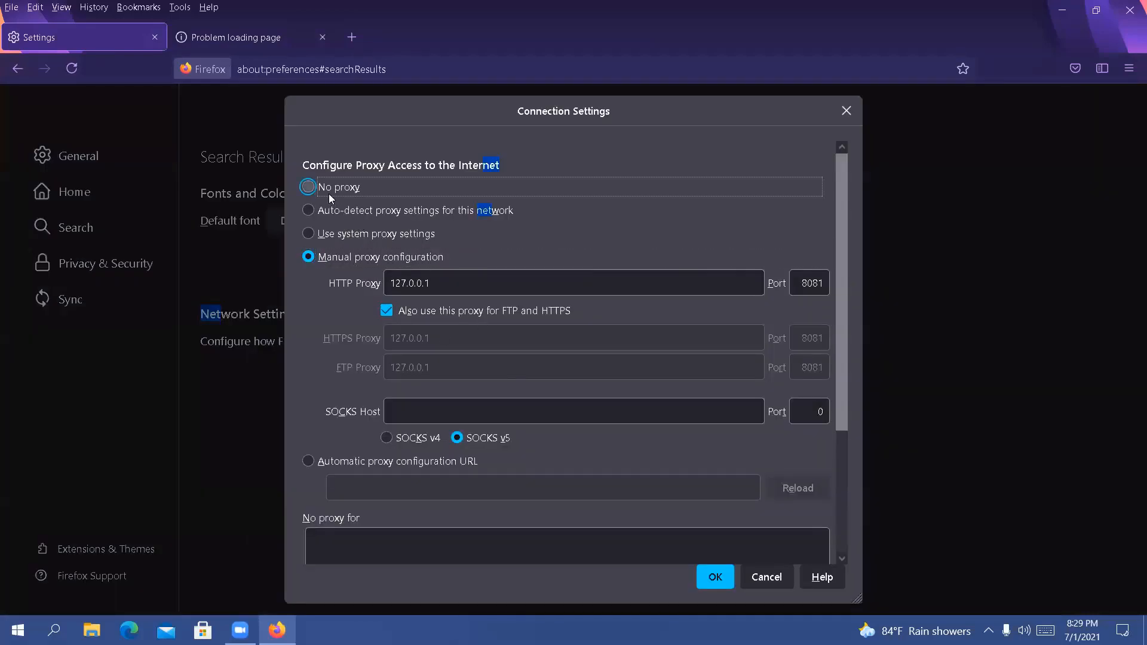
click(726, 577)
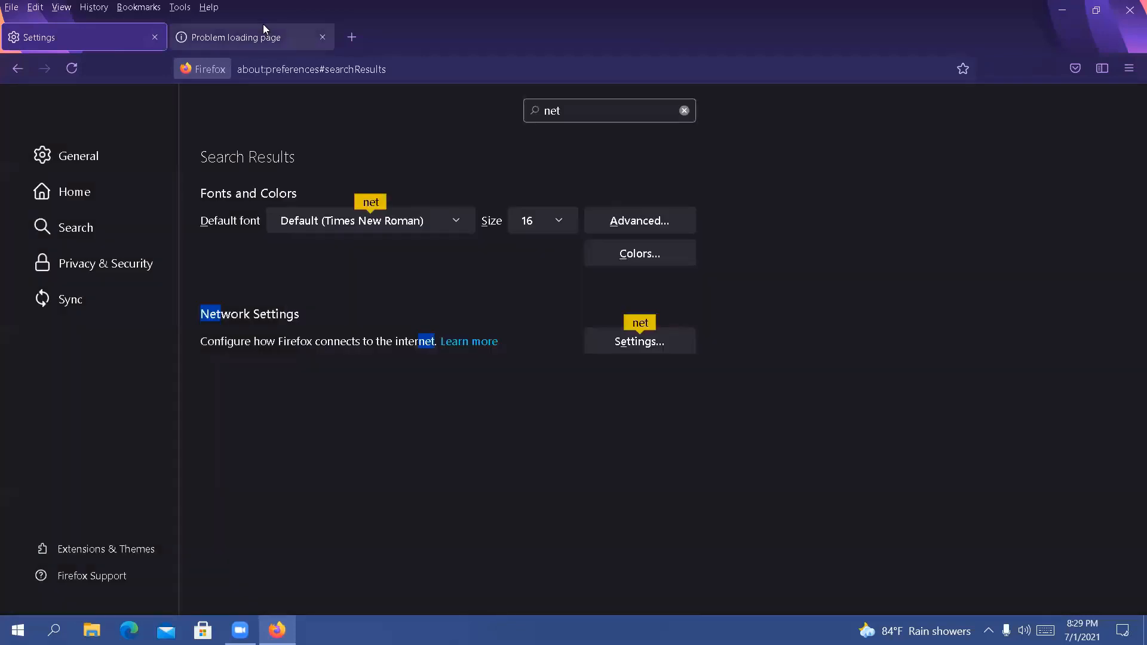
Close the tab with the failed page and search the web for "my ip" in a new tab
click(264, 30)
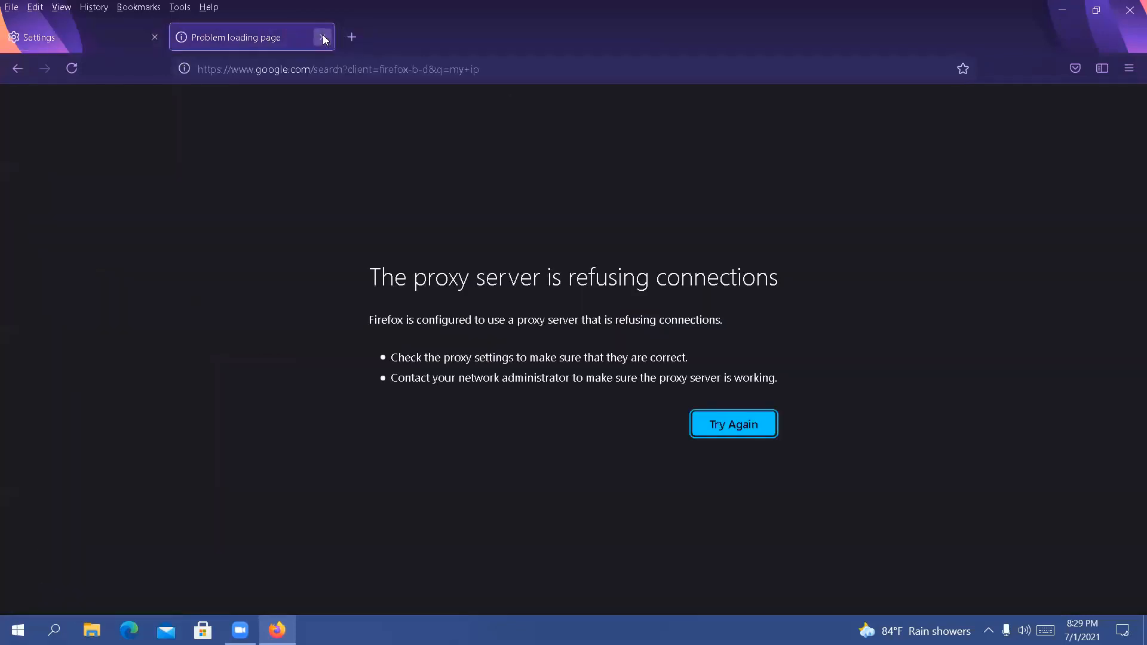
click(323, 38)
click(179, 33)
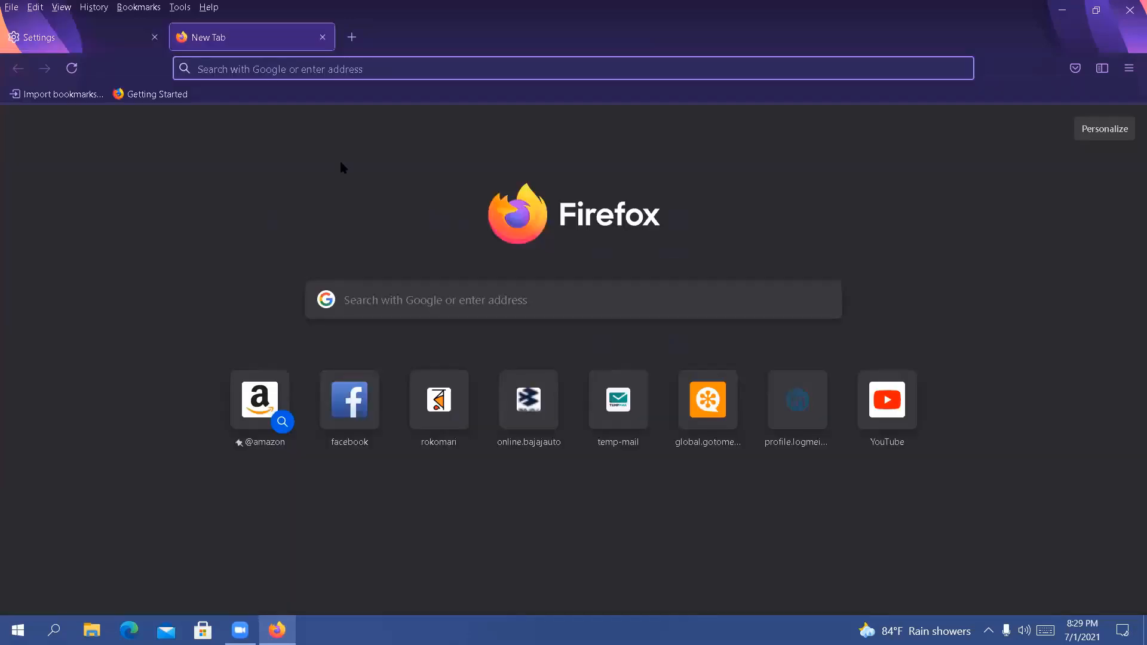
text(my ip)
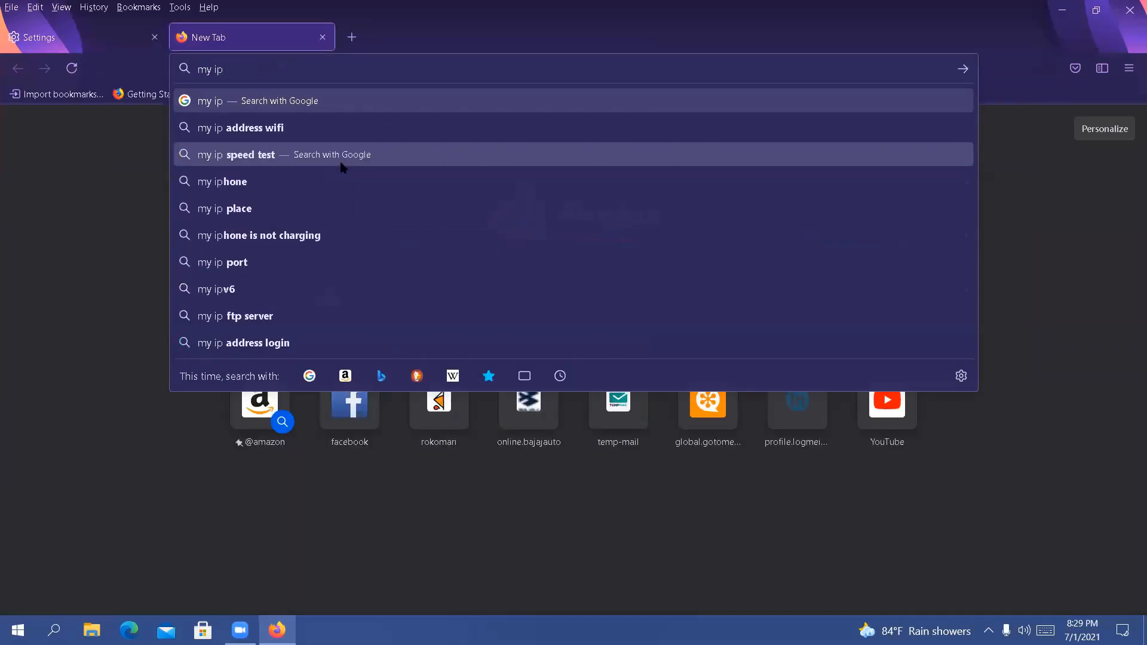
key(Return)
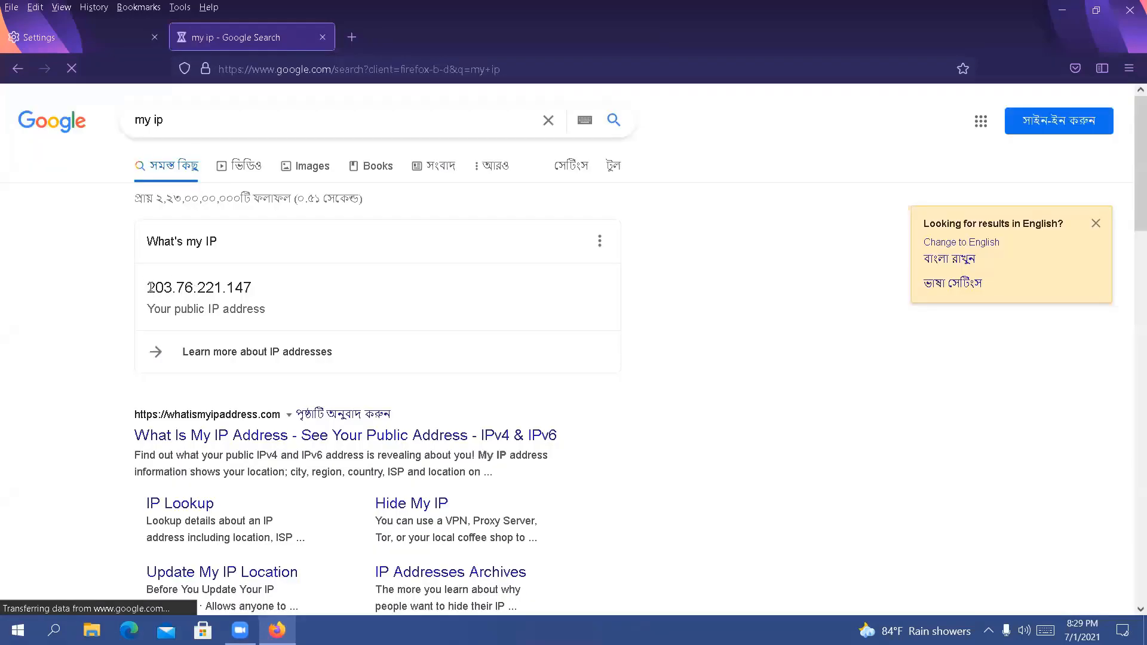
Highlight the public IP address in the search results and compare the results page with the browser settings
triple_click(172, 289)
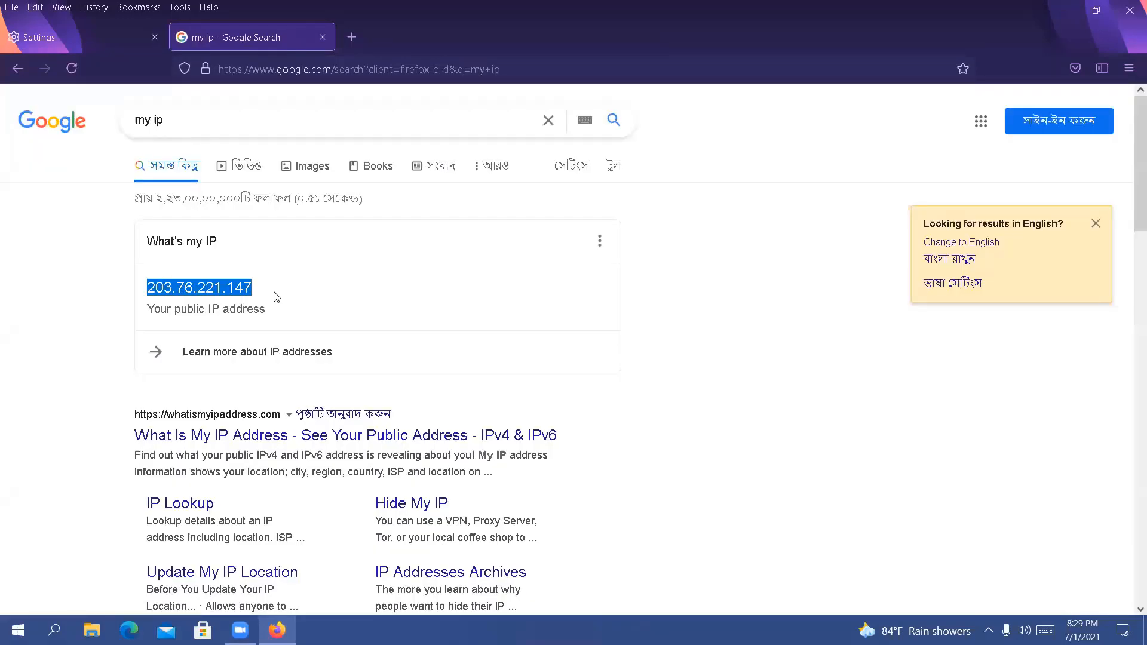
click(776, 299)
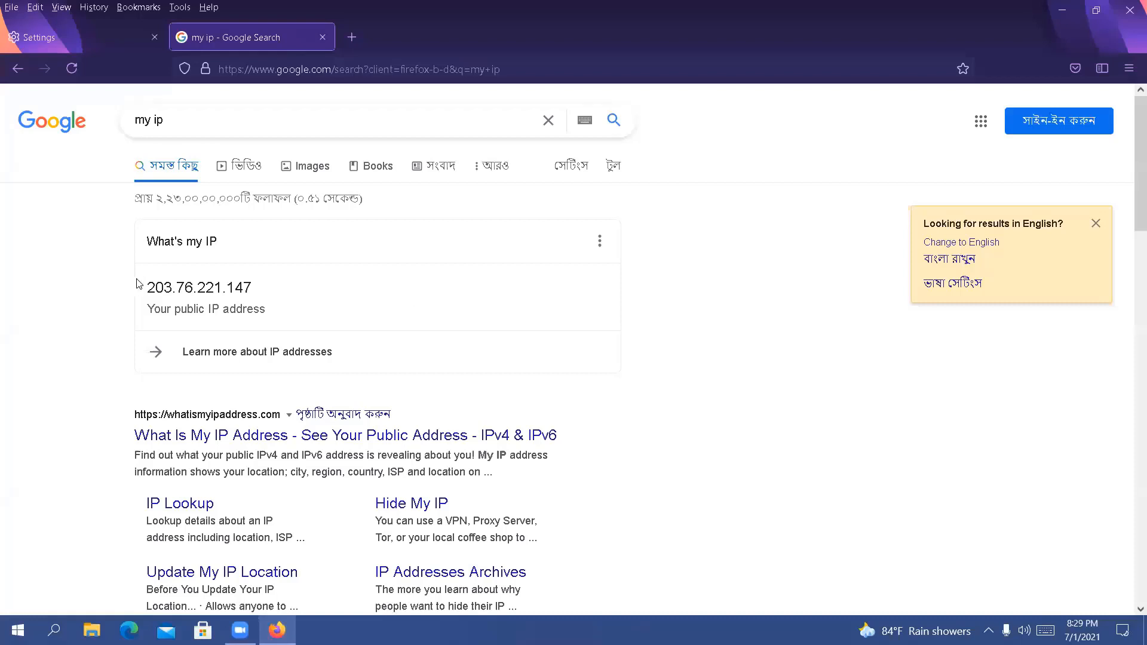
drag(148, 287, 255, 294)
click(747, 219)
click(126, 37)
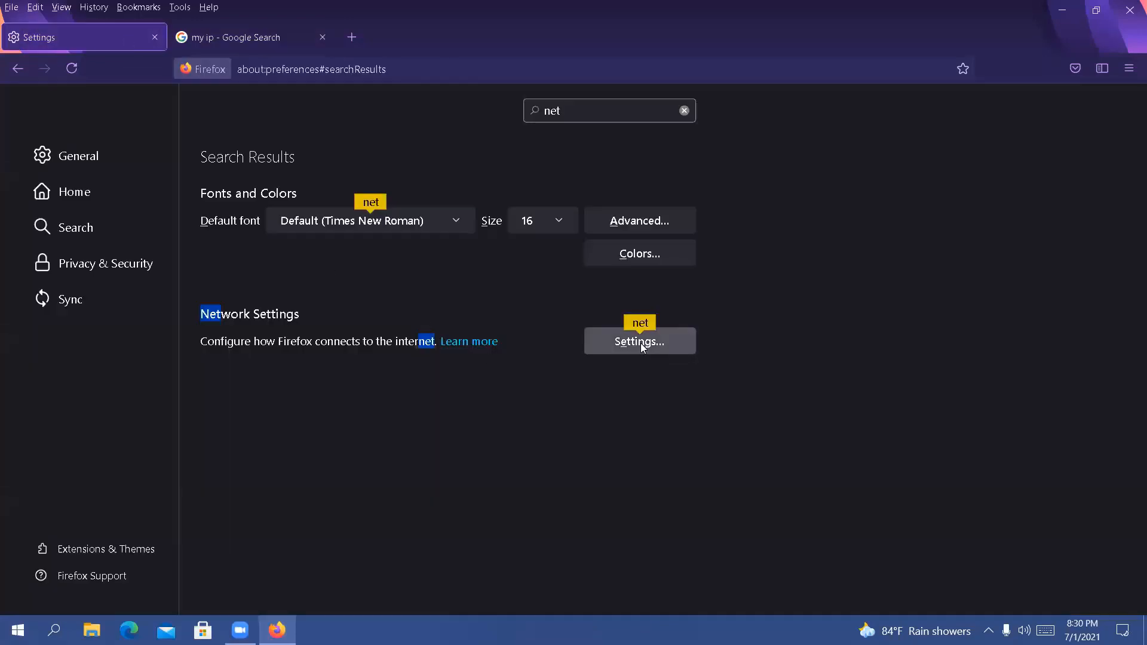
click(199, 38)
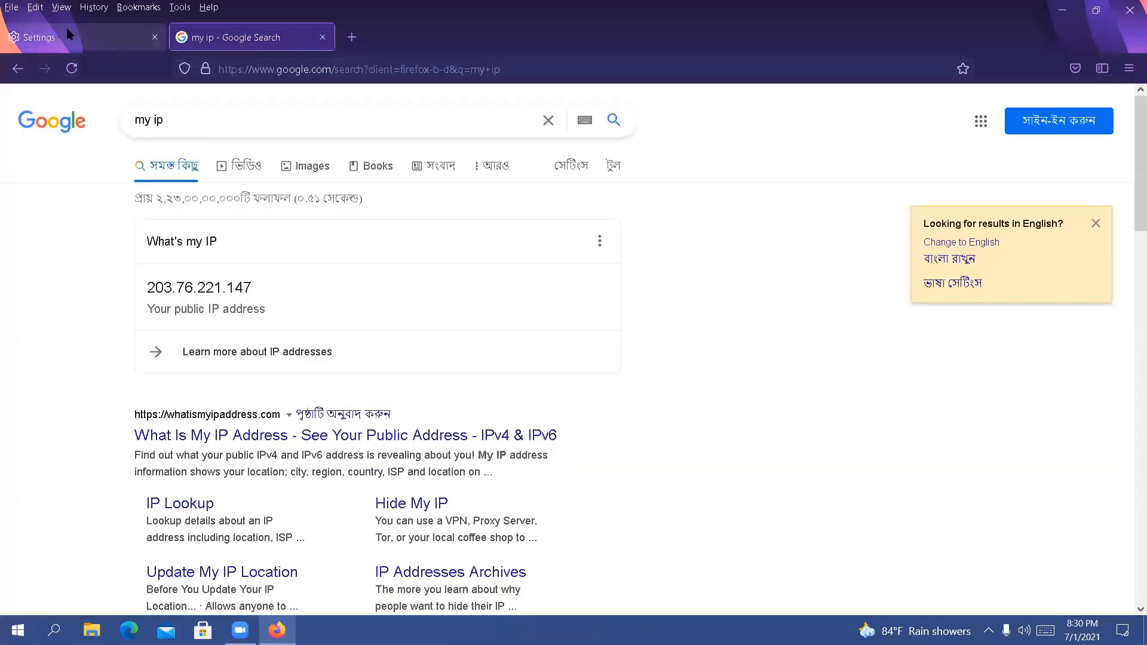
In the network connection settings, try the auto-detect and system proxy options, then choose Manual proxy configuration with HTTP port 8087
click(70, 35)
click(662, 333)
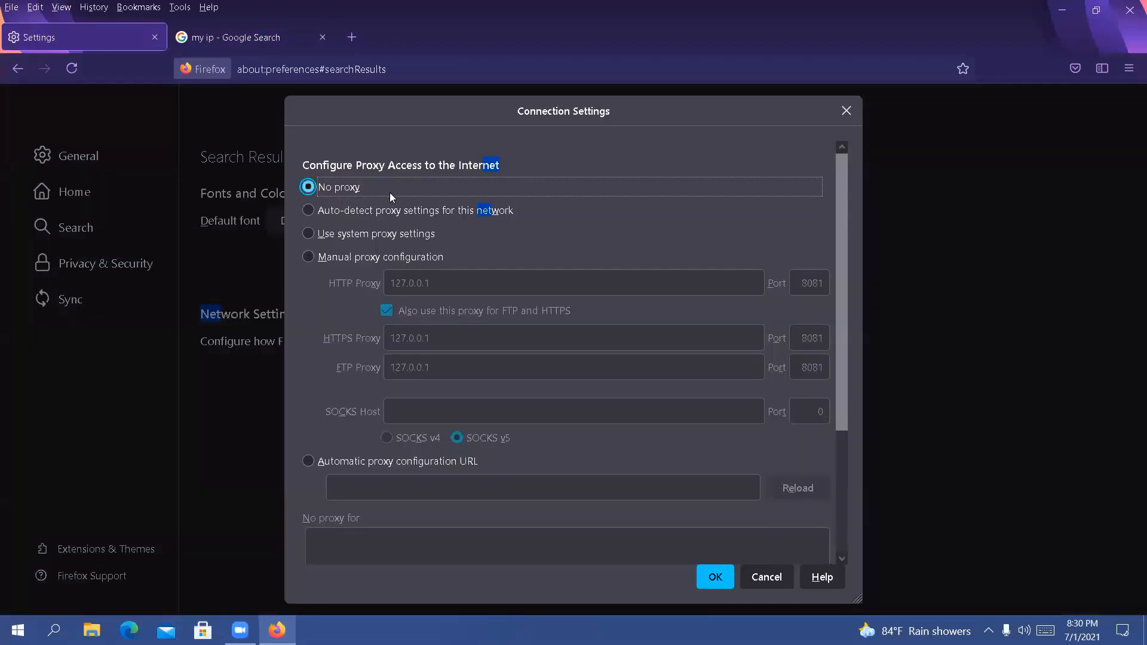
click(393, 212)
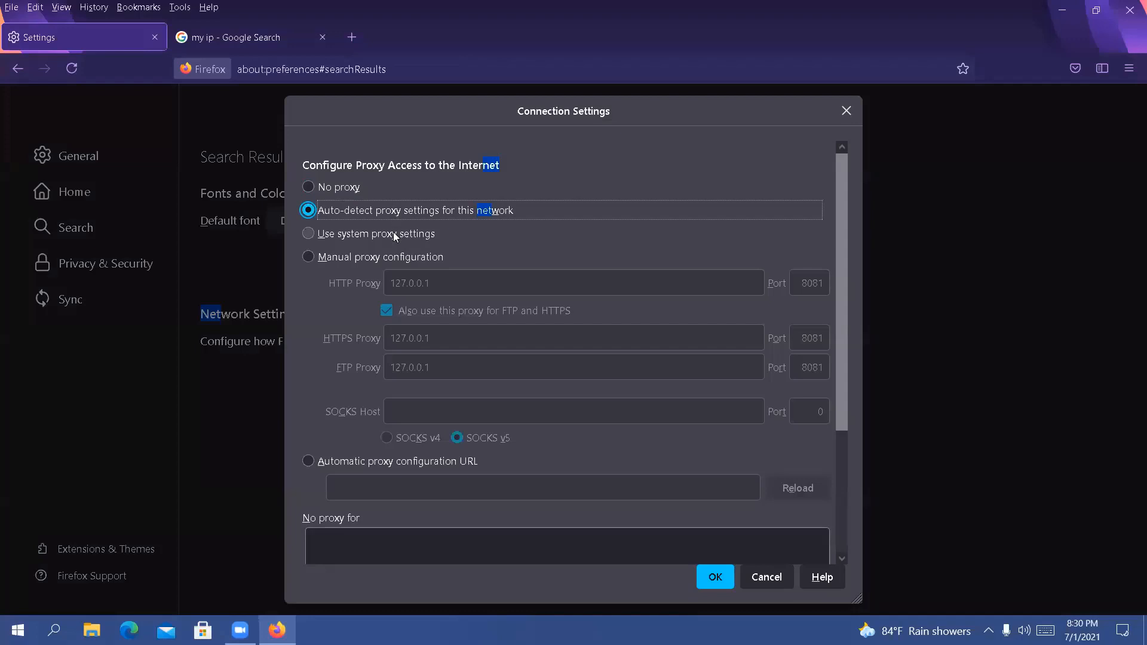
click(394, 236)
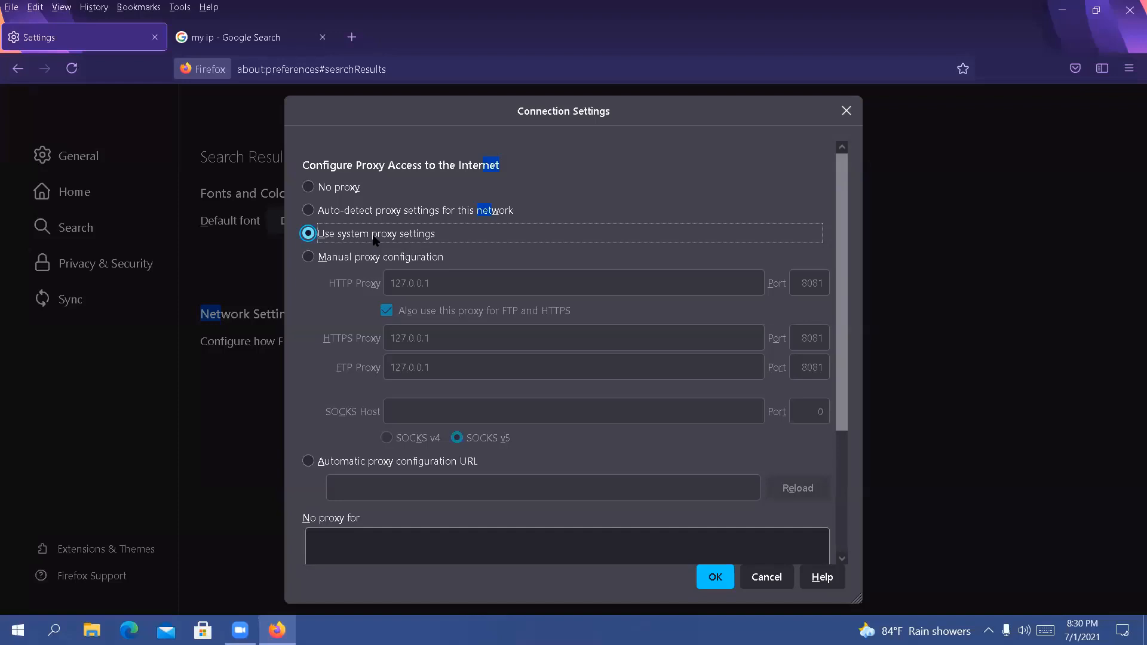
click(333, 258)
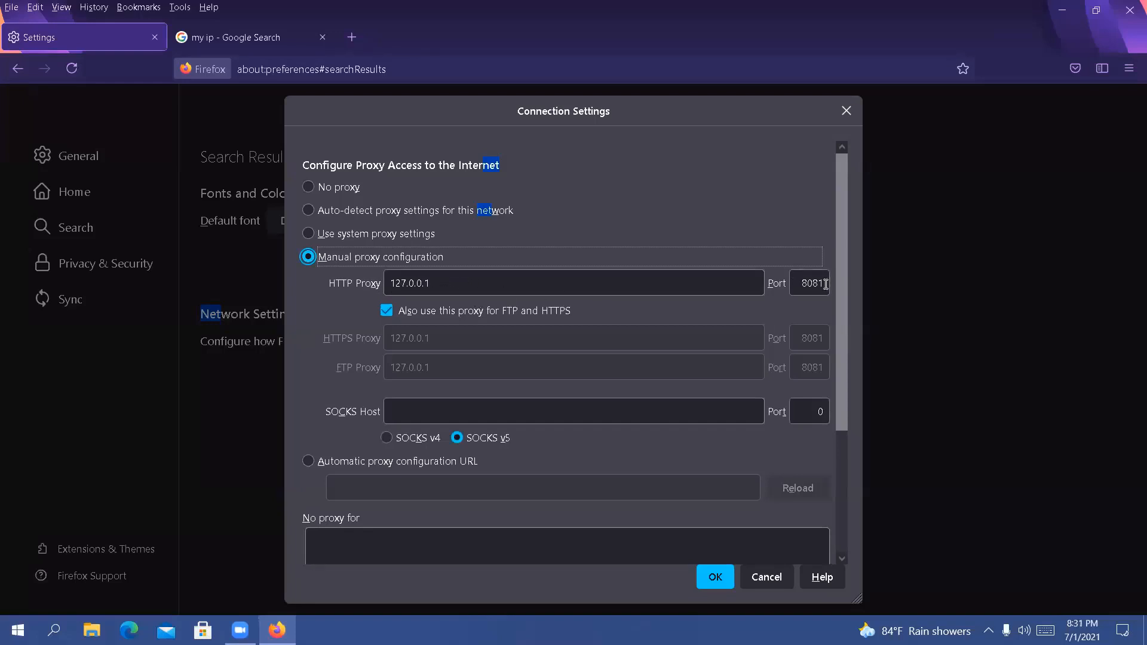
drag(824, 284, 787, 283)
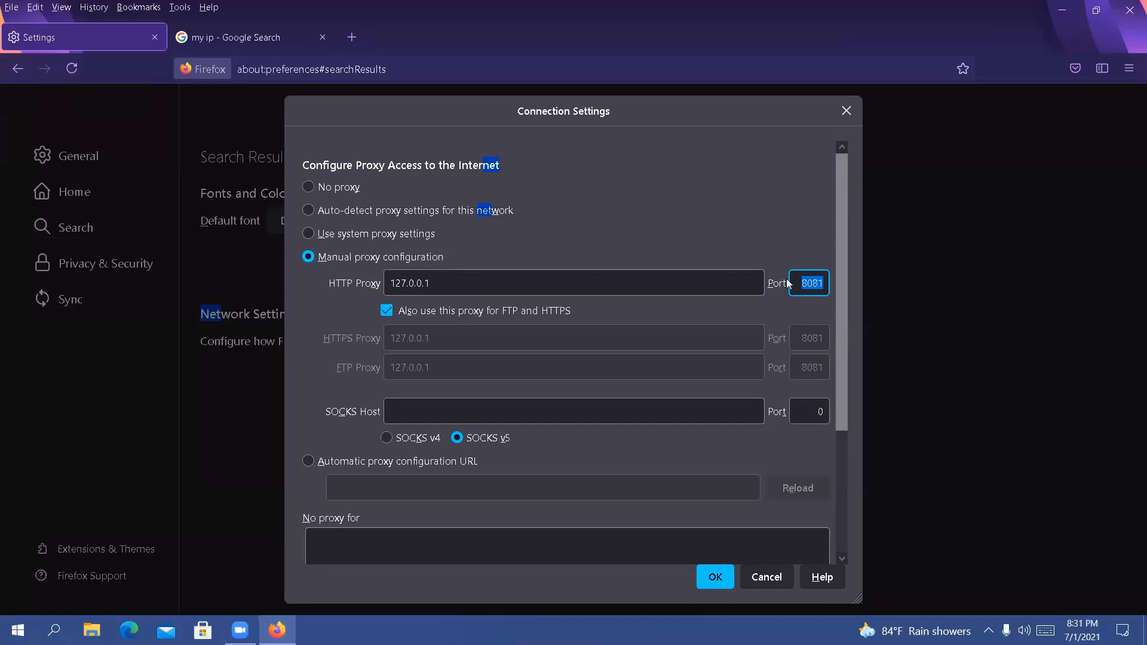
key(BackSpace)
text(8087)
Set the HTTP proxy address to 192.153.125.458 and save the connection settings
click(650, 280)
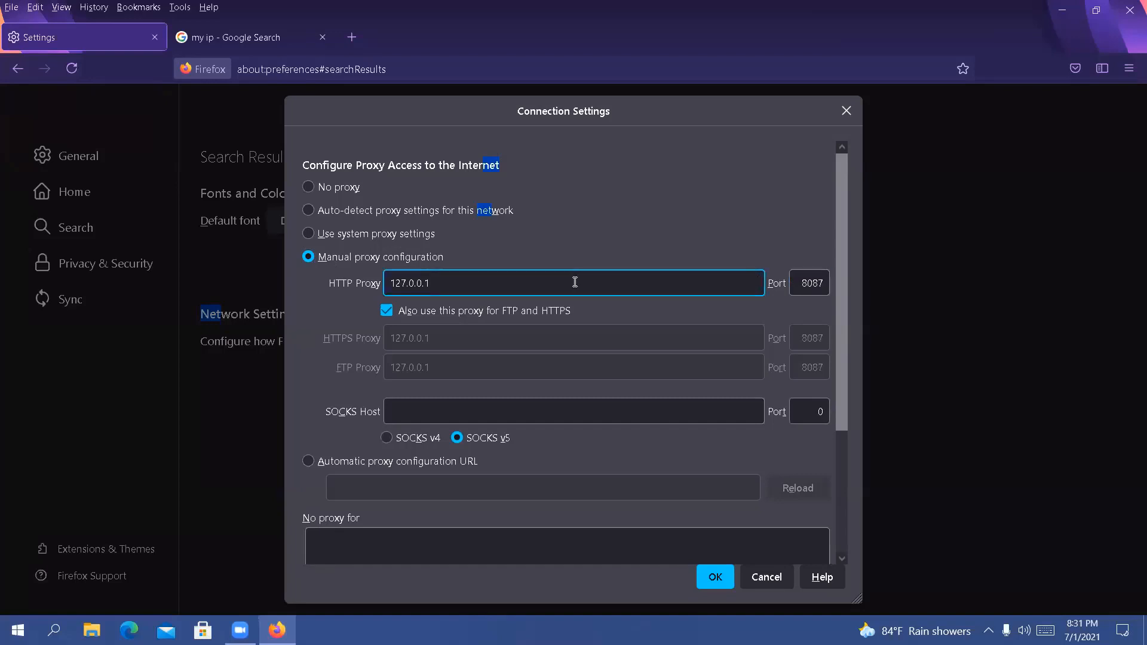
key(BackSpace)
key(BackSpace)
key(BackSpace)
key(BackSpace)
key(BackSpace)
key(BackSpace)
key(BackSpace)
key(BackSpace)
key(BackSpace)
text(192.153.125.458)
click(703, 576)
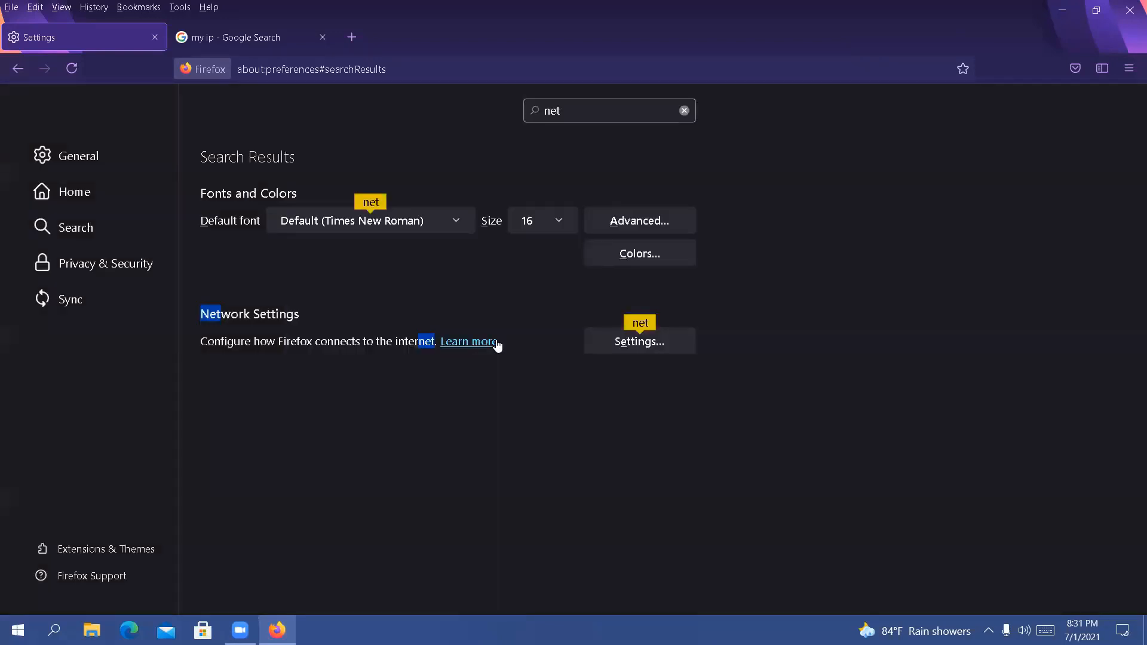
Try to search the web for "my ip" in a new tab through the manual proxy, then close that tab
click(351, 37)
text(my ip)
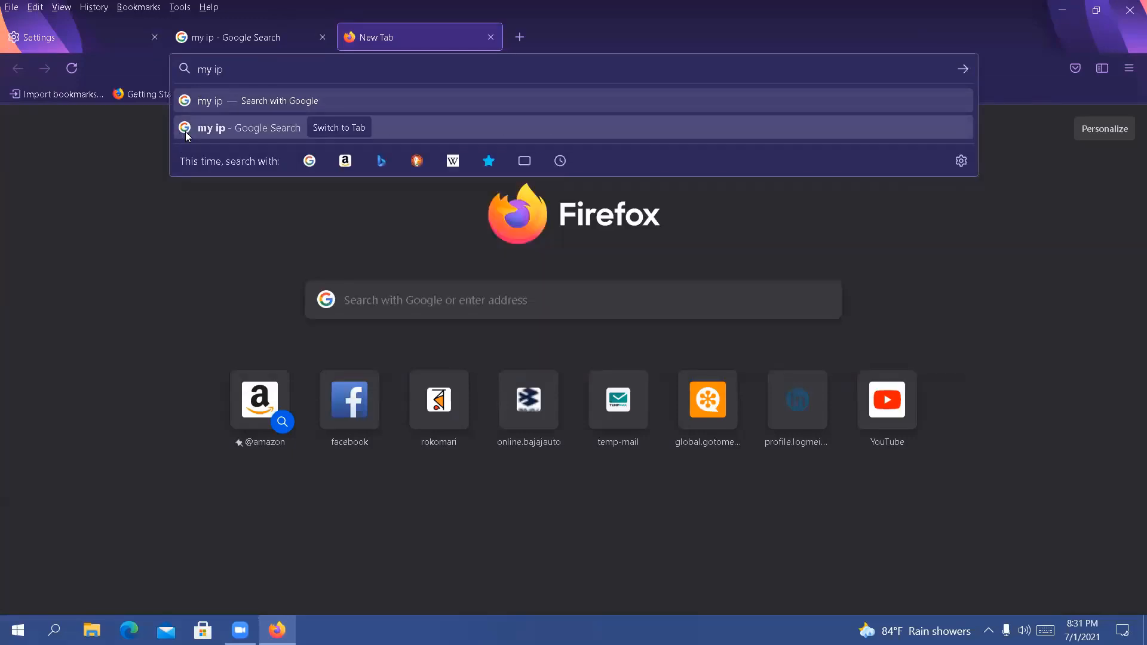
key(Return)
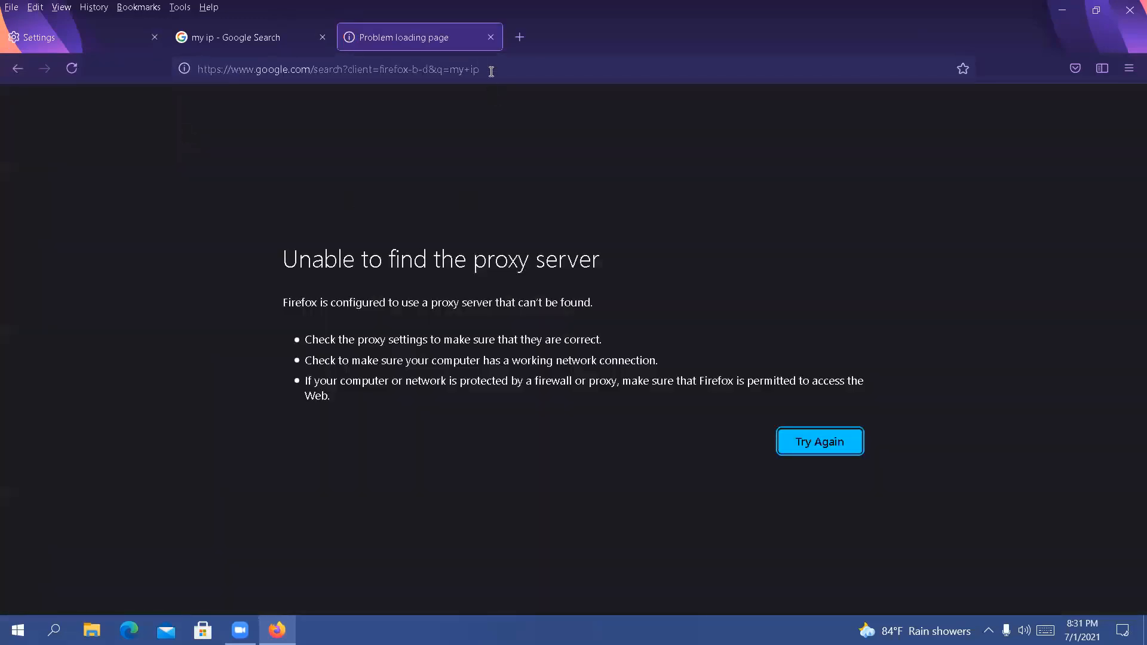
click(491, 37)
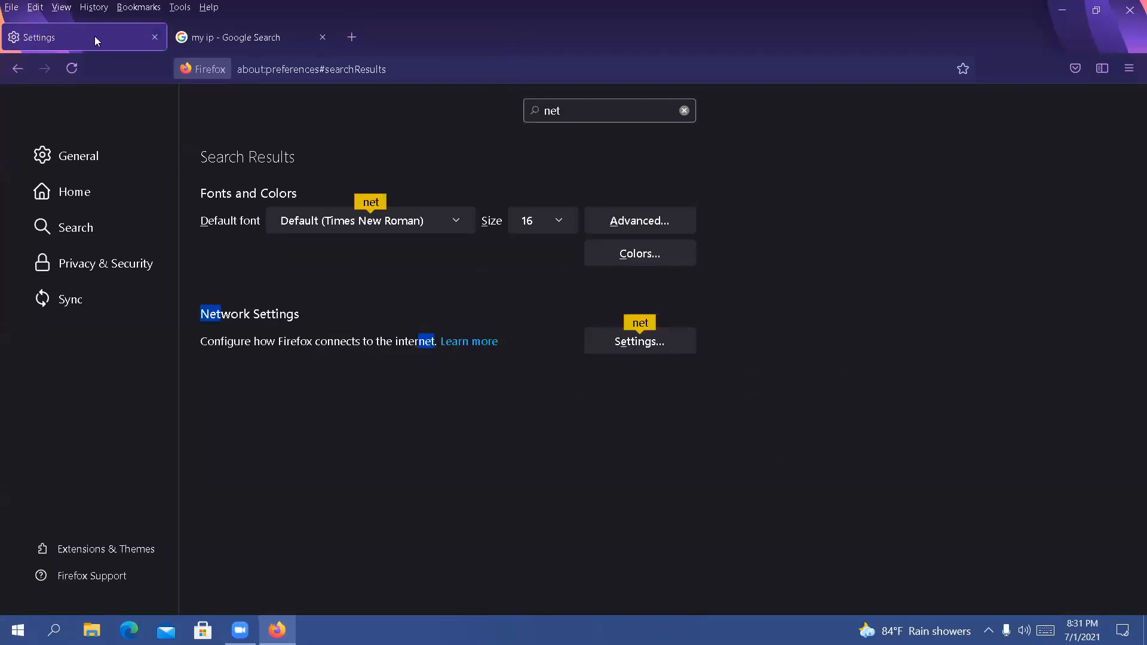
Review the saved manual proxy configuration in the network connection settings and close the dialog
click(659, 339)
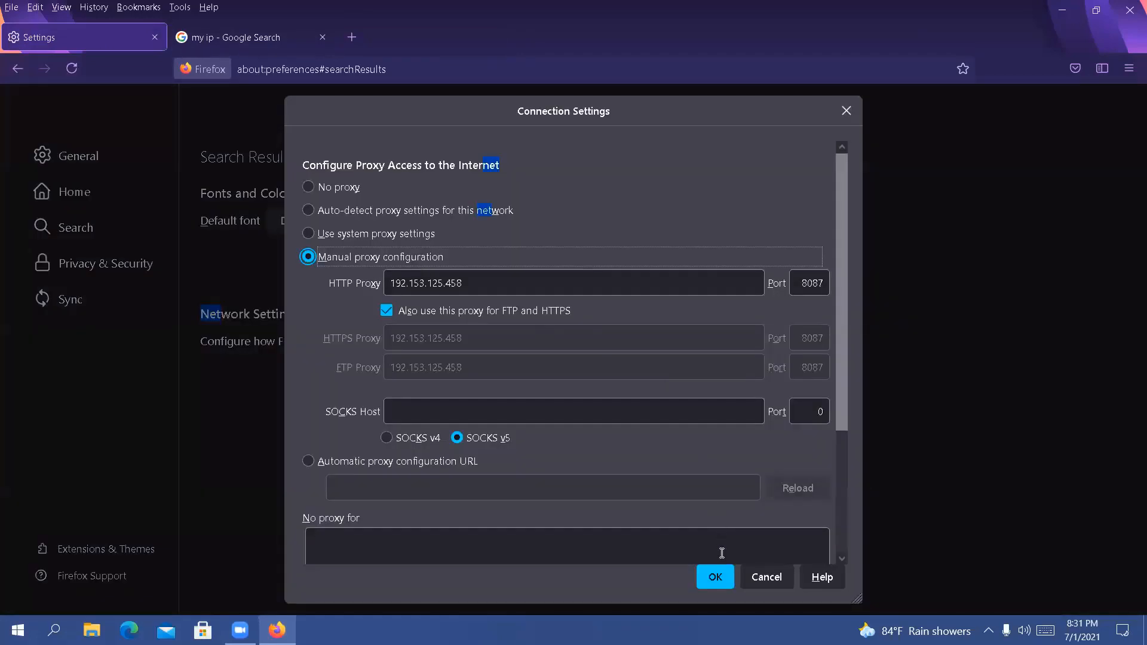
click(715, 577)
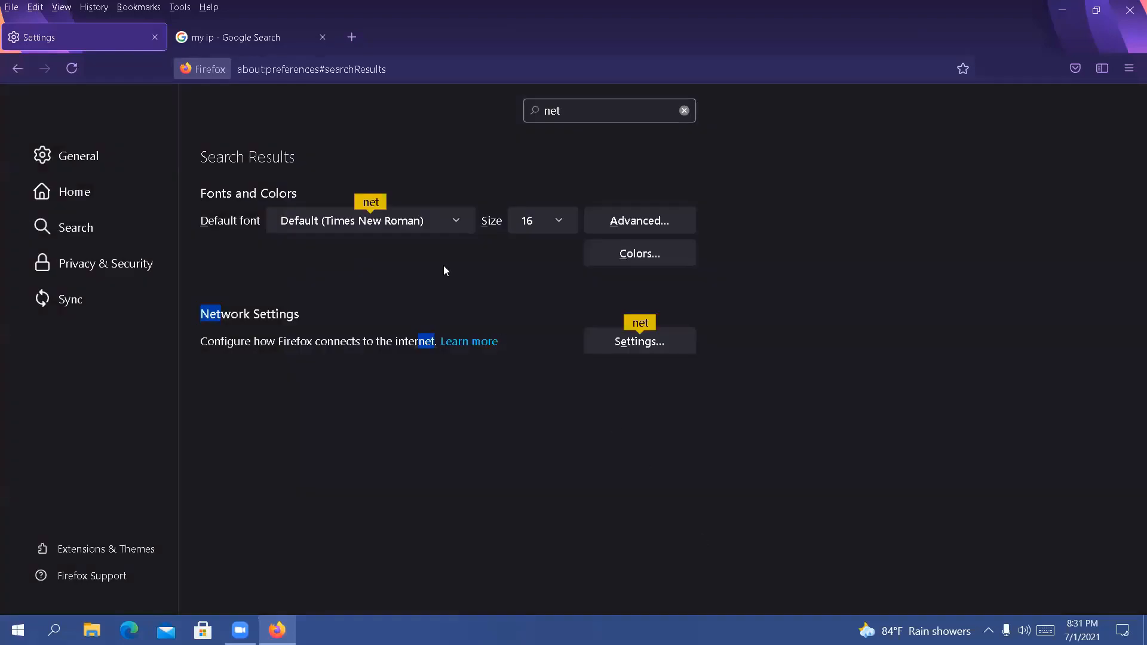
click(610, 345)
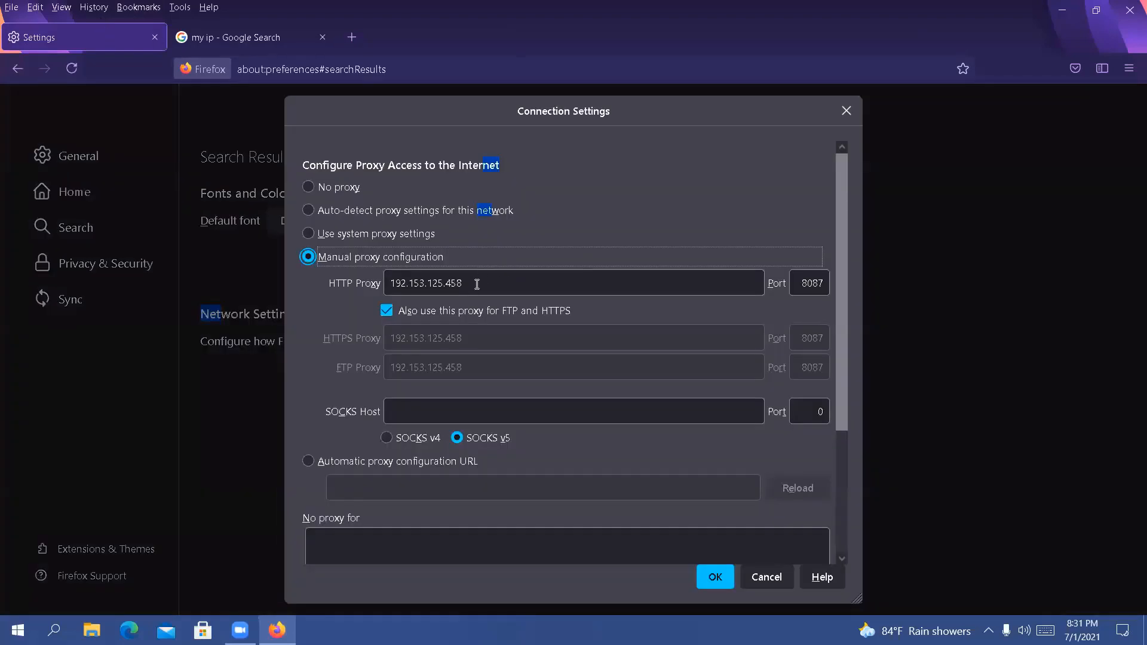
click(846, 111)
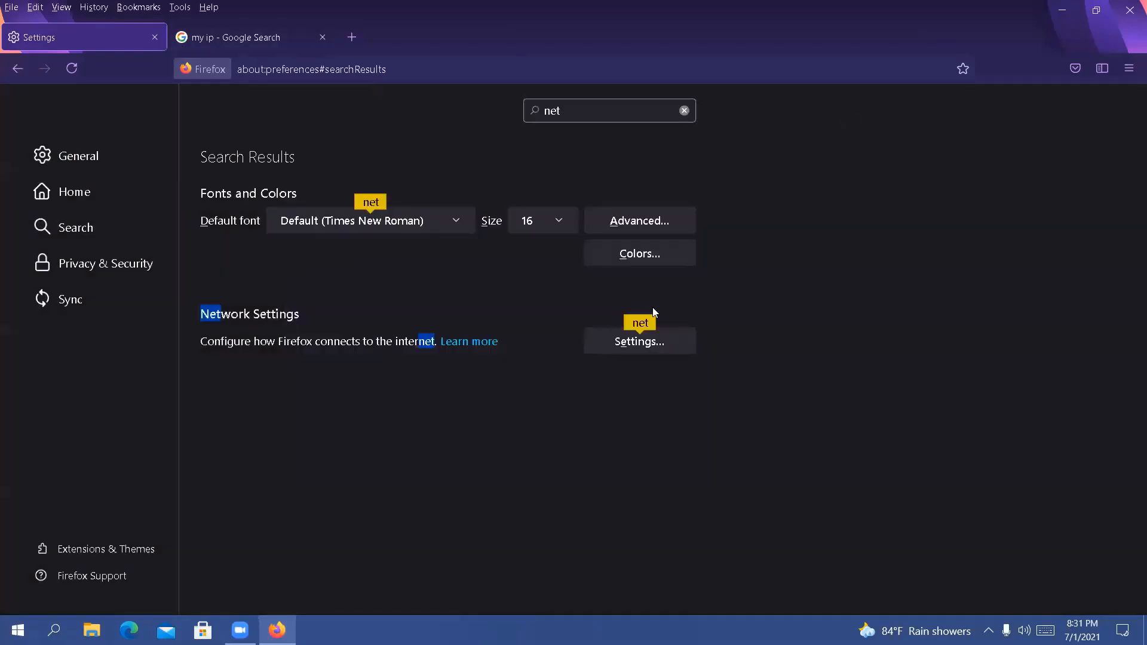
Set the network connection back to No proxy in the browser settings and save the change
click(668, 346)
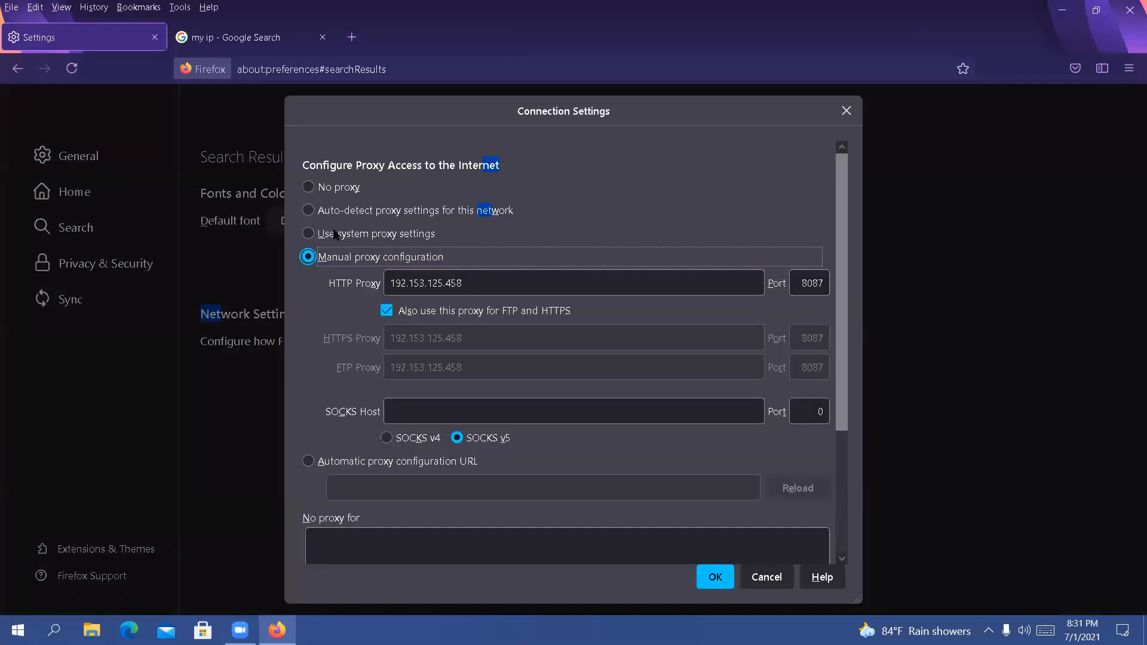
click(308, 190)
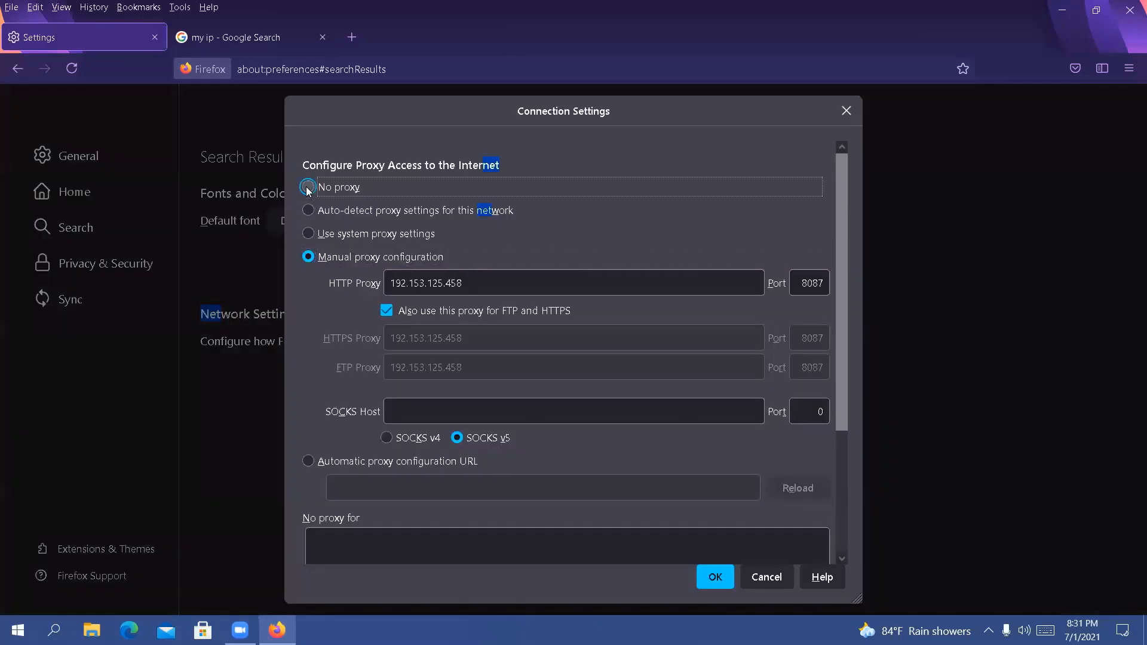
click(341, 258)
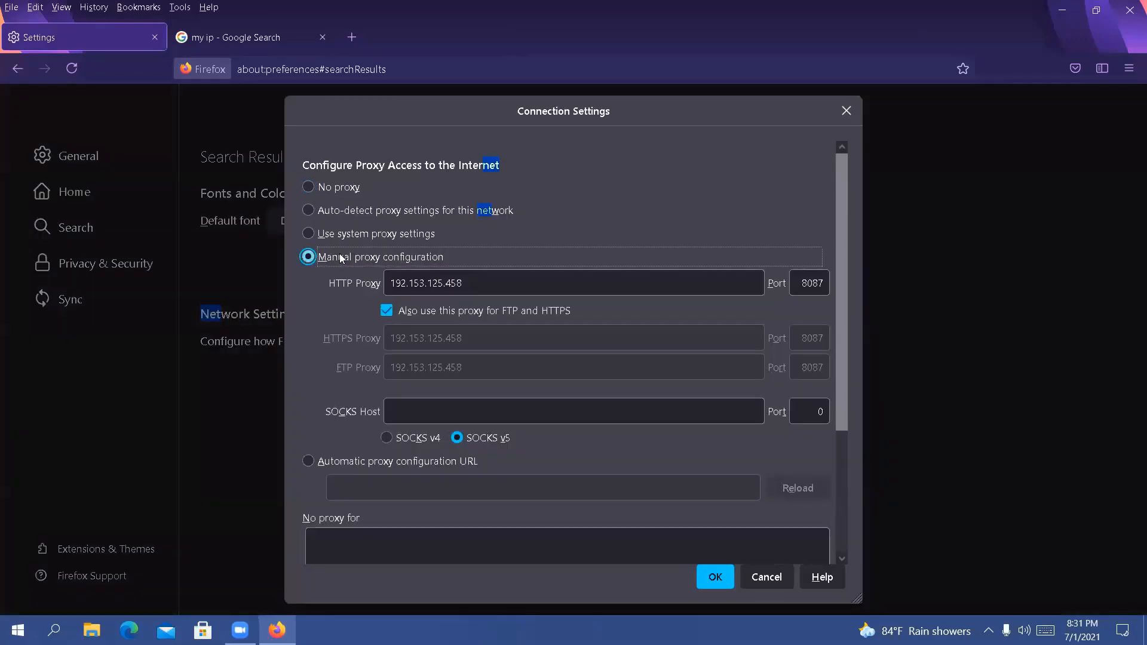
click(264, 39)
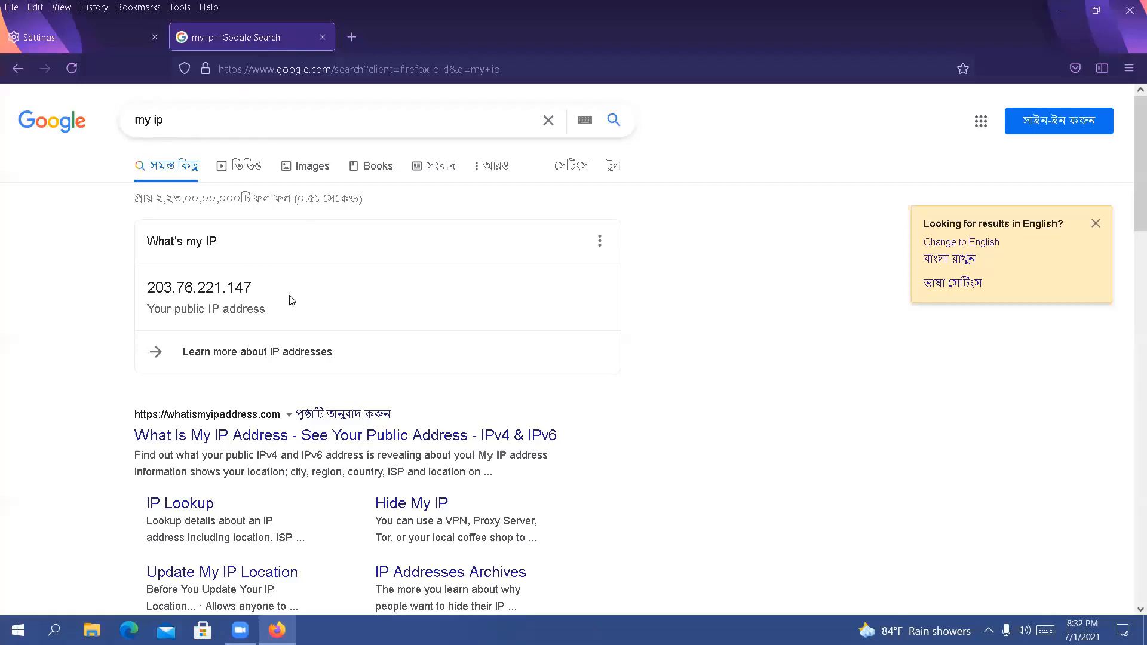
click(68, 35)
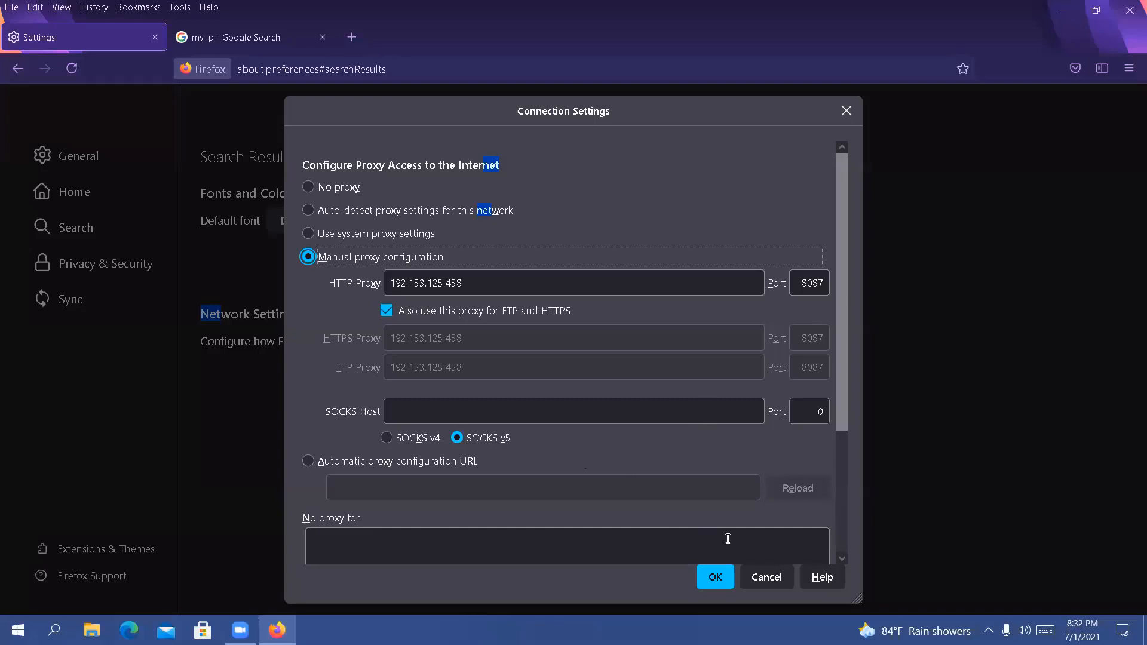
click(334, 182)
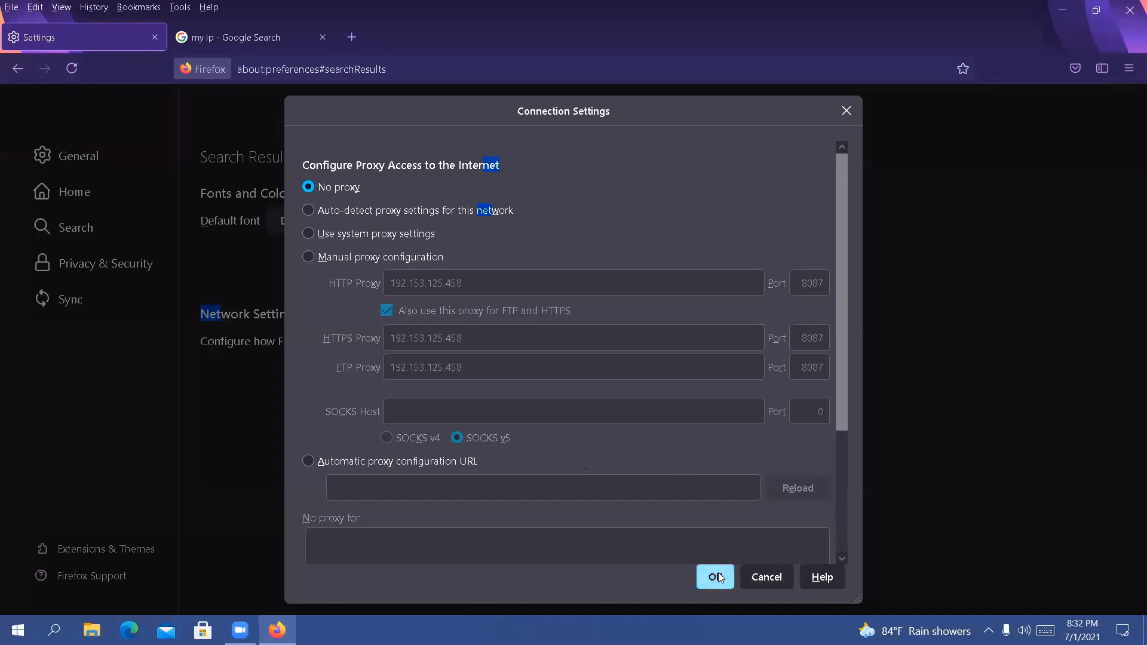
click(717, 577)
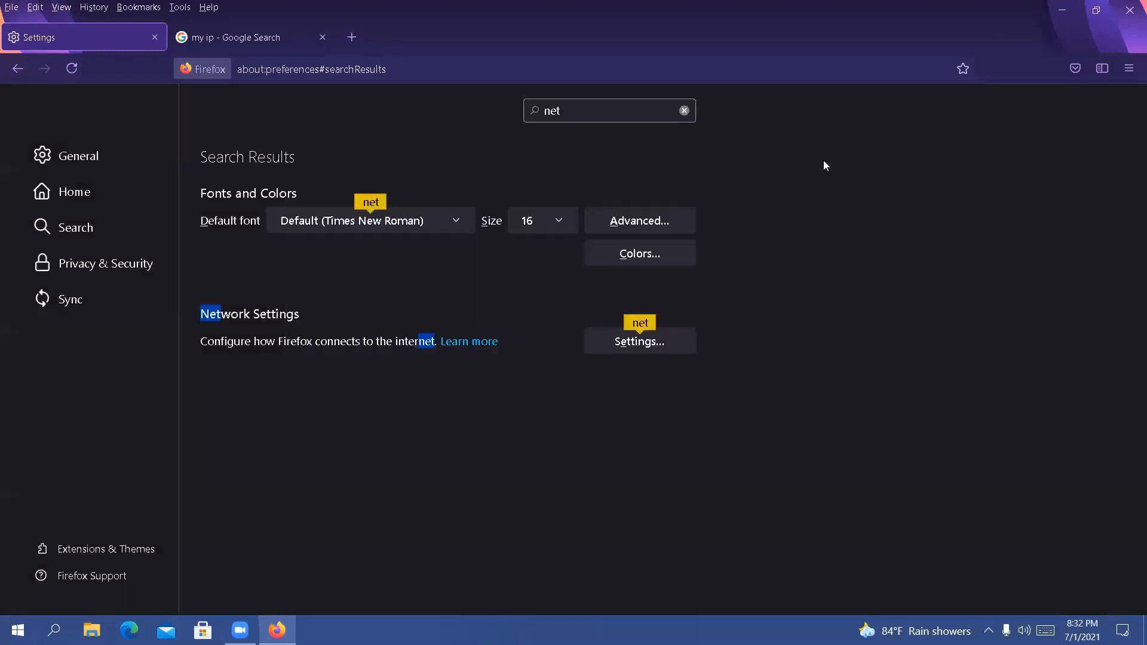
Replace the "my ip" results tab with a new blank tab and reopen the general browser settings
click(322, 38)
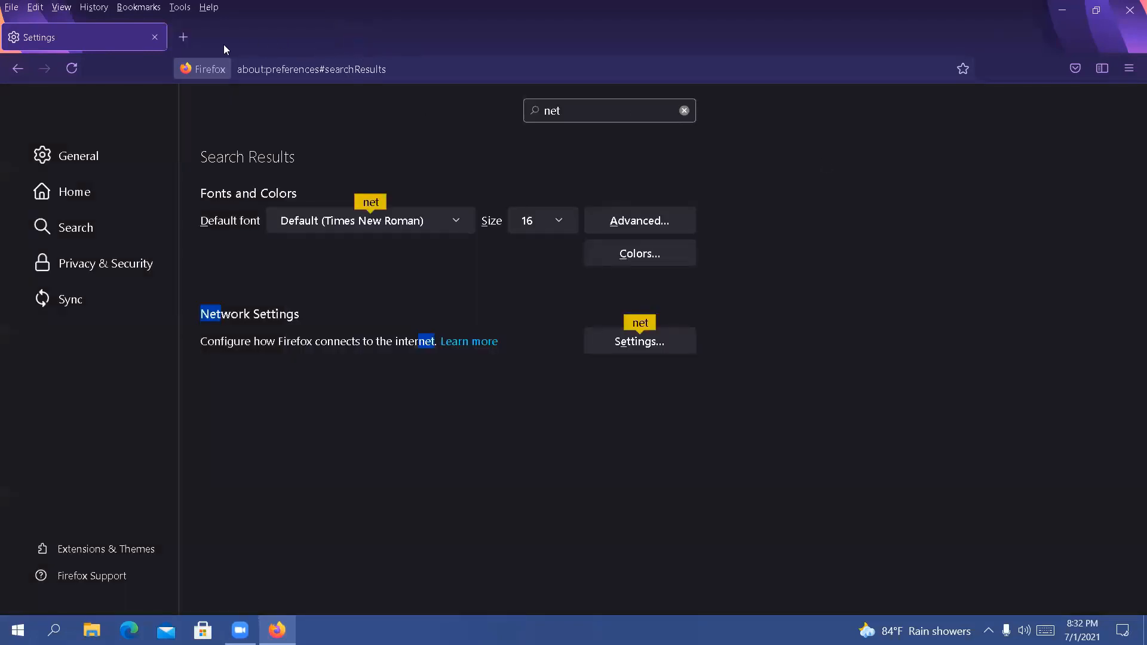
click(192, 39)
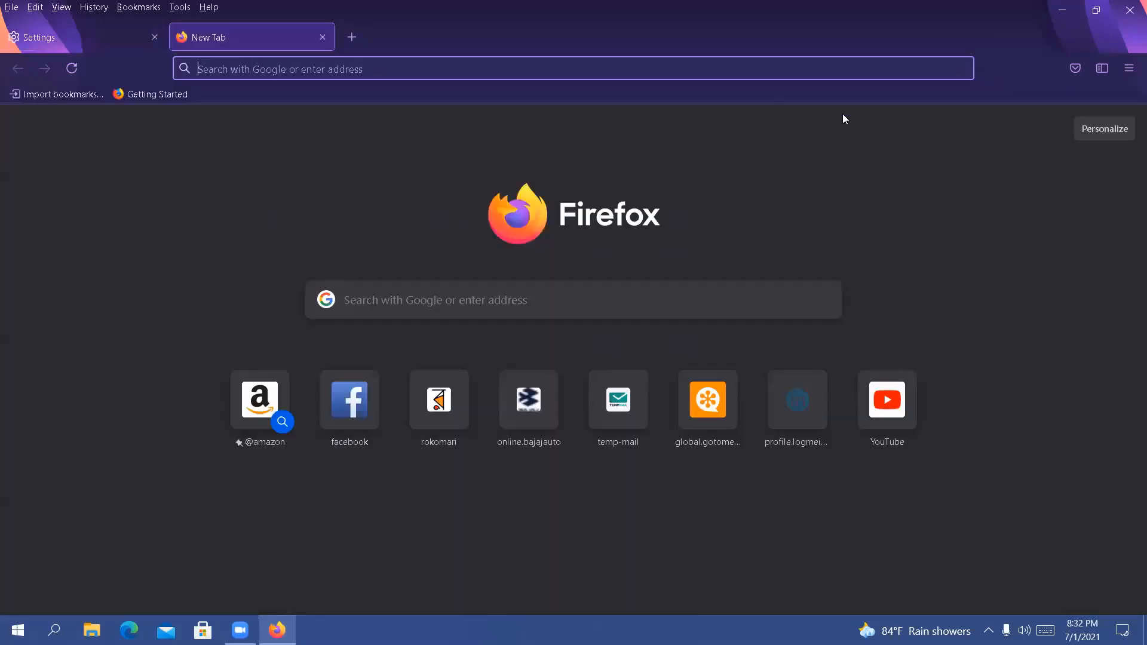
click(1129, 69)
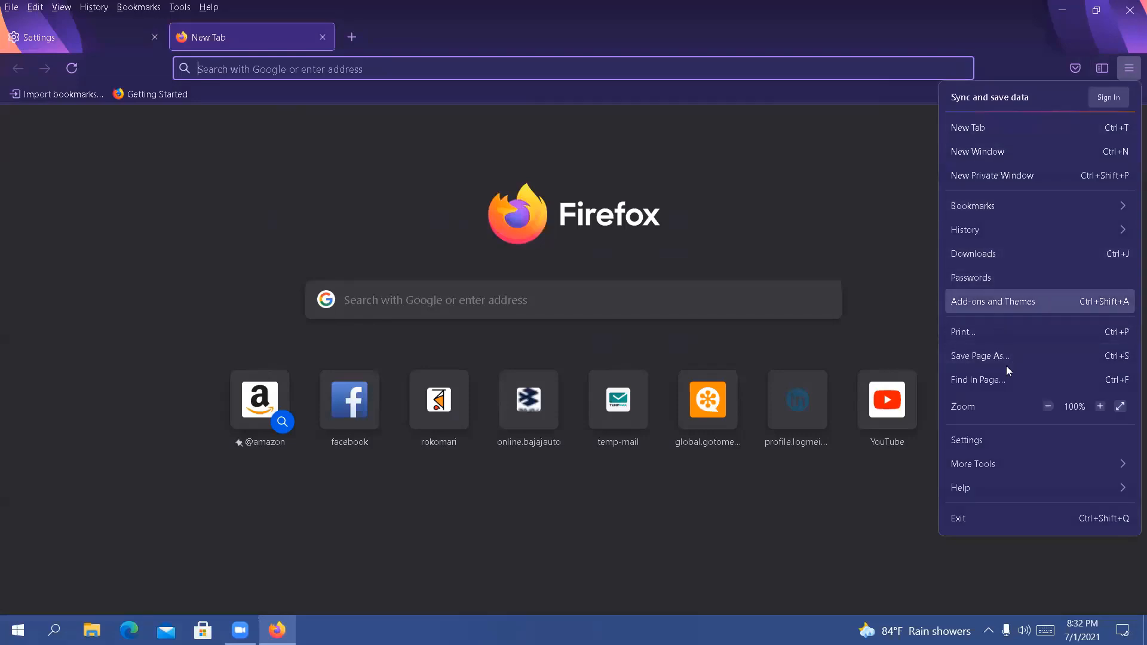
click(1011, 440)
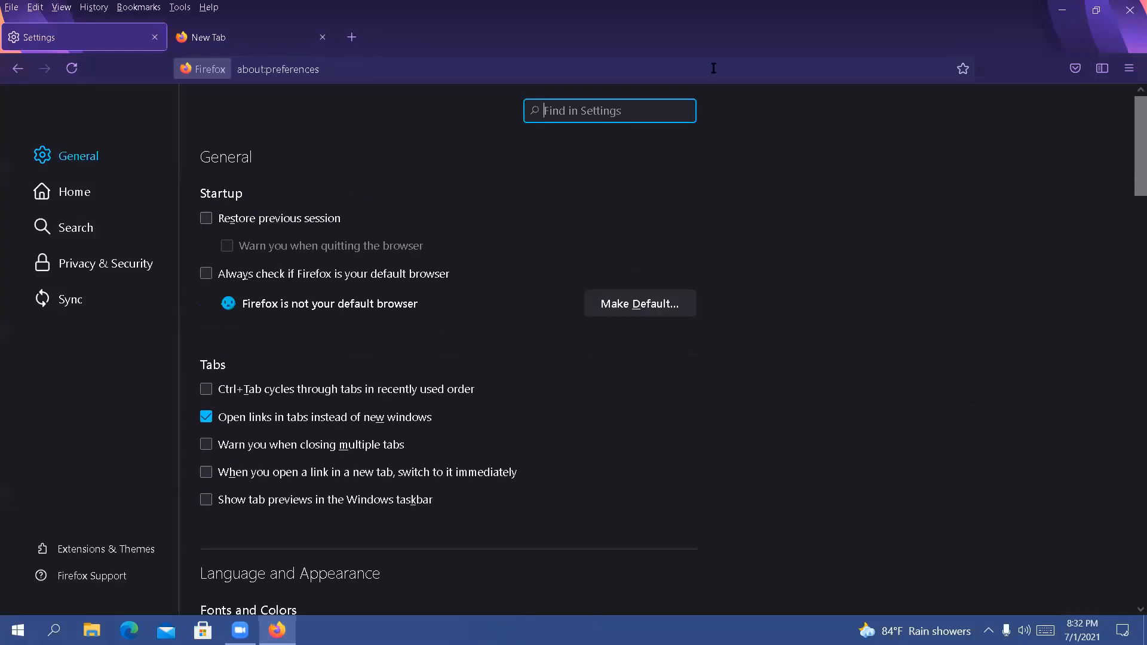
click(755, 217)
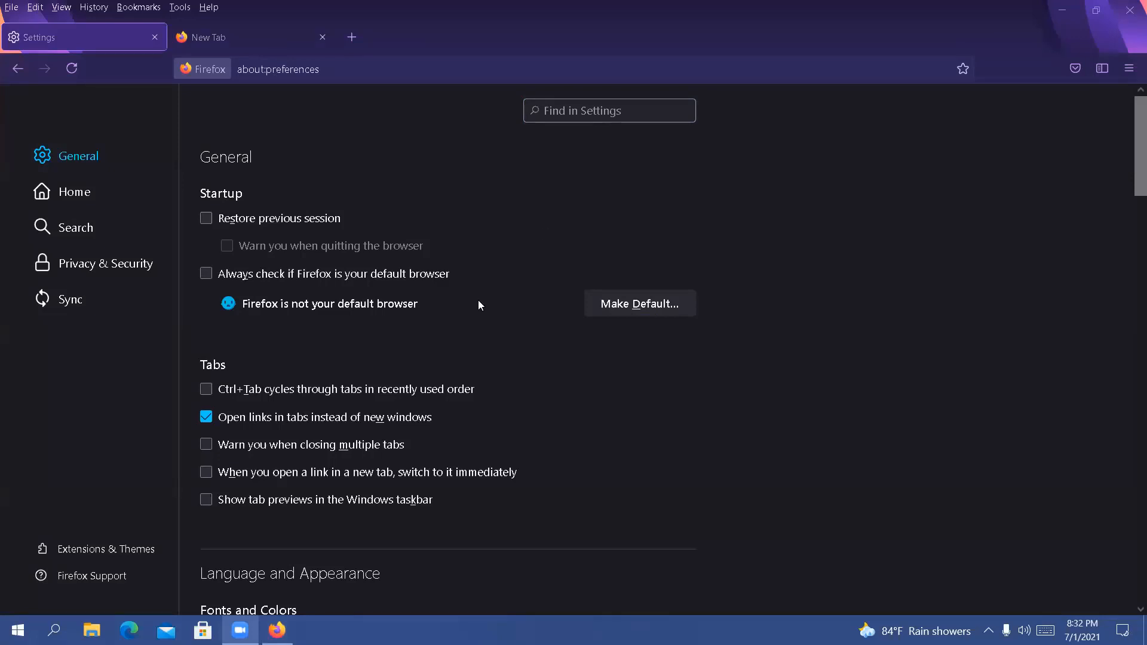
Search the browser settings for "coo" and examine the cookie options under Enhanced Tracking Protection
scroll(428, 315, down, 4)
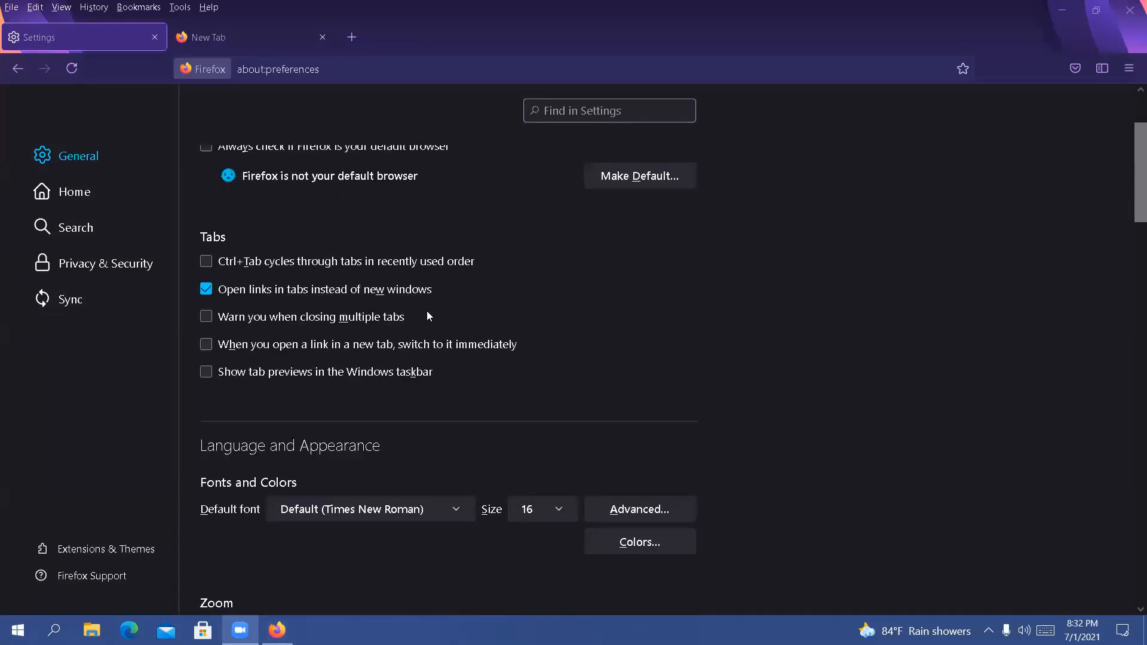
scroll(428, 315, up, 4)
scroll(293, 451, down, 3)
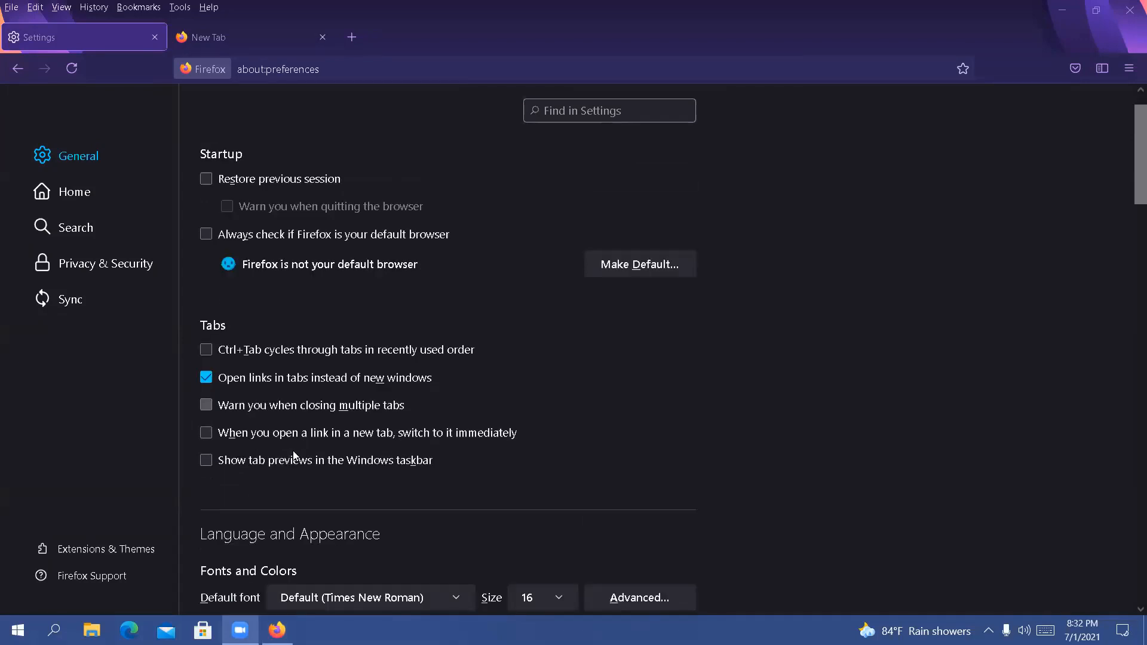
scroll(370, 349, up, 3)
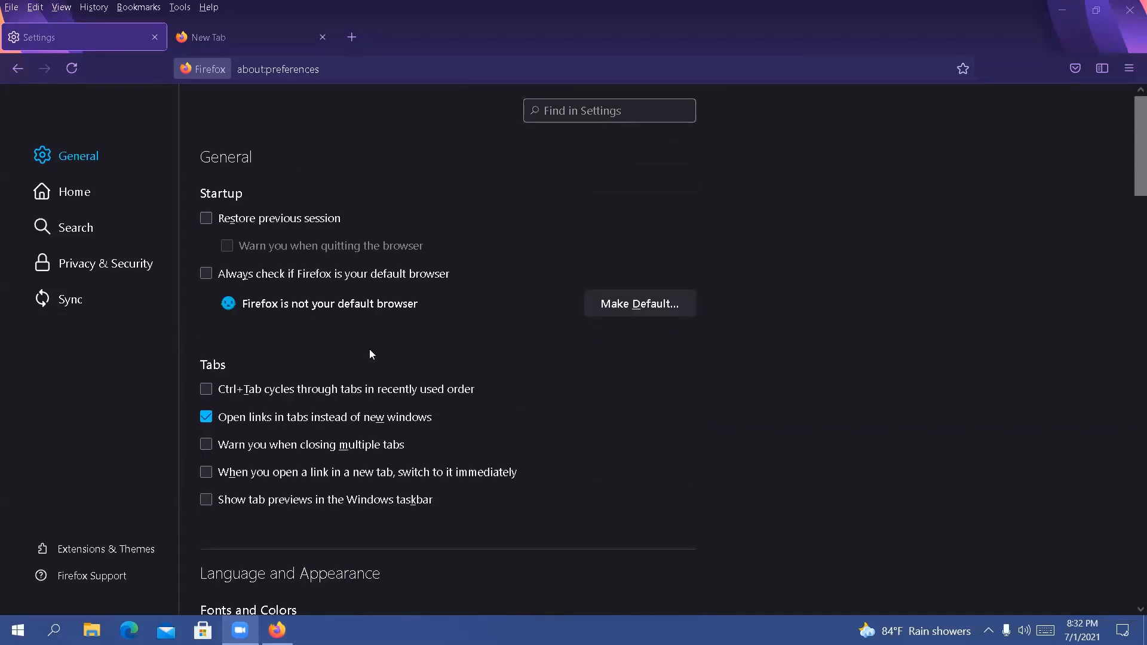
click(550, 114)
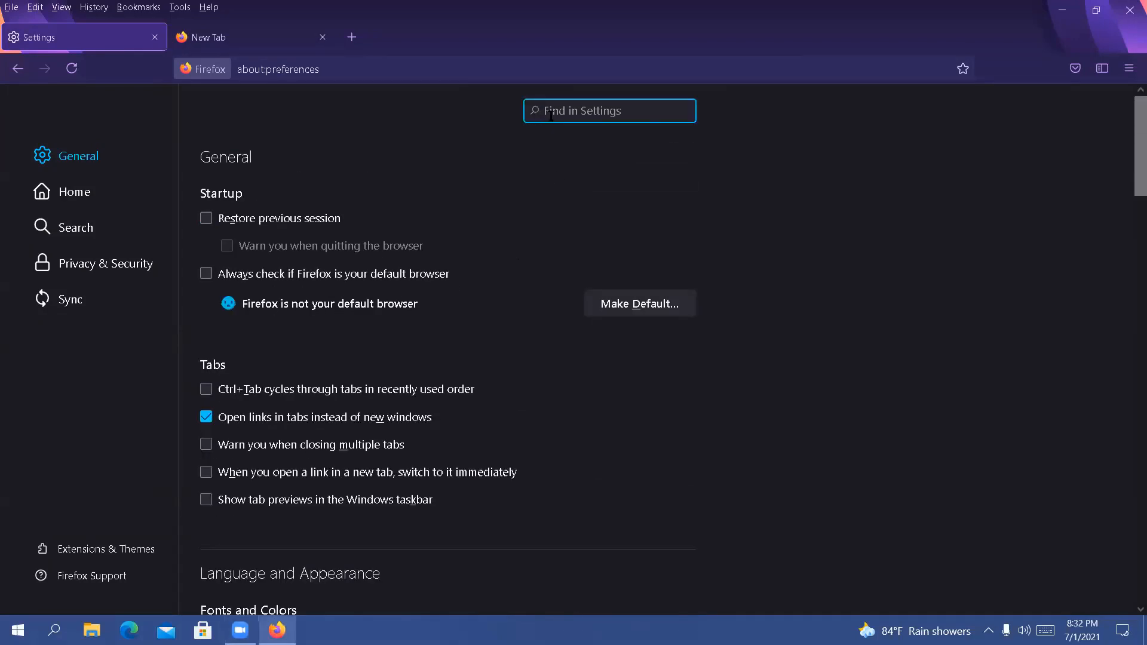
text(coo)
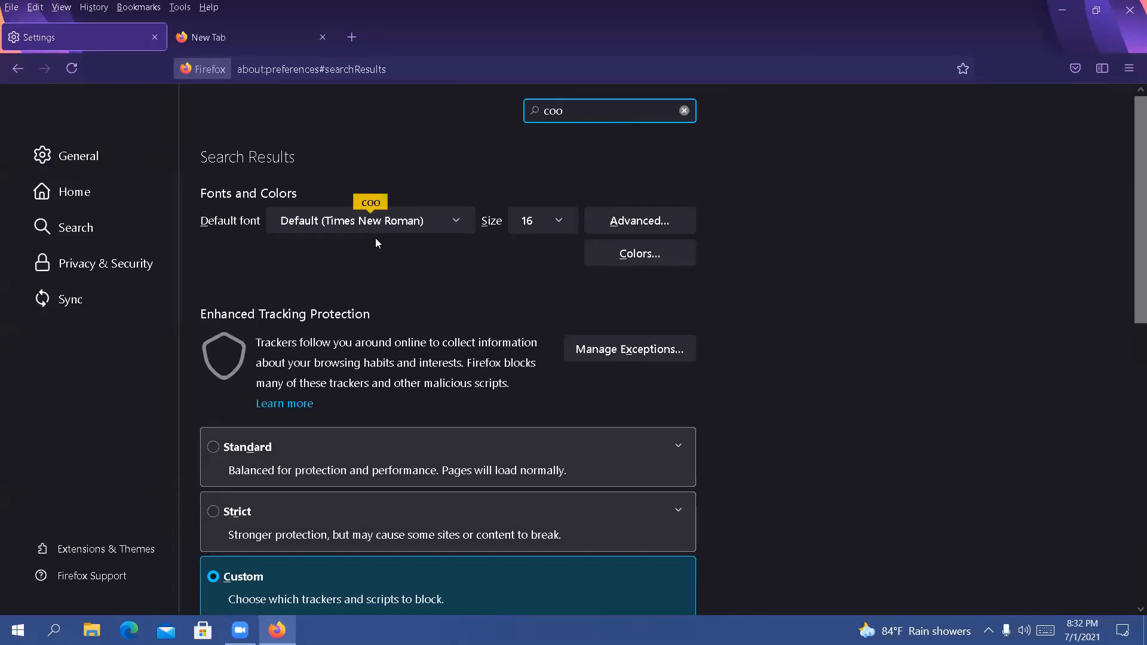
scroll(362, 437, down, 3)
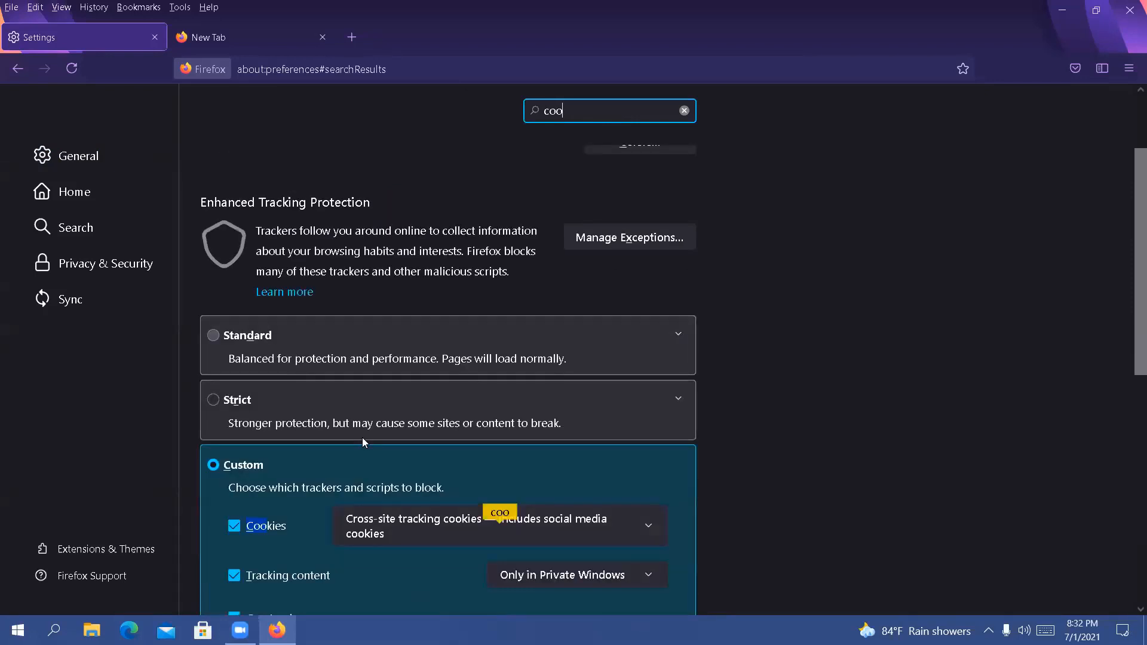
scroll(362, 437, down, 3)
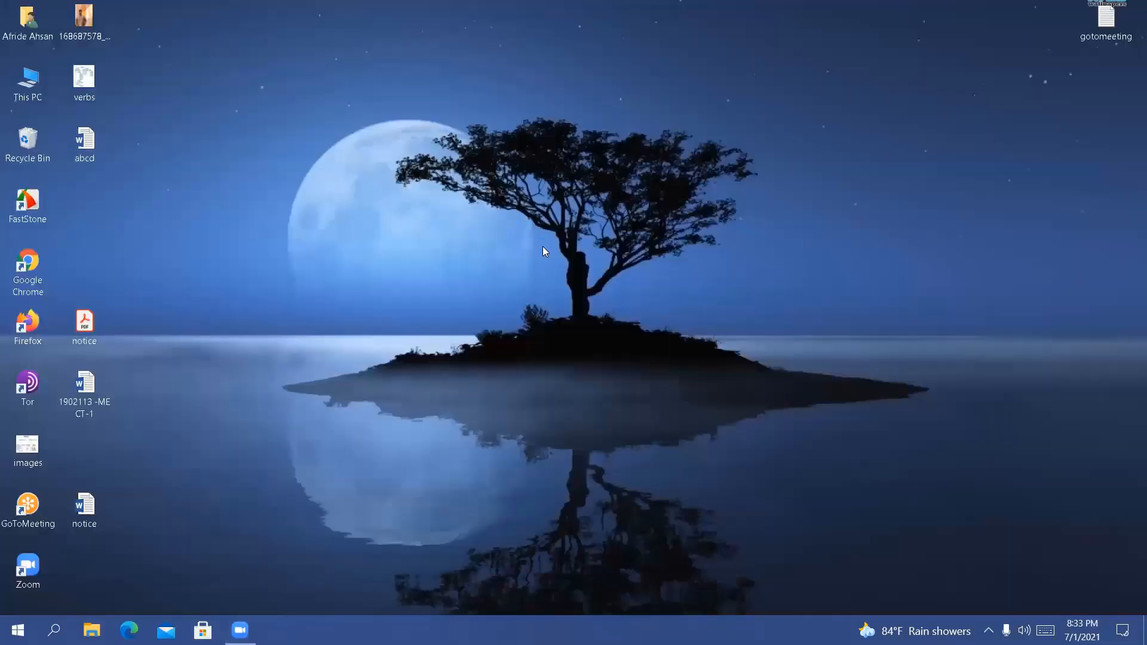
Refresh the Windows desktop twice
right_click(543, 247)
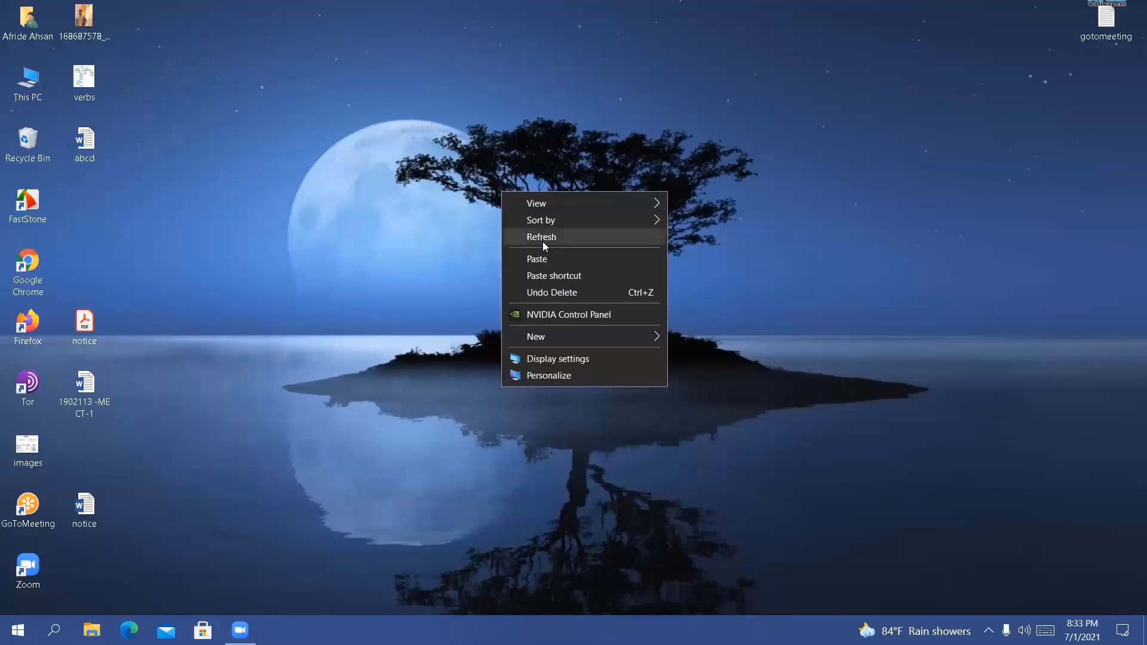
click(543, 242)
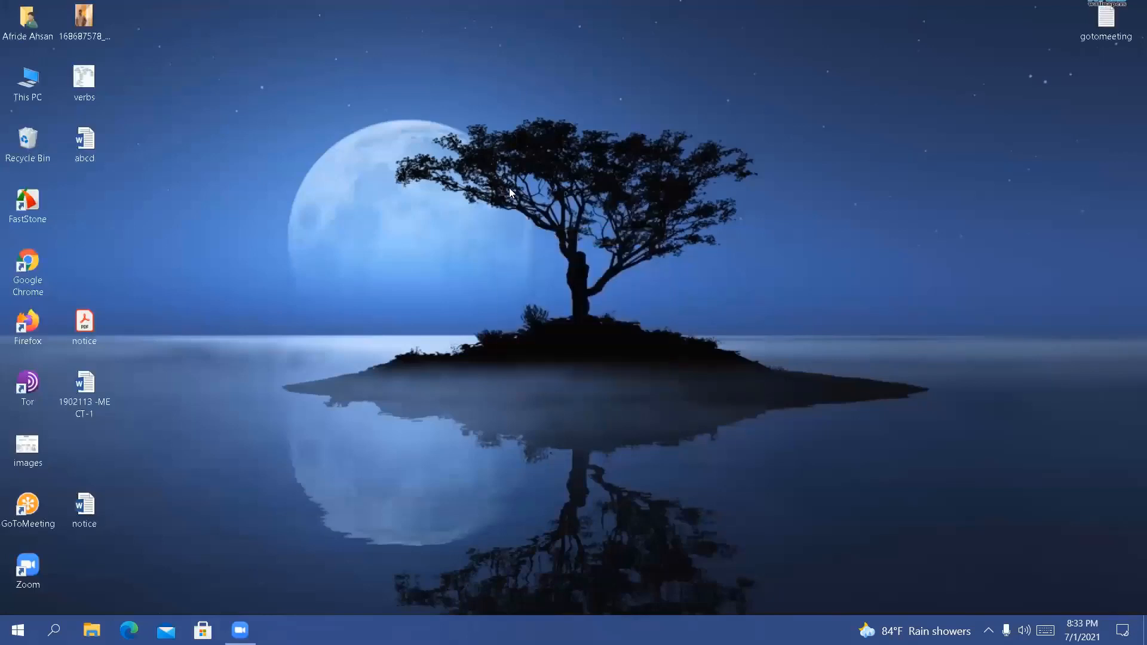
right_click(502, 172)
right_click(525, 212)
right_click(562, 259)
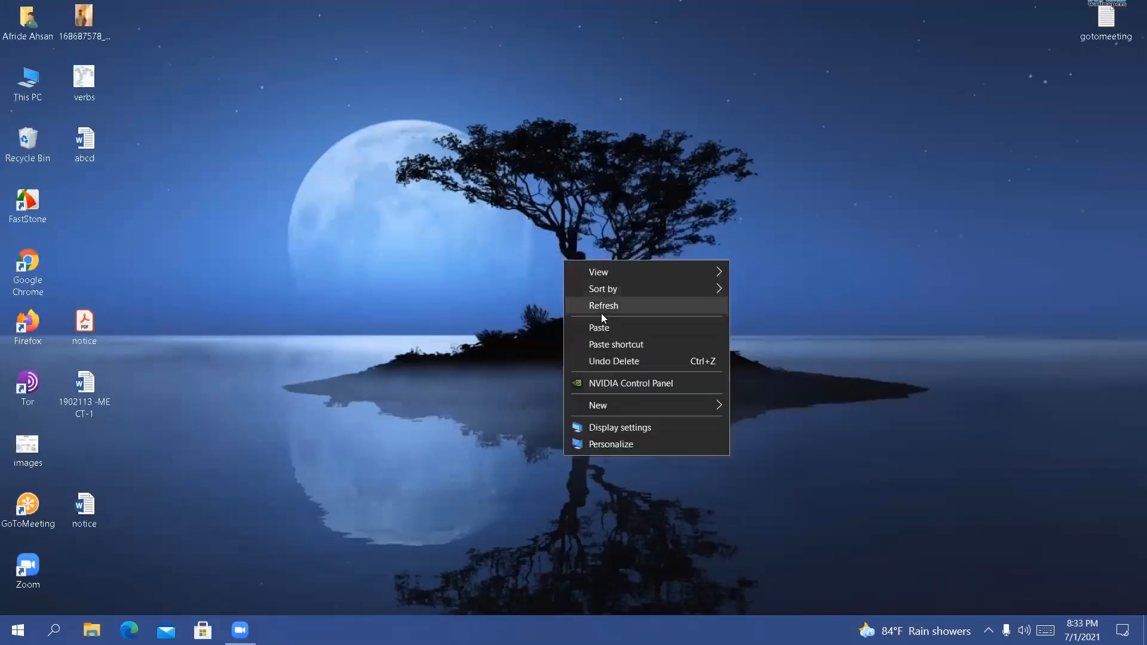
click(601, 307)
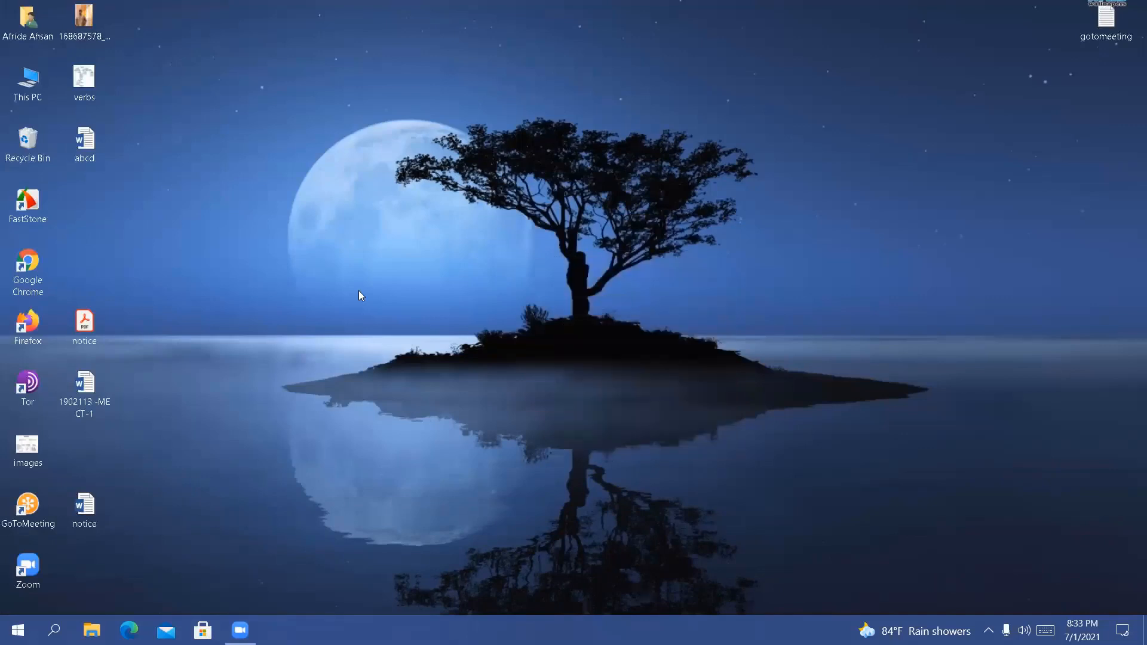
Find Word 2016 through the Windows search, launch it and create a blank document
key(super+s)
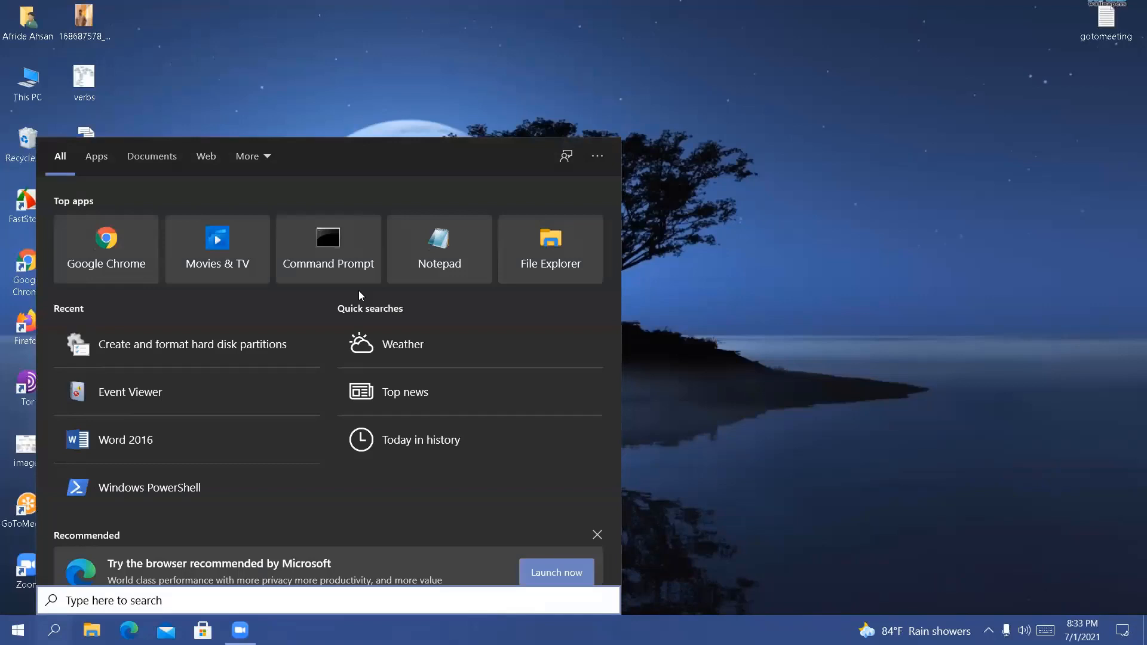
text(word)
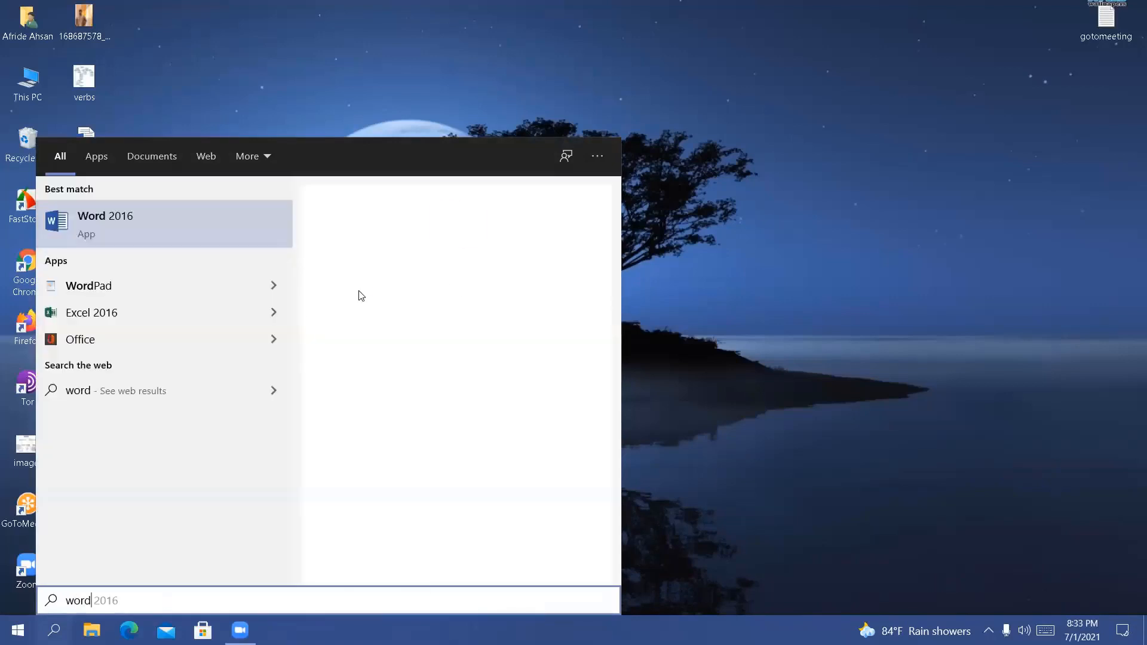
key(Return)
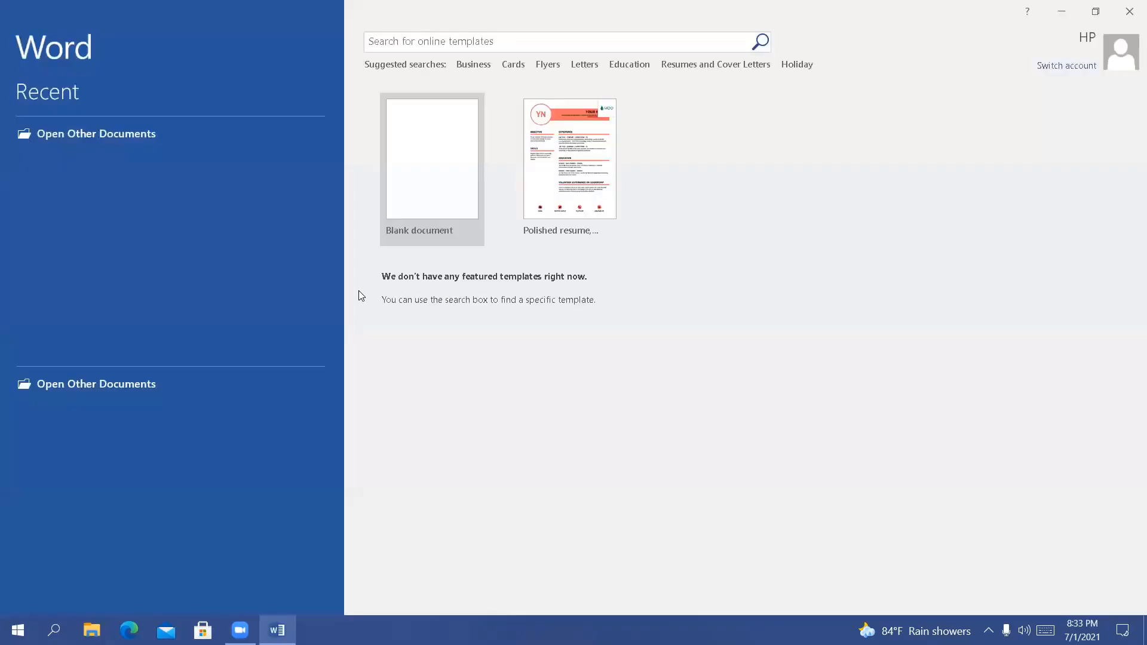
click(457, 242)
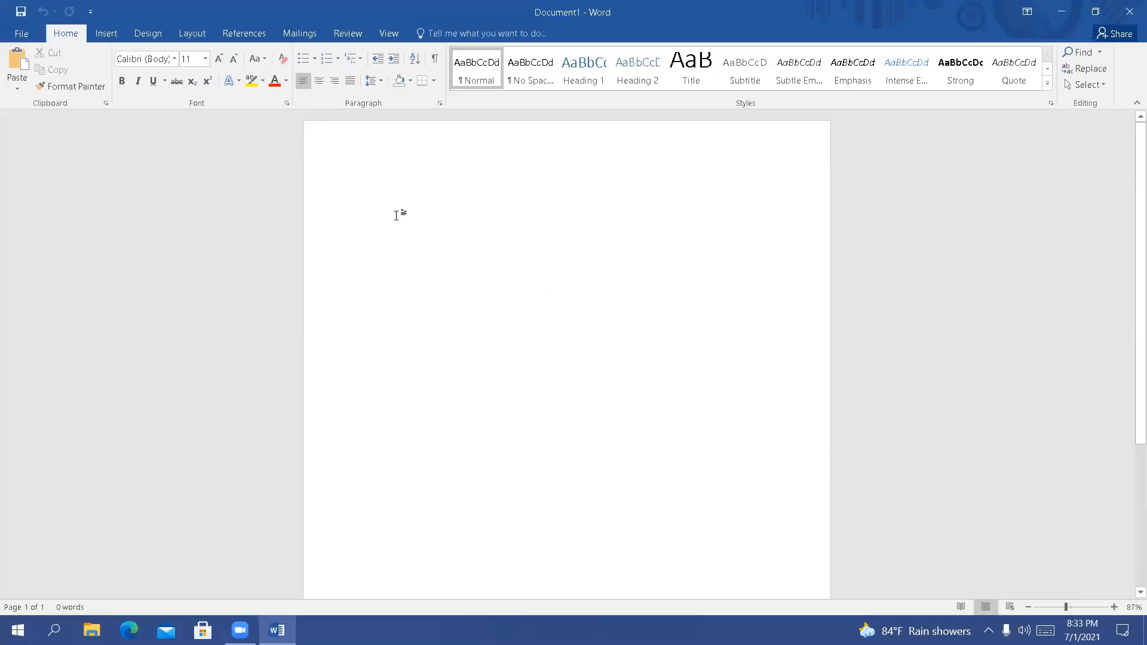
Search Word's online templates for "cv" and create a new document from the Blue sky resume template
click(20, 33)
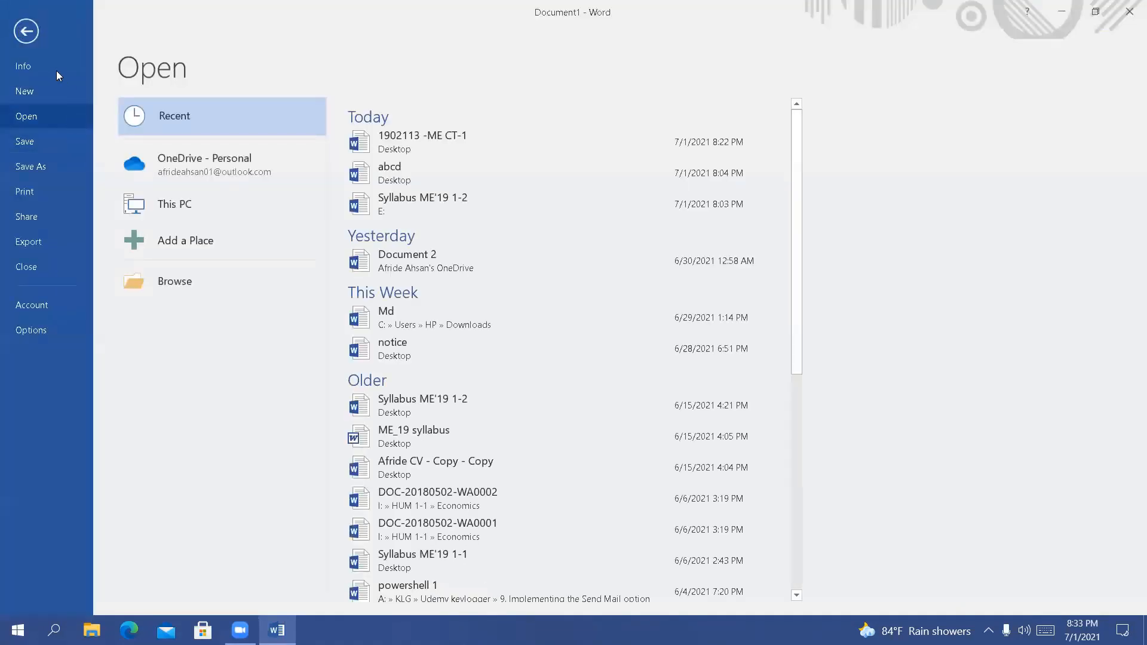
click(58, 90)
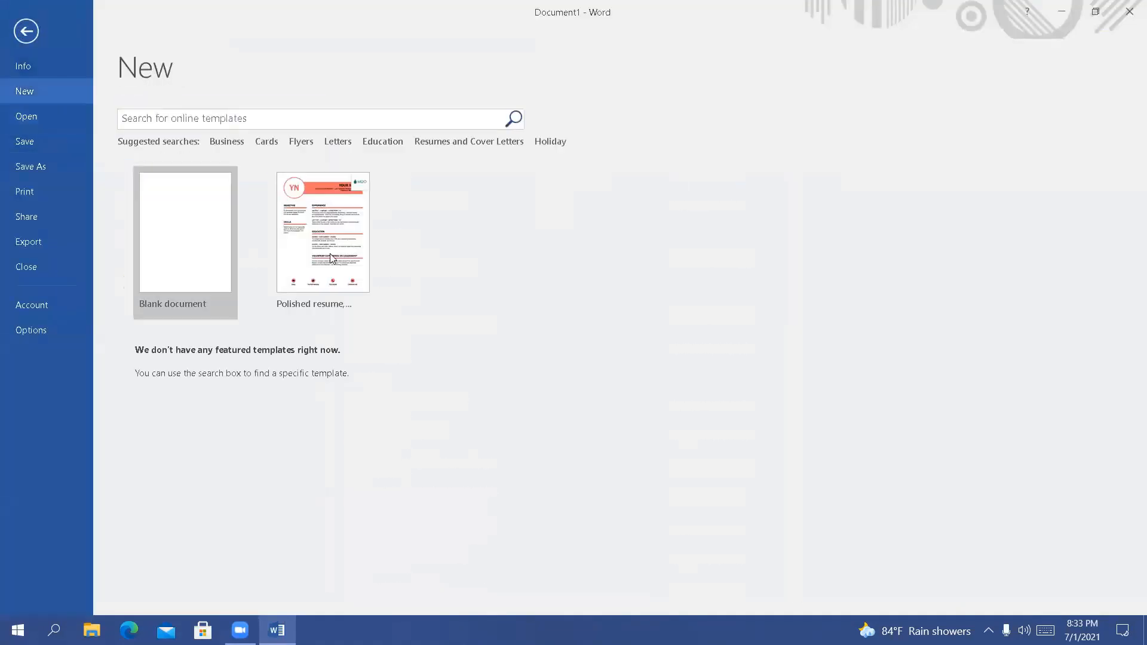
click(279, 123)
text(cv)
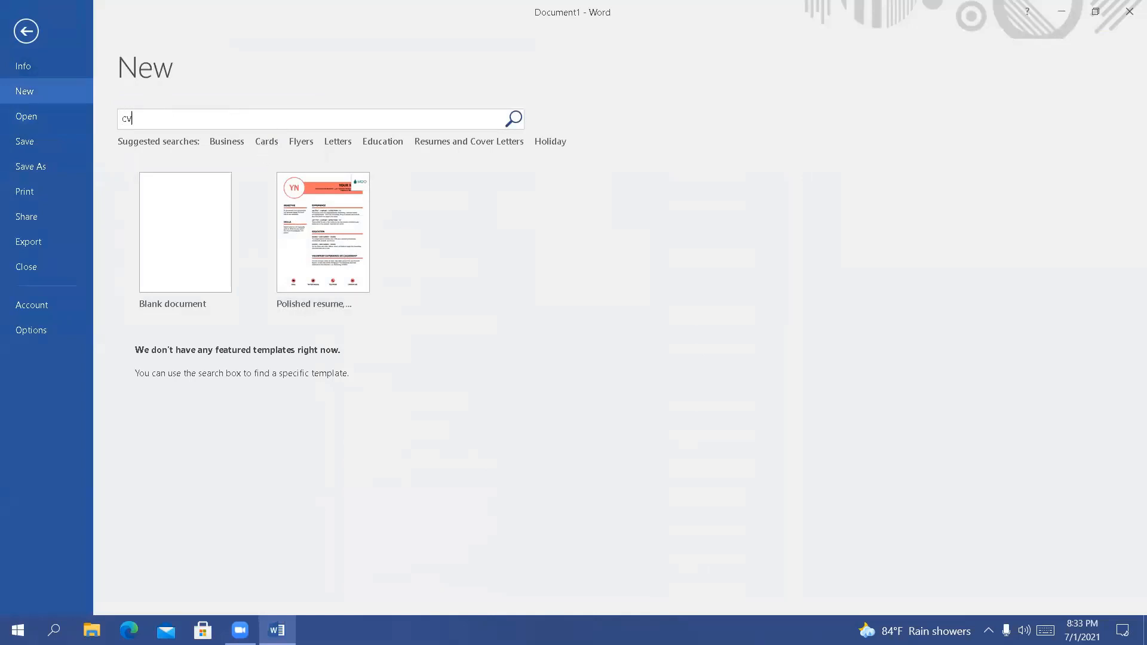
key(Return)
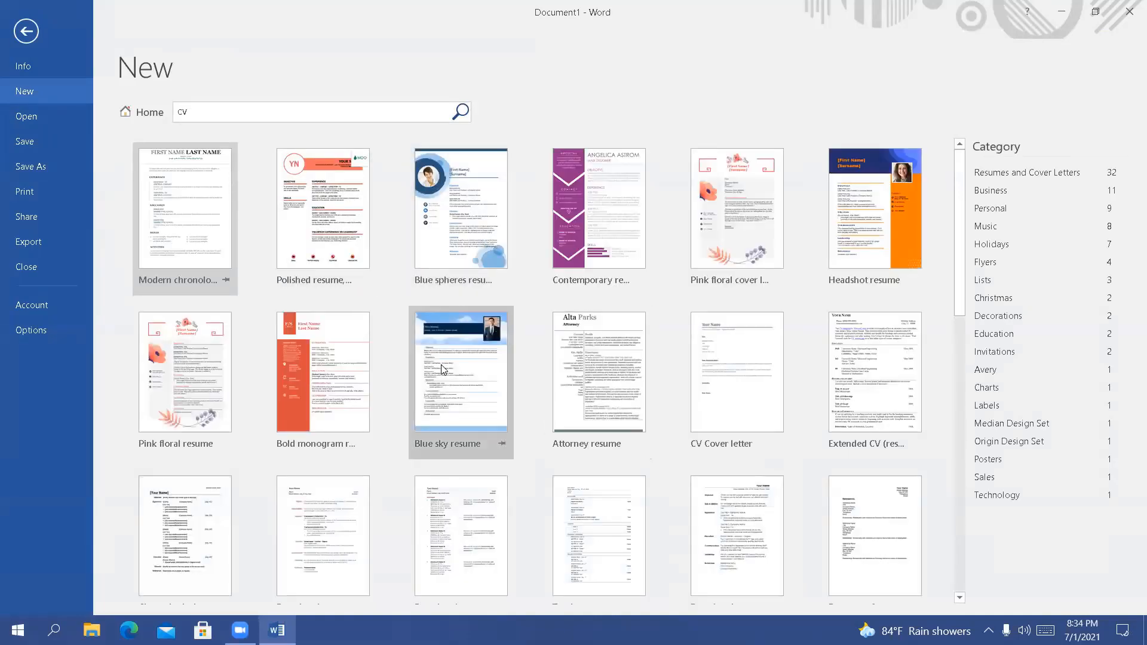
double_click(445, 370)
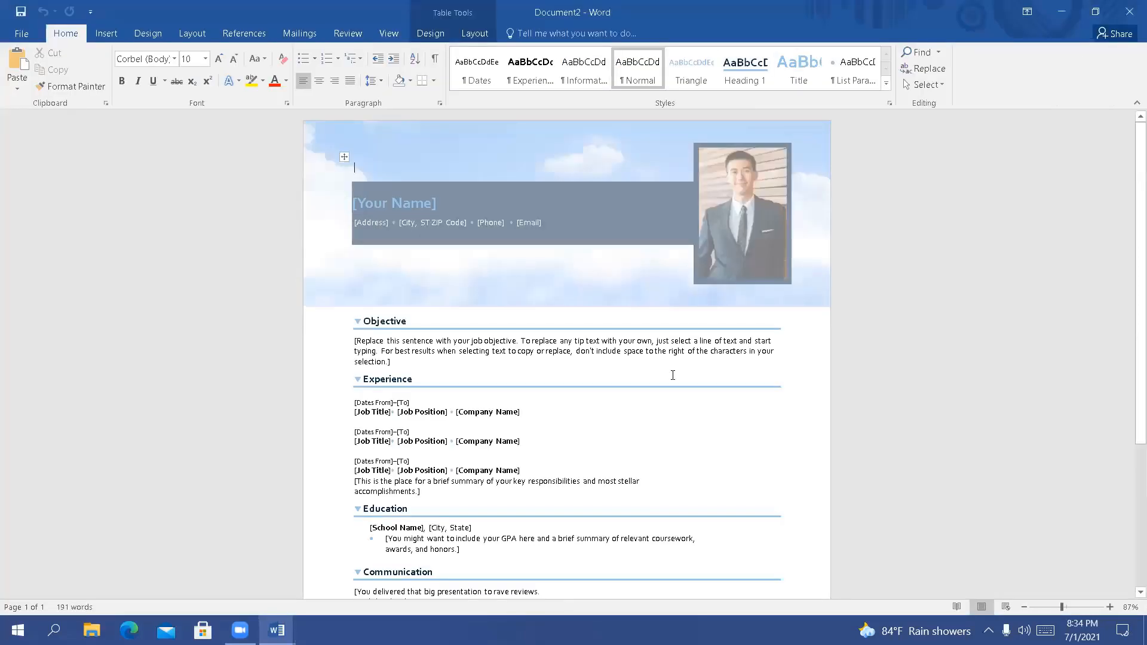
Select the [Your Name] placeholder in the resume header
click(523, 204)
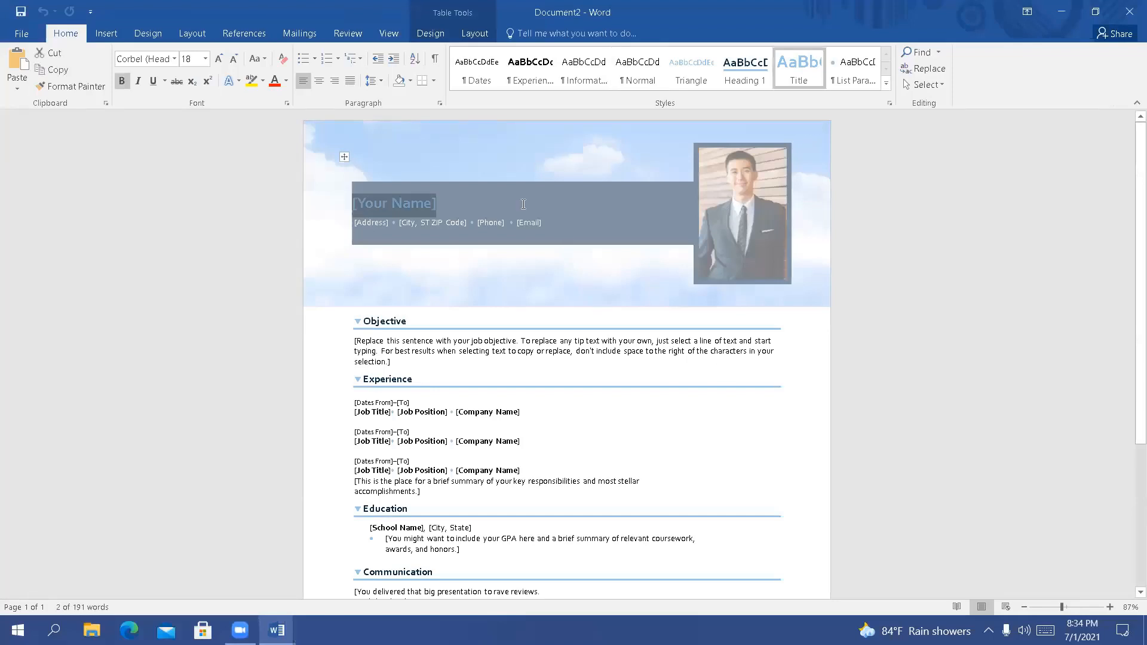
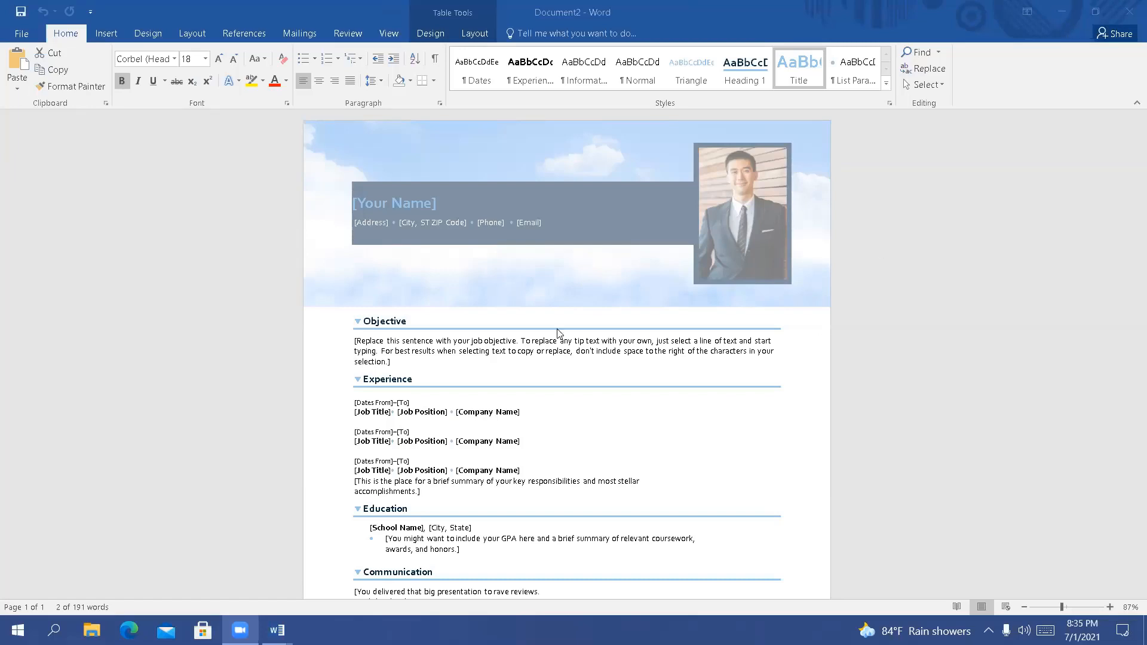
Replace the [Your Name] placeholder in the resume header with the applicant's first name
scroll(558, 333, down, 3)
scroll(558, 333, up, 3)
scroll(558, 332, down, 5)
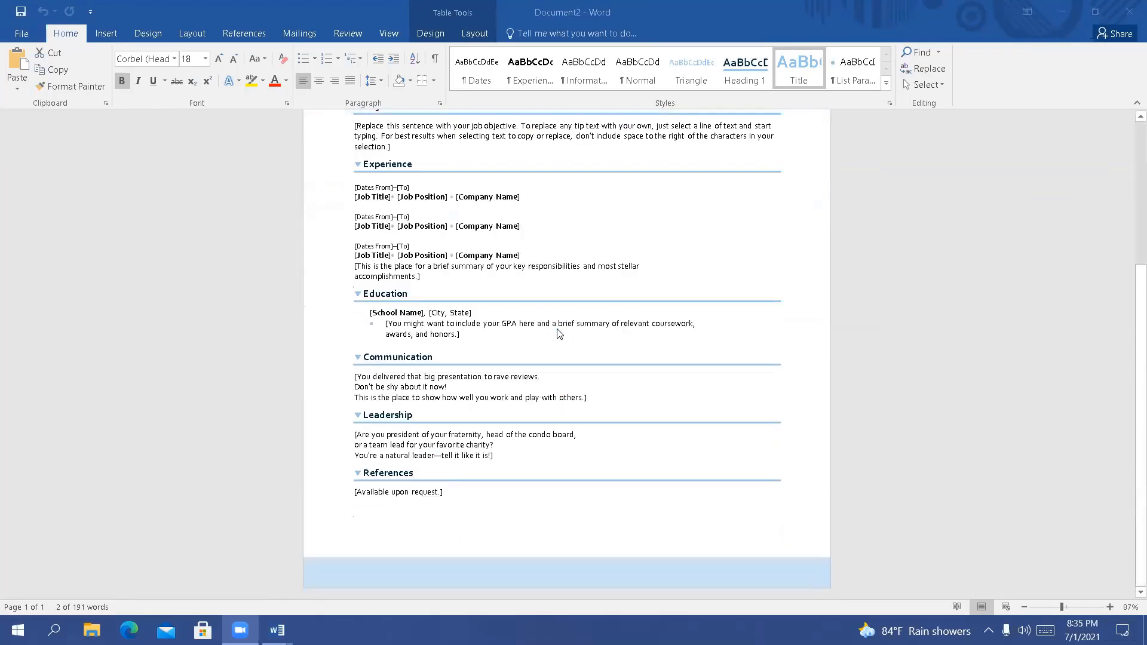
scroll(558, 333, up, 5)
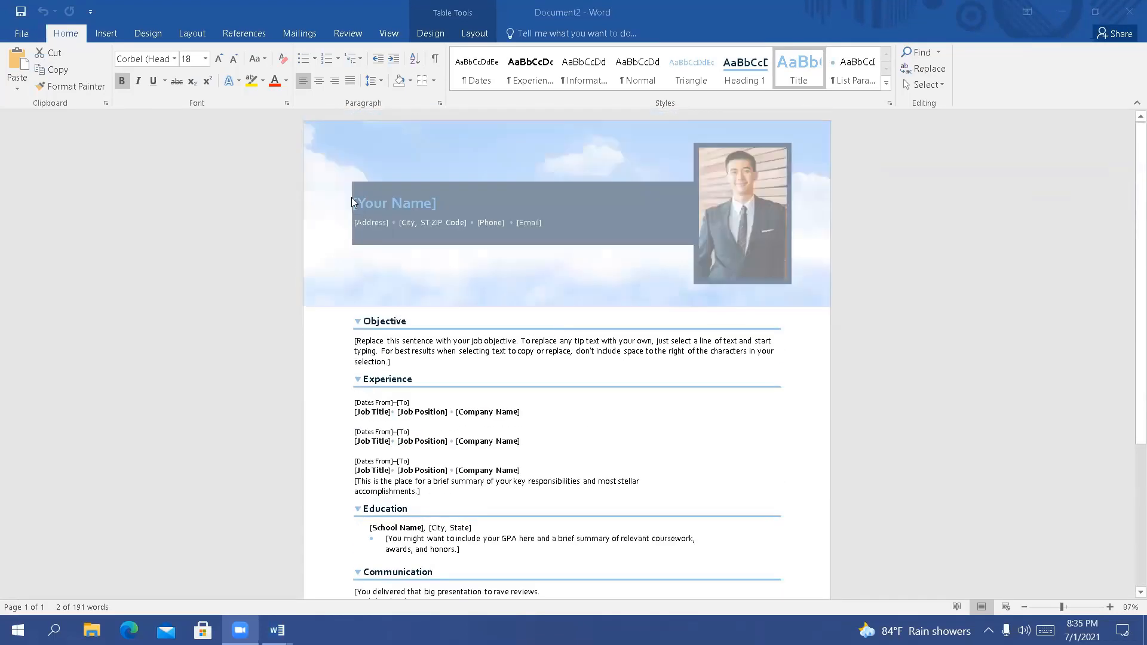
click(422, 206)
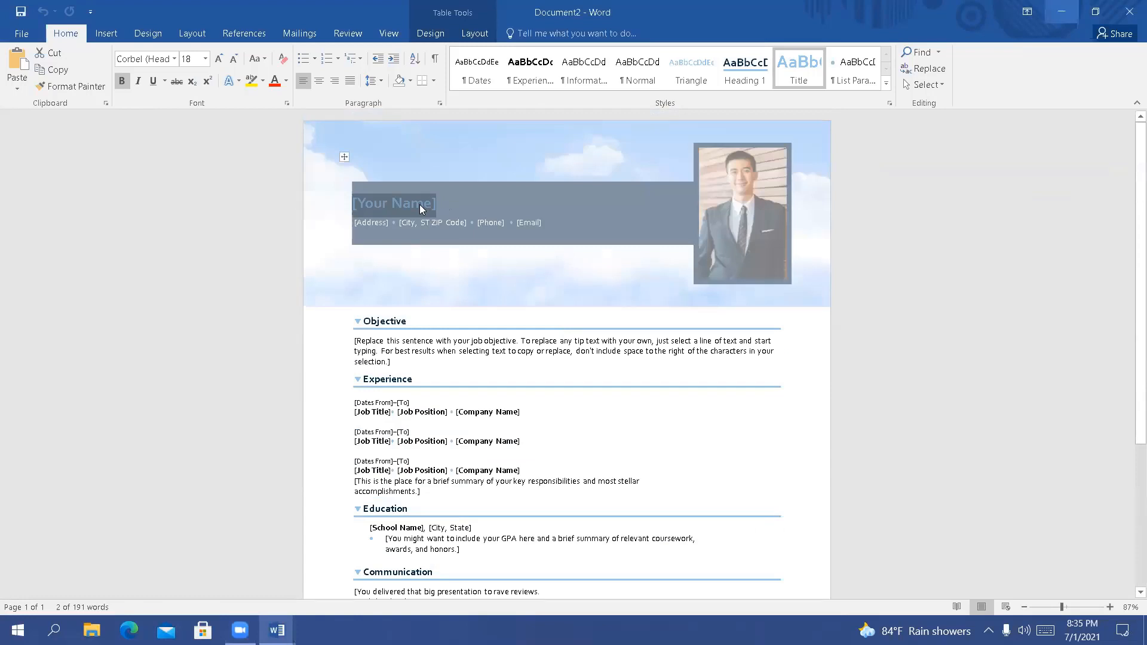
text(Afride)
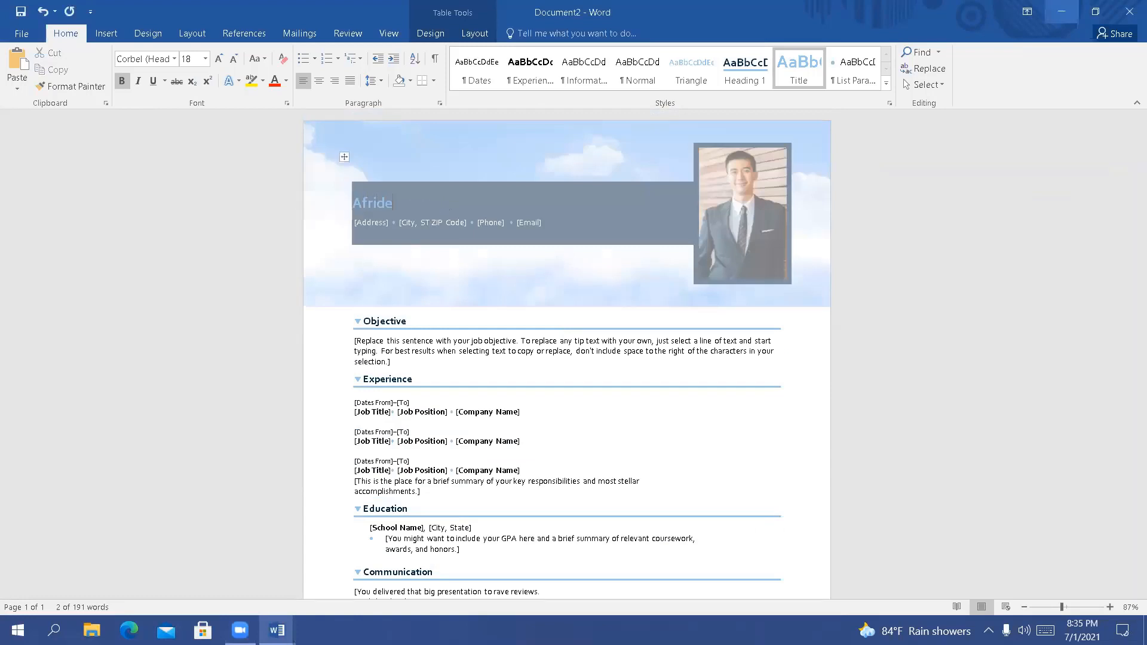
Fill in the resume header's [Address] and [City, ST ZIP Code] placeholders with the applicant's address and city
click(374, 224)
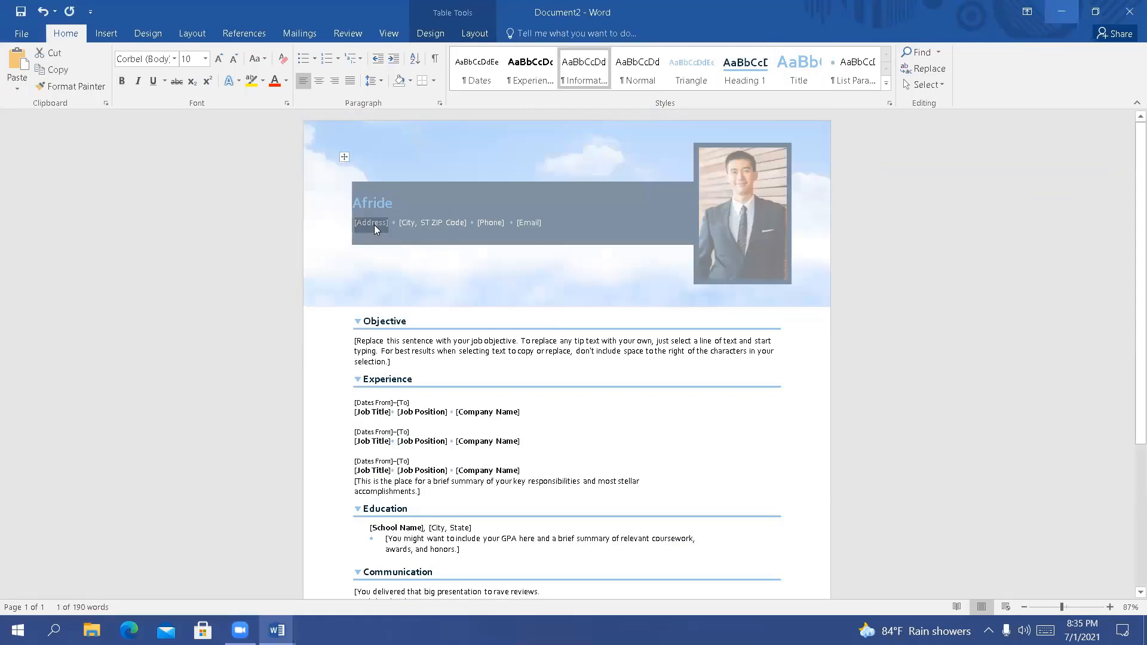
text(ewjsdf)
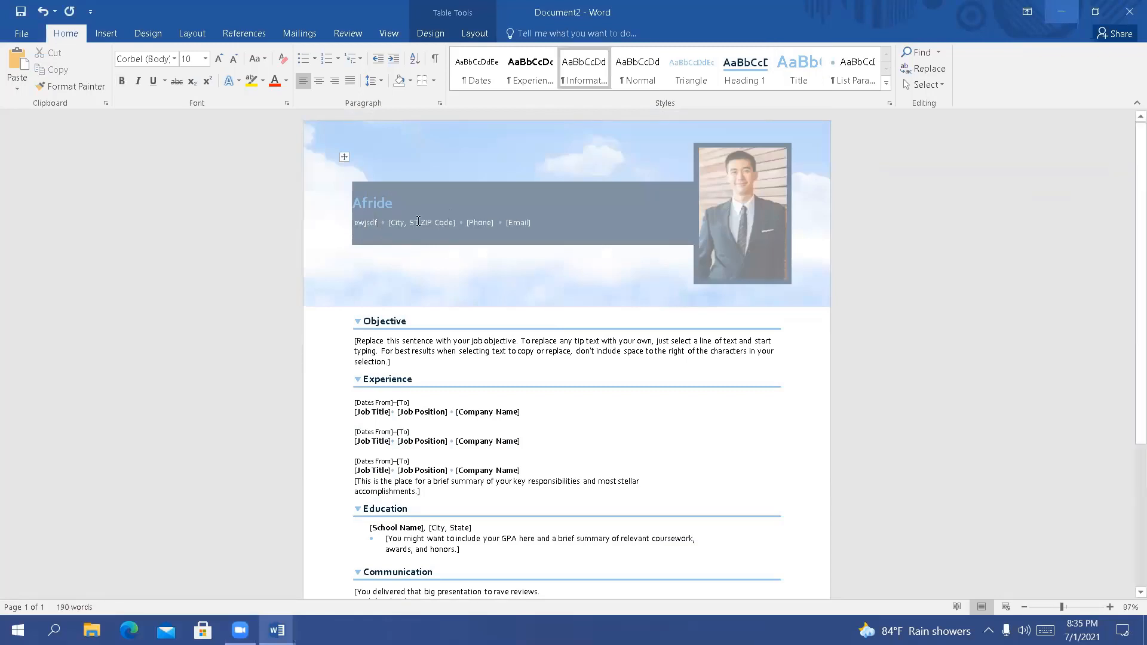
click(413, 223)
text(Dhak)
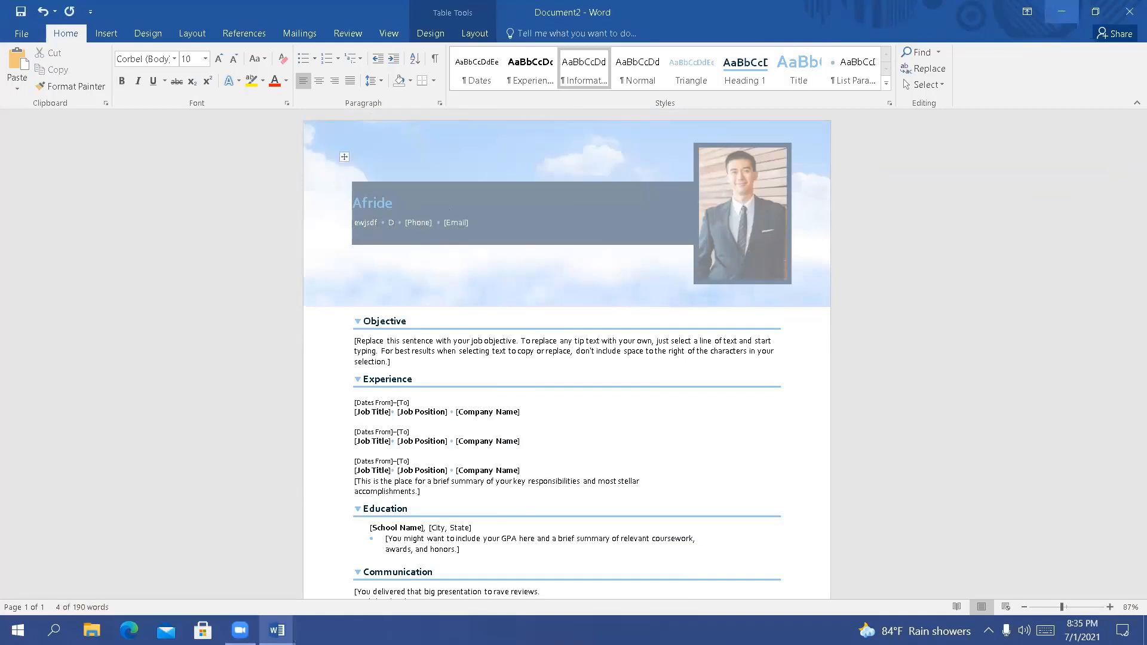
text(a)
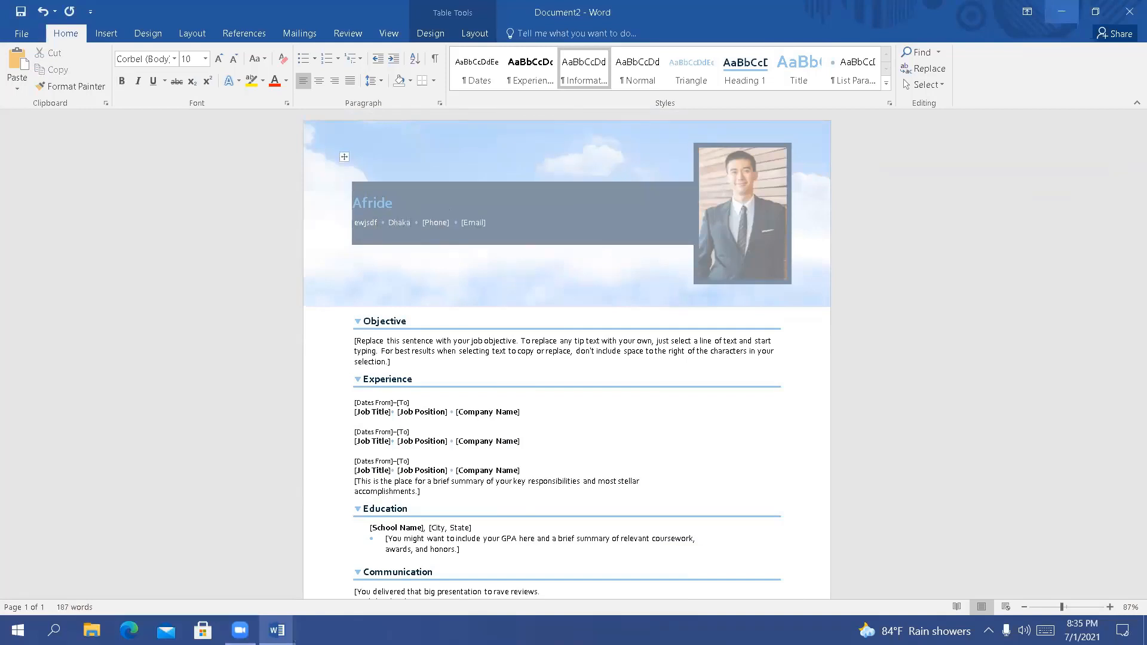
Replace the [Phone] placeholder in the resume header with the applicant's phone number
click(427, 224)
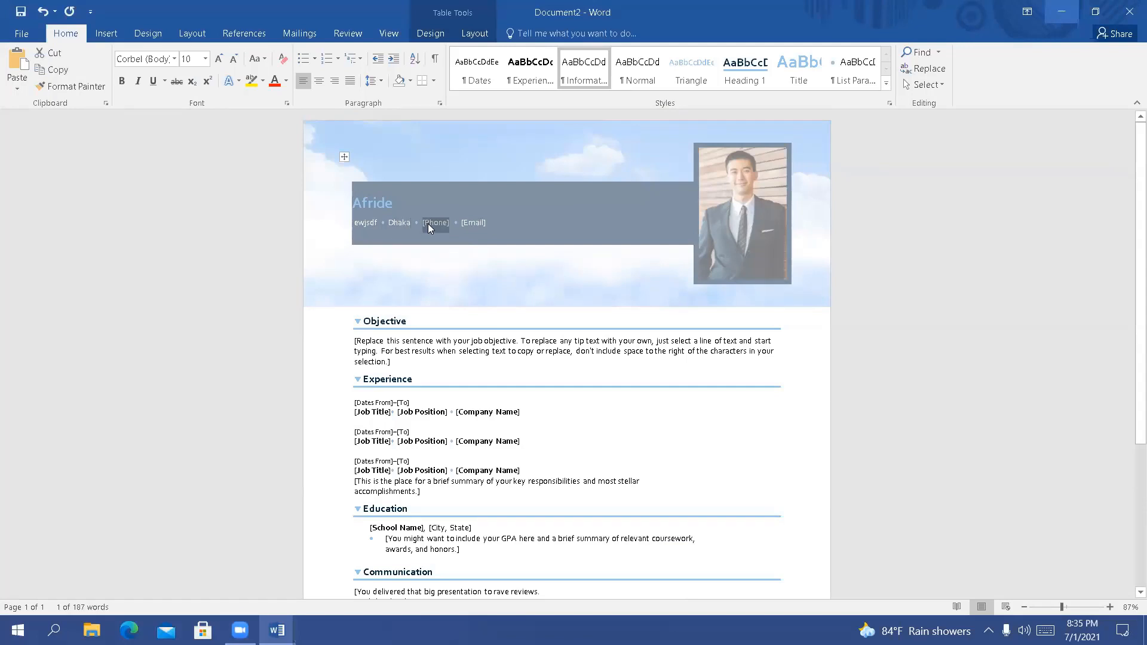
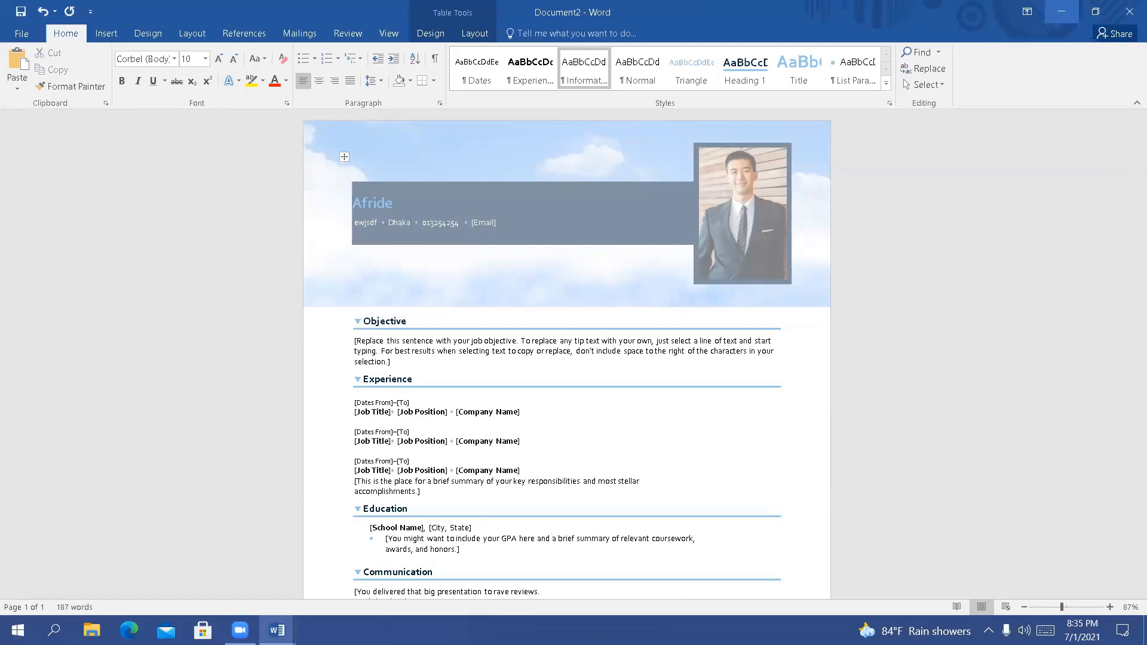
Replace the [Email] placeholder in the resume header with the applicant's e-mail address, formatted as a hyperlink
click(482, 223)
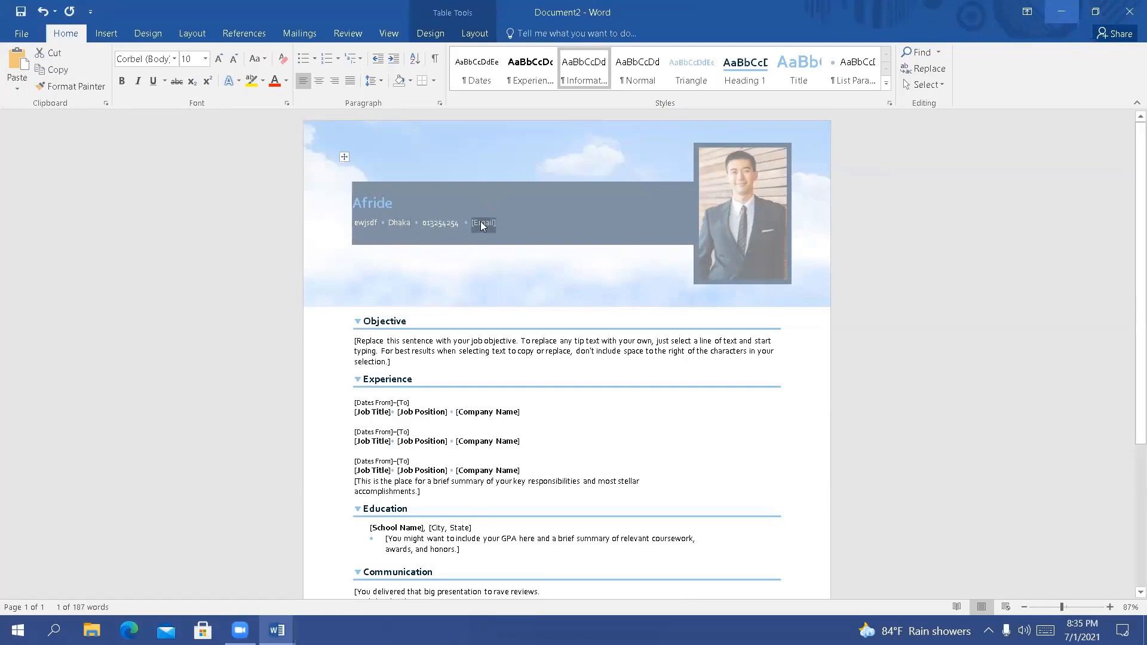
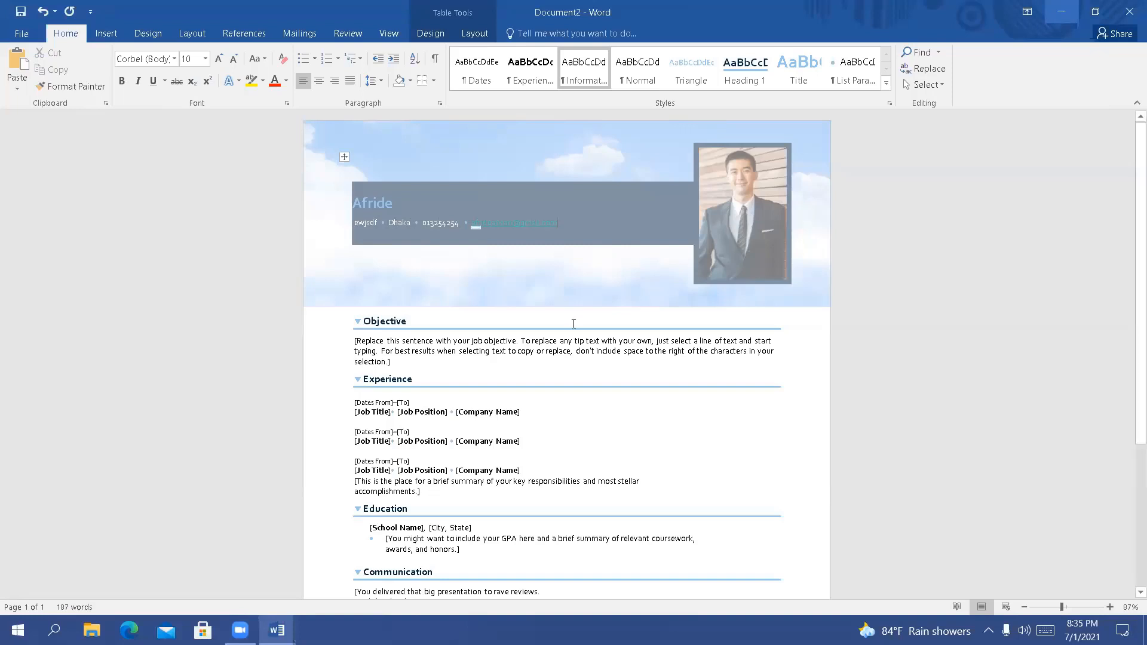
Look through the resume from the header to the Objective, Experience, Education, Communication, Leadership and References sections
scroll(573, 323, down, 5)
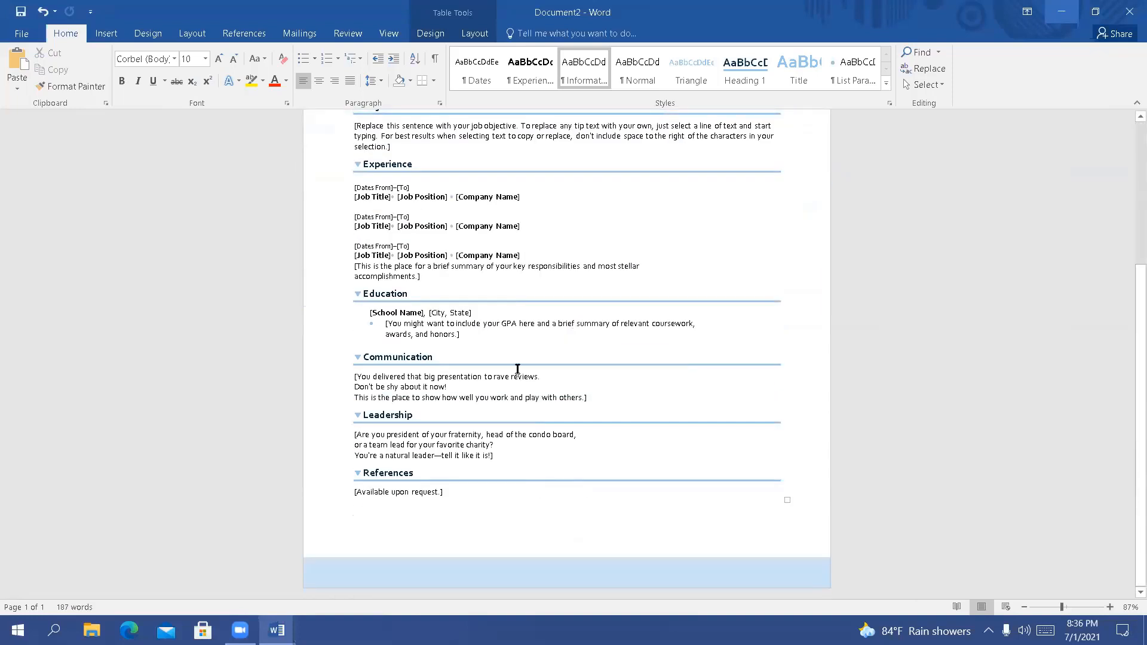
scroll(518, 371, up, 5)
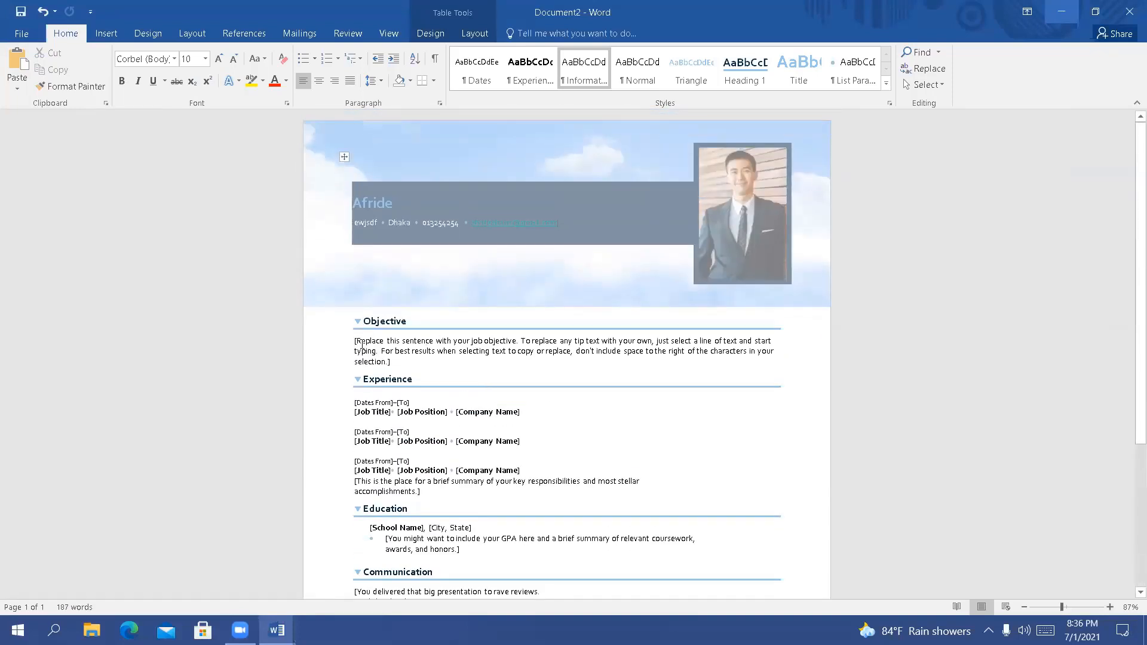
scroll(362, 344, down, 5)
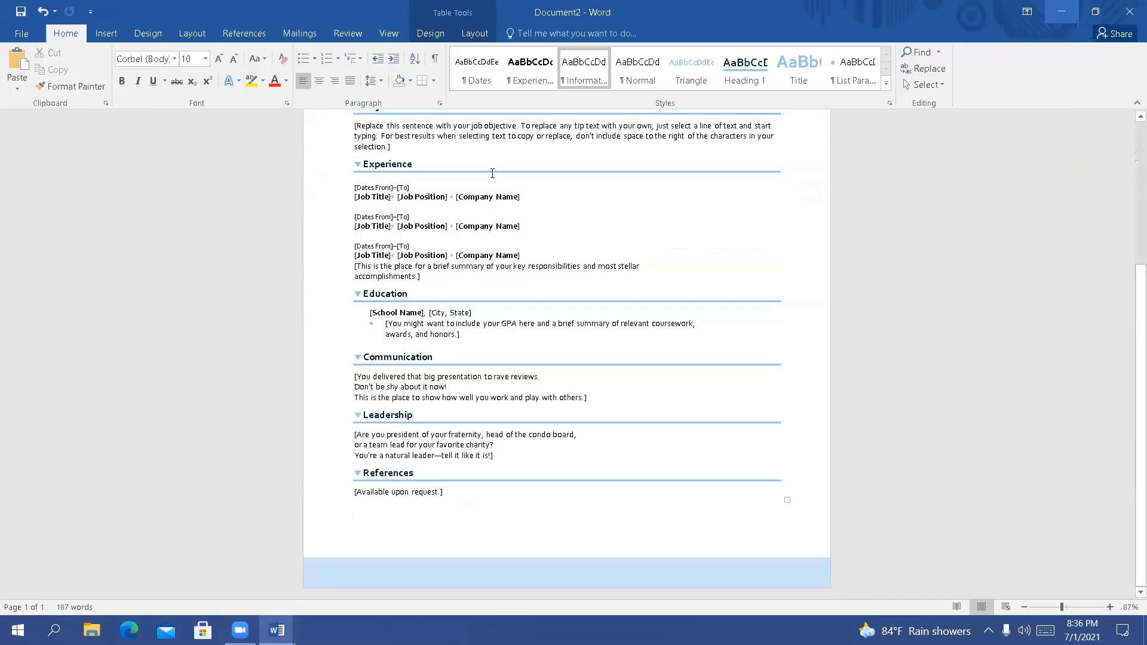
scroll(476, 171, up, 3)
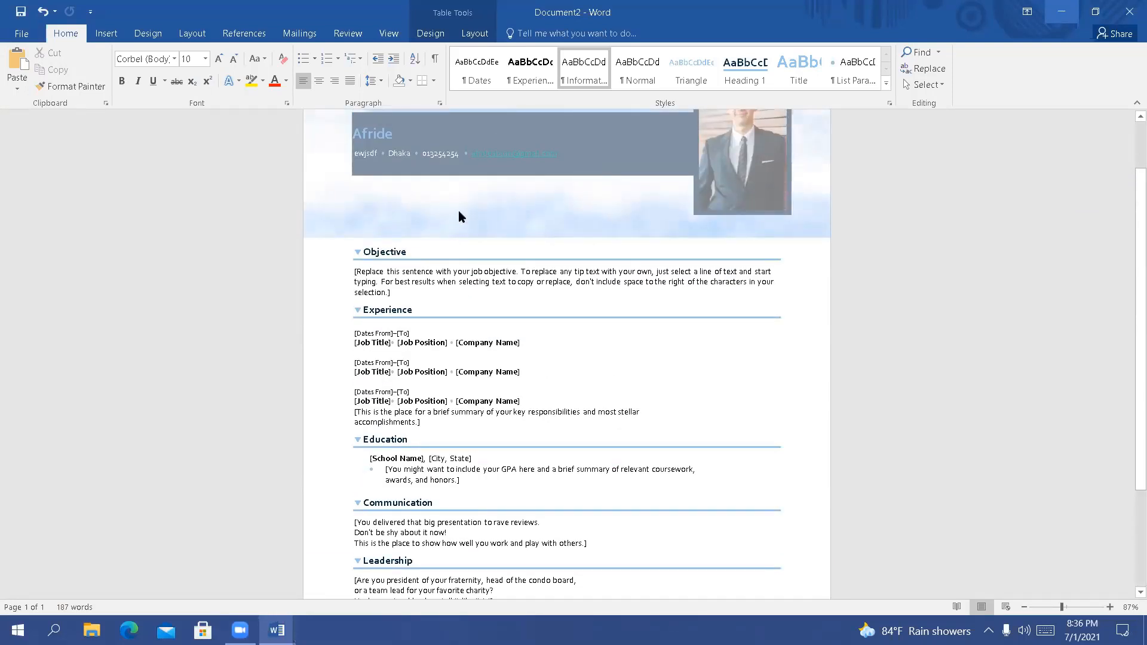
scroll(457, 210, up, 1)
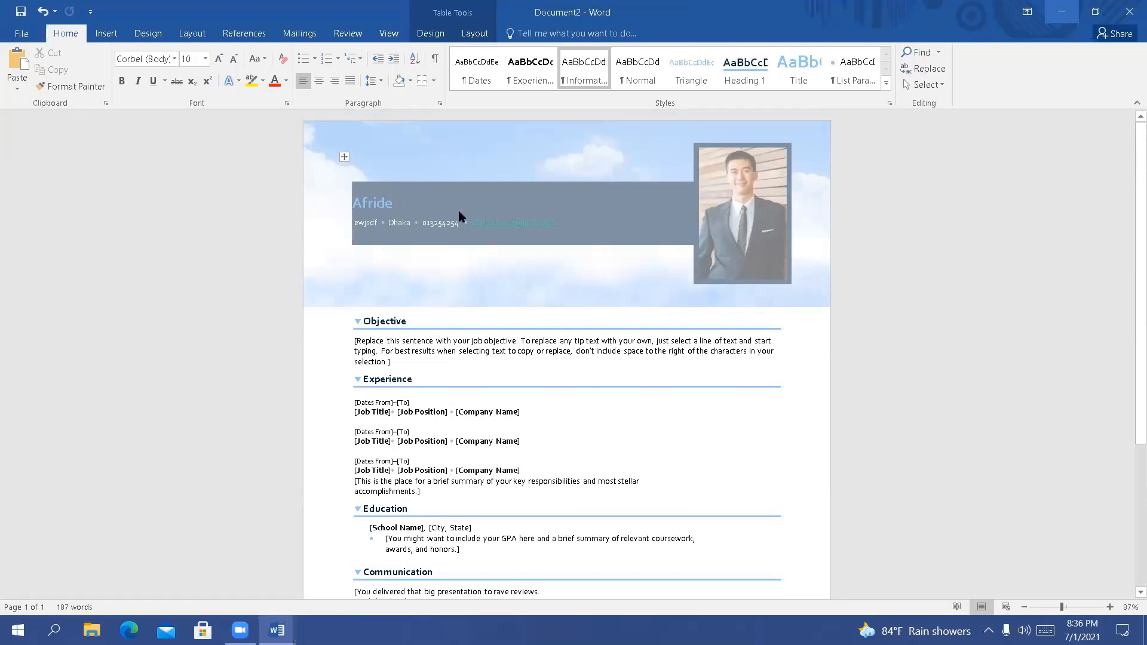
scroll(460, 215, down, 3)
scroll(459, 210, up, 3)
scroll(472, 292, down, 3)
scroll(477, 278, up, 3)
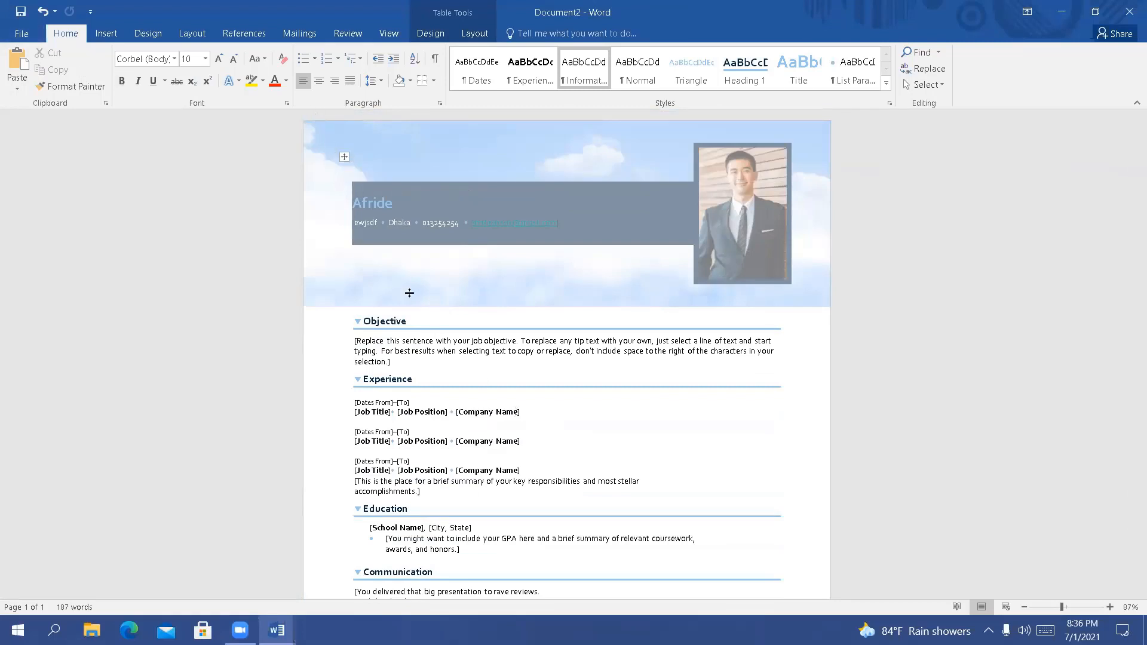
scroll(409, 293, down, 3)
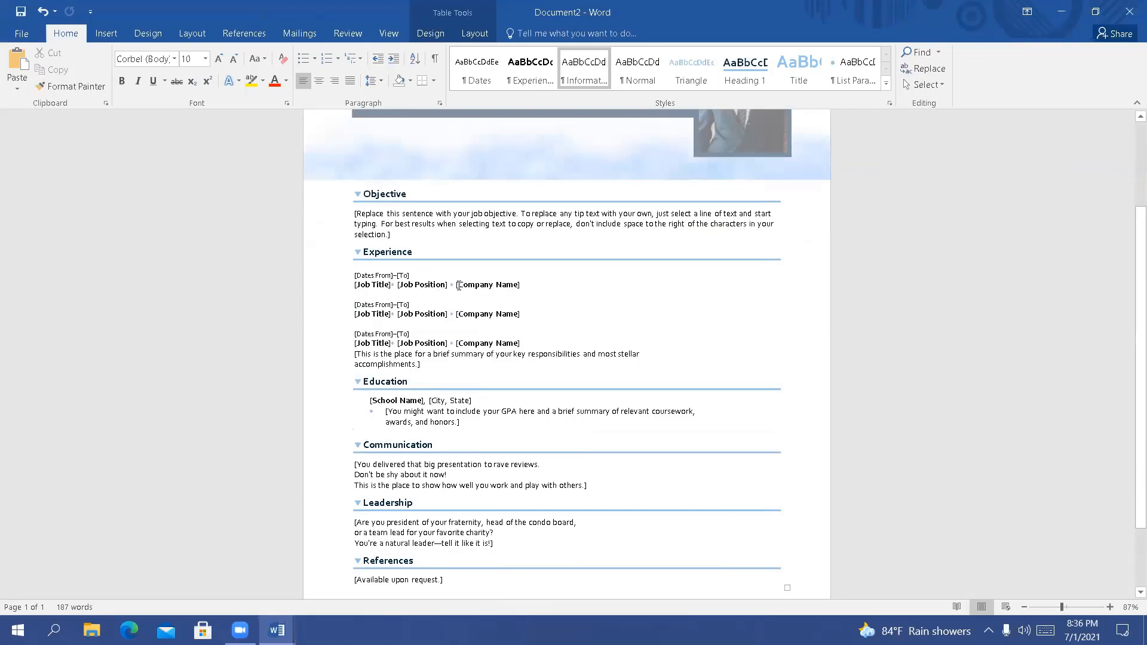
scroll(456, 454, down, 2)
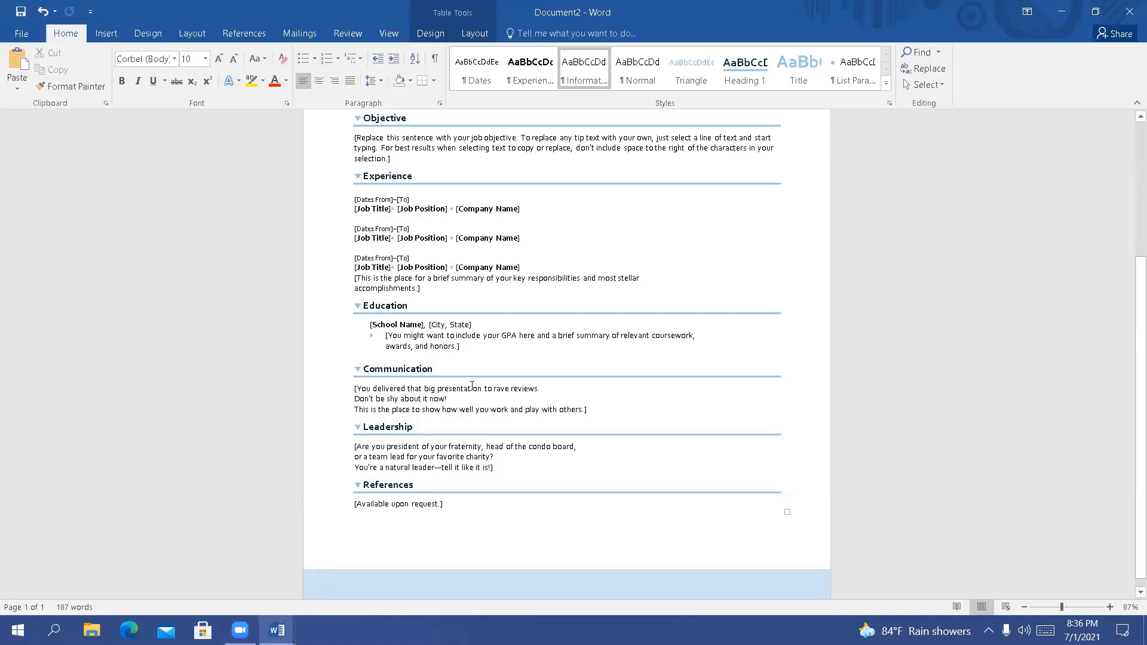
scroll(471, 385, up, 3)
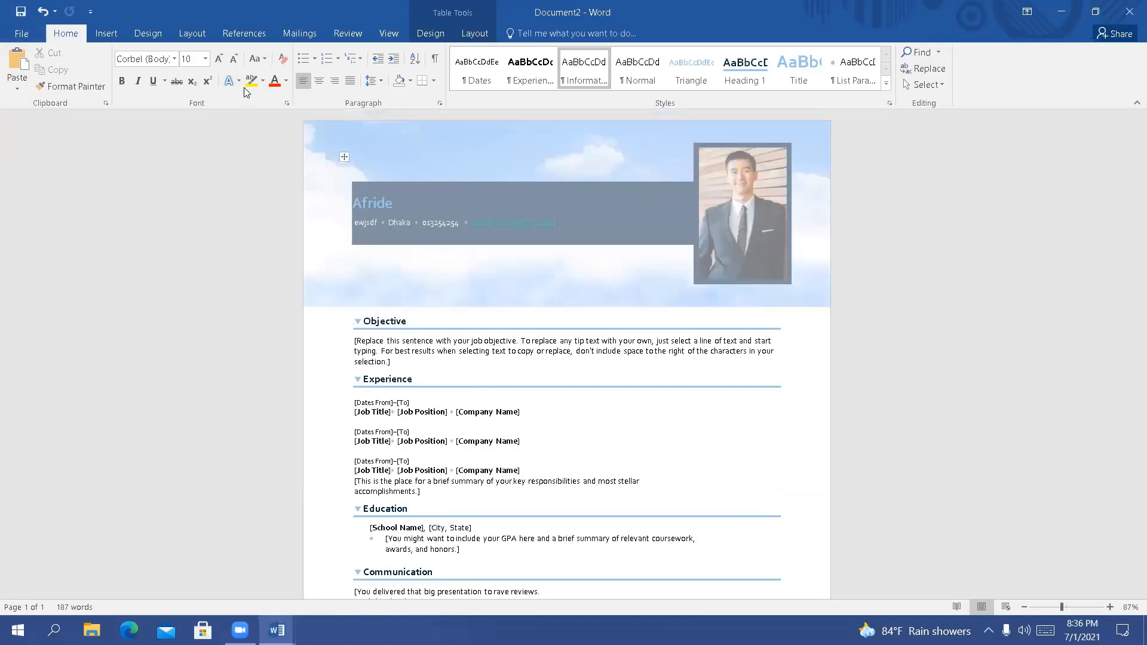
Close the resume without saving its changes, and close the remaining blank document
click(26, 35)
click(17, 92)
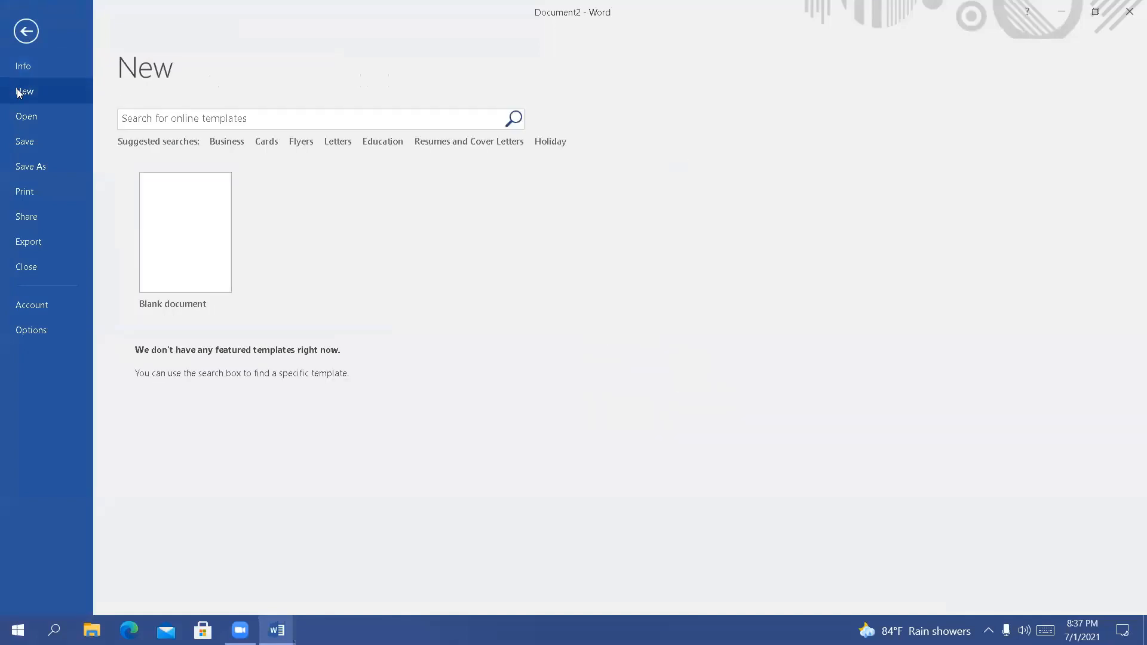
click(1131, 7)
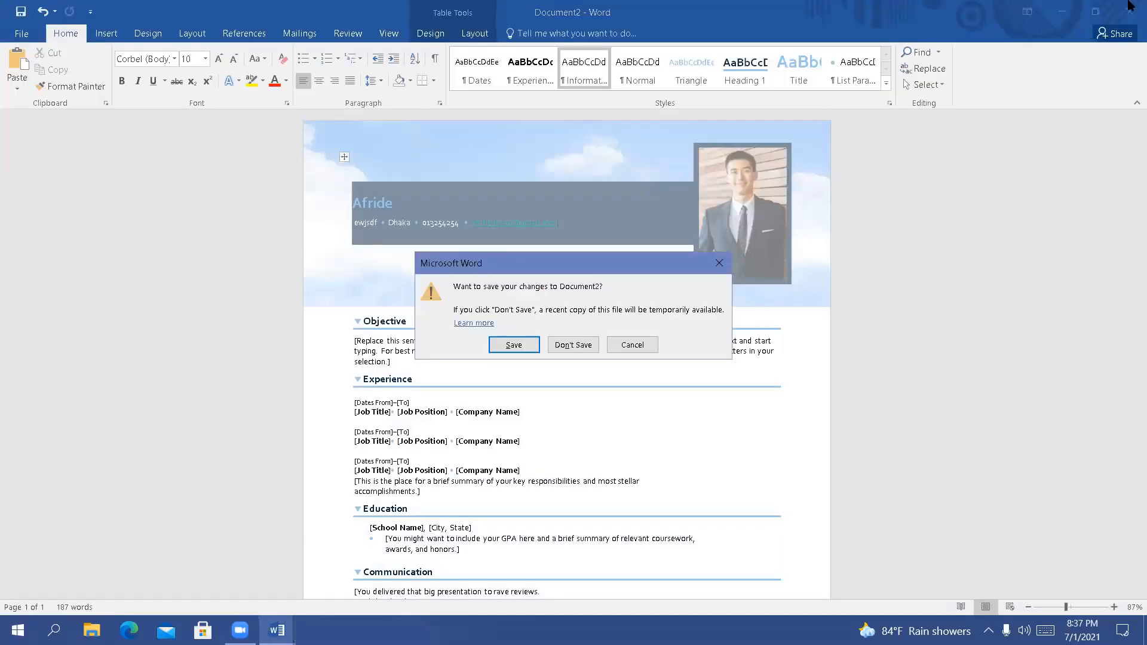
click(582, 345)
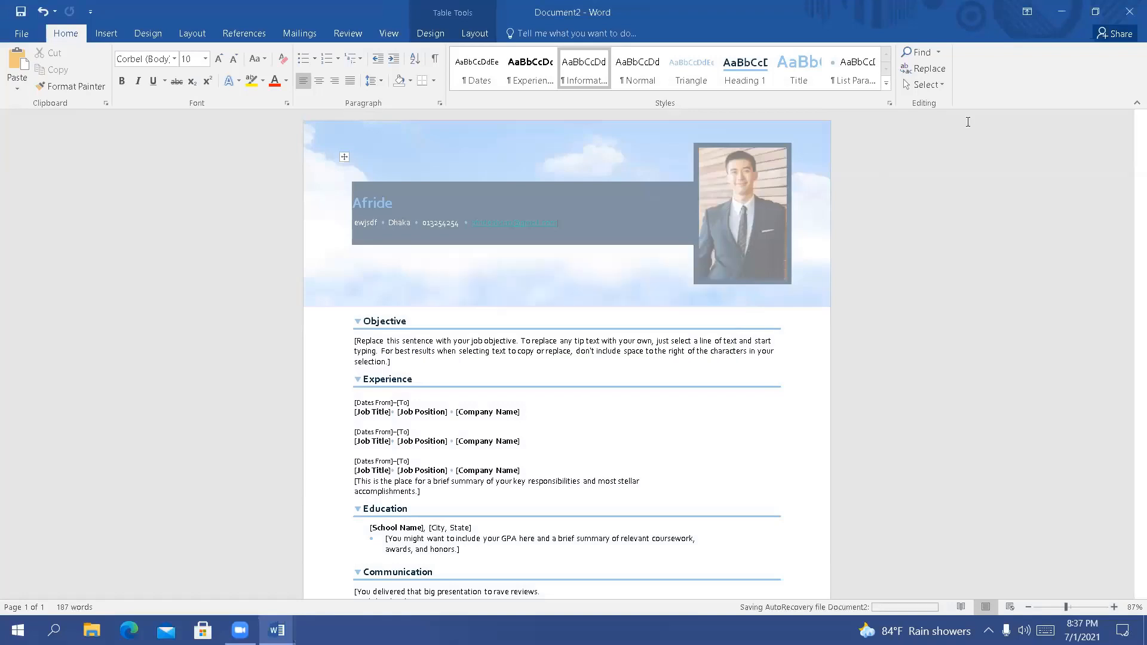
click(1129, 8)
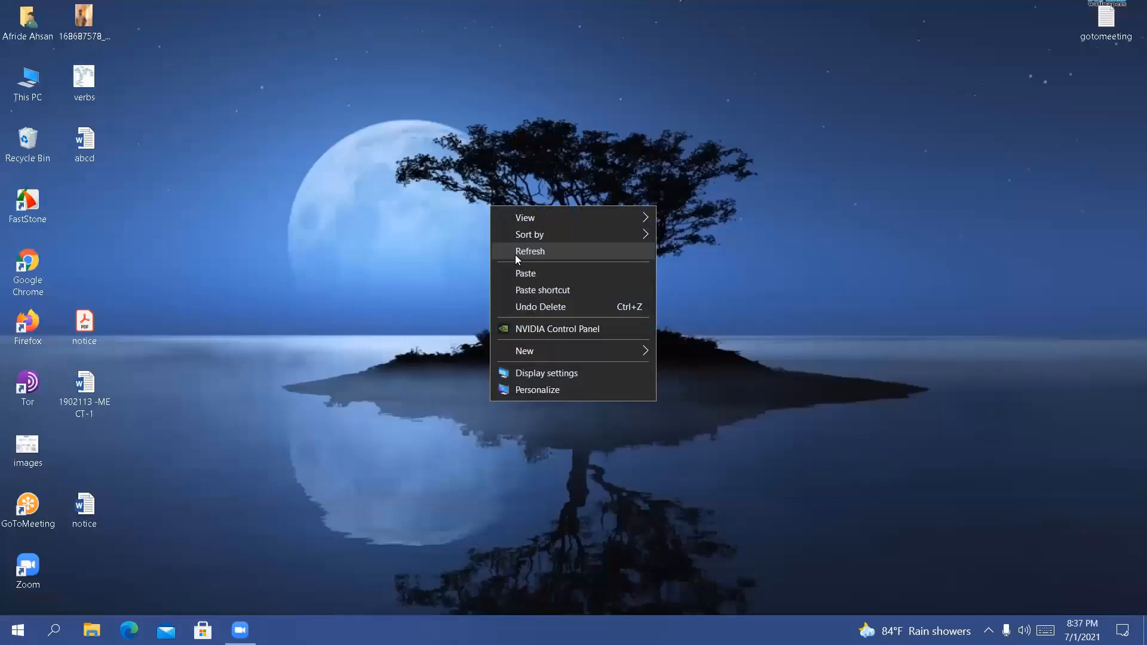
Refresh the Windows desktop several times
click(515, 255)
right_click(517, 256)
click(543, 292)
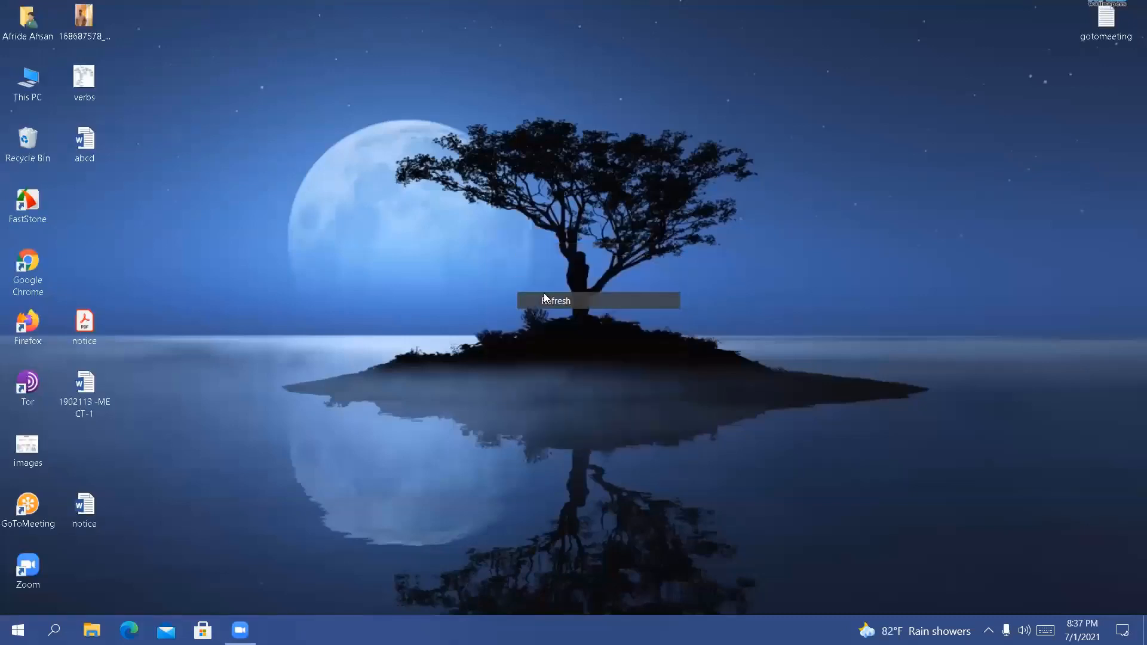
right_click(360, 170)
click(396, 210)
right_click(396, 211)
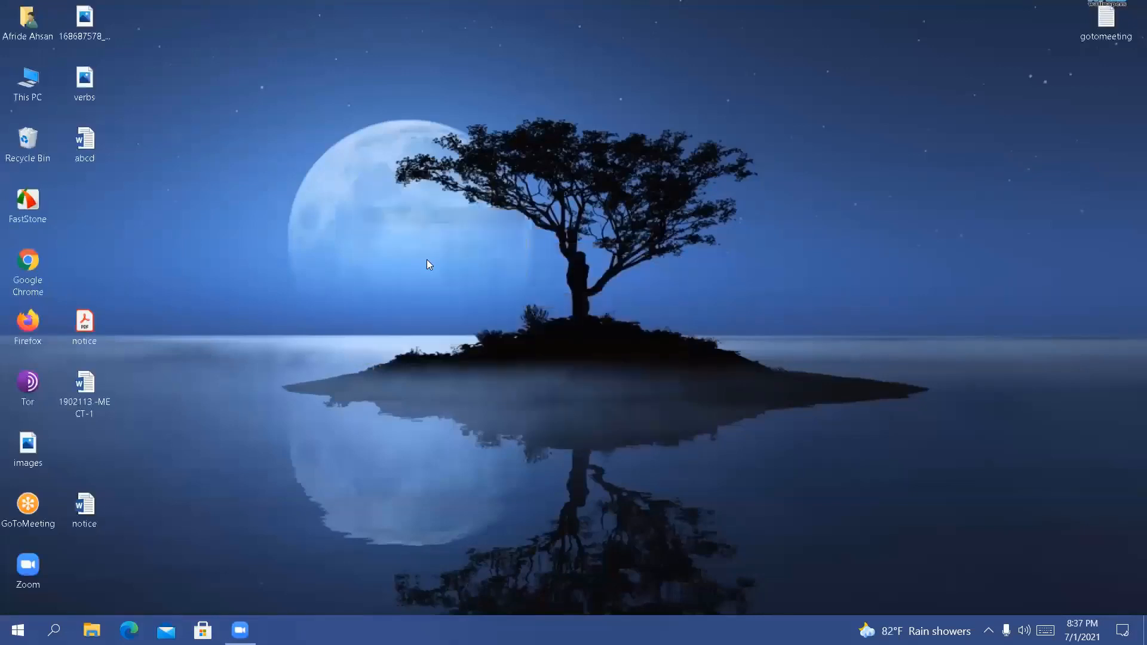
click(427, 261)
right_click(427, 260)
click(454, 300)
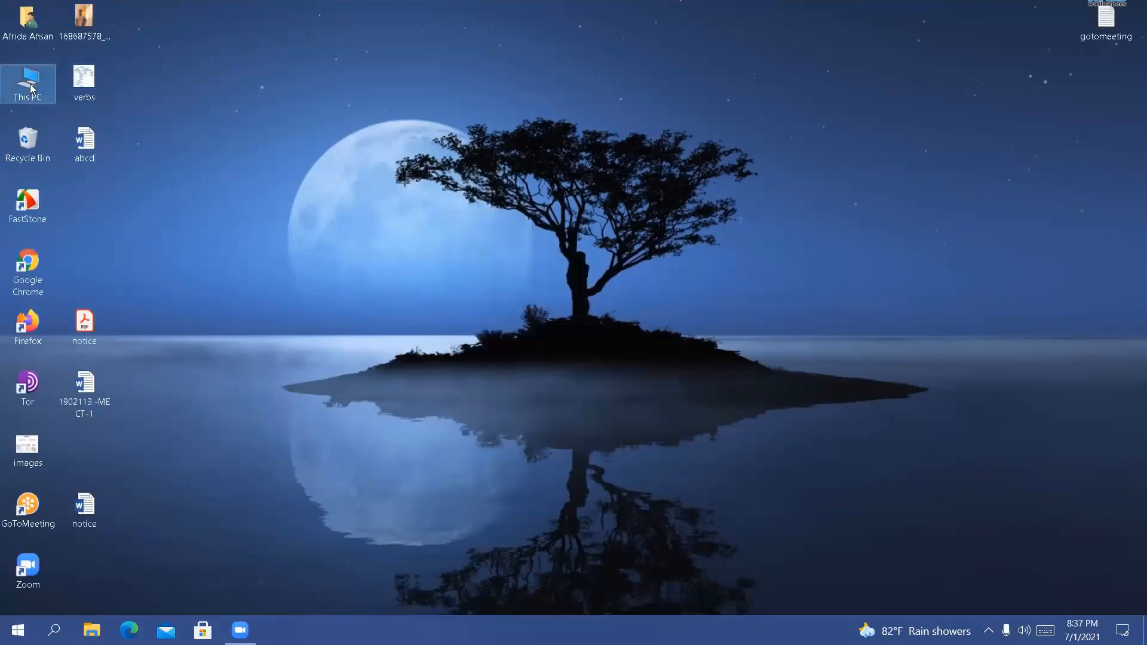
Open the 000 H4K3 D474 folder on the Virtual OS (G:) drive from This PC
double_click(30, 87)
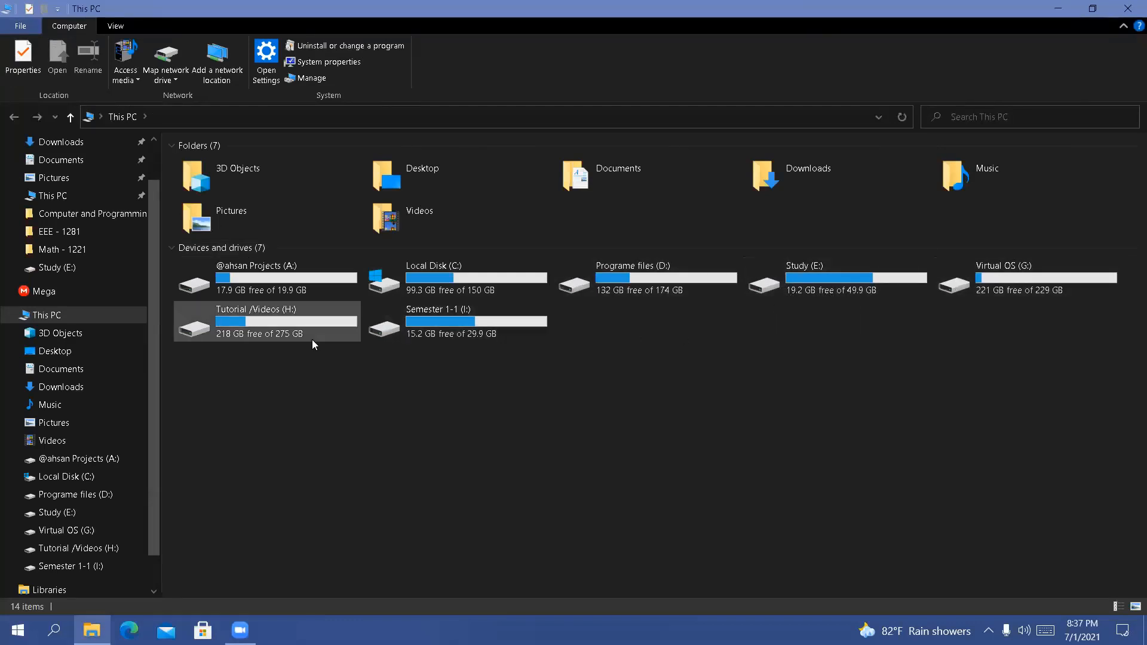
double_click(1051, 275)
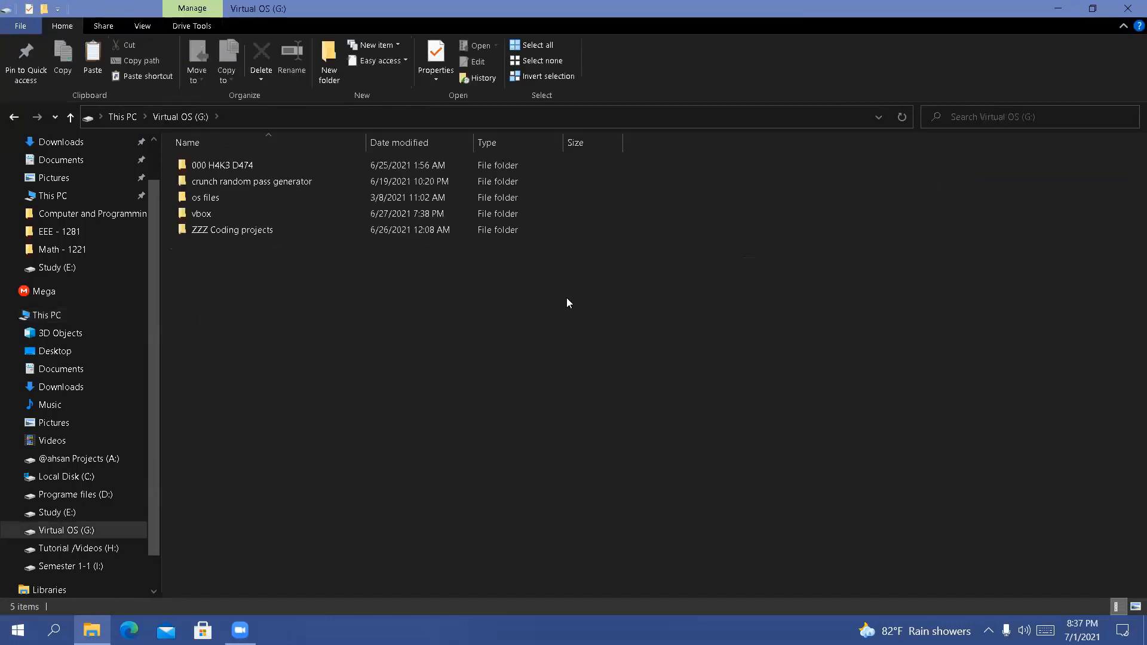
click(285, 165)
double_click(285, 166)
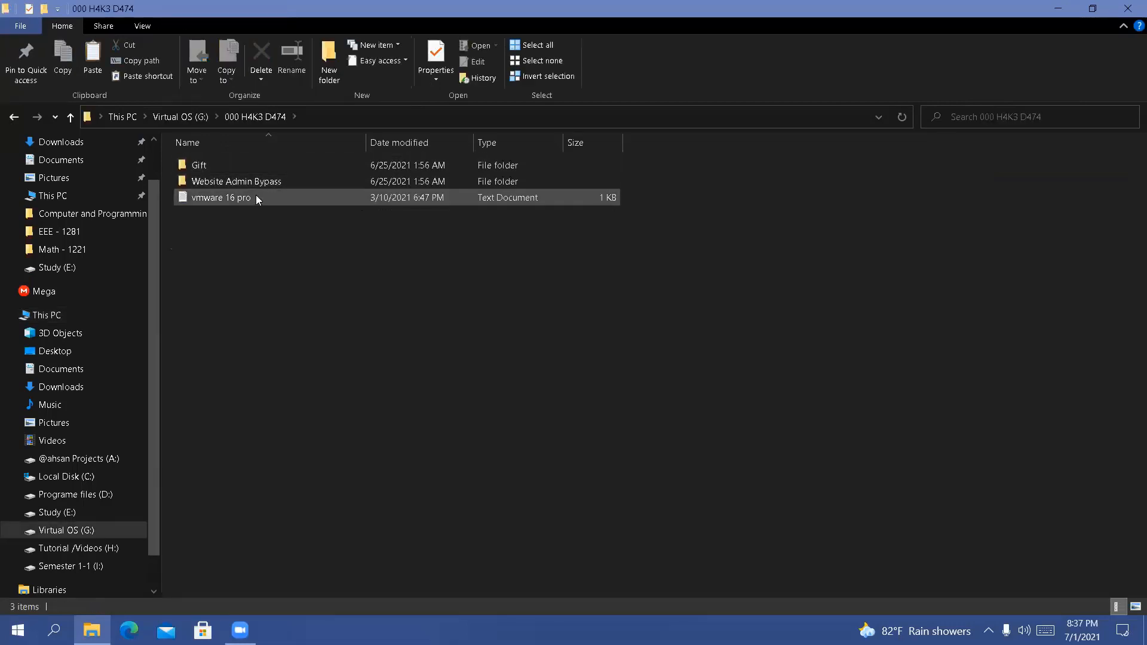
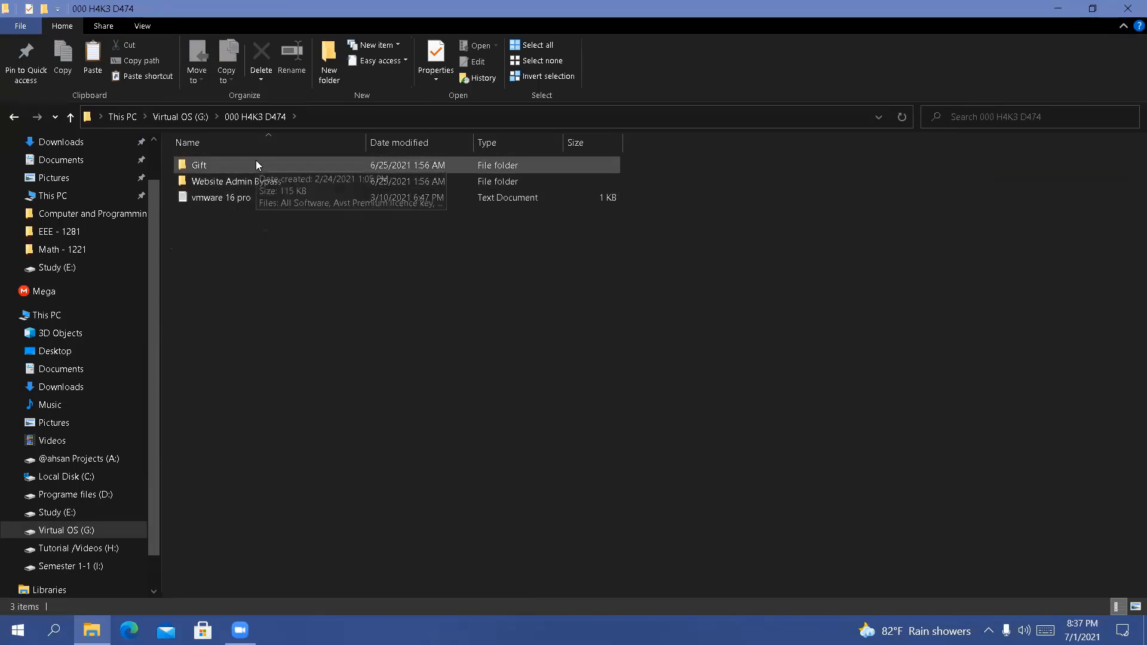
Open the win_key text file from the Gift folder and highlight the first Windows 10 Pro key list
double_click(256, 164)
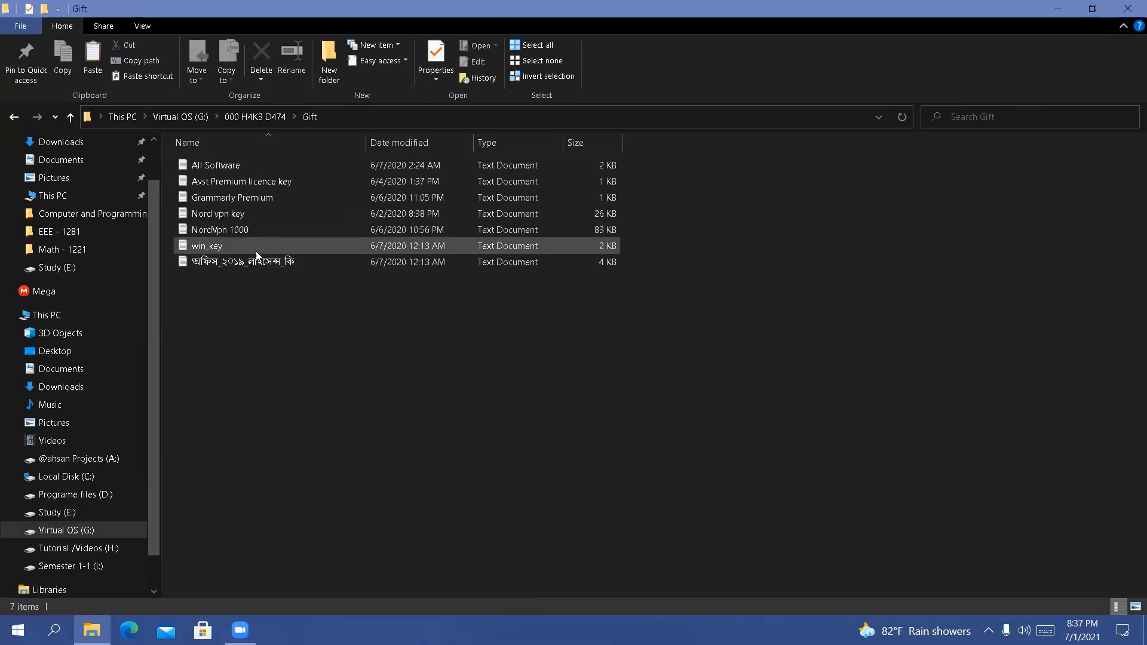
double_click(248, 245)
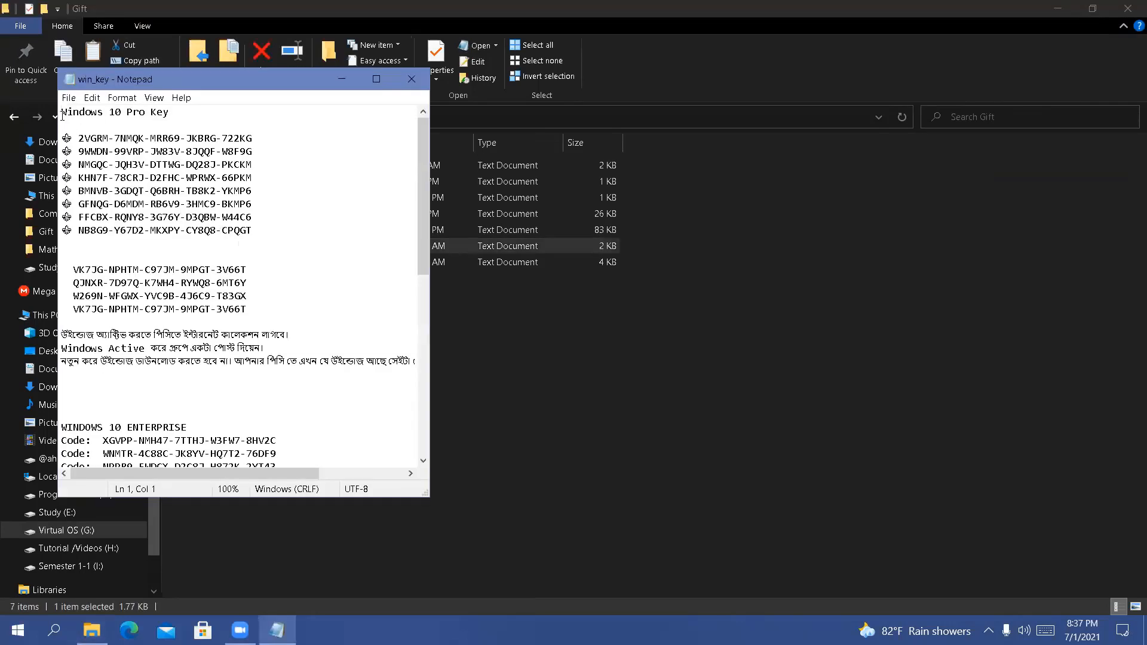
drag(62, 114, 268, 231)
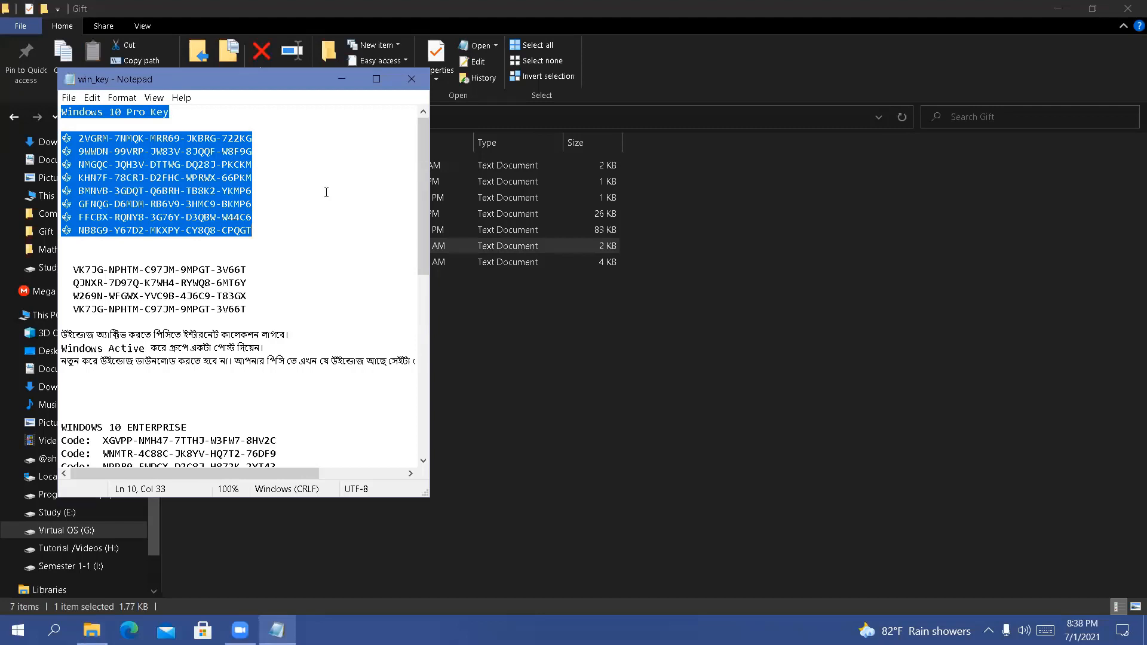
Close the win_key file and the File Explorer window to return to the desktop
click(411, 79)
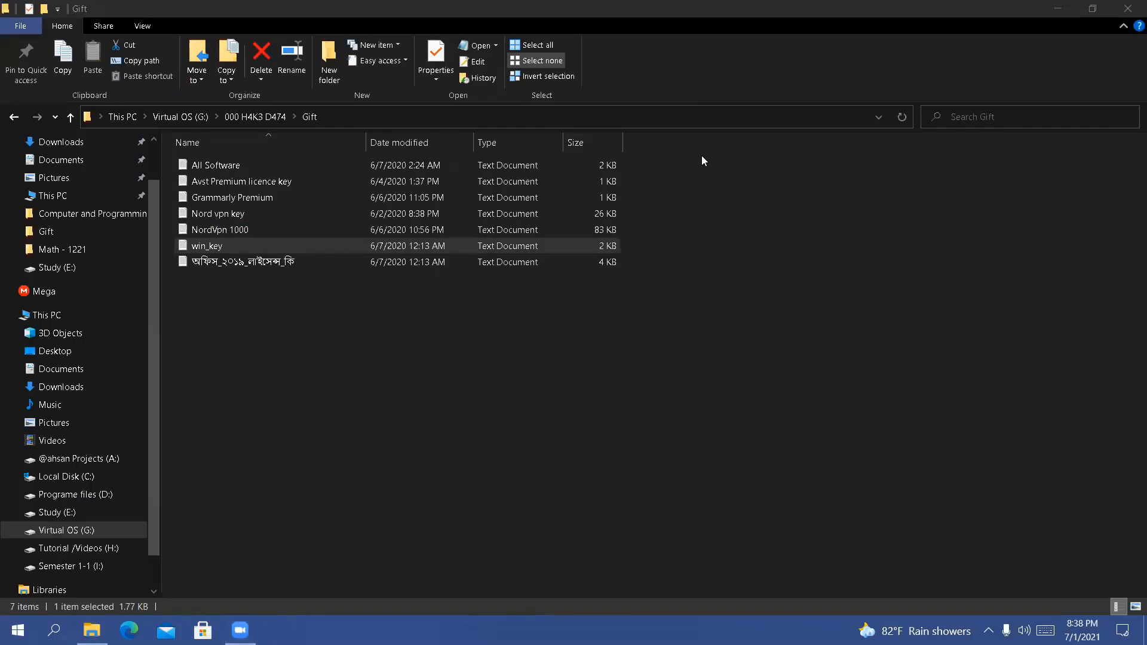
click(1129, 6)
click(1130, 6)
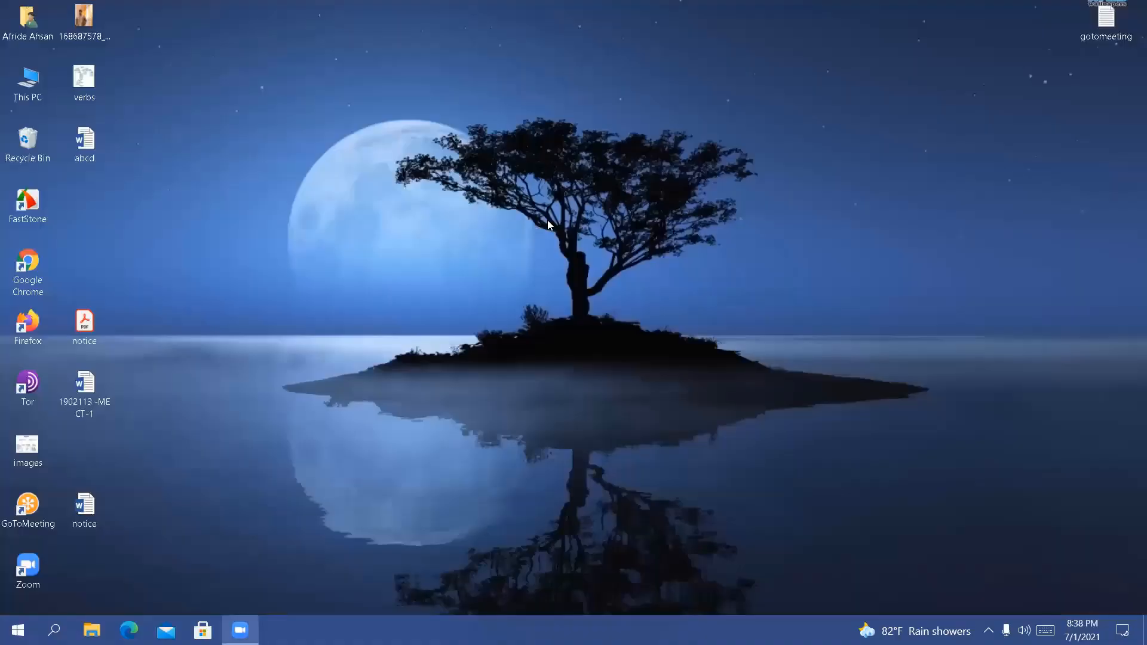
Refresh the Windows desktop a few times
right_click(547, 219)
right_click(570, 267)
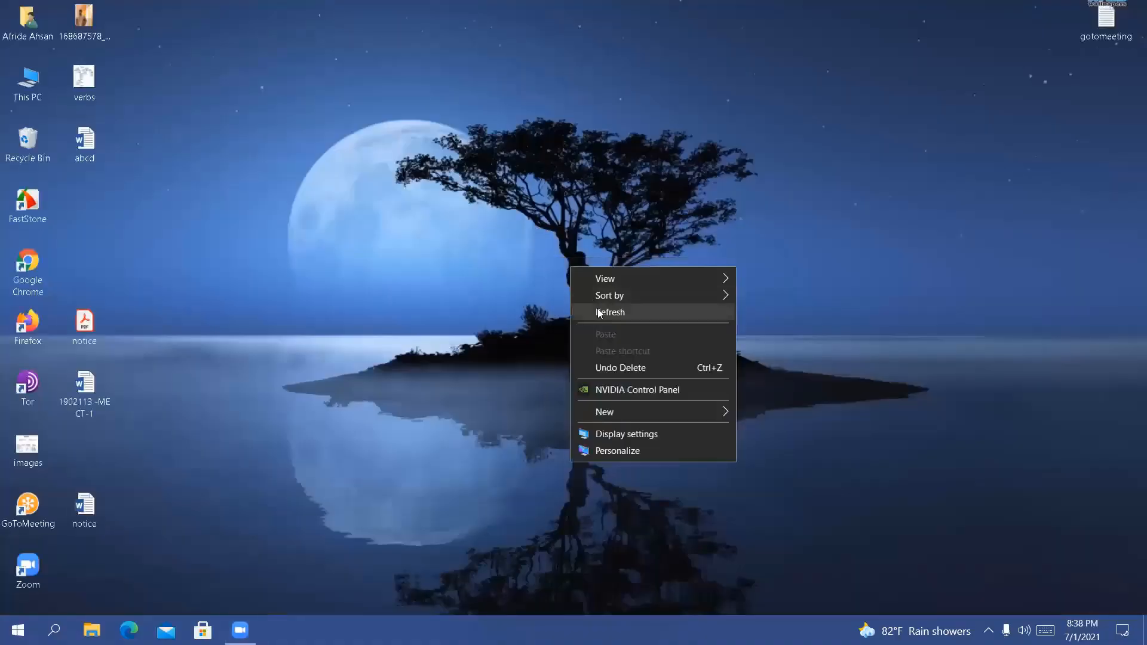
right_click(541, 243)
click(571, 289)
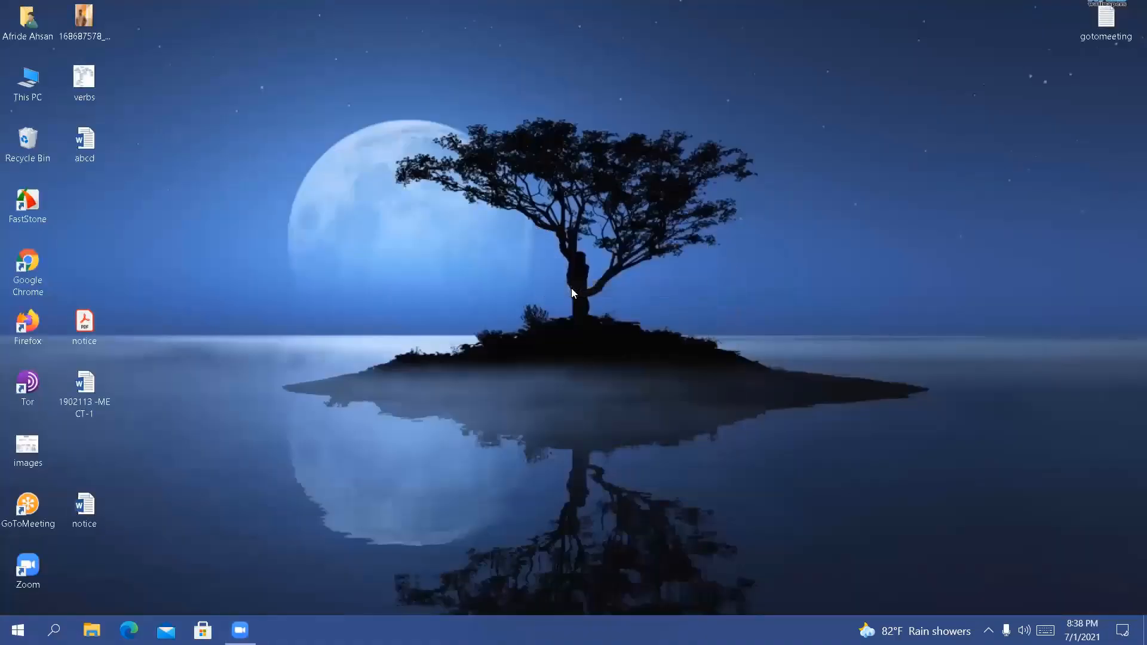
Find and open Windows Settings, look over its categories and open Update & Security
key(super+s)
text(set)
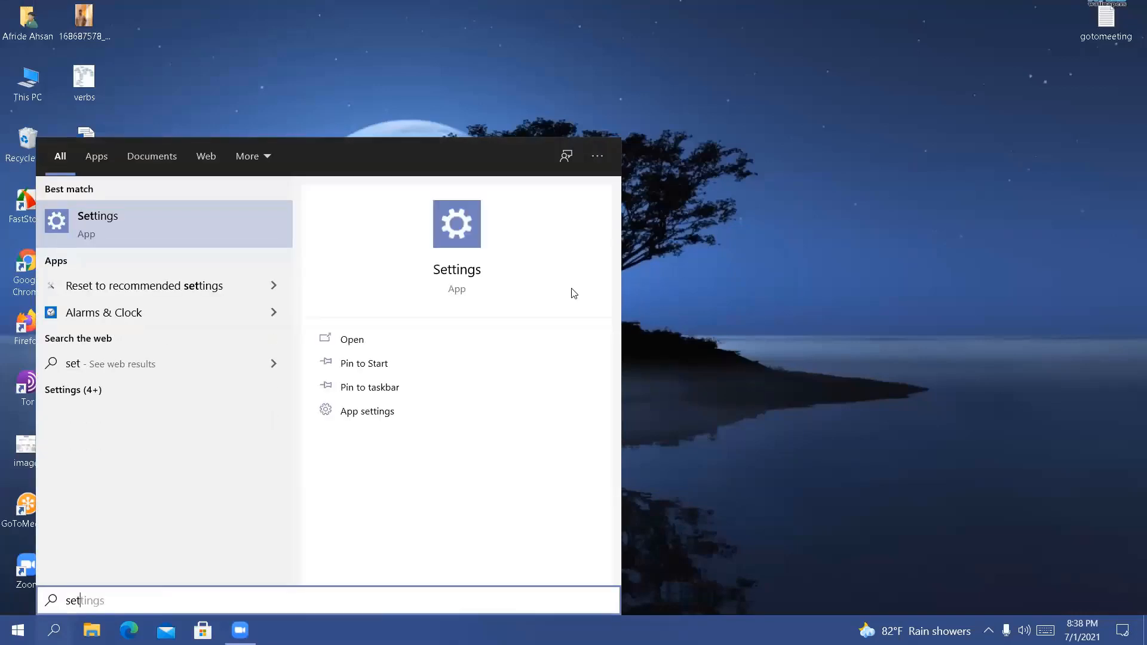
key(Return)
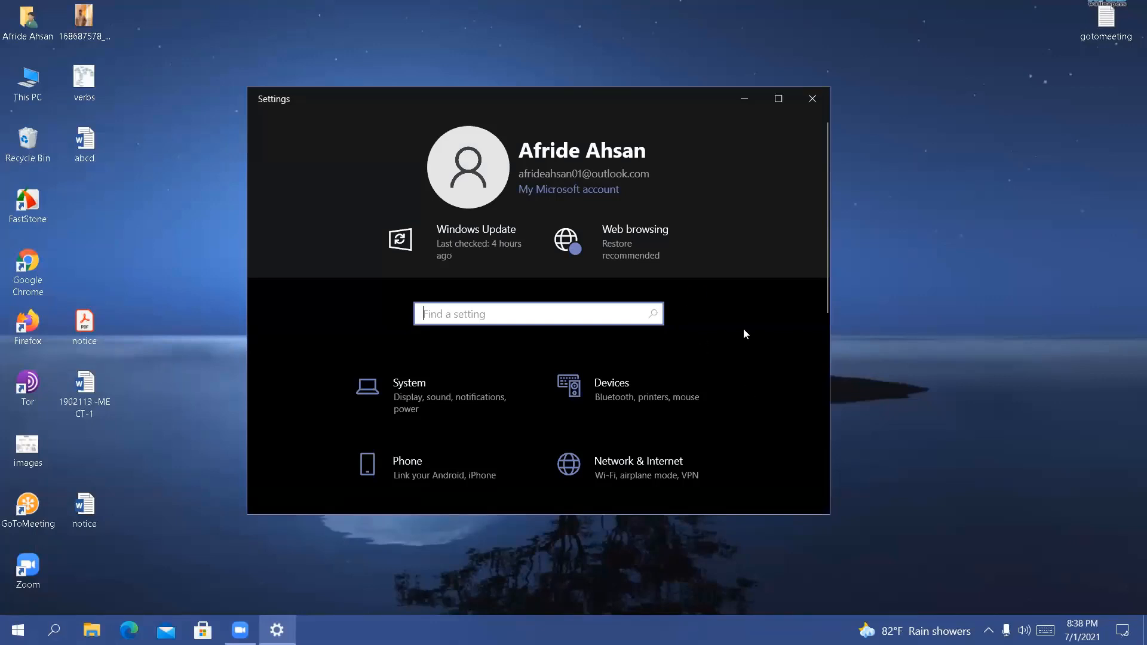
scroll(723, 347, down, 5)
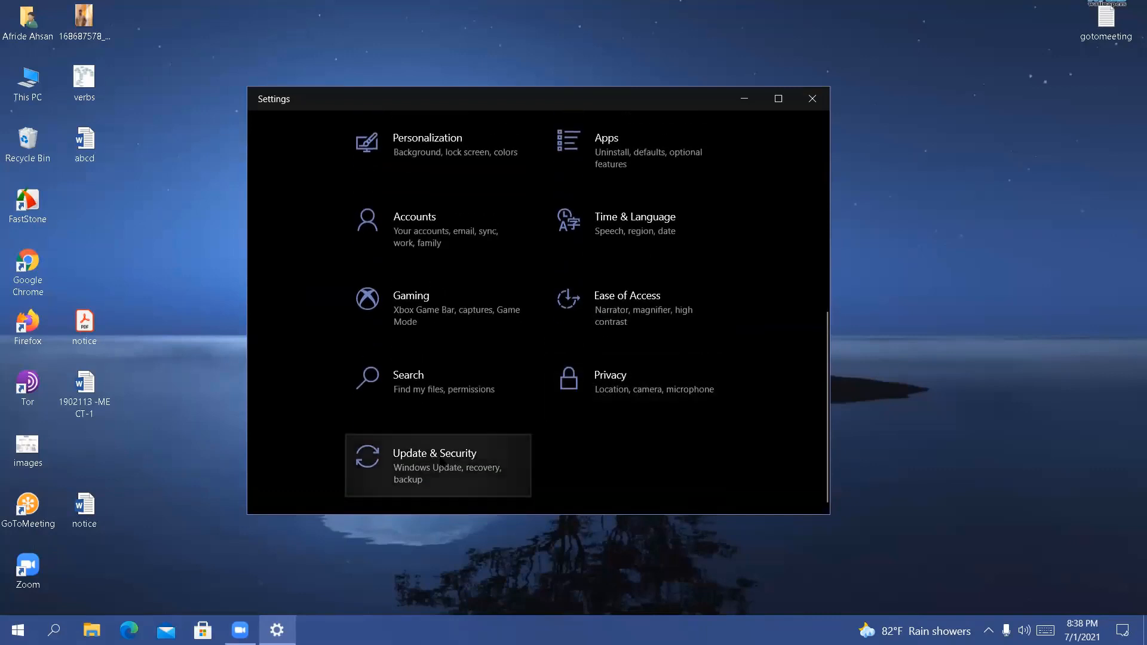
scroll(478, 245, up, 1)
scroll(477, 277, up, 3)
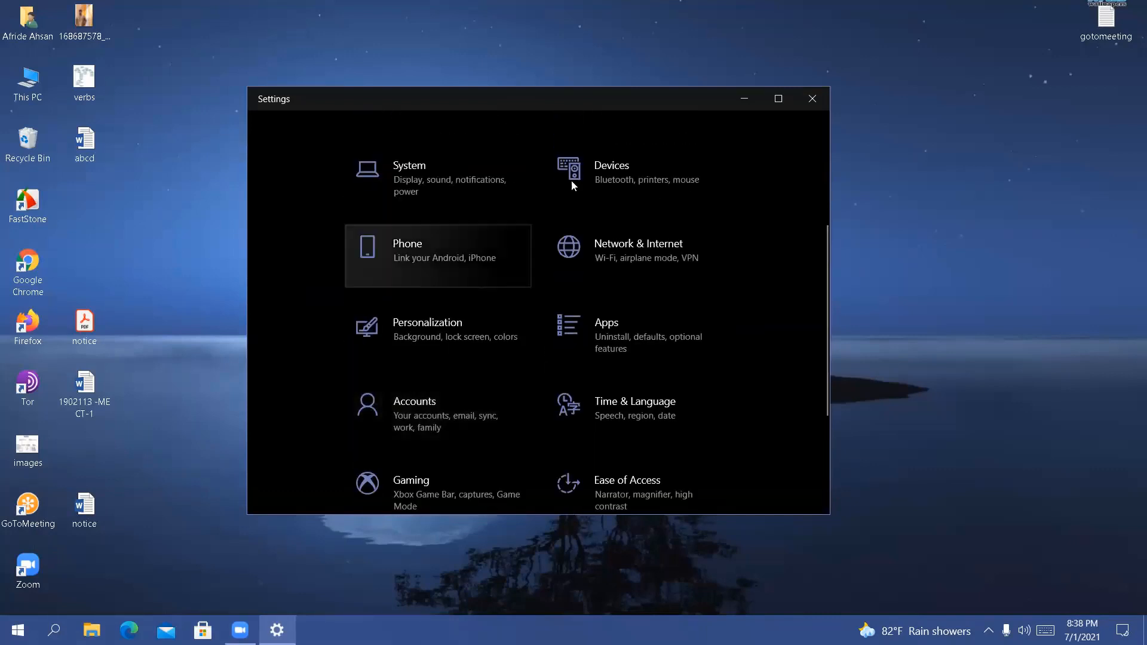
scroll(474, 317, down, 3)
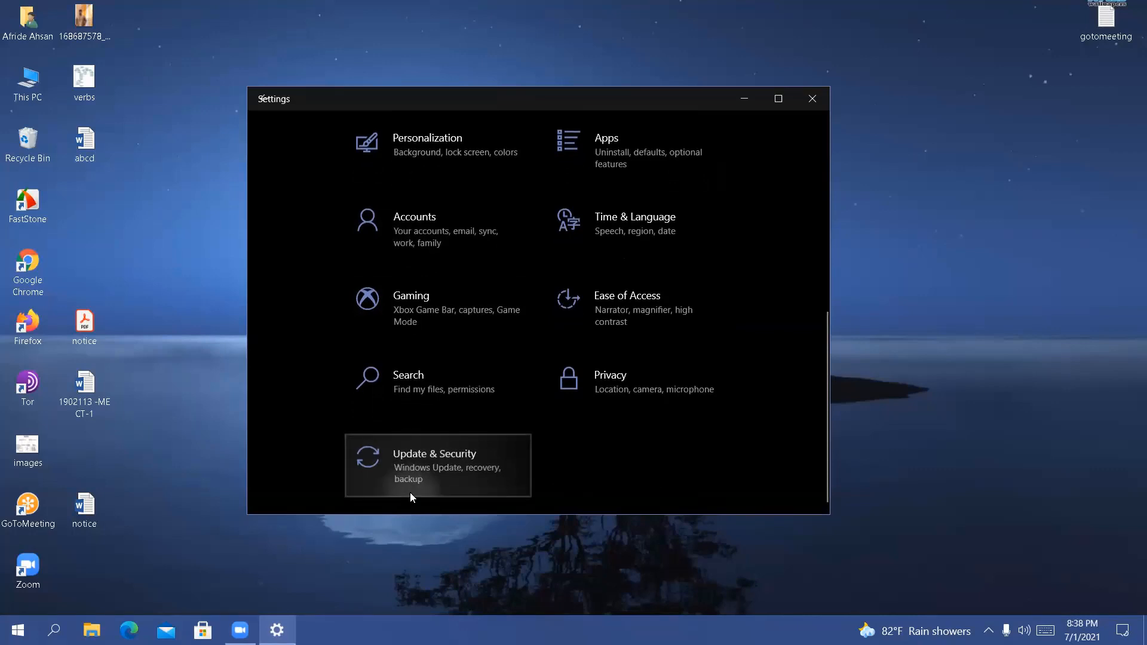
click(410, 492)
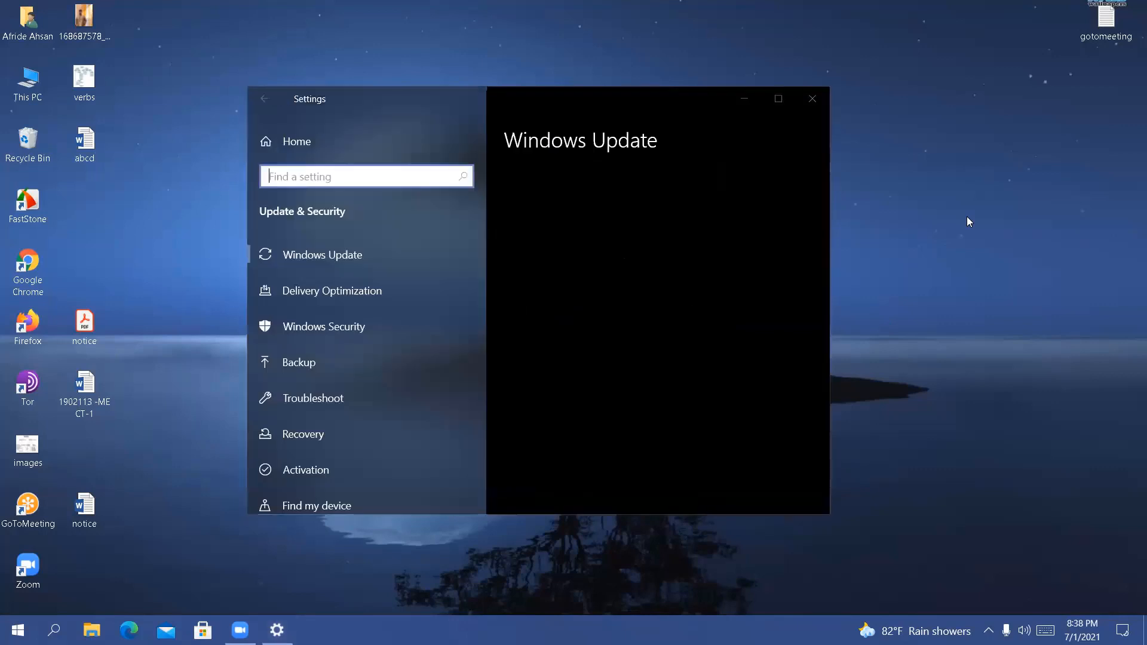
Refresh the desktop once and open the Activation page under Update & Security
right_click(966, 216)
click(994, 267)
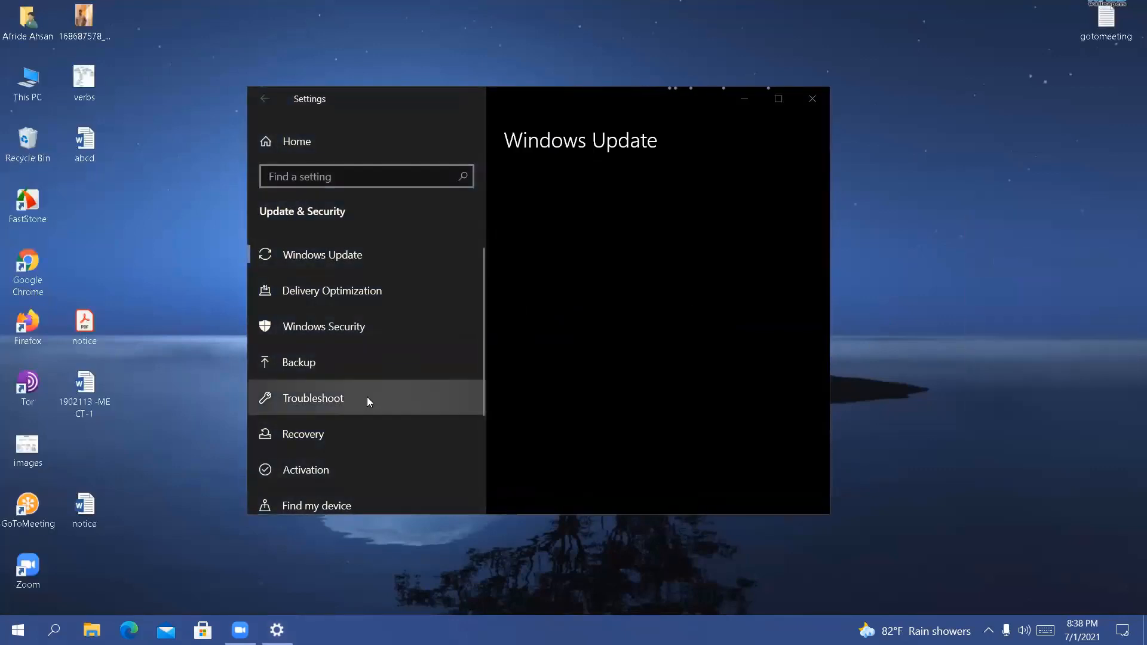
scroll(367, 396, down, 3)
click(321, 335)
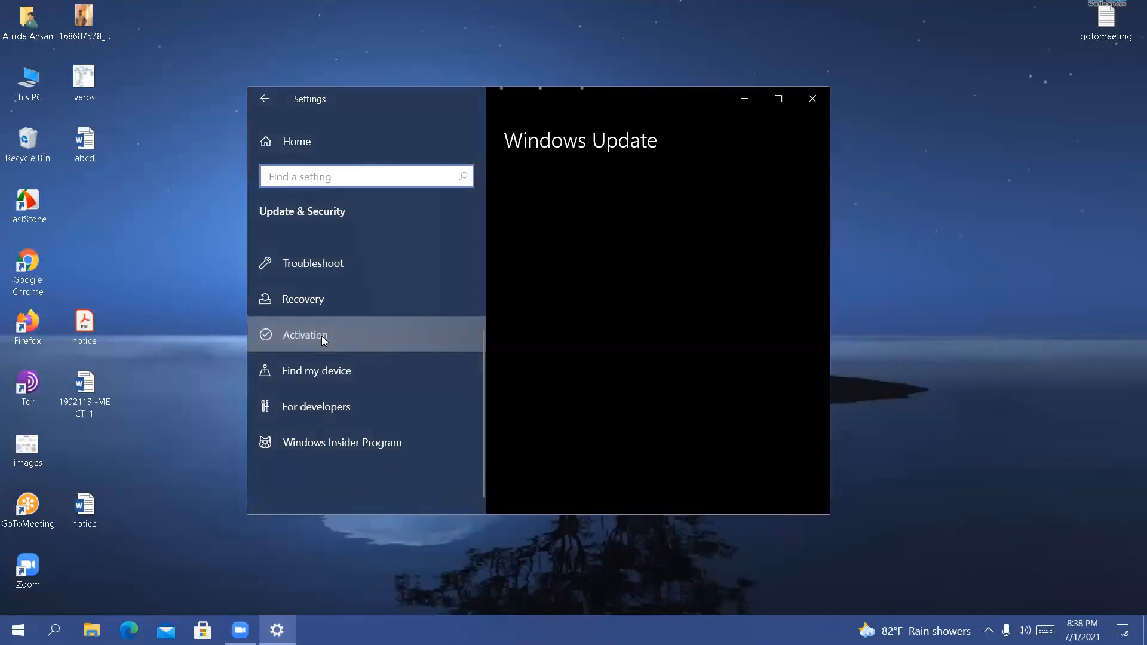
Refresh the desktop repeatedly while the Activation page loads in Settings
right_click(184, 262)
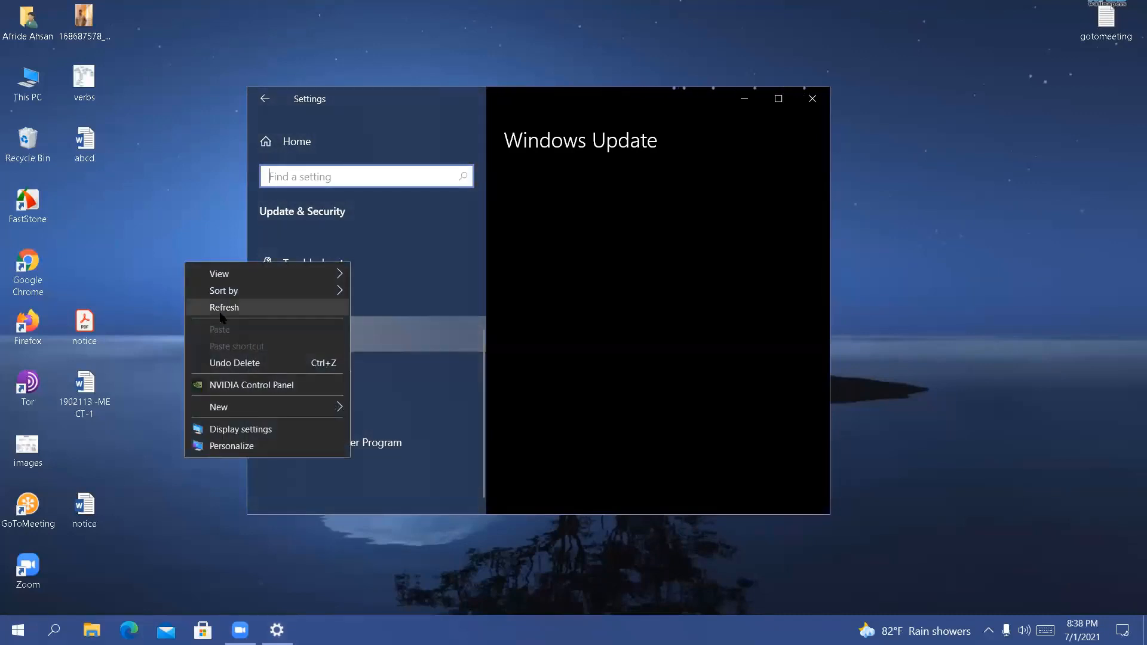
click(220, 312)
right_click(163, 227)
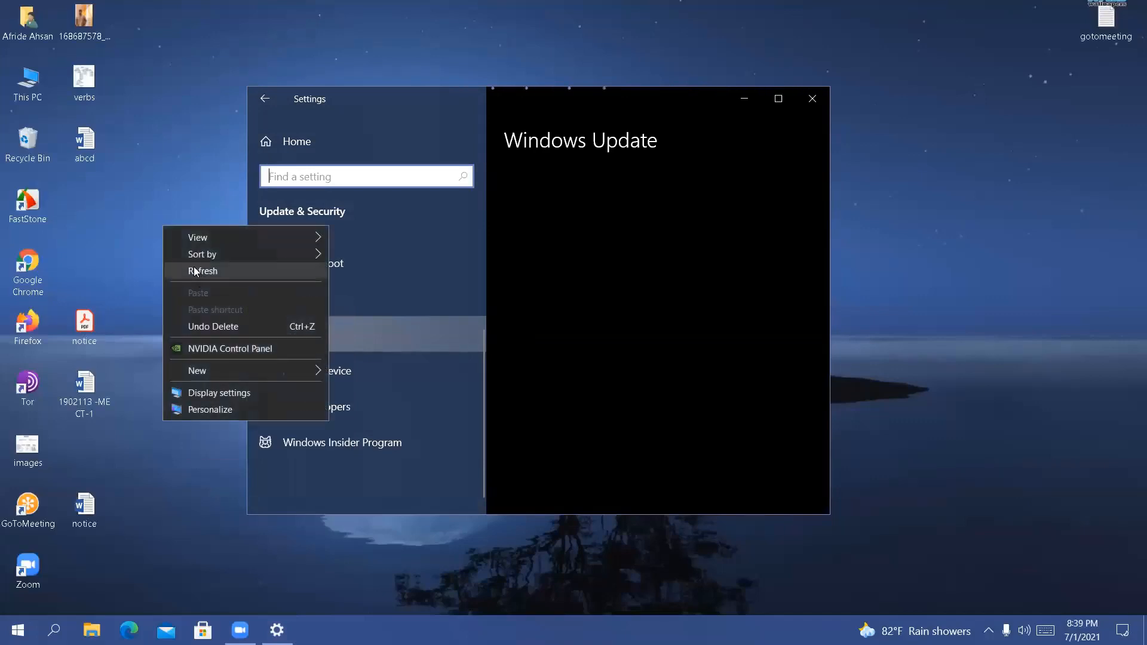
click(194, 272)
right_click(162, 210)
click(188, 258)
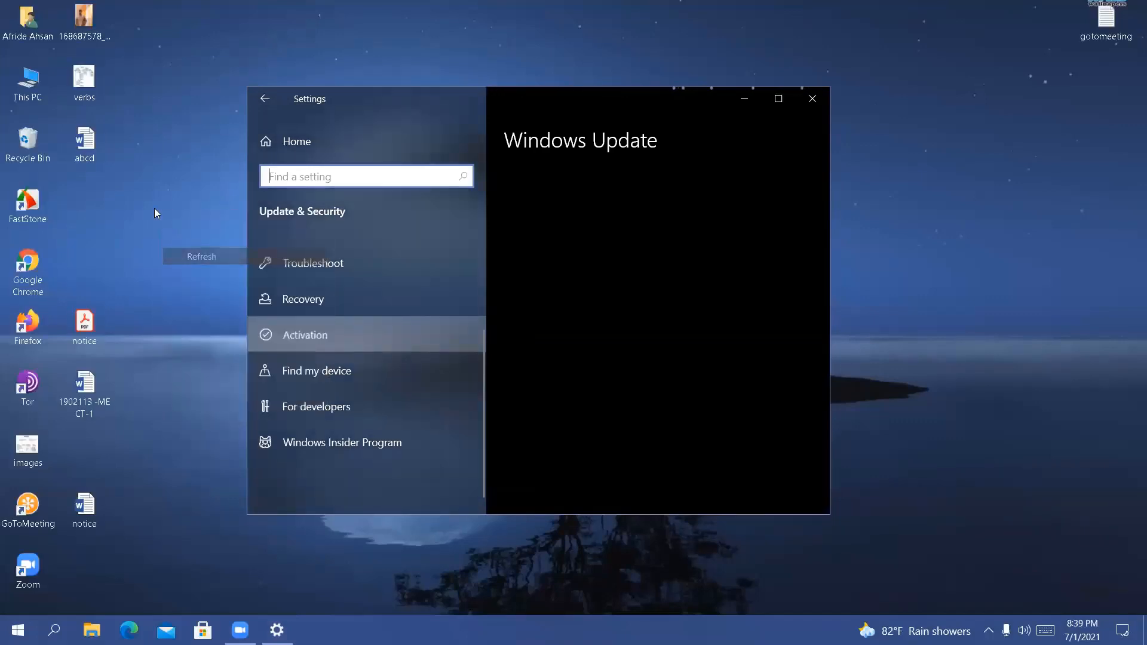
right_click(154, 208)
click(181, 257)
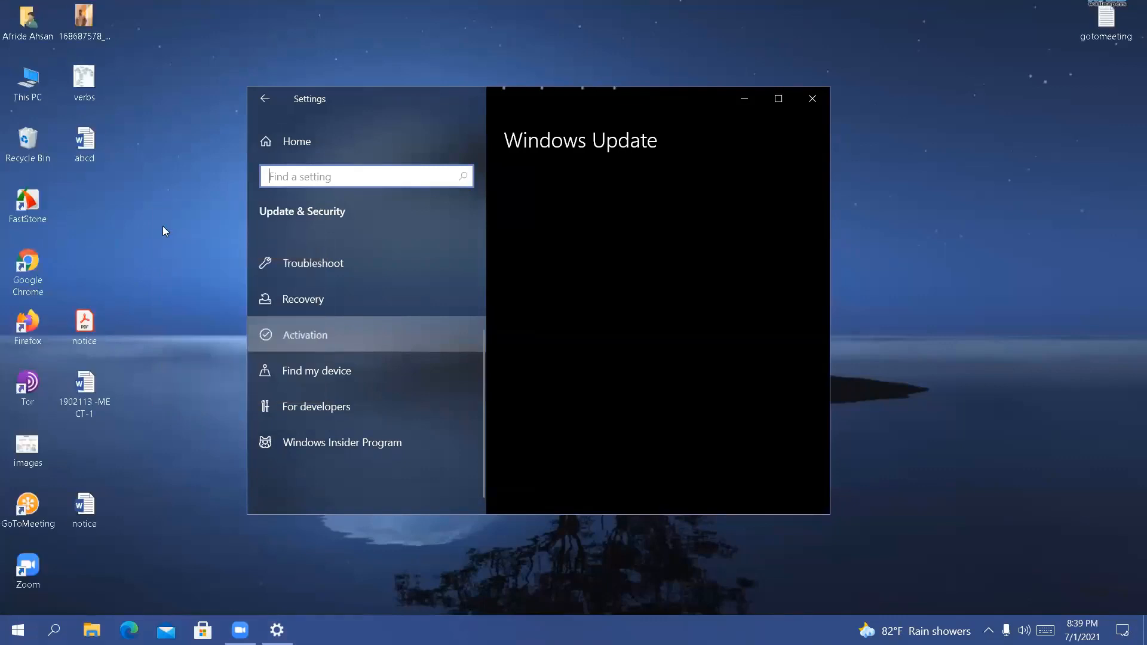
right_click(162, 226)
click(190, 272)
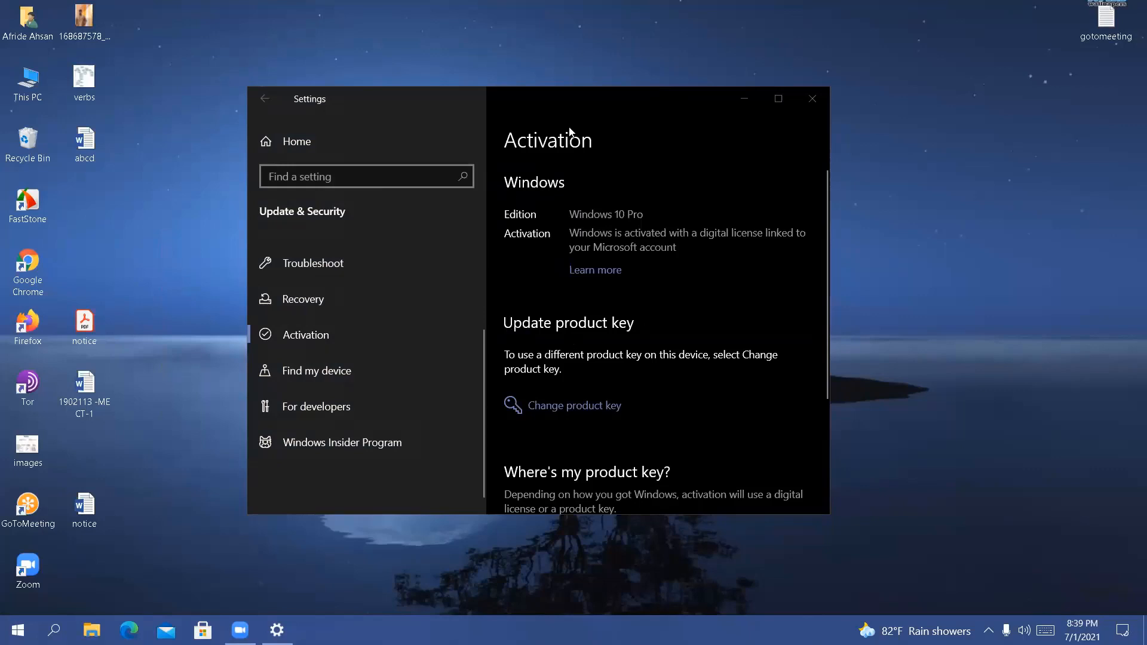
Open the product key change dialog from the Activation page, cancel it without entering a key, and close Settings
click(608, 408)
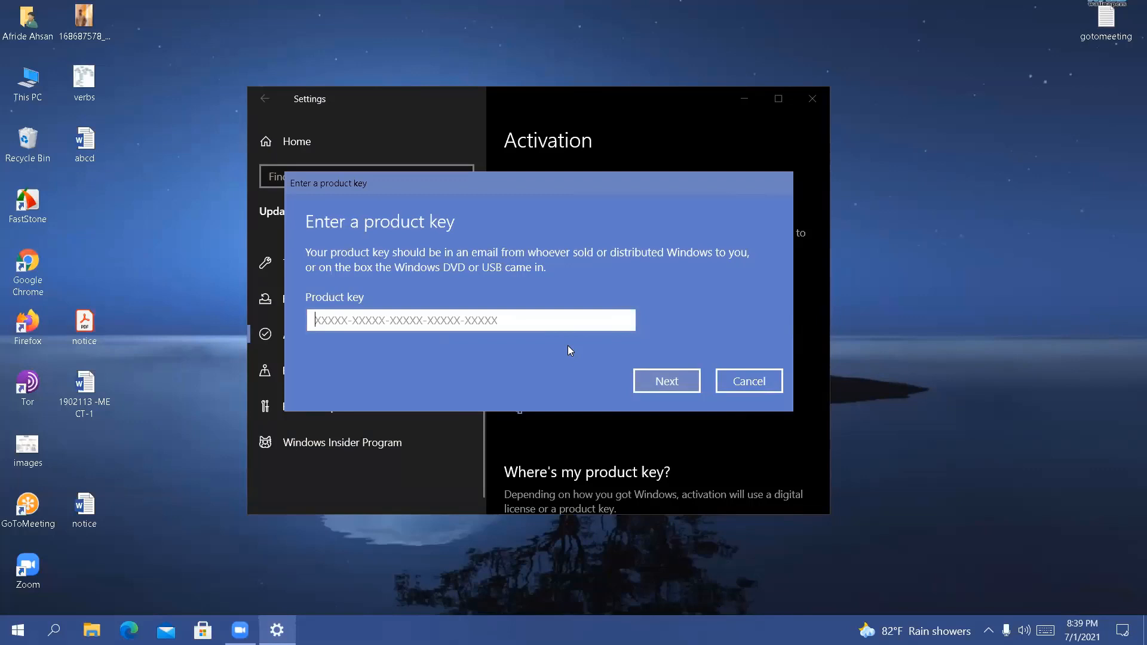
click(736, 383)
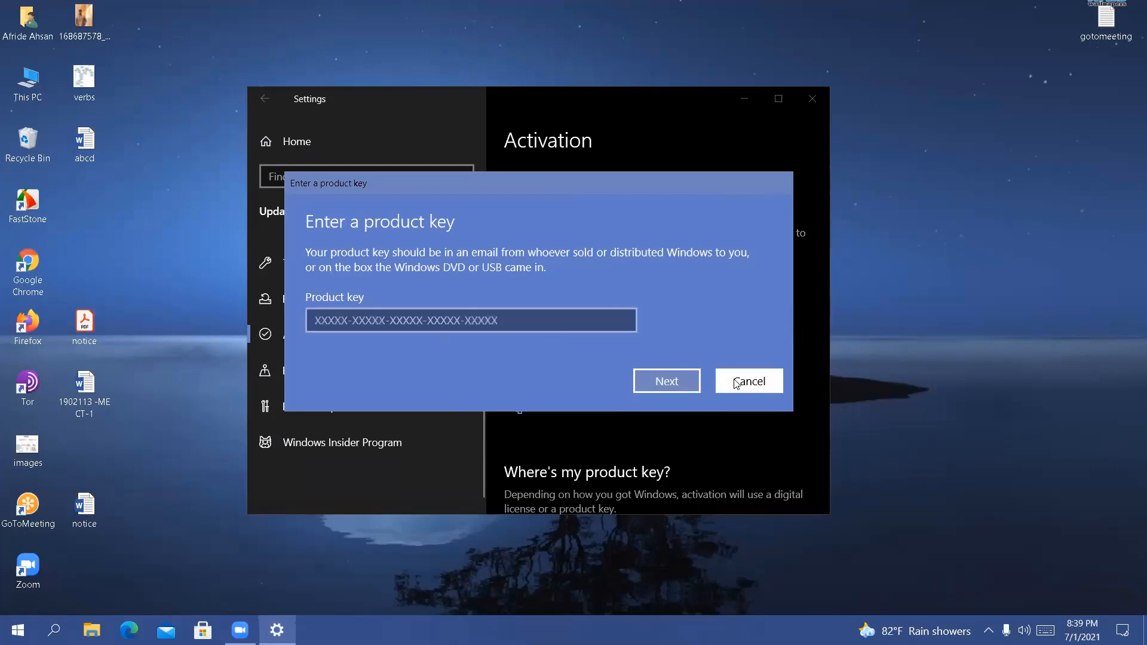
scroll(819, 146, down, 2)
scroll(546, 218, up, 2)
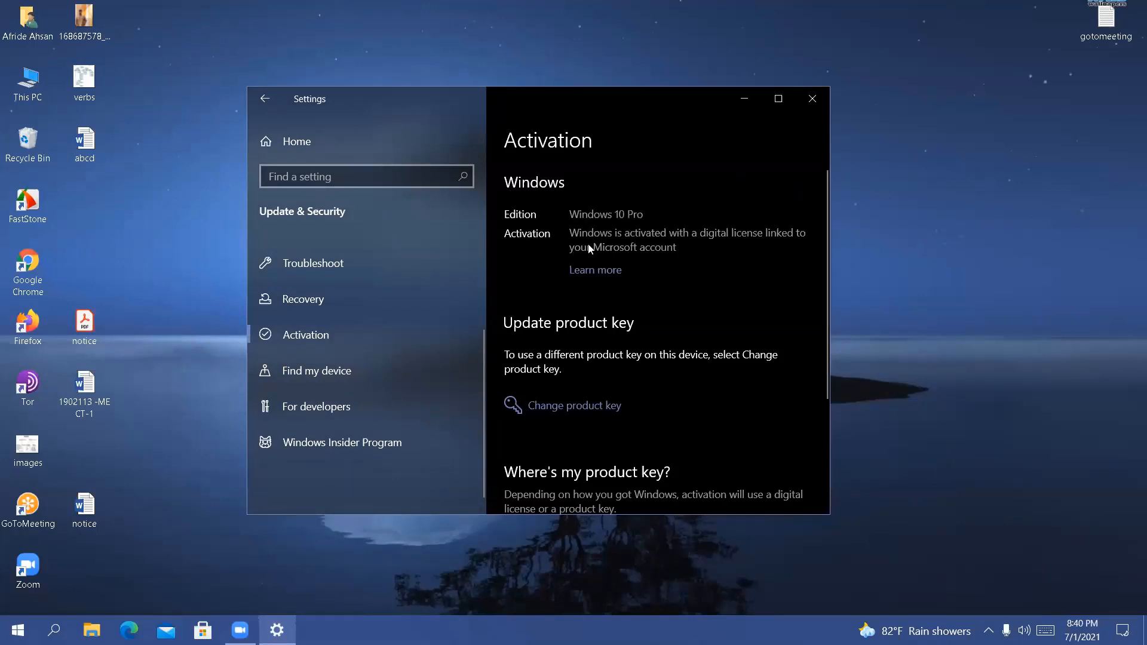
click(811, 99)
right_click(560, 185)
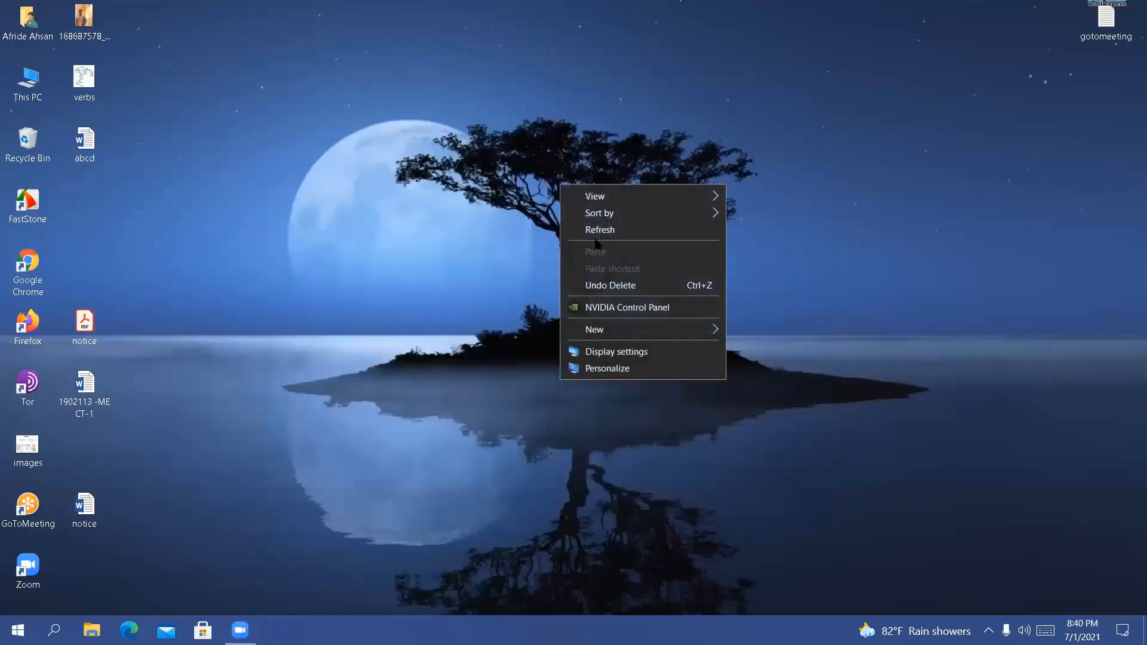
click(603, 234)
right_click(504, 189)
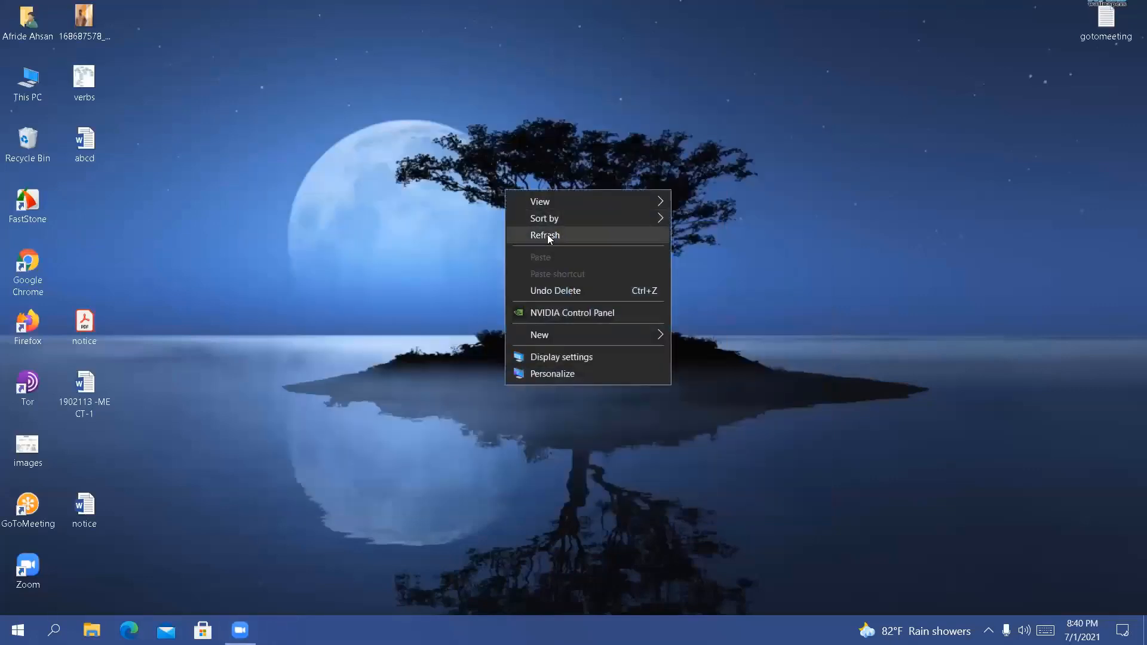
click(547, 234)
right_click(547, 234)
click(574, 279)
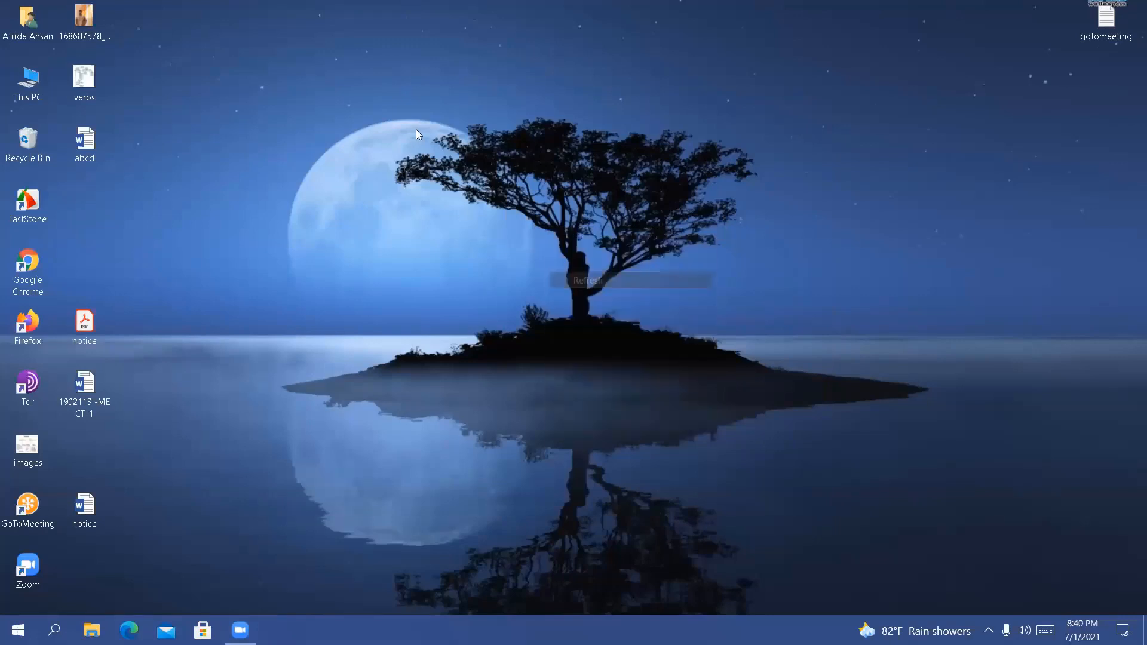
right_click(416, 132)
click(463, 174)
right_click(464, 173)
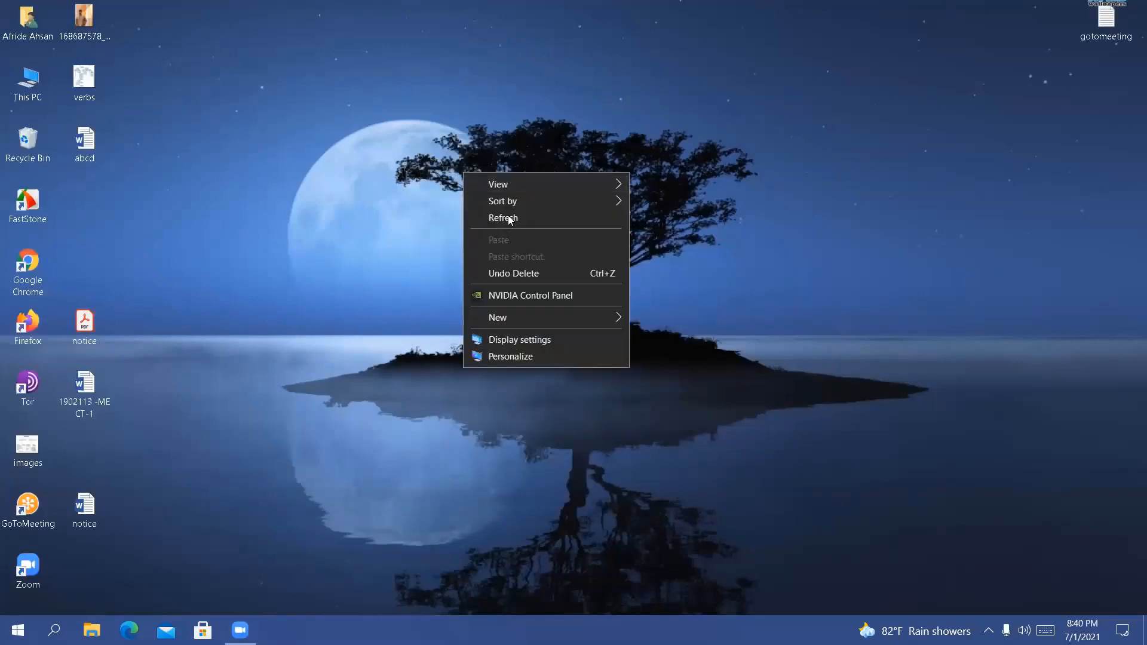
click(507, 218)
right_click(440, 164)
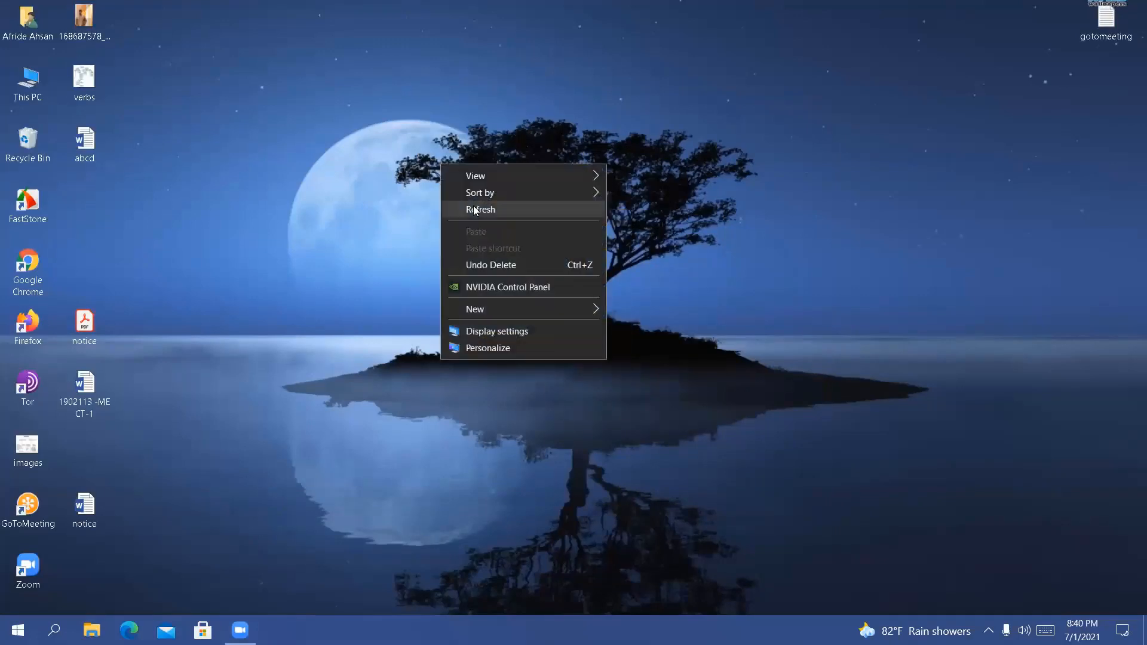
click(474, 209)
right_click(473, 203)
click(509, 251)
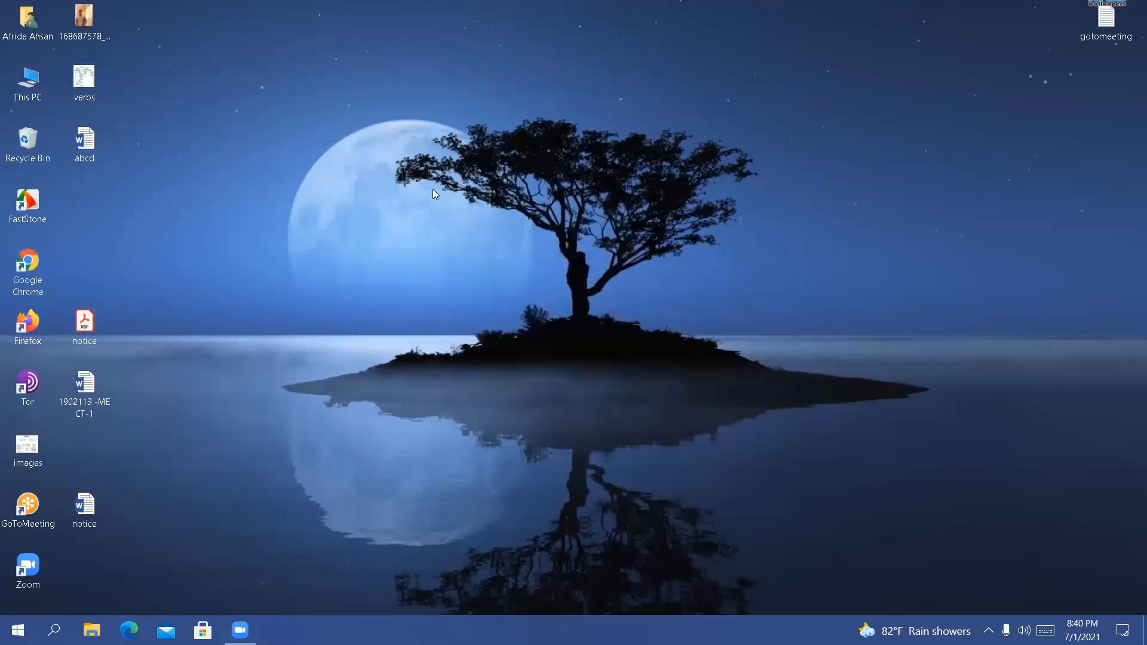
right_click(433, 189)
click(463, 232)
right_click(464, 233)
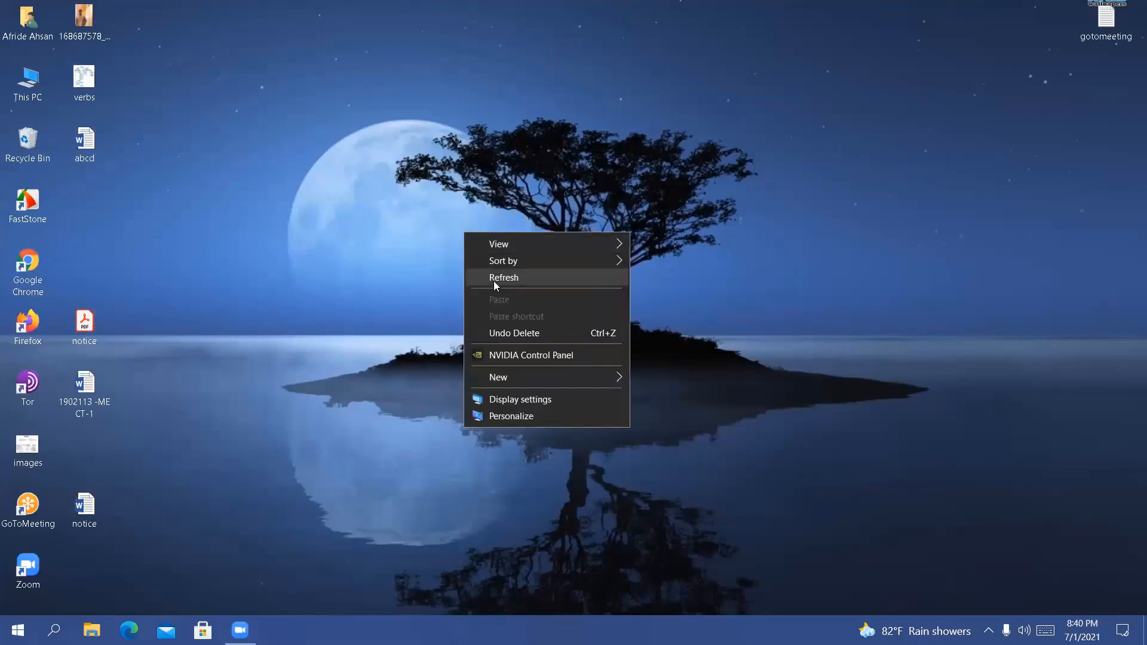
click(494, 280)
right_click(493, 281)
click(523, 326)
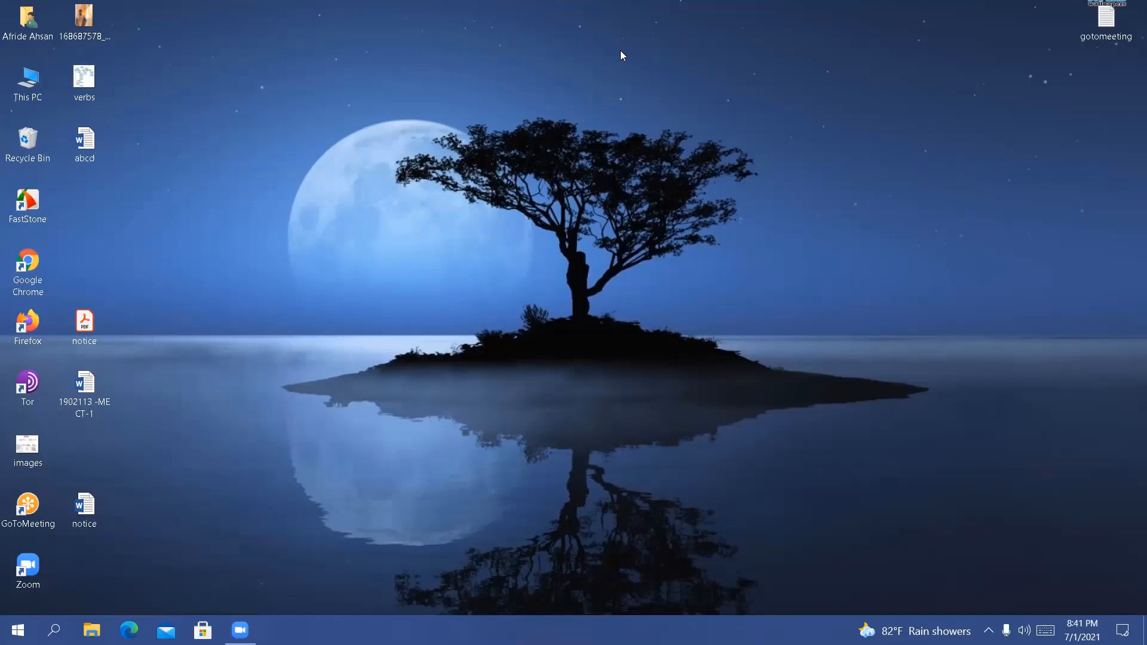
right_click(560, 107)
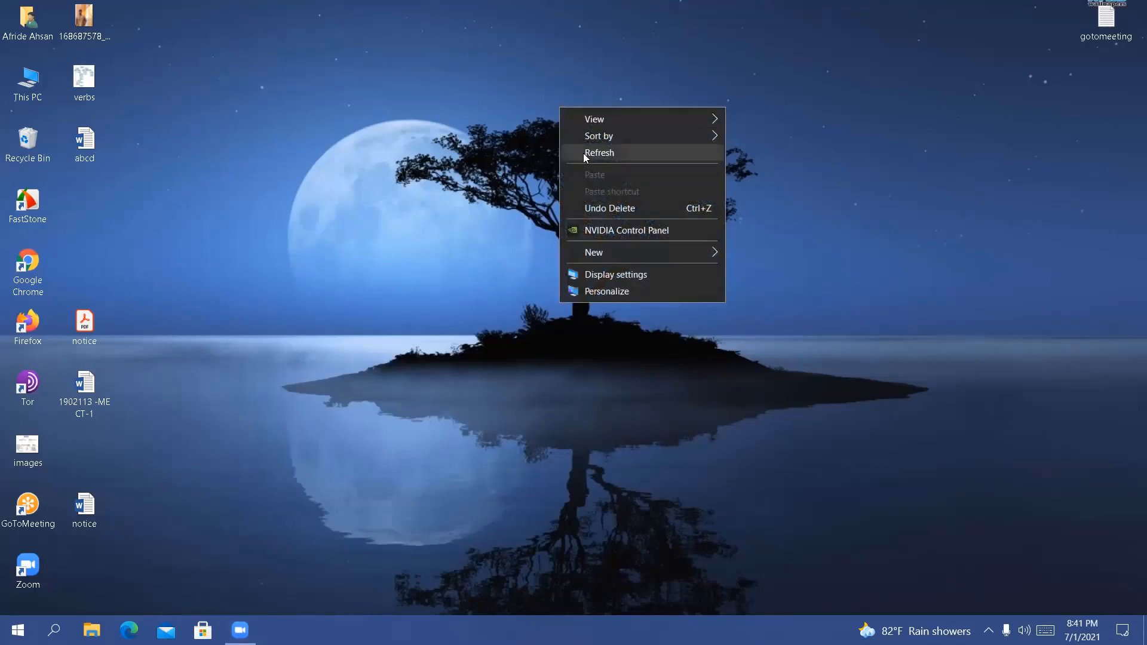
click(585, 154)
right_click(585, 154)
click(624, 202)
right_click(621, 191)
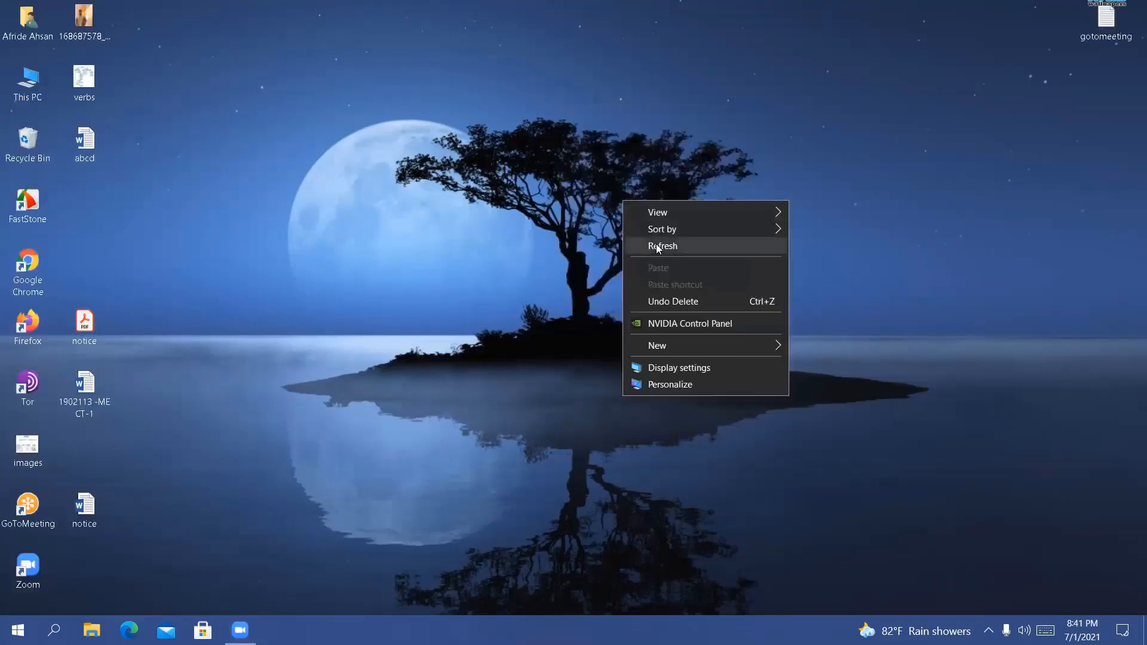
click(656, 245)
right_click(478, 185)
click(521, 232)
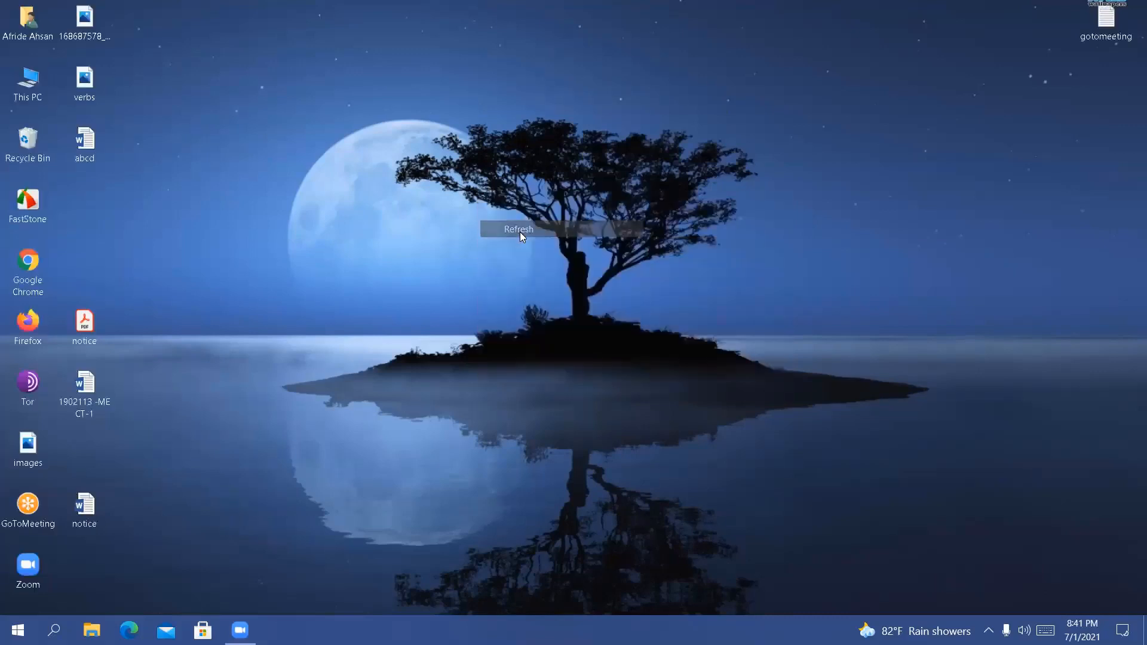
right_click(520, 224)
click(555, 278)
right_click(555, 278)
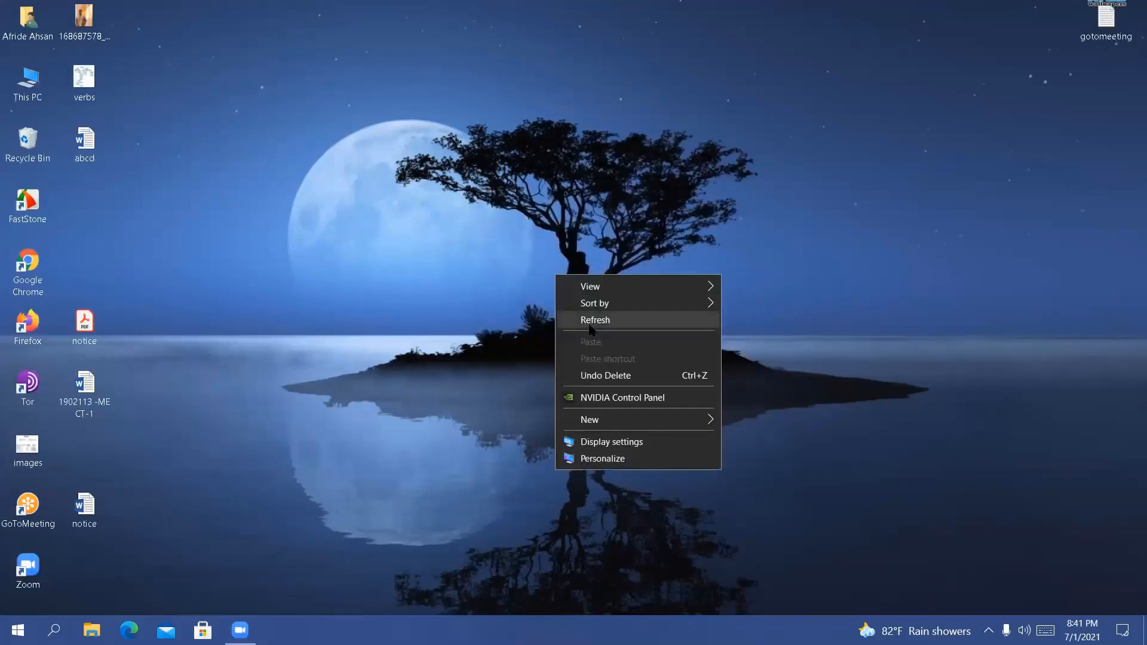
click(589, 322)
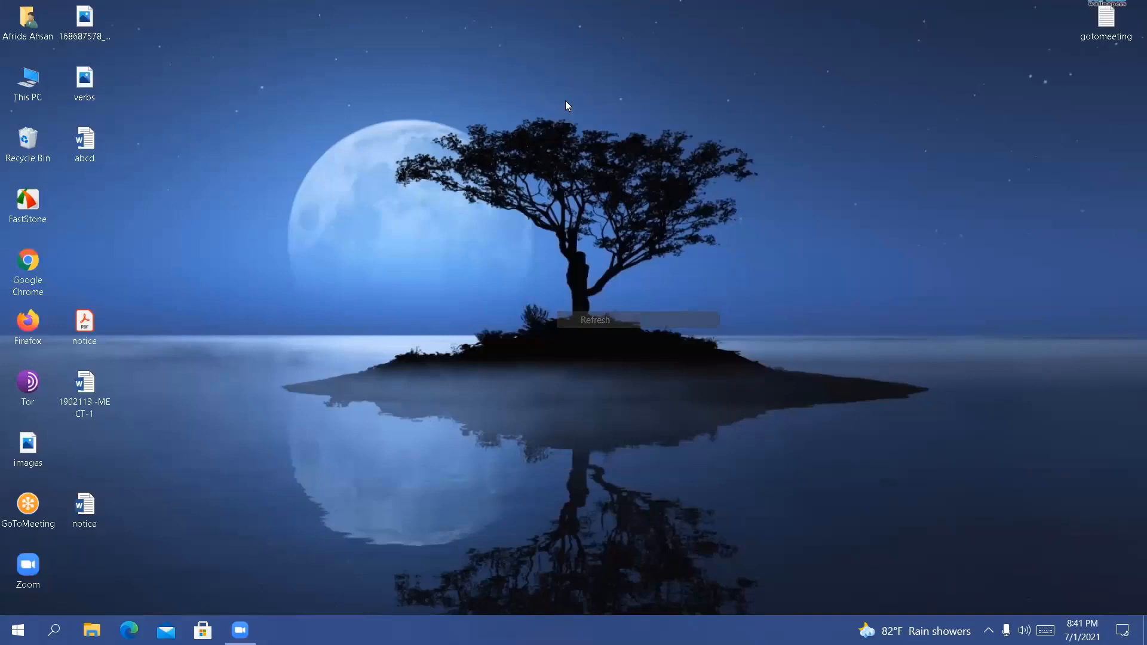
right_click(592, 142)
click(623, 189)
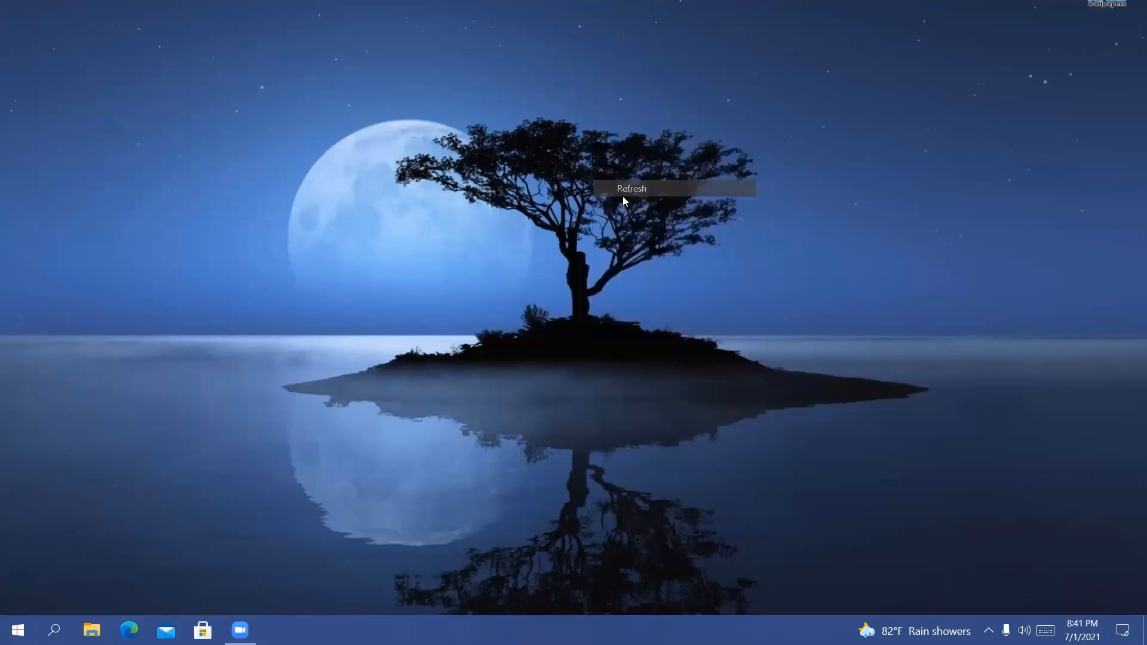
right_click(622, 197)
click(650, 240)
right_click(547, 156)
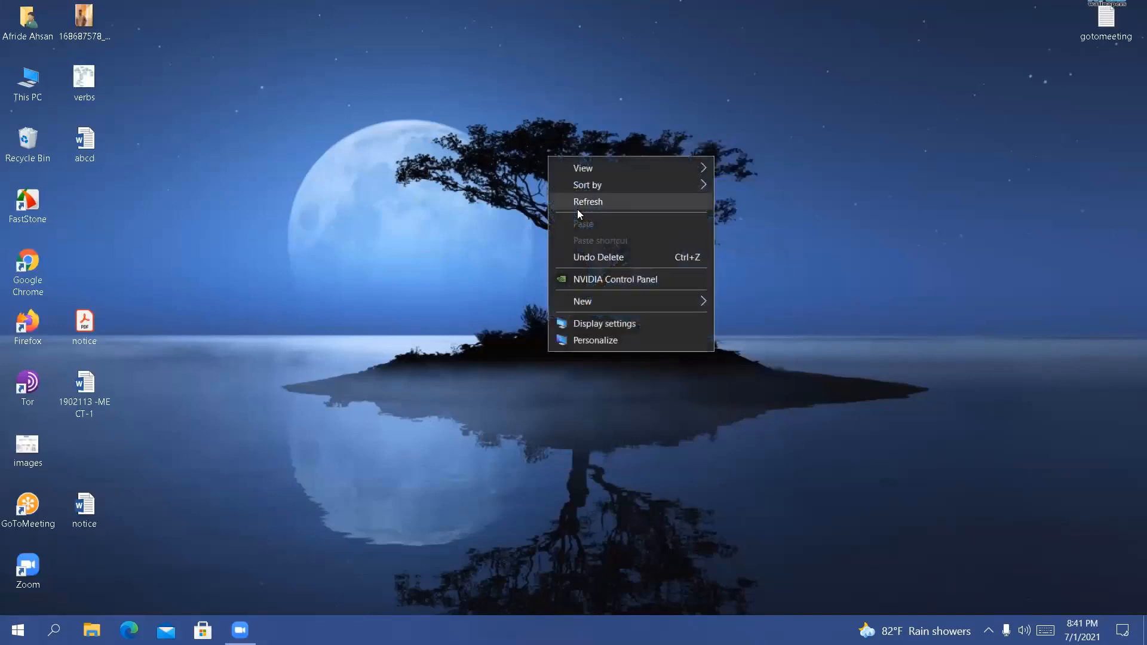
click(576, 208)
right_click(576, 208)
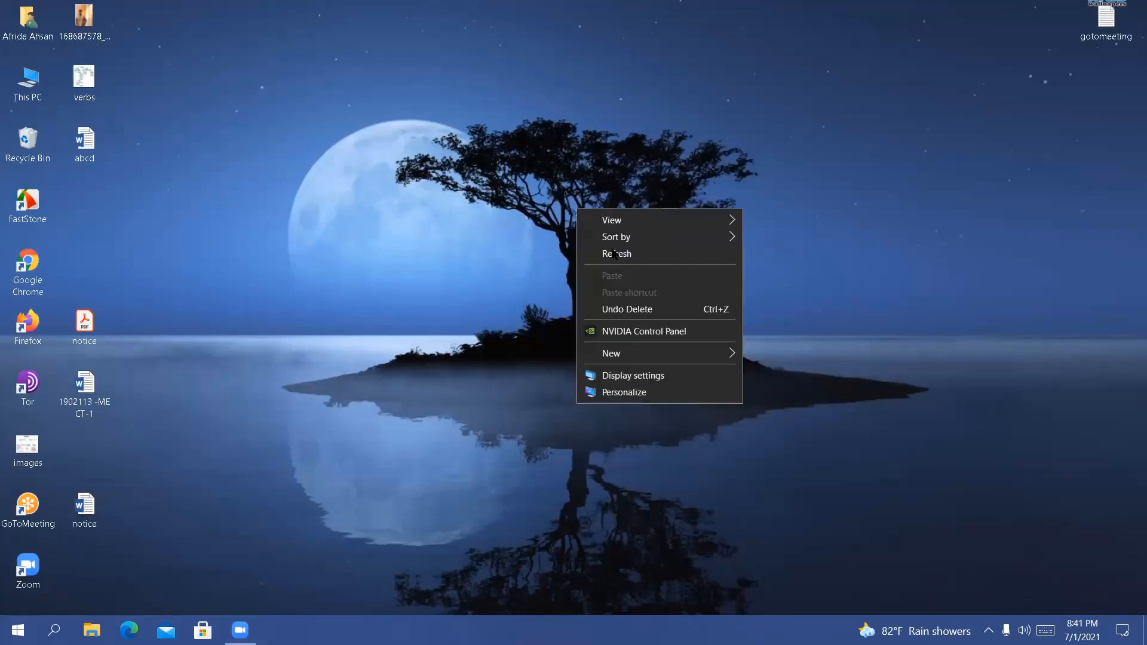
click(609, 254)
right_click(502, 192)
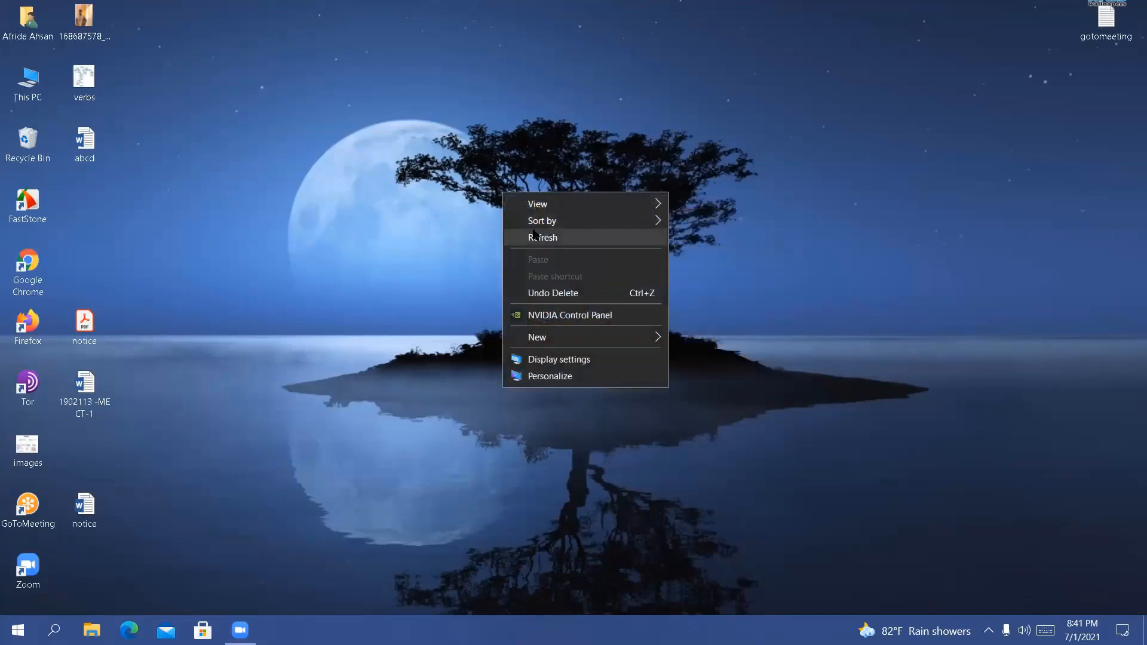
click(531, 237)
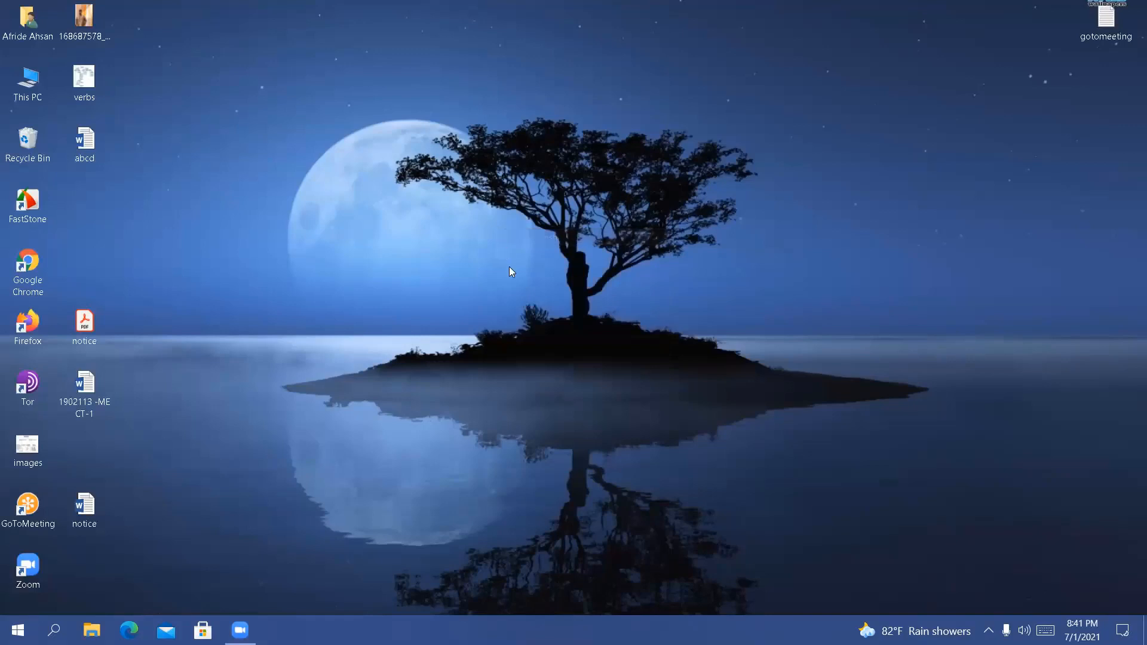
right_click(478, 173)
click(523, 219)
right_click(398, 176)
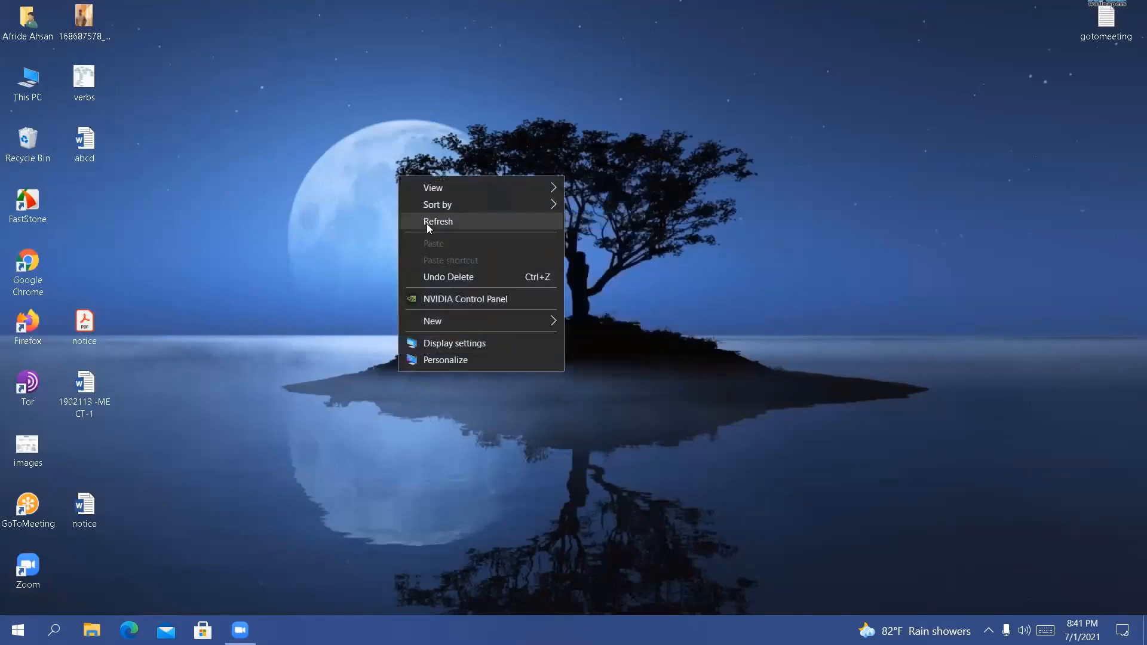
click(427, 224)
right_click(427, 223)
click(464, 269)
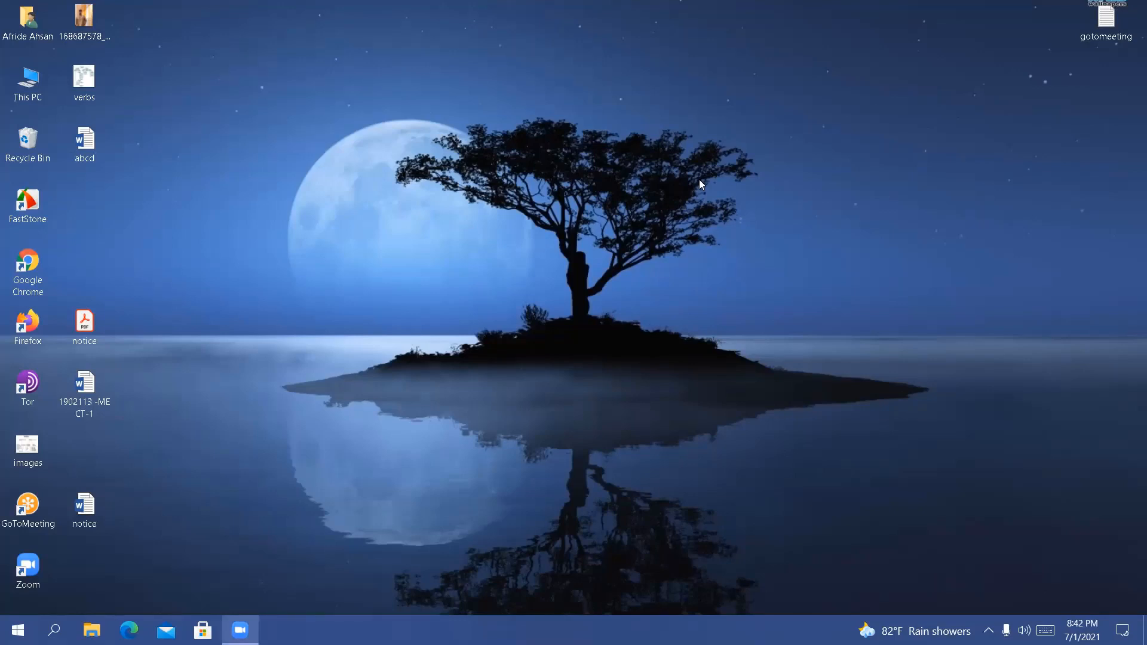
right_click(440, 182)
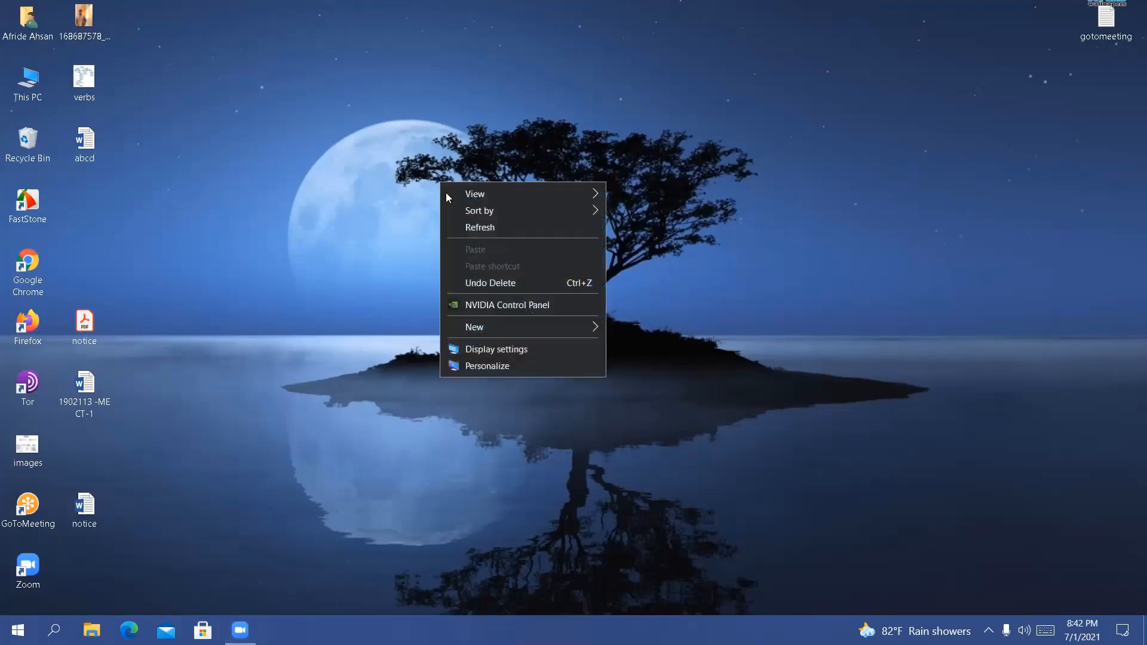
click(460, 228)
right_click(460, 226)
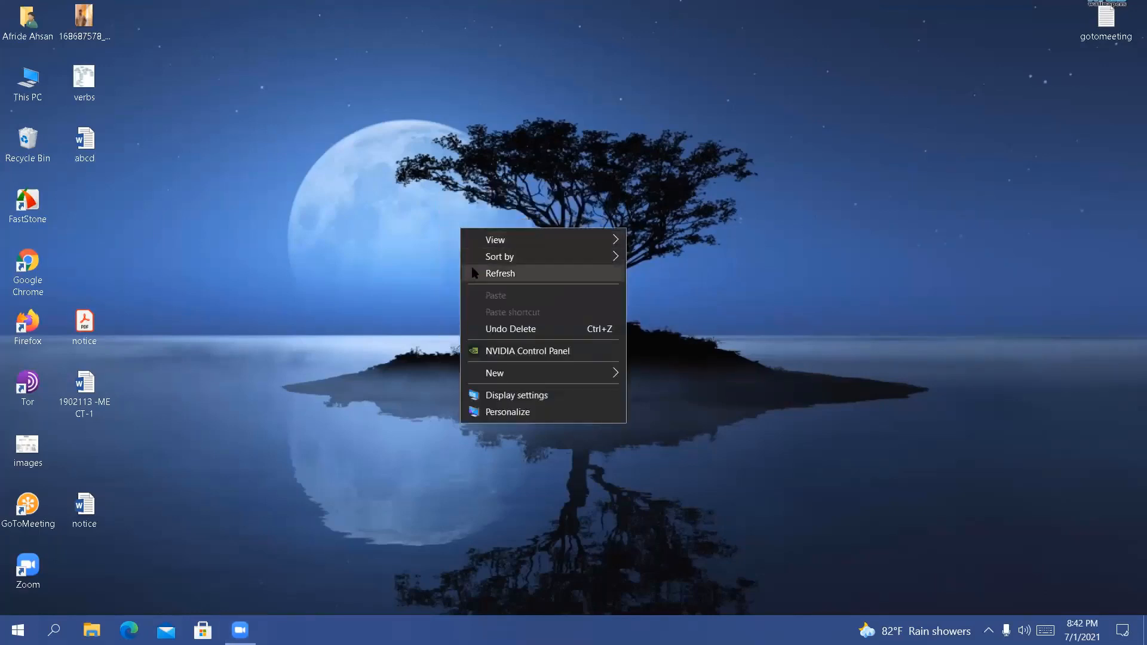
click(469, 262)
right_click(462, 218)
click(483, 265)
right_click(484, 263)
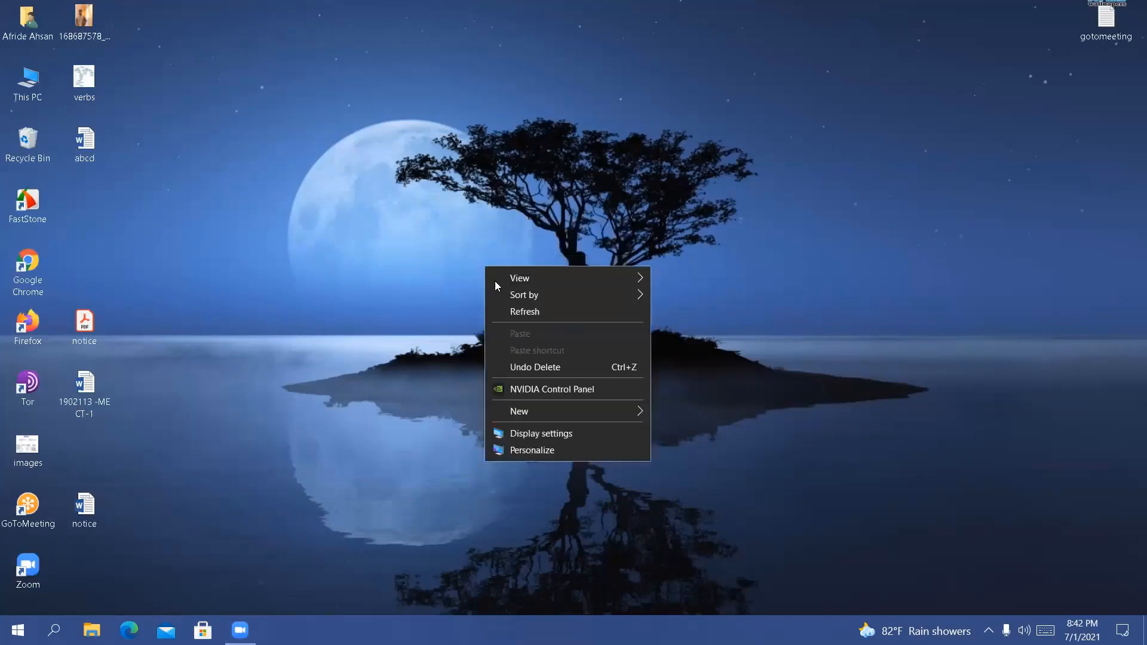
click(509, 309)
right_click(508, 307)
click(541, 351)
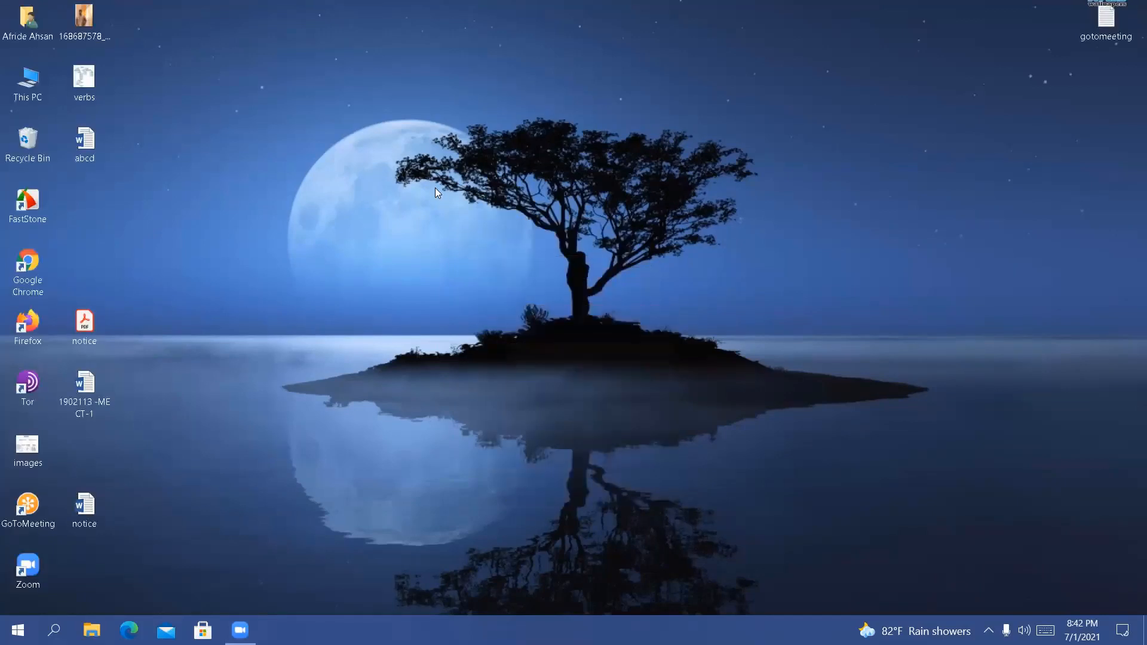
right_click(435, 188)
click(460, 234)
right_click(470, 173)
click(496, 219)
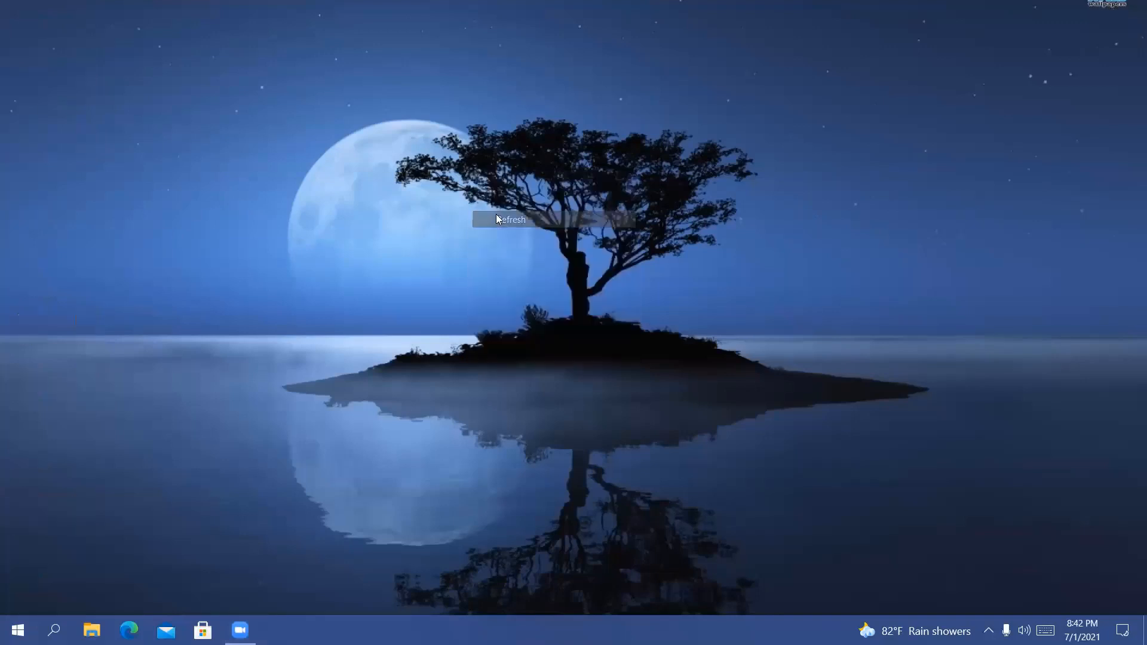
right_click(496, 214)
click(523, 258)
right_click(522, 256)
click(546, 300)
right_click(547, 301)
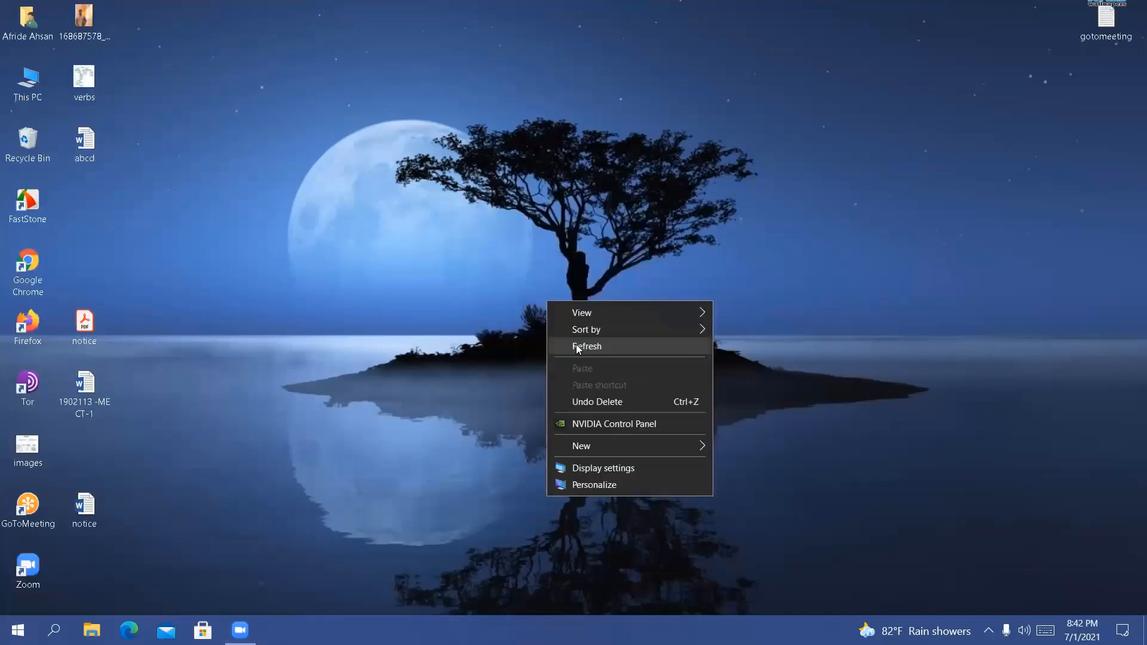
click(578, 350)
right_click(510, 237)
click(536, 284)
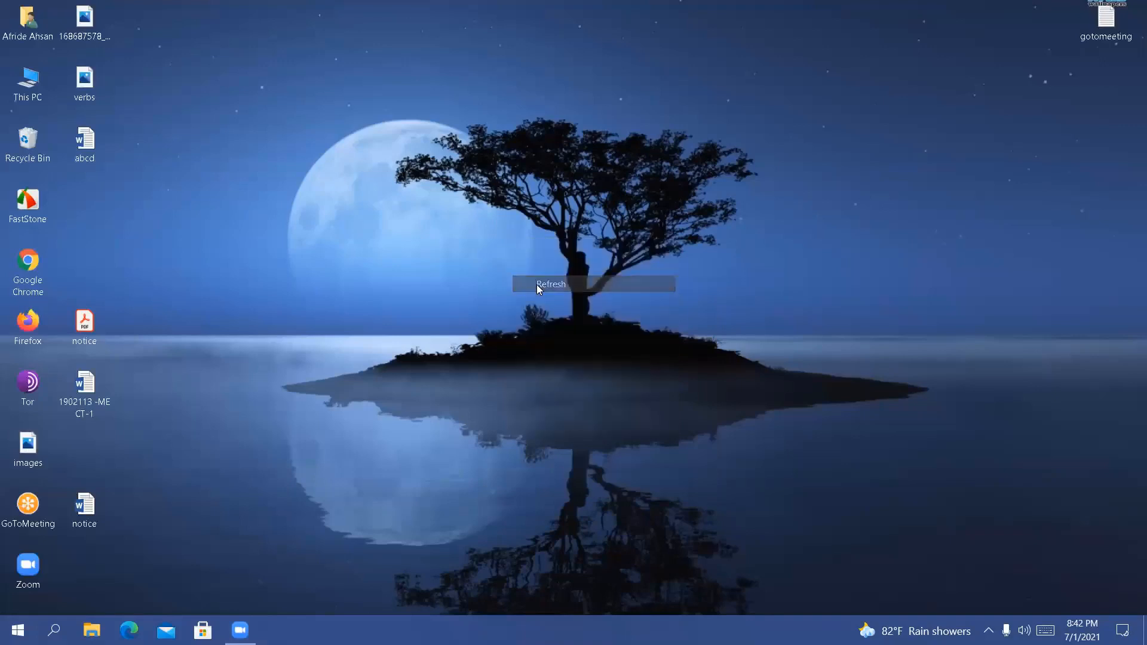
right_click(536, 284)
click(568, 333)
right_click(565, 323)
click(595, 376)
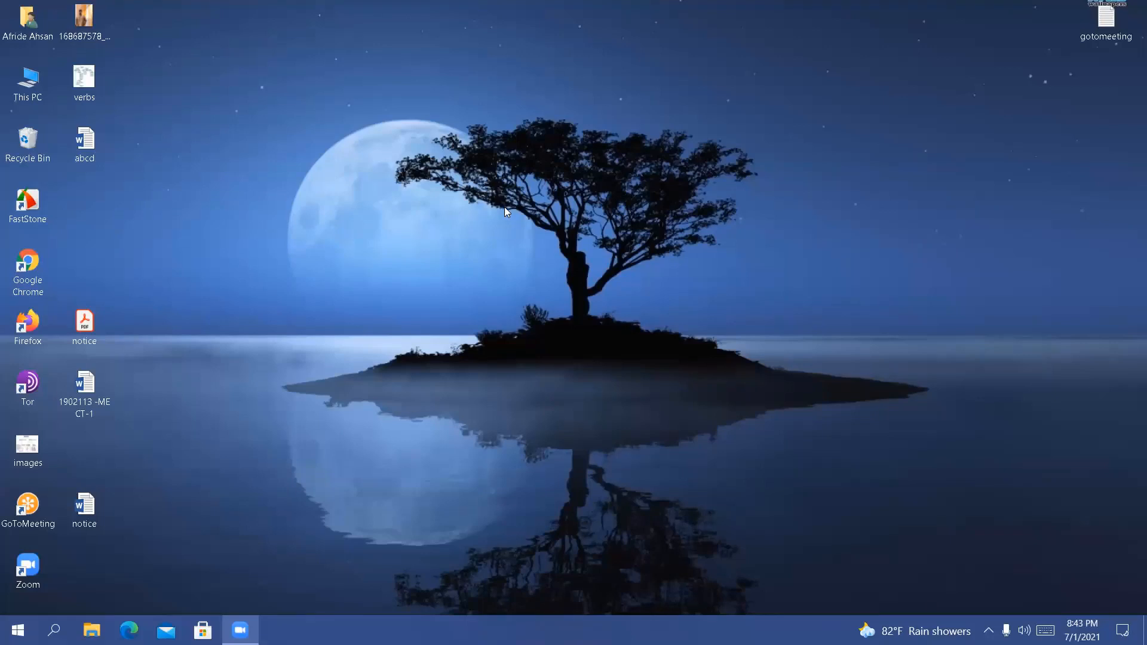
Open Google Chrome to view its new tab page, and close the browser window
double_click(42, 278)
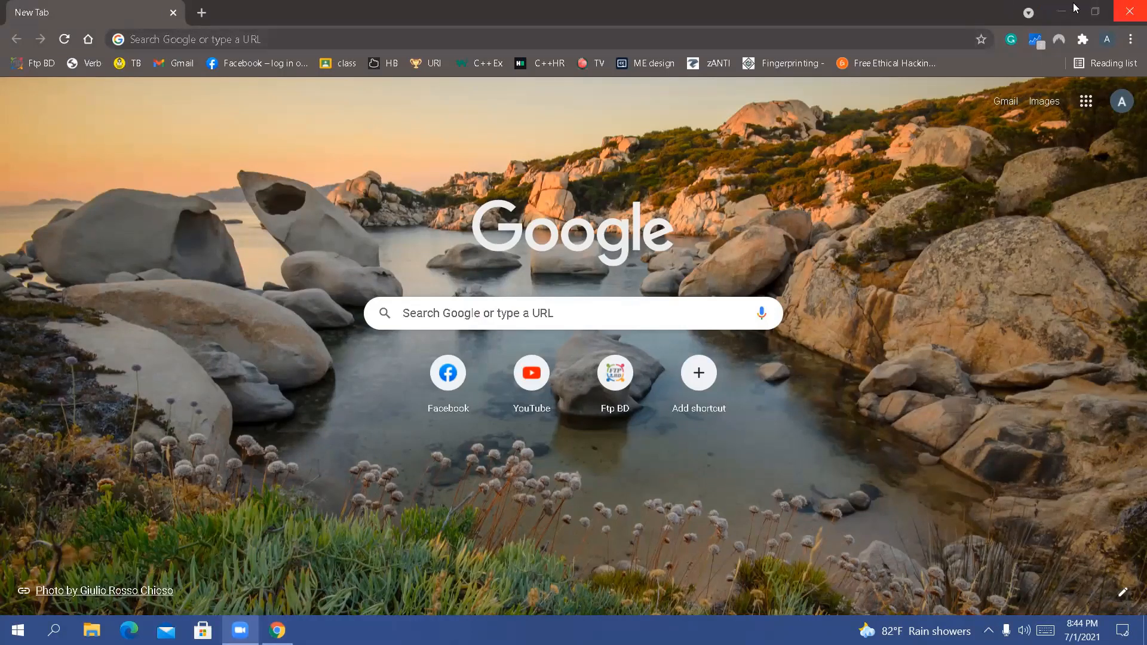
click(1129, 11)
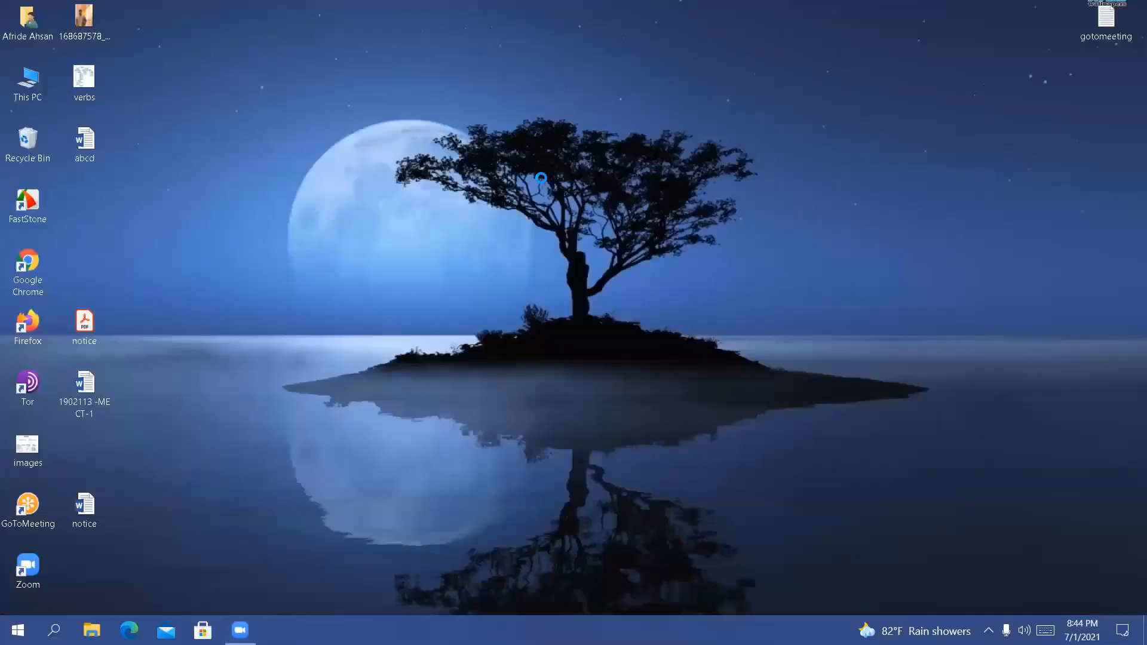
right_click(541, 181)
right_click(542, 183)
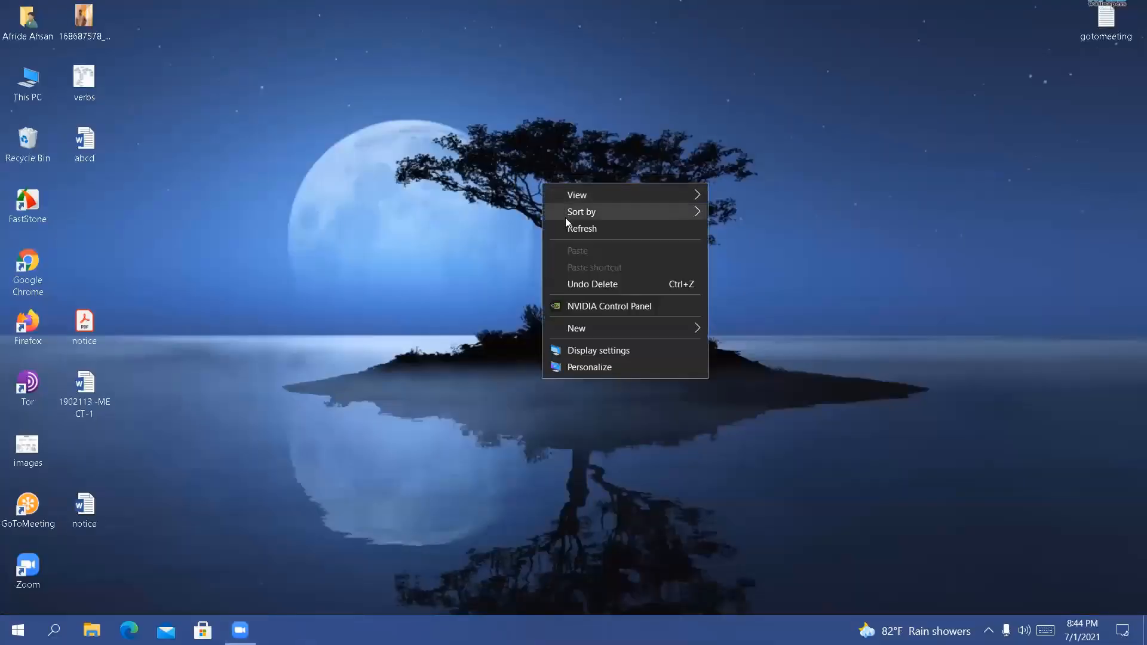
click(569, 227)
right_click(460, 184)
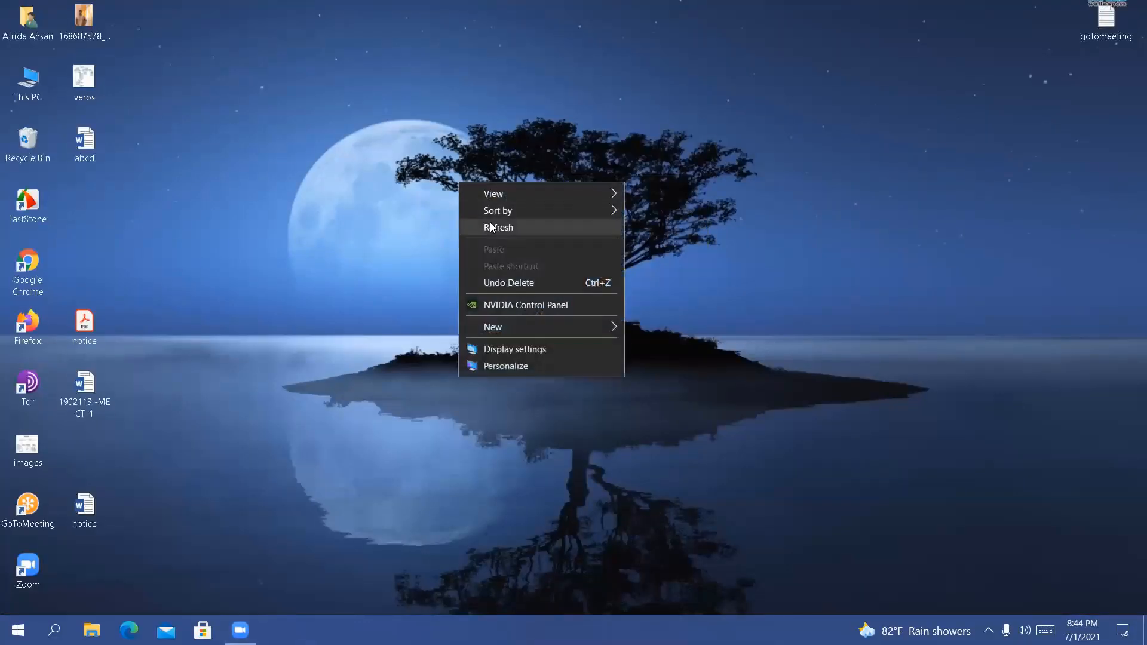
click(492, 228)
right_click(389, 210)
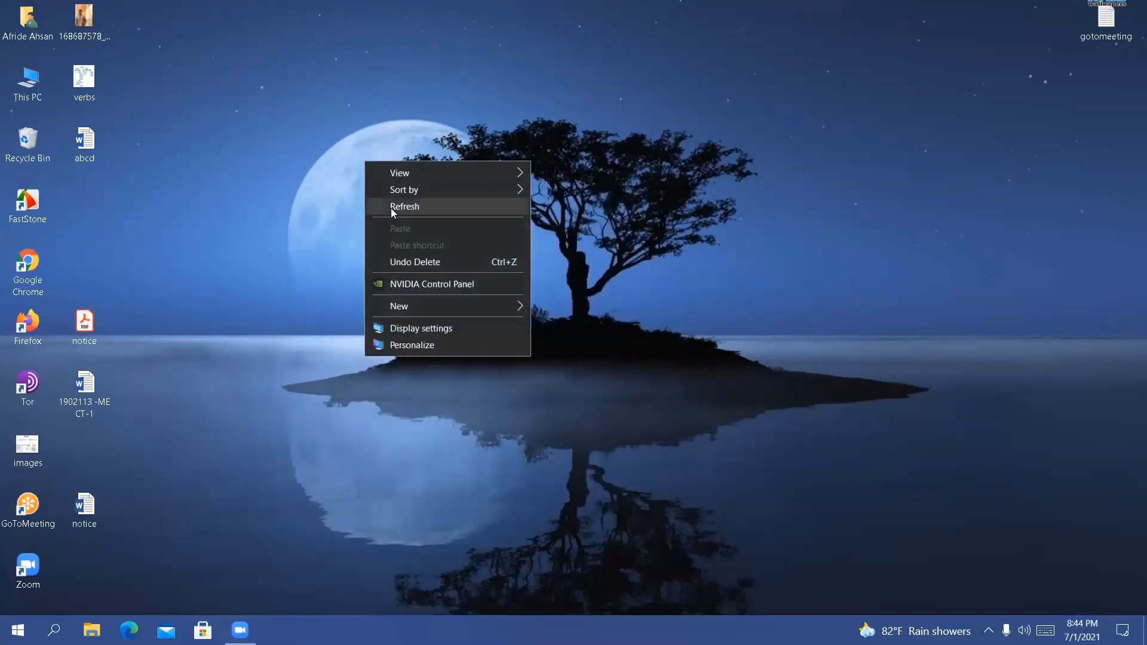
right_click(391, 208)
click(425, 257)
right_click(423, 258)
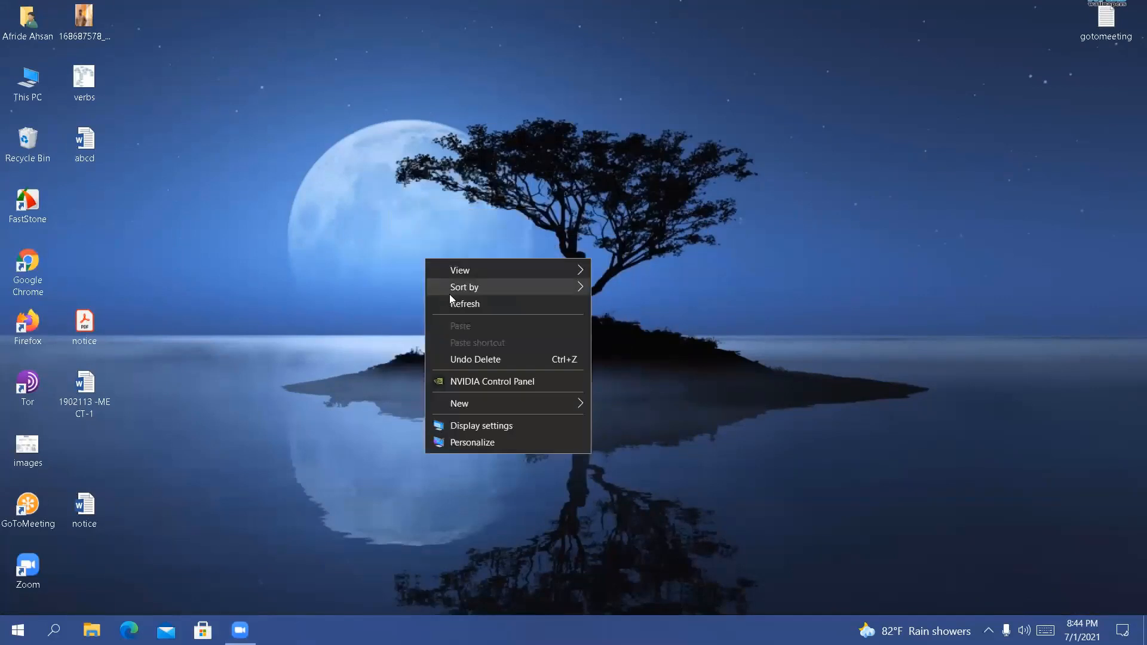
click(454, 303)
right_click(340, 190)
click(371, 237)
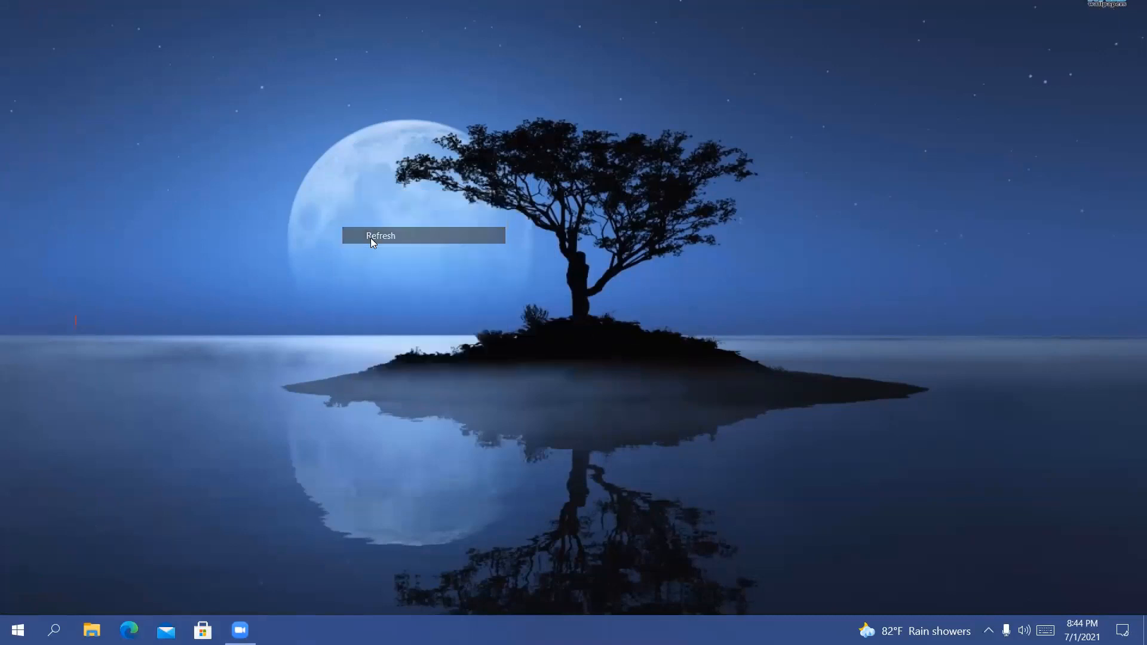
right_click(369, 226)
right_click(329, 195)
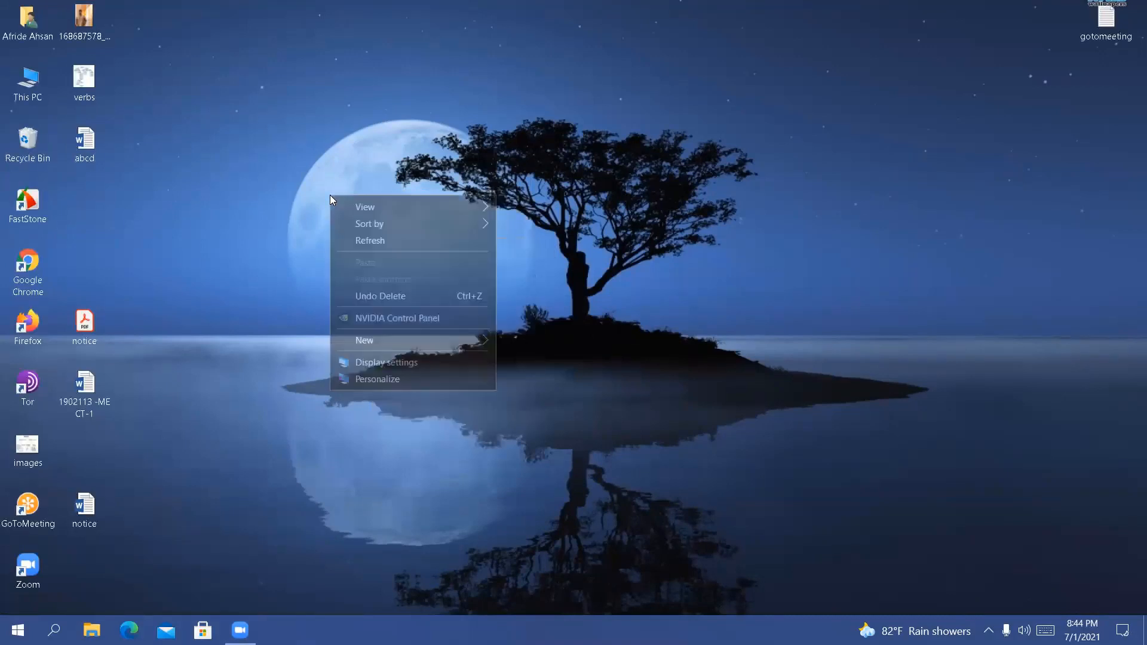
click(372, 245)
right_click(372, 247)
click(404, 291)
right_click(403, 286)
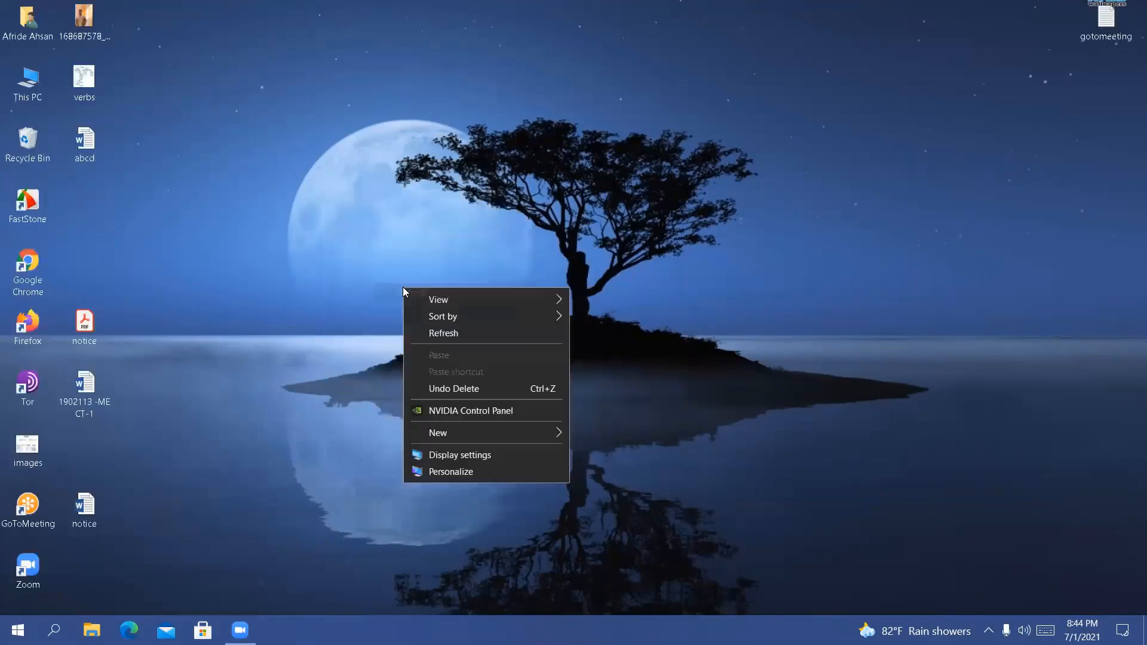
click(431, 332)
right_click(287, 169)
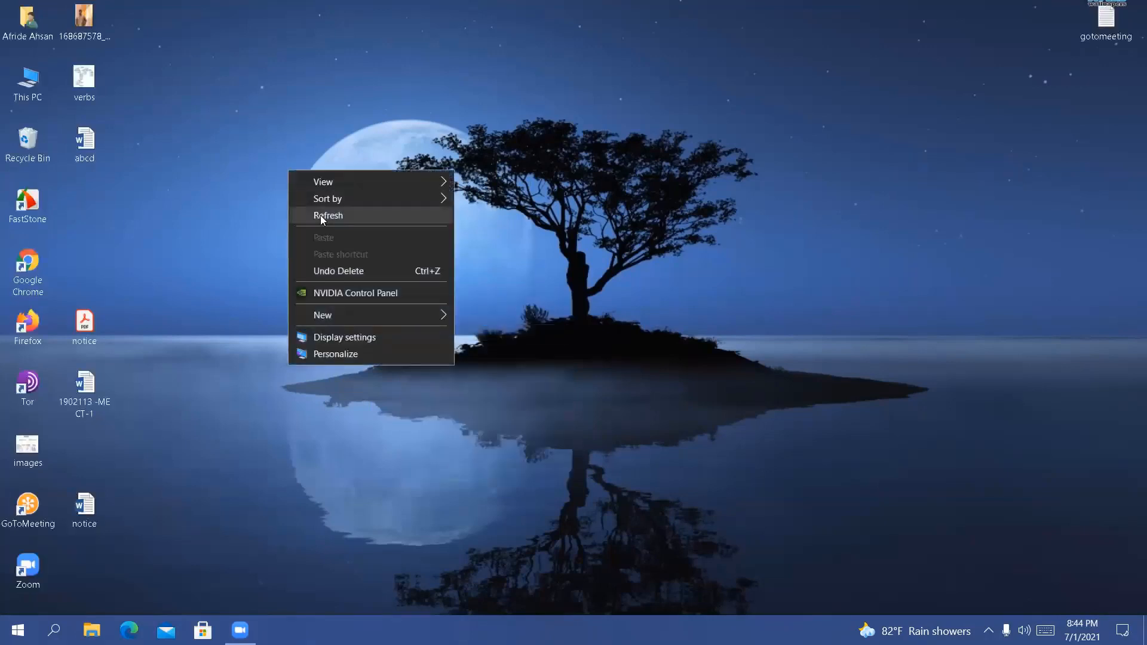
click(320, 215)
right_click(267, 135)
click(299, 180)
right_click(301, 174)
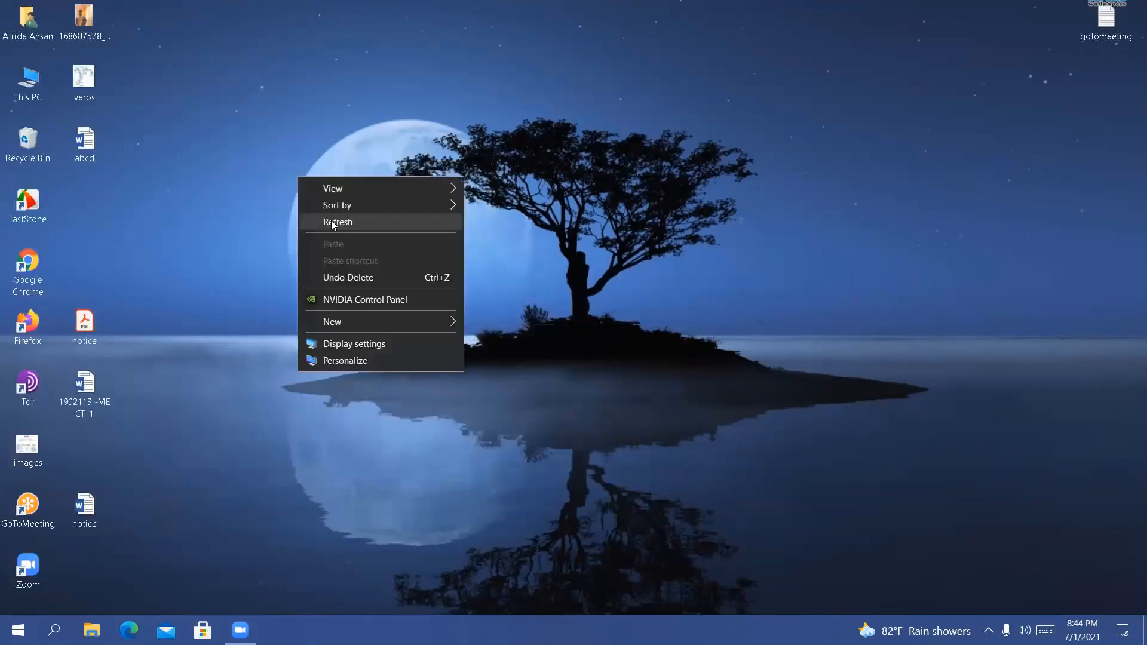
click(332, 222)
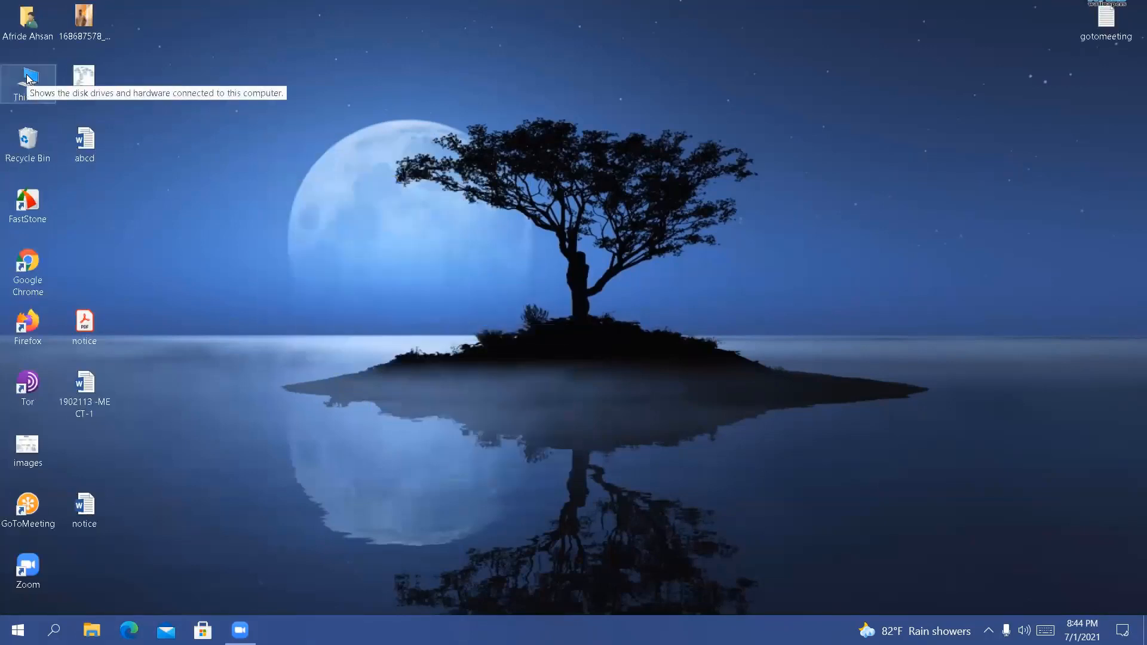
View the os files folder on the Virtual OS (G:) drive from This PC, go back up to Desktop and close File Explorer
double_click(28, 78)
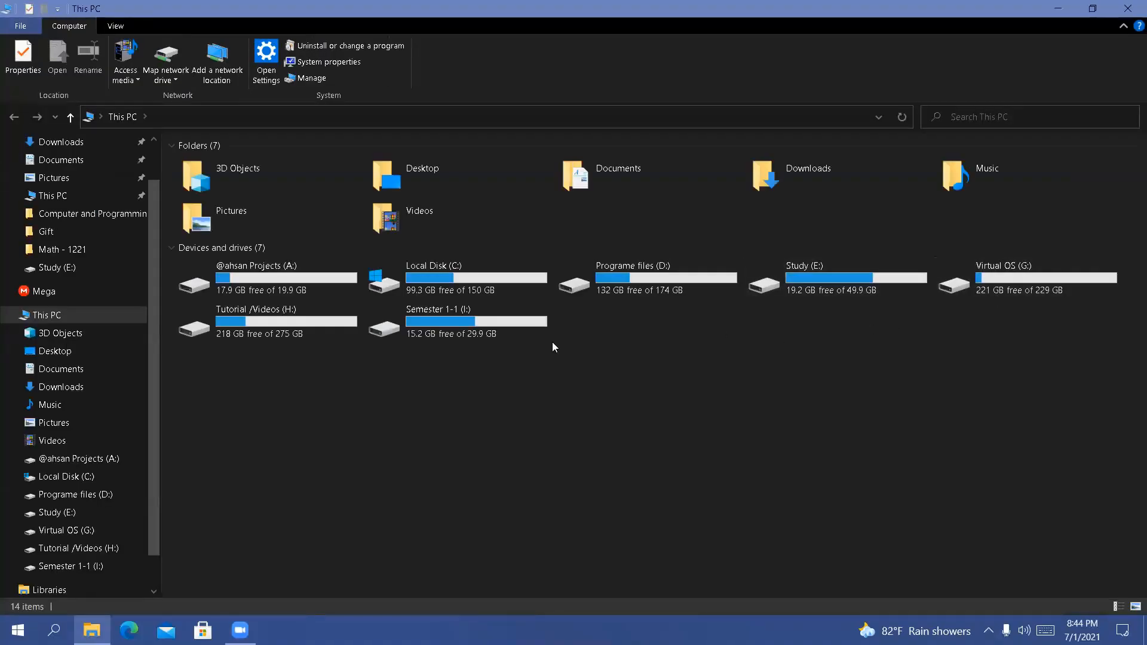
double_click(1015, 262)
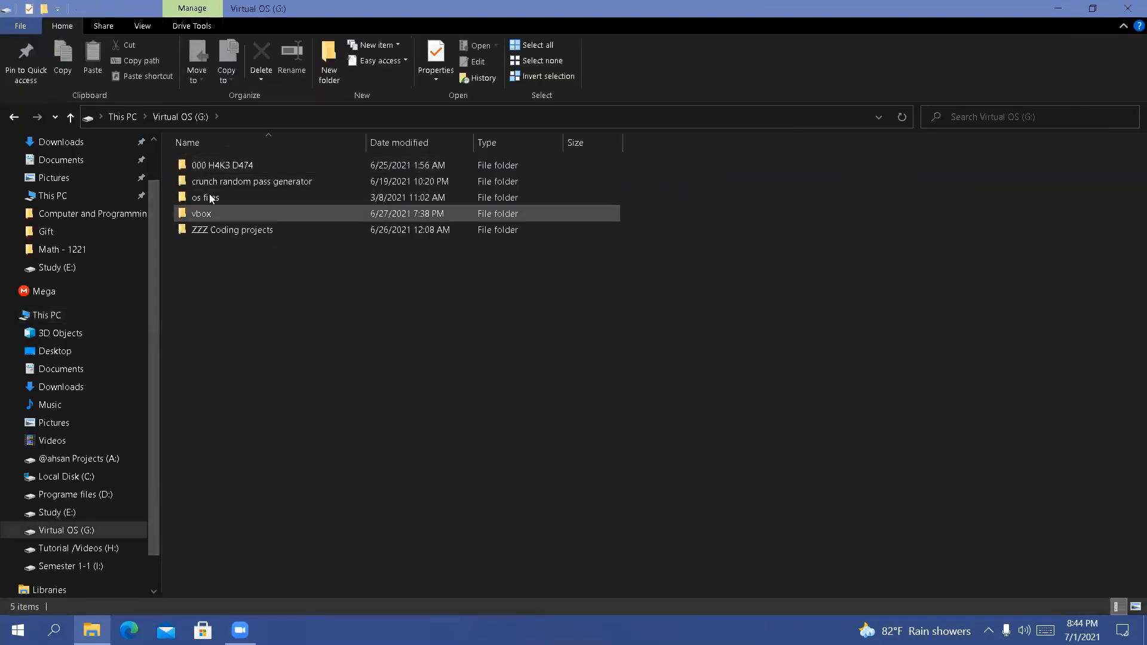
click(209, 197)
double_click(209, 197)
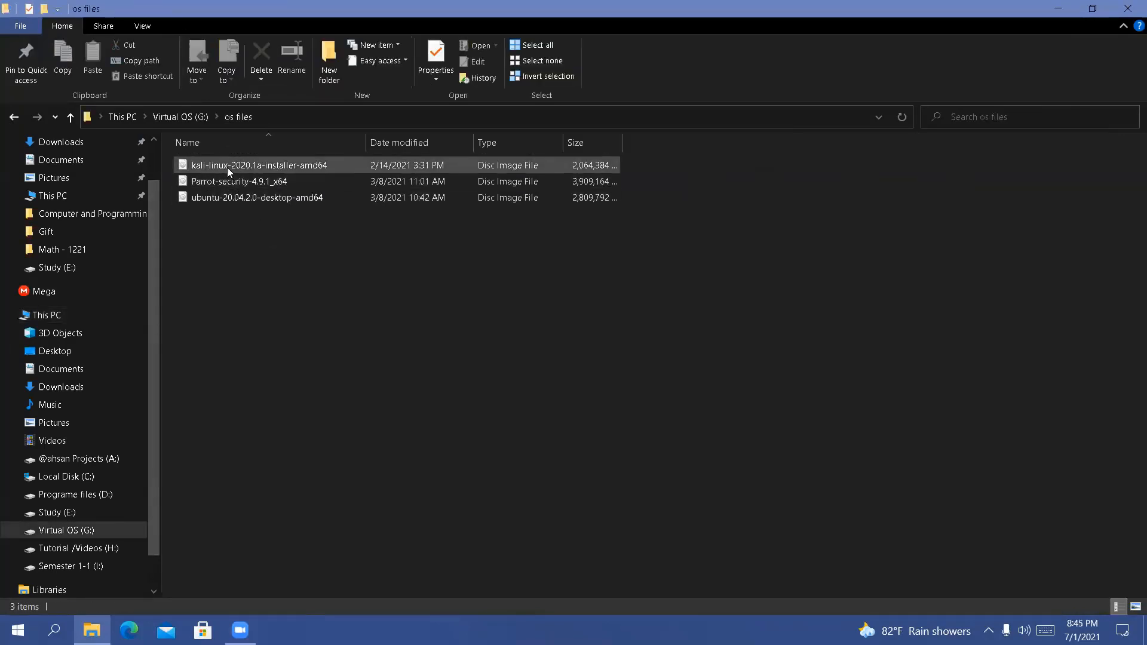
click(69, 117)
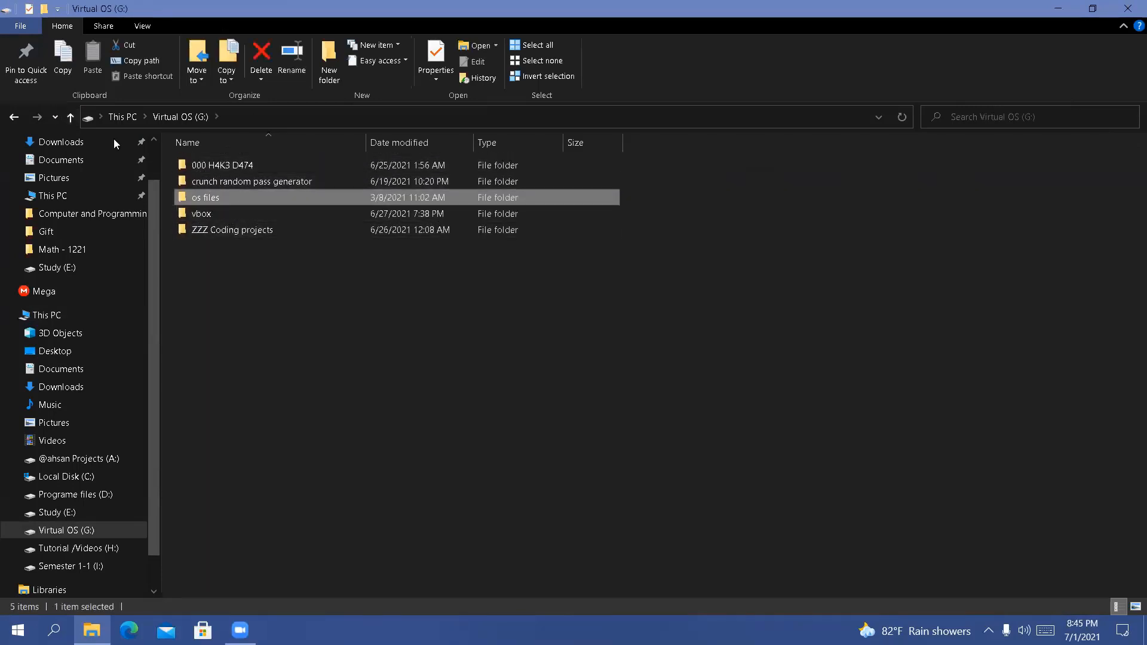
click(69, 117)
click(69, 117)
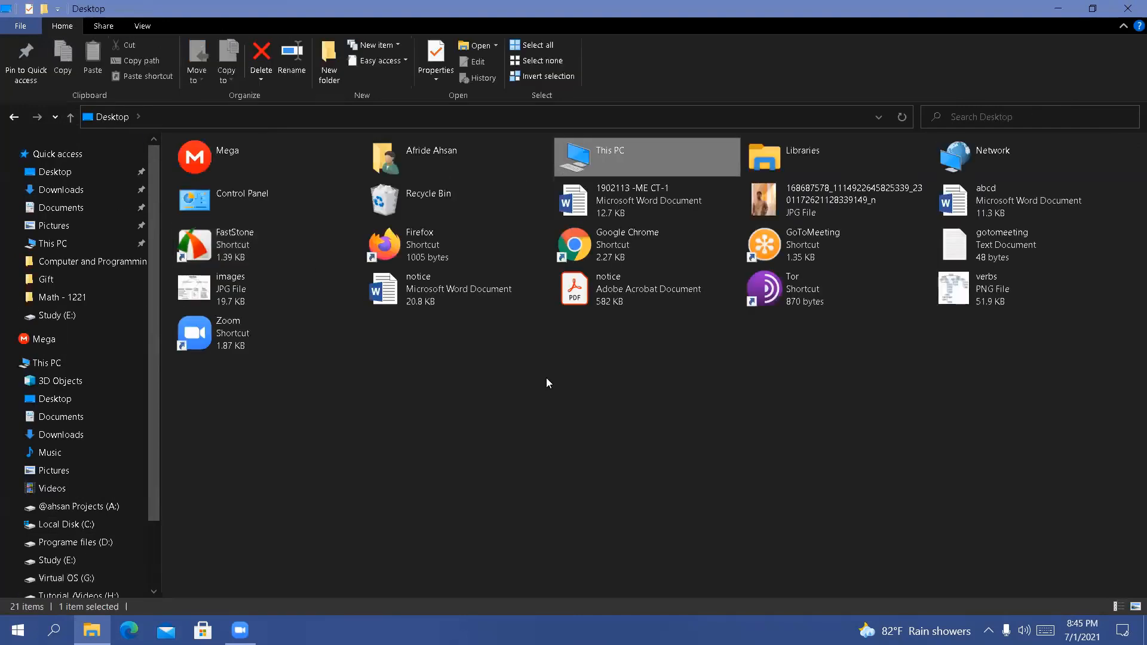
click(1126, 4)
right_click(635, 167)
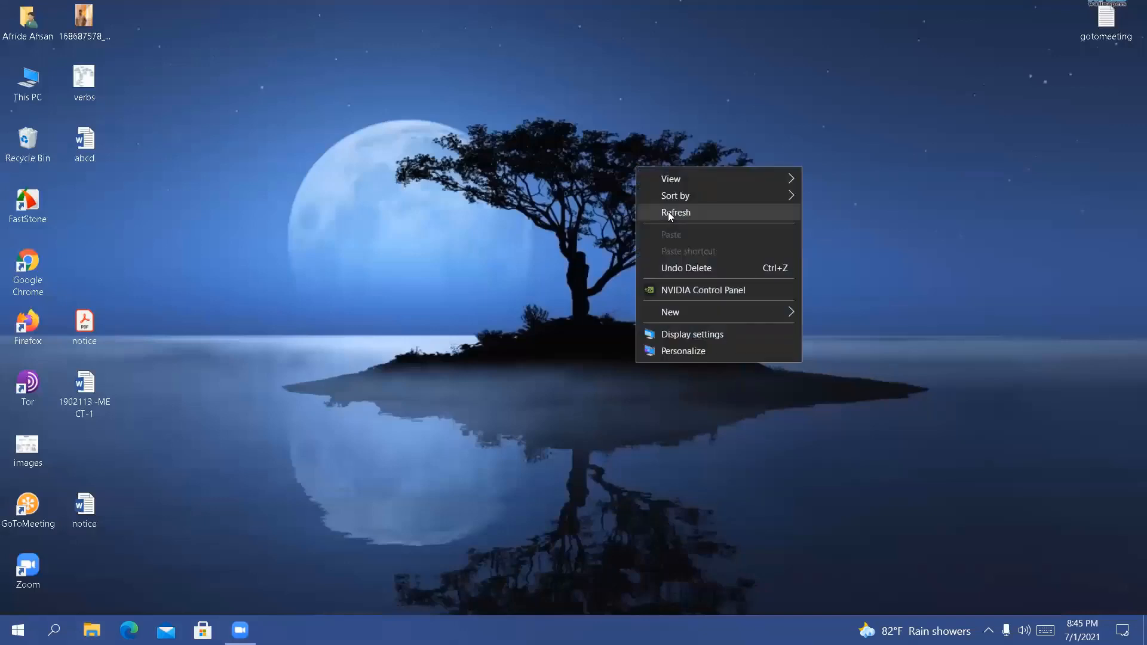
click(668, 213)
right_click(668, 212)
click(704, 264)
right_click(704, 263)
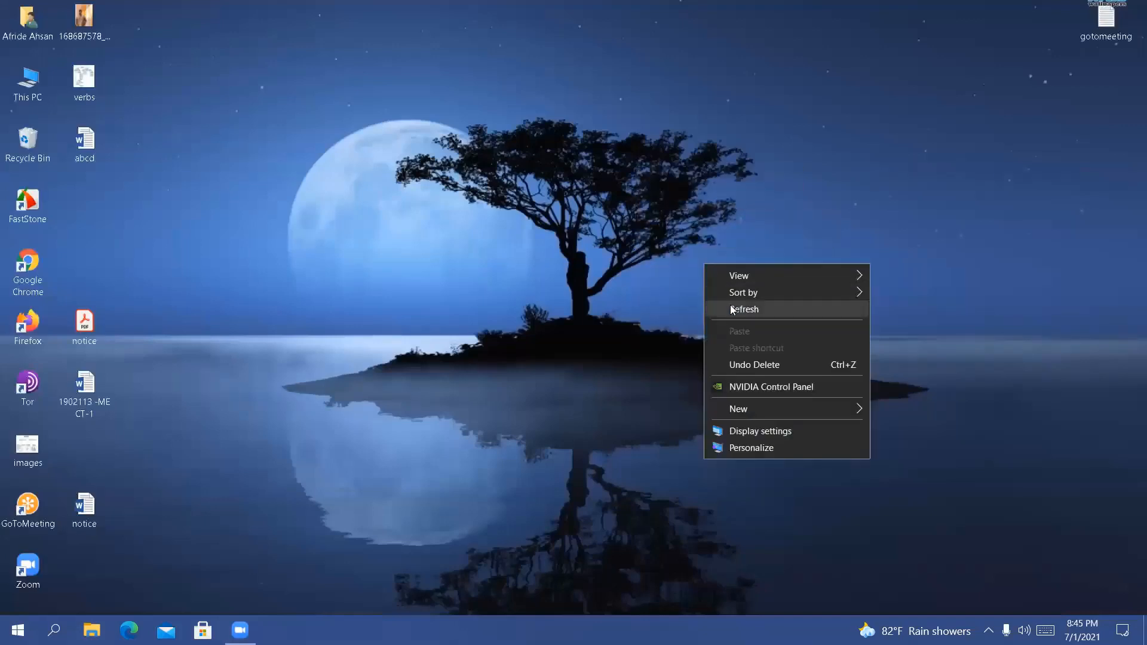
click(730, 308)
right_click(574, 175)
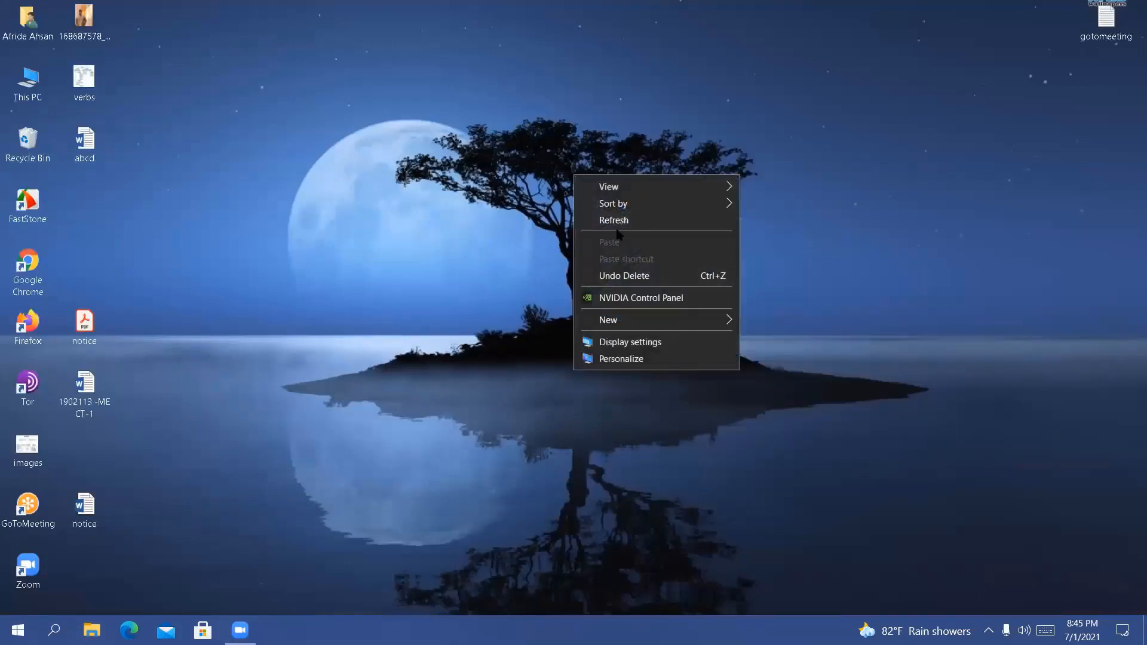
click(640, 219)
right_click(640, 218)
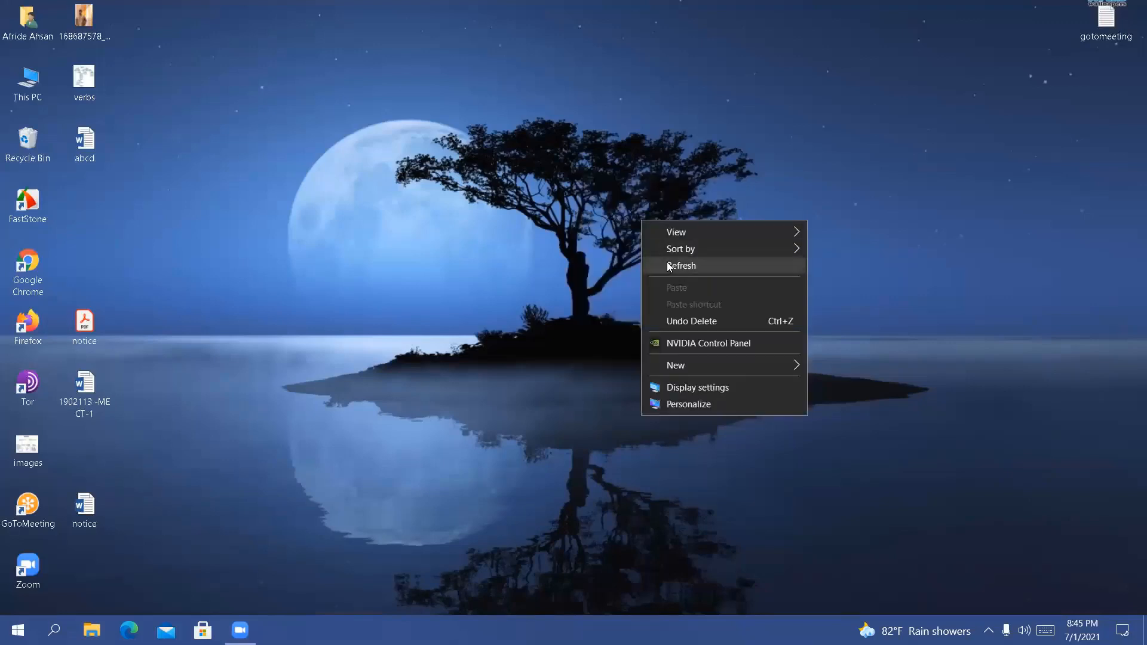
click(666, 262)
right_click(667, 263)
click(702, 307)
right_click(542, 214)
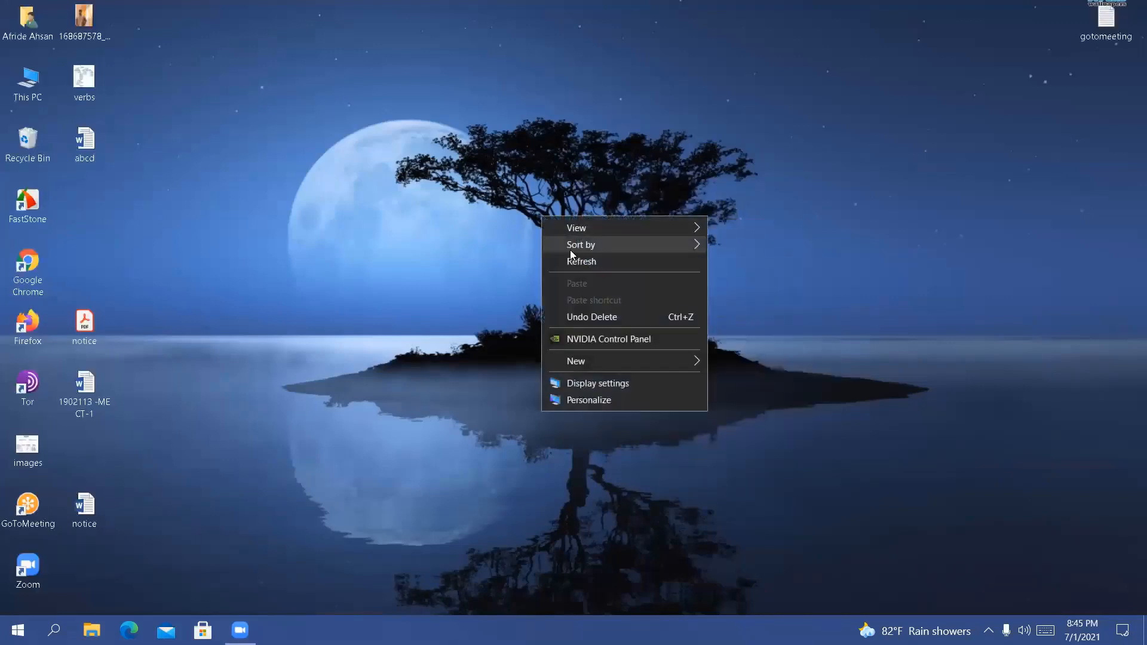
click(572, 261)
right_click(572, 252)
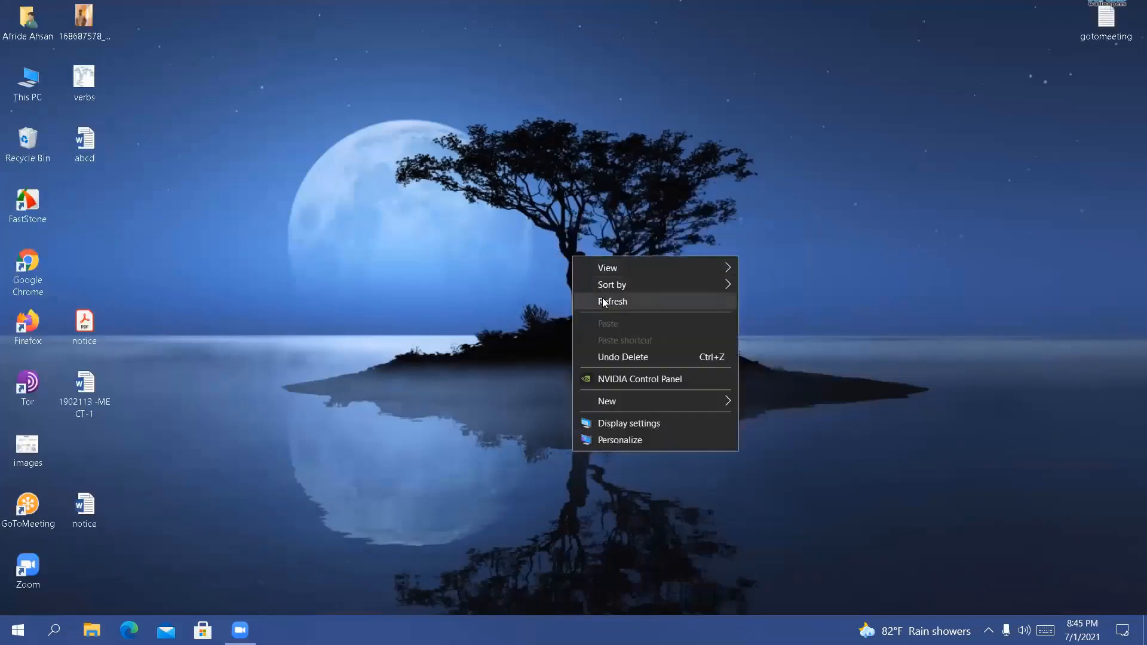
click(601, 298)
right_click(465, 192)
click(491, 234)
right_click(493, 236)
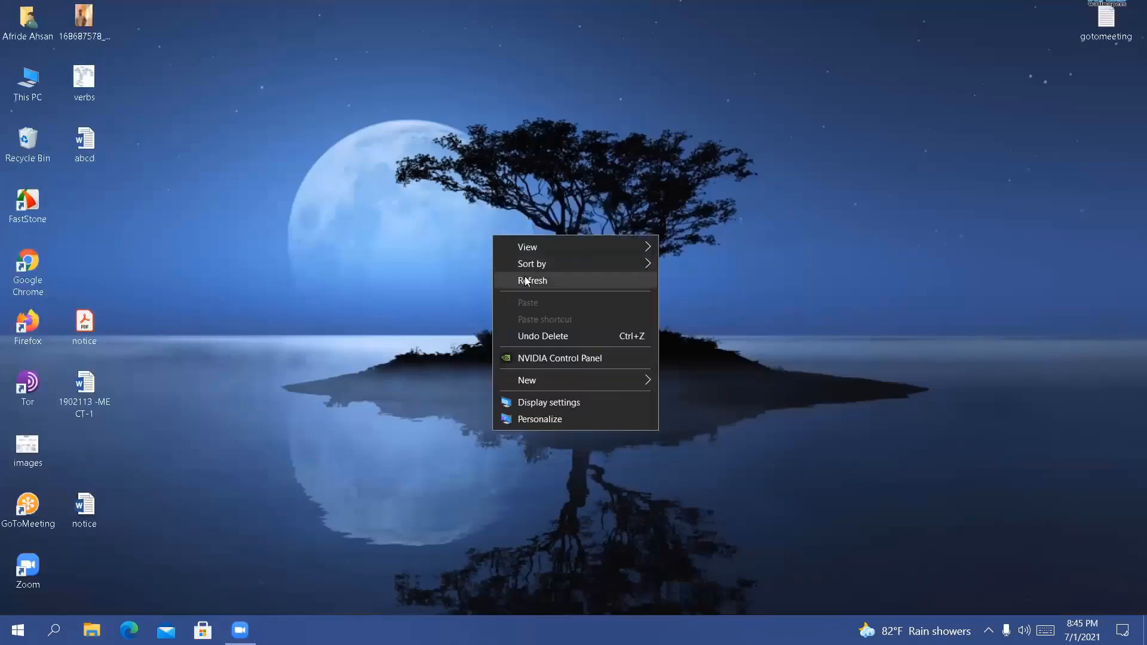
click(525, 283)
right_click(395, 161)
click(430, 205)
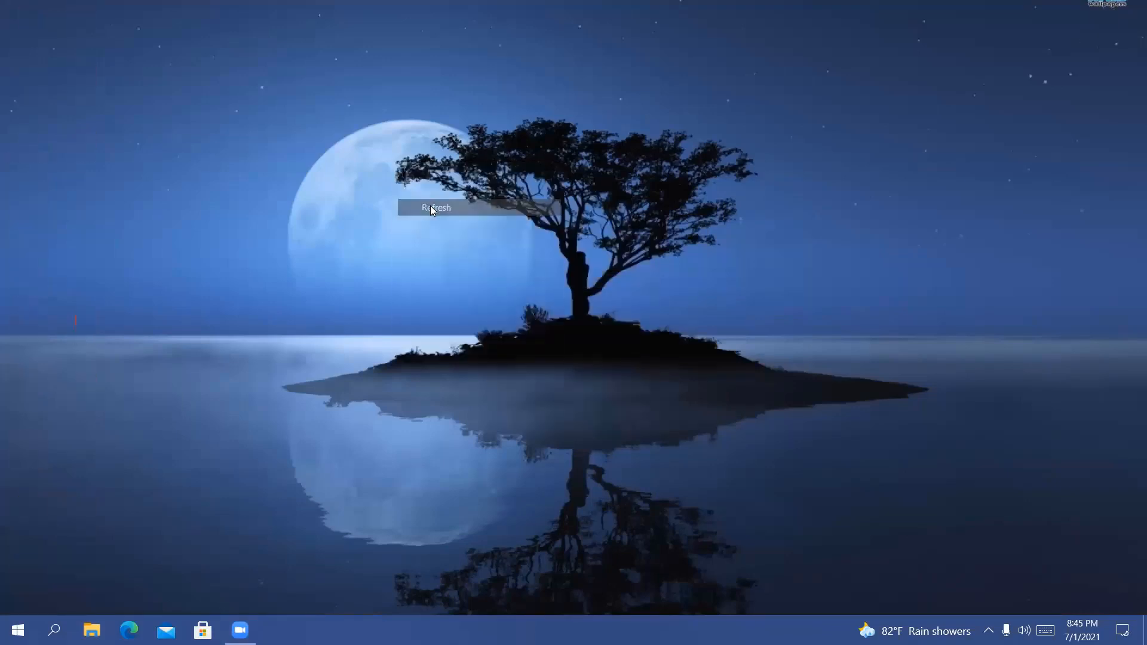
right_click(430, 206)
click(470, 260)
right_click(467, 257)
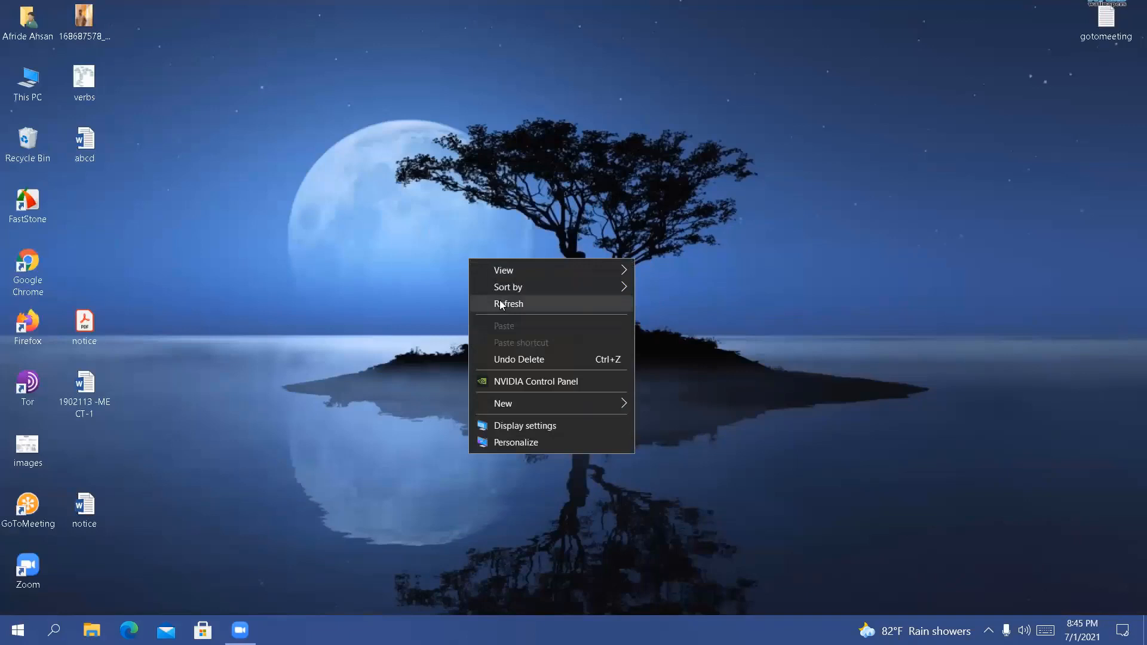
click(500, 303)
right_click(374, 169)
click(409, 214)
right_click(410, 211)
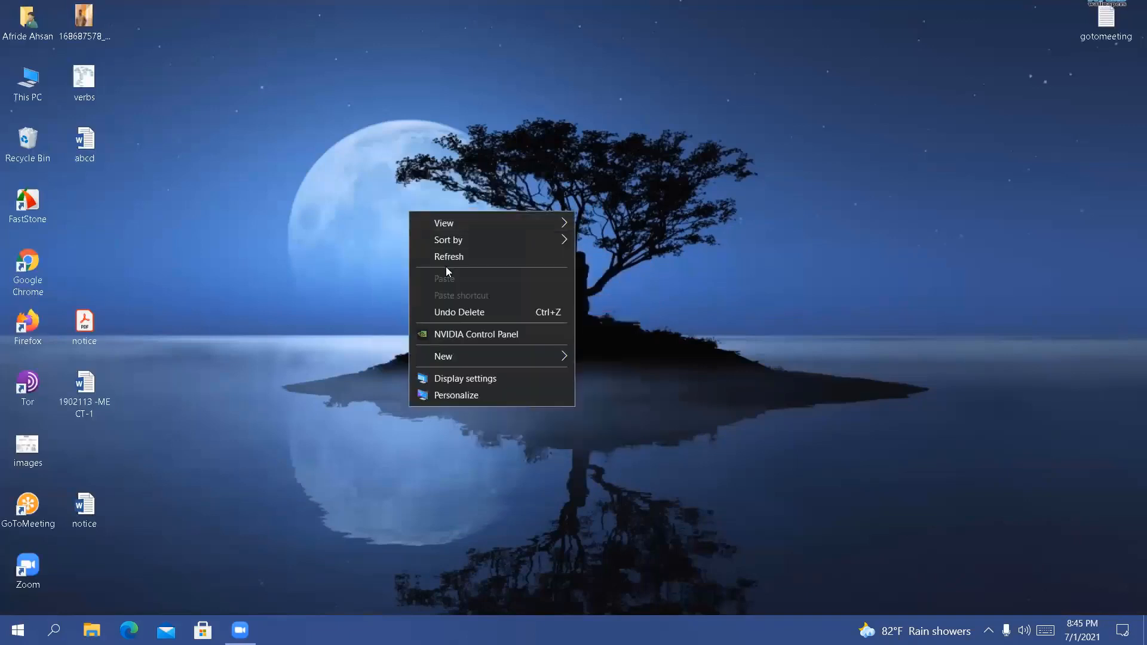
click(443, 261)
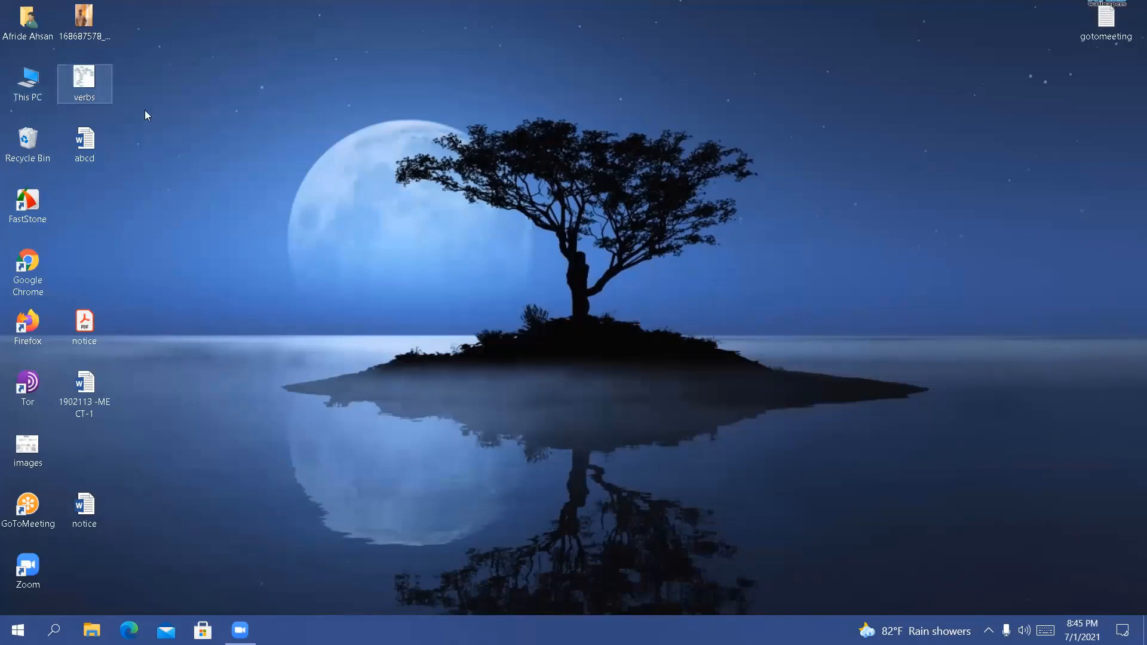
right_click(274, 122)
right_click(314, 165)
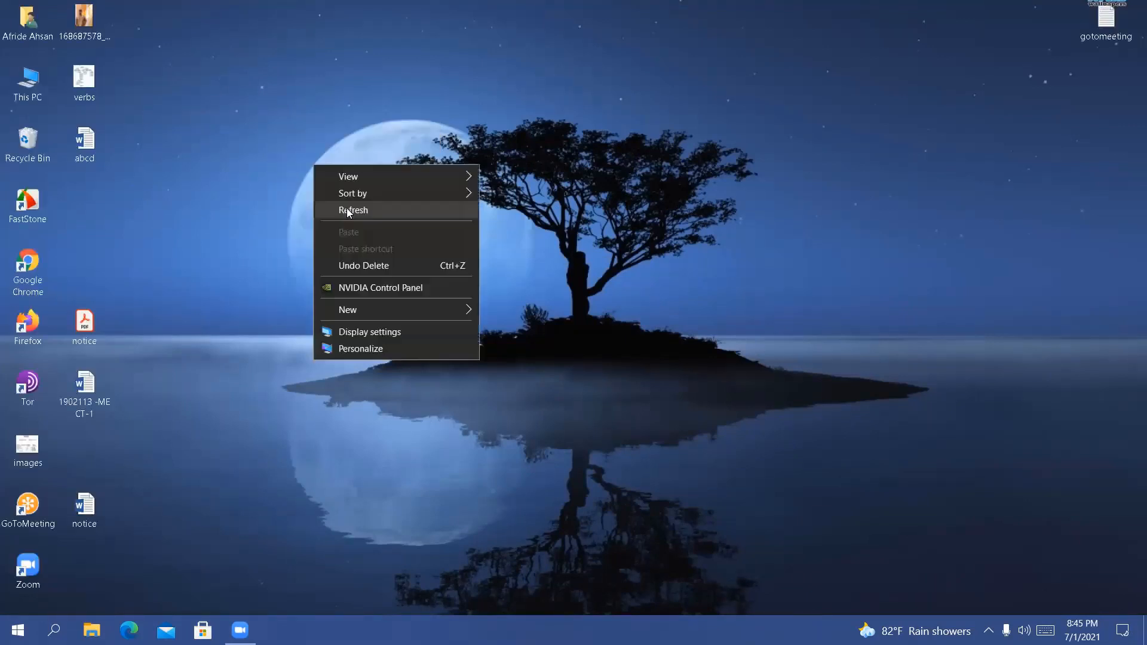
right_click(349, 210)
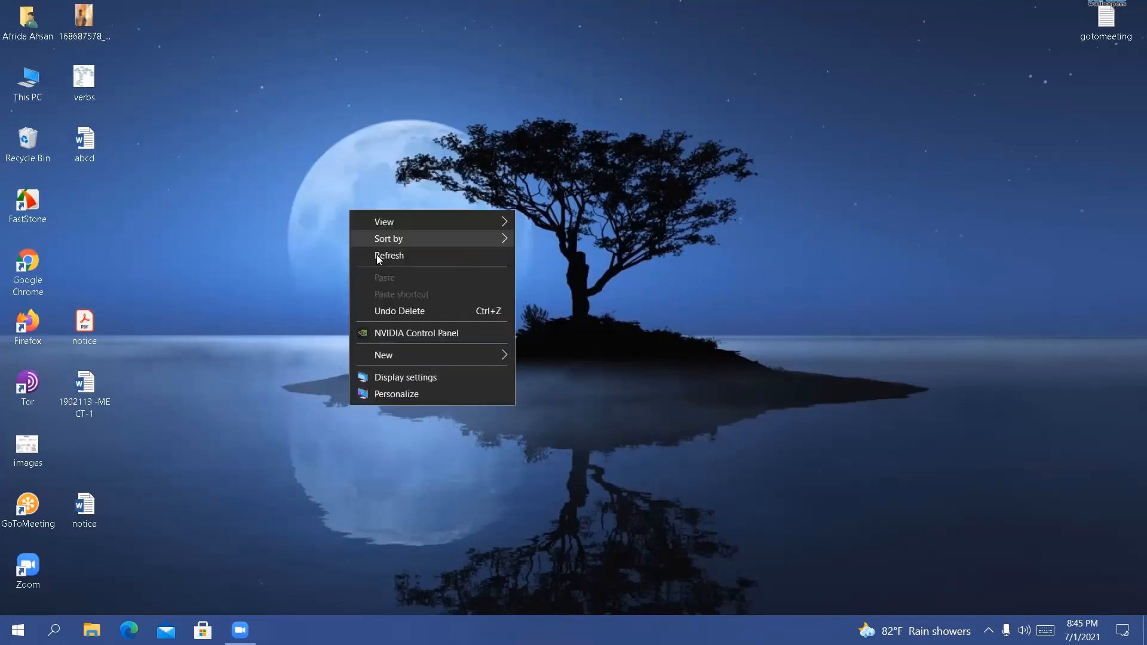
click(376, 258)
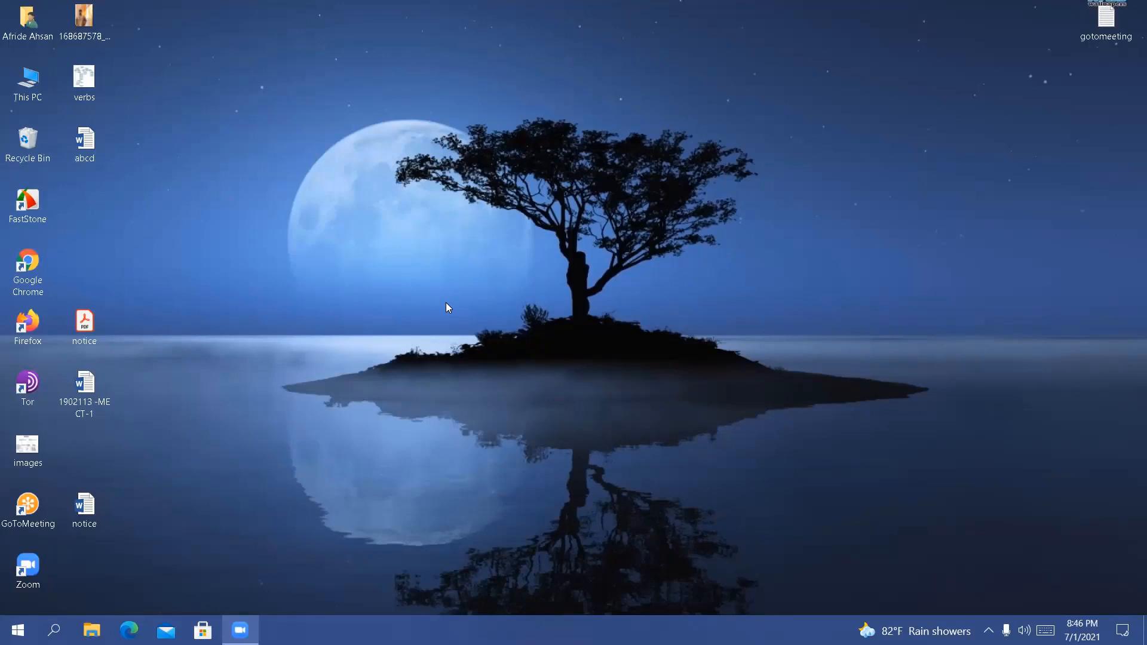
right_click(476, 173)
right_click(515, 222)
click(549, 270)
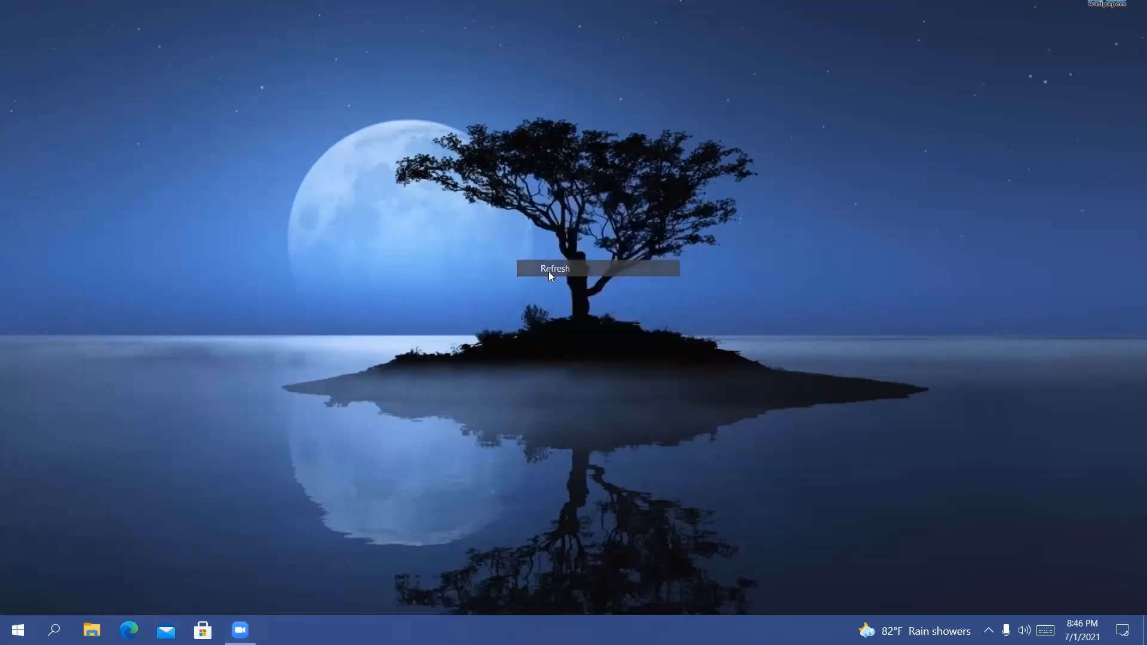
right_click(549, 271)
click(455, 141)
right_click(455, 141)
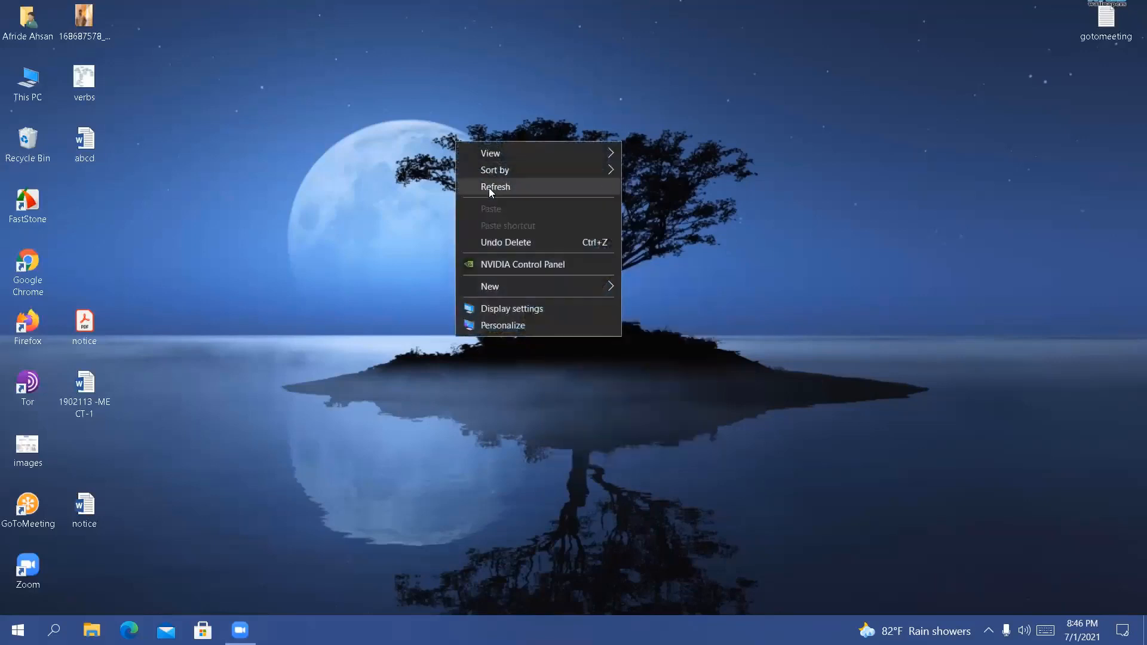
click(489, 187)
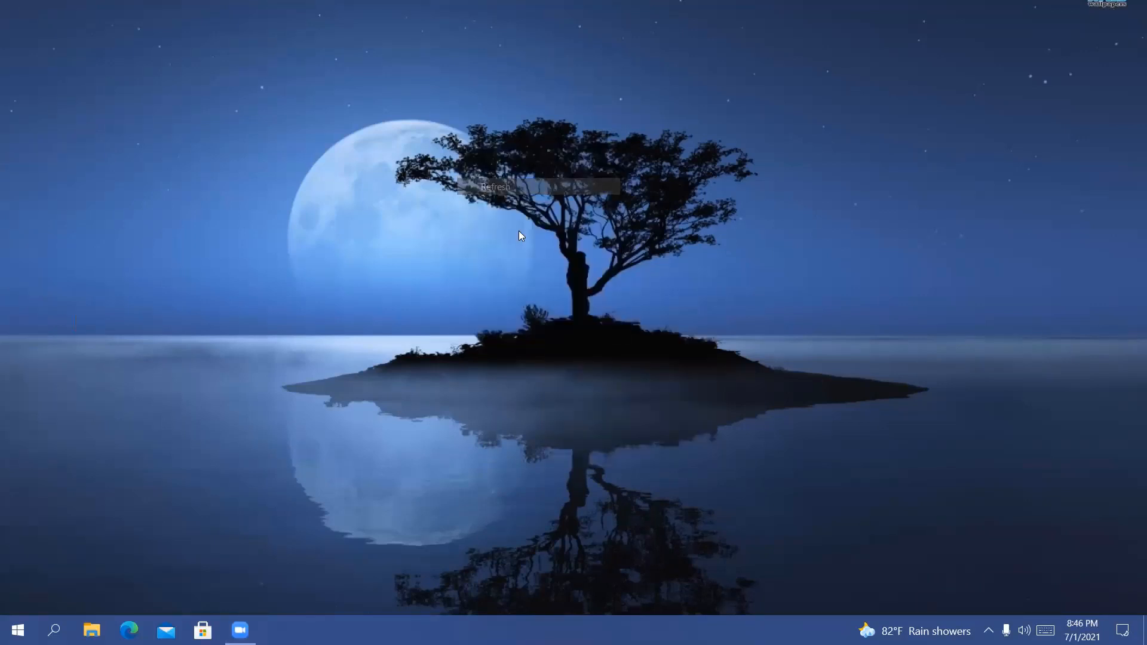
right_click(519, 232)
click(552, 276)
right_click(508, 192)
click(541, 240)
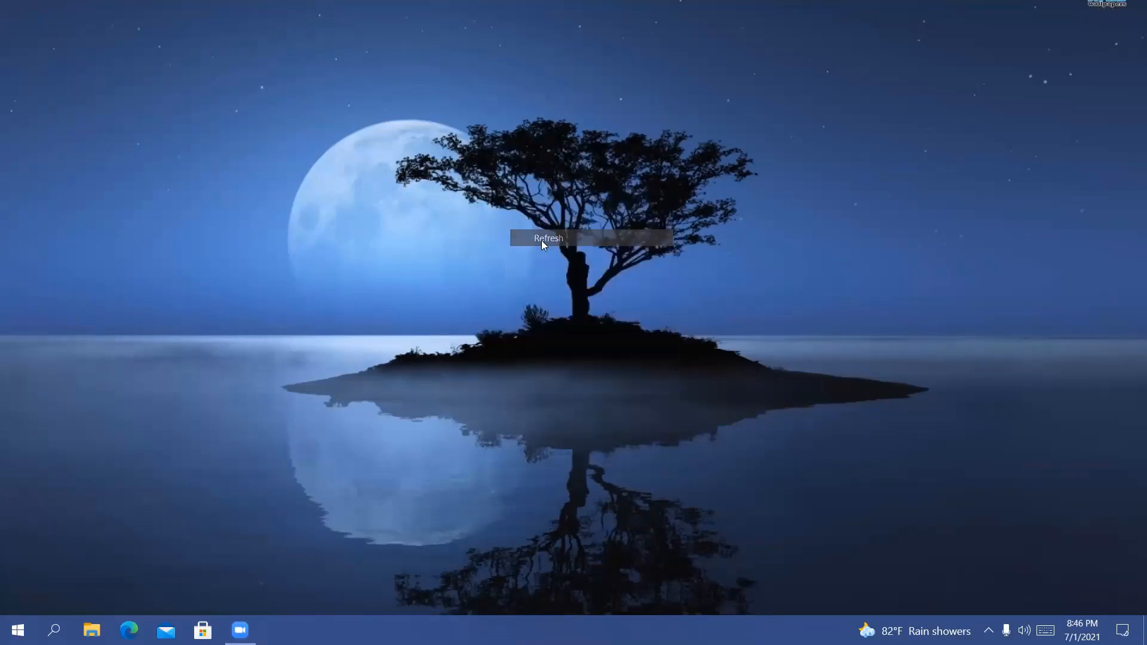
right_click(541, 240)
click(579, 285)
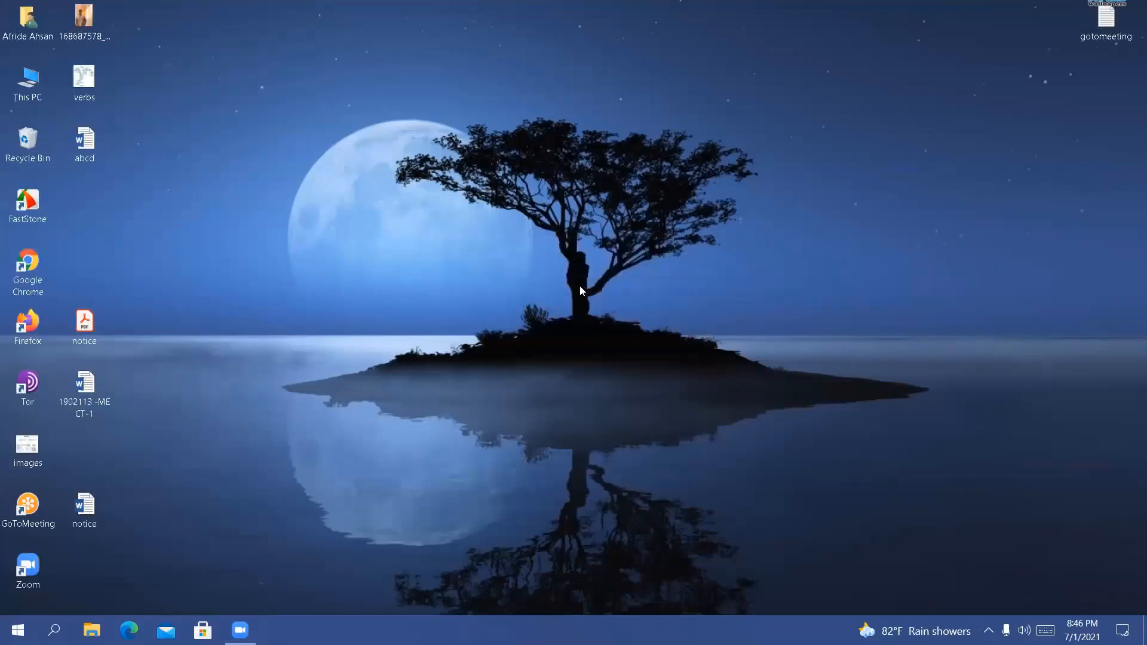
Open the Run dialog to view its command field, and close it without running anything
key(super+r)
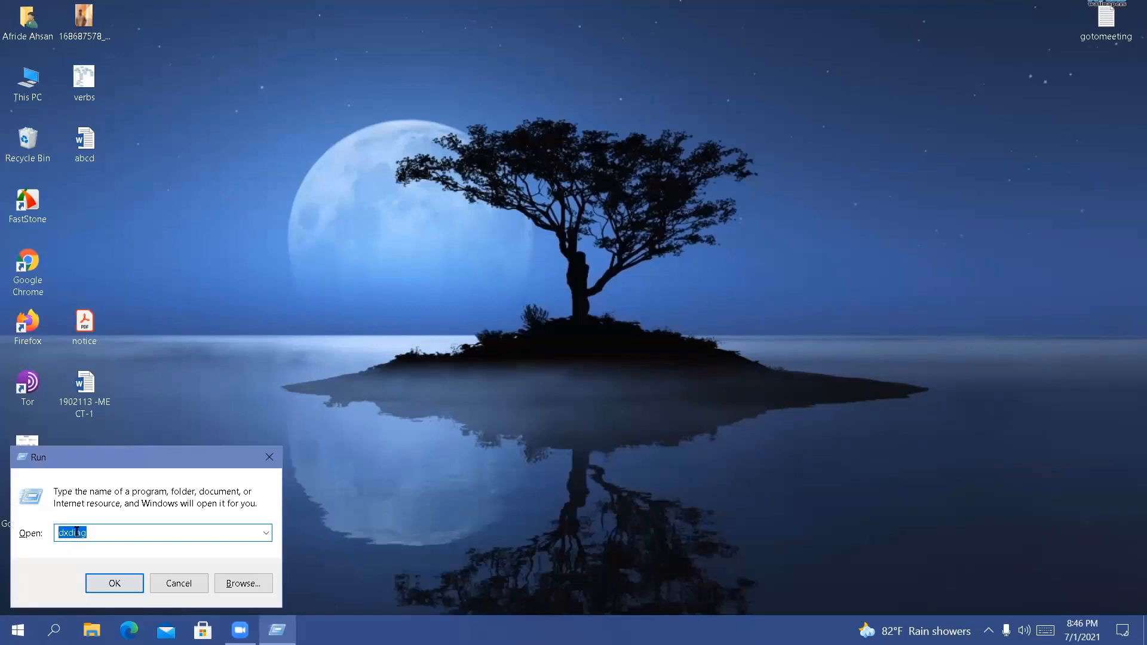
click(102, 537)
click(267, 453)
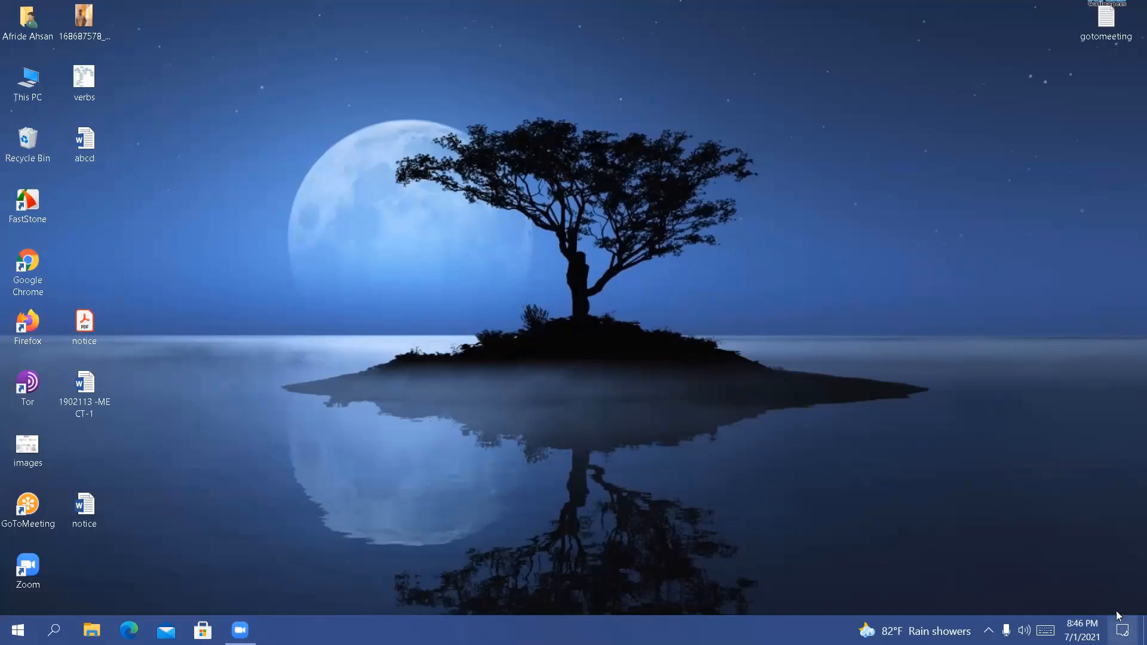
Set Focus assist to Alarms only in the action center, and take a rectangular screen snip of the sky and upper moon on the desktop
key(super+a)
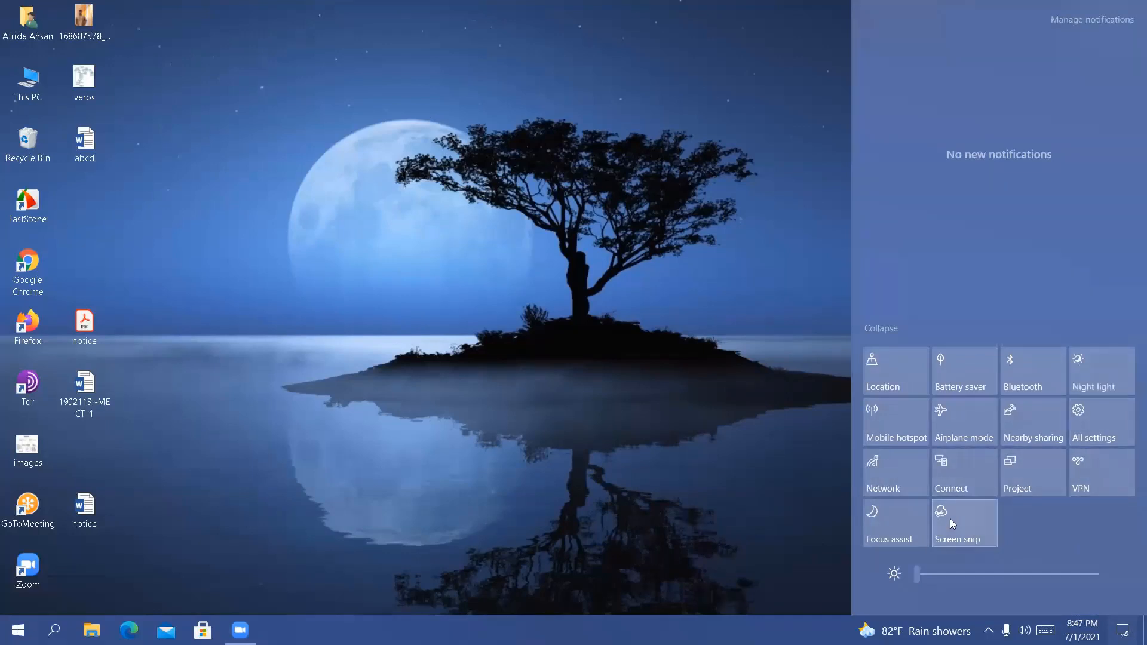
click(928, 534)
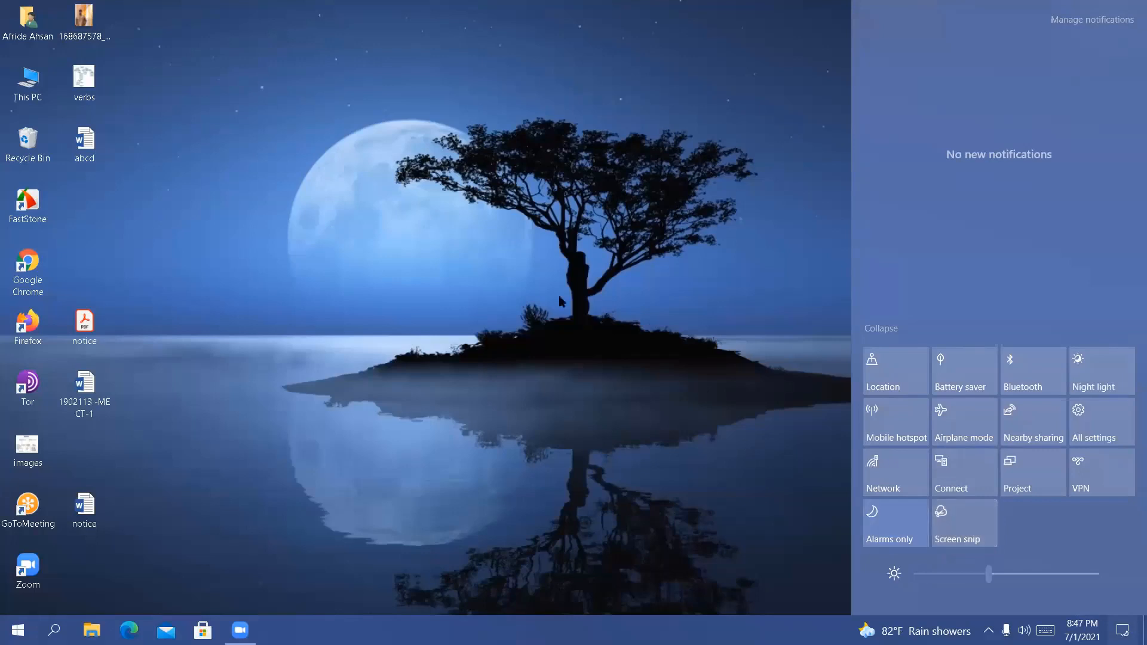
click(427, 158)
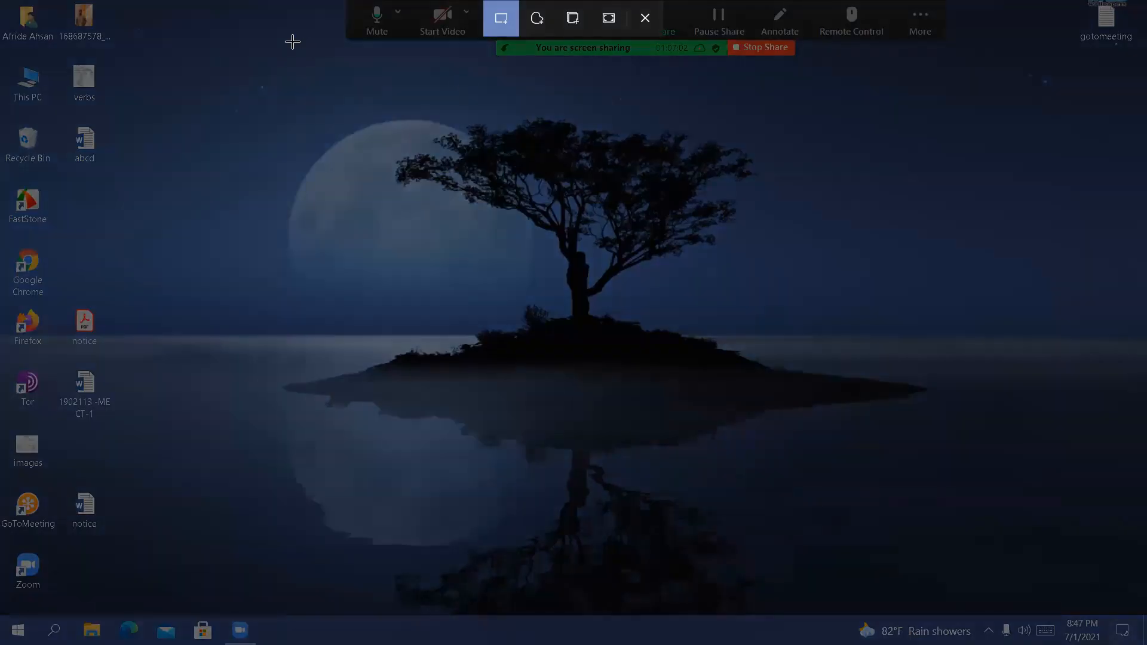
drag(228, 10, 627, 210)
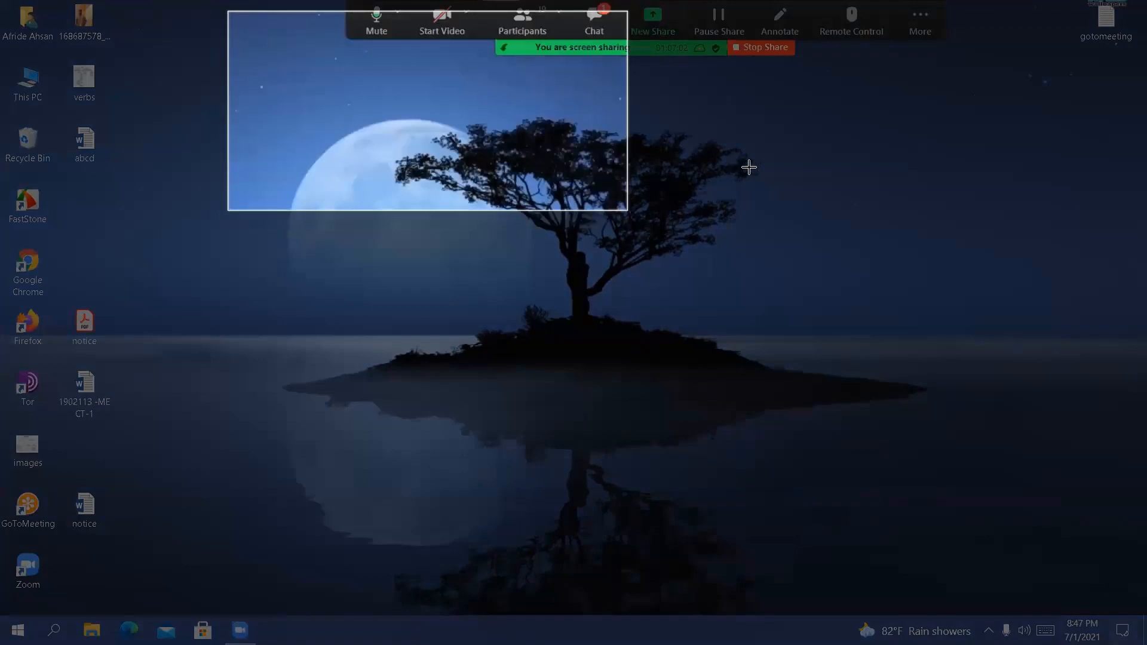
drag(749, 167, 899, 169)
drag(922, 219, 968, 472)
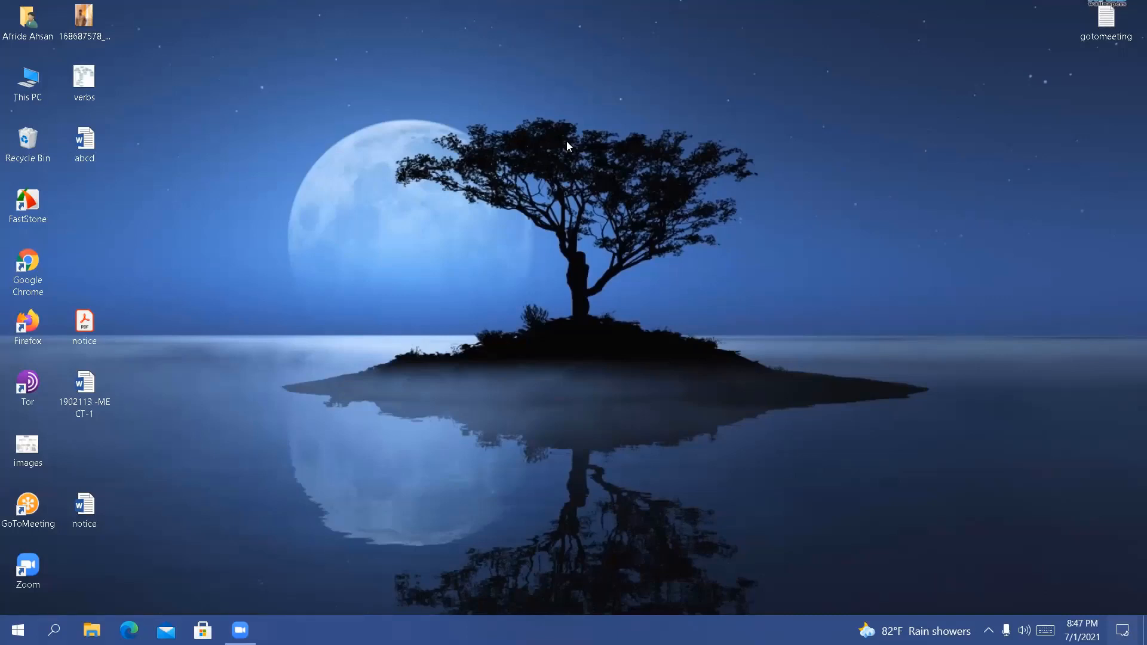
right_click(521, 125)
click(550, 170)
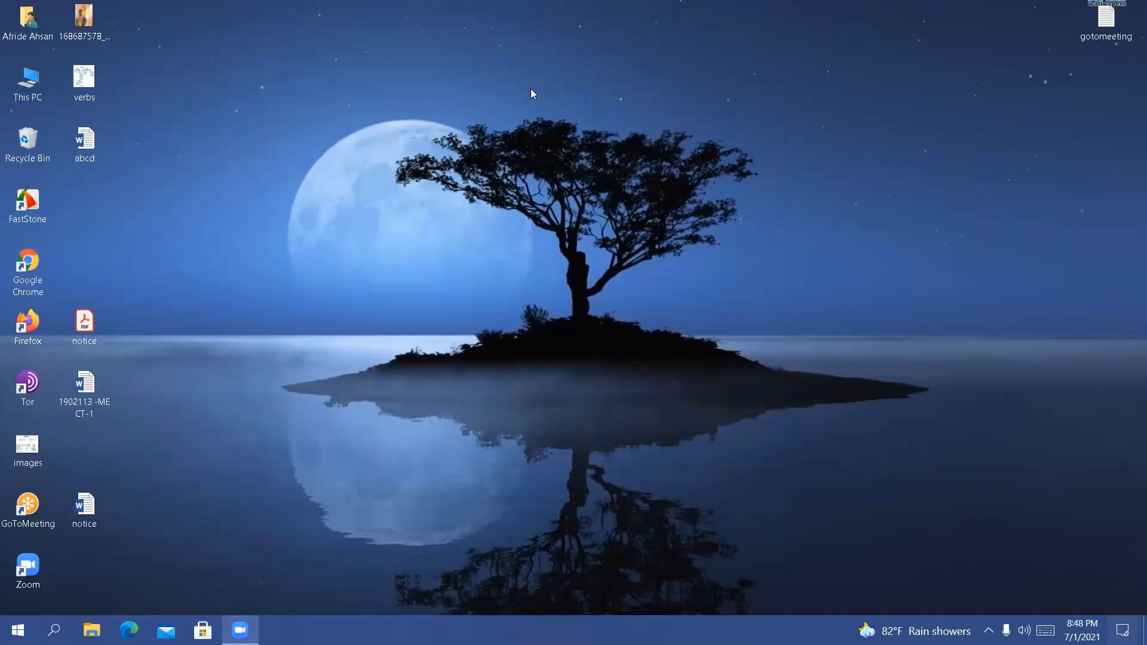
Switch to Google Chrome, go to Facebook and open the BDICF - CF- 21 group from the groups you manage
double_click(29, 263)
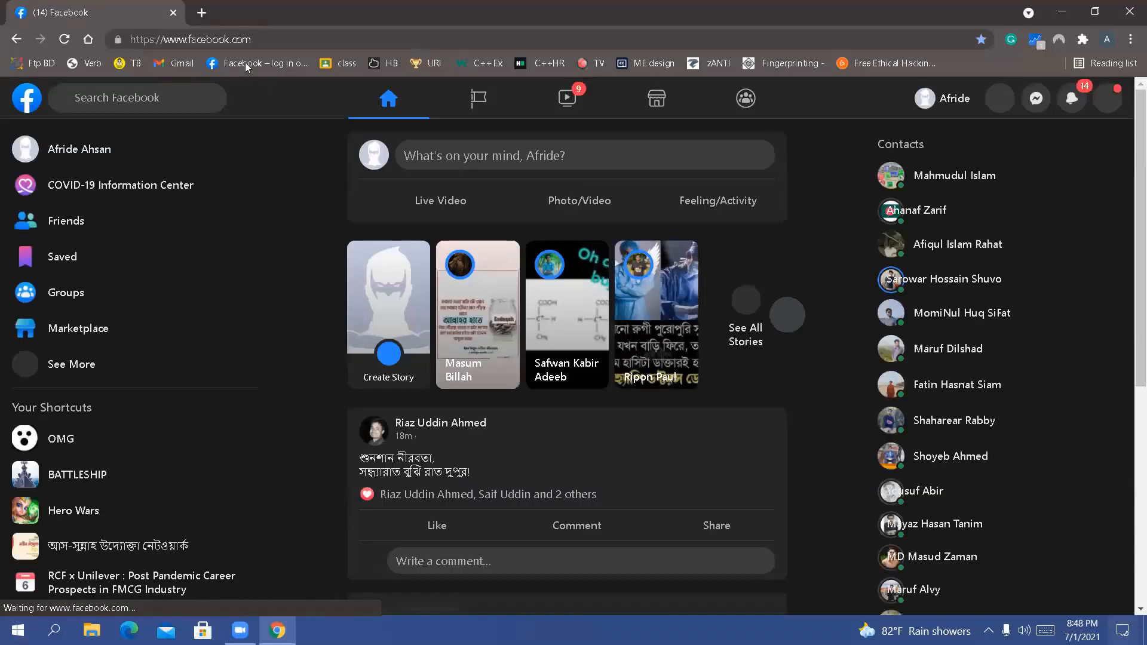
click(744, 109)
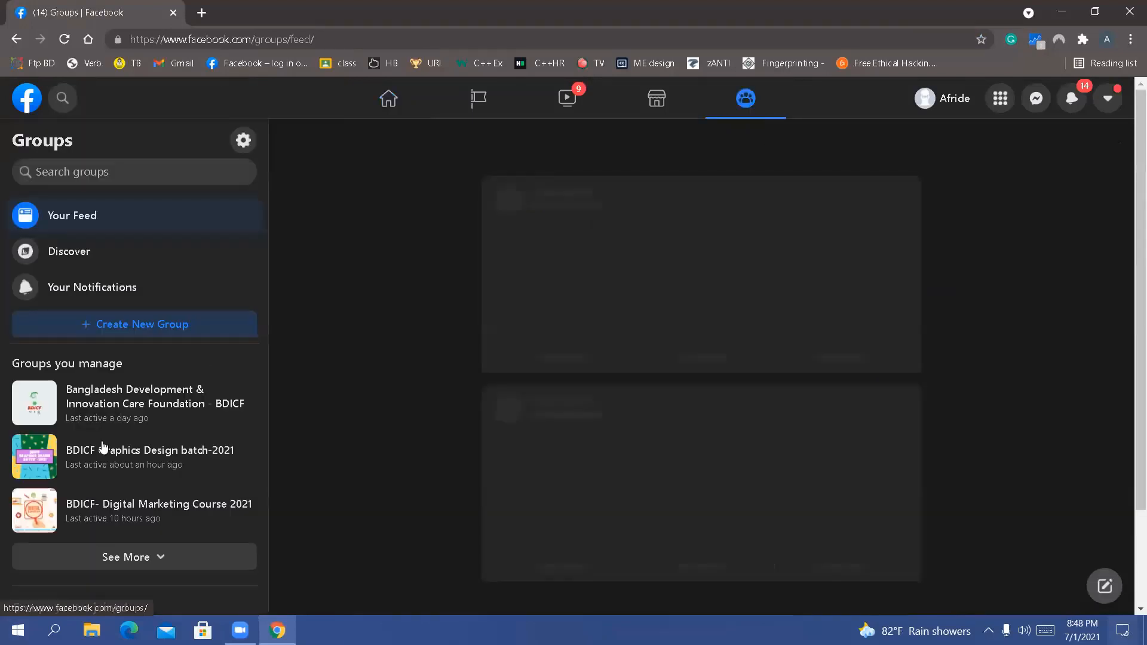
scroll(152, 485, down, 2)
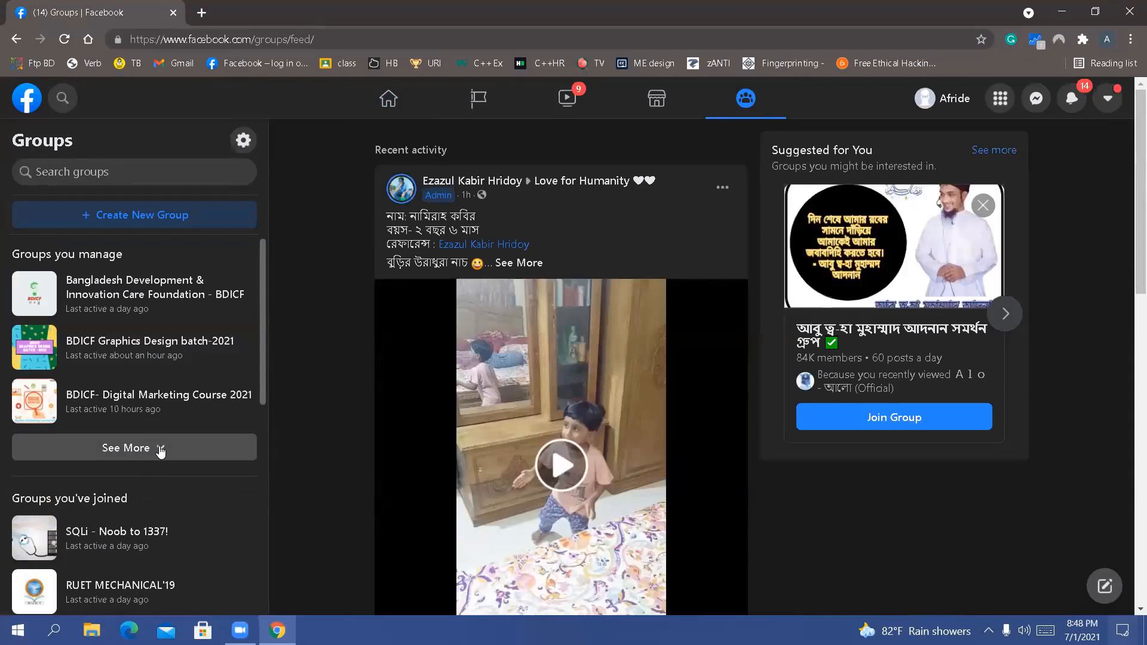
click(160, 449)
click(163, 466)
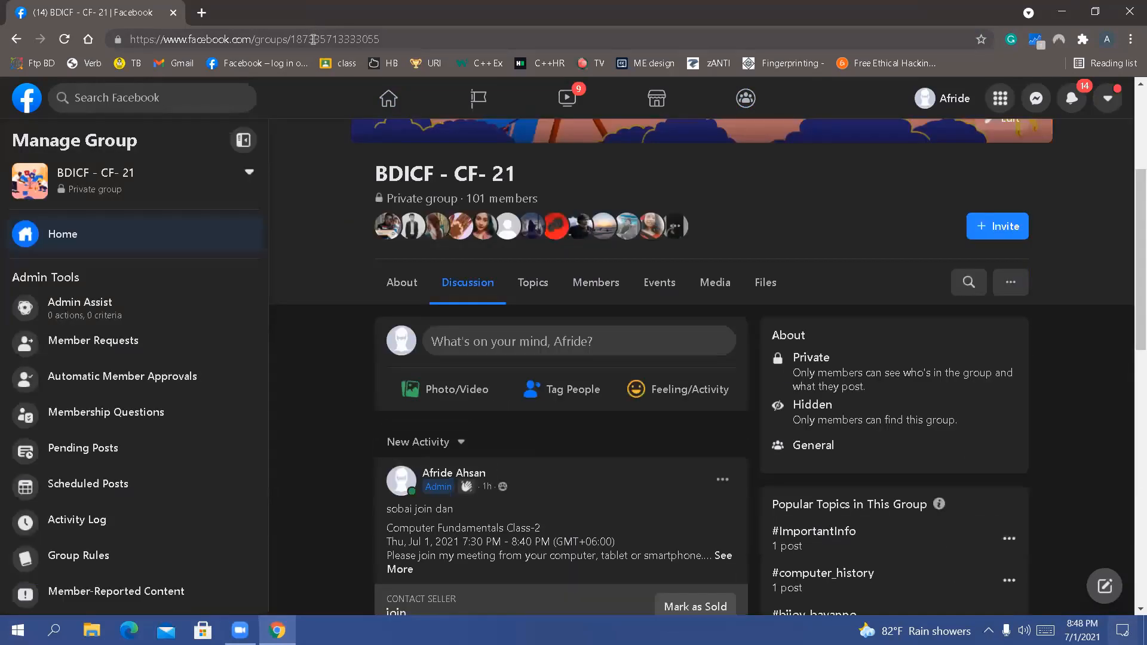
Highlight the full web address of the BDICF - CF- 21 group page, and return to the page
click(314, 40)
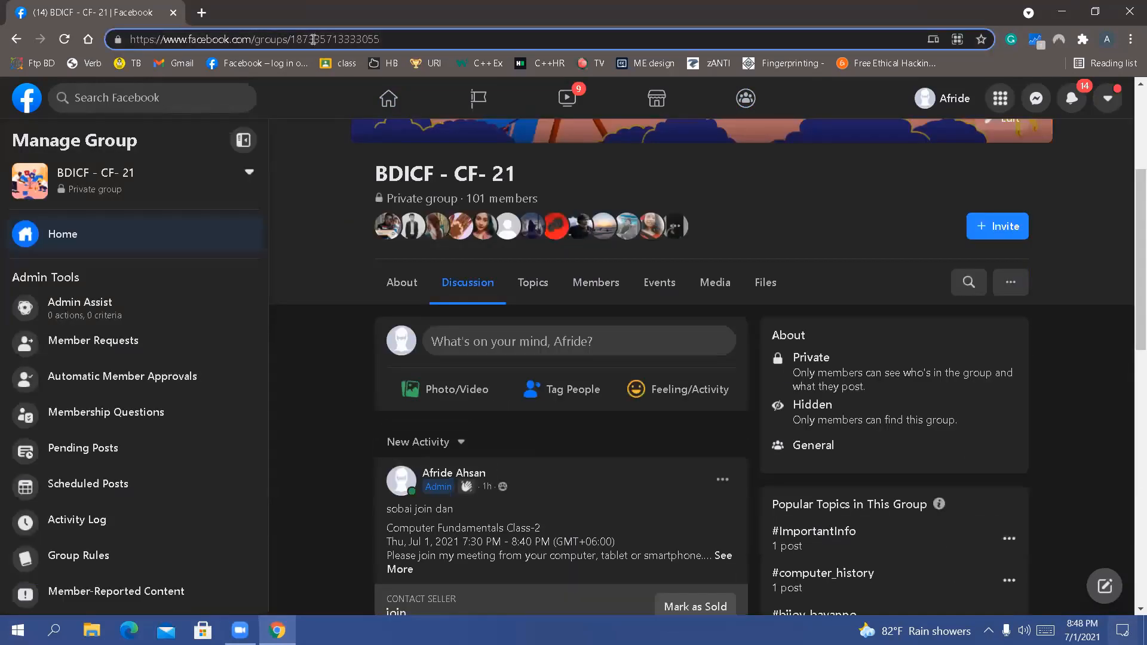
double_click(313, 40)
triple_click(313, 40)
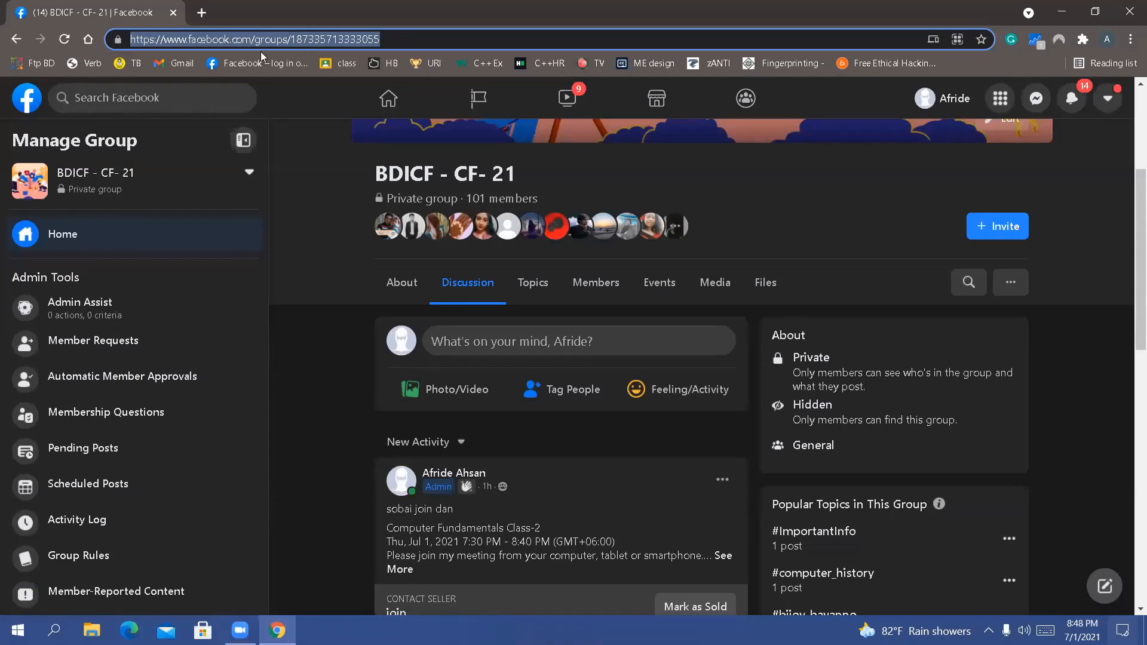
click(306, 98)
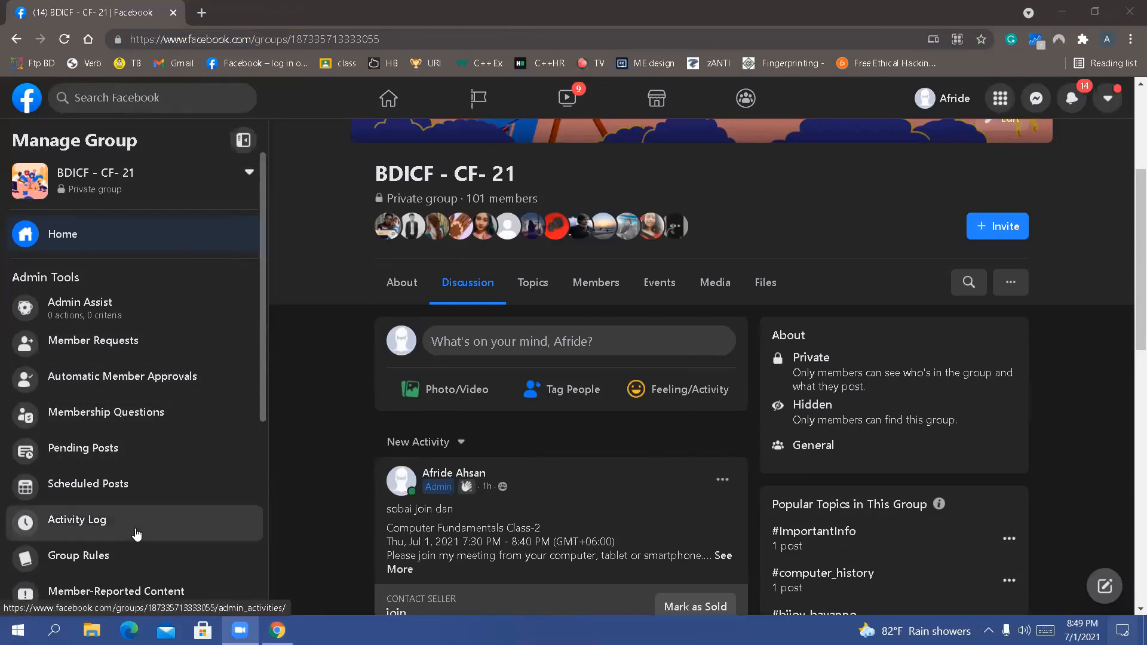
In the BDICF - CF- 21 group settings, change Hide Group to Visible and save the change
scroll(110, 504, down, 5)
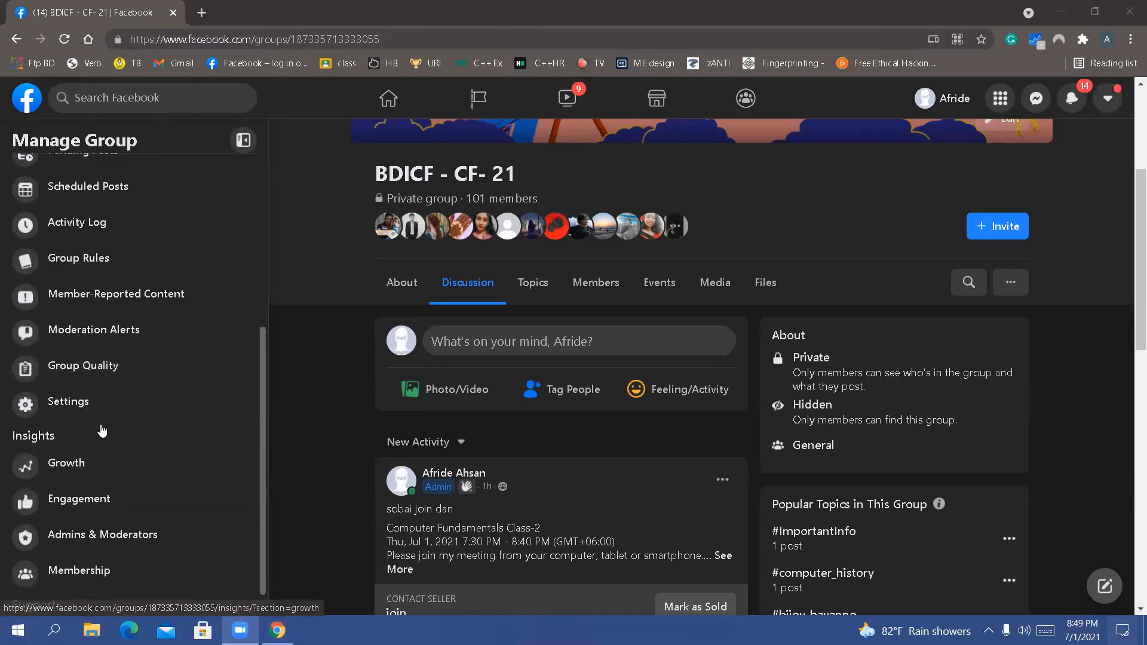
click(68, 401)
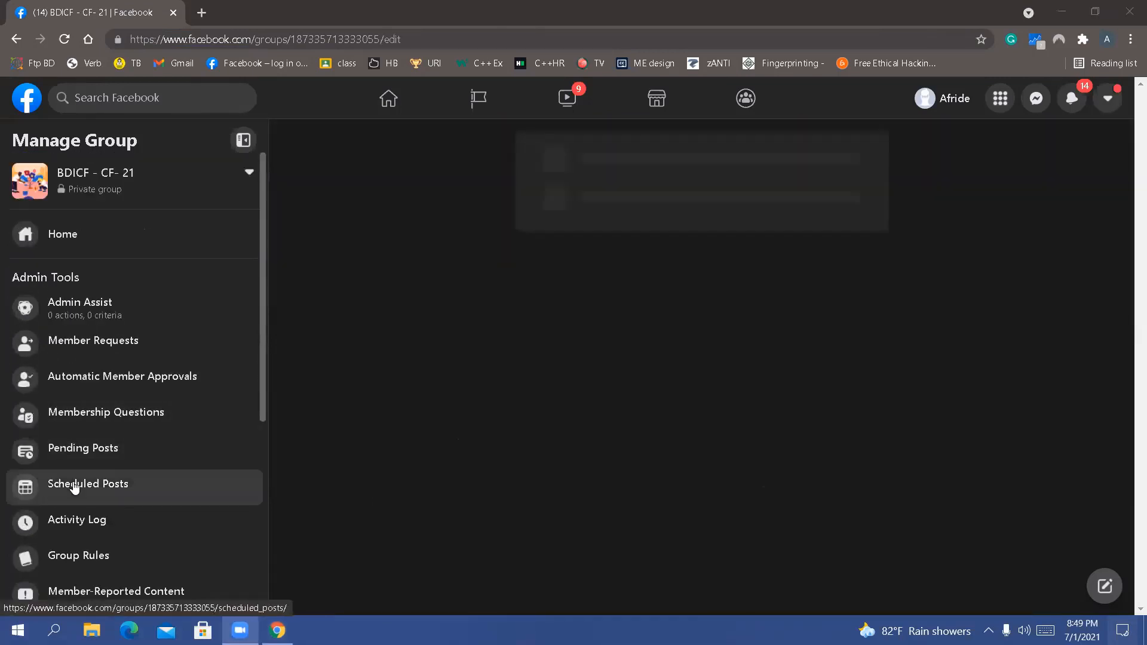
scroll(75, 486, down, 3)
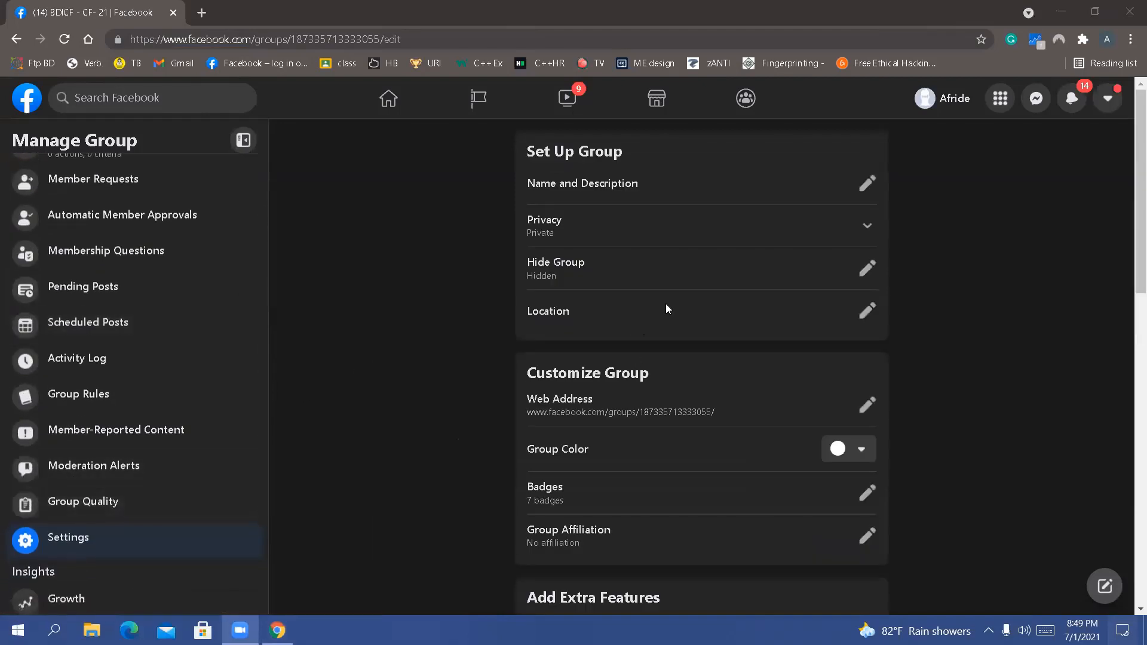
scroll(666, 303, down, 1)
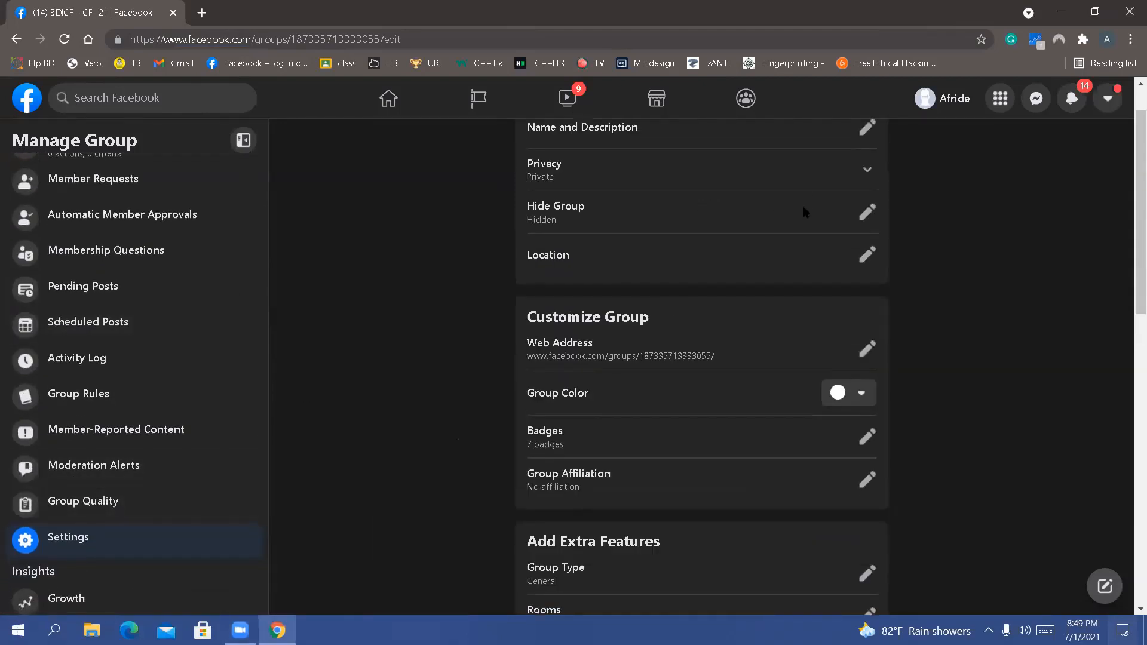
click(867, 212)
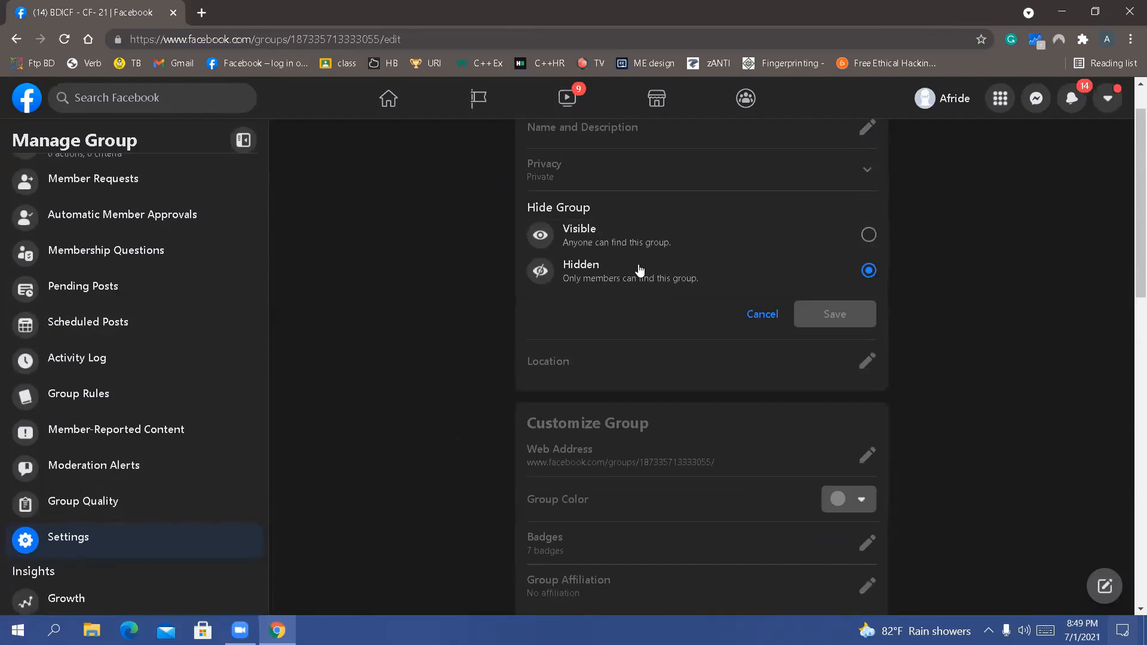
click(619, 241)
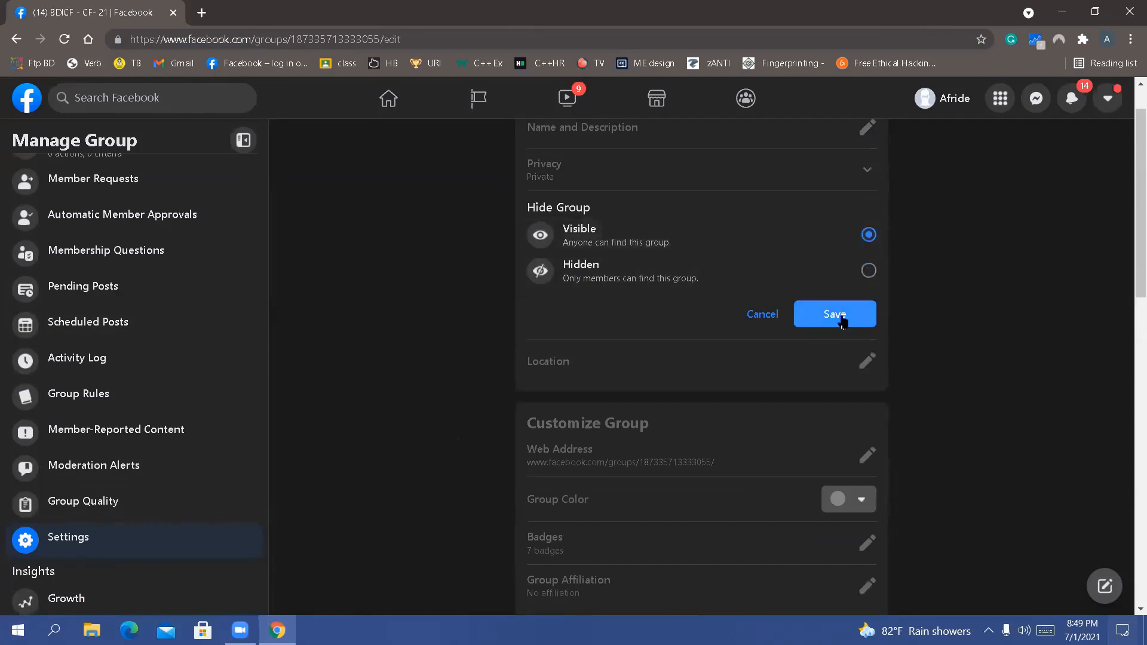
click(836, 315)
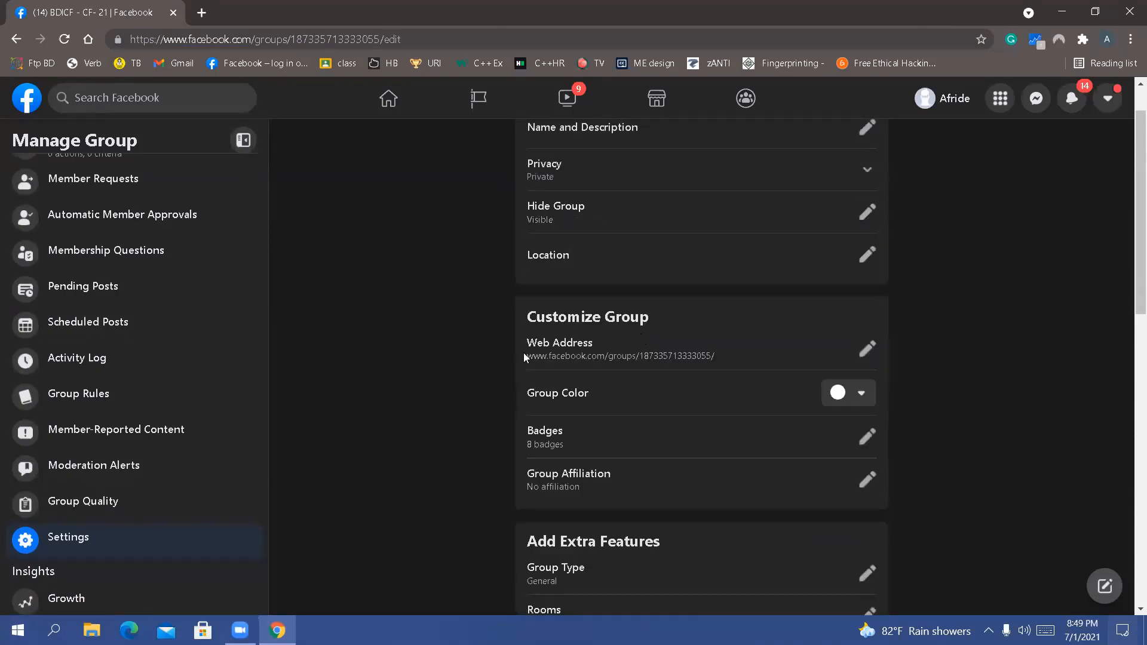
scroll(421, 291, up, 1)
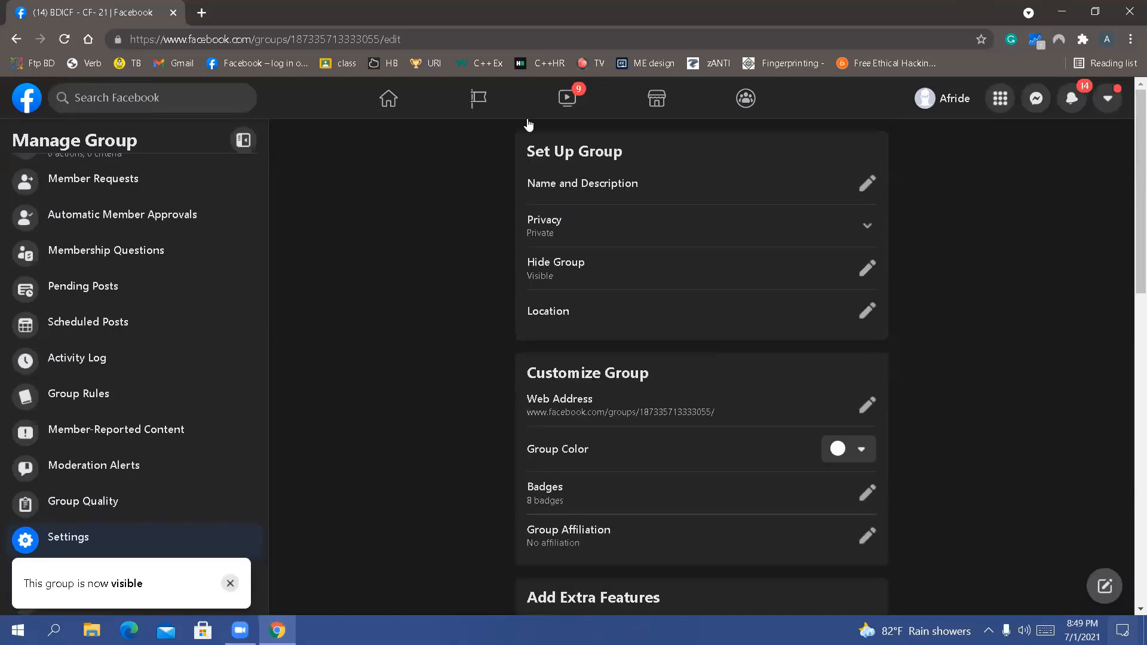